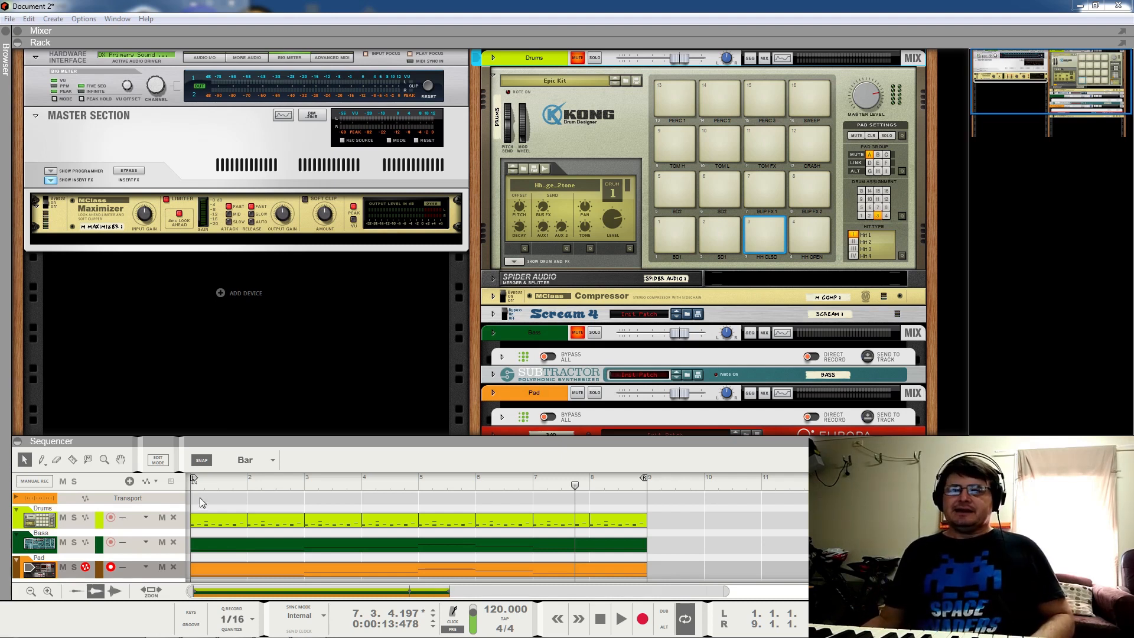
# Step: Rewind to bar 1, fold up Kong and unfold Europa's full panel
pyautogui.click(192, 484)
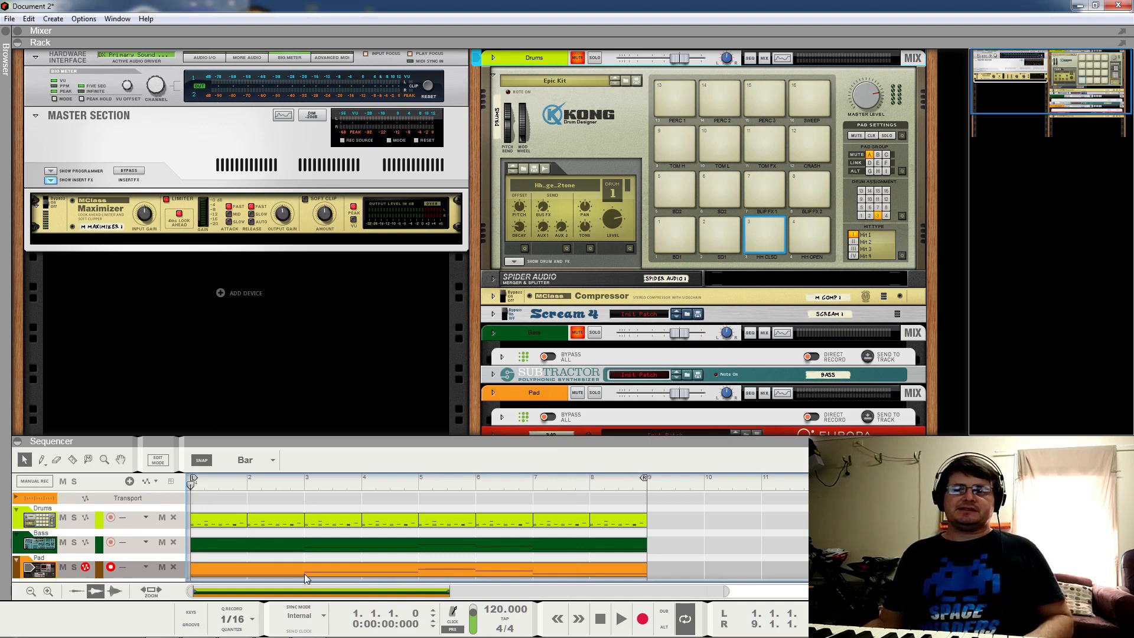
pyautogui.click(497, 76)
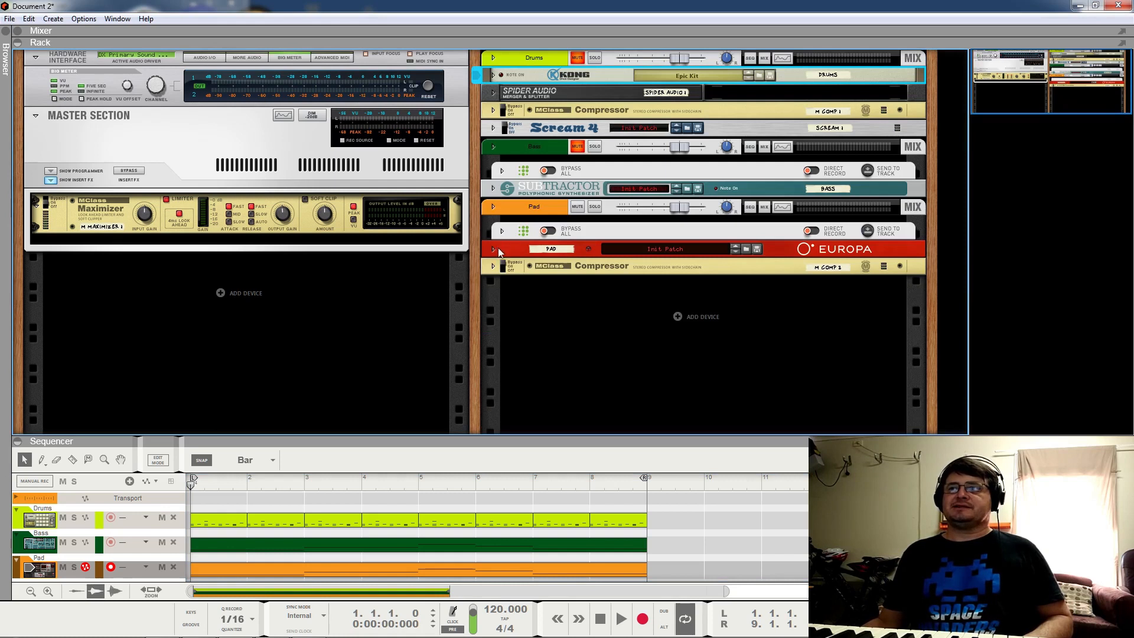
pyautogui.click(493, 248)
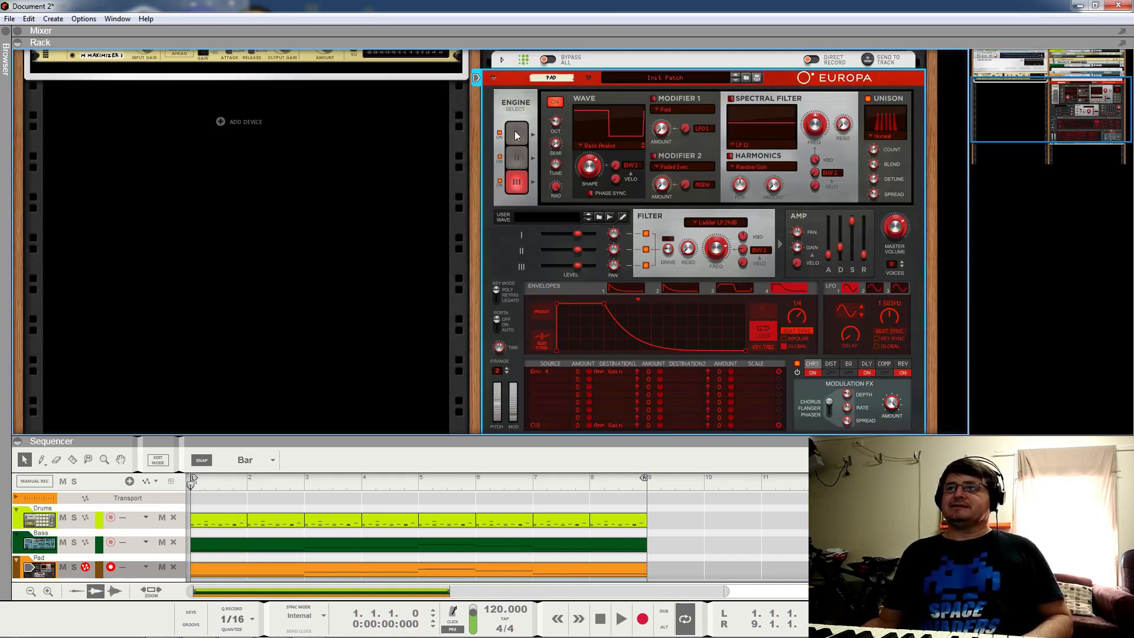
# Step: Cycle Europa through engines I, II and III, ending on Engine I, then open the Pad clip's notes
pyautogui.click(515, 158)
pyautogui.click(513, 137)
pyautogui.click(518, 158)
pyautogui.click(518, 179)
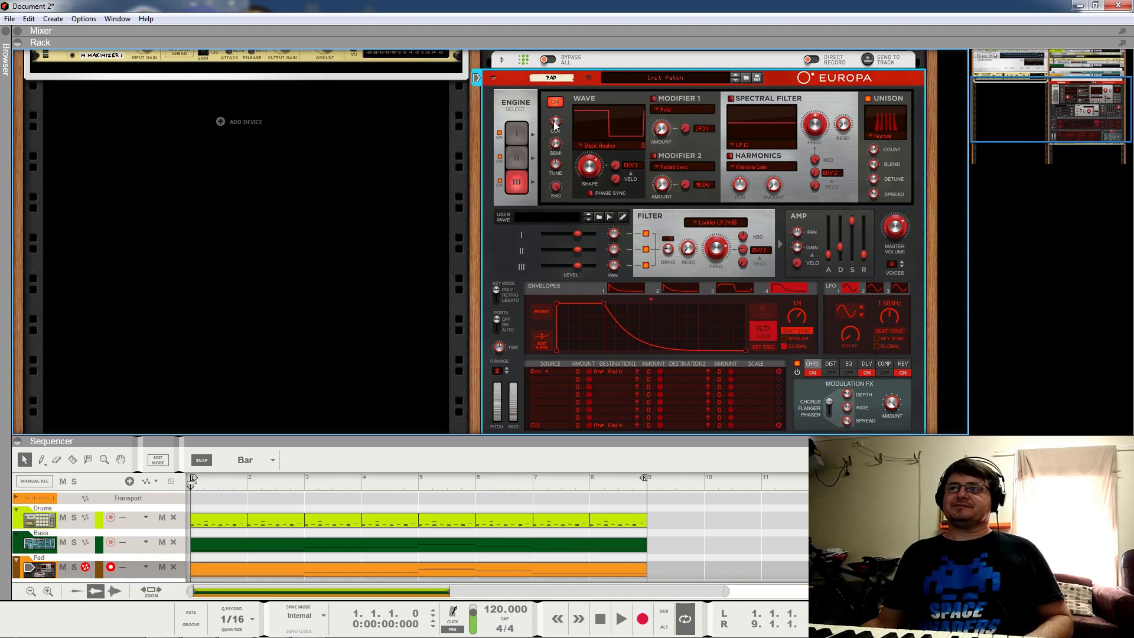
pyautogui.click(514, 140)
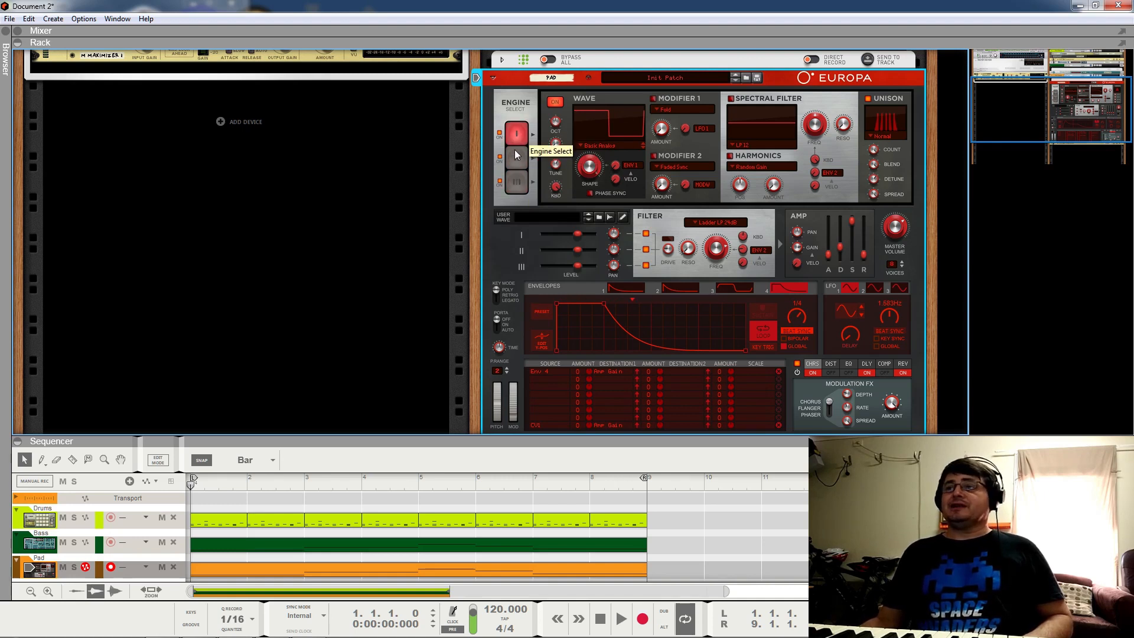
pyautogui.click(515, 154)
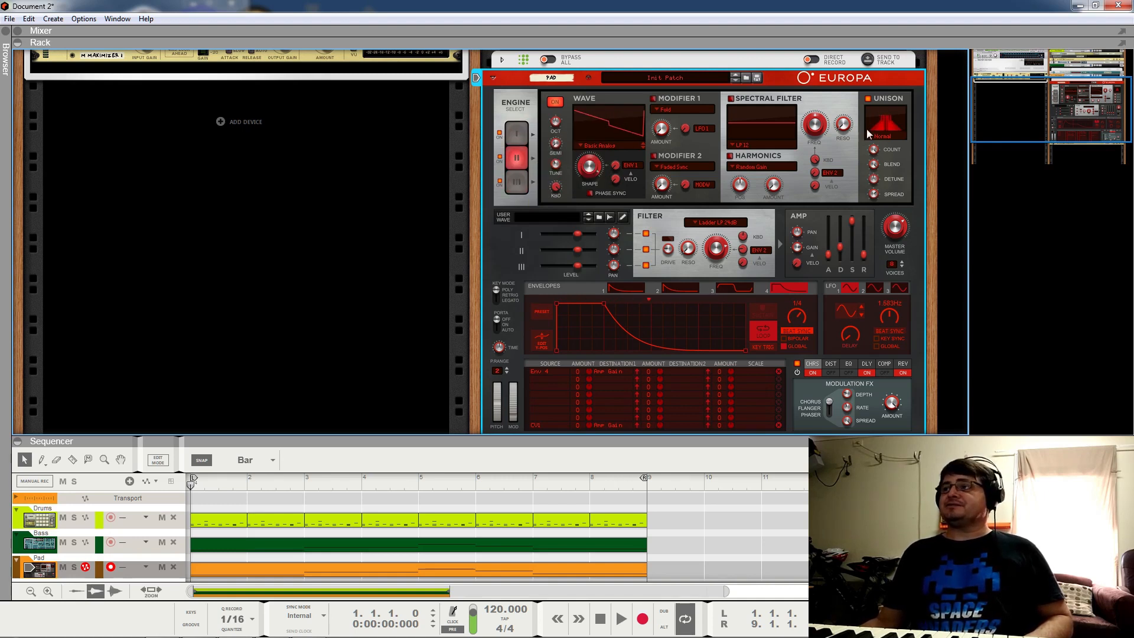
pyautogui.click(519, 138)
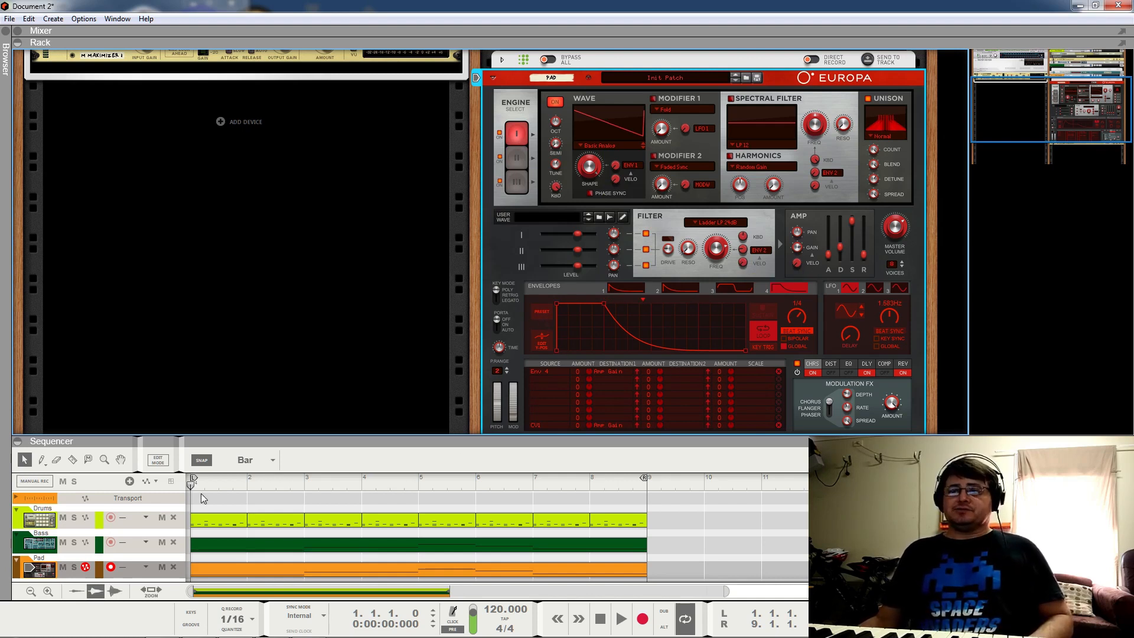
pyautogui.doubleClick(258, 573)
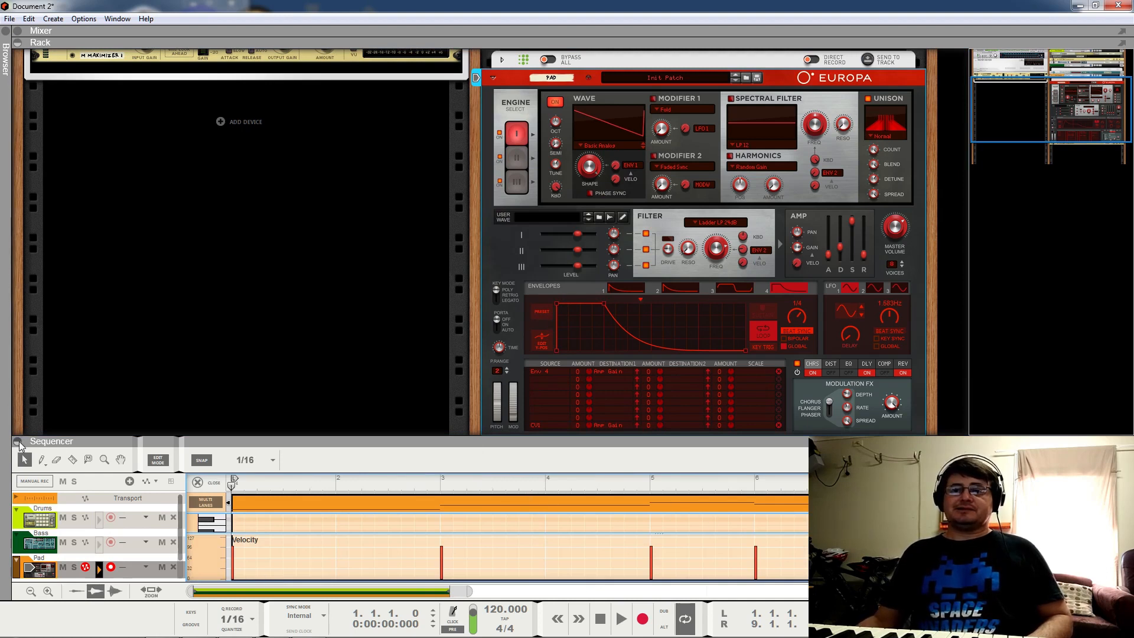
# Step: Play the loop with the Pad notes filling the window, then return to the arrangement with the rack shown
pyautogui.click(17, 42)
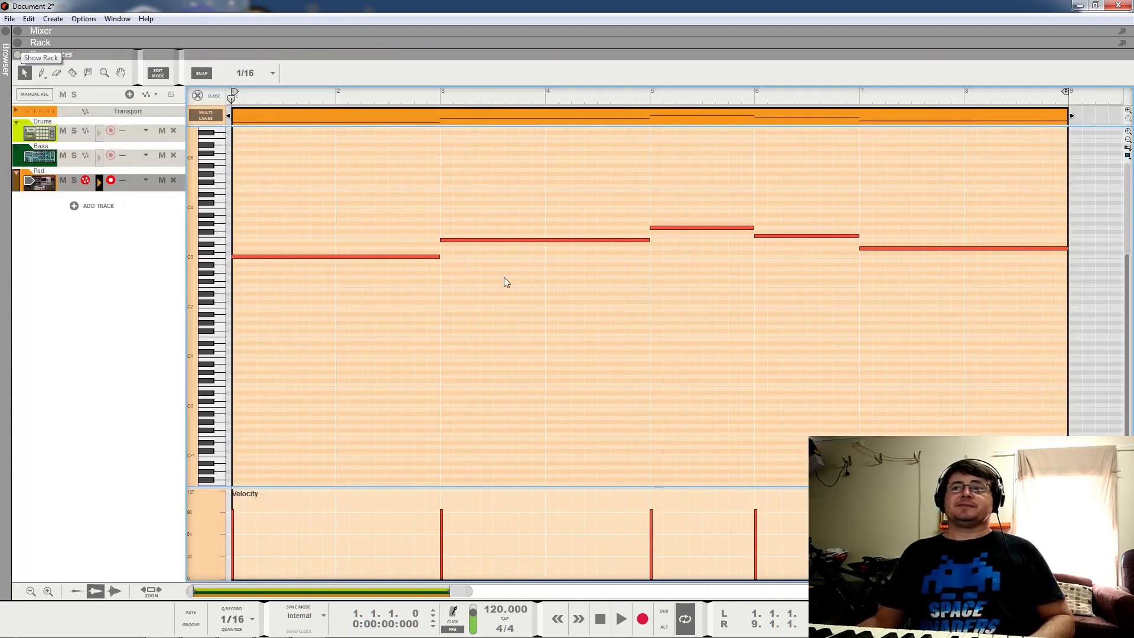
pyautogui.press('space')
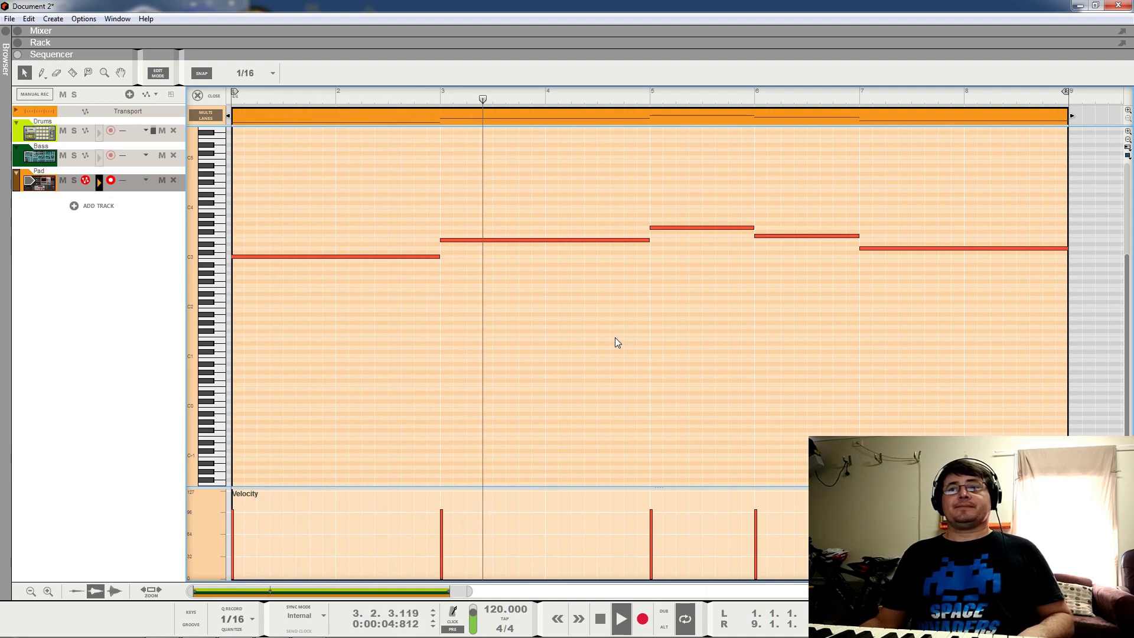
pyautogui.click(207, 96)
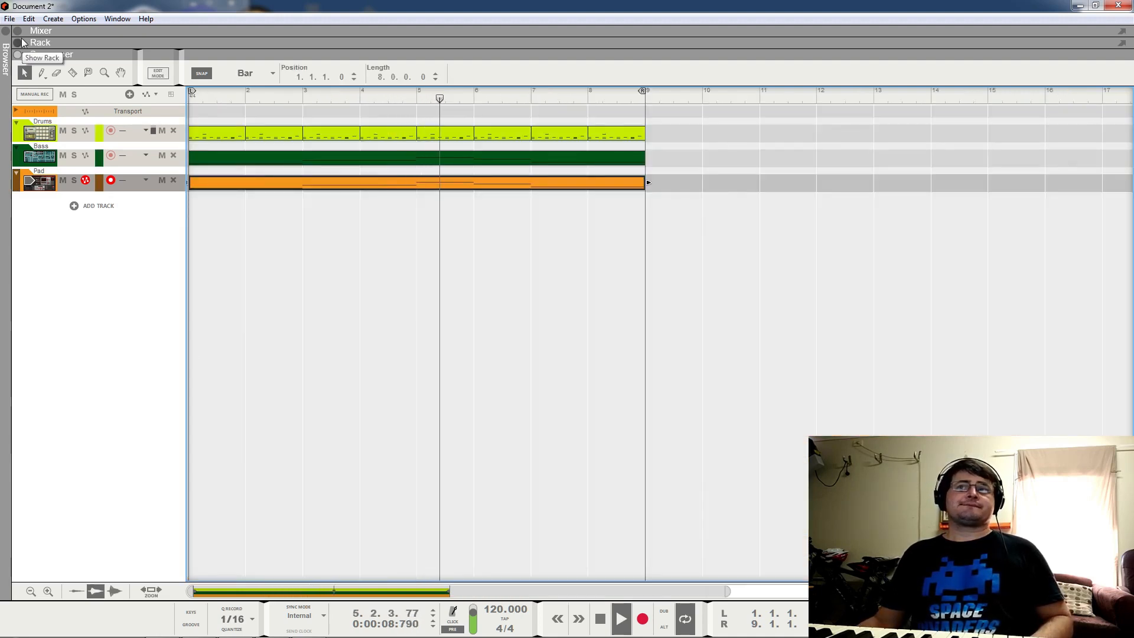
pyautogui.click(20, 44)
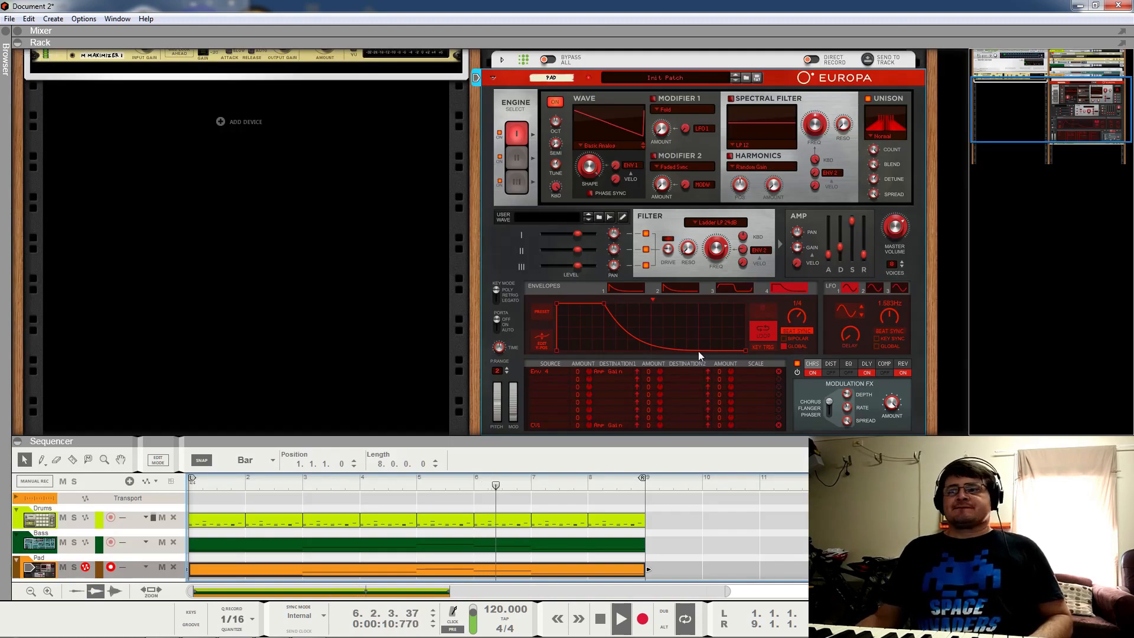
# Step: Stop playback and scroll the rack up to the top
pyautogui.press('space')
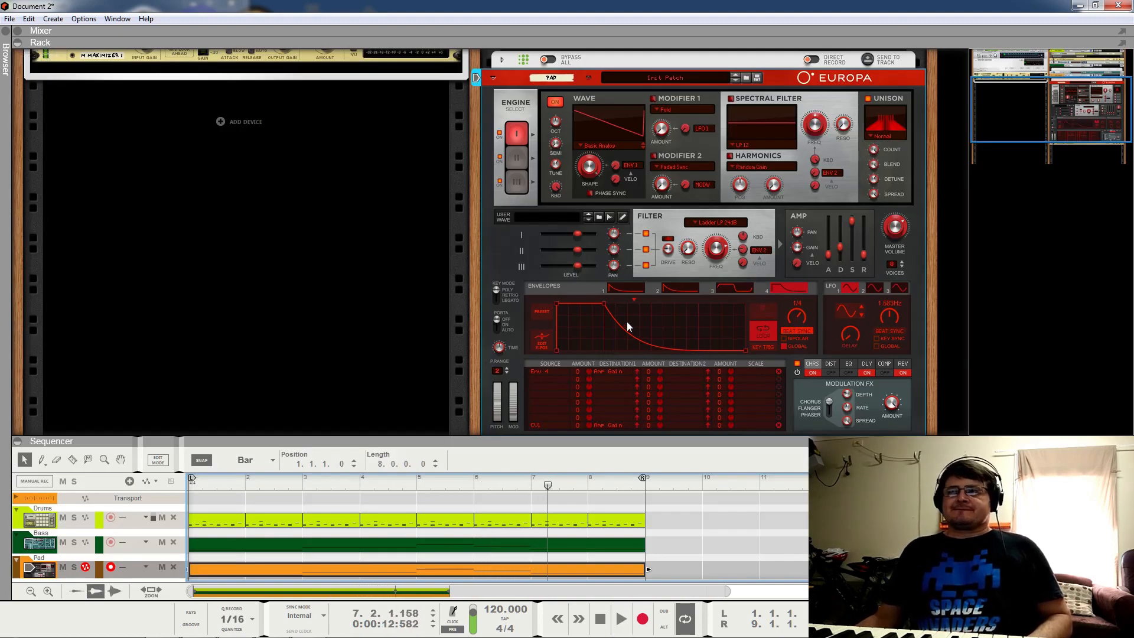
pyautogui.scroll(5, 633, 314)
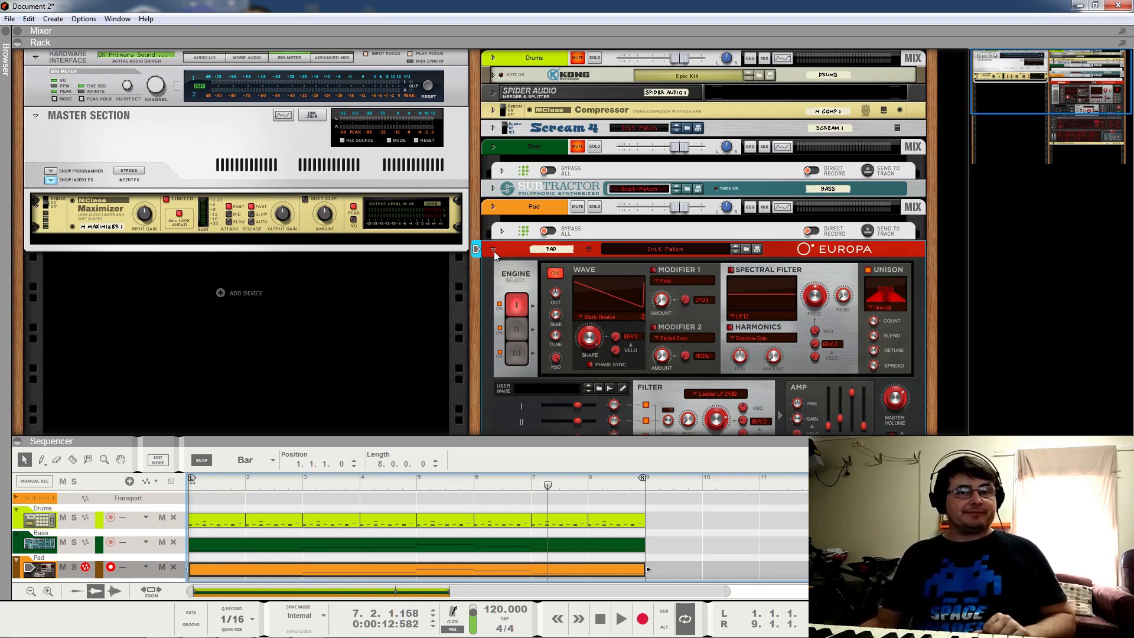
# Step: Rewind to the song start and play the loop once, then stop
pyautogui.press('Home')
pyautogui.press('space')
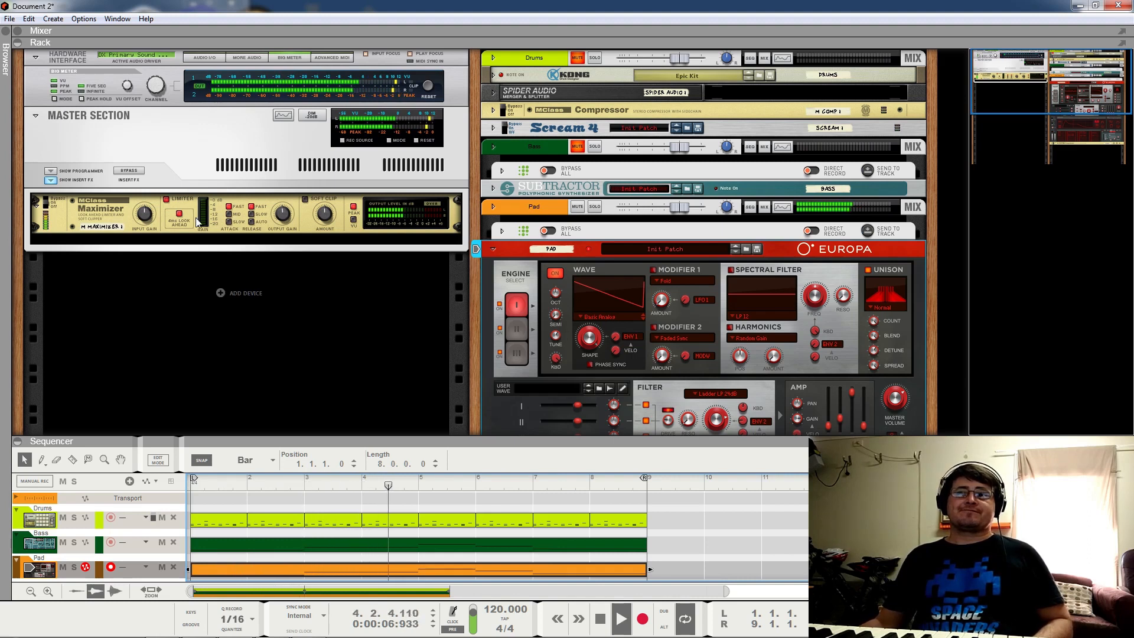
pyautogui.press('space')
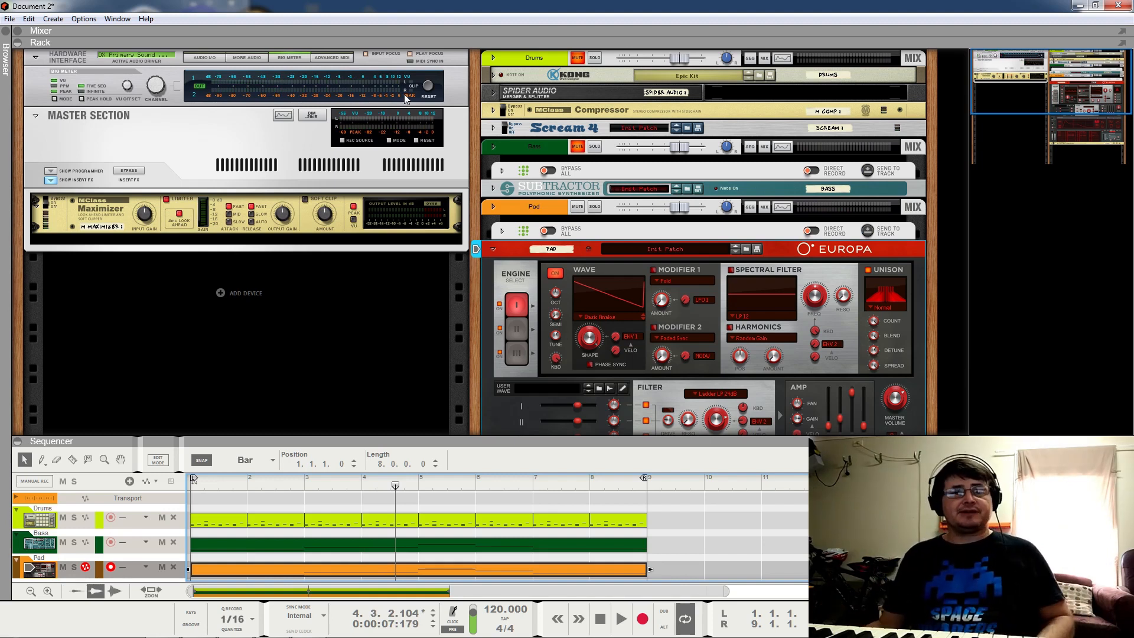
# Step: Fold Europa into a compact strip, unmute the Drums and play the full loop
pyautogui.click(494, 249)
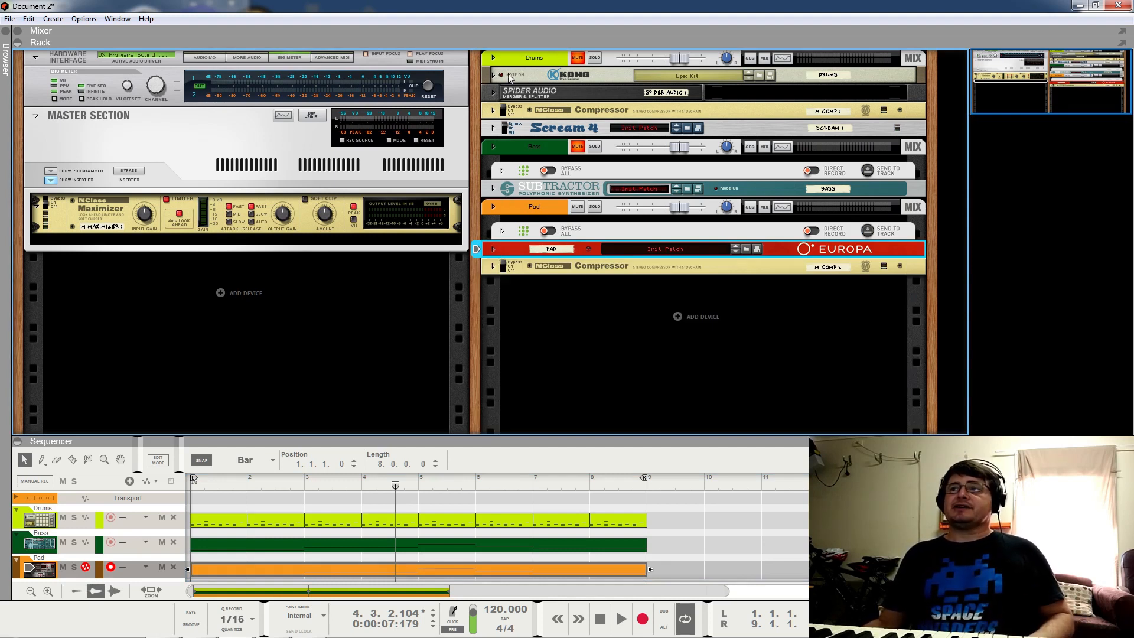
pyautogui.click(578, 58)
pyautogui.press('space')
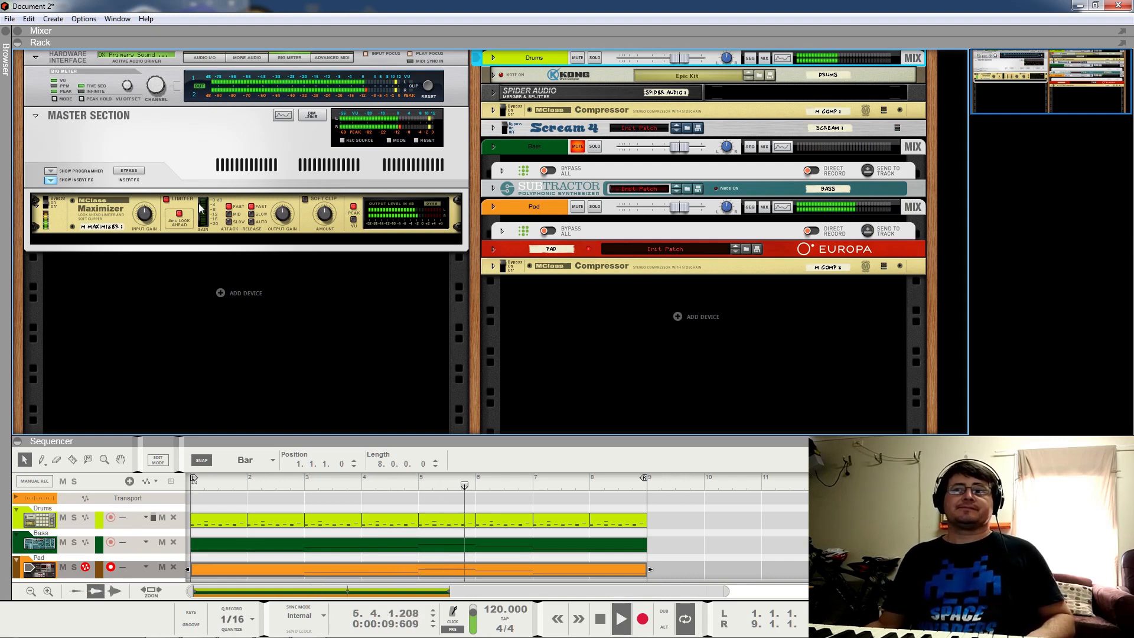
pyautogui.press('space')
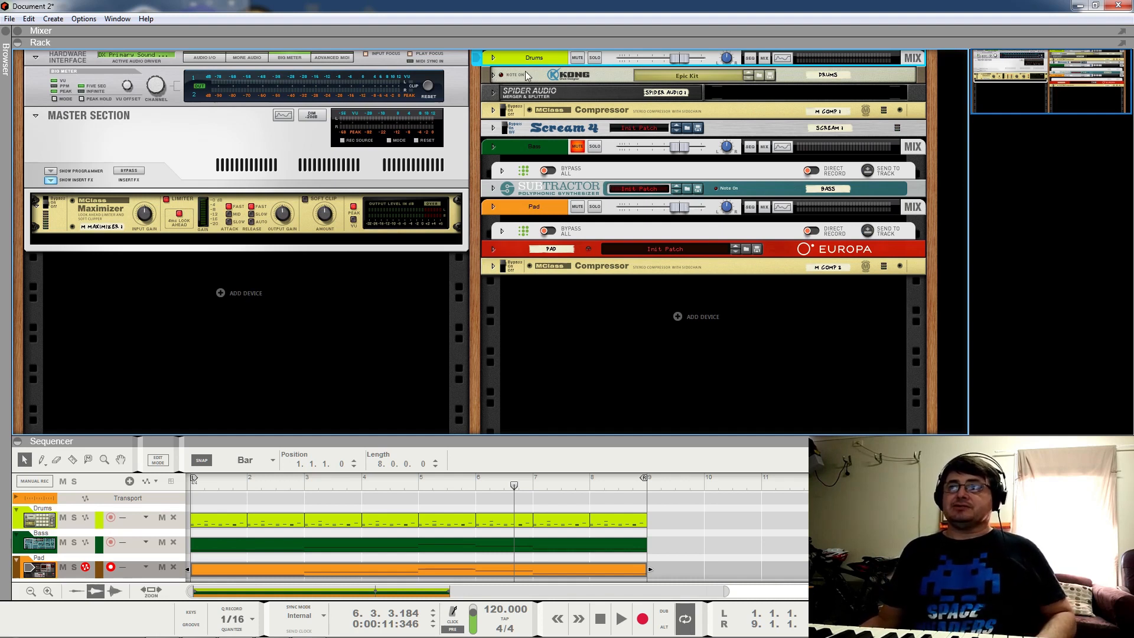
pyautogui.click(577, 57)
# Step: Audition the loop and pull the Pad fader down to about -10 dB
pyautogui.press('space')
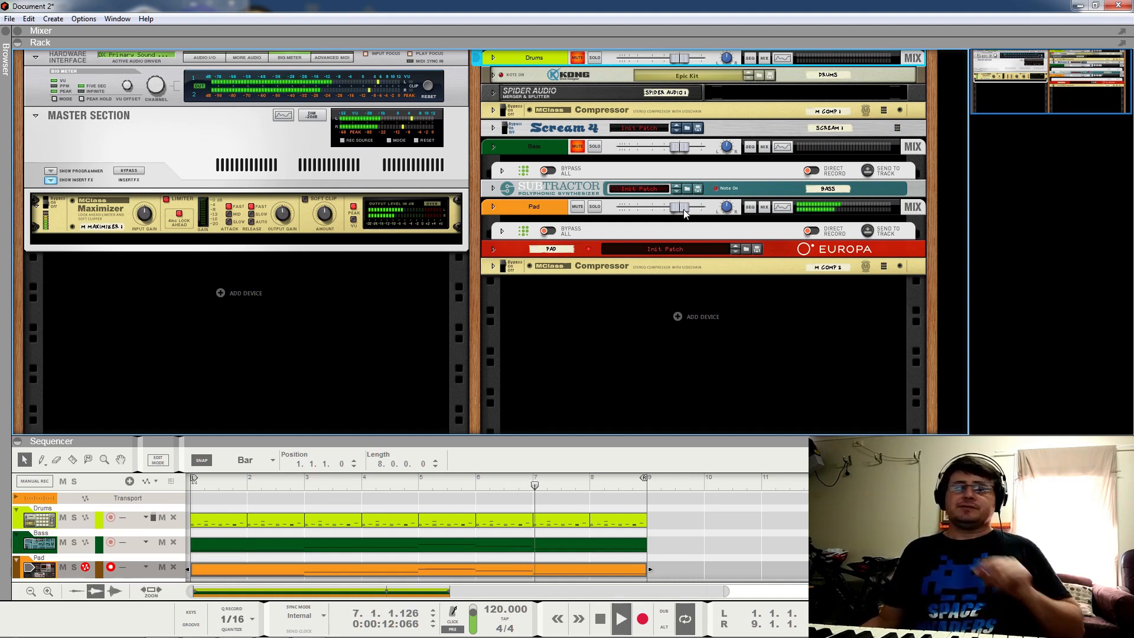
pyautogui.moveTo(686, 212)
pyautogui.press('space')
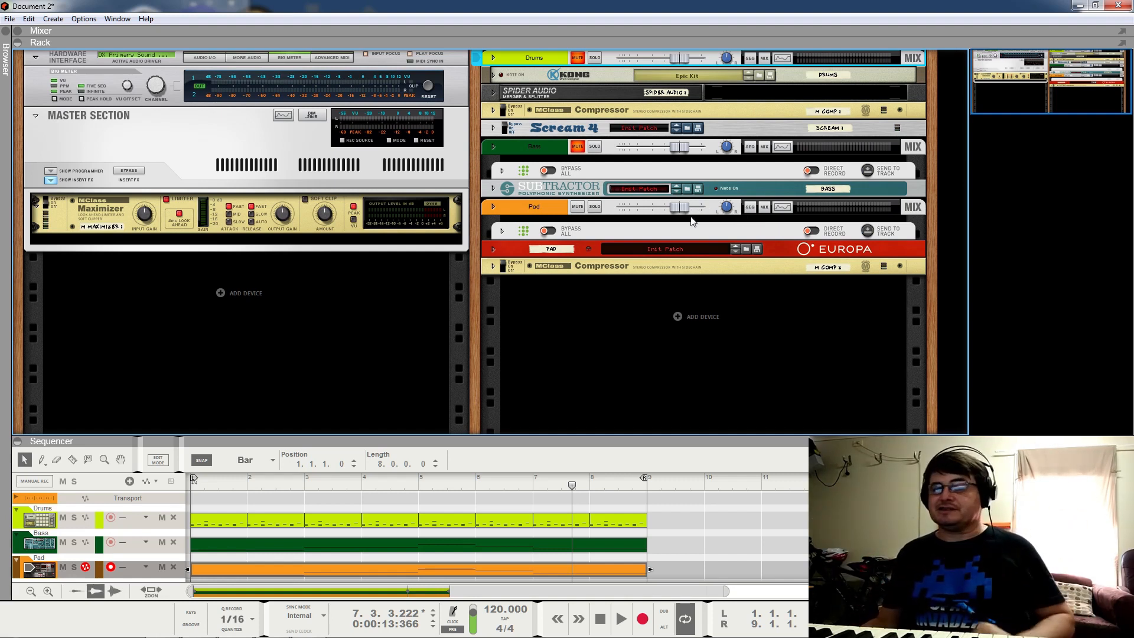
pyautogui.moveTo(687, 215); pyautogui.dragTo(666, 221)
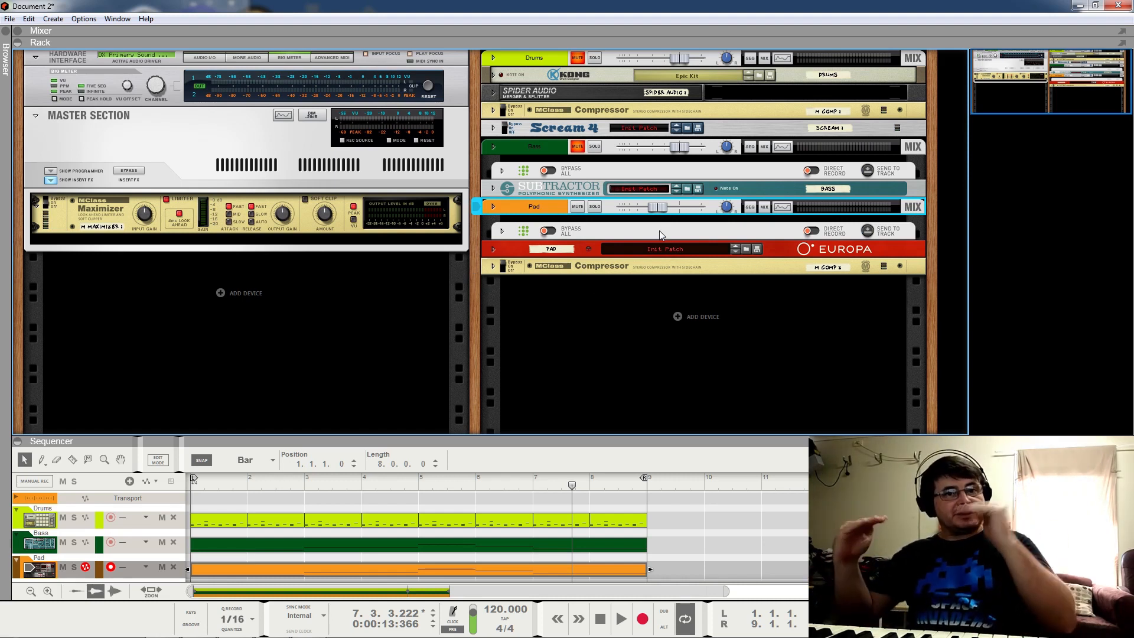
# Step: Play the loop to check the quieter pad, then mute the Pad channel
pyautogui.press('space')
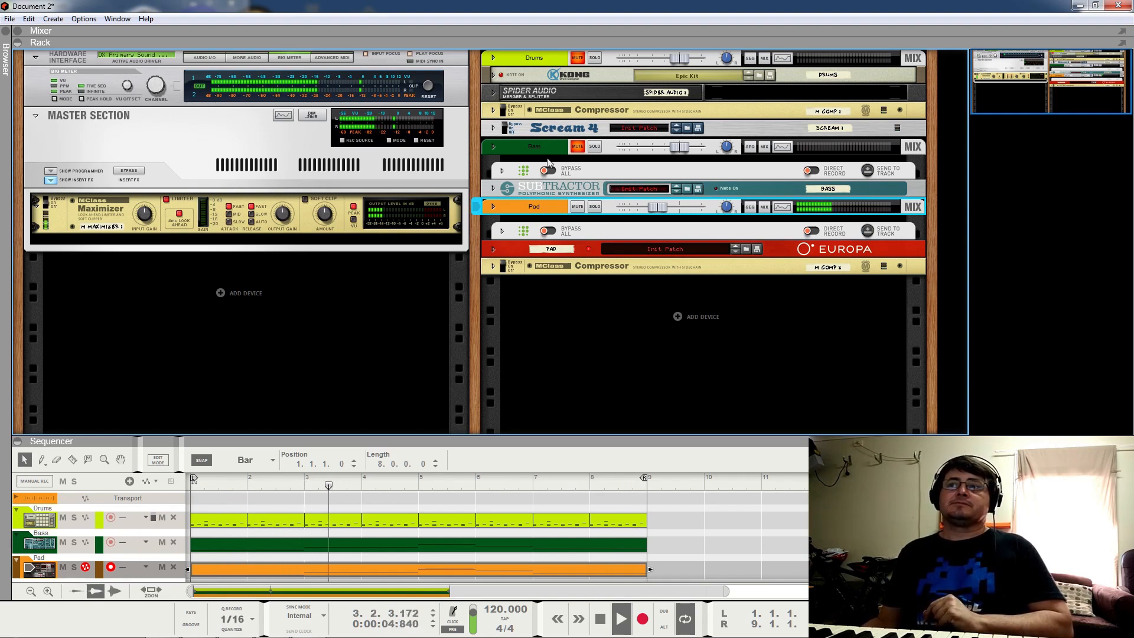
pyautogui.moveTo(658, 205)
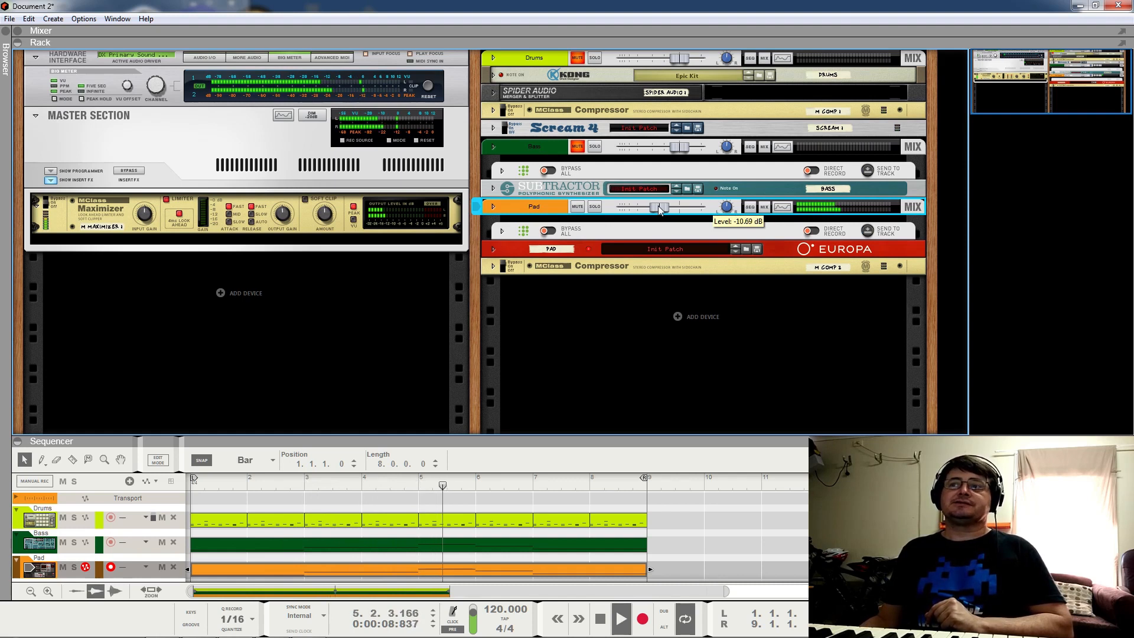
pyautogui.press('space')
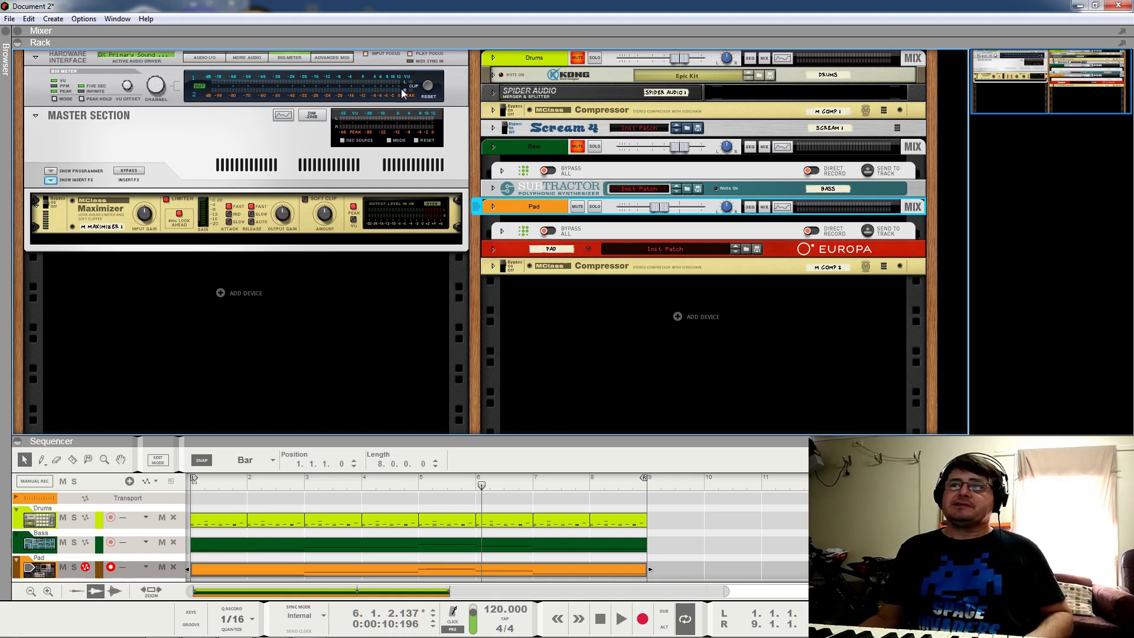
pyautogui.click(577, 206)
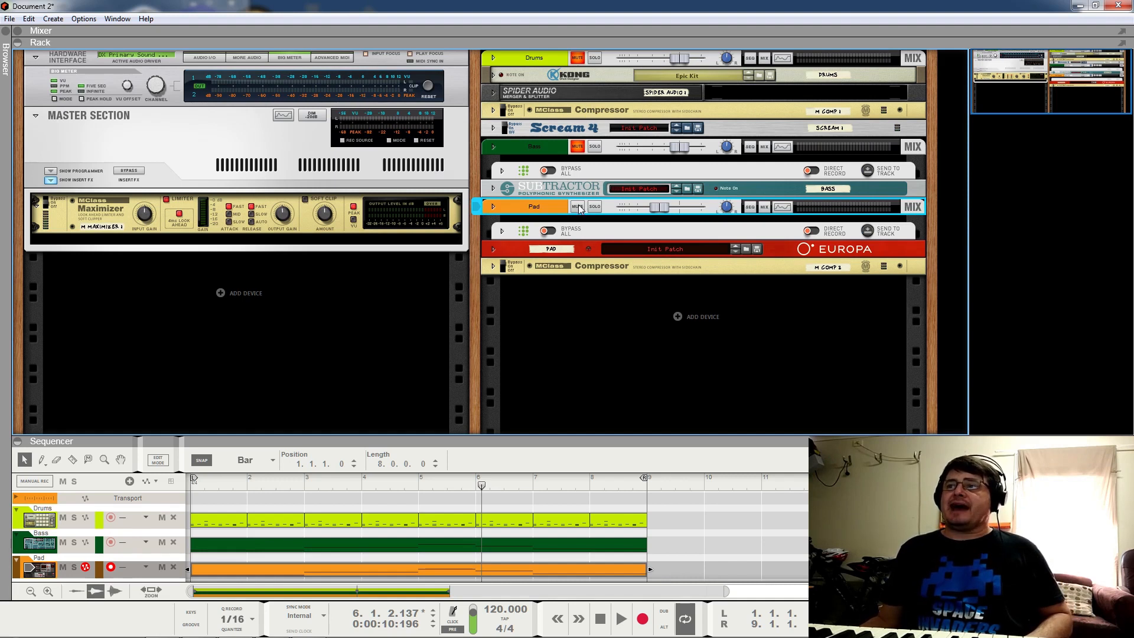
# Step: Unmute the Drums and listen to the loop twice
pyautogui.click(578, 57)
pyautogui.press('space')
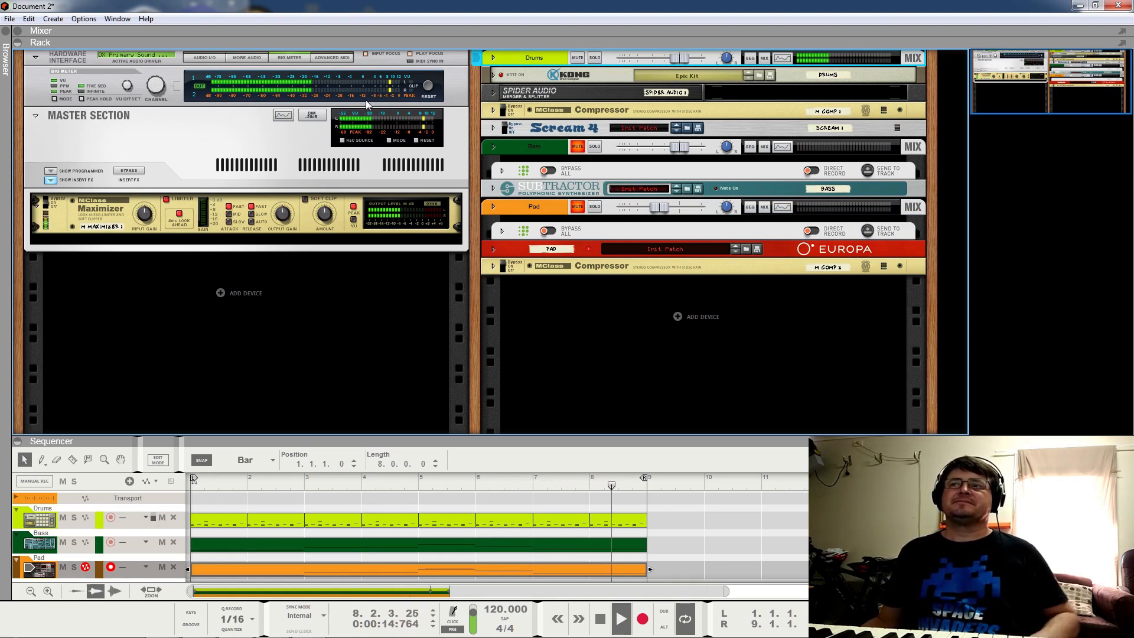
pyautogui.press('space')
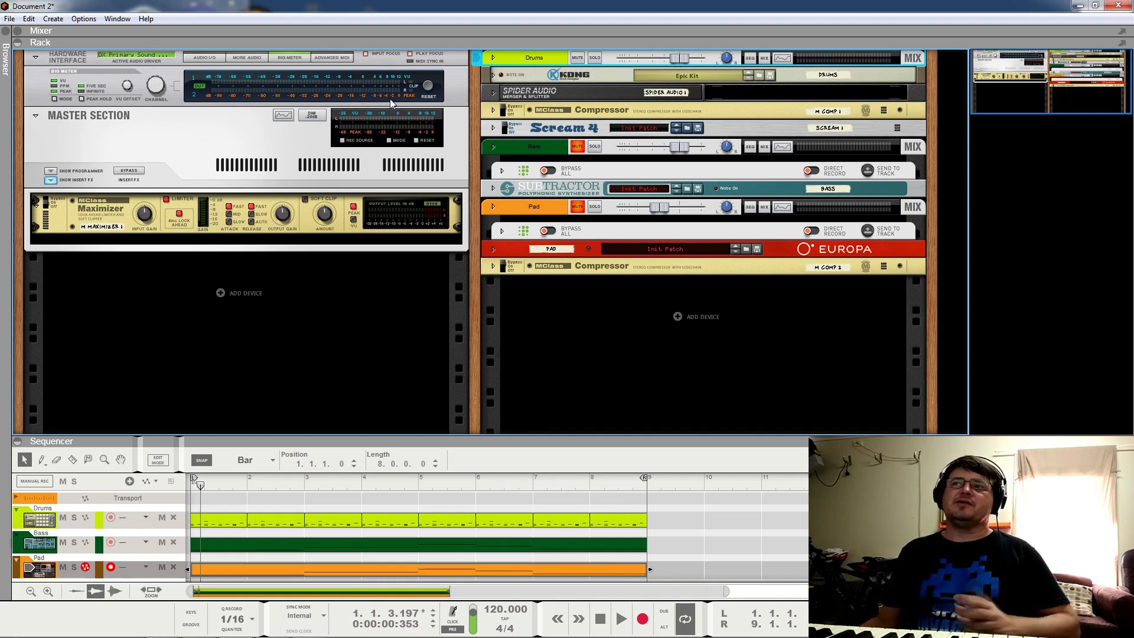
pyautogui.press('space')
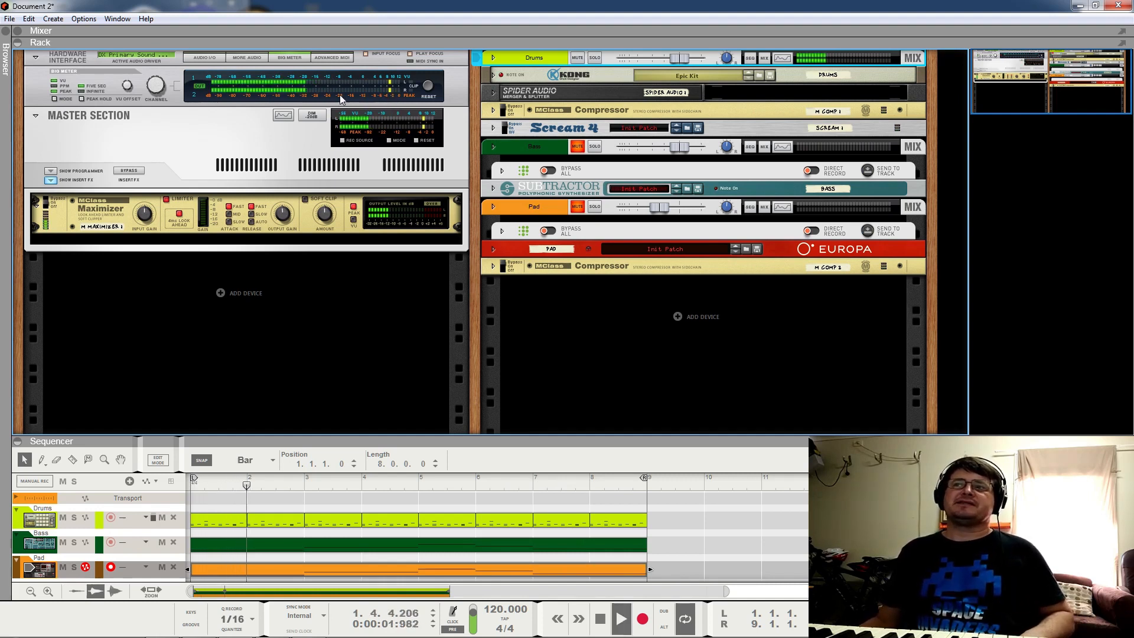
pyautogui.press('space')
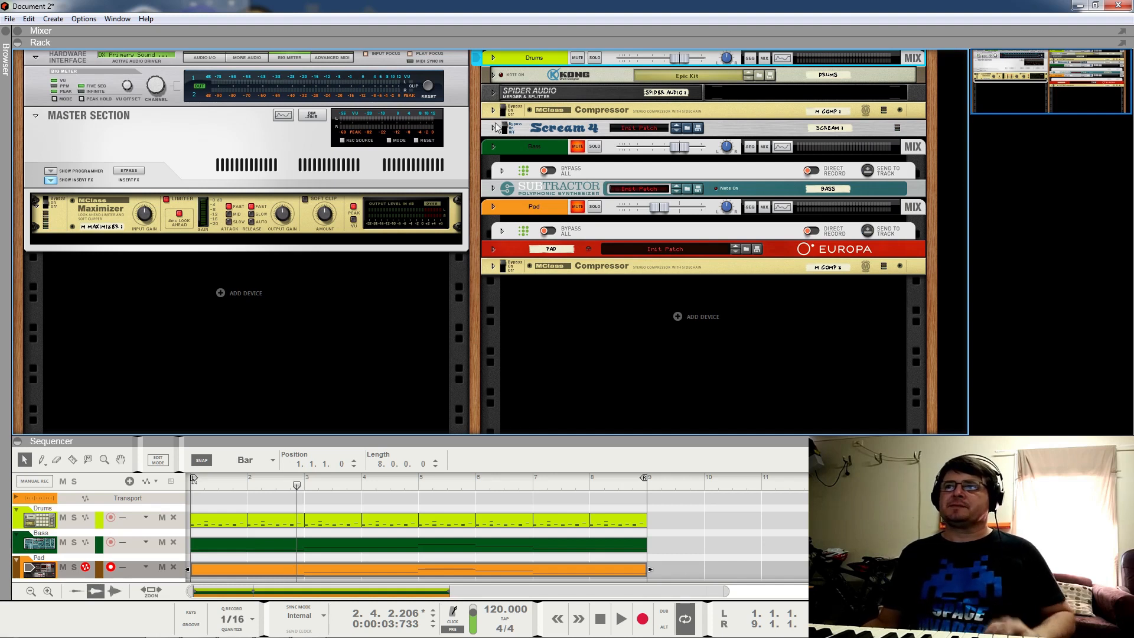
# Step: Mute the Drums and unmute the Bass to hear the bass line alone
pyautogui.click(577, 58)
pyautogui.click(577, 147)
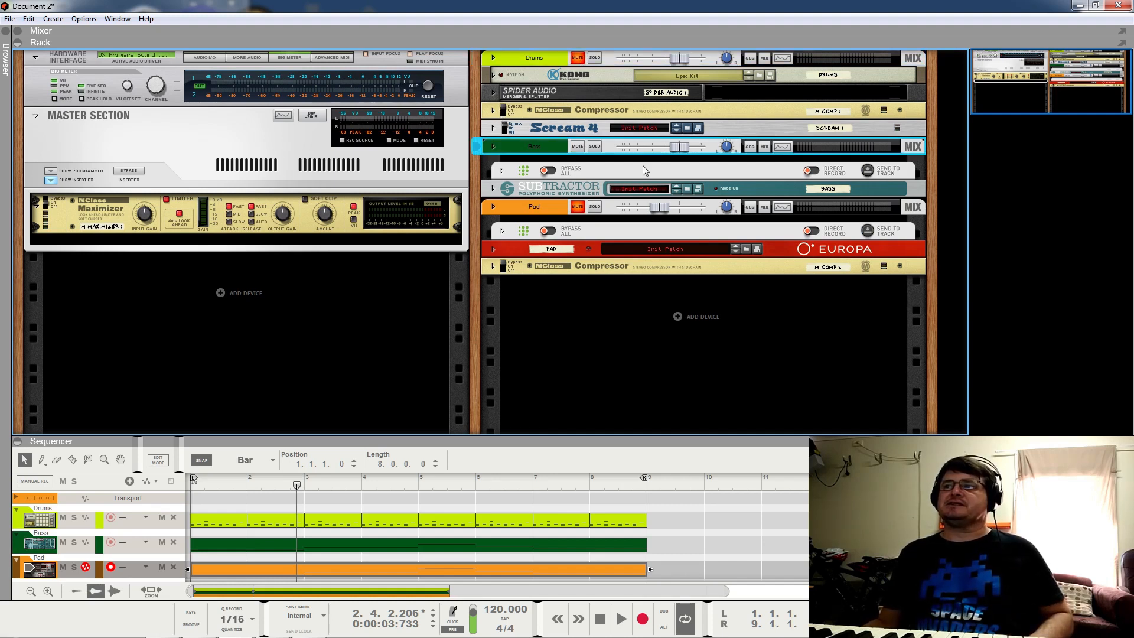
pyautogui.press('space')
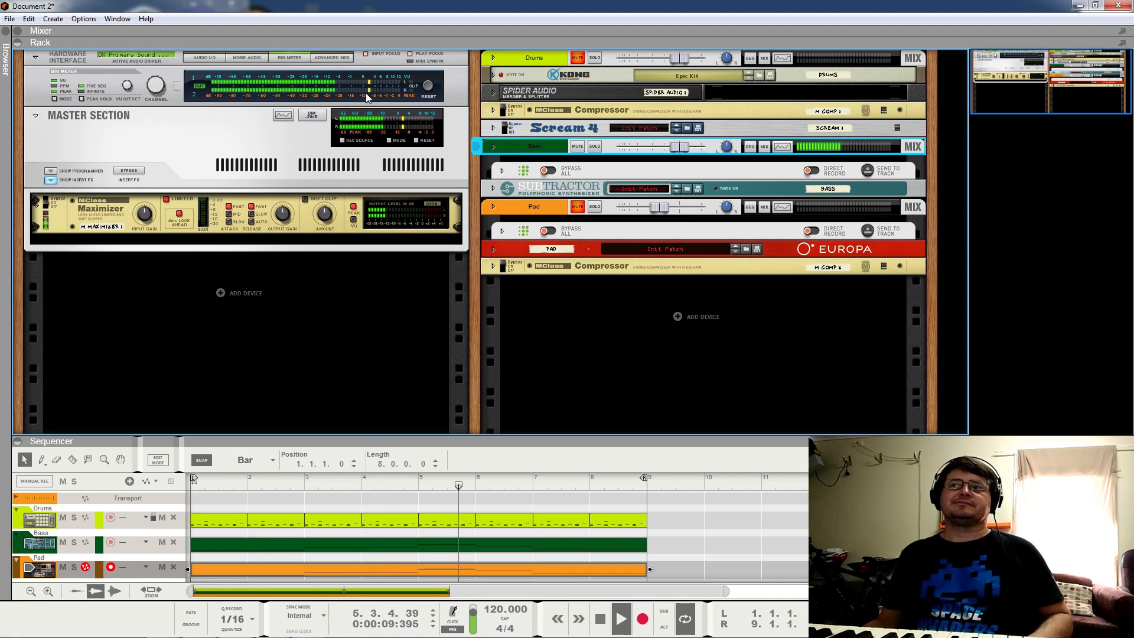
pyautogui.press('space')
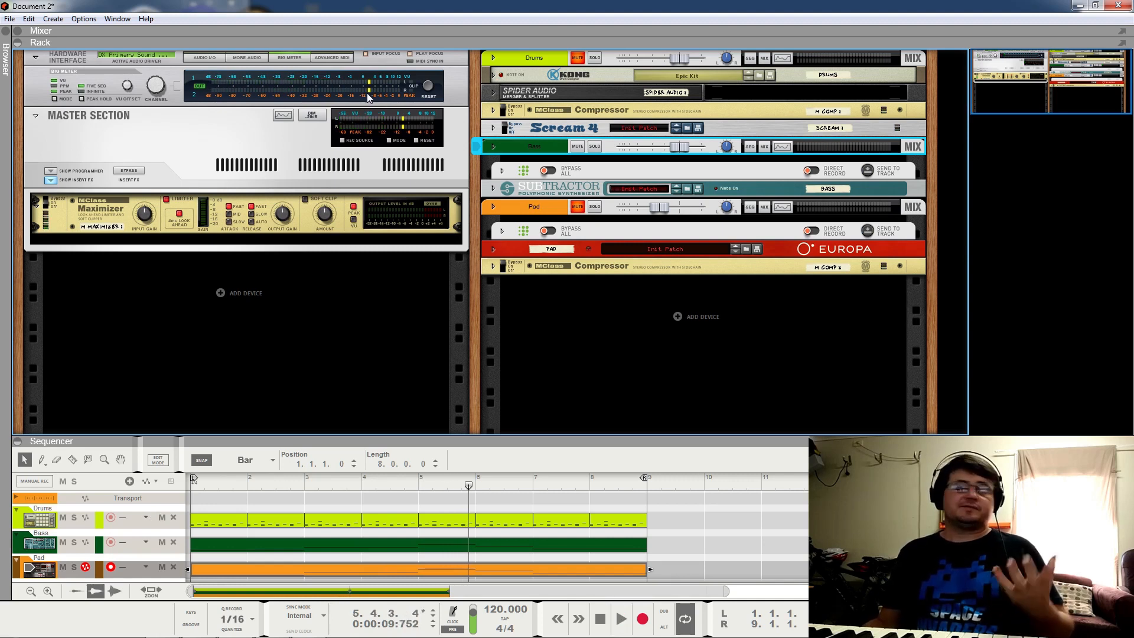
# Step: Unmute the Drums and Pad and move the song position back to bar 1
pyautogui.click(577, 57)
pyautogui.click(577, 208)
pyautogui.moveTo(442, 488); pyautogui.dragTo(203, 502)
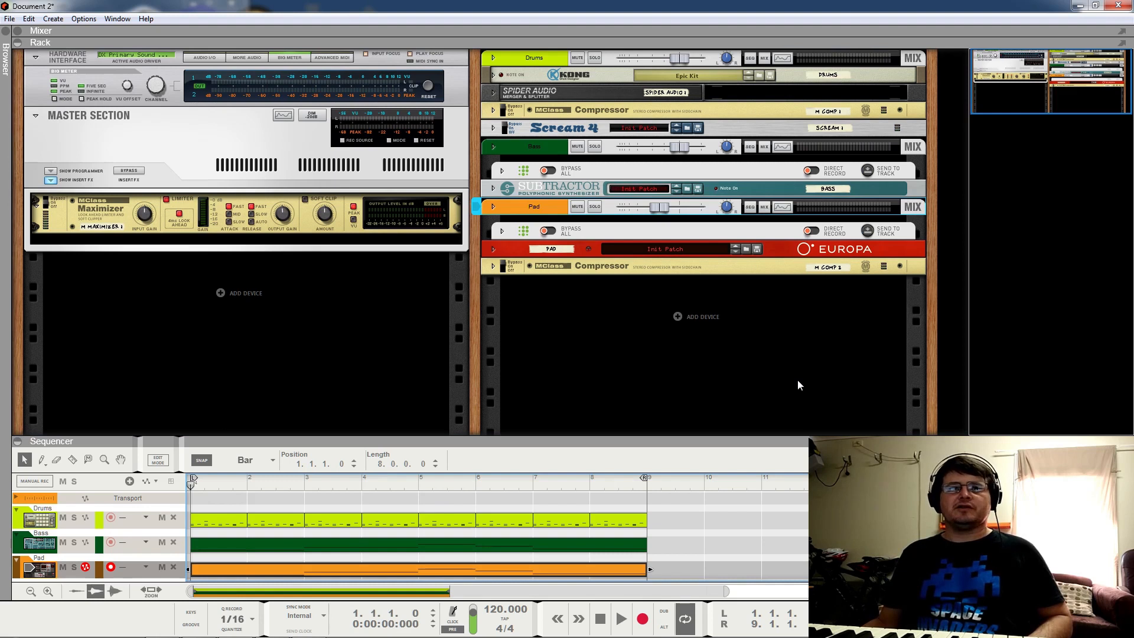
pyautogui.press('space')
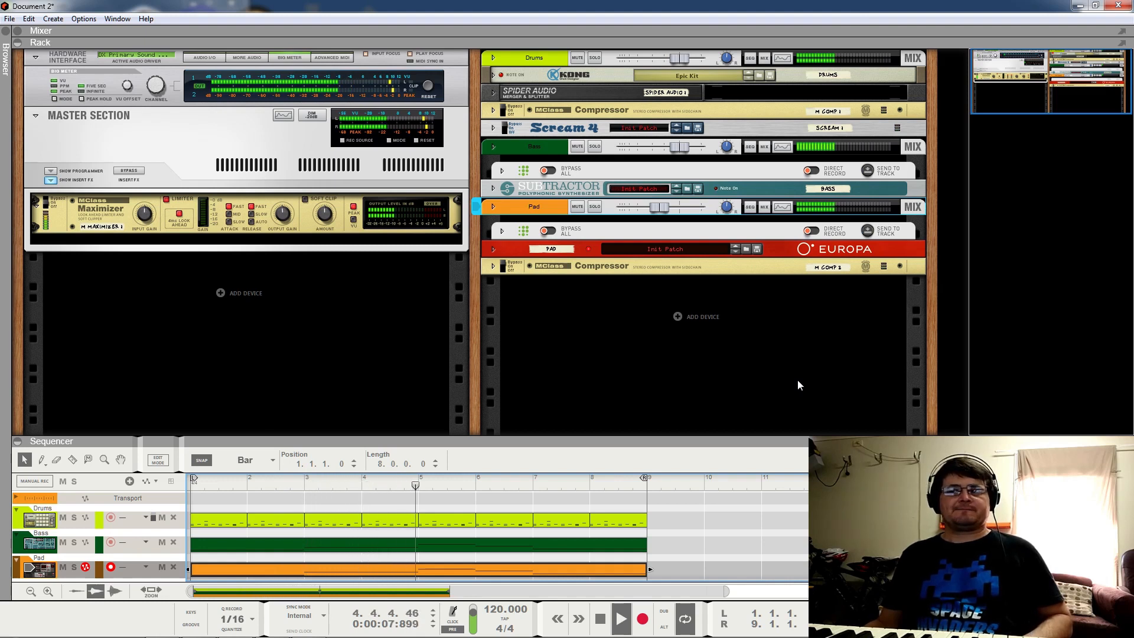
pyautogui.press('space')
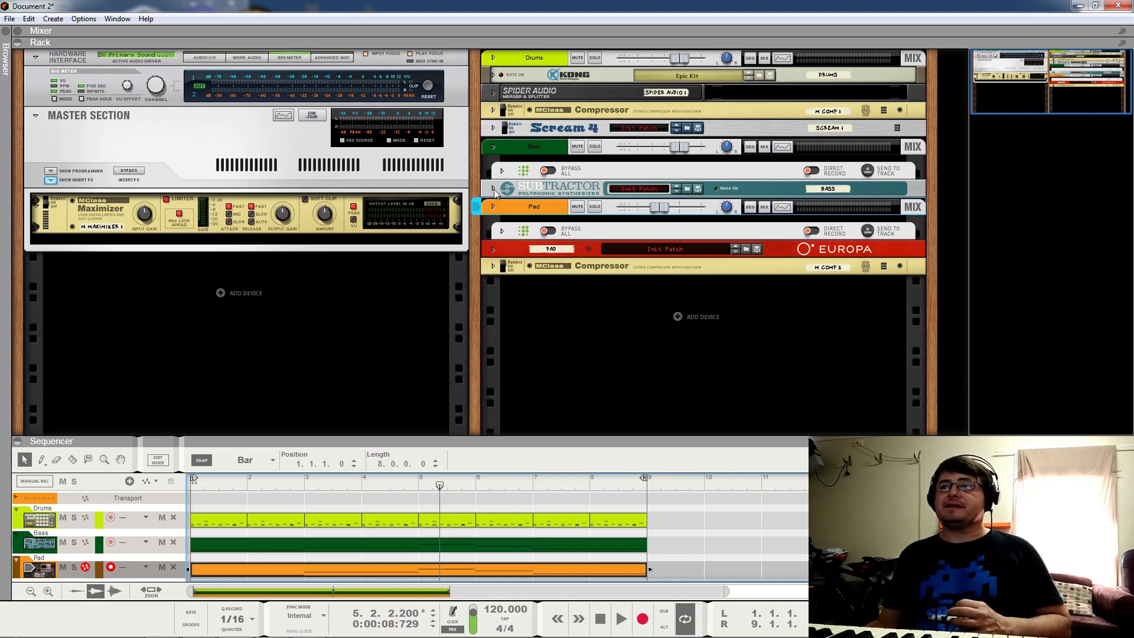
# Step: Unfold the bass's Dual Arpeggio and Subtractor panels and start the loop playing
pyautogui.click(503, 172)
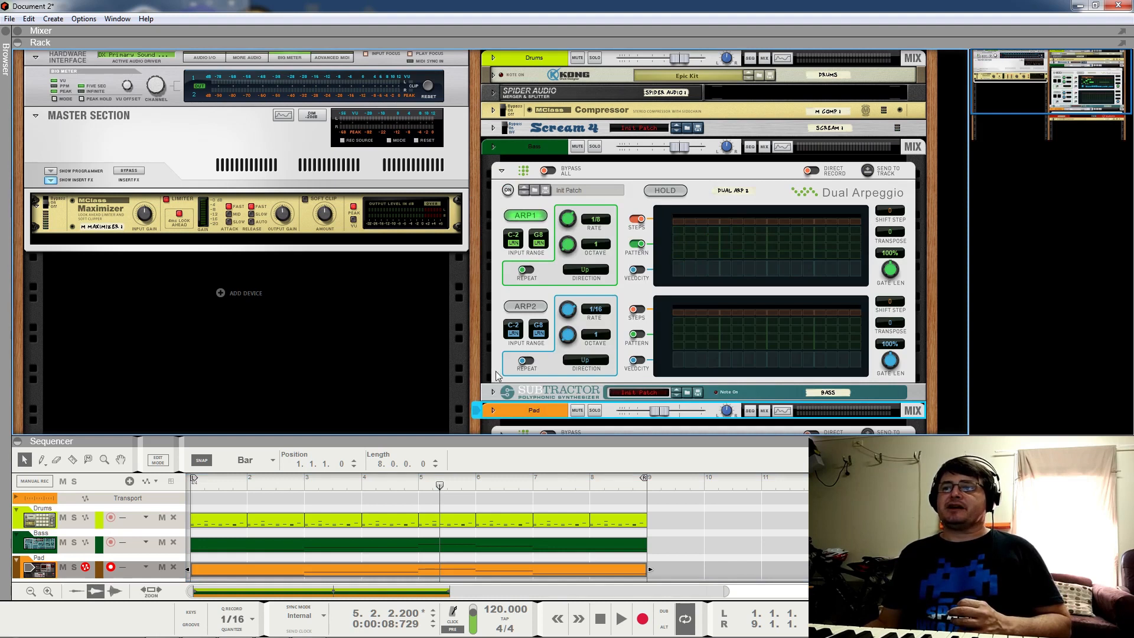
pyautogui.click(493, 392)
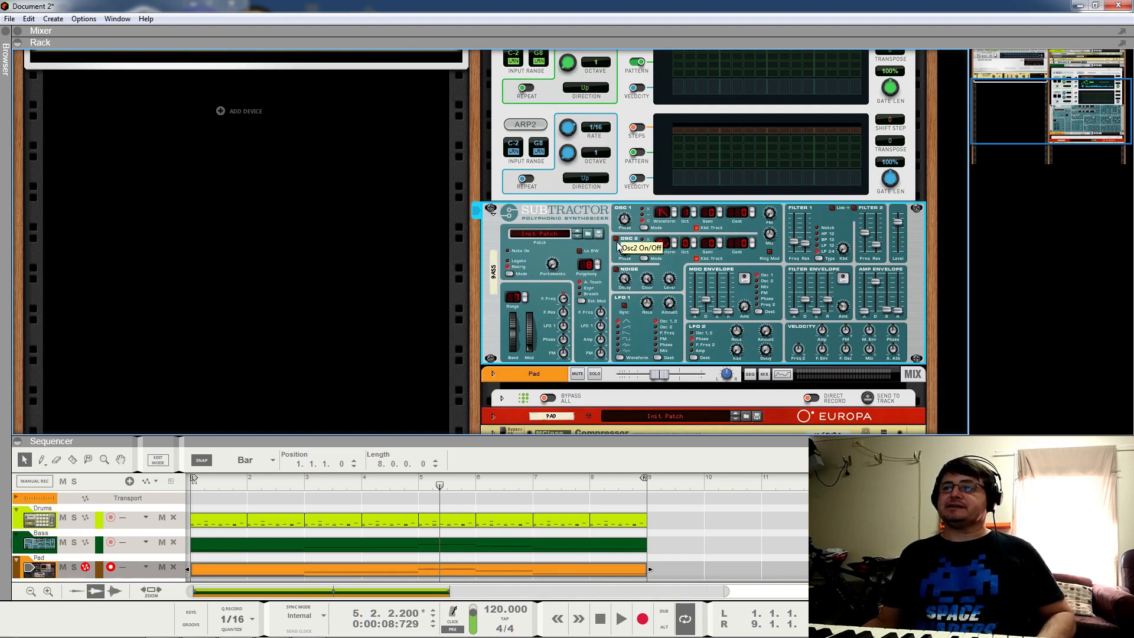
pyautogui.press('space')
pyautogui.scroll(3, 593, 152)
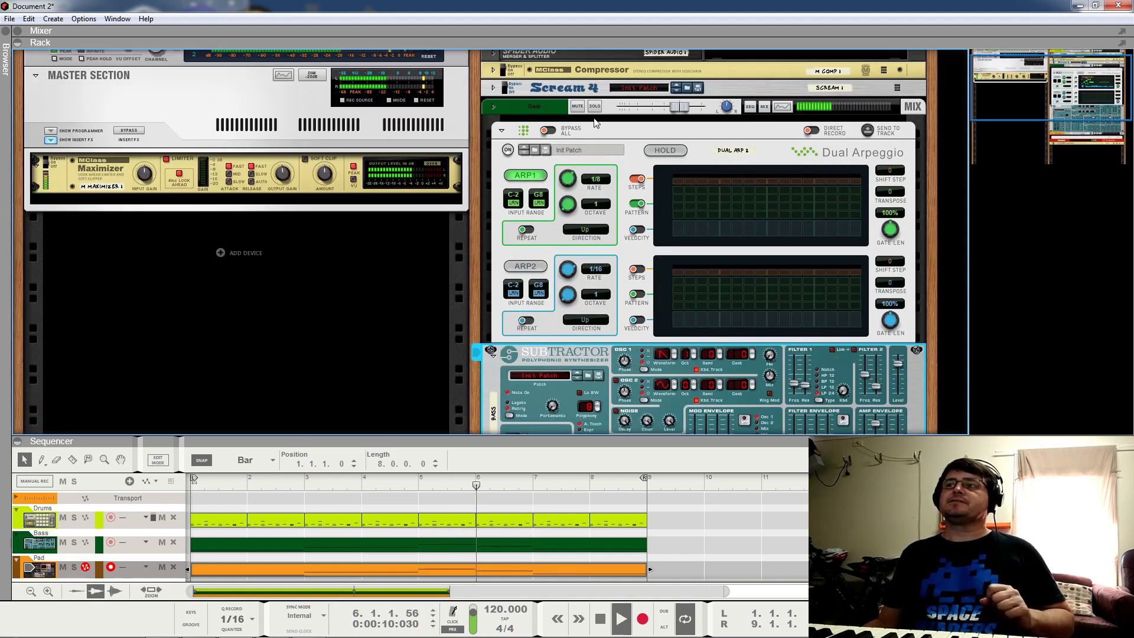
pyautogui.scroll(-2, 742, 287)
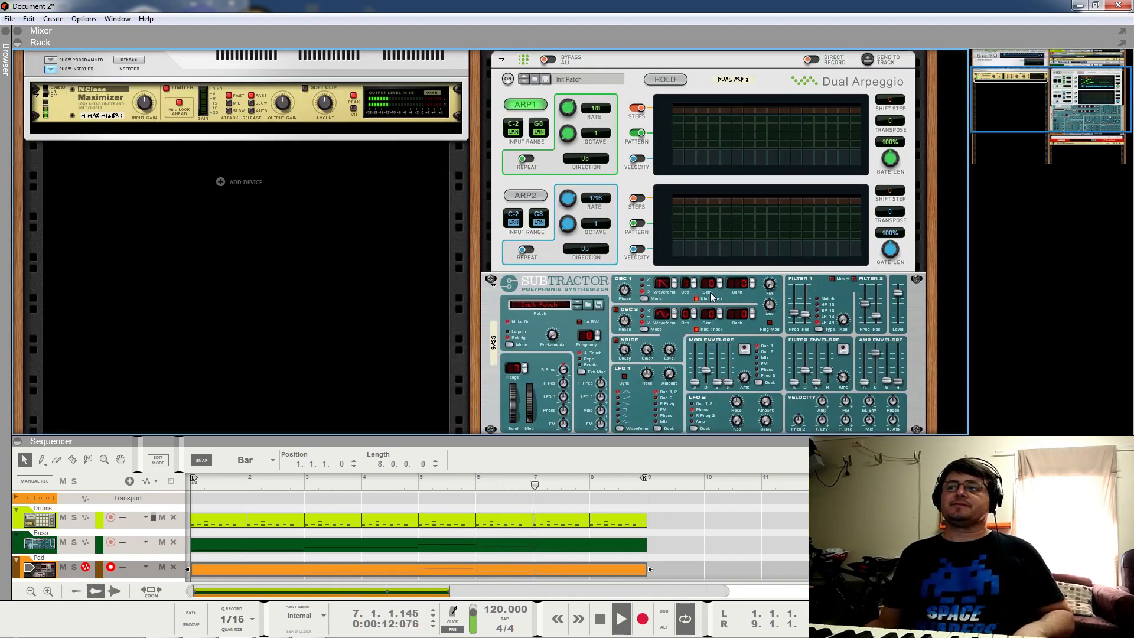
pyautogui.scroll(3, 726, 289)
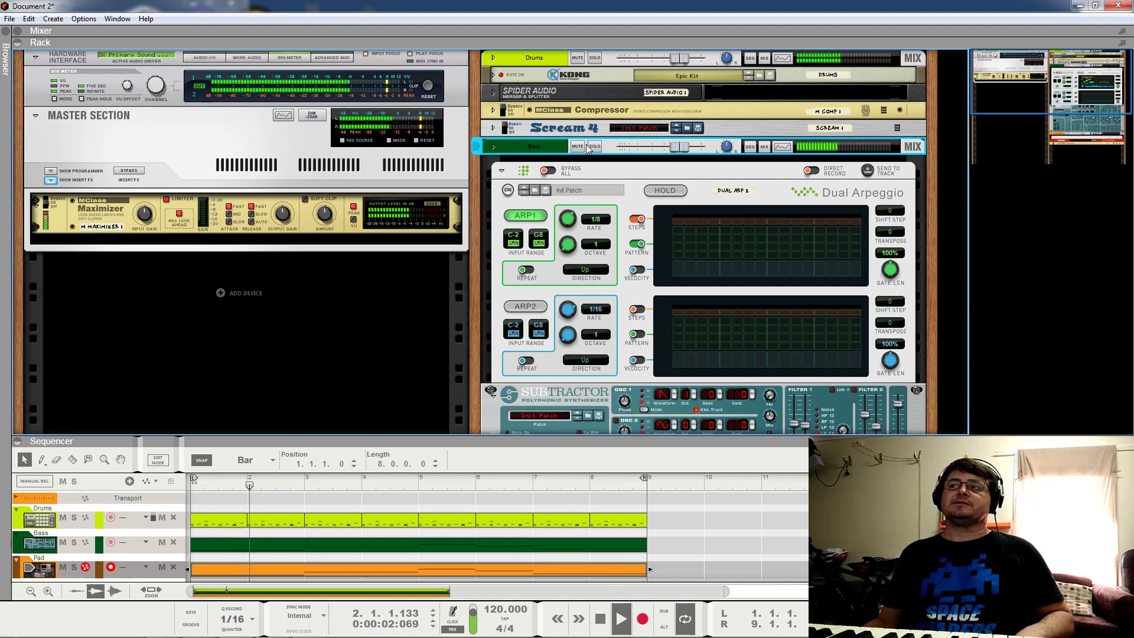
pyautogui.scroll(-3, 589, 182)
pyautogui.scroll(-3, 589, 182)
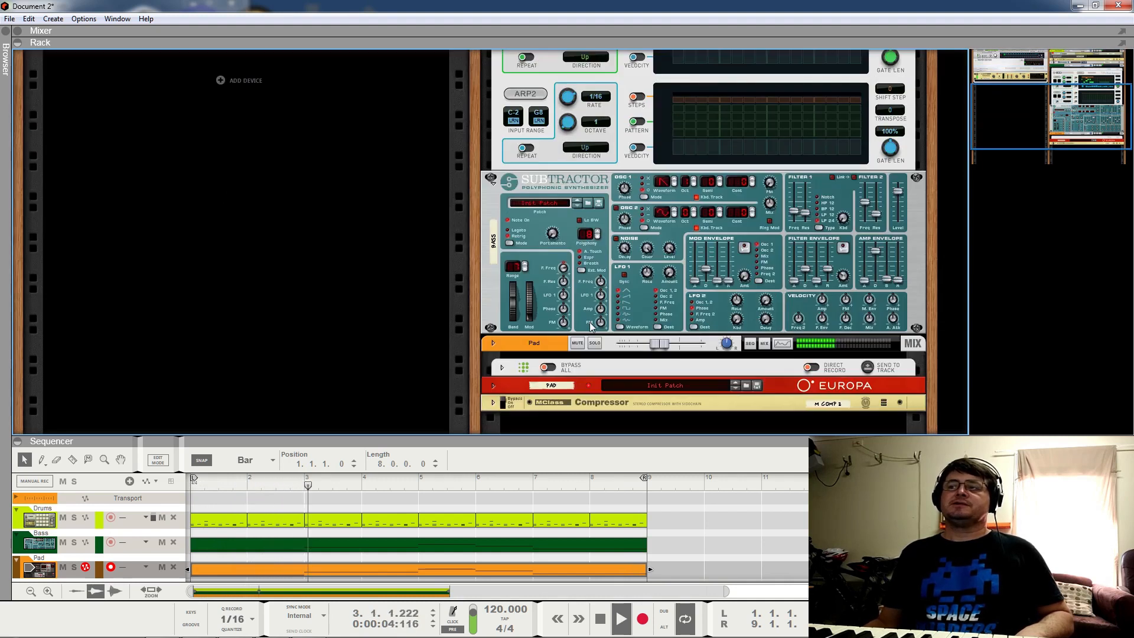
# Step: Mute the Pad track and listen to the drums and bass together
pyautogui.click(578, 343)
pyautogui.scroll(6, 584, 349)
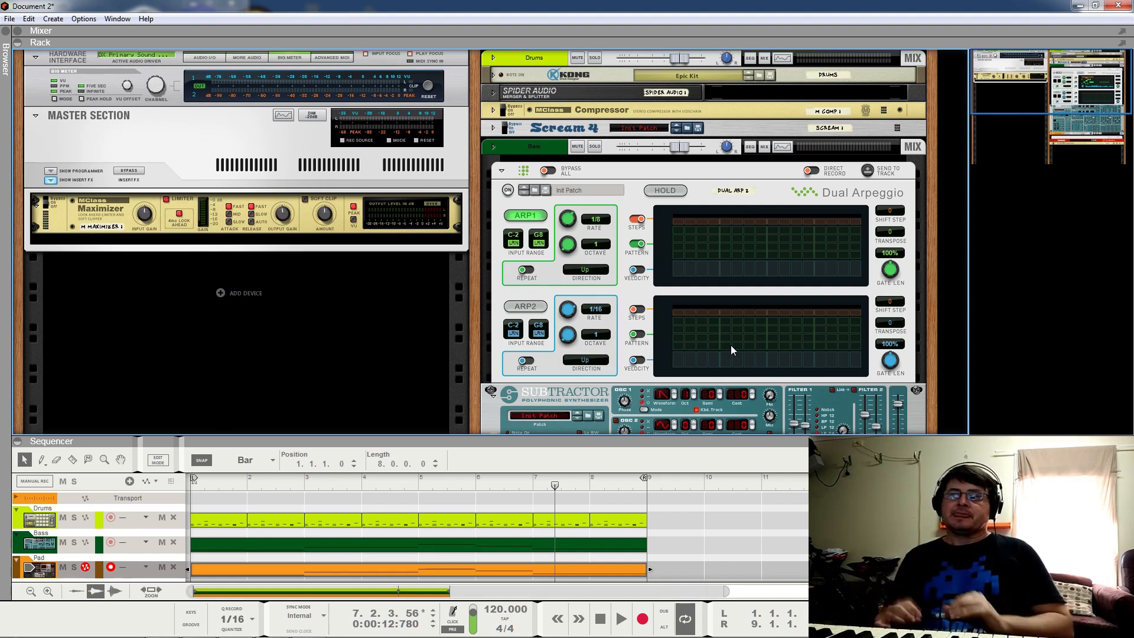
pyautogui.press('space')
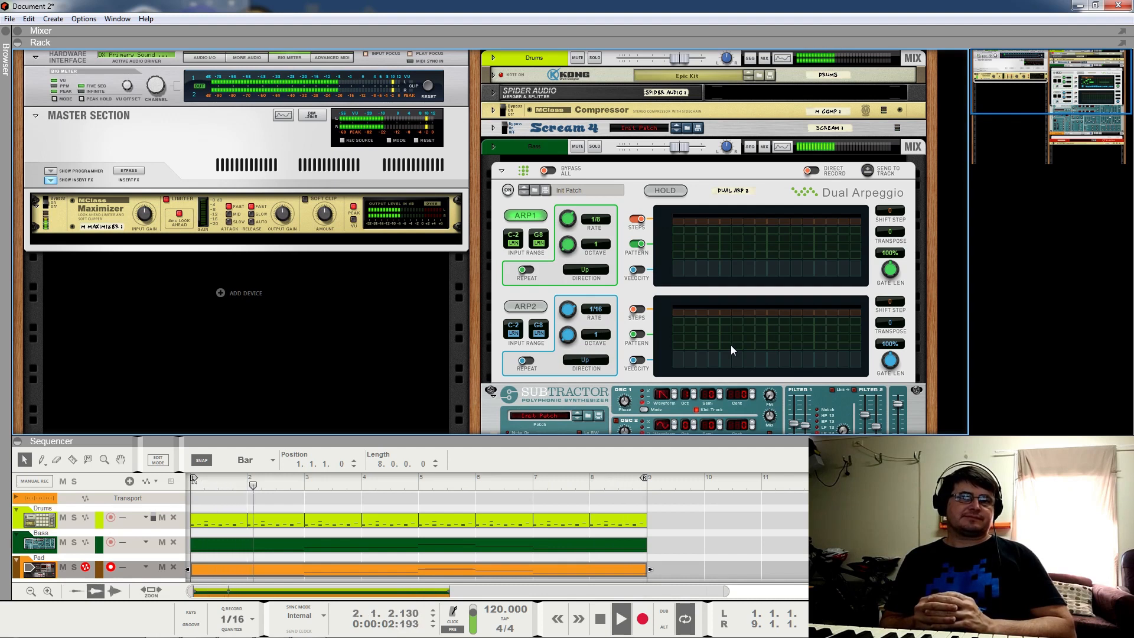
pyautogui.press('space')
pyautogui.scroll(-1, 412, 507)
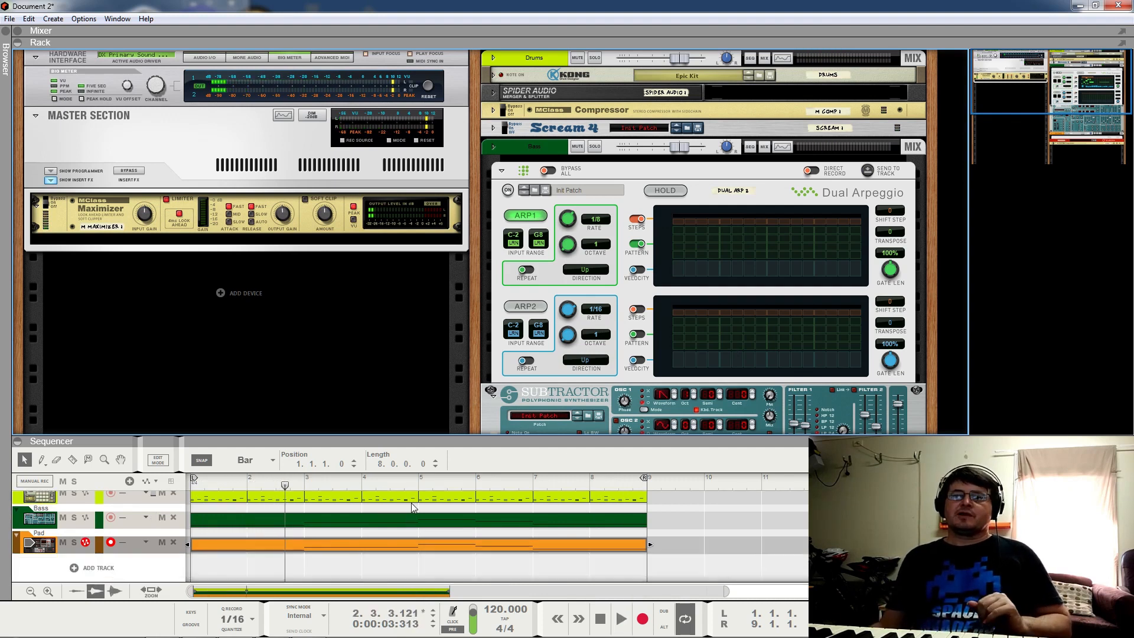
# Step: Open the Bass clip full-window and play it from just before bar 5
pyautogui.doubleClick(401, 523)
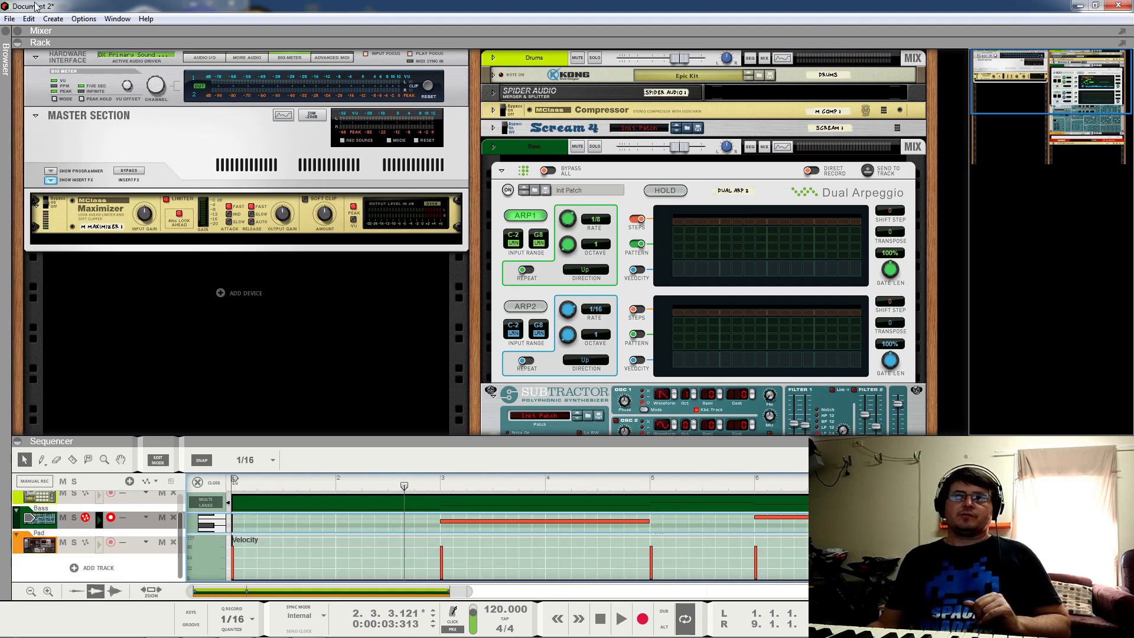
pyautogui.click(16, 45)
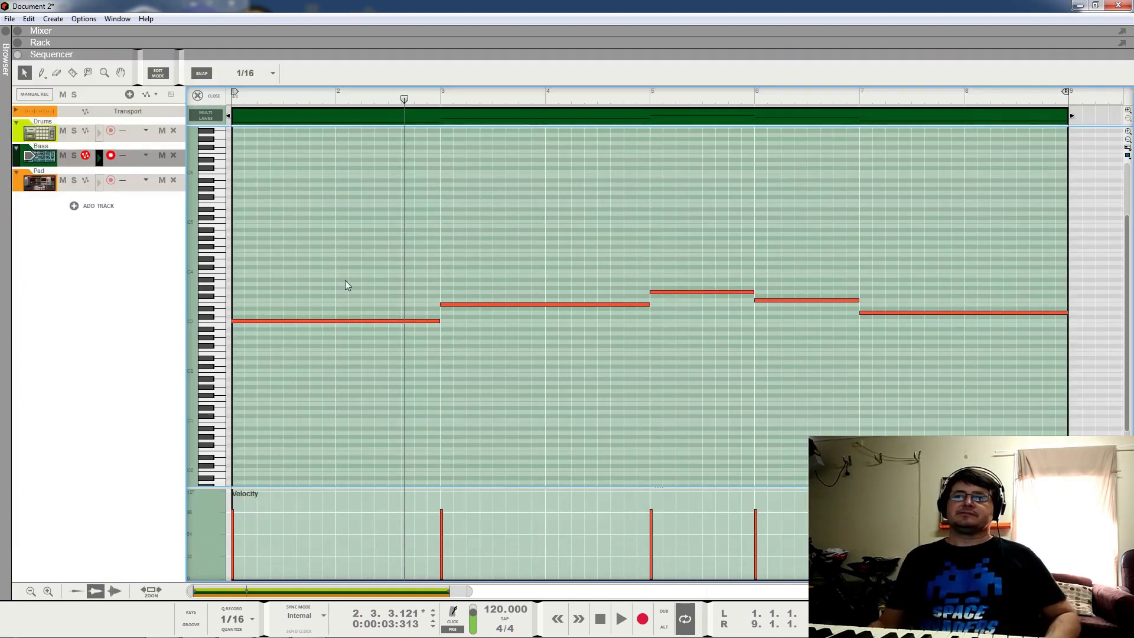
pyautogui.click(645, 97)
pyautogui.press('space')
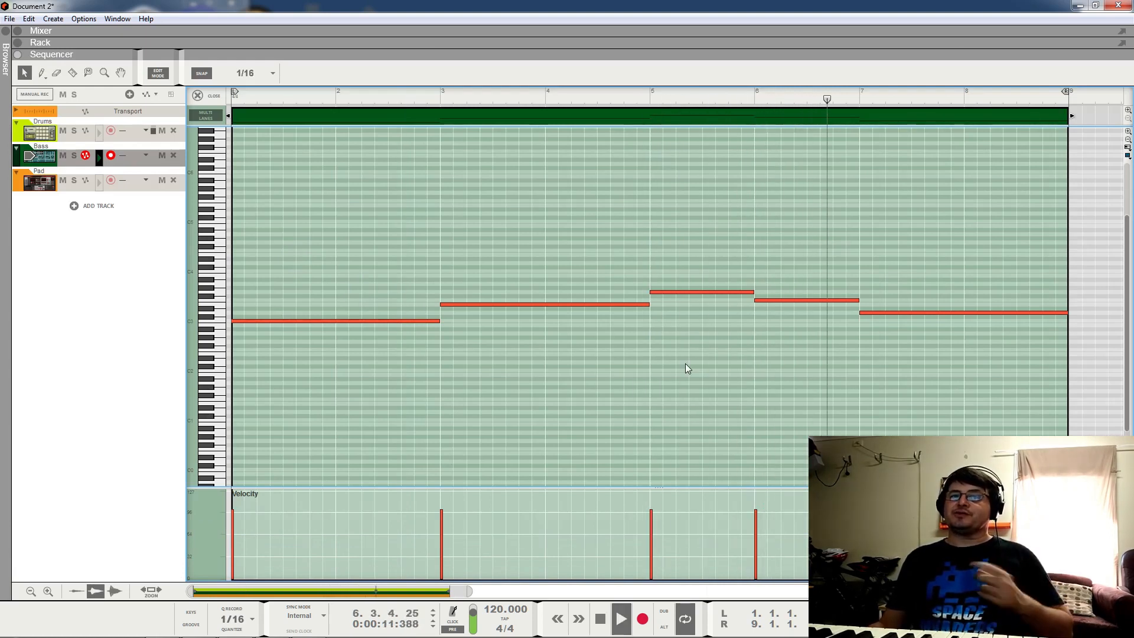
pyautogui.press('space')
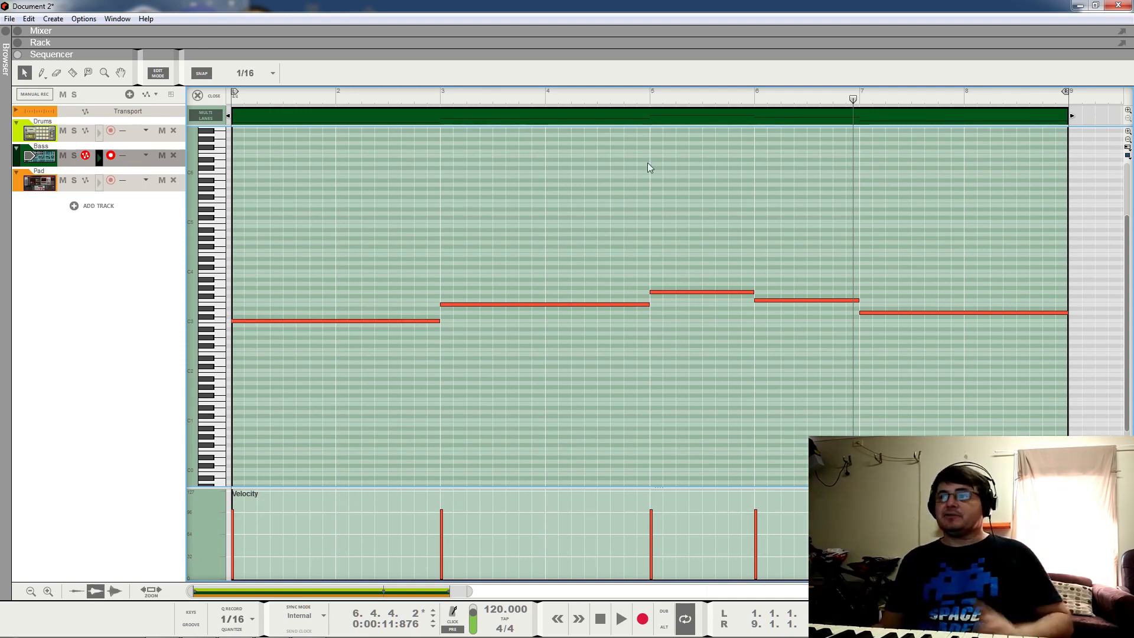
# Step: Replay the bass notes twice more from just before bar 5
pyautogui.click(646, 102)
pyautogui.press('space')
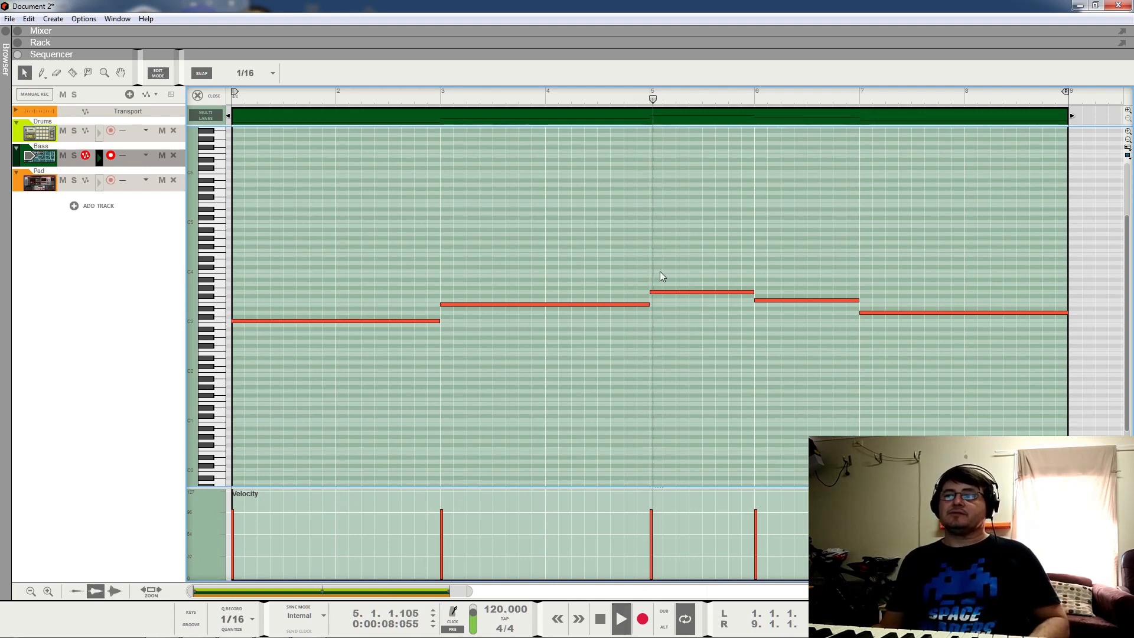
pyautogui.press('space')
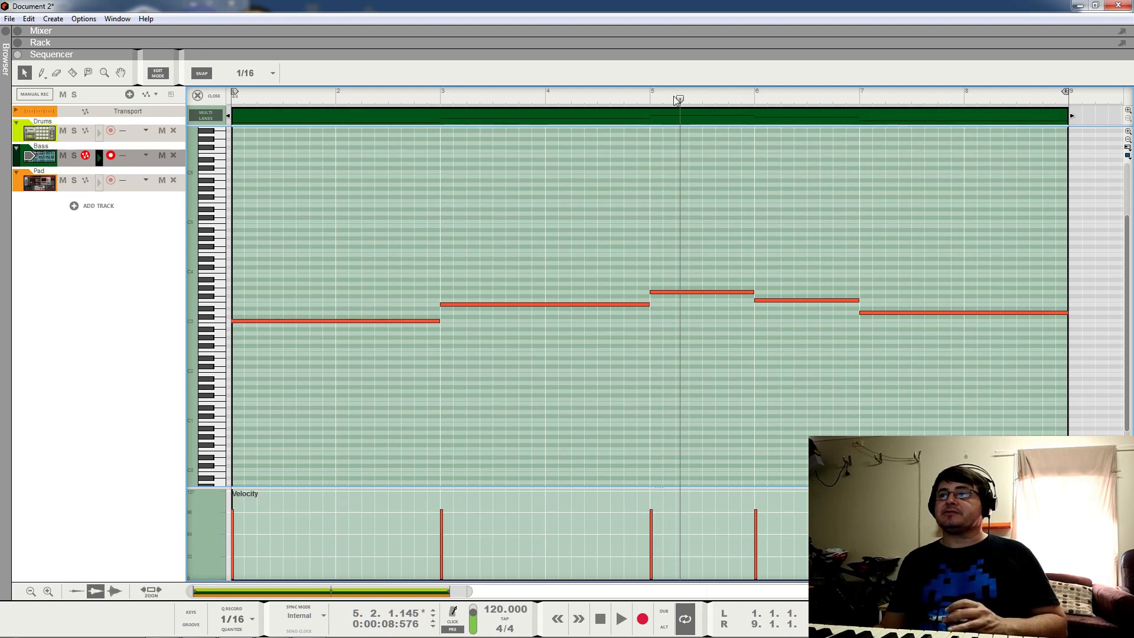
pyautogui.click(644, 97)
pyautogui.click(593, 107)
pyautogui.press('space')
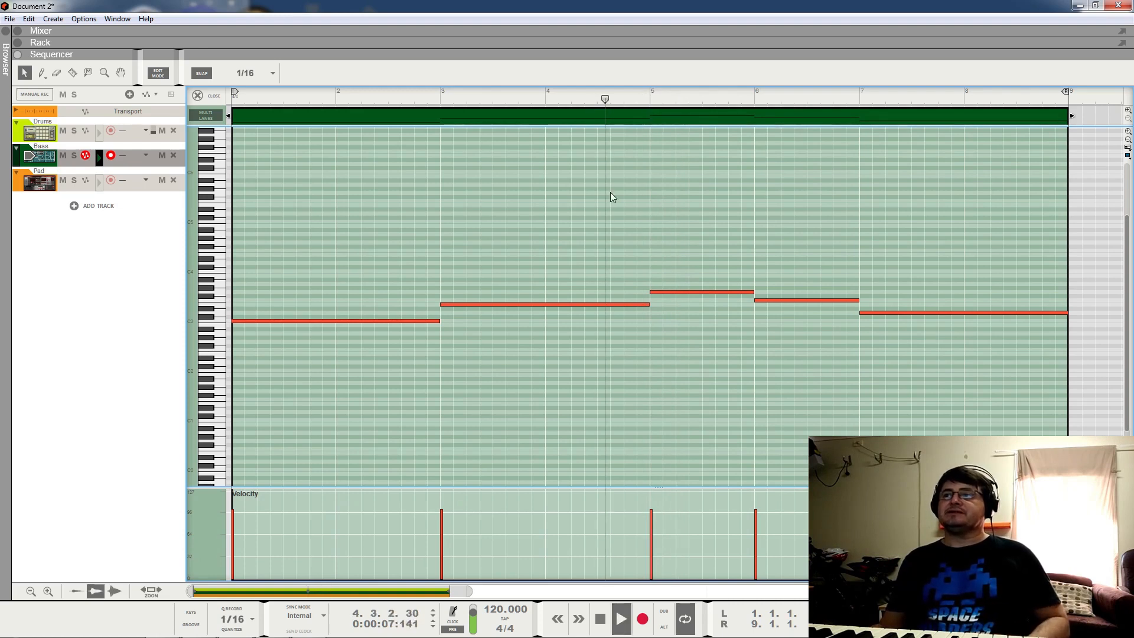
pyautogui.press('space')
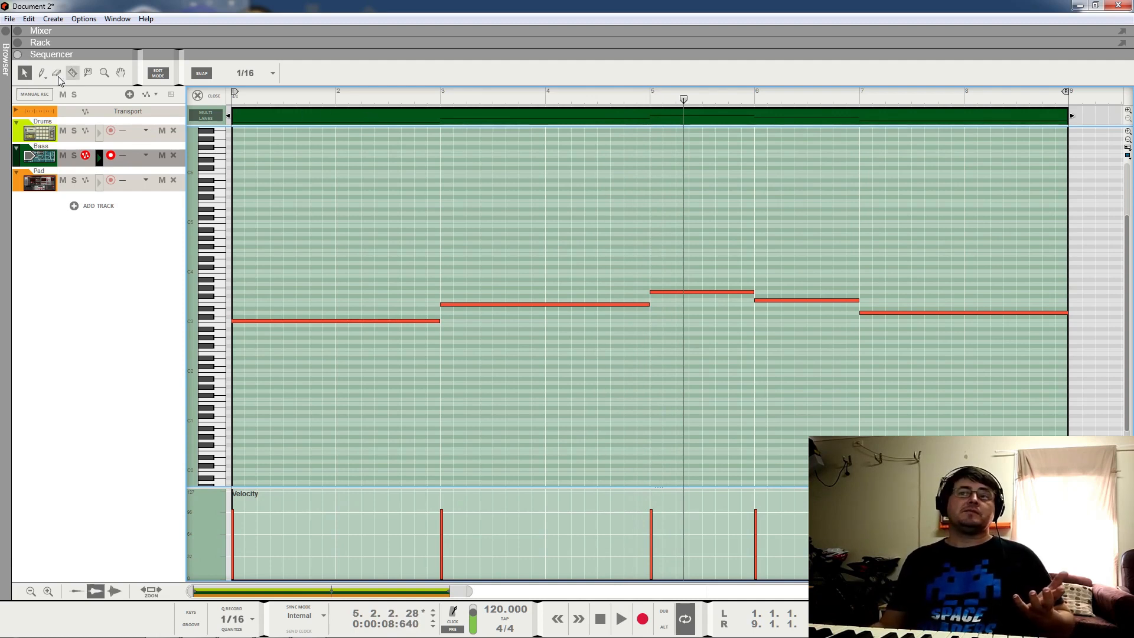
# Step: Return to arrangement view and hide the sequencer and mixer
pyautogui.hotkey('ctrl', 'e')
pyautogui.click(18, 55)
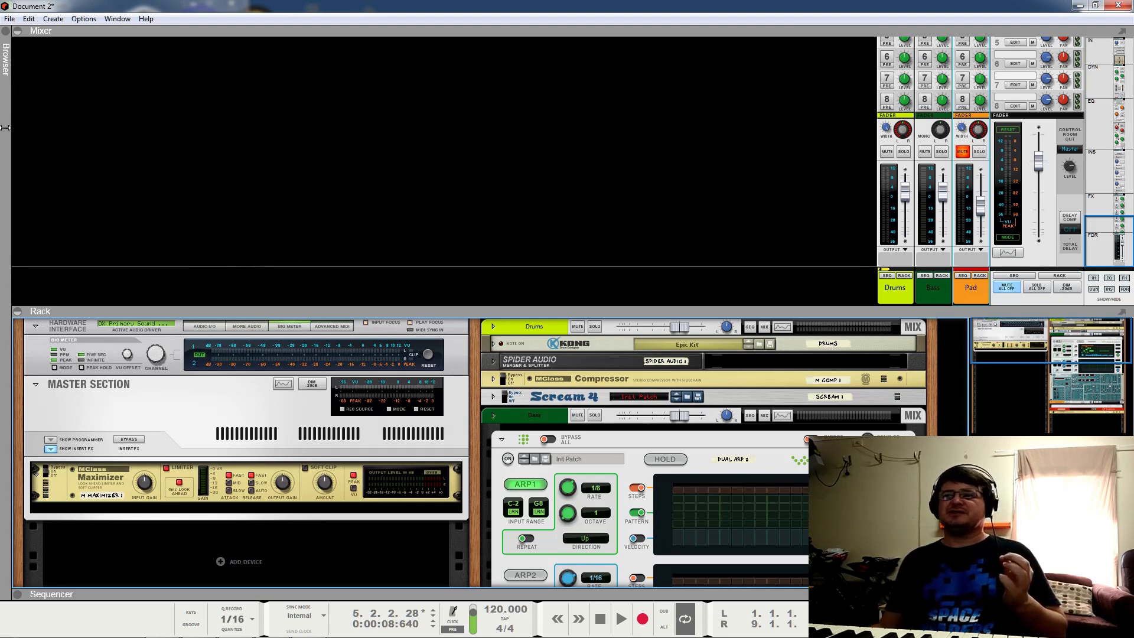
pyautogui.click(18, 34)
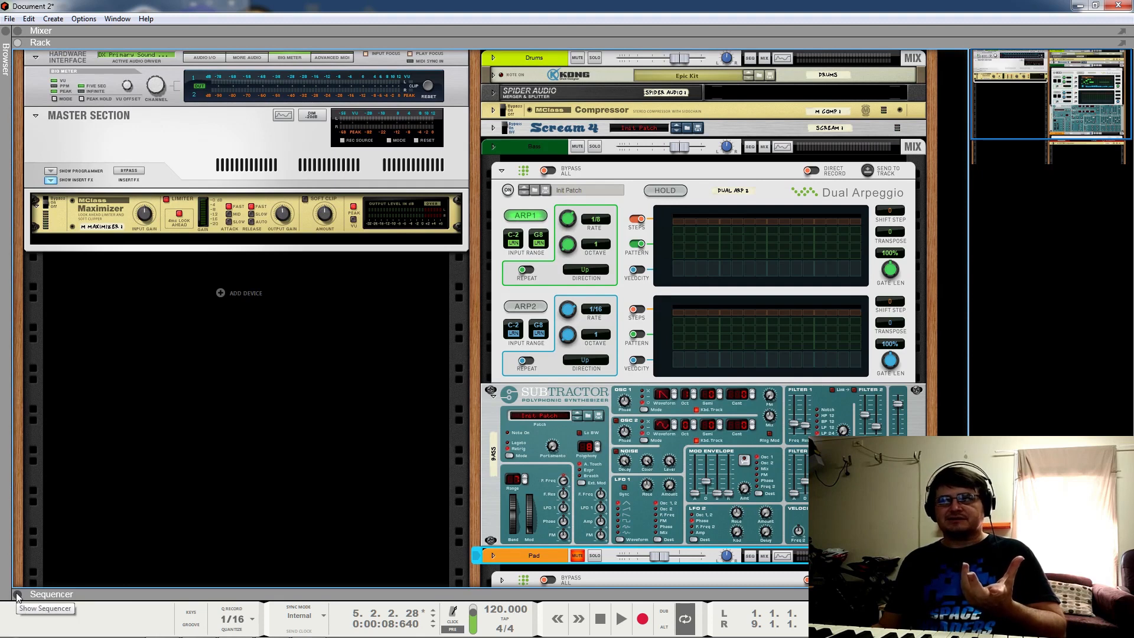
# Step: Scroll to the bass's Dual Arpeggio and turn it on, showing ARP1's step pattern
pyautogui.scroll(-1, 682, 270)
pyautogui.scroll(-1, 694, 275)
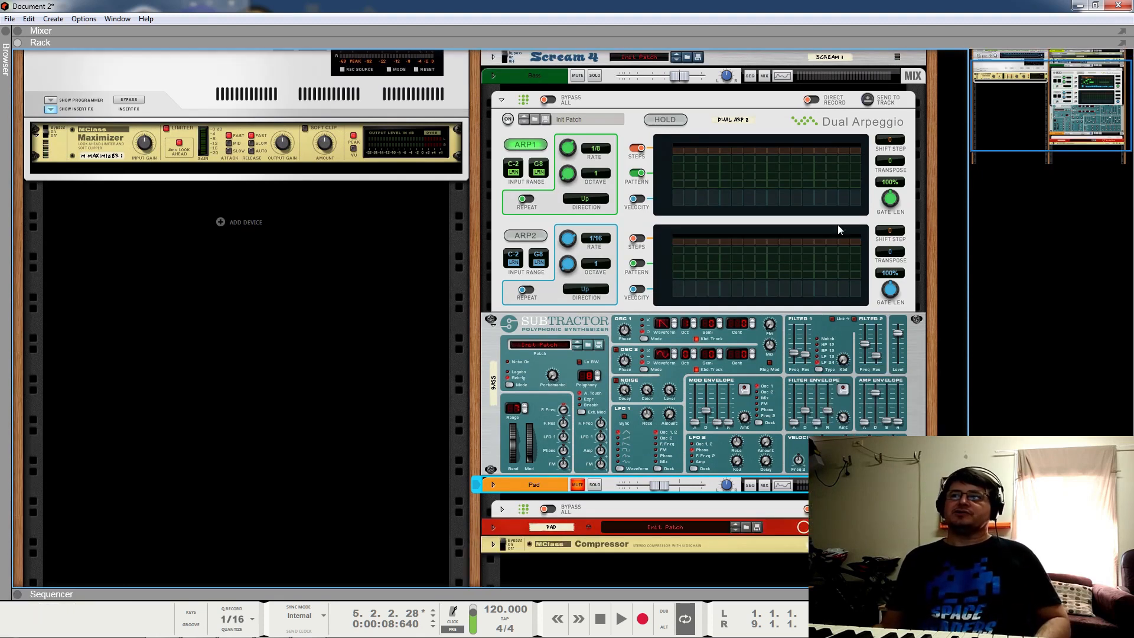
pyautogui.click(508, 119)
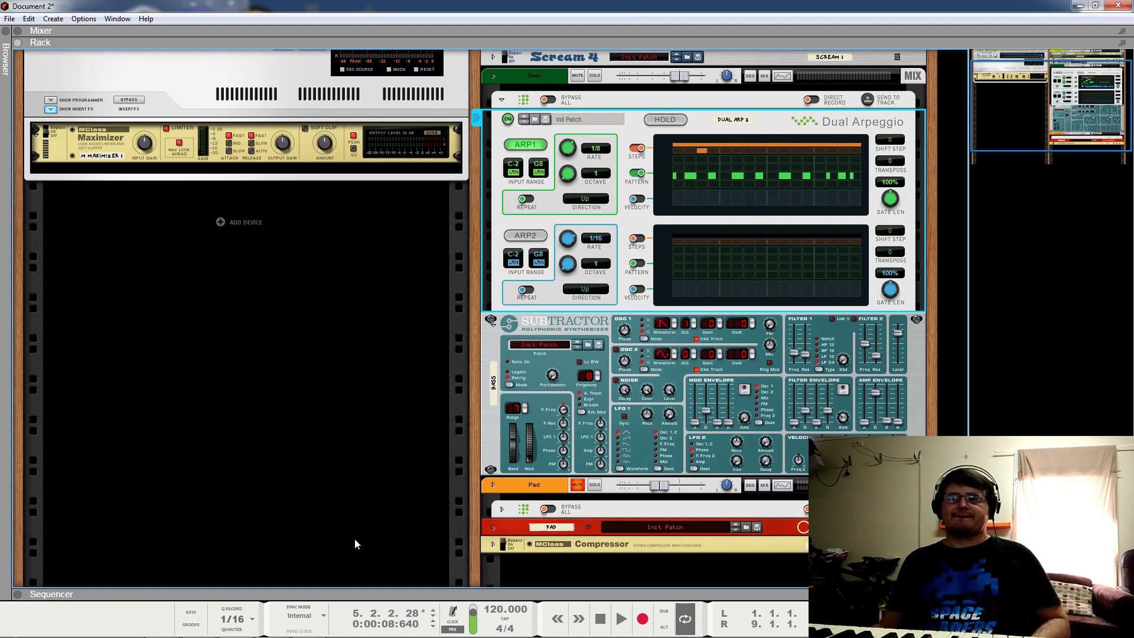
# Step: Shorten ARP1's pattern from 16 to about 4 steps while the loop plays
pyautogui.click(600, 620)
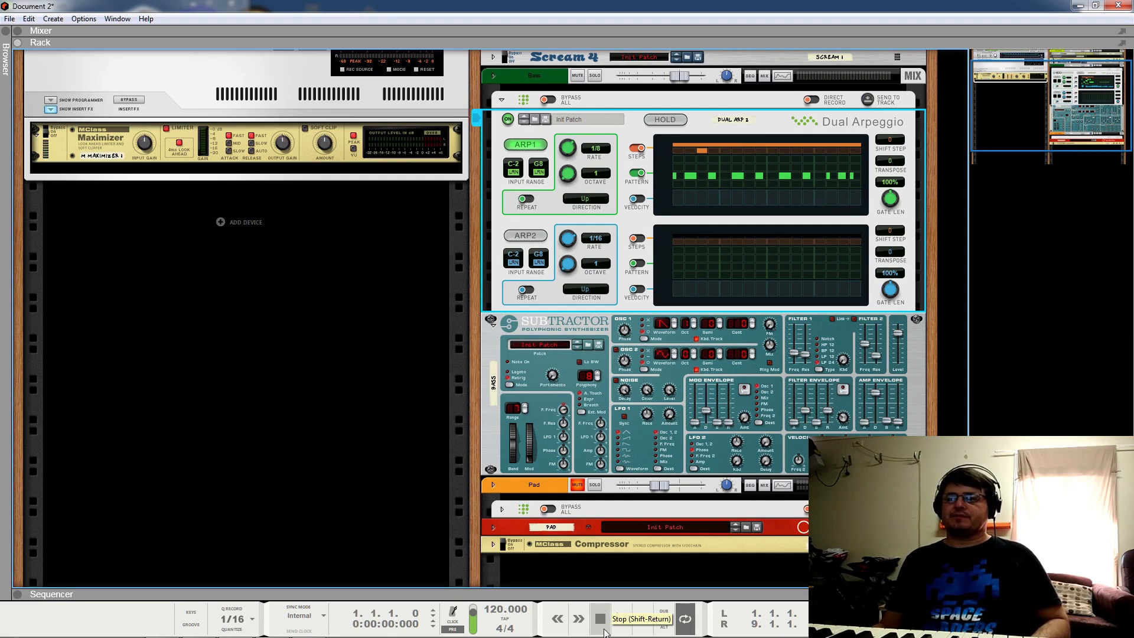
pyautogui.press('space')
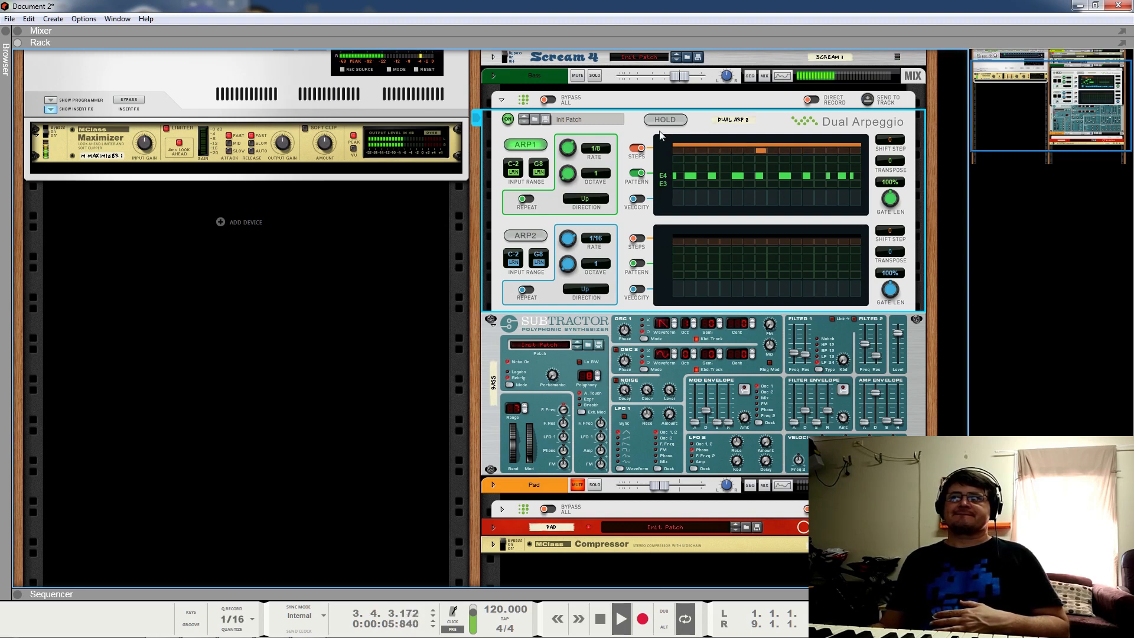
pyautogui.click(762, 146)
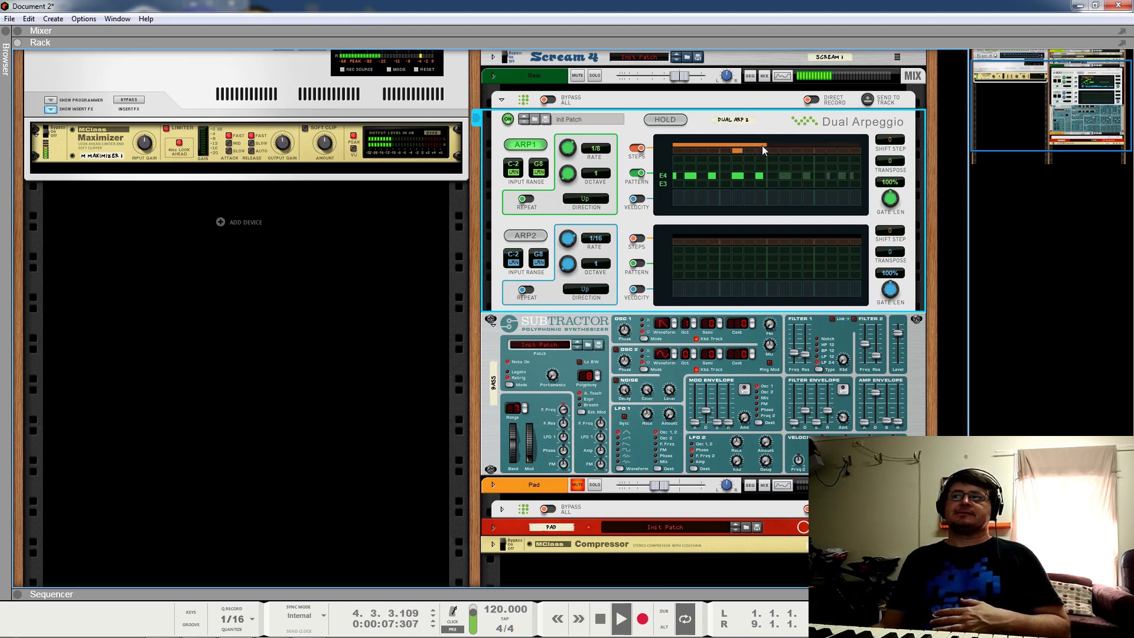
pyautogui.click(715, 144)
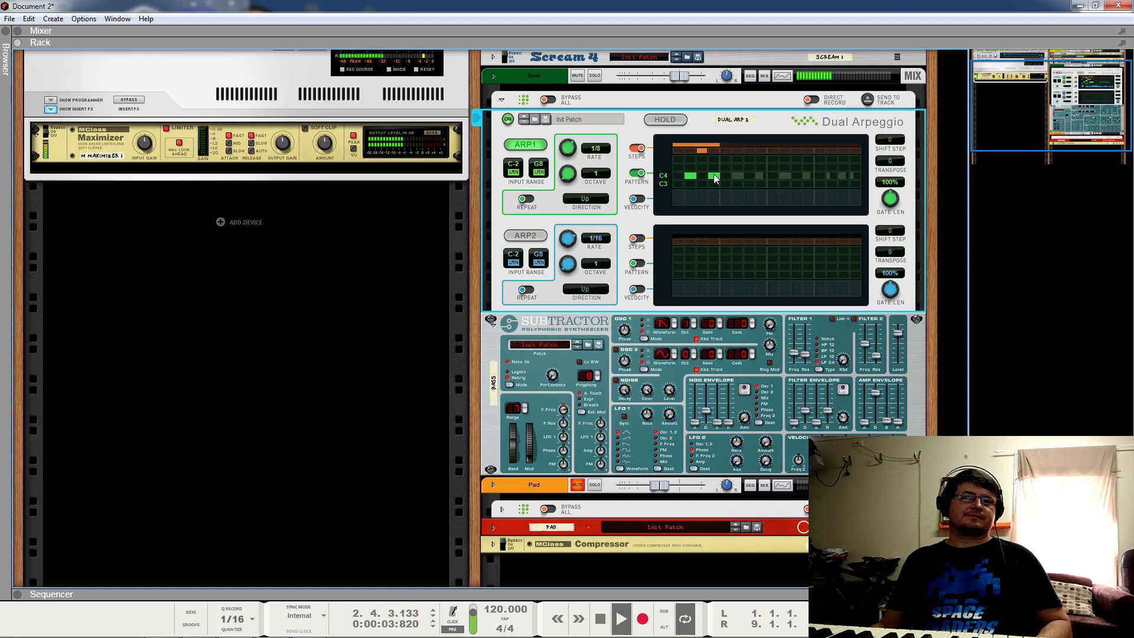
pyautogui.press('space')
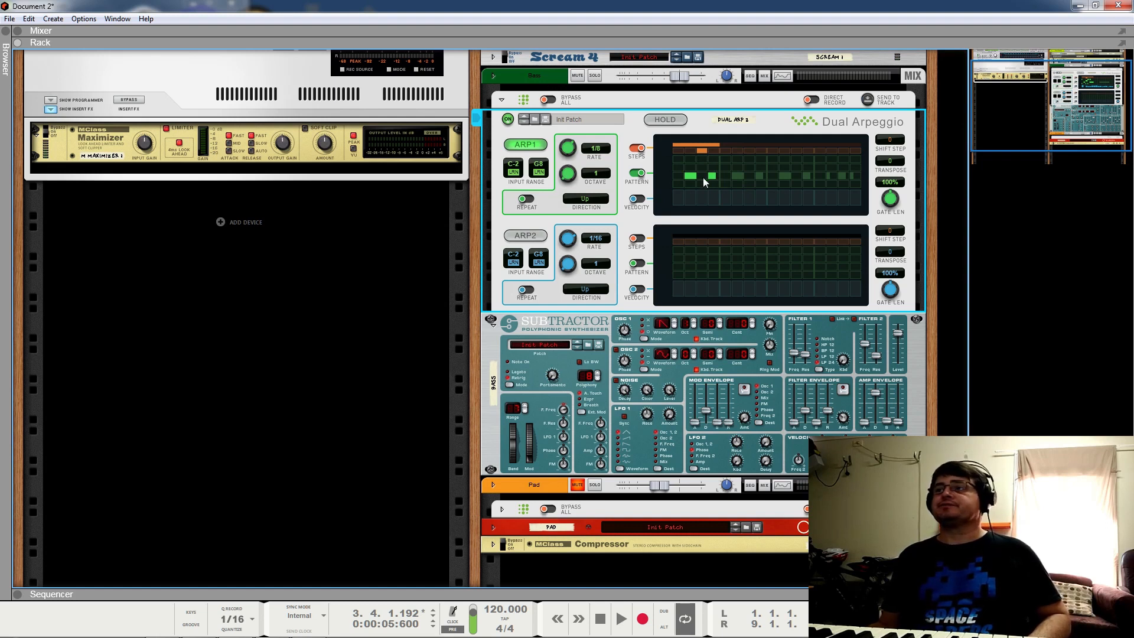
# Step: Audition the short arpeggio, select the Subtractor and restart playback
pyautogui.press('space')
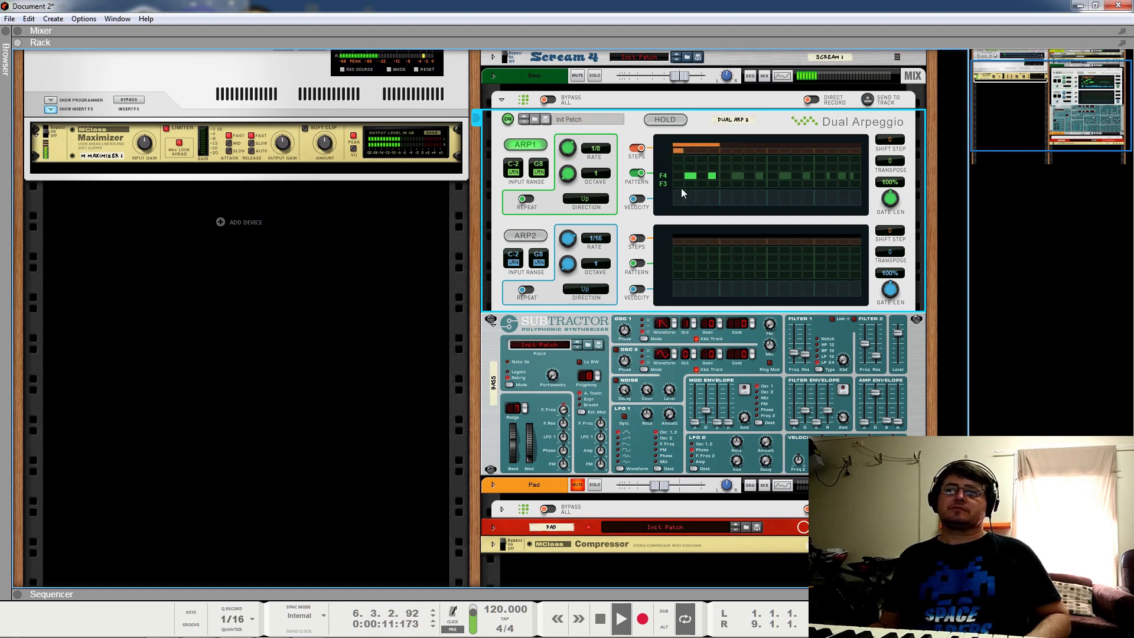
pyautogui.press('space')
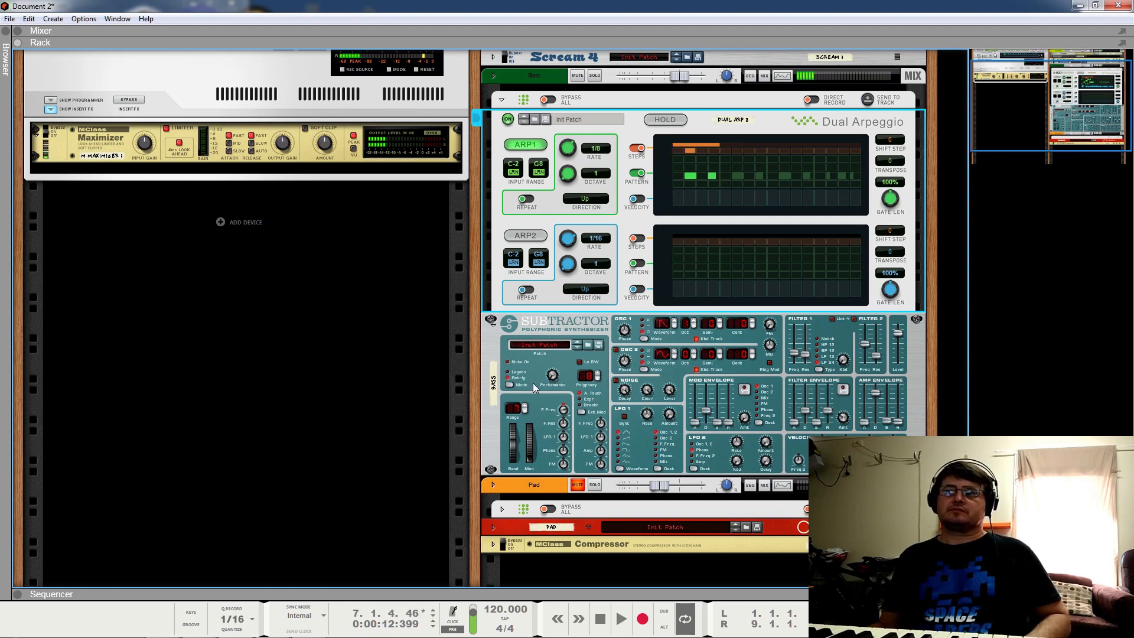
pyautogui.click(617, 351)
pyautogui.press('space')
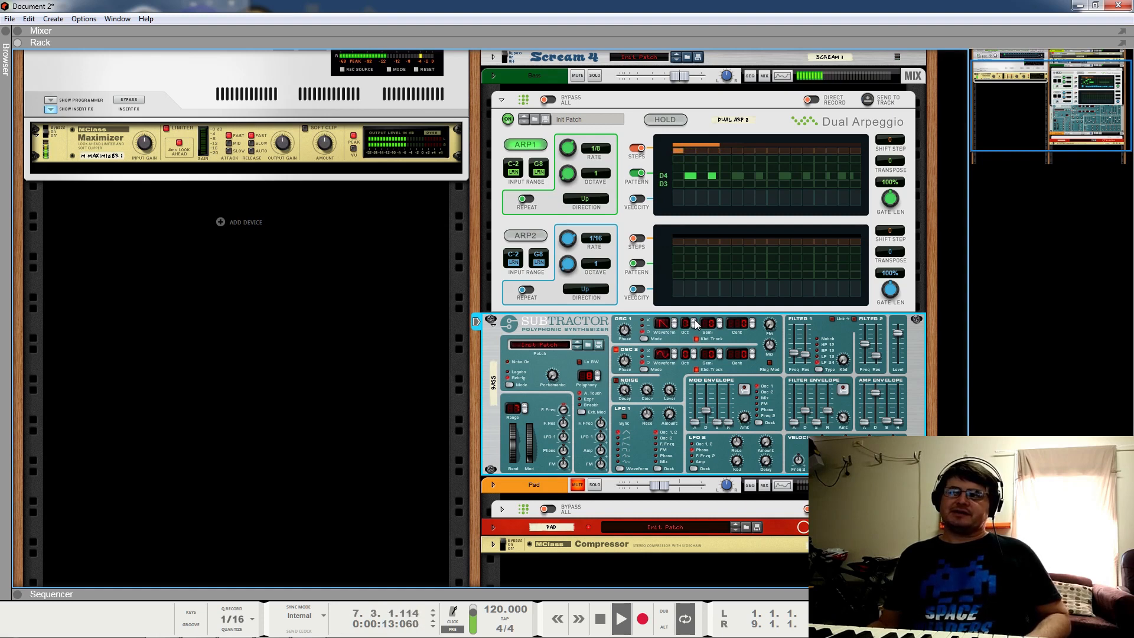
# Step: Try a different OSC 2 waveform, then set it back to sawtooth
pyautogui.click(675, 357)
pyautogui.click(674, 357)
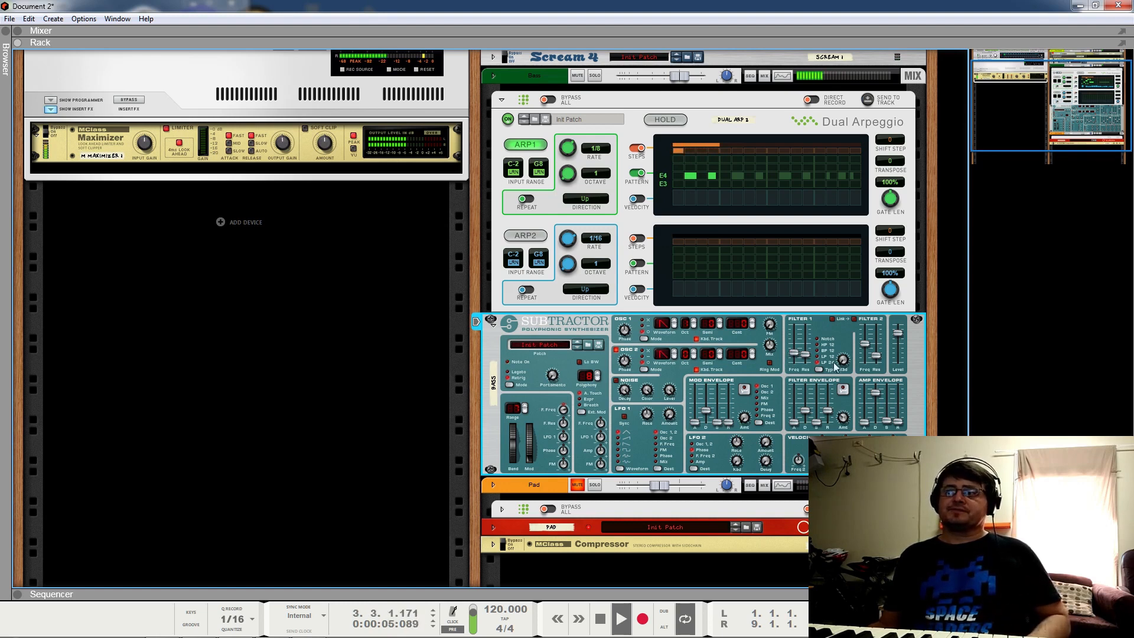
pyautogui.press('space')
# Step: Stretch ARP1's pattern back to all 16 steps, audition it, and fold the Dual Arpeggio panel
pyautogui.click(675, 176)
pyautogui.press('space')
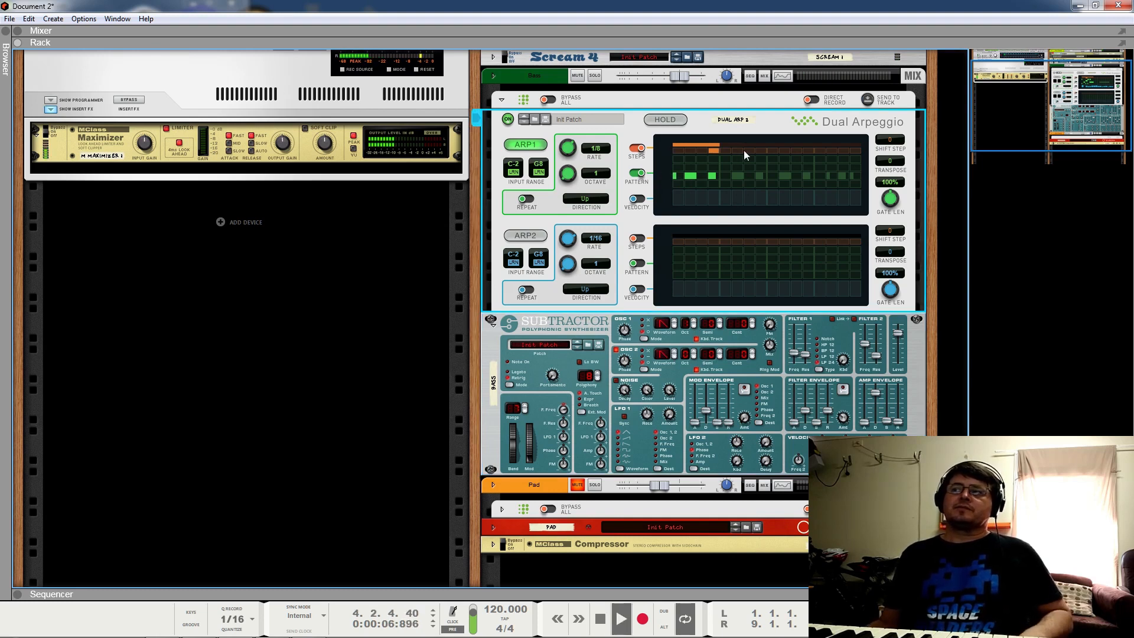
pyautogui.press('space')
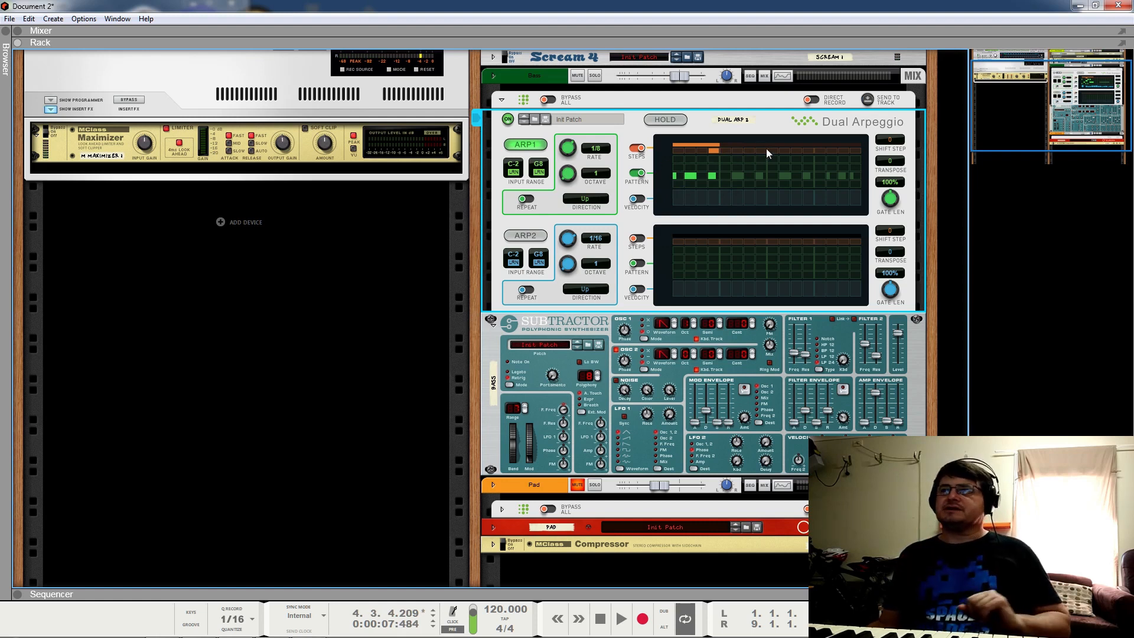
pyautogui.click(860, 147)
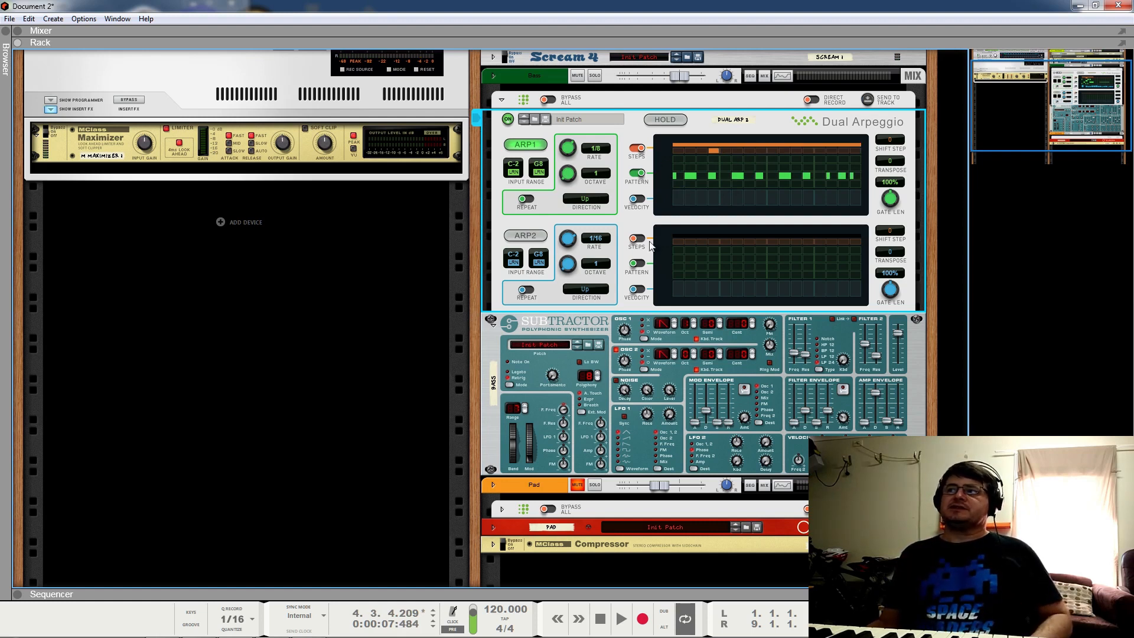
pyautogui.press('space')
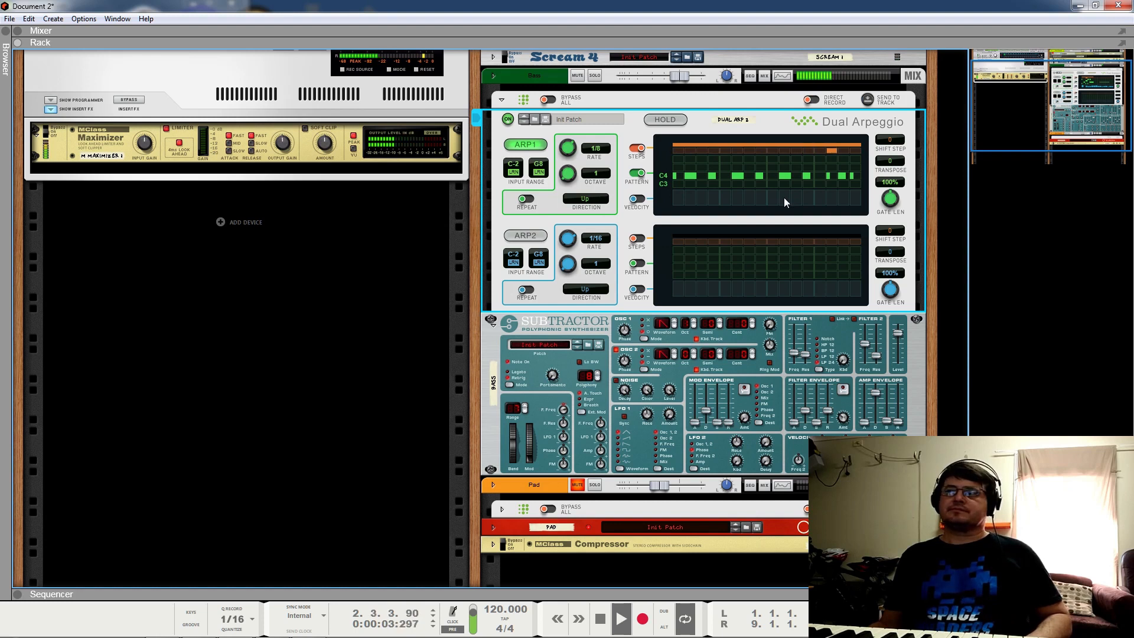
pyautogui.press('space')
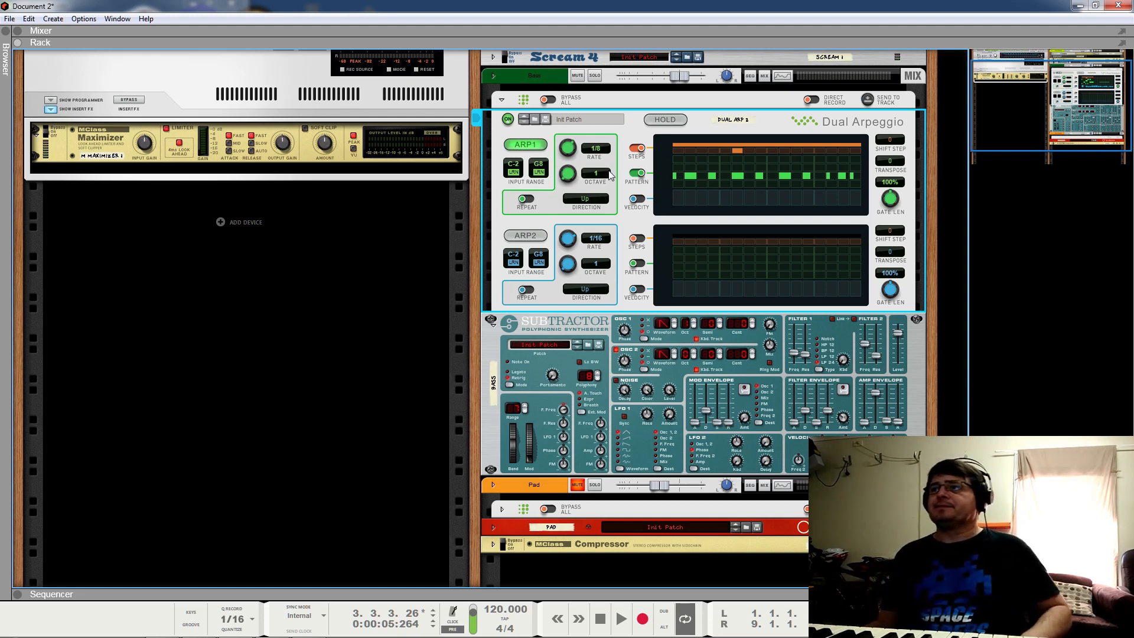
pyautogui.click(501, 100)
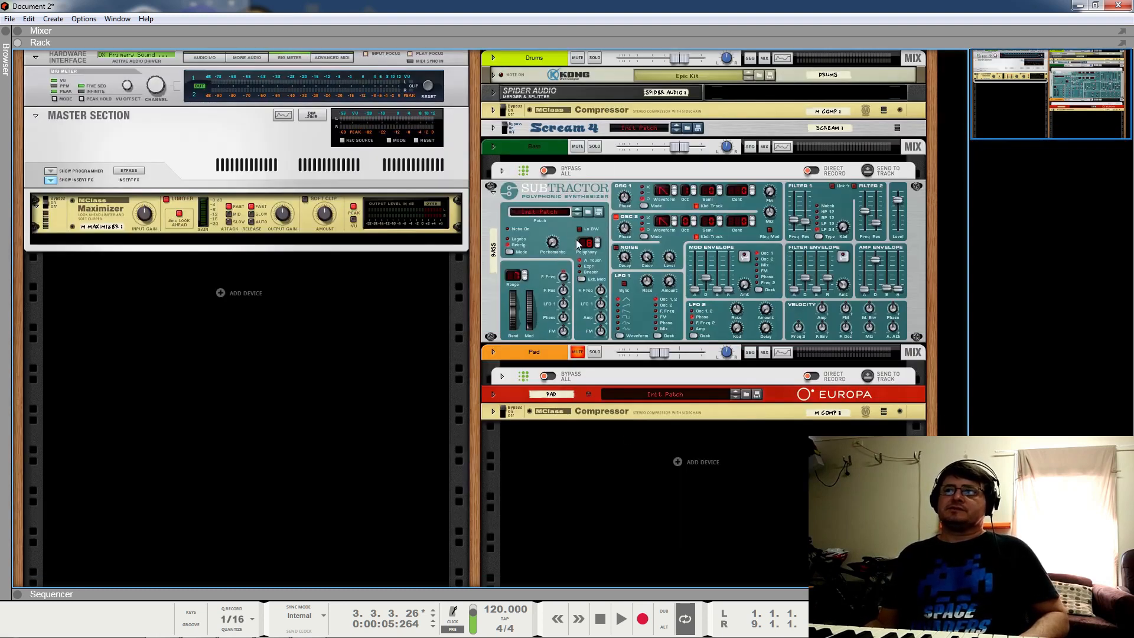
# Step: Audition the loop from the start, then fold the Subtractor bass into a thin strip
pyautogui.press('space')
pyautogui.doubleClick(603, 619)
pyautogui.click(615, 619)
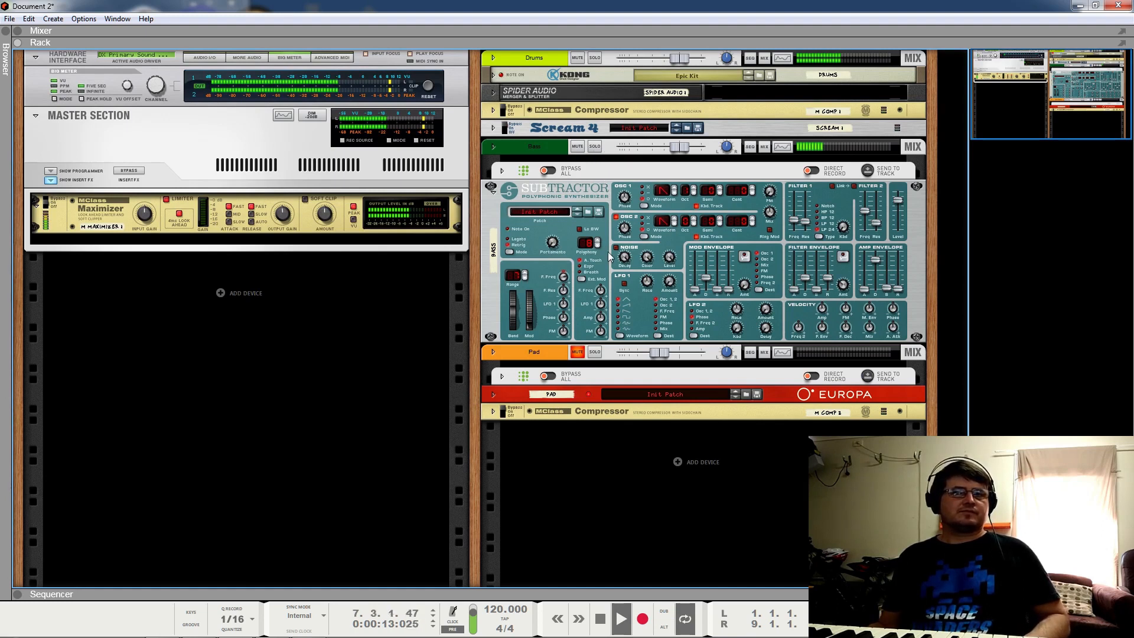
pyautogui.press('space')
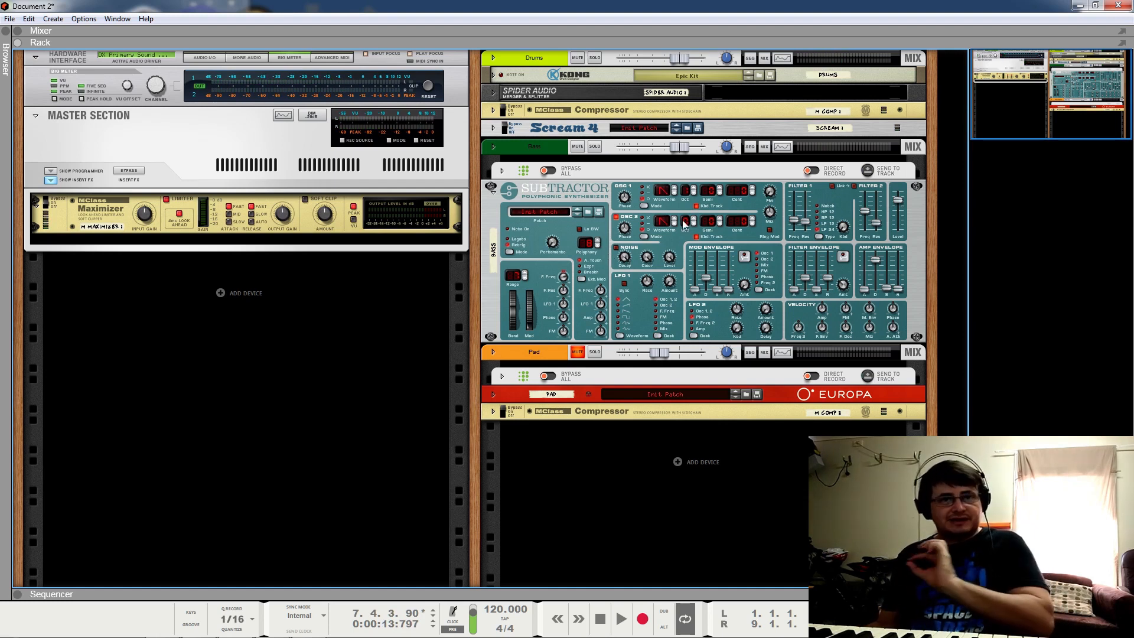
pyautogui.click(494, 195)
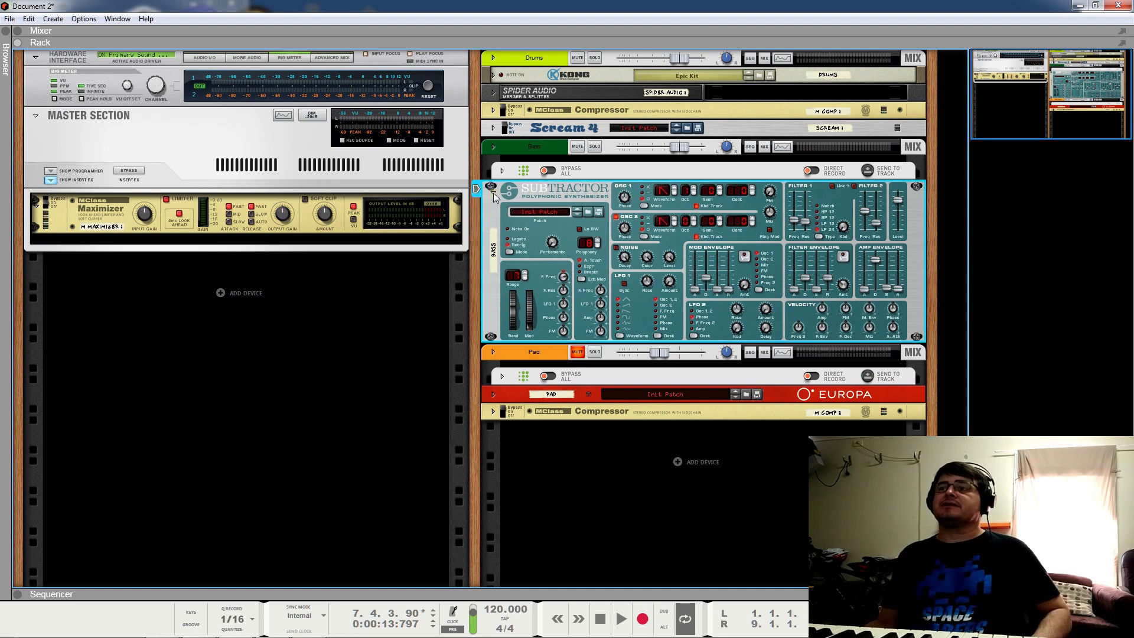
pyautogui.click(494, 194)
# Step: Unmute the Pad channel, play to check it, then unfold the Spider Audio merger and Kong
pyautogui.click(578, 208)
pyautogui.press('space')
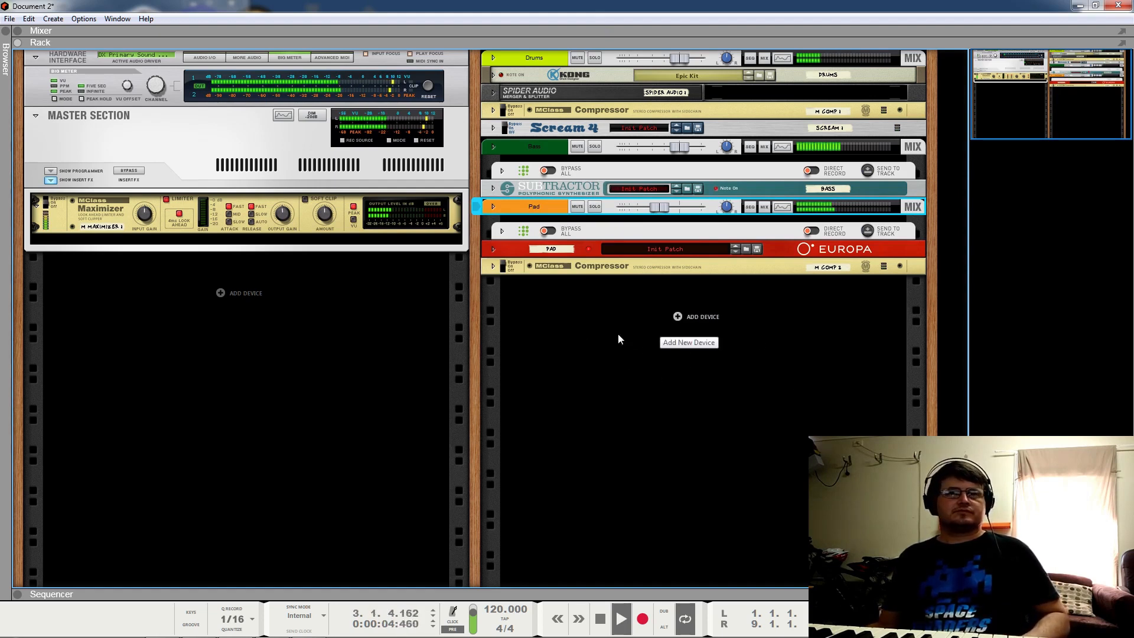
pyautogui.press('space')
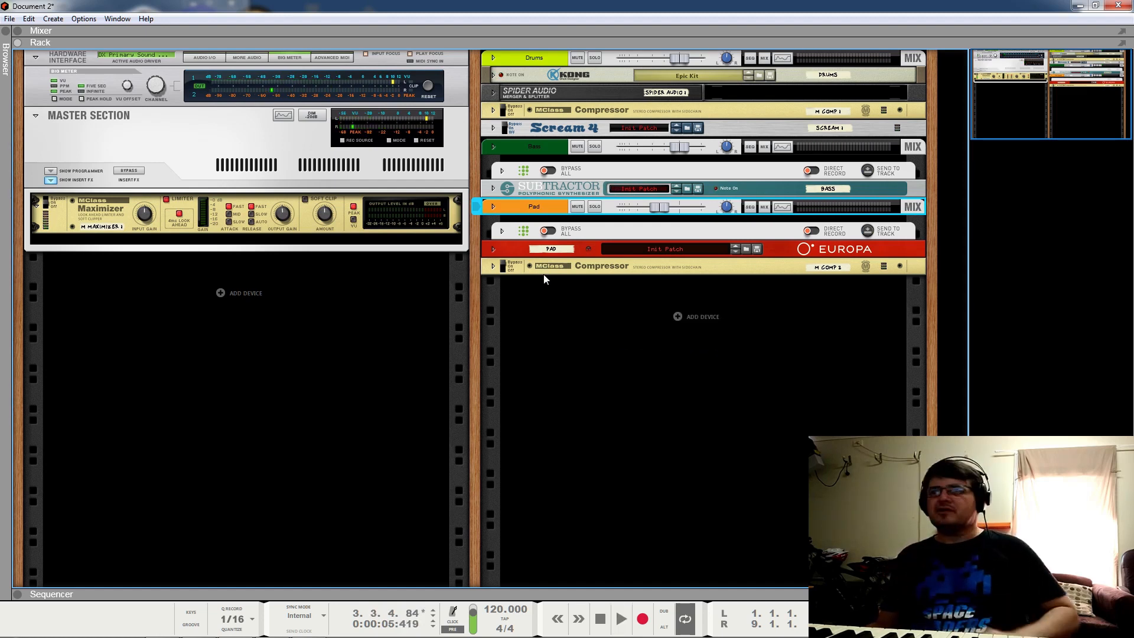
pyautogui.click(494, 94)
pyautogui.click(493, 74)
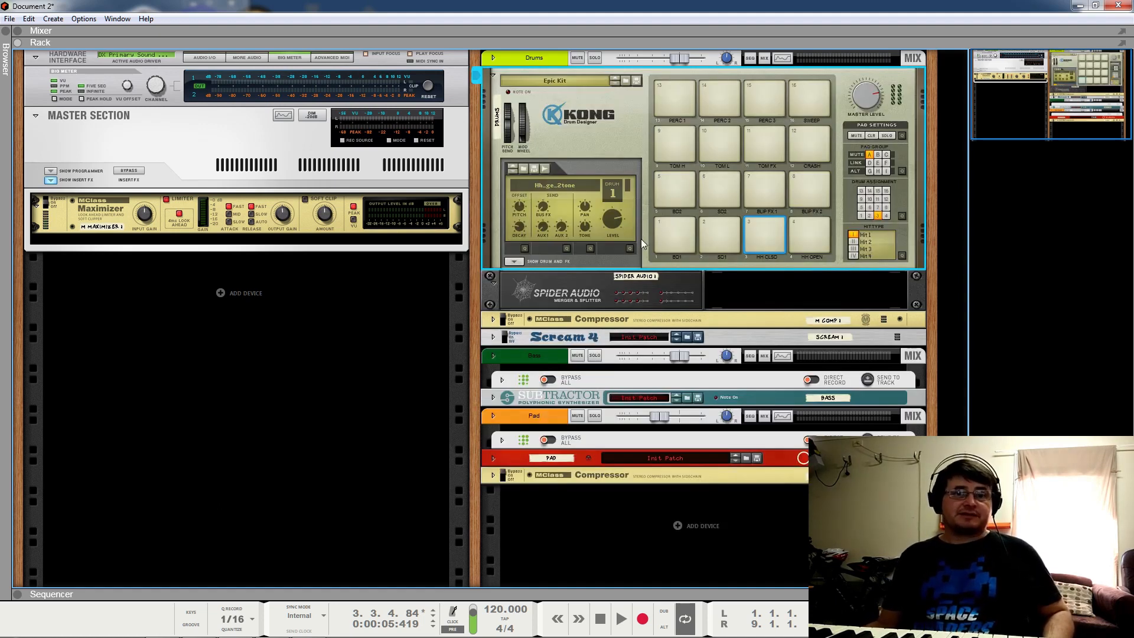
# Step: Flip the rack to its rear cabling and unfold both MClass Compressors
pyautogui.press('Tab')
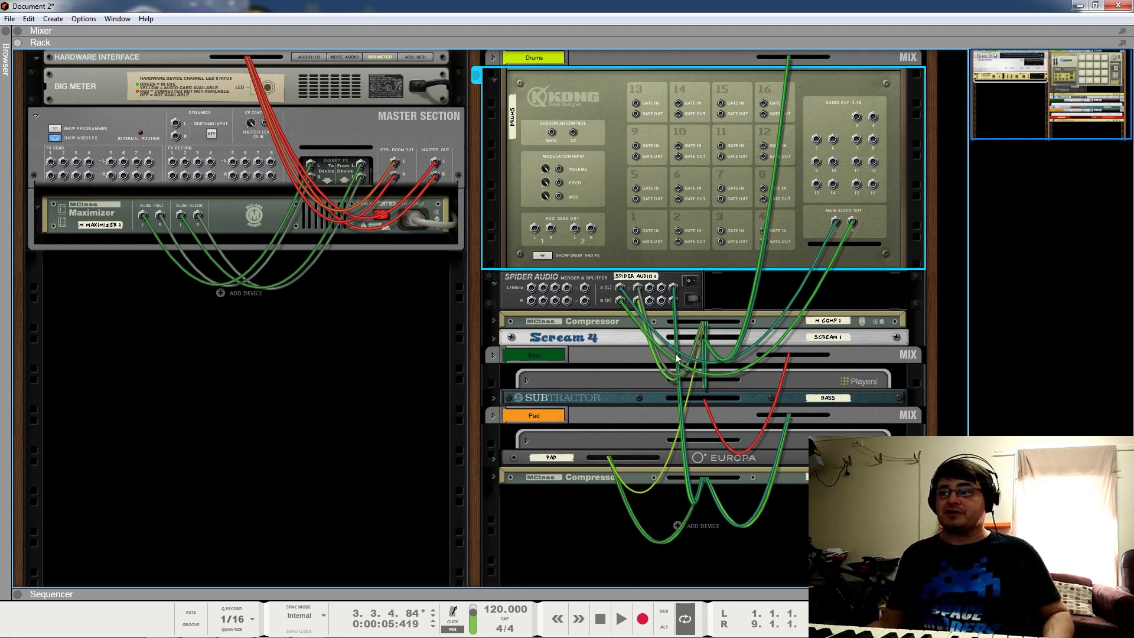
pyautogui.click(493, 322)
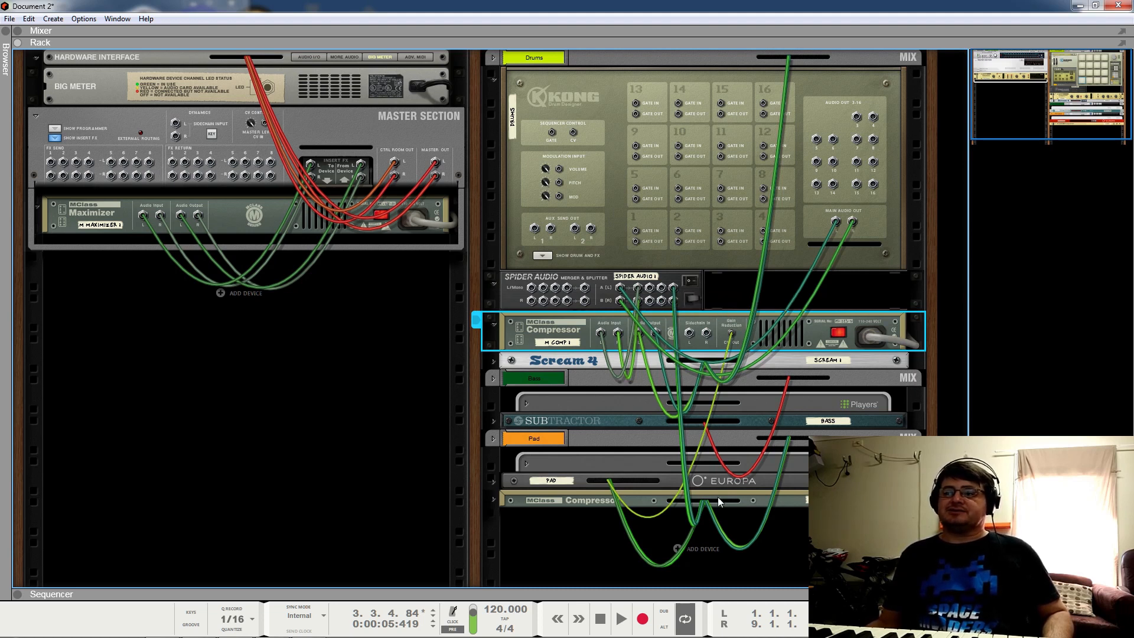
pyautogui.click(494, 499)
pyautogui.scroll(-1, 591, 523)
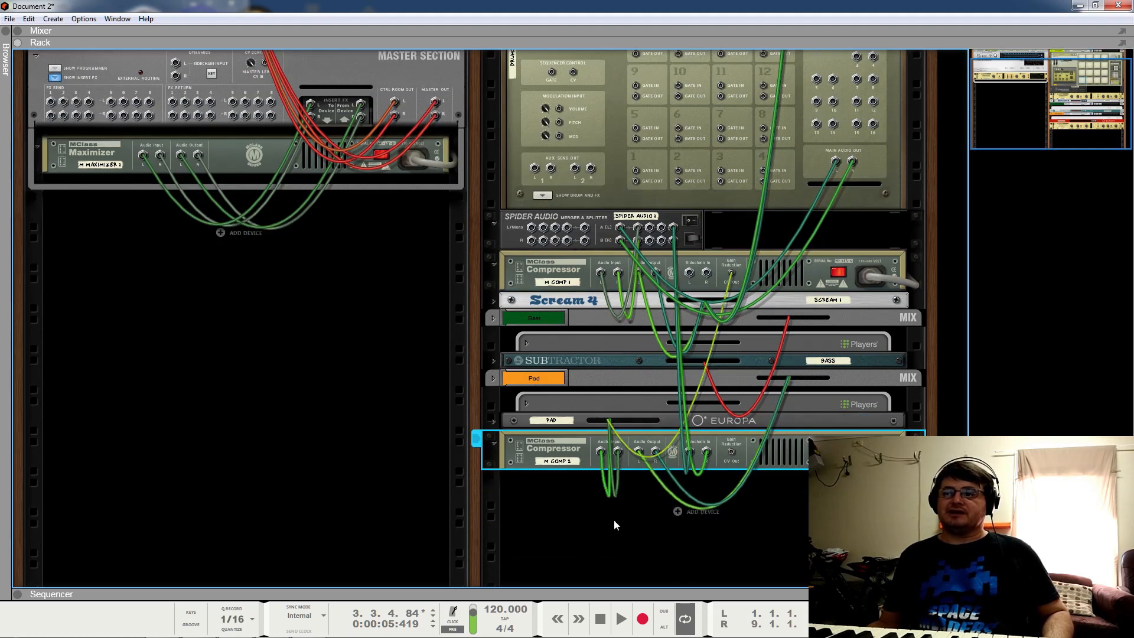
# Step: Back on the front panels, mute the Bass channel and solo the Pad to audition it
pyautogui.press('Tab')
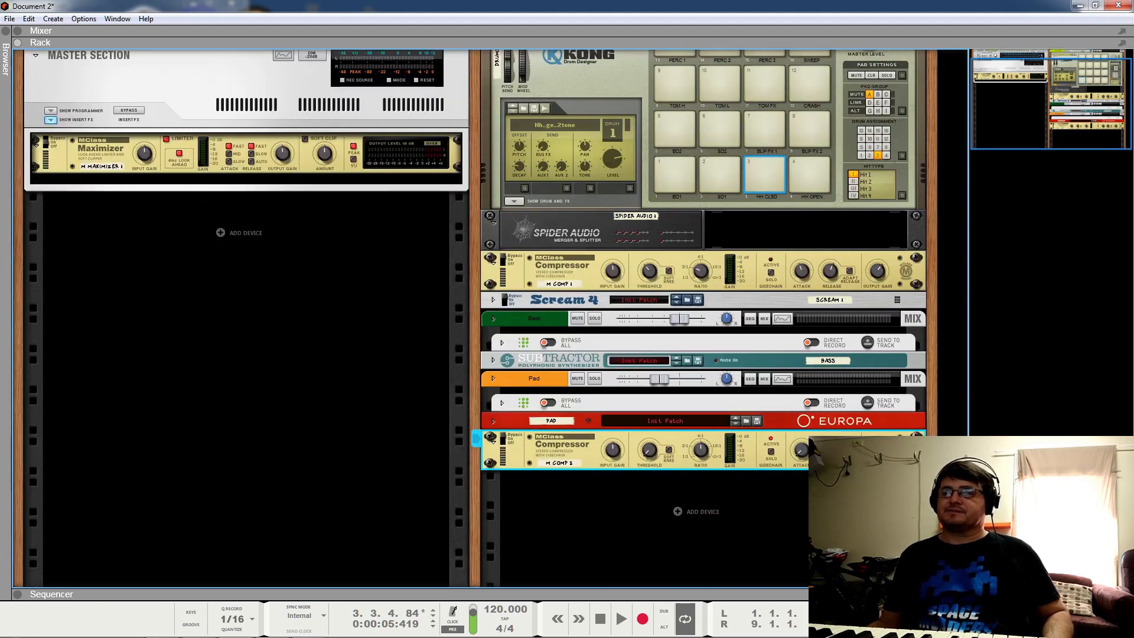
pyautogui.scroll(1, 630, 282)
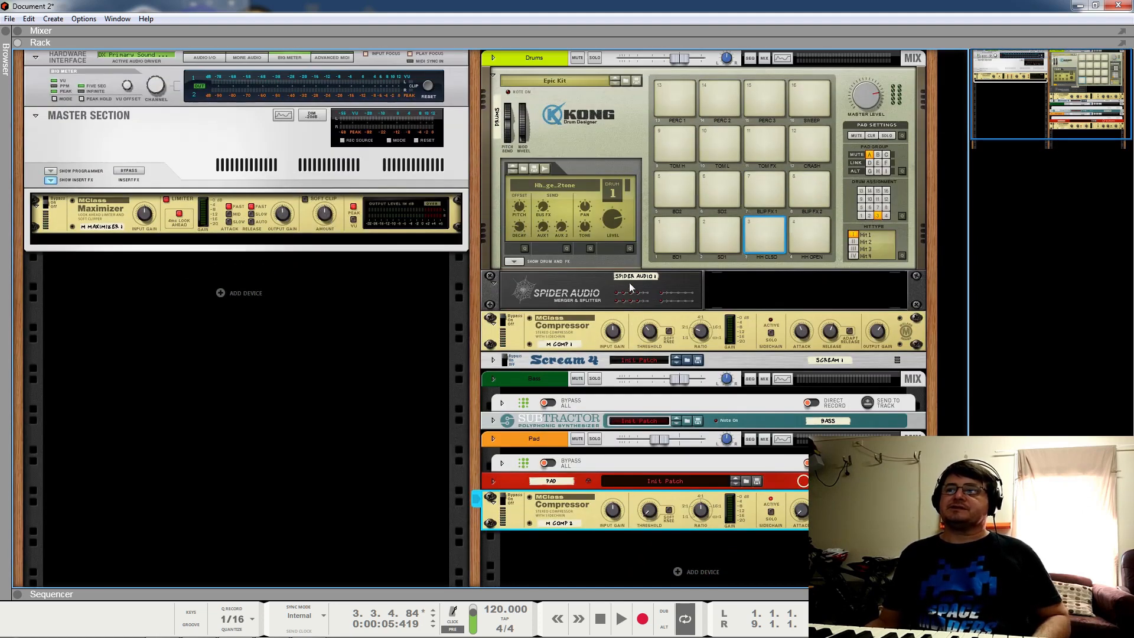
pyautogui.click(578, 379)
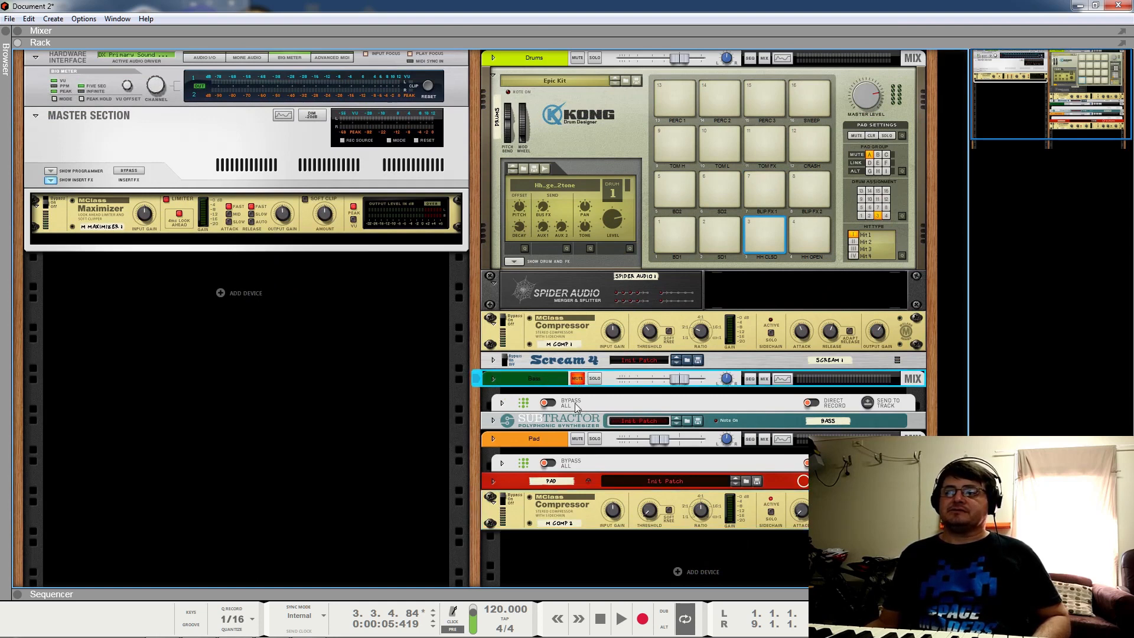
pyautogui.press('space')
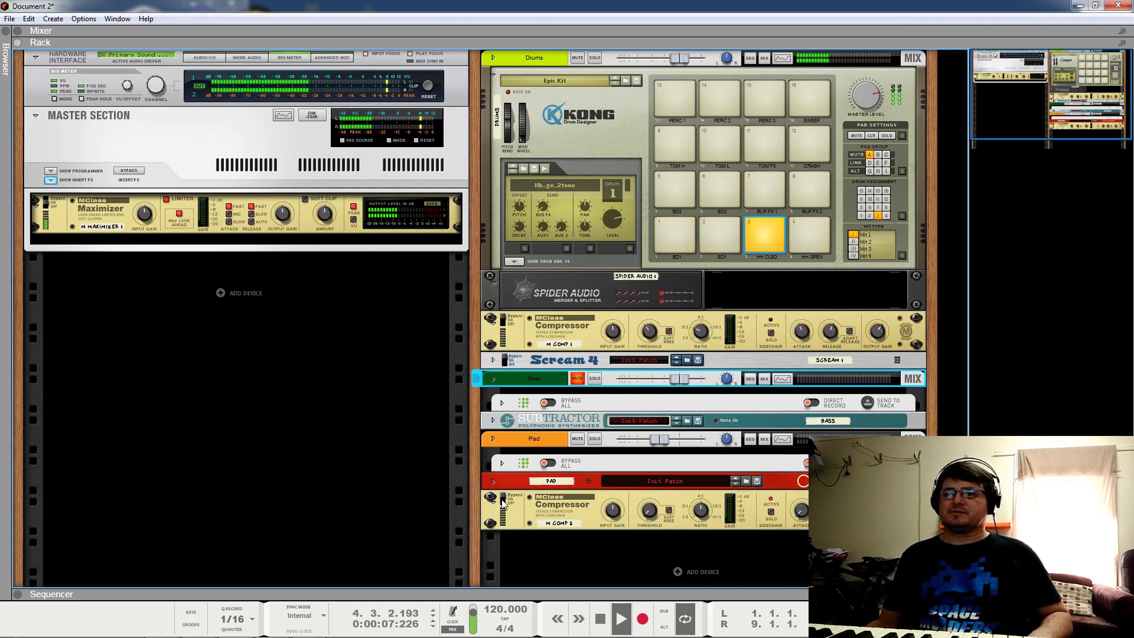
pyautogui.click(600, 505)
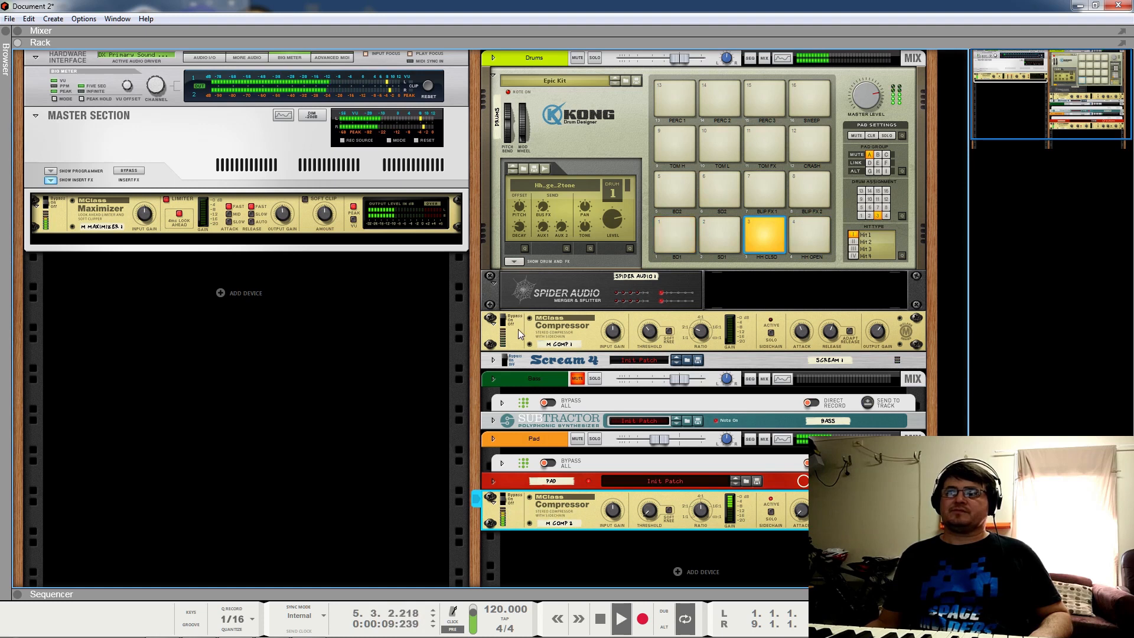
pyautogui.click(595, 439)
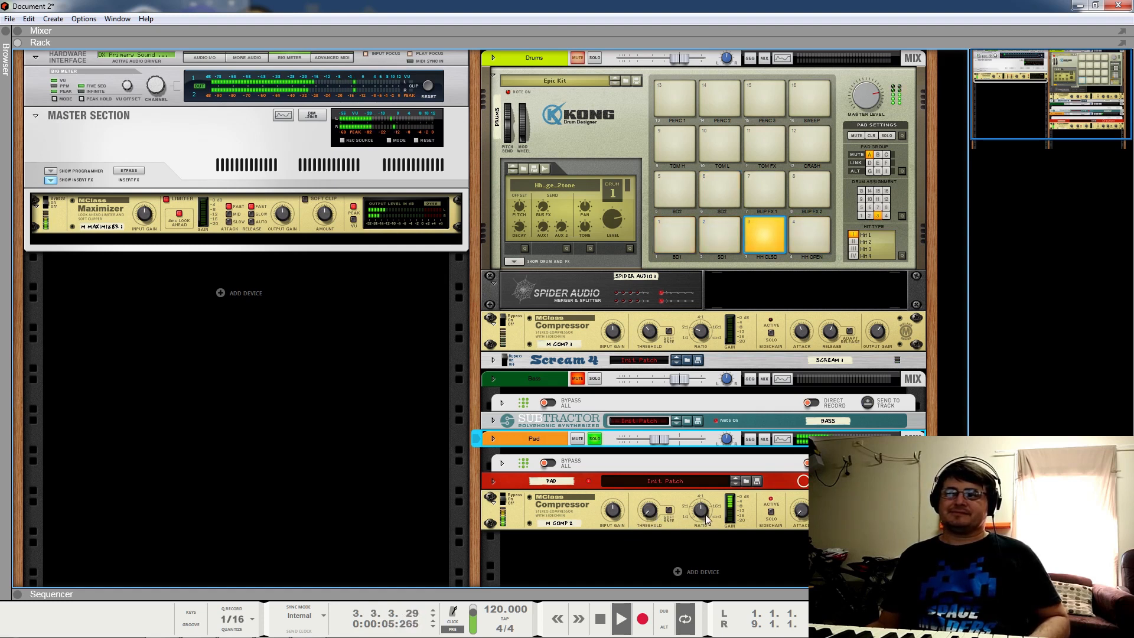
pyautogui.press('space')
# Step: Turn the pad compressor M Comp 2's Ratio up to Infinite:1 while the loop plays
pyautogui.click(804, 496)
pyautogui.press('space')
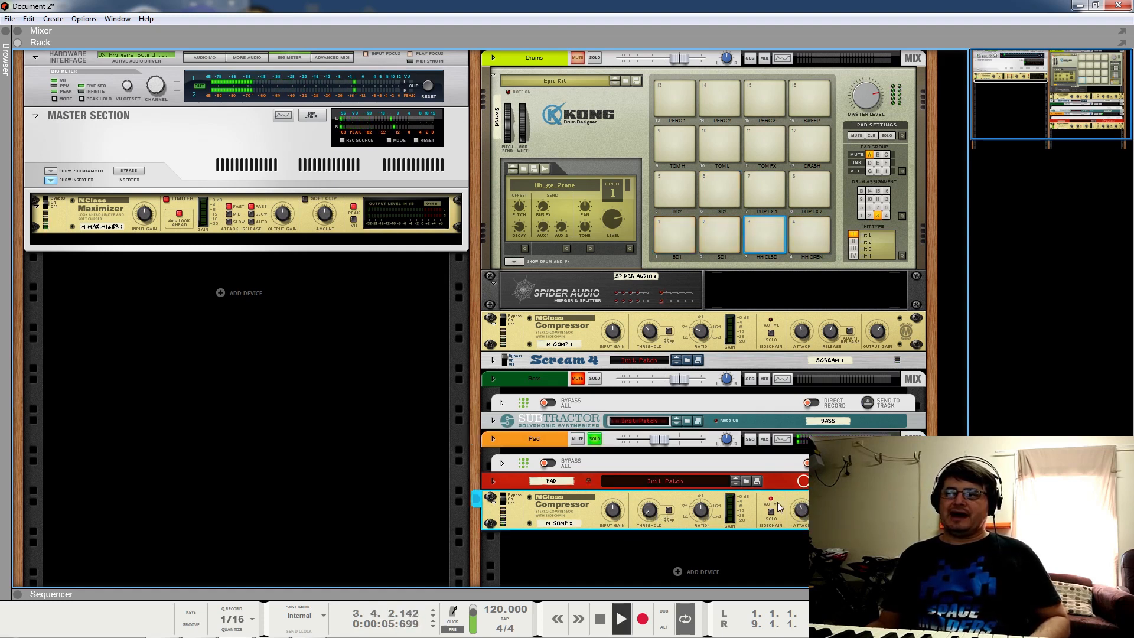
pyautogui.doubleClick(601, 621)
pyautogui.click(622, 622)
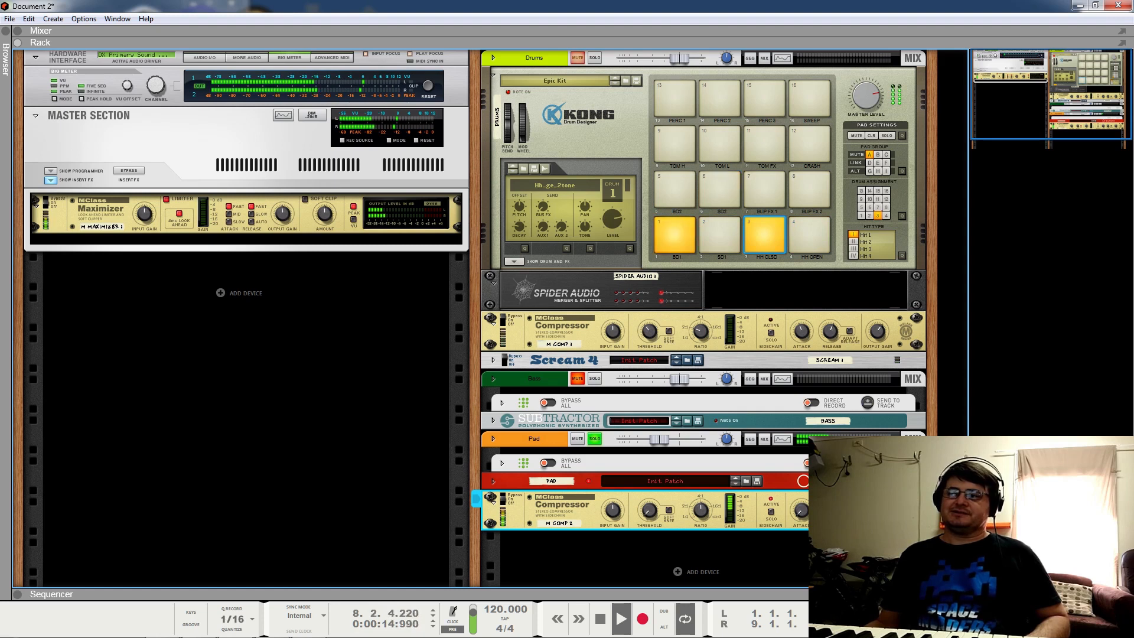
pyautogui.moveTo(702, 512)
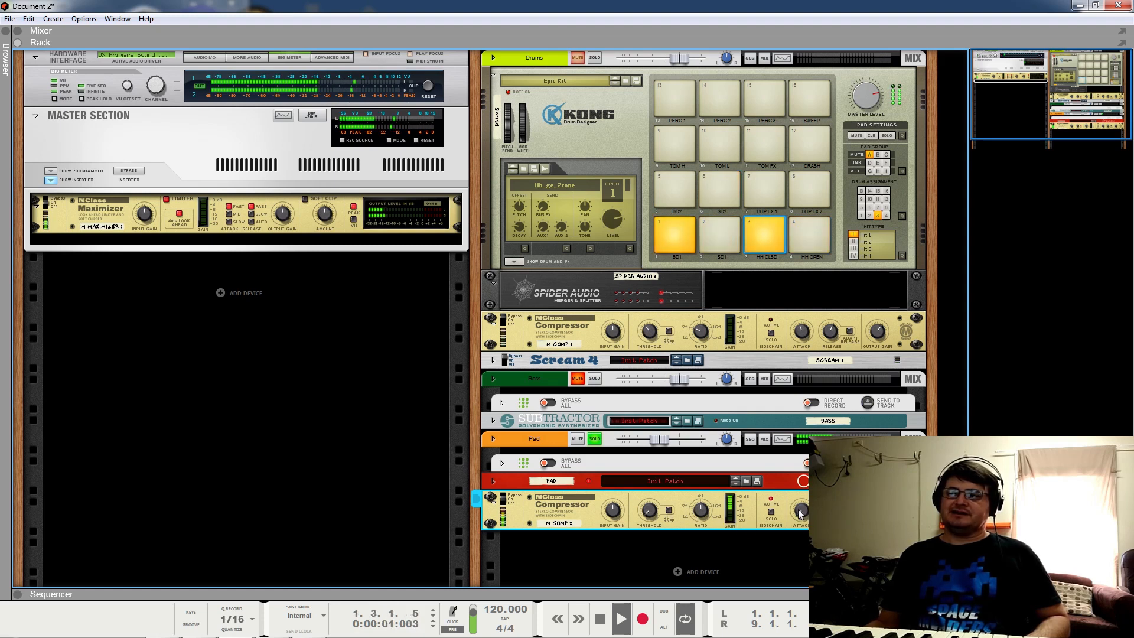
pyautogui.moveTo(703, 512); pyautogui.dragTo(728, 380)
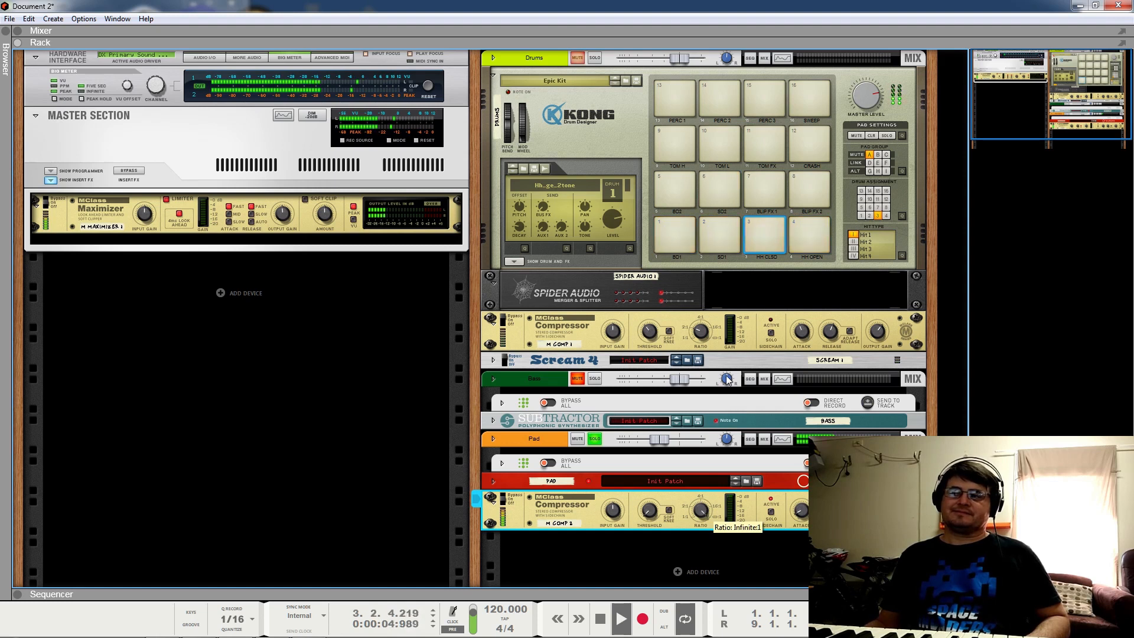
# Step: Unmute Drums and Bass and clear the Pad solo so all three play, then stop
pyautogui.click(577, 58)
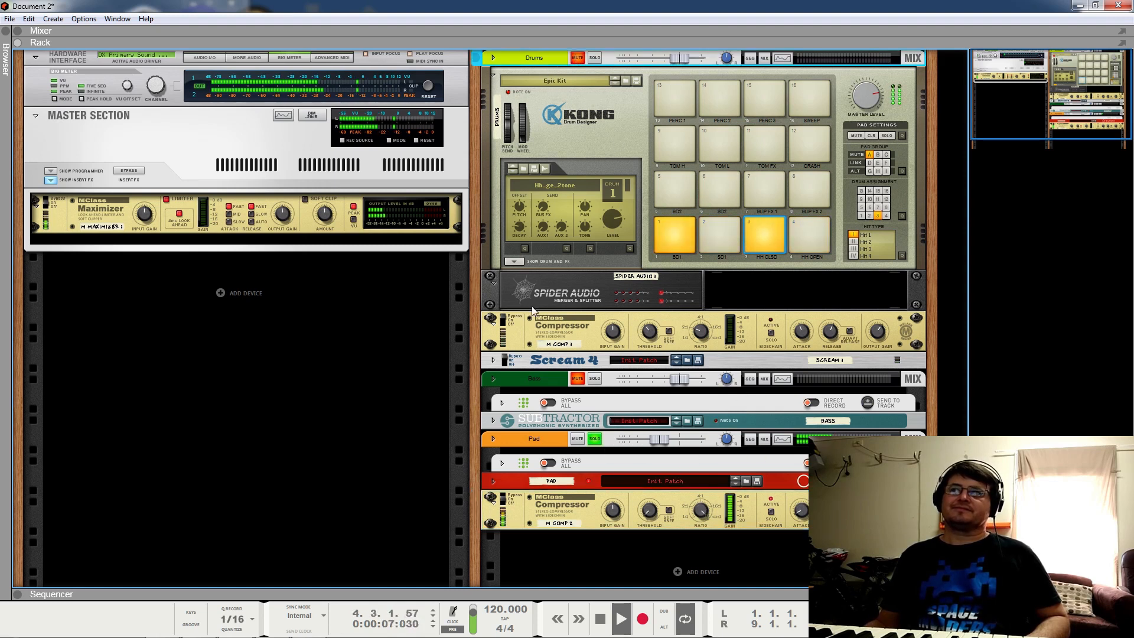
pyautogui.click(577, 379)
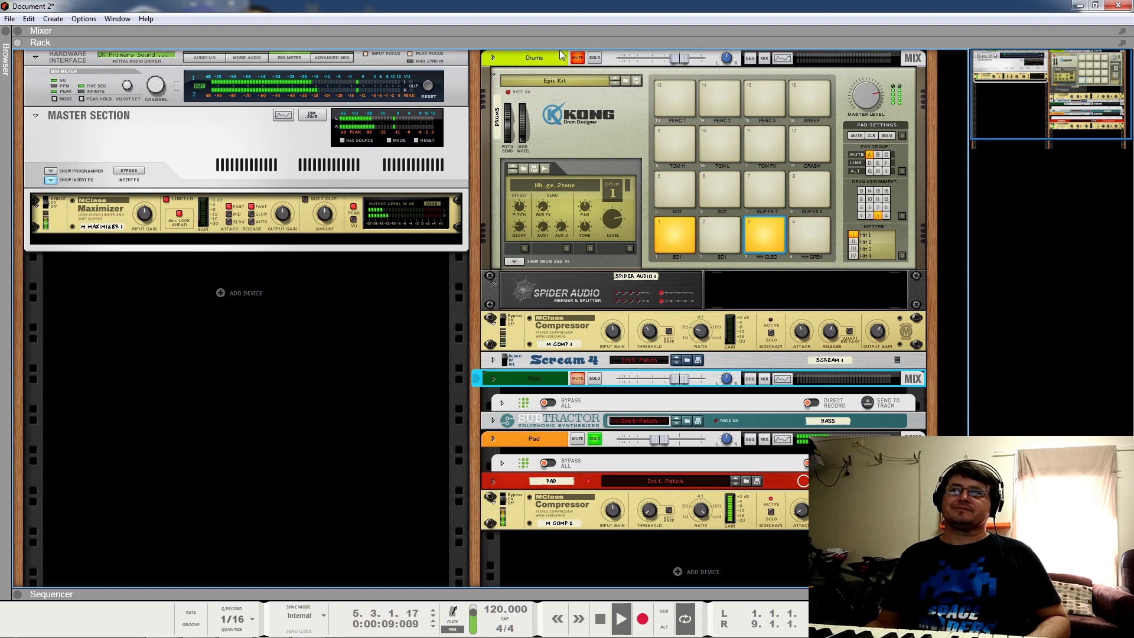
pyautogui.click(596, 439)
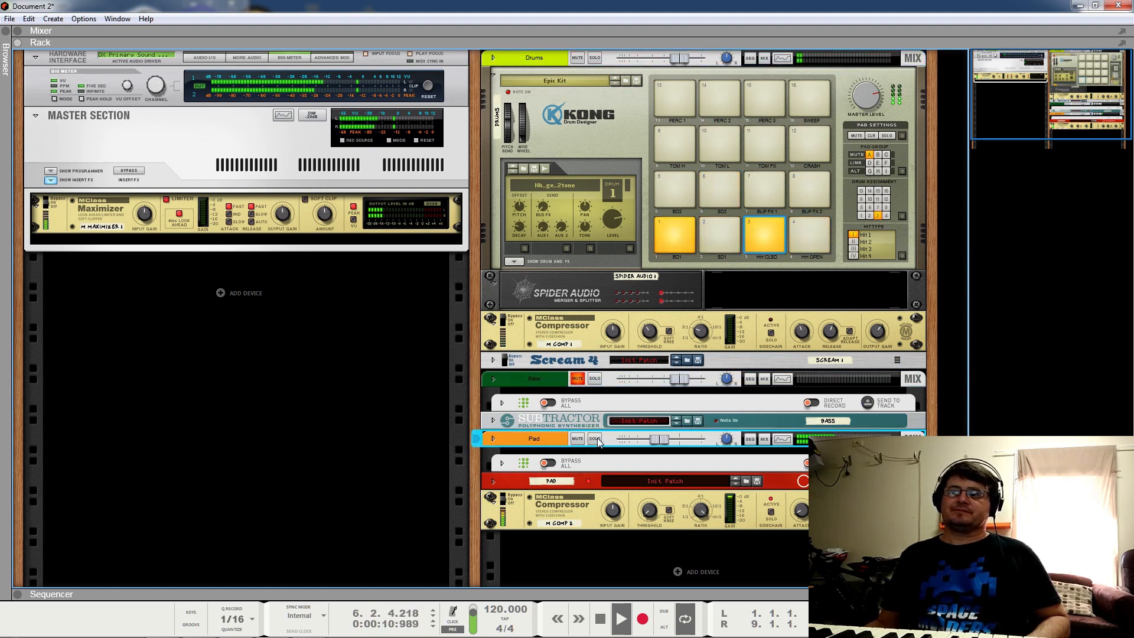
pyautogui.click(577, 379)
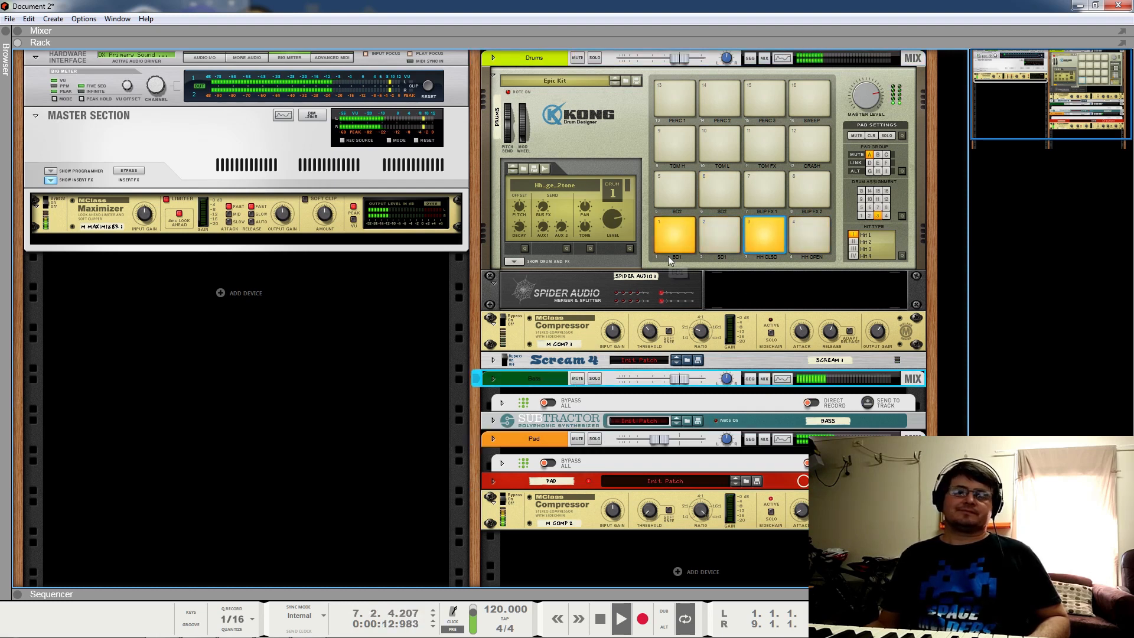
pyautogui.press('space')
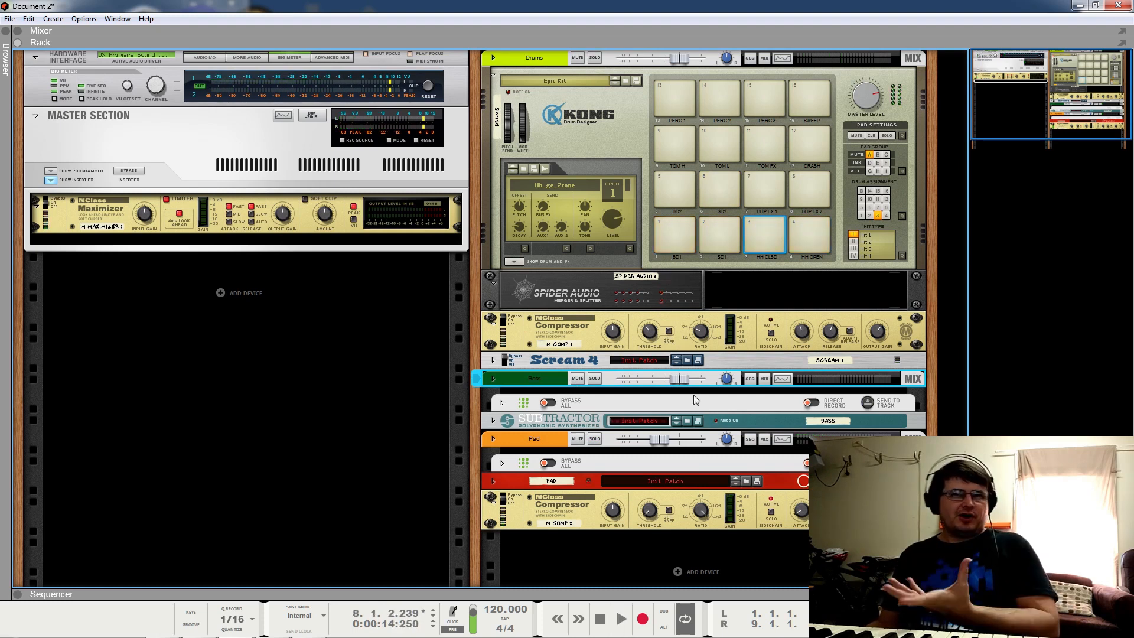
pyautogui.click(668, 236)
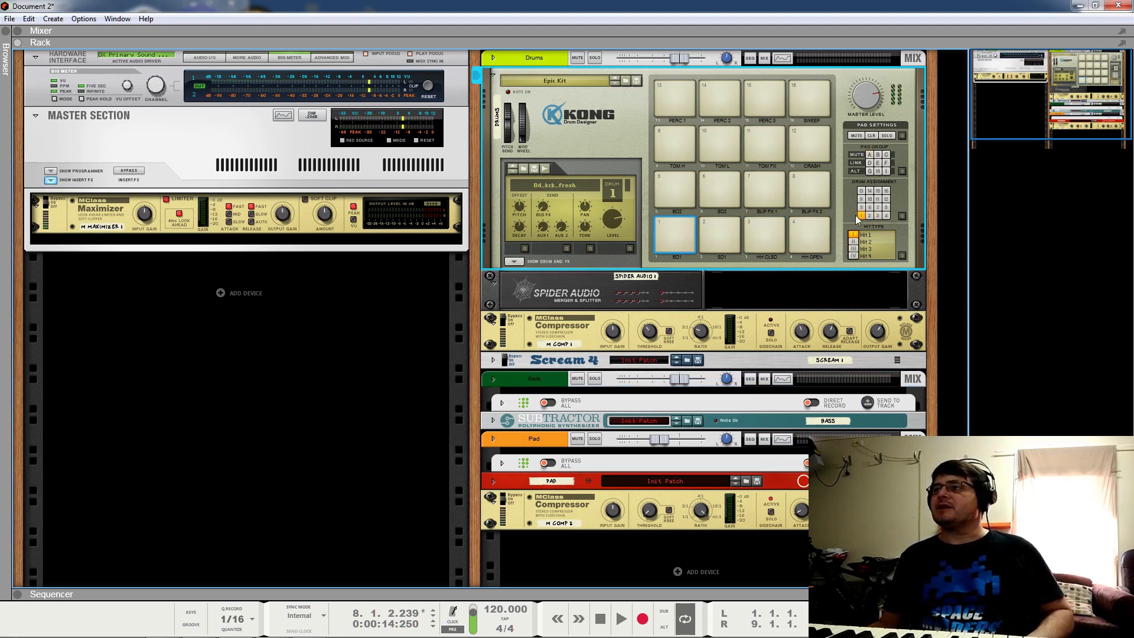
# Step: Solo Kong's BD1 kick pad and play the loop to hear it alone
pyautogui.click(887, 136)
pyautogui.press('space')
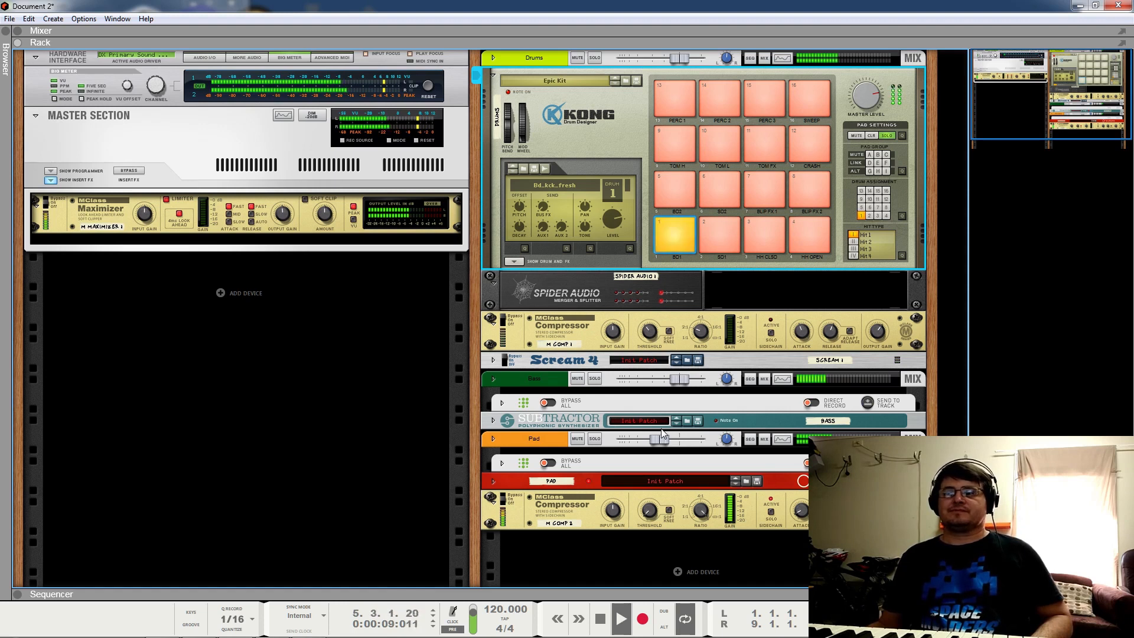
pyautogui.press('space')
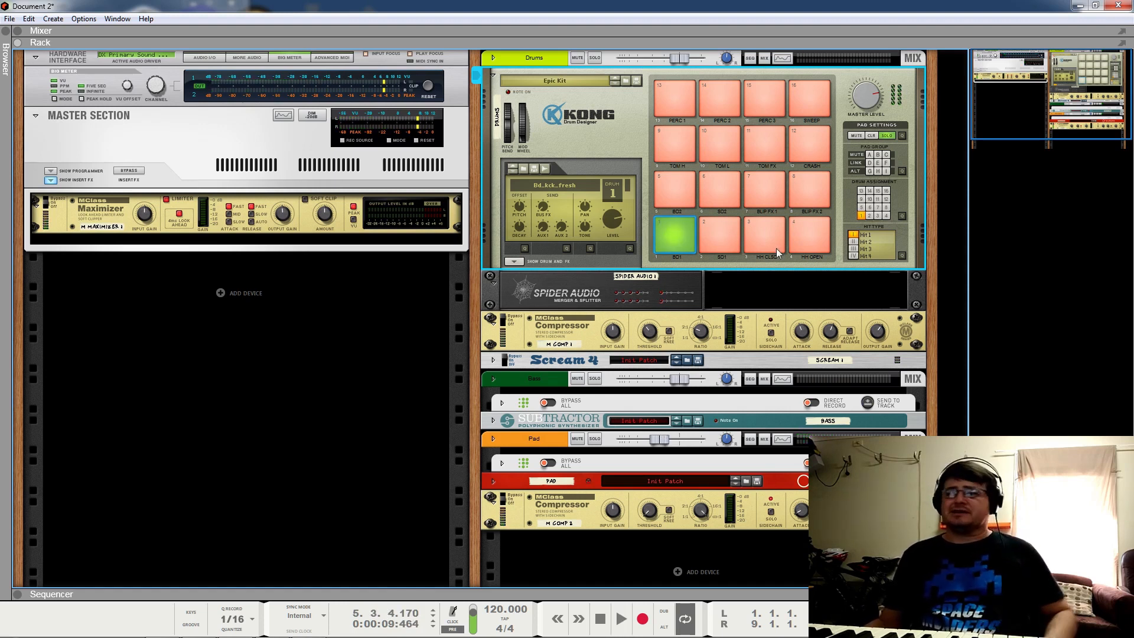
# Step: Turn off BD1's solo and delete the Spider Audio merger and splitter
pyautogui.click(888, 136)
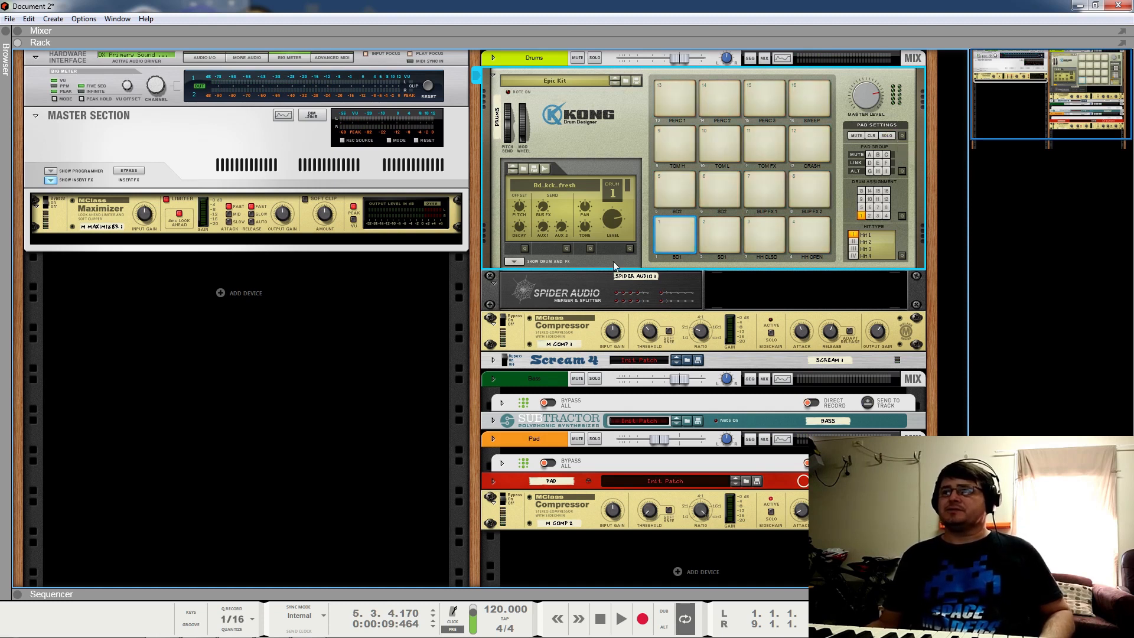
pyautogui.click(533, 282)
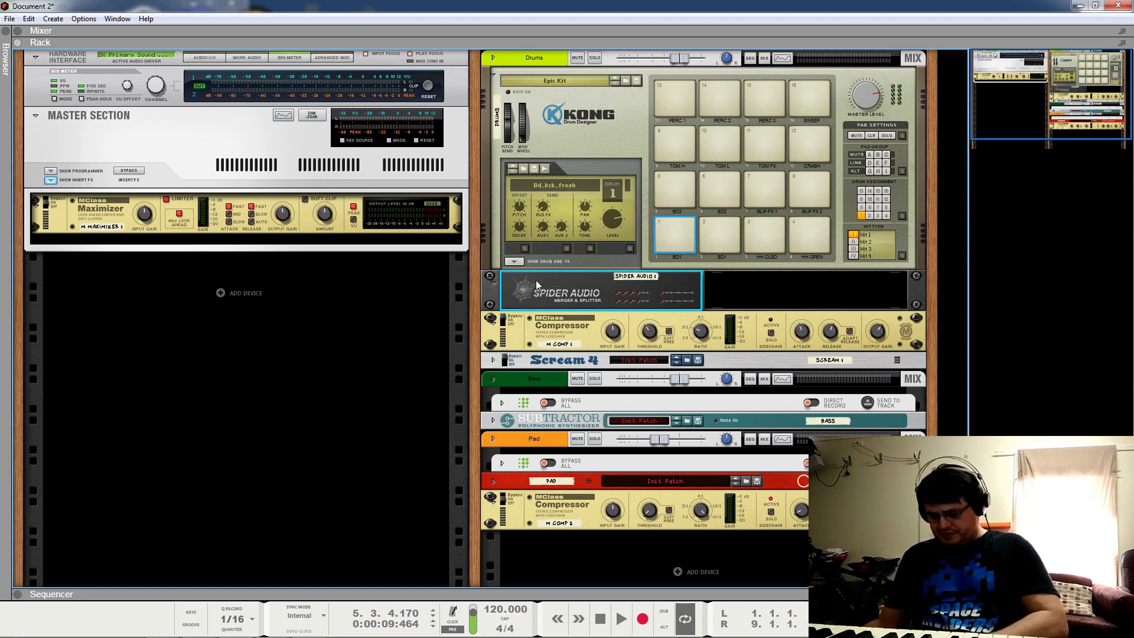
pyautogui.press('Delete')
# Step: Cable Kong's Main Audio Out L into M Comp 1's Audio Input on the rack's rear
pyautogui.click(505, 283)
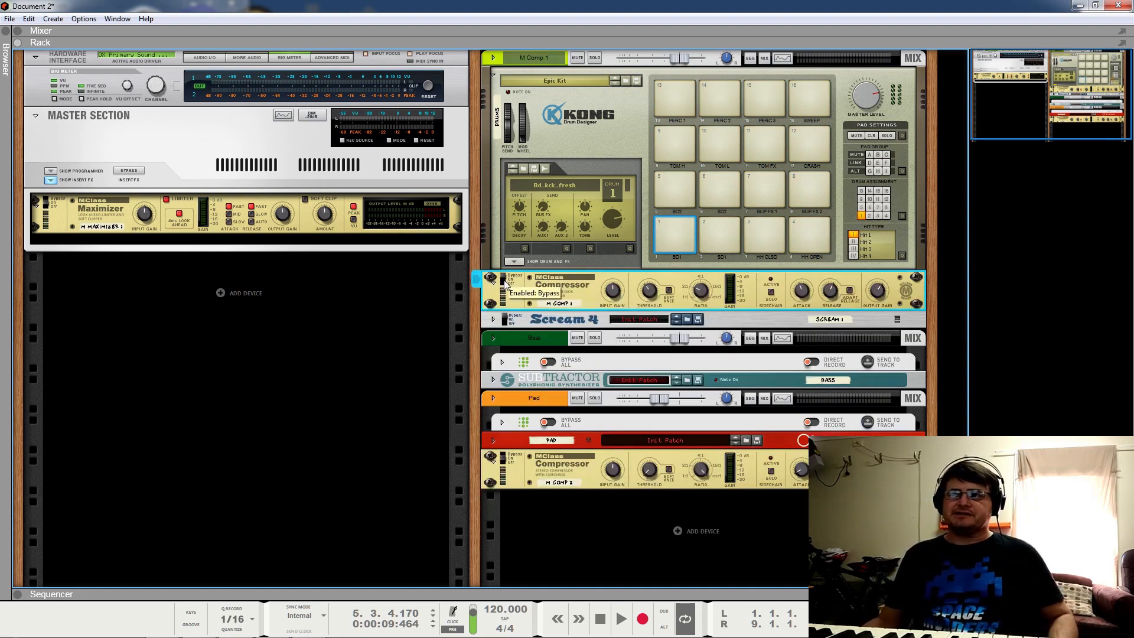
pyautogui.press('Tab')
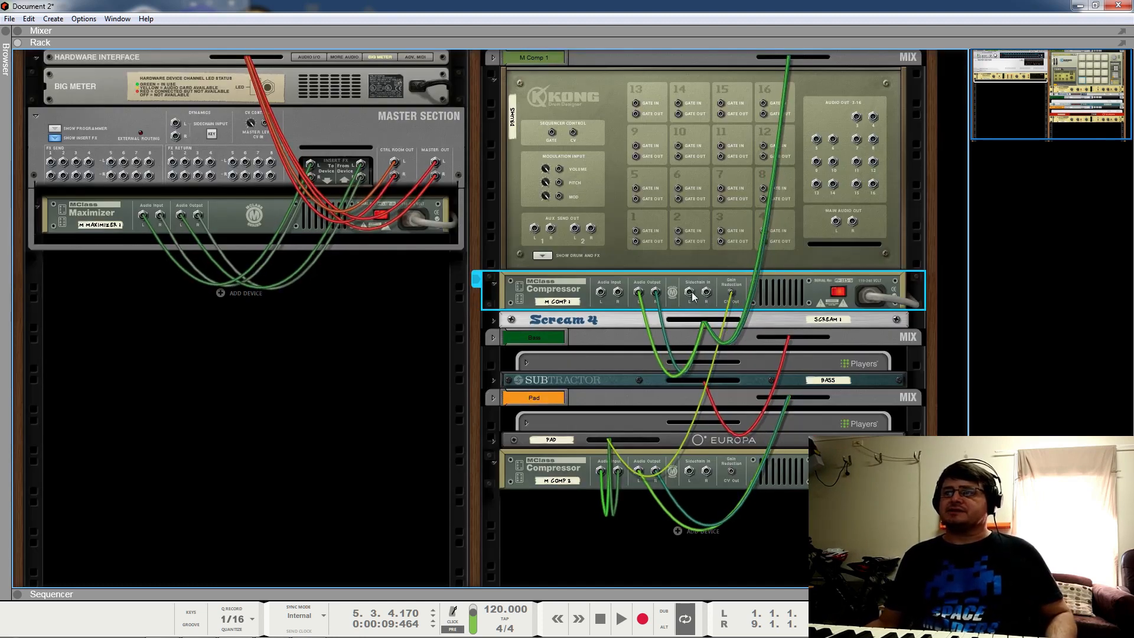
pyautogui.moveTo(601, 291); pyautogui.dragTo(835, 222)
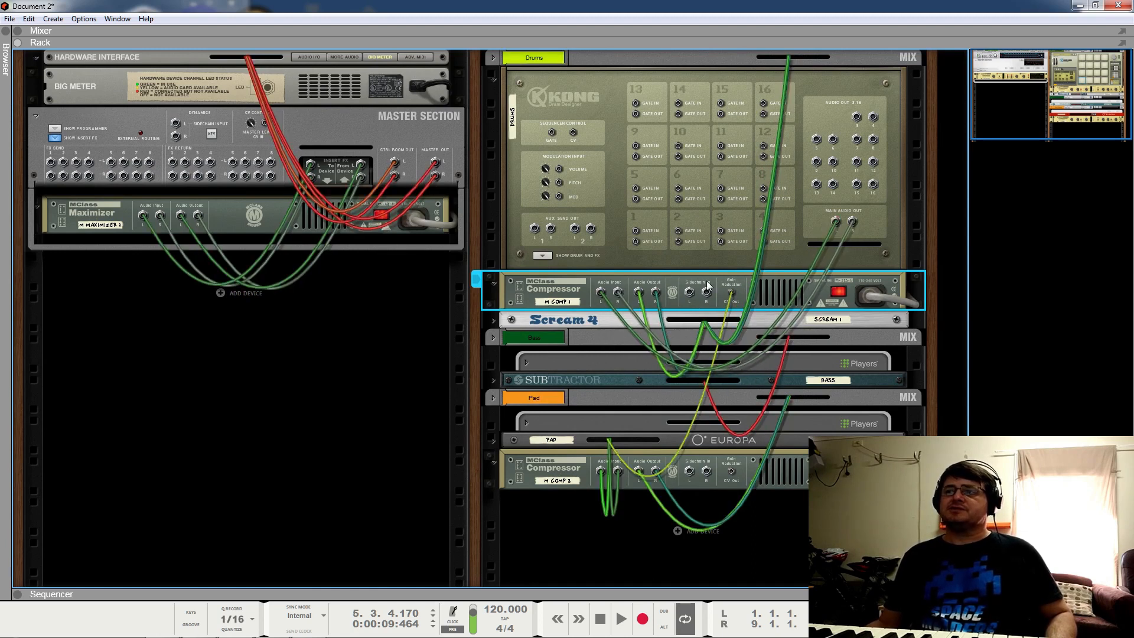
pyautogui.press('Tab')
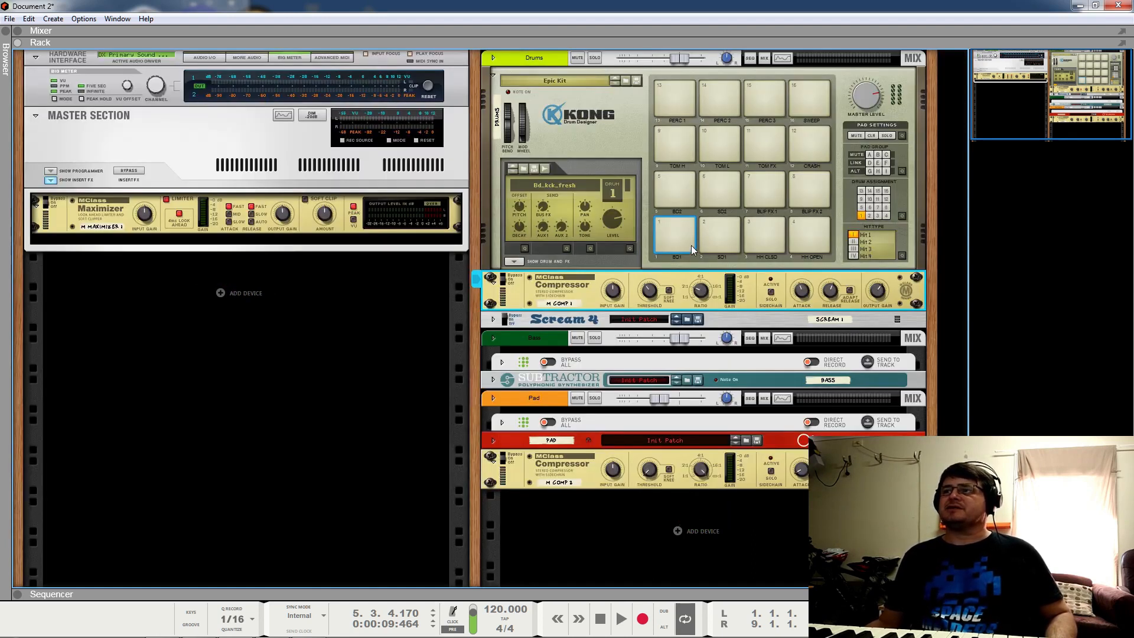
# Step: Solo the BD1 kick pad and start playback
pyautogui.click(886, 136)
pyautogui.click(672, 226)
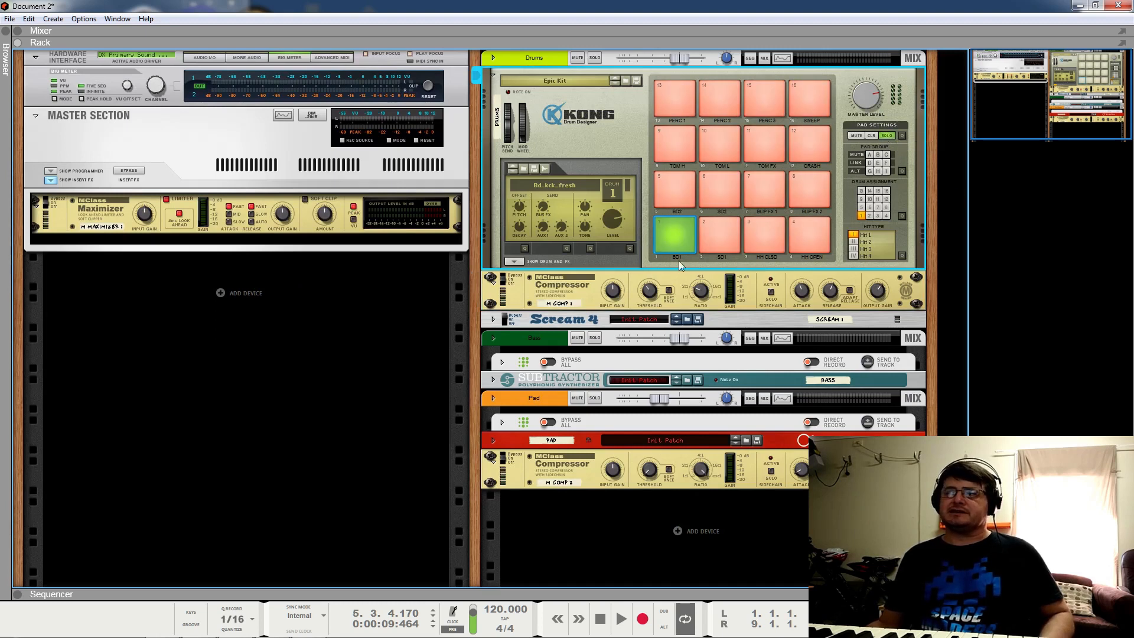
pyautogui.press('space')
pyautogui.moveTo(712, 289)
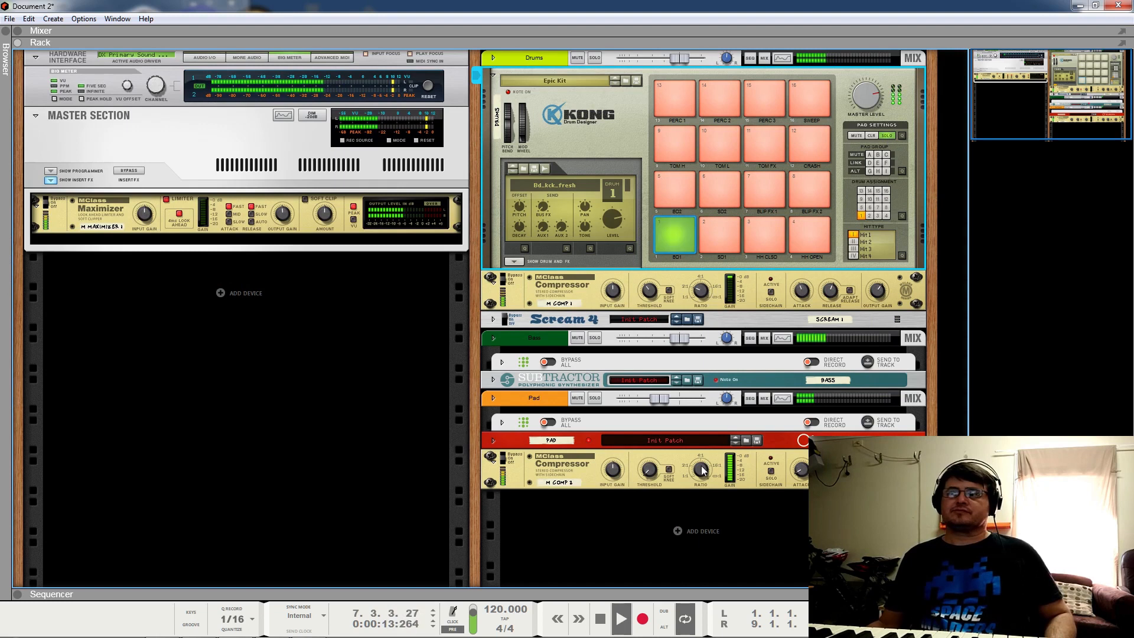
# Step: Inspect the pad compressor M Comp 2's rear connections, then return to the front panels
pyautogui.click(550, 477)
pyautogui.press('Tab')
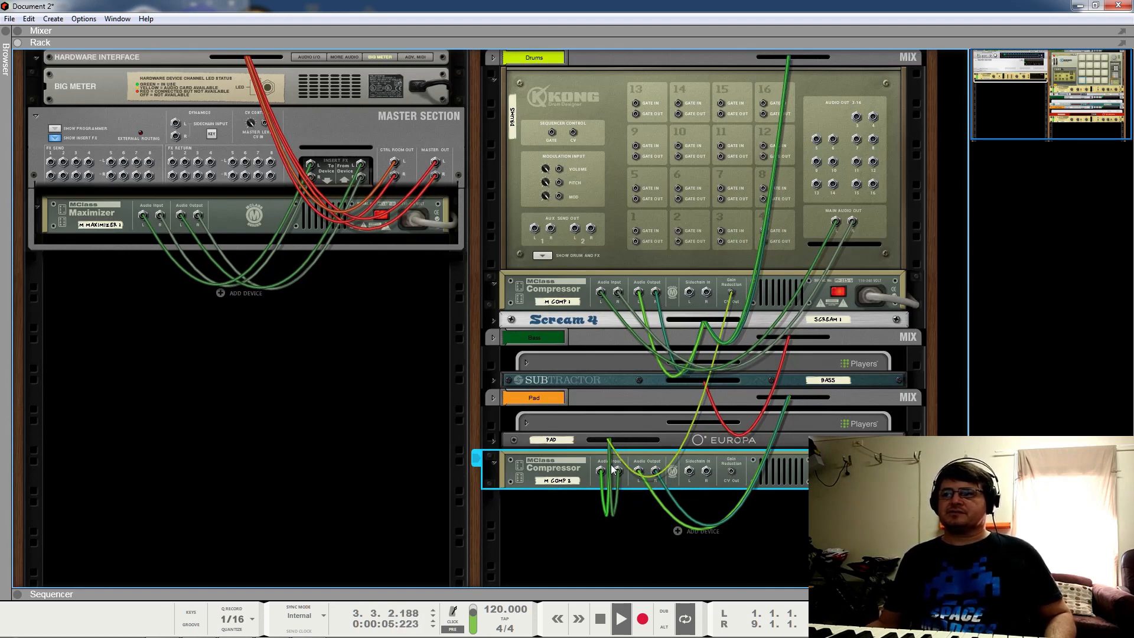
pyautogui.click(494, 462)
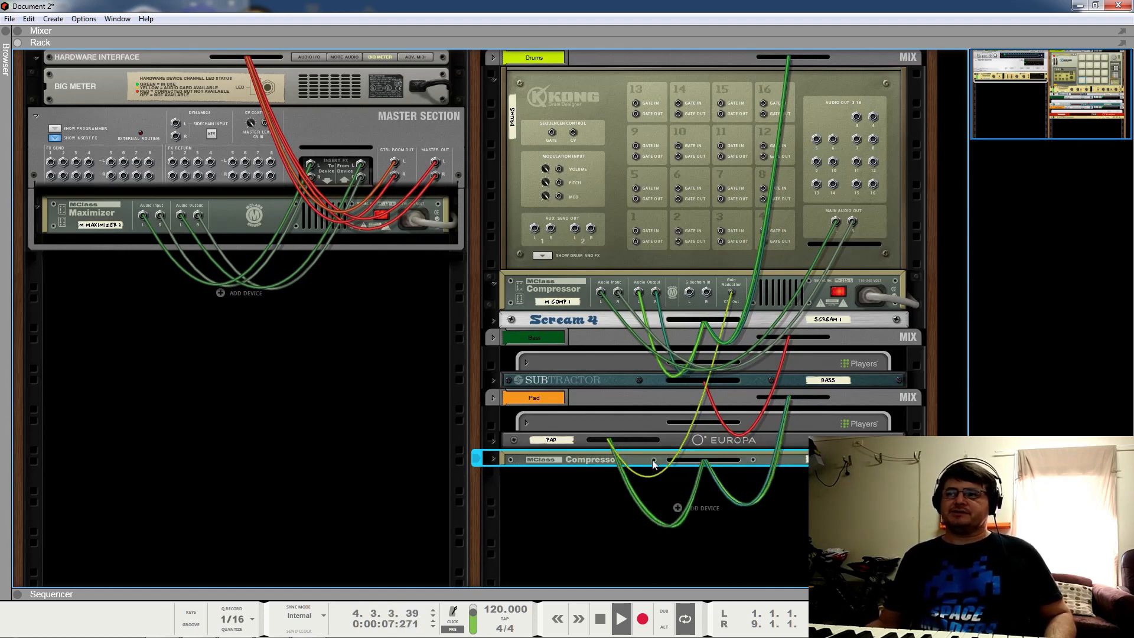
pyautogui.click(494, 461)
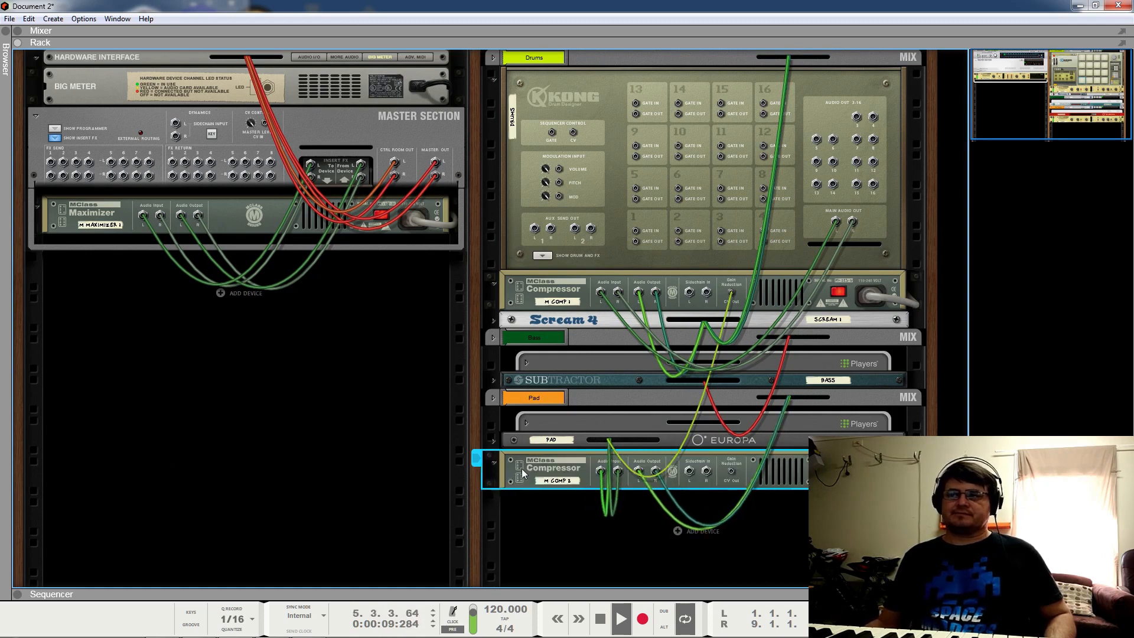
pyautogui.press('Tab')
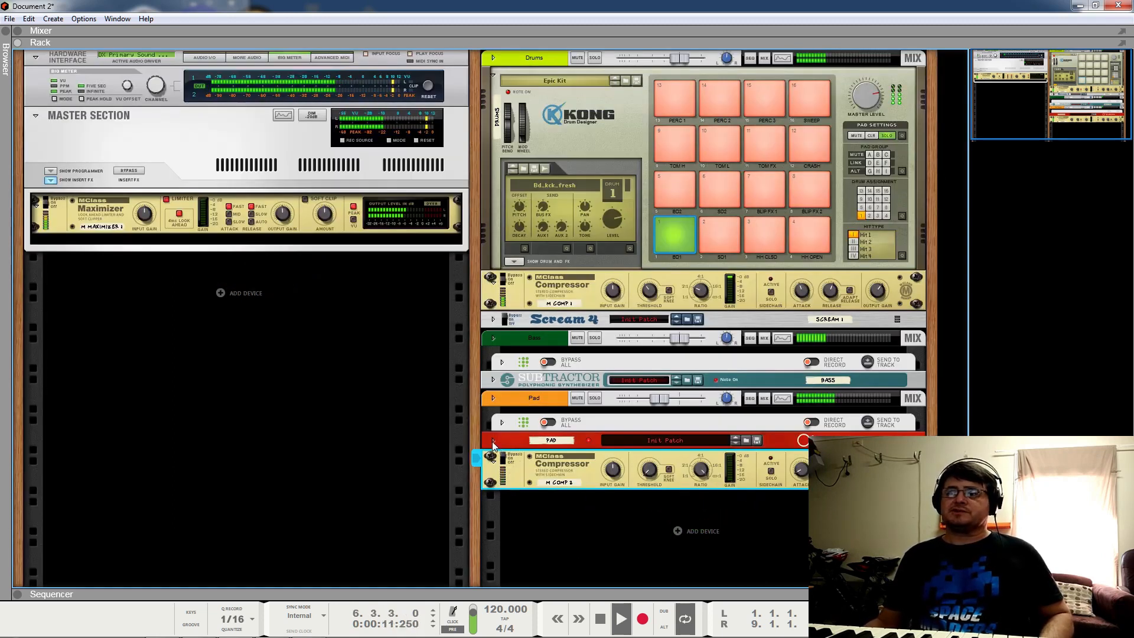
# Step: Unfold the Europa pad synth and set its CV1 modulation amount to -100
pyautogui.click(493, 441)
pyautogui.moveTo(588, 578); pyautogui.dragTo(597, 626)
pyautogui.scroll(-3, 599, 562)
pyautogui.moveTo(588, 478); pyautogui.dragTo(590, 503)
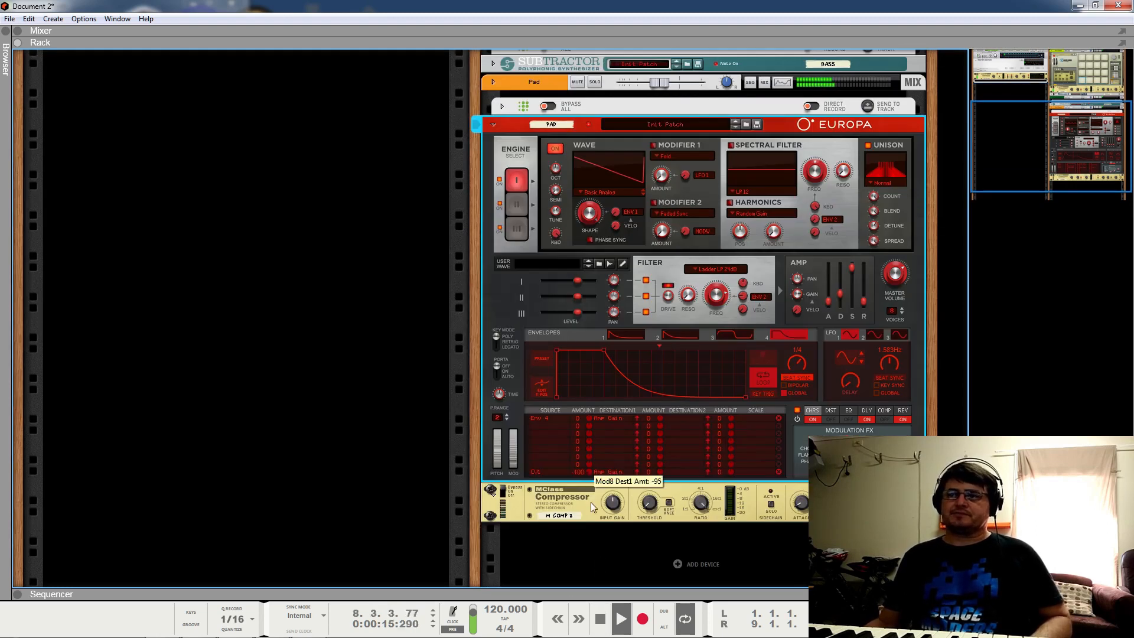
pyautogui.scroll(8, 700, 349)
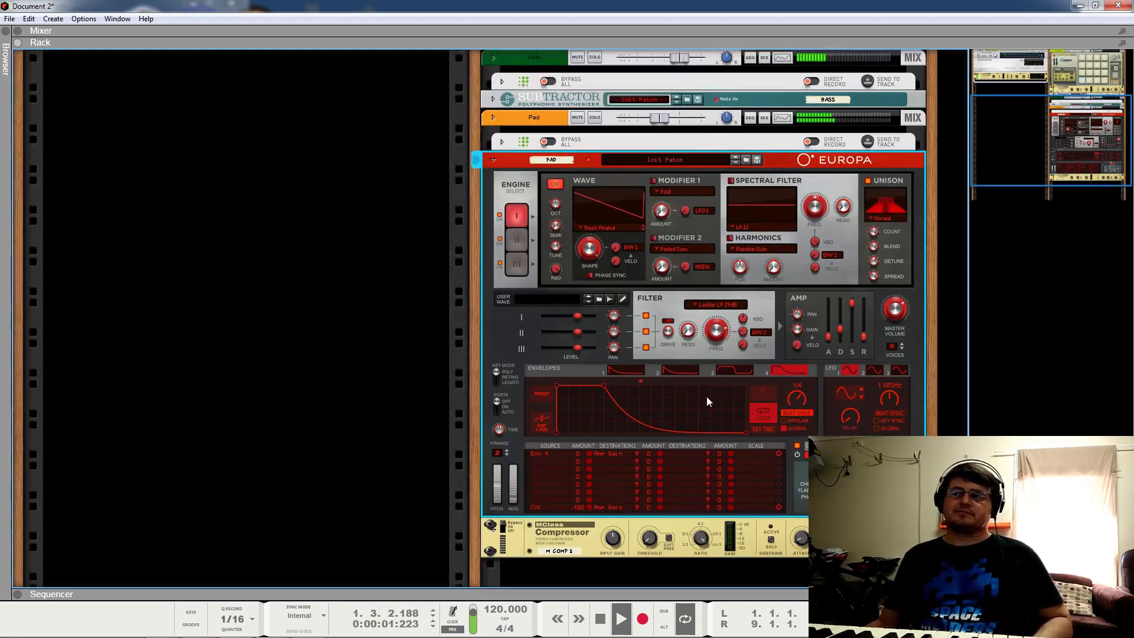
pyautogui.scroll(1, 536, 272)
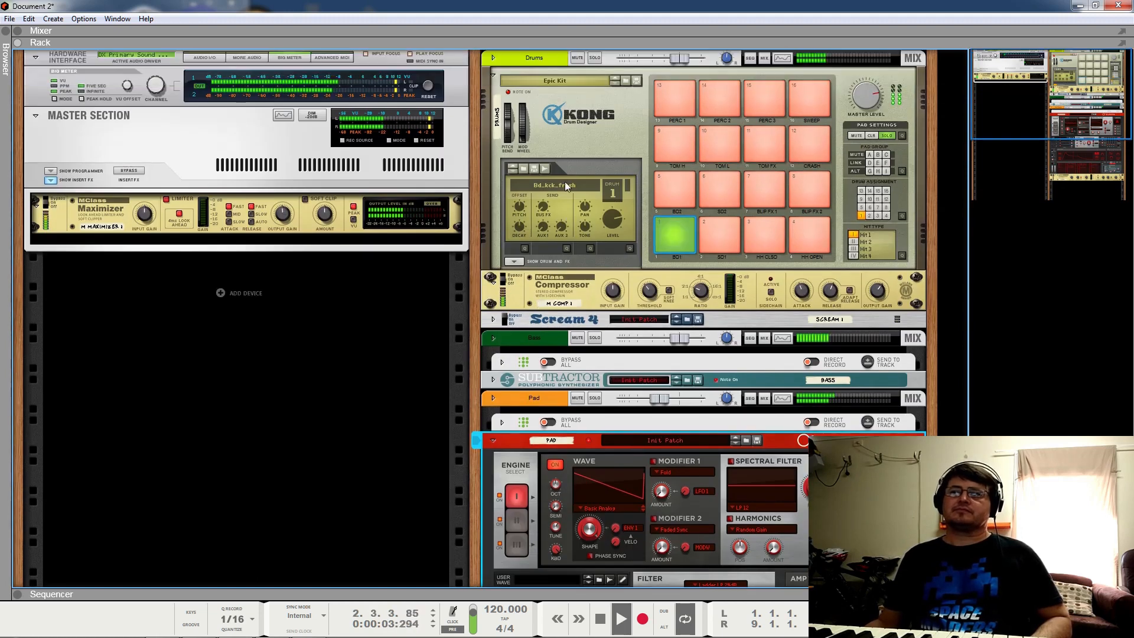
# Step: Solo the Pad channel and lengthen the compressor's Release to 379 ms
pyautogui.click(595, 398)
pyautogui.scroll(-3, 638, 414)
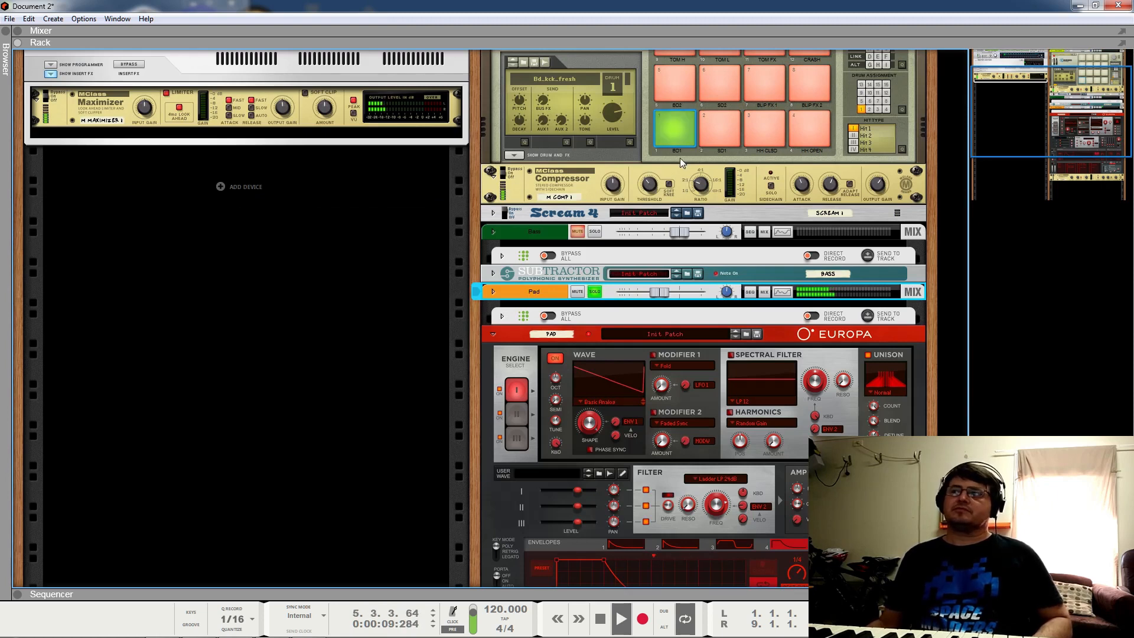
pyautogui.click(700, 186)
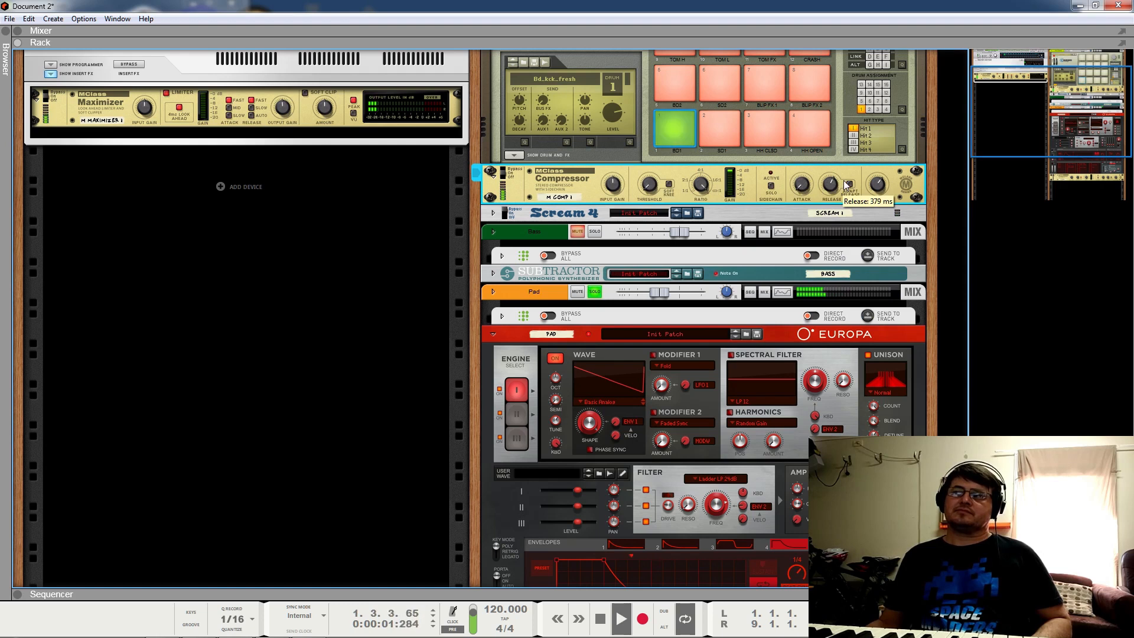
pyautogui.moveTo(823, 201); pyautogui.dragTo(819, 188)
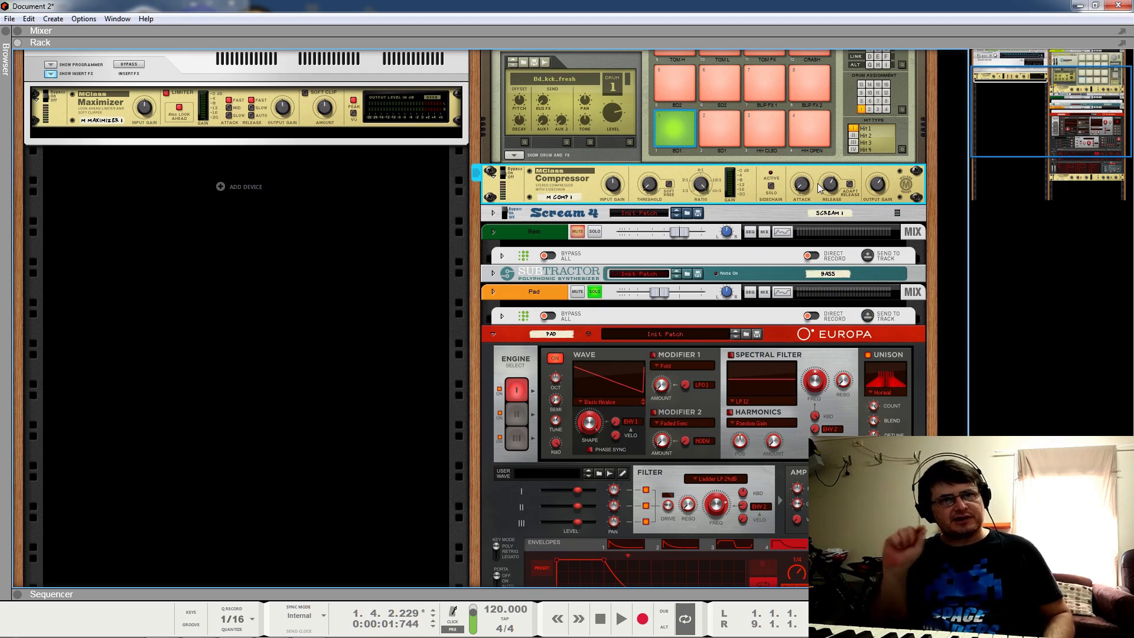
# Step: Check the rack's rear cabling, then flip back to the front panels
pyautogui.press('Tab')
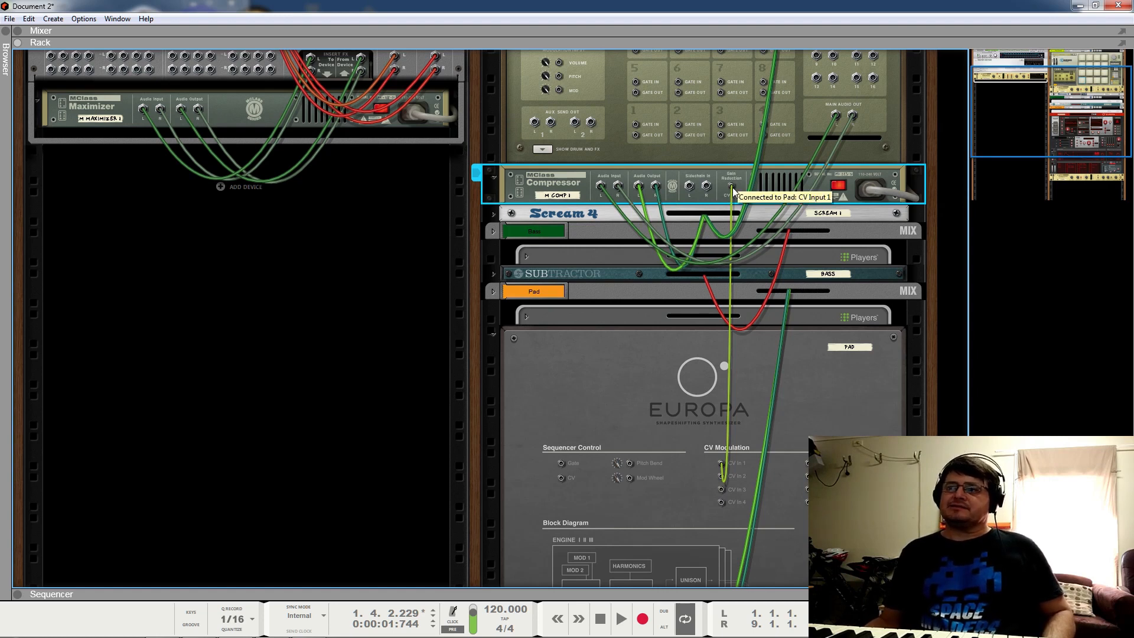
pyautogui.press('Tab')
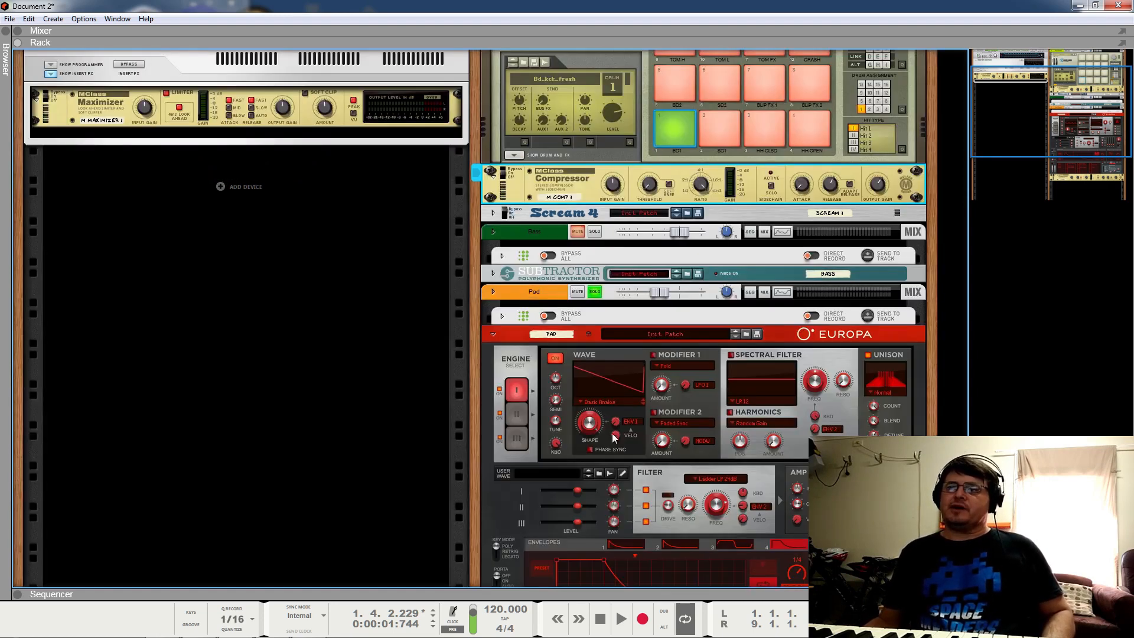
pyautogui.scroll(-5, 612, 434)
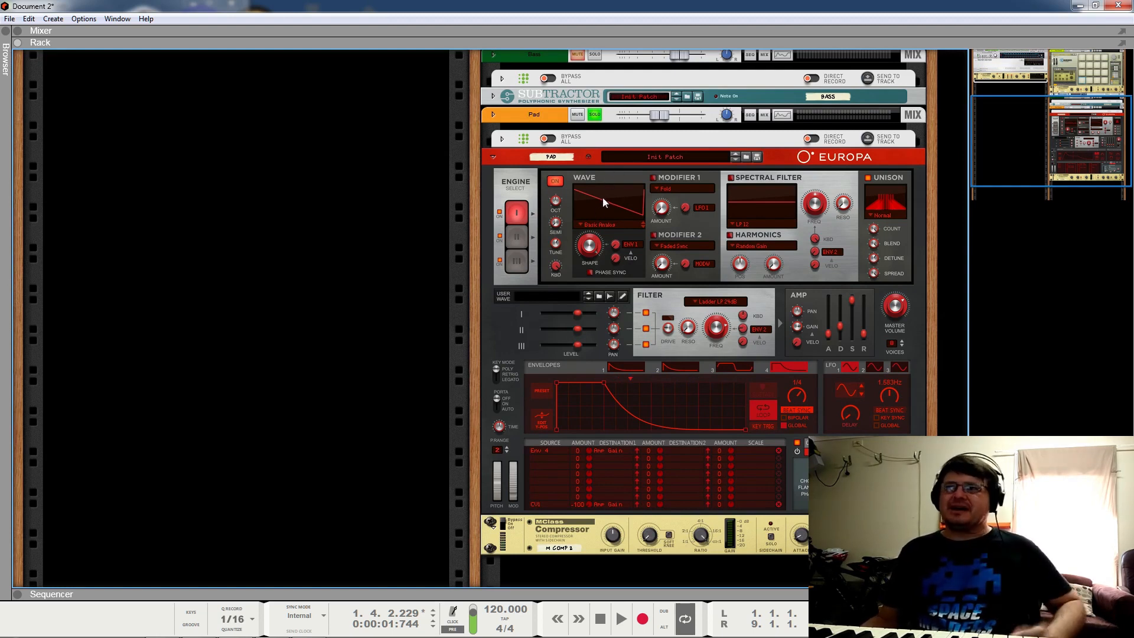
pyautogui.scroll(5, 588, 286)
# Step: Unsolo the Kong drums and fold the drum compressor into a compact strip
pyautogui.click(883, 135)
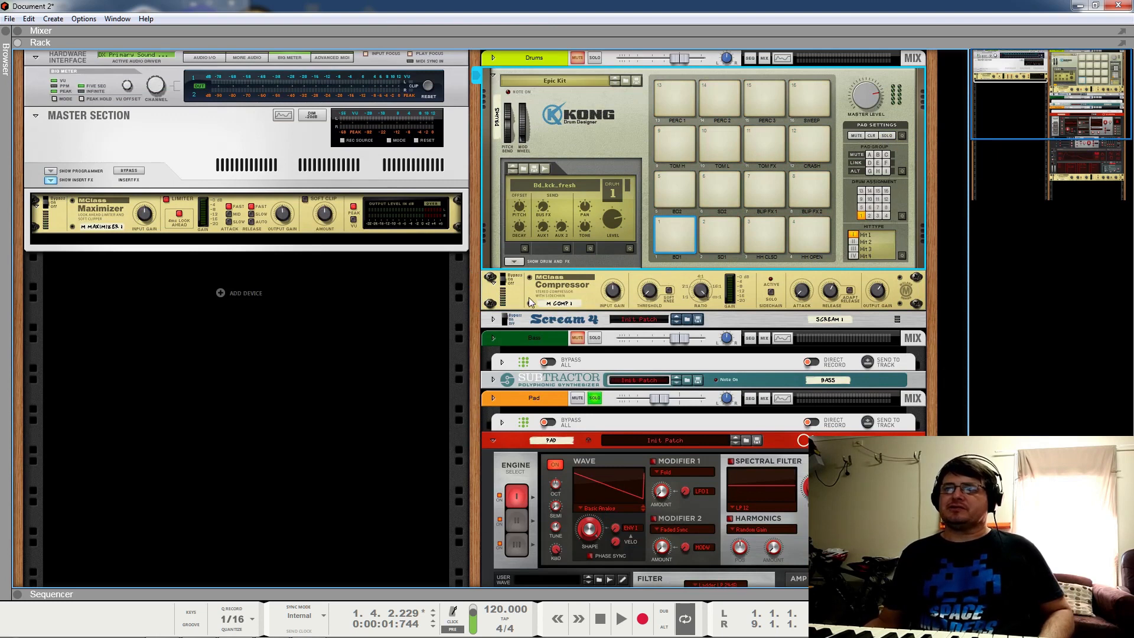
pyautogui.click(644, 295)
pyautogui.press('Tab')
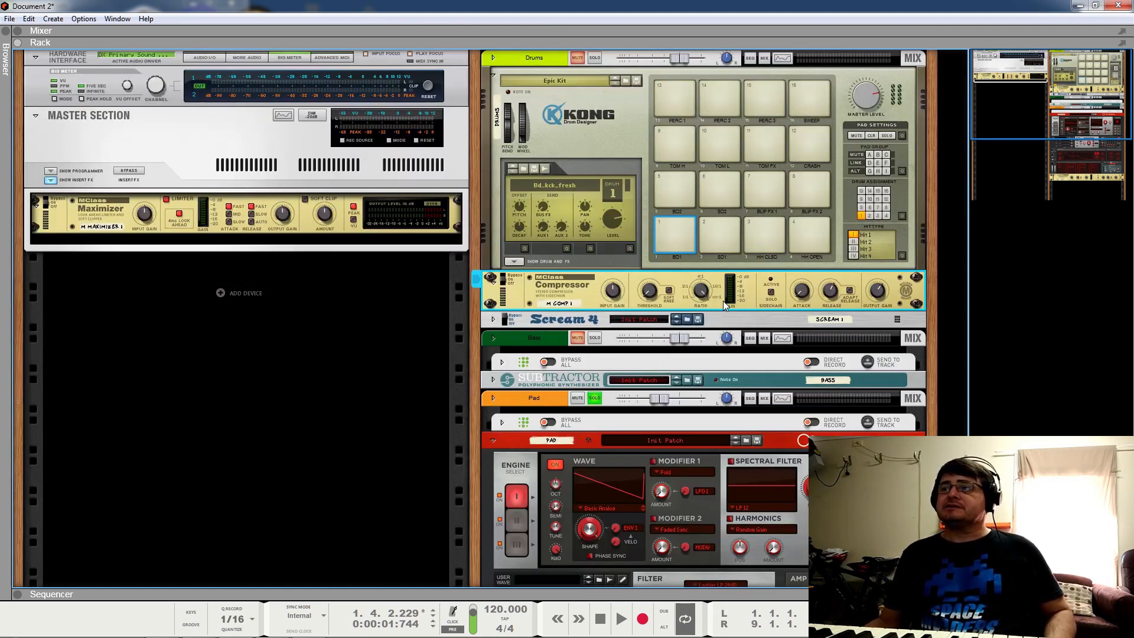
pyautogui.click(495, 286)
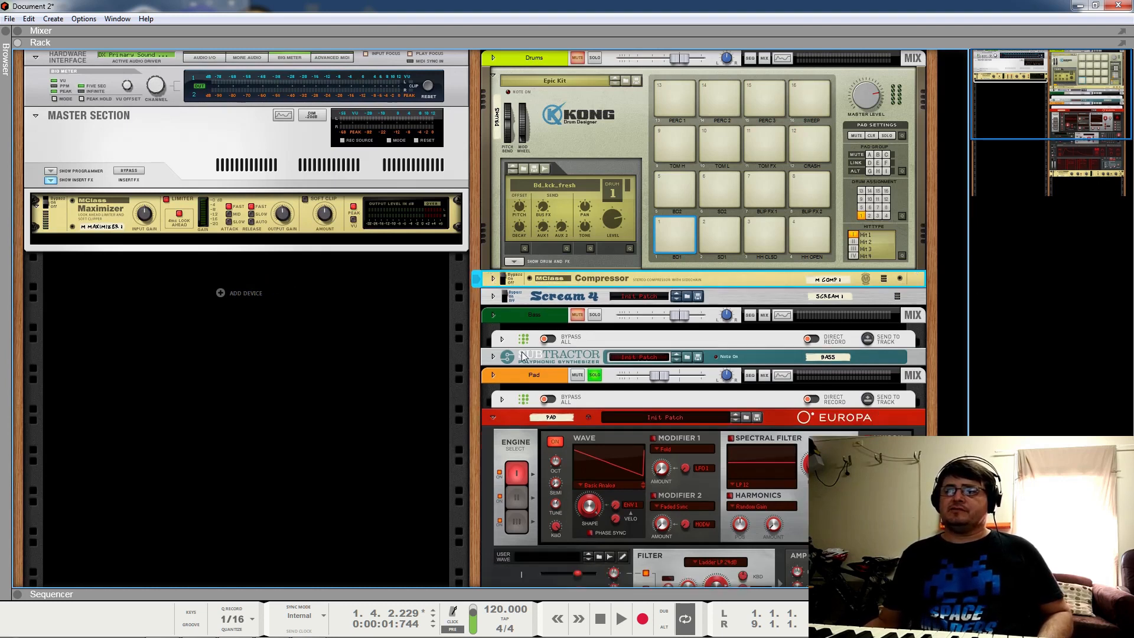
# Step: Check Europa's rear connections, fold the second compressor, and return to the loop start
pyautogui.scroll(-2, 514, 322)
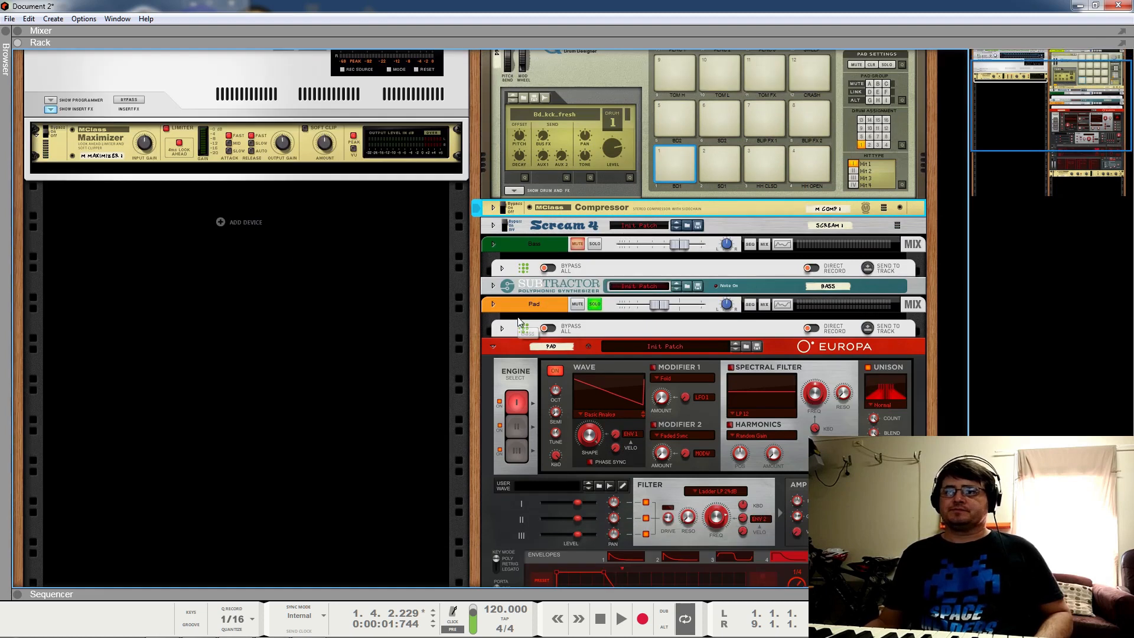
pyautogui.scroll(-3, 661, 362)
pyautogui.scroll(-3, 595, 487)
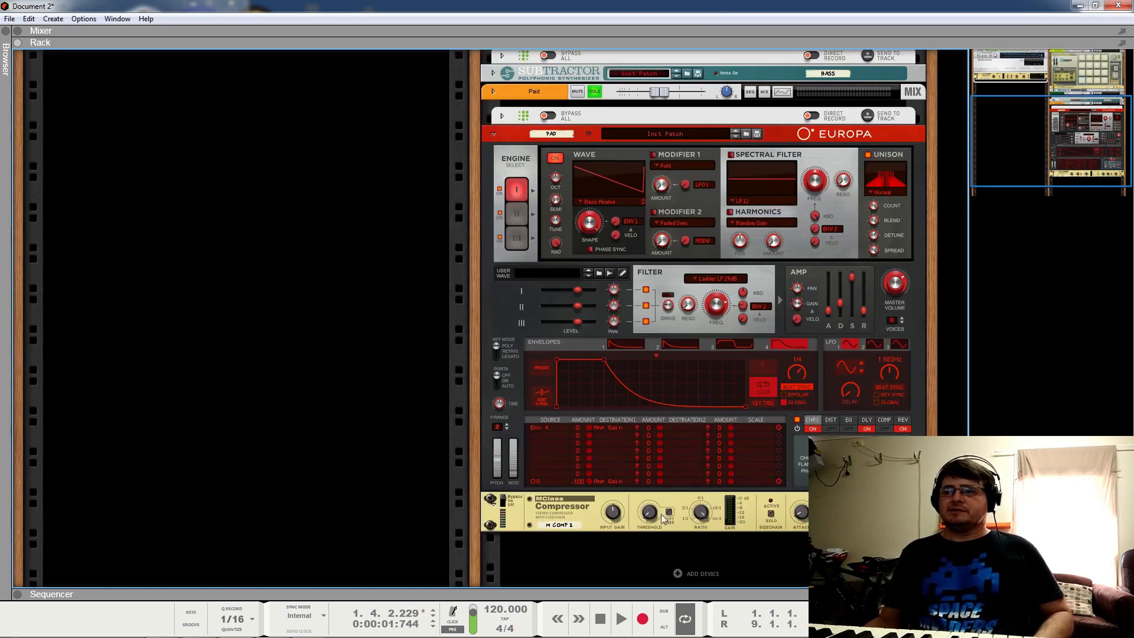
pyautogui.click(778, 485)
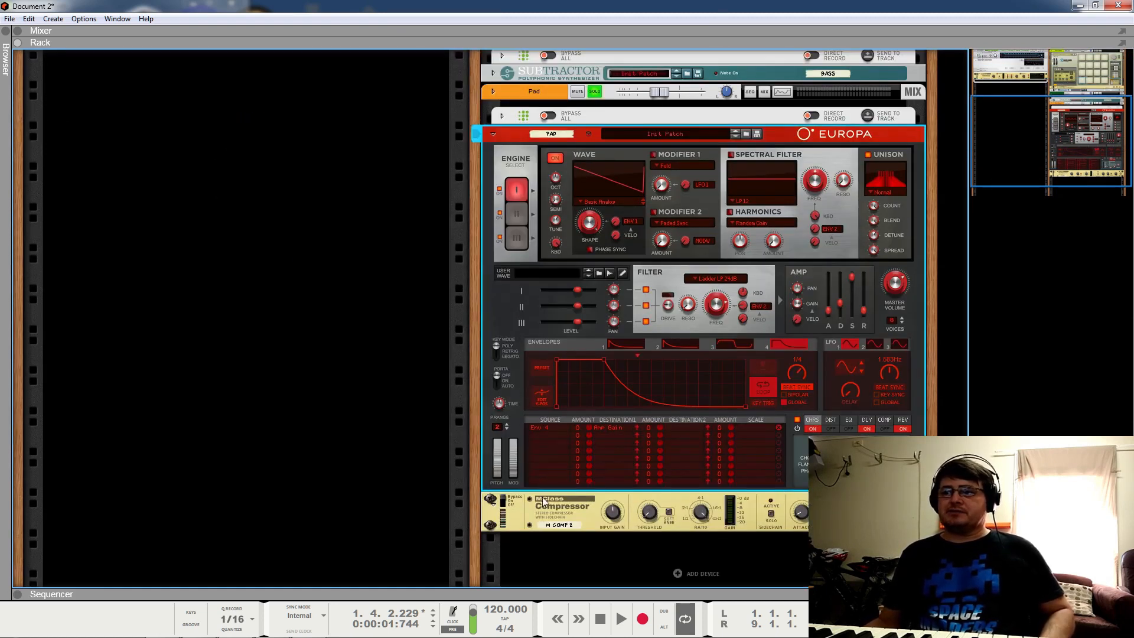
pyautogui.press('Tab')
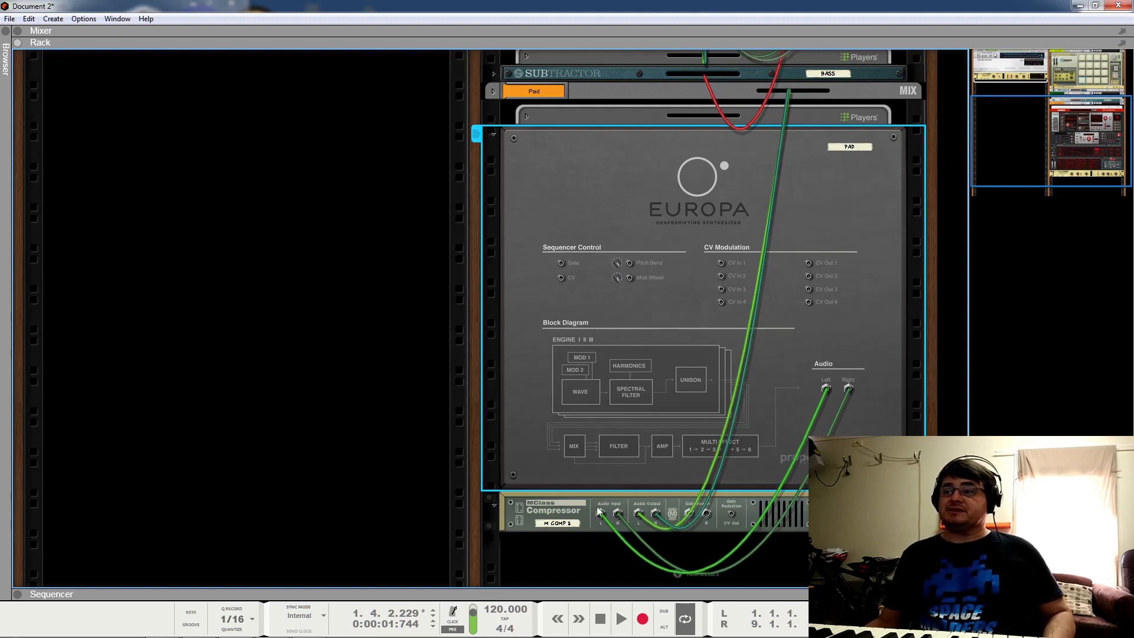
pyautogui.press('Tab')
pyautogui.click(492, 508)
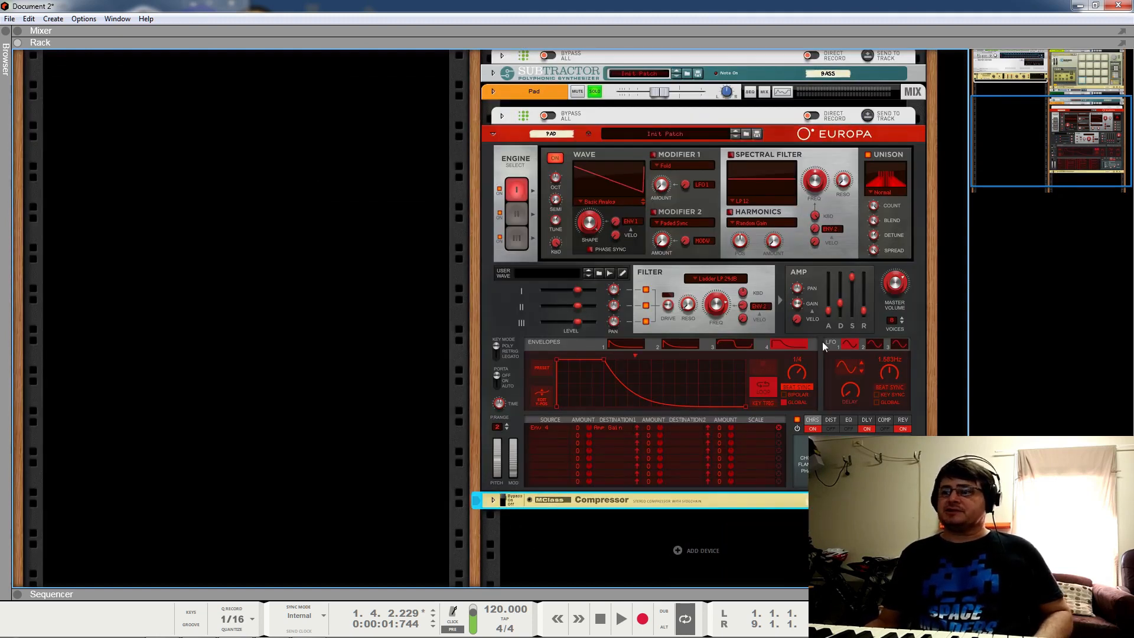
pyautogui.click(600, 618)
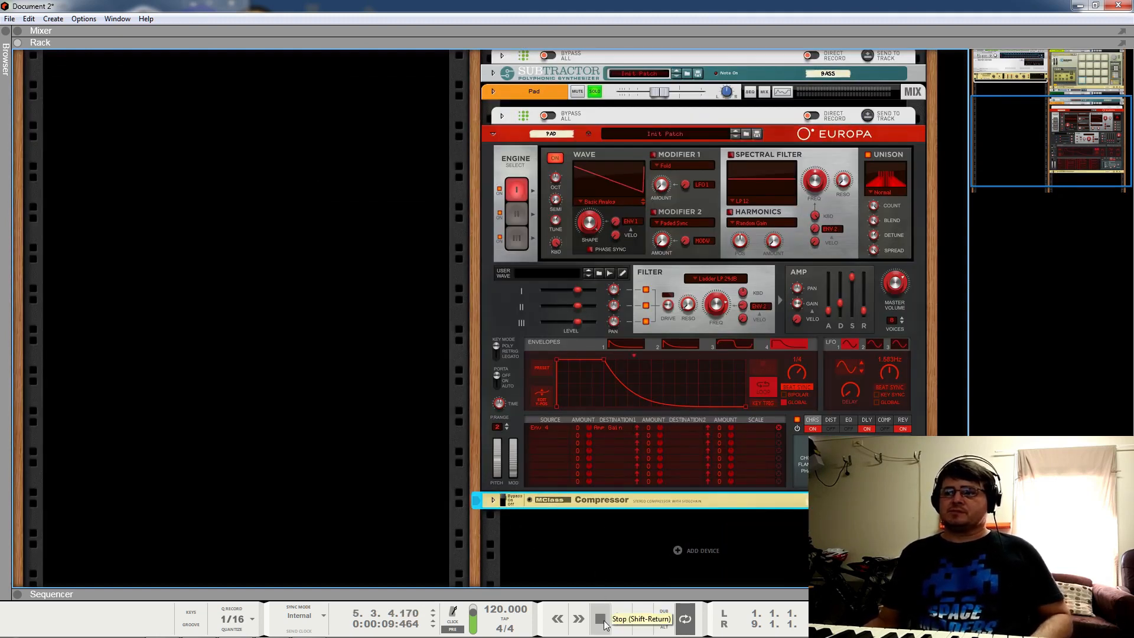
# Step: Set Europa's Env 4 → Amp Gain modulation amount to -100 and audition the loop
pyautogui.click(621, 619)
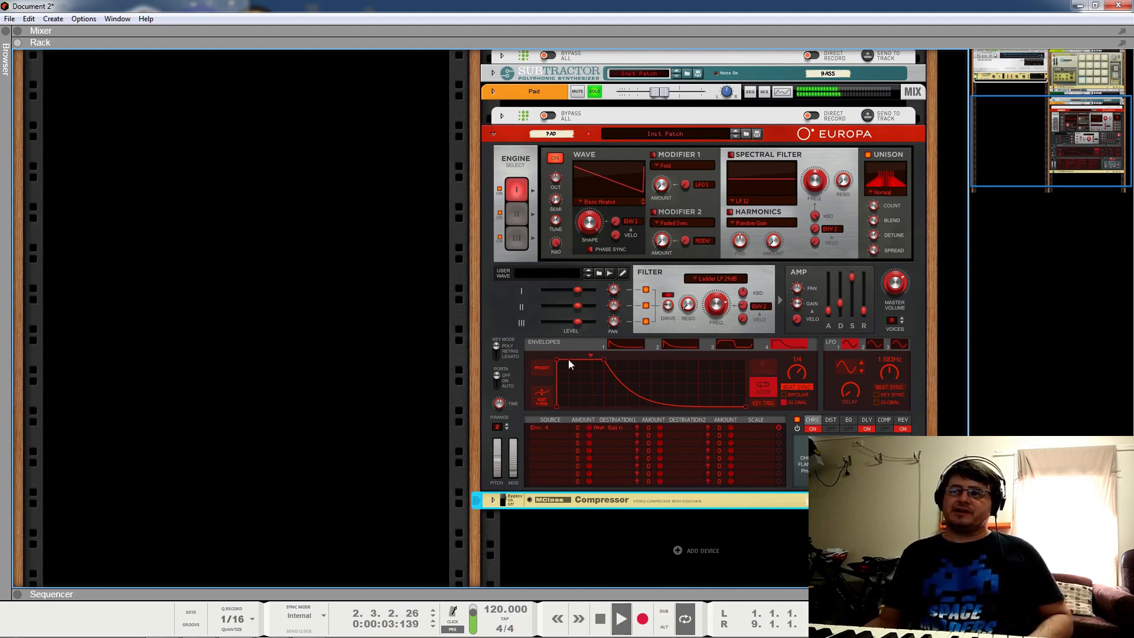
pyautogui.press('space')
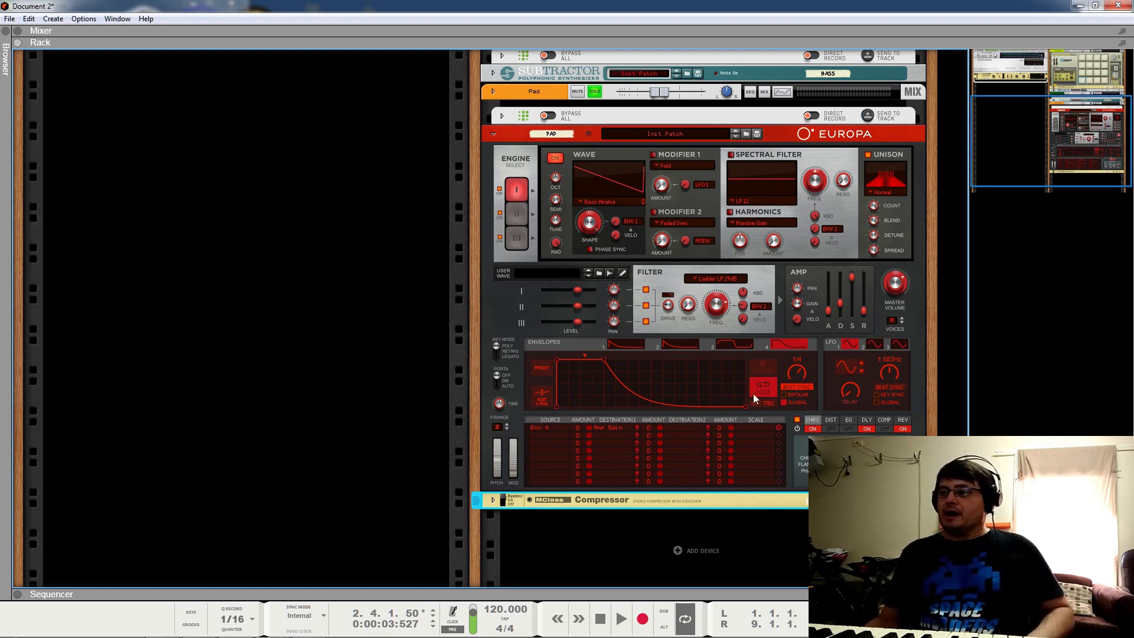
pyautogui.moveTo(586, 430); pyautogui.dragTo(587, 466)
pyautogui.press('space')
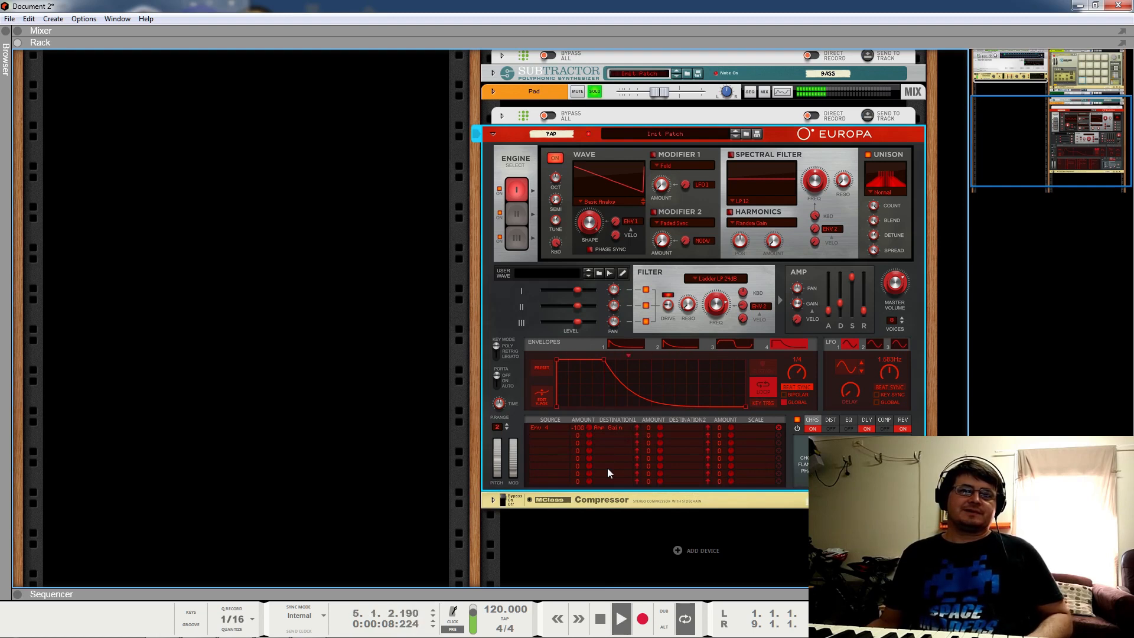
pyautogui.press('space')
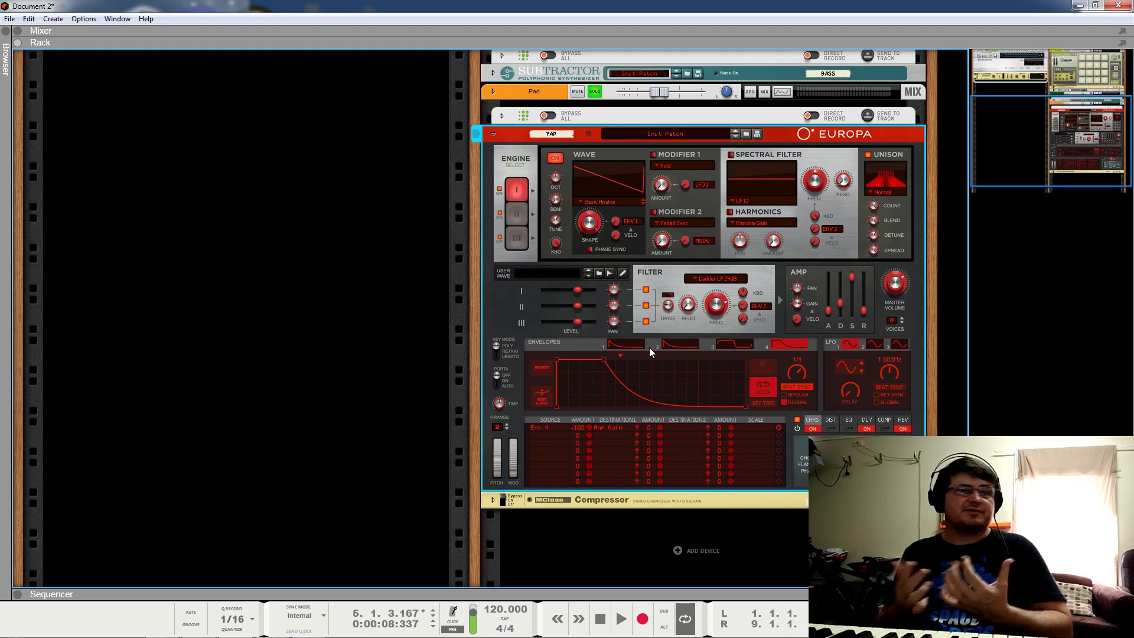
pyautogui.press('space')
# Step: Rework Envelope 4 into a steep decay with an attack ramp and a second peak
pyautogui.doubleClick(605, 360)
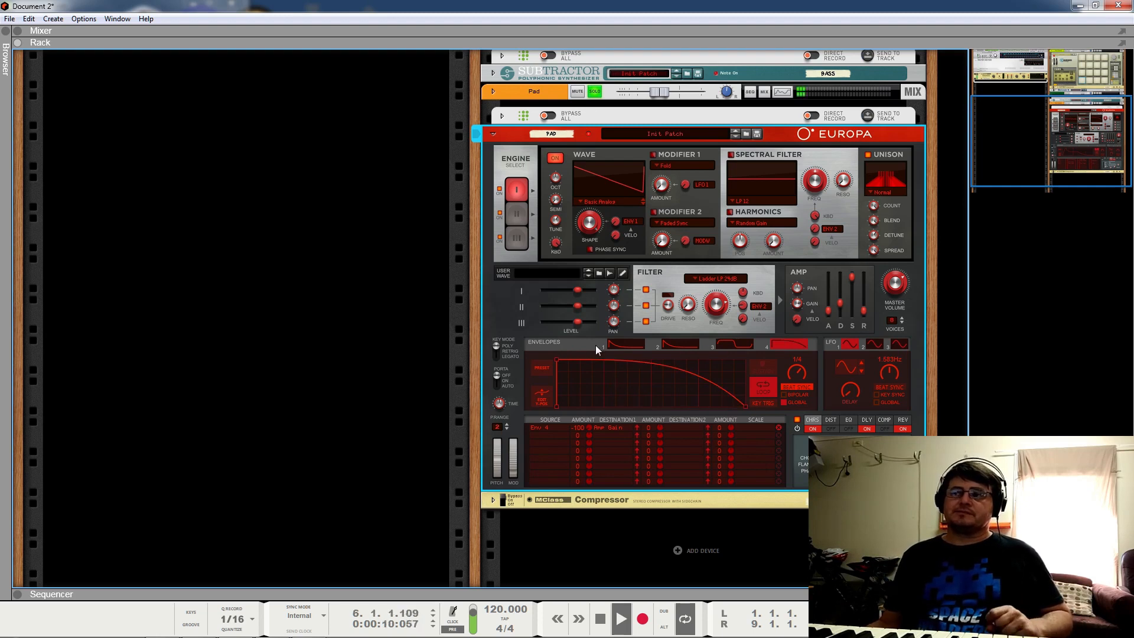
pyautogui.moveTo(675, 367); pyautogui.dragTo(580, 399)
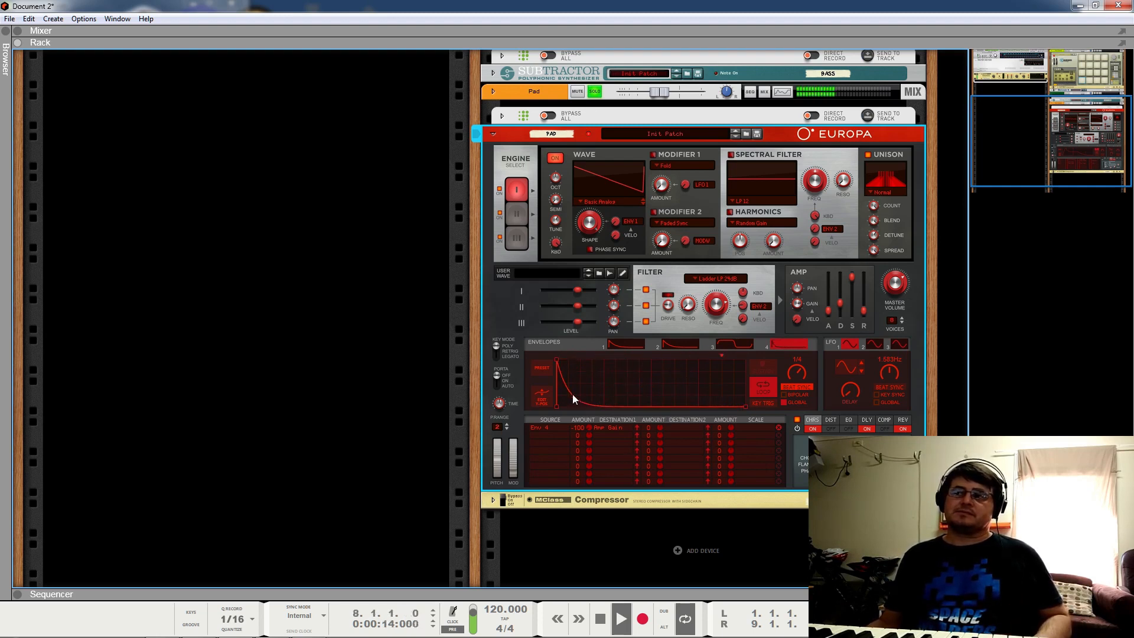
pyautogui.moveTo(559, 360); pyautogui.dragTo(599, 359)
pyautogui.doubleClick(650, 396)
pyautogui.doubleClick(678, 371)
pyautogui.moveTo(678, 371); pyautogui.dragTo(698, 352)
# Step: Reshape Envelope 4's breakpoints and curves so the decay straightens and reaches zero sooner
pyautogui.moveTo(653, 396); pyautogui.dragTo(654, 412)
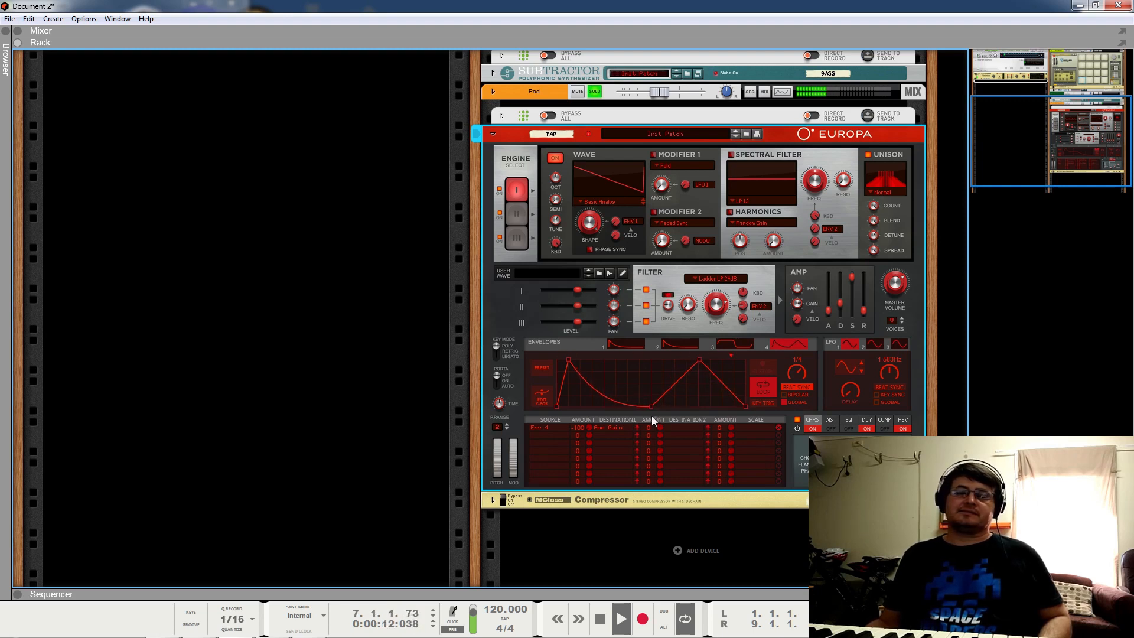
pyautogui.moveTo(685, 370); pyautogui.dragTo(688, 386)
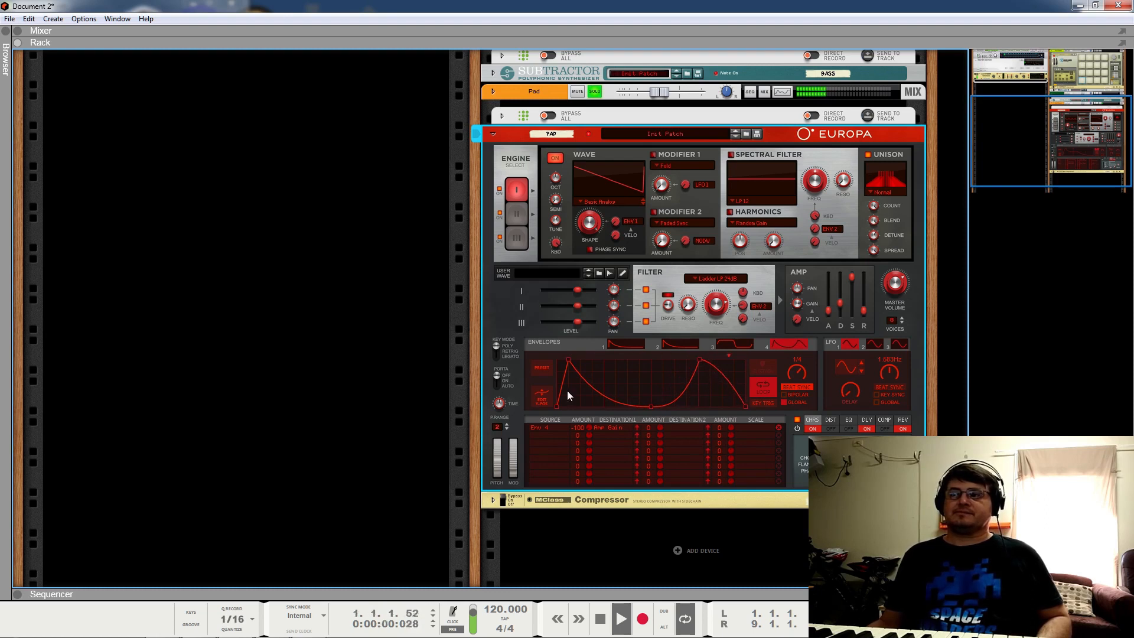
pyautogui.moveTo(582, 370); pyautogui.dragTo(587, 352)
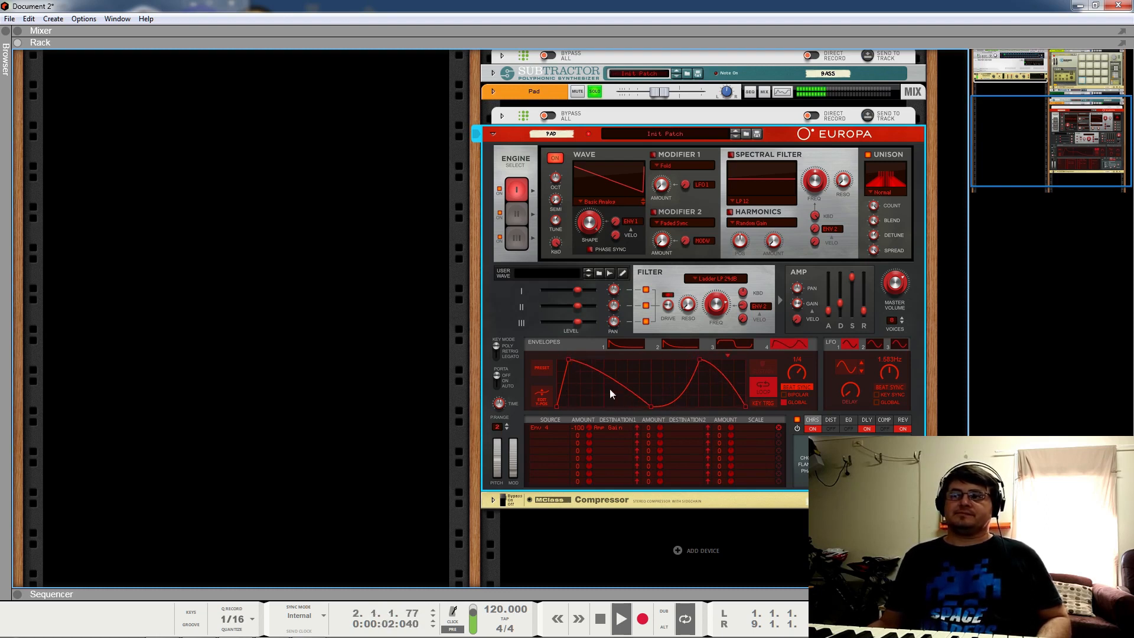
pyautogui.moveTo(620, 387); pyautogui.dragTo(605, 410)
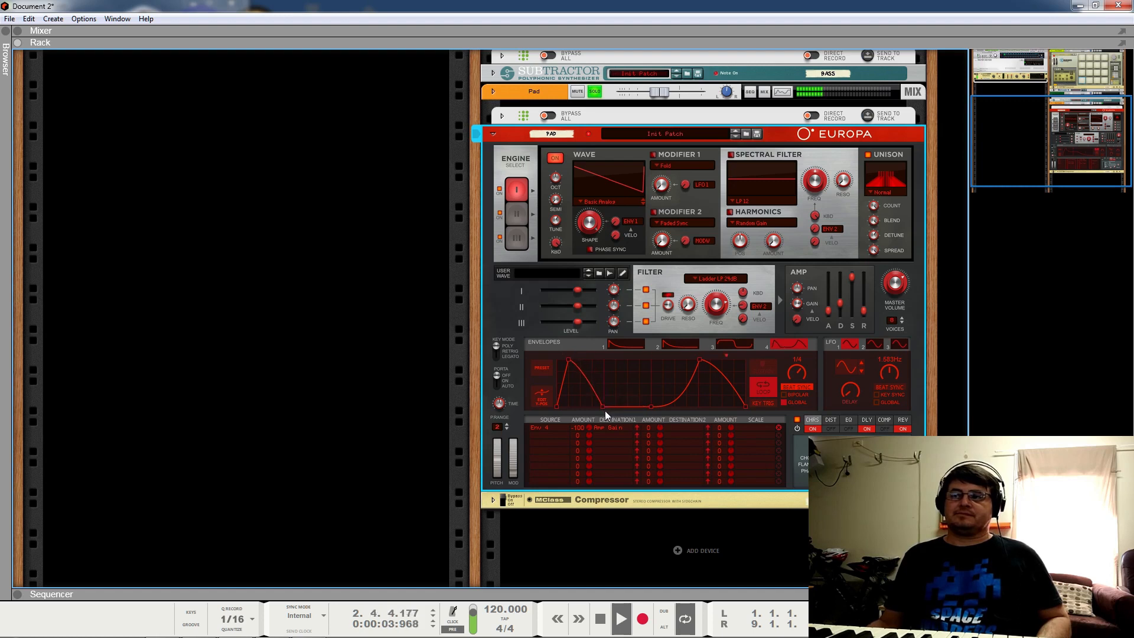
pyautogui.press('space')
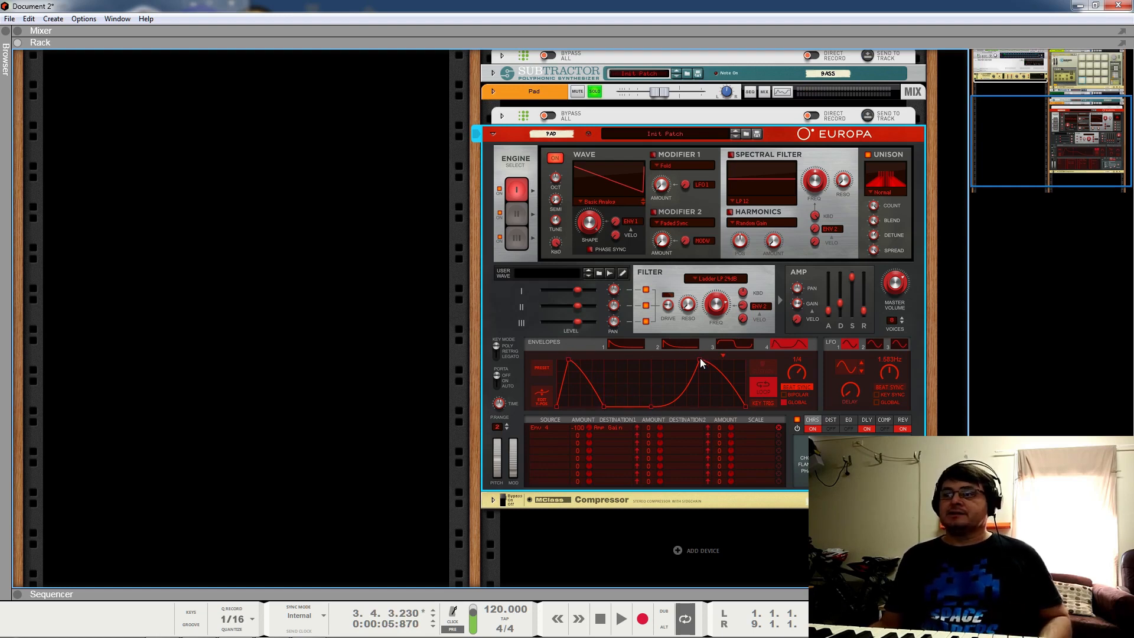
# Step: Remove the extra breakpoints, leaving a full-level hold then a long linear decline, and play
pyautogui.doubleClick(650, 406)
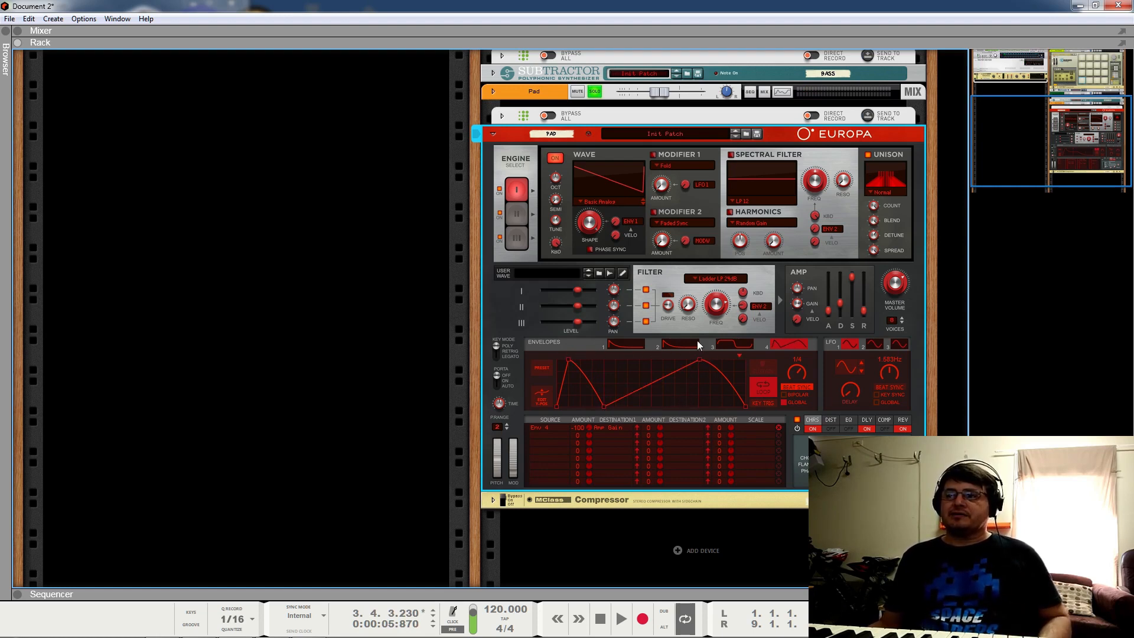
pyautogui.doubleClick(699, 359)
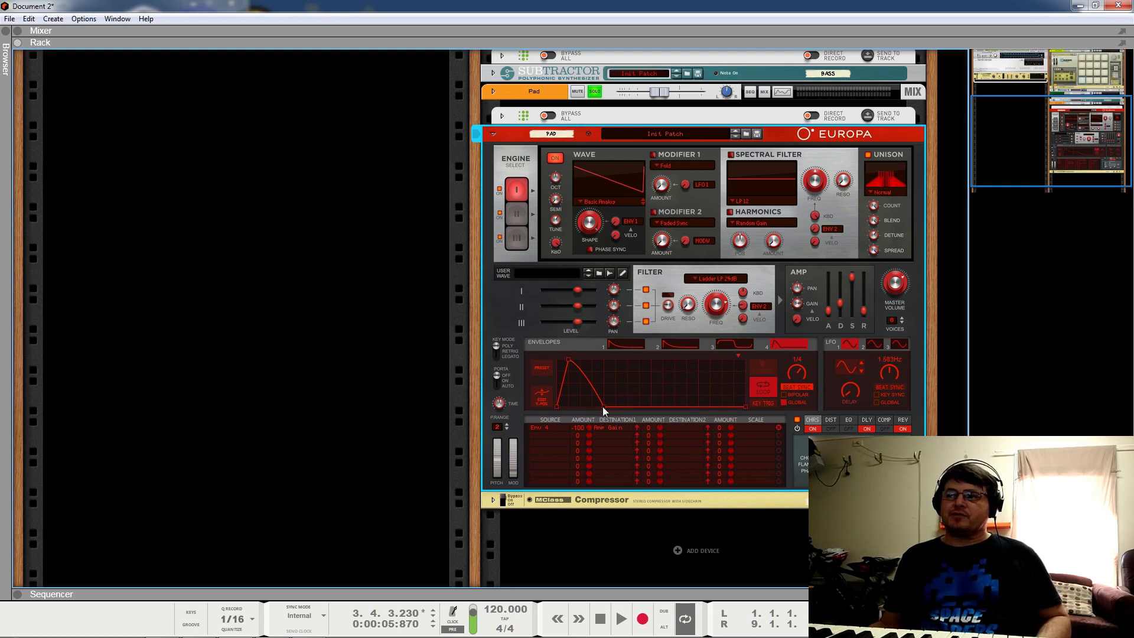
pyautogui.moveTo(603, 407); pyautogui.dragTo(605, 359)
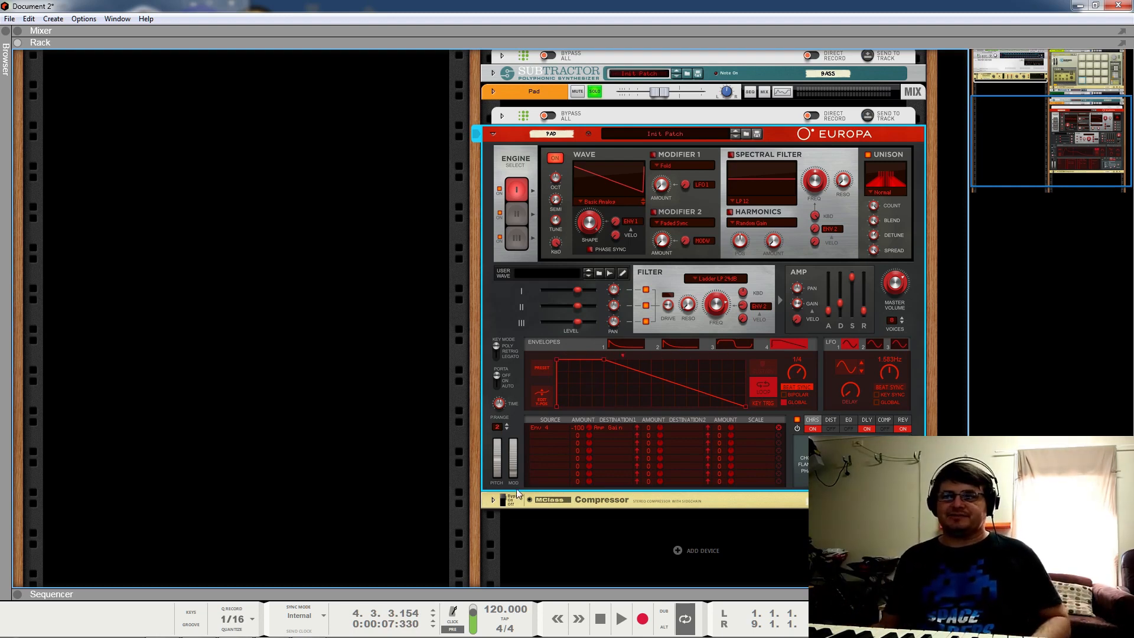
pyautogui.press('space')
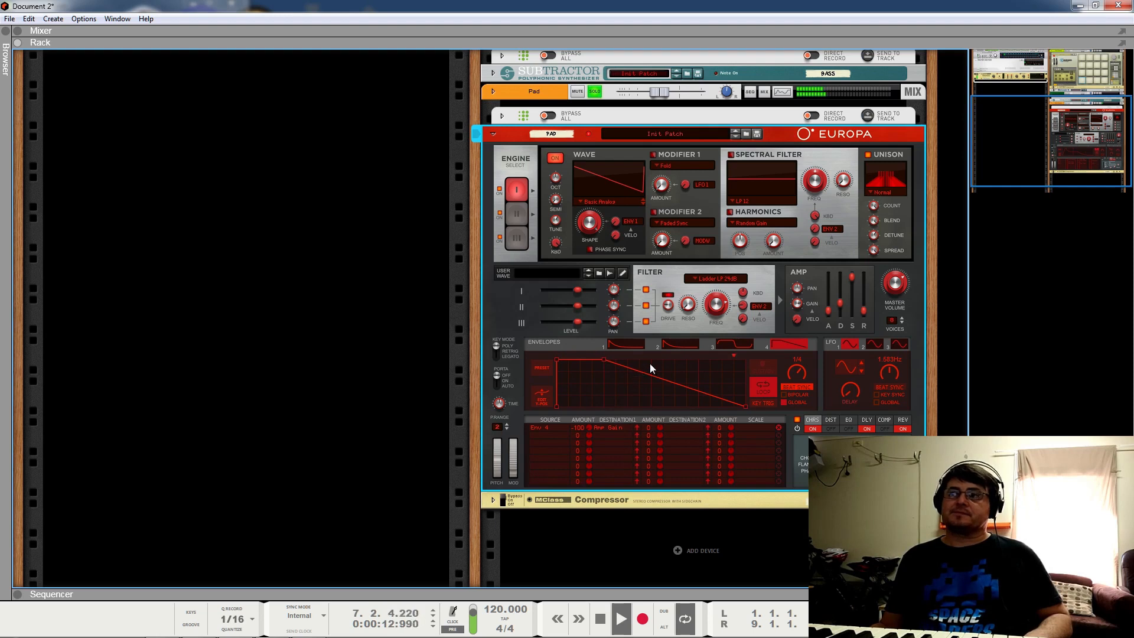
# Step: Select Kong, take the solo off the Pad channel, and mute the Bass channel
pyautogui.scroll(5, 549, 128)
pyautogui.click(563, 83)
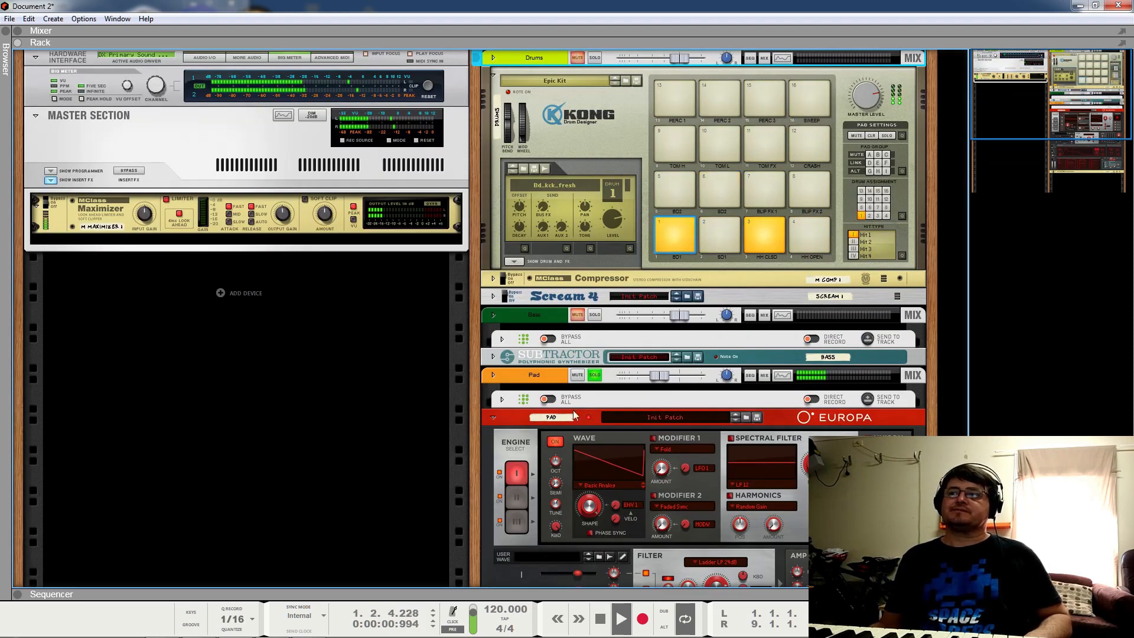
pyautogui.click(595, 375)
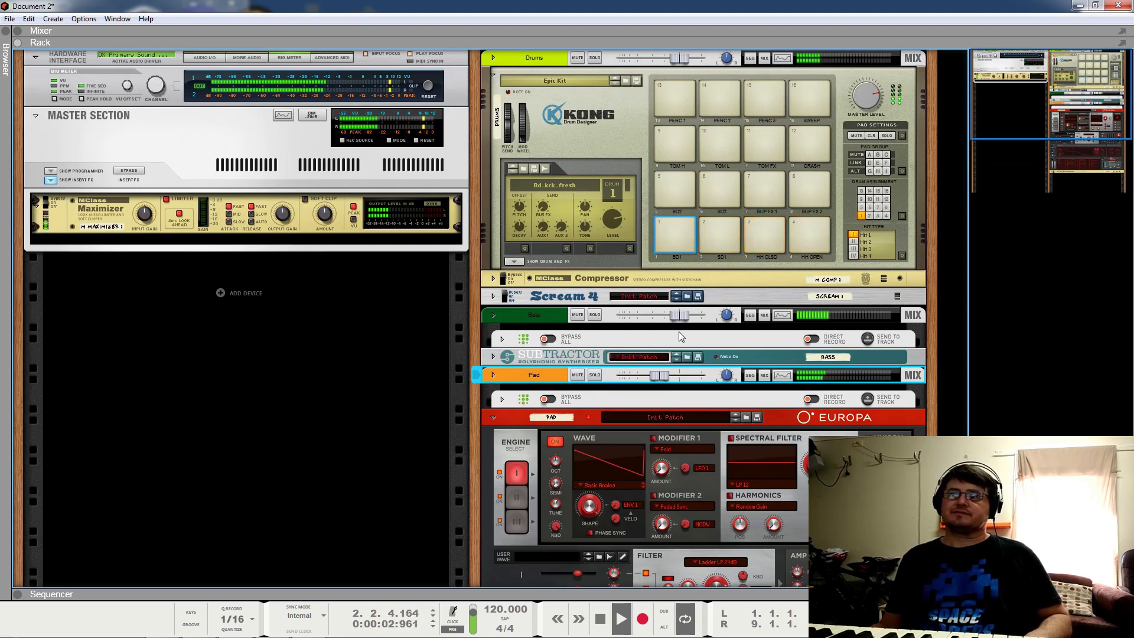
pyautogui.click(581, 314)
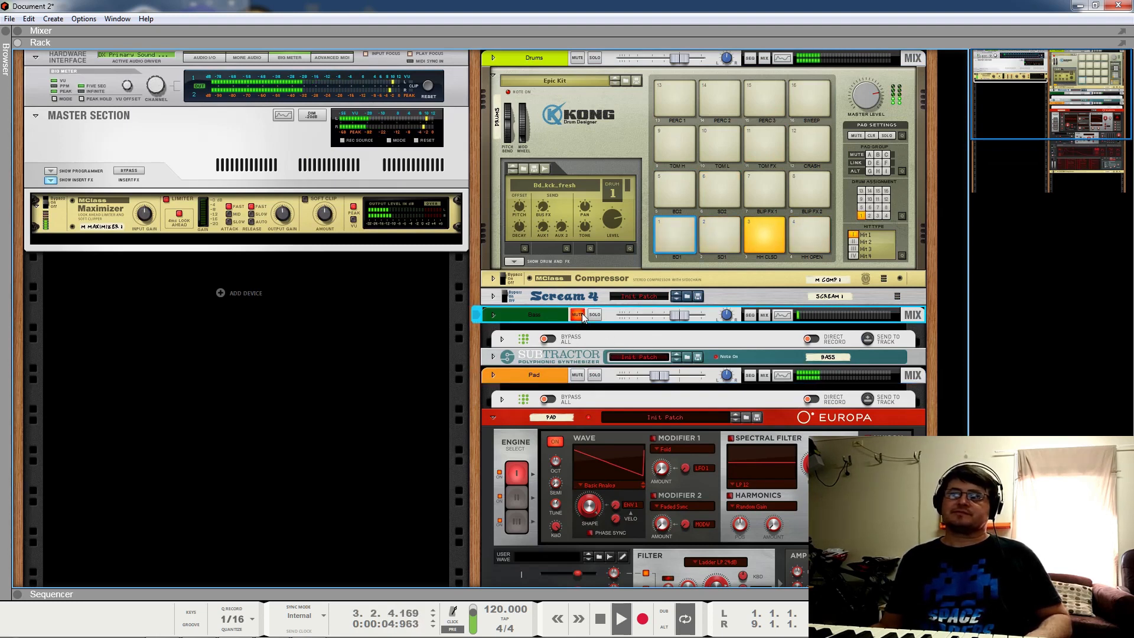
# Step: Curve the Europa pad envelope's decay and drag its attack point left to shorten it
pyautogui.scroll(-3, 582, 316)
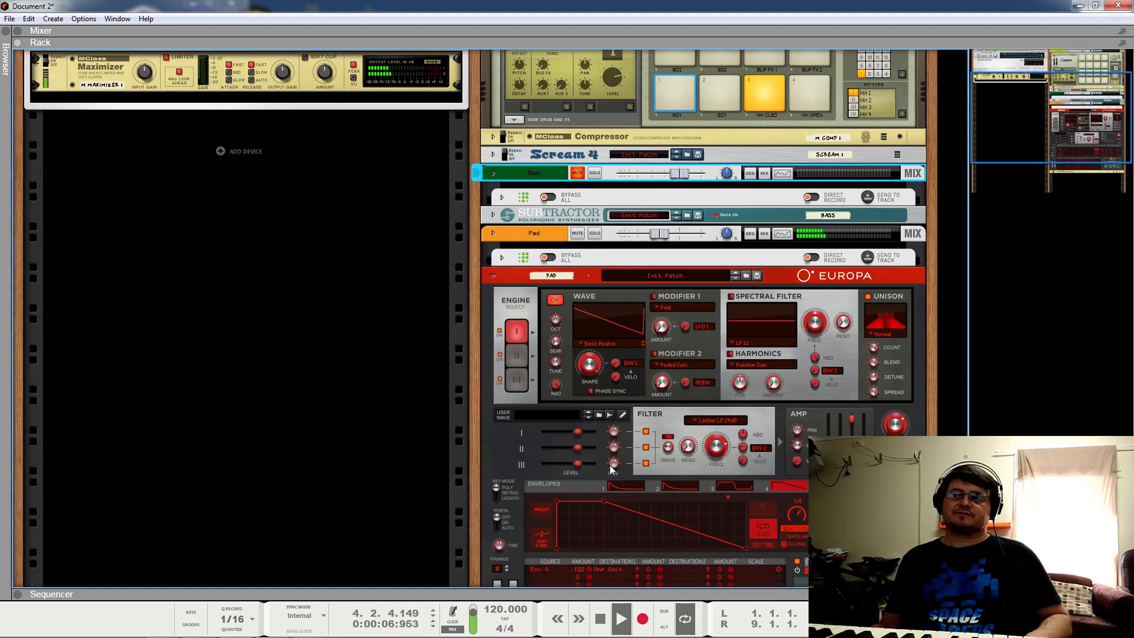
pyautogui.scroll(-2, 647, 481)
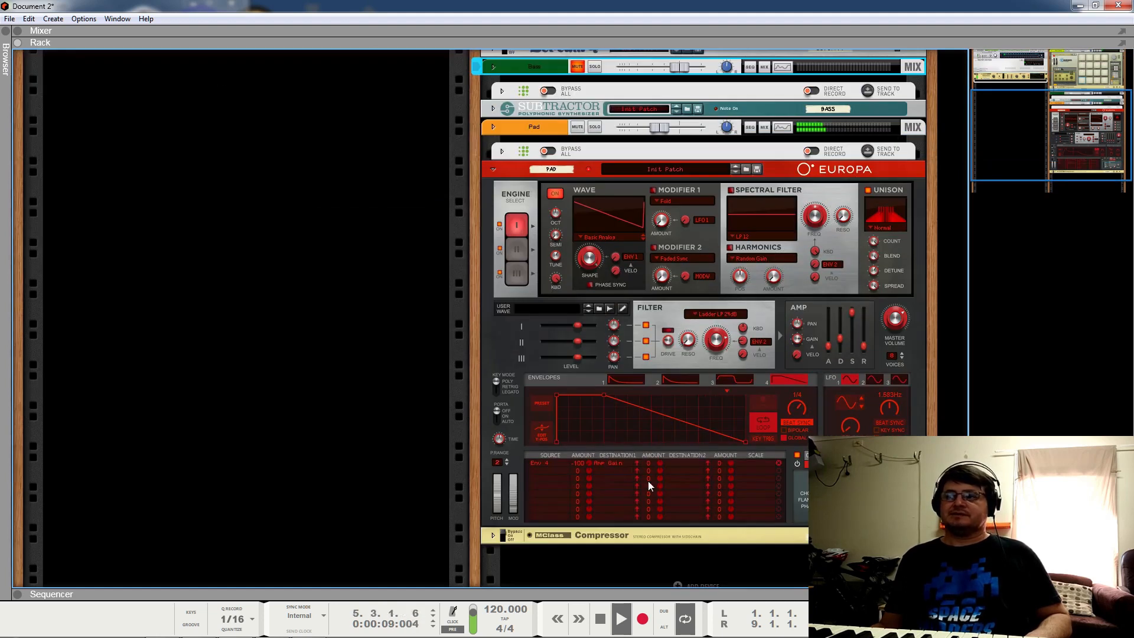
pyautogui.moveTo(629, 405); pyautogui.dragTo(623, 425)
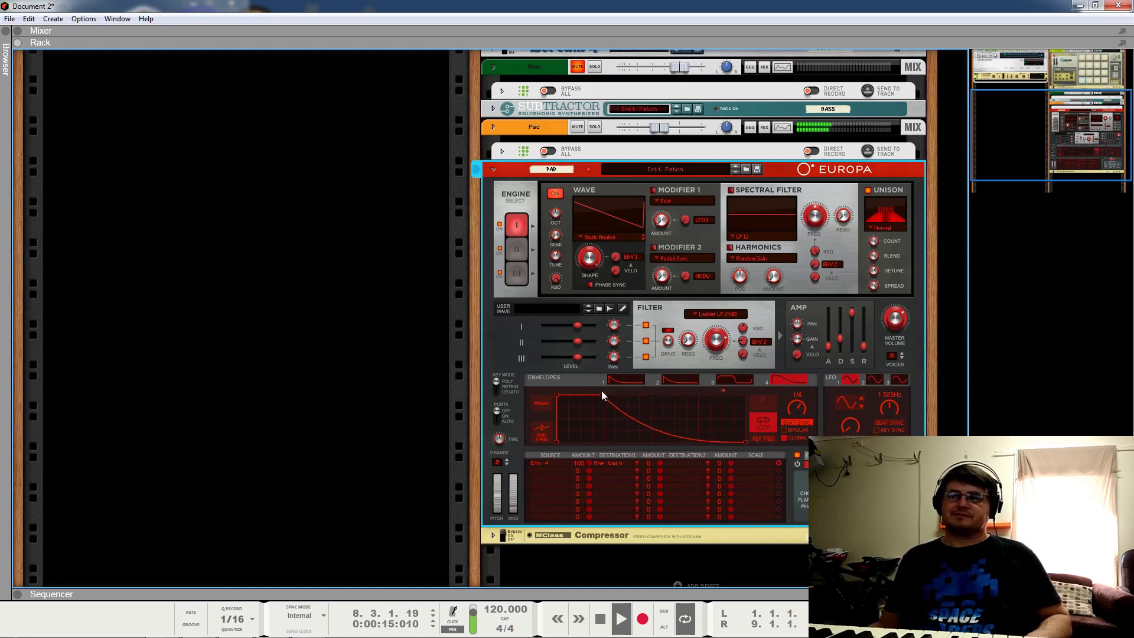
pyautogui.moveTo(601, 395); pyautogui.dragTo(580, 396)
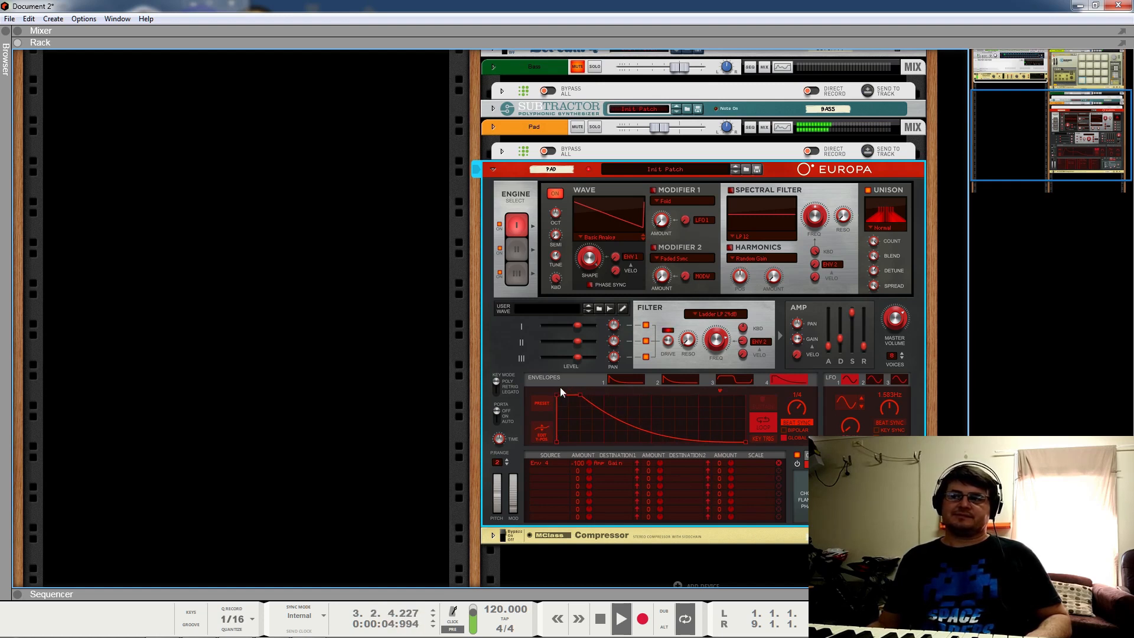
# Step: Fold the Europa panel, unmute Bass, and audition the loop
pyautogui.scroll(3, 598, 385)
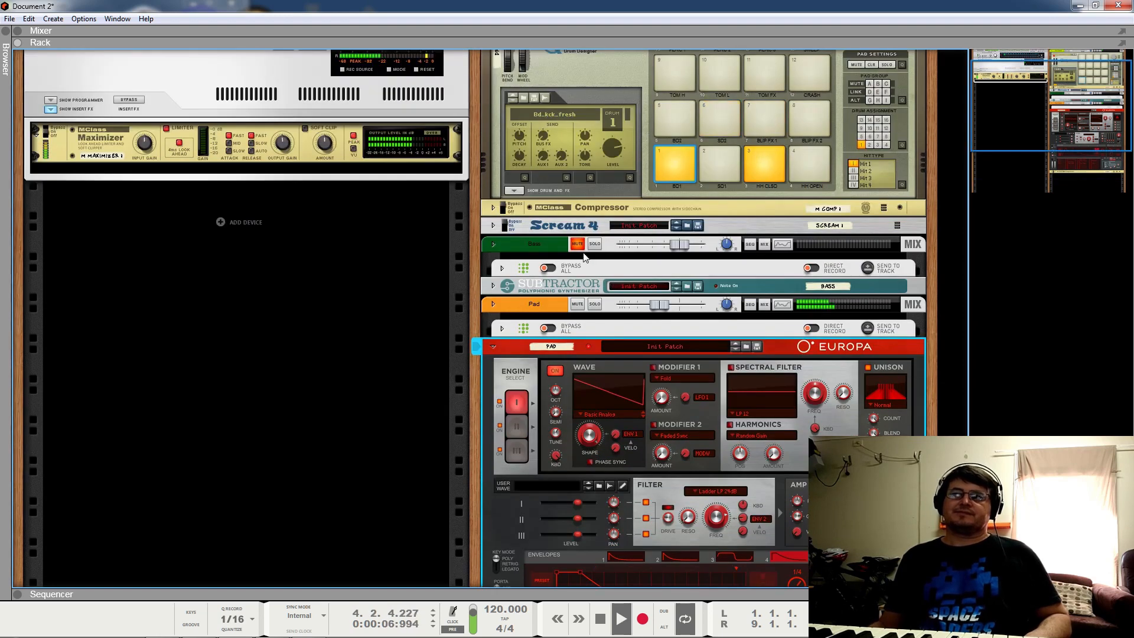
pyautogui.press('space')
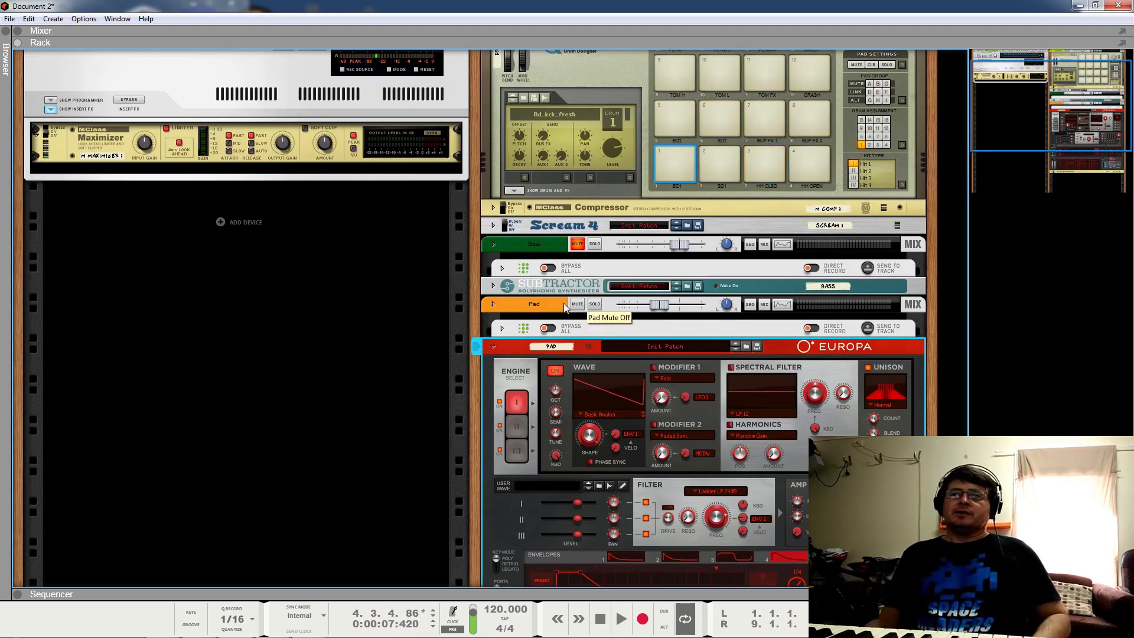
pyautogui.click(493, 347)
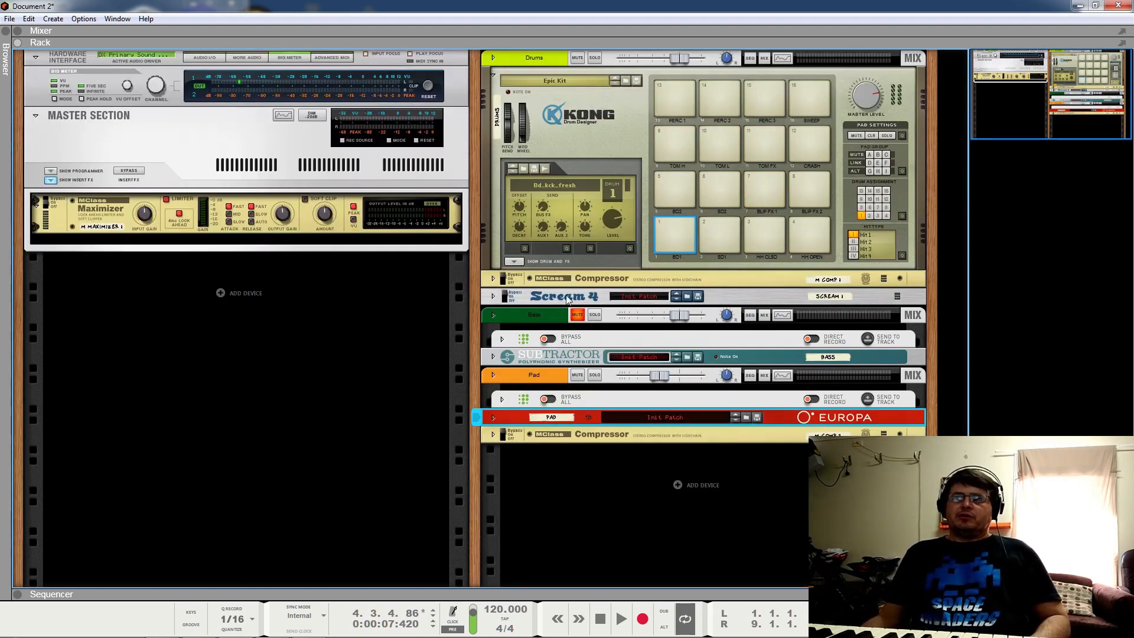
pyautogui.click(578, 314)
pyautogui.press('space')
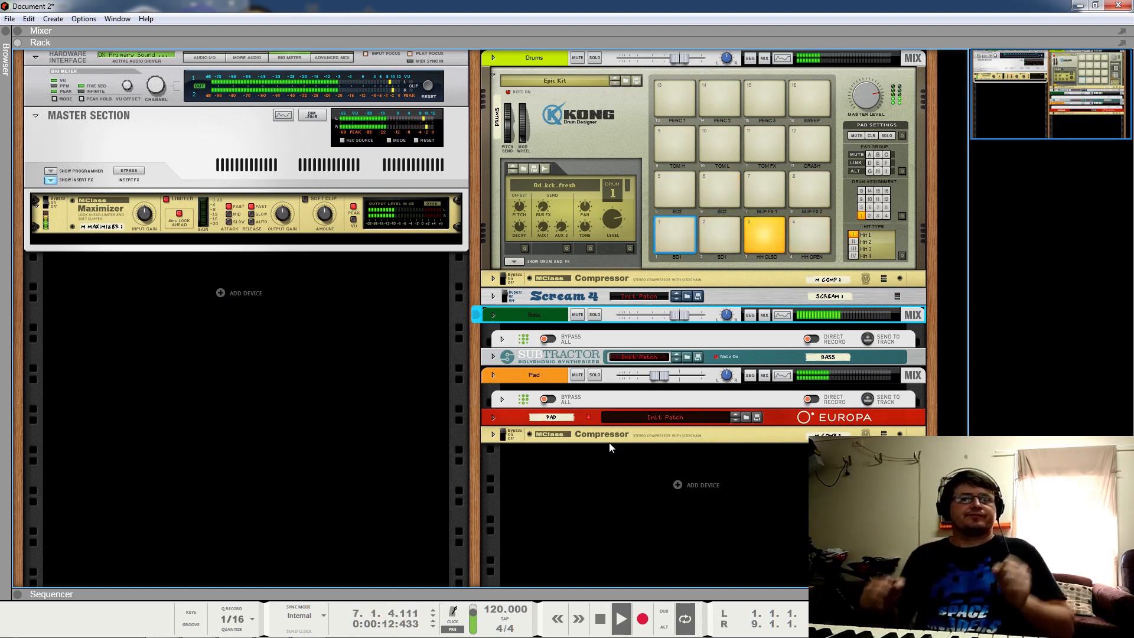
pyautogui.press('space')
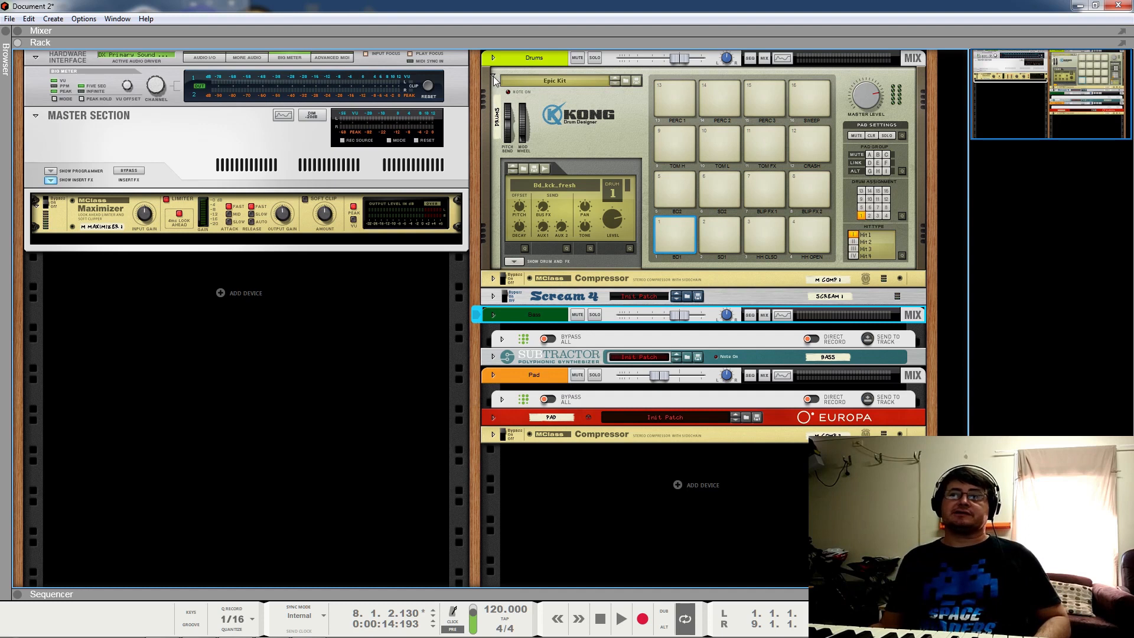
# Step: Refold the Europa panel, fold the Kong drum module, and restart the loop
pyautogui.click(493, 417)
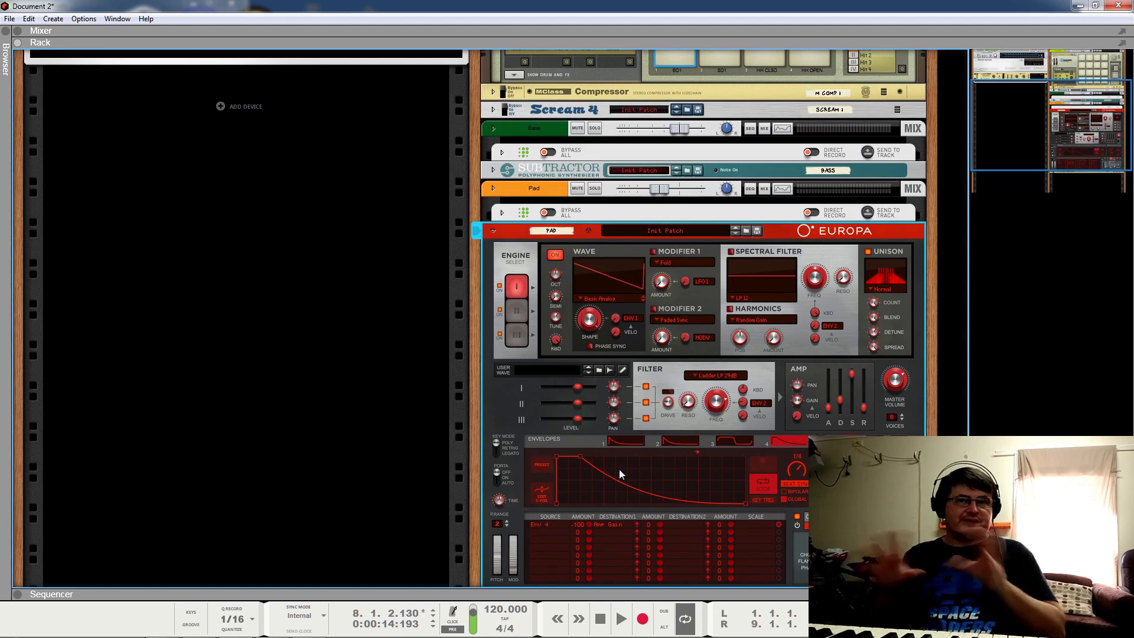
pyautogui.click(493, 231)
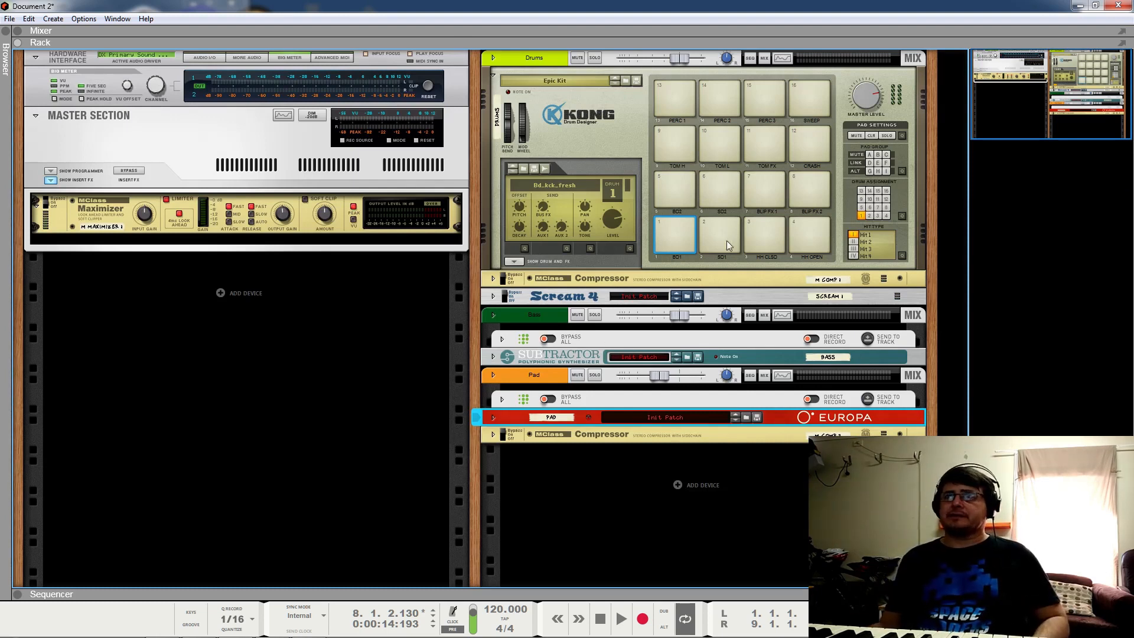
pyautogui.click(493, 75)
pyautogui.press('space')
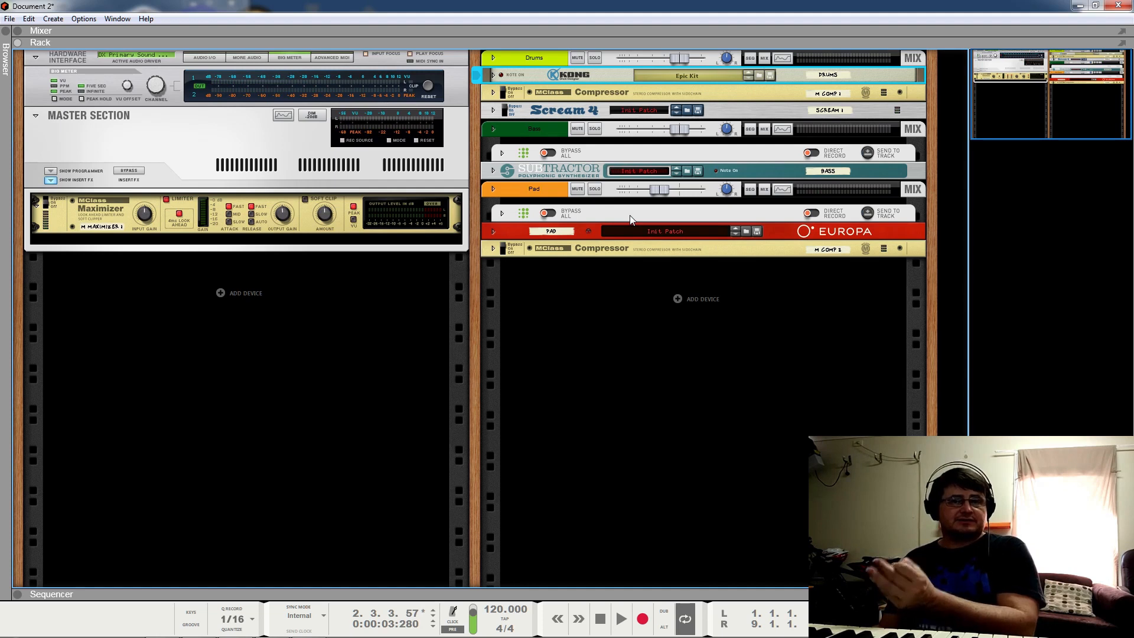
pyautogui.click(493, 232)
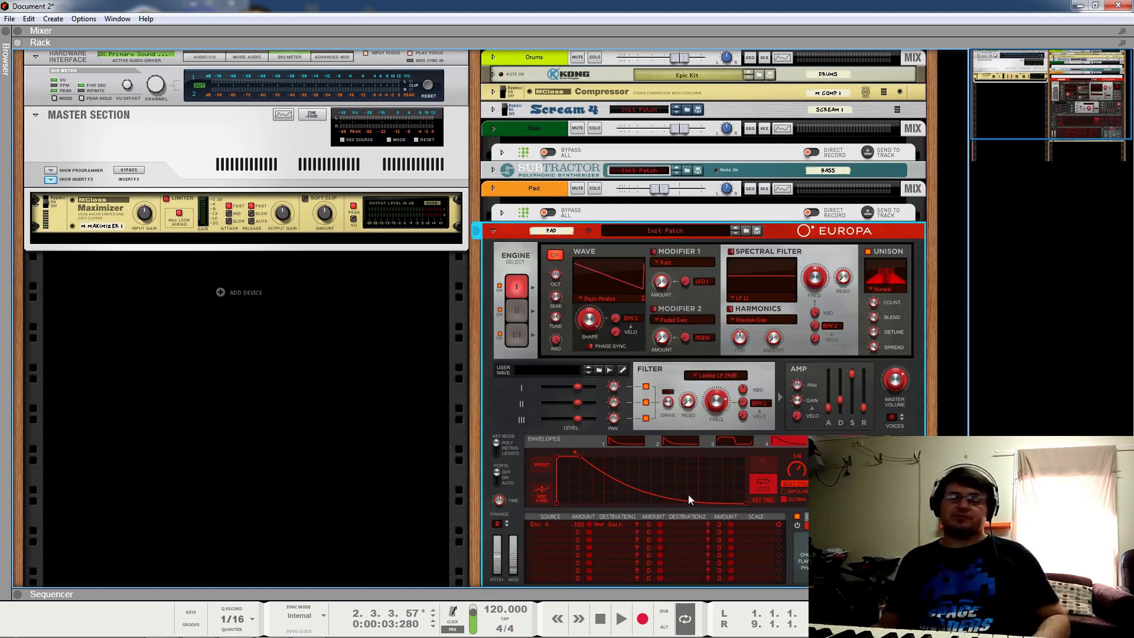
pyautogui.press('space')
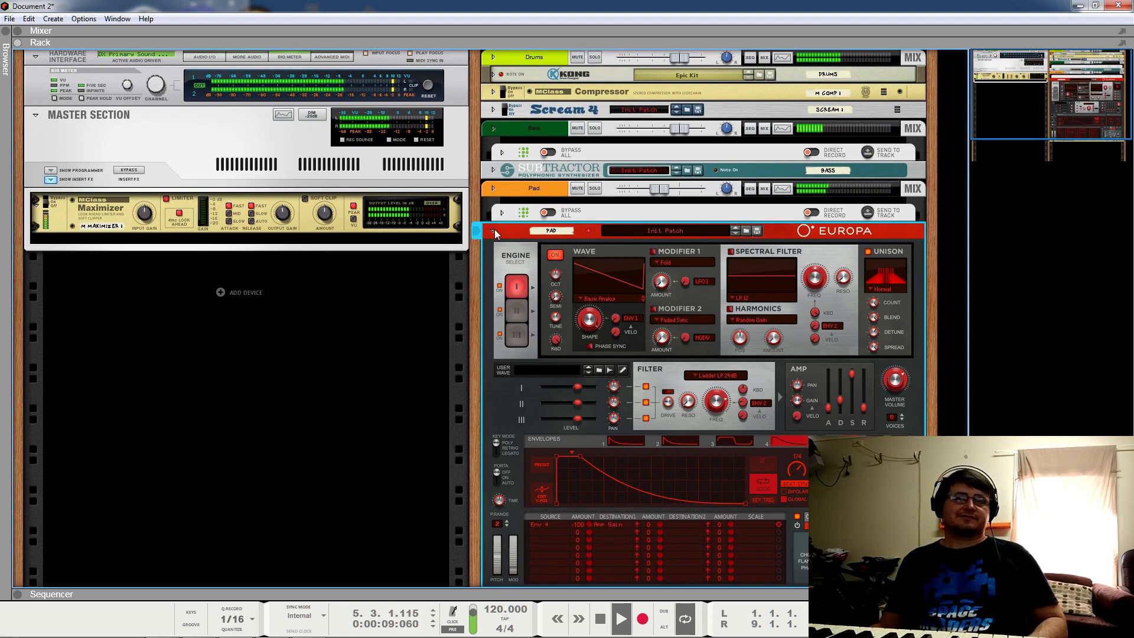
pyautogui.press('space')
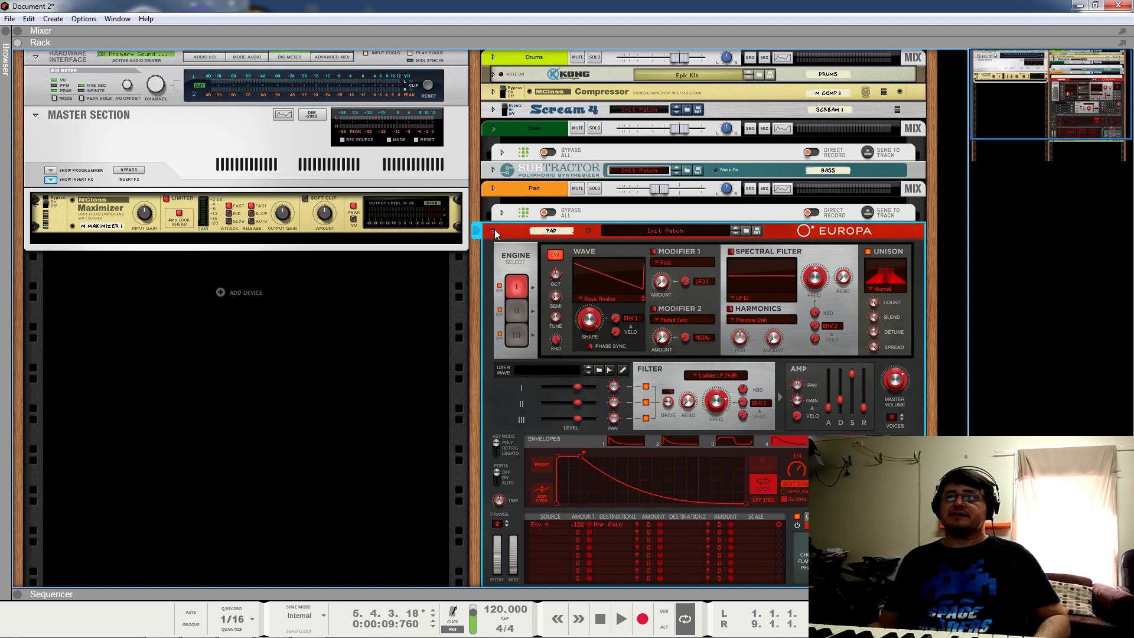
pyautogui.click(493, 231)
pyautogui.click(501, 213)
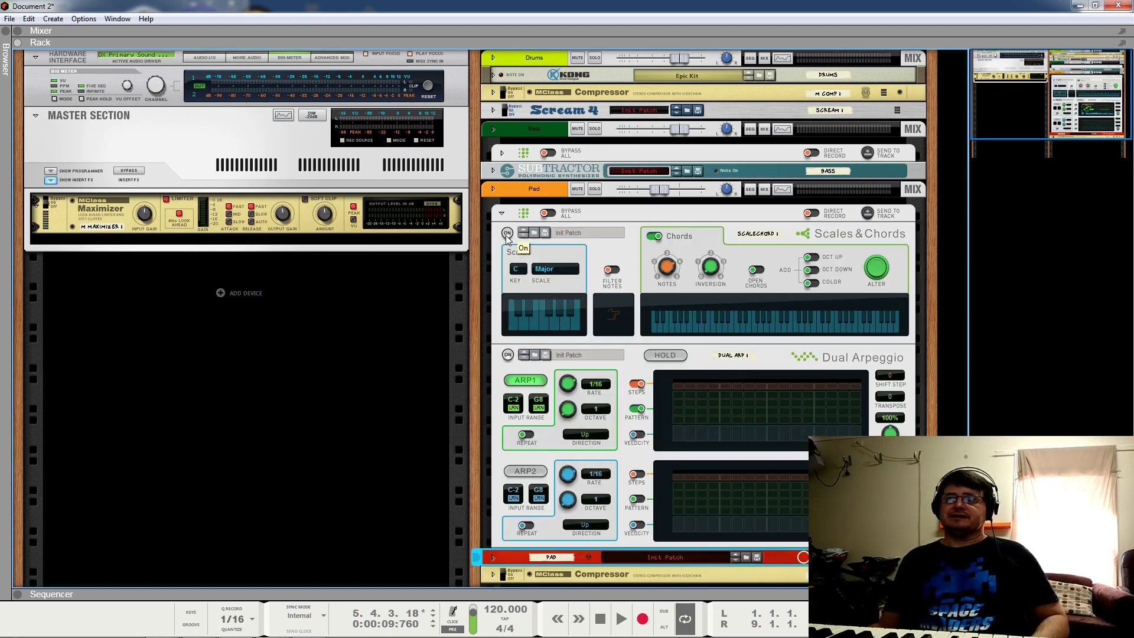
# Step: Switch on the Pad's Scales & Chords player and audition the chords twice
pyautogui.click(507, 233)
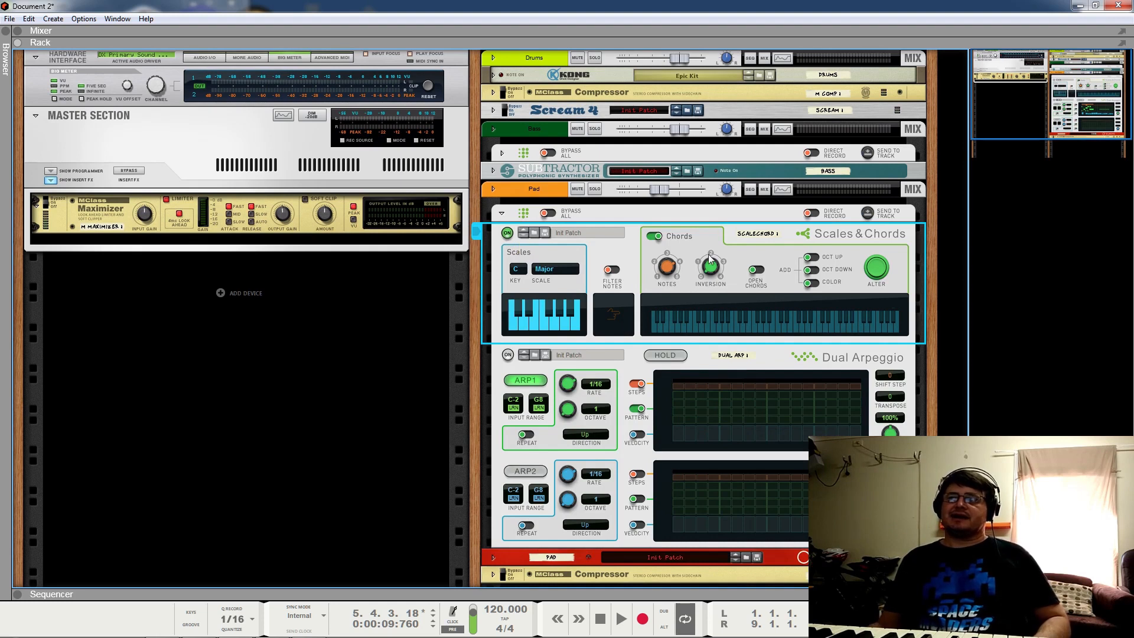
pyautogui.press('space')
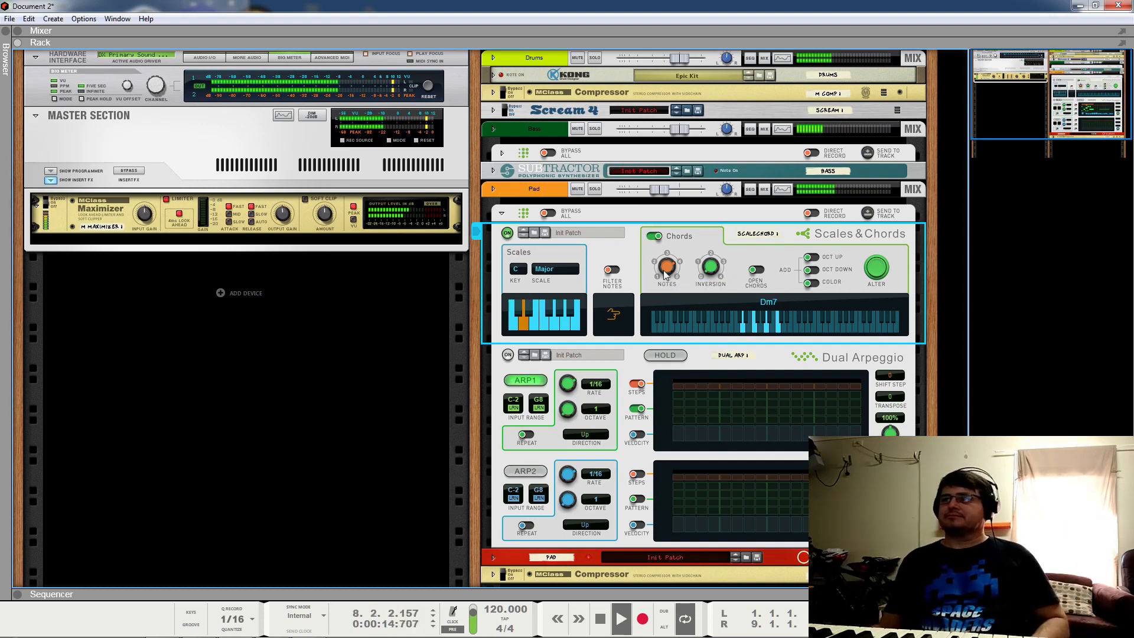
pyautogui.press('space')
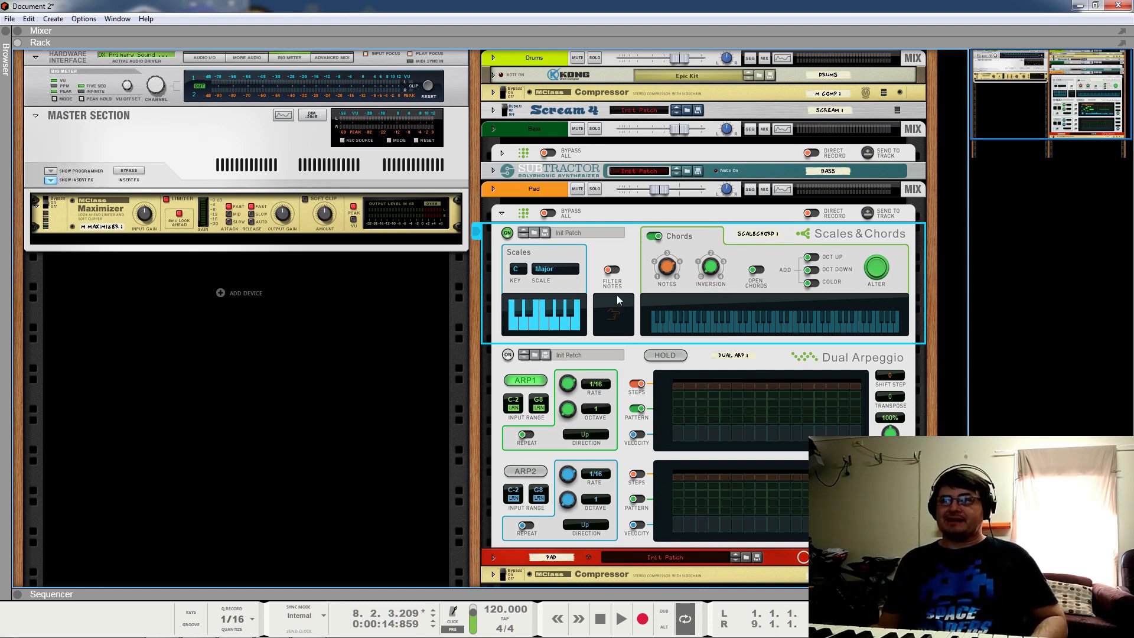
pyautogui.press('space')
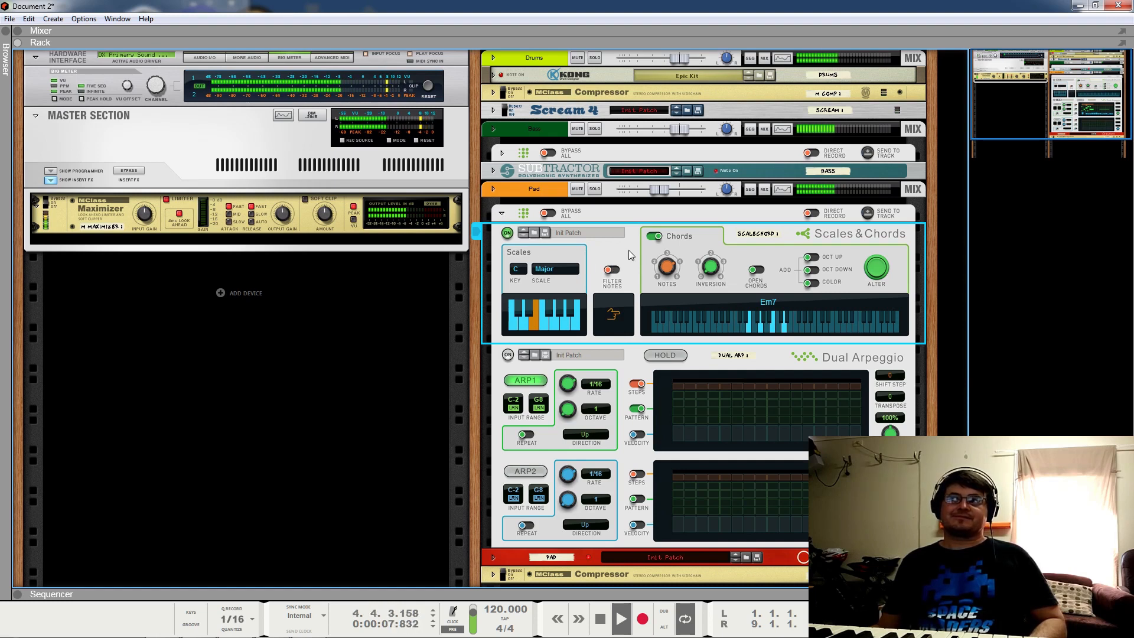
pyautogui.press('space')
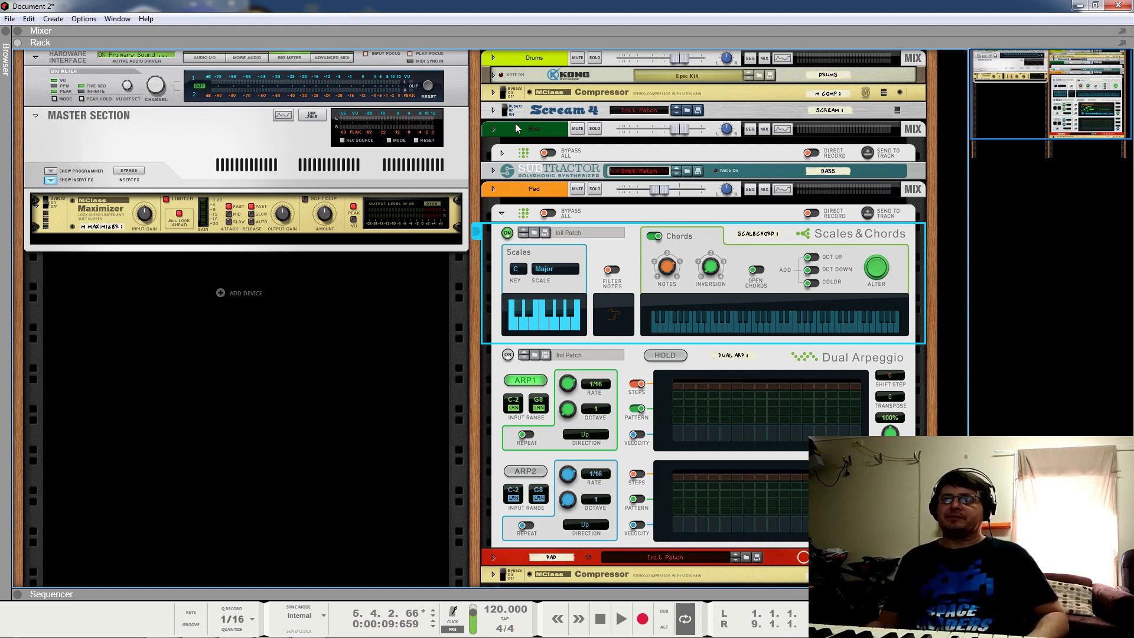
# Step: Select the Dual Arpeggio player, play the arpeggiated chords, and fold the Pad's note players
pyautogui.click(513, 354)
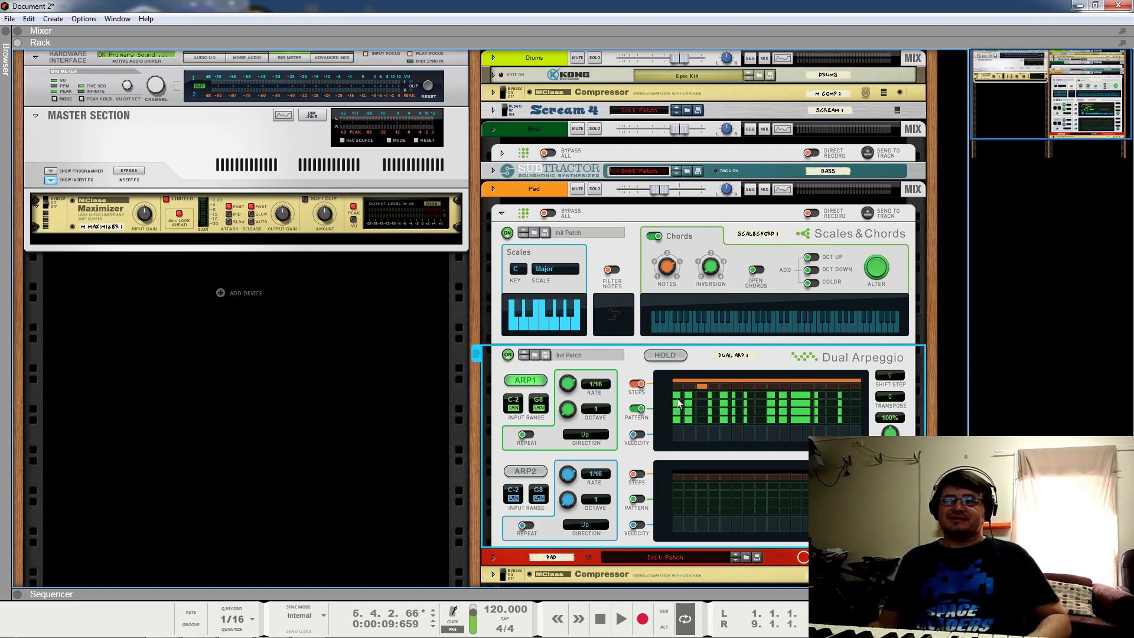
pyautogui.press('space')
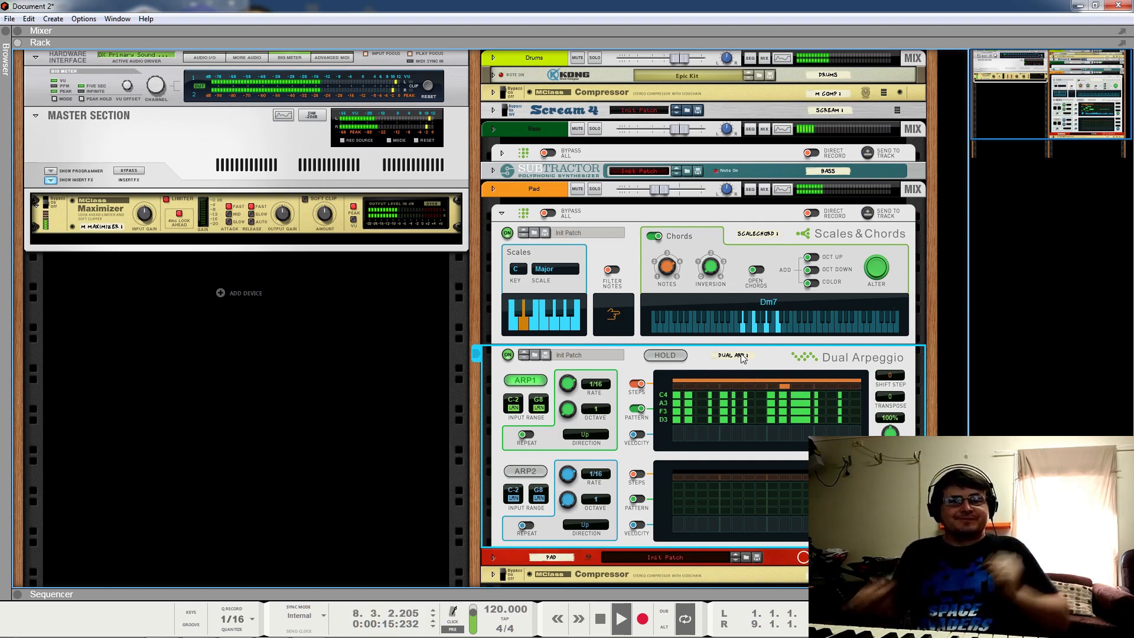
pyautogui.scroll(-3, 512, 140)
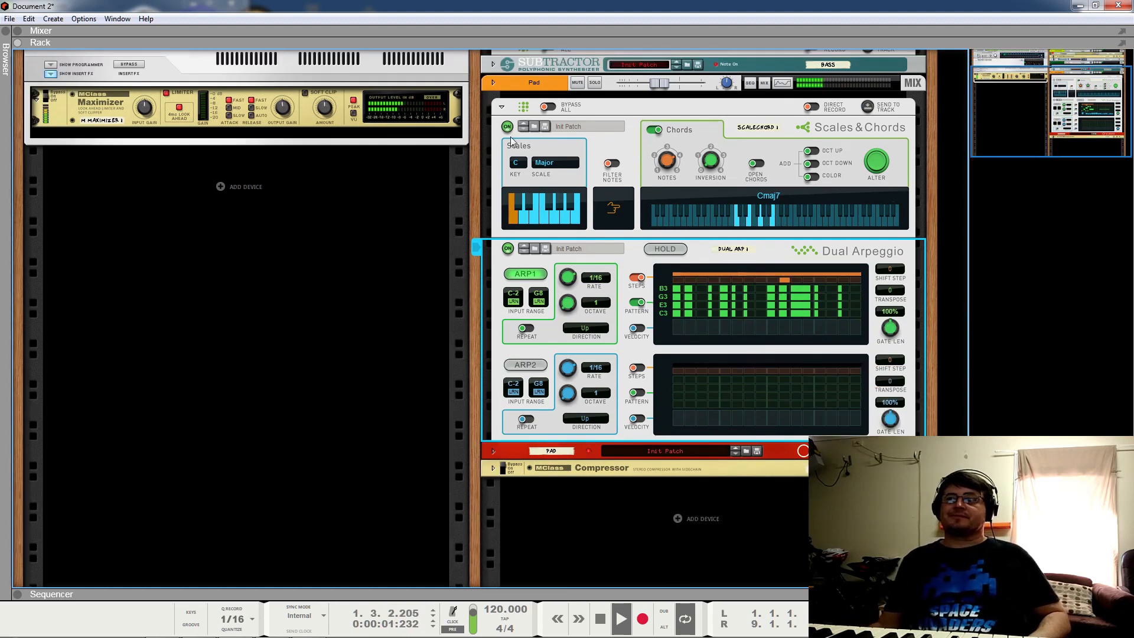
pyautogui.click(502, 107)
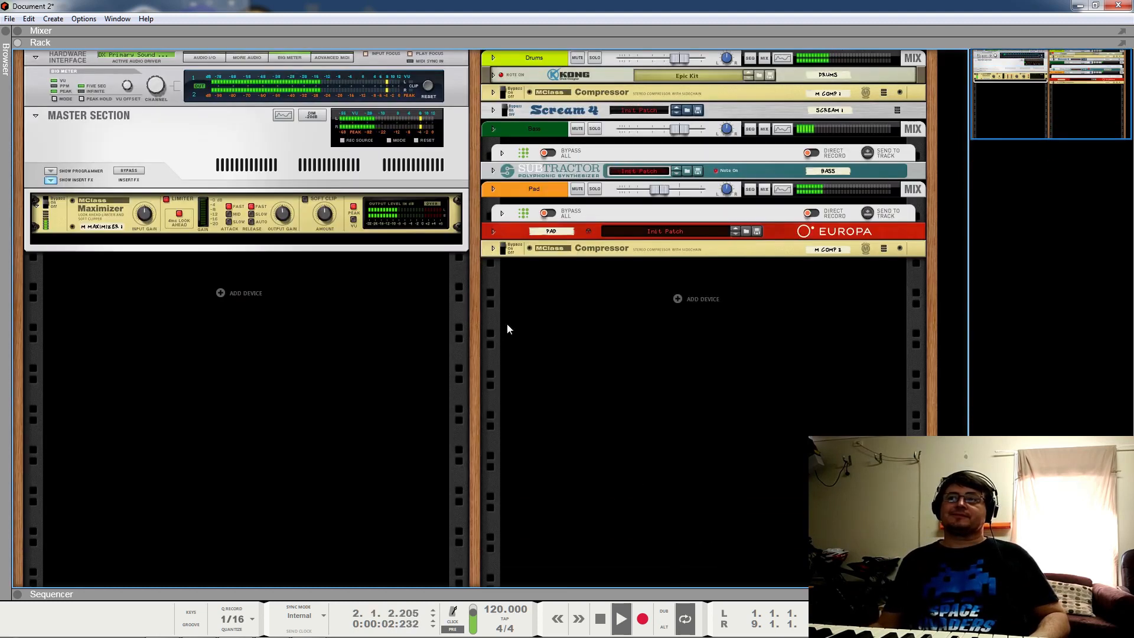
# Step: Set Europa's Envelope 4 amp-gain modulation amount to -50, then fold the synth to its compact strip
pyautogui.click(493, 230)
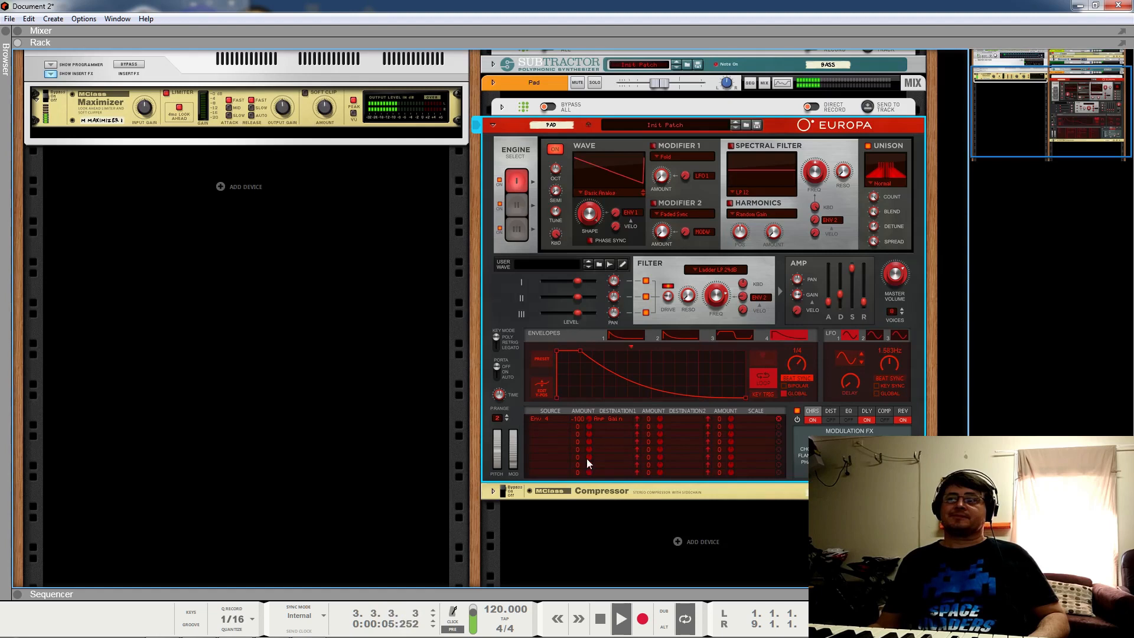
pyautogui.moveTo(591, 418); pyautogui.dragTo(588, 382)
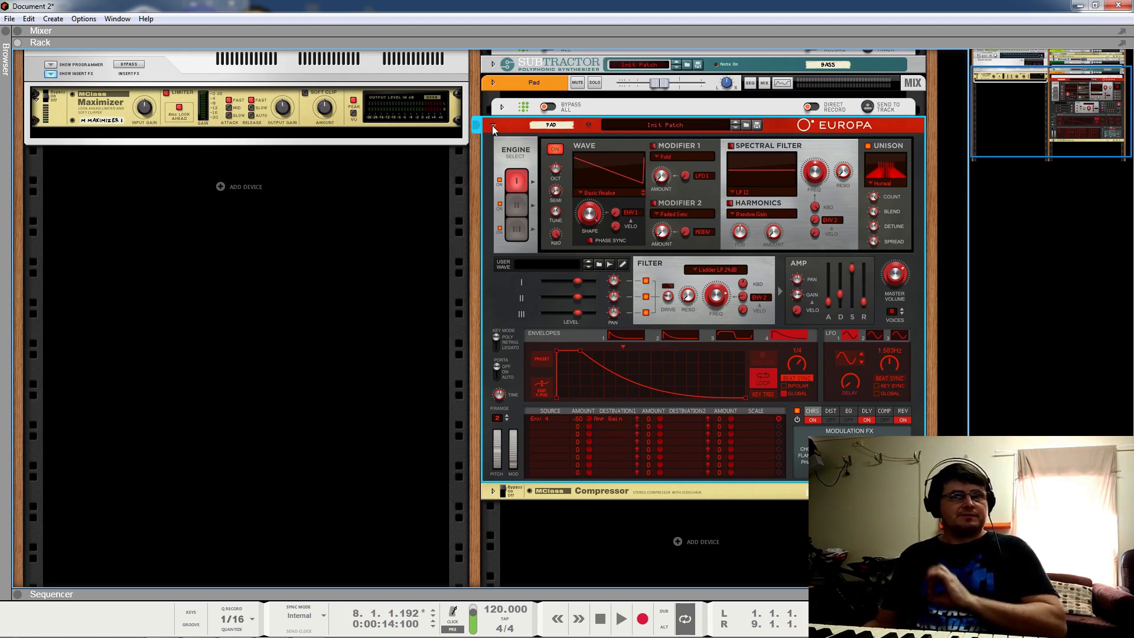
pyautogui.click(494, 127)
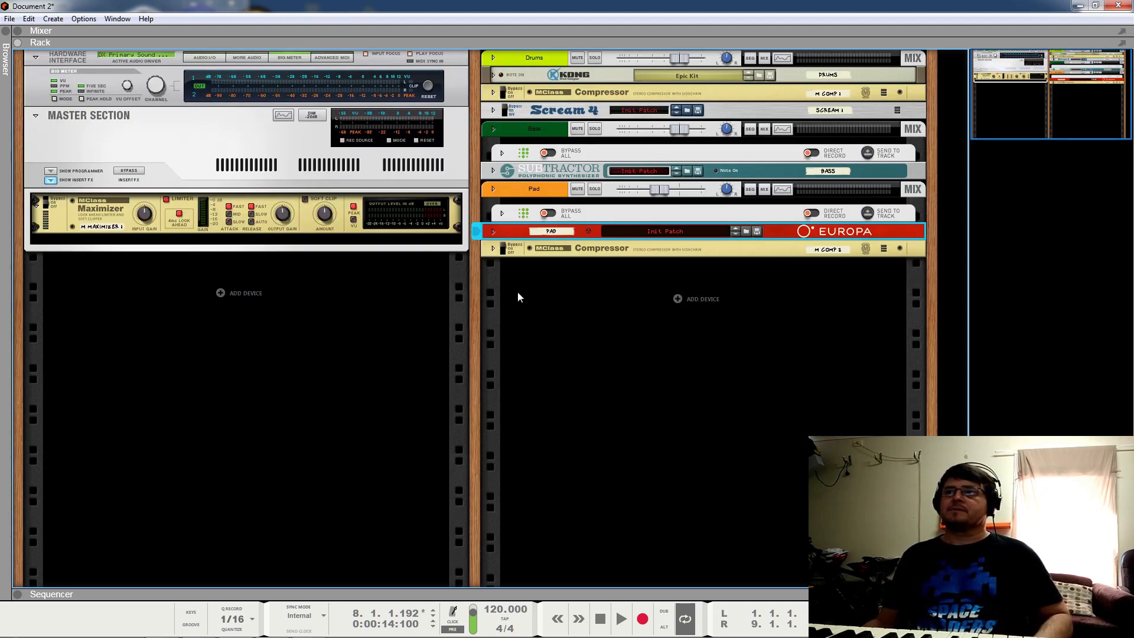
# Step: Unfold the pad compressor M COMP 2, audition it, then fold it back
pyautogui.click(503, 249)
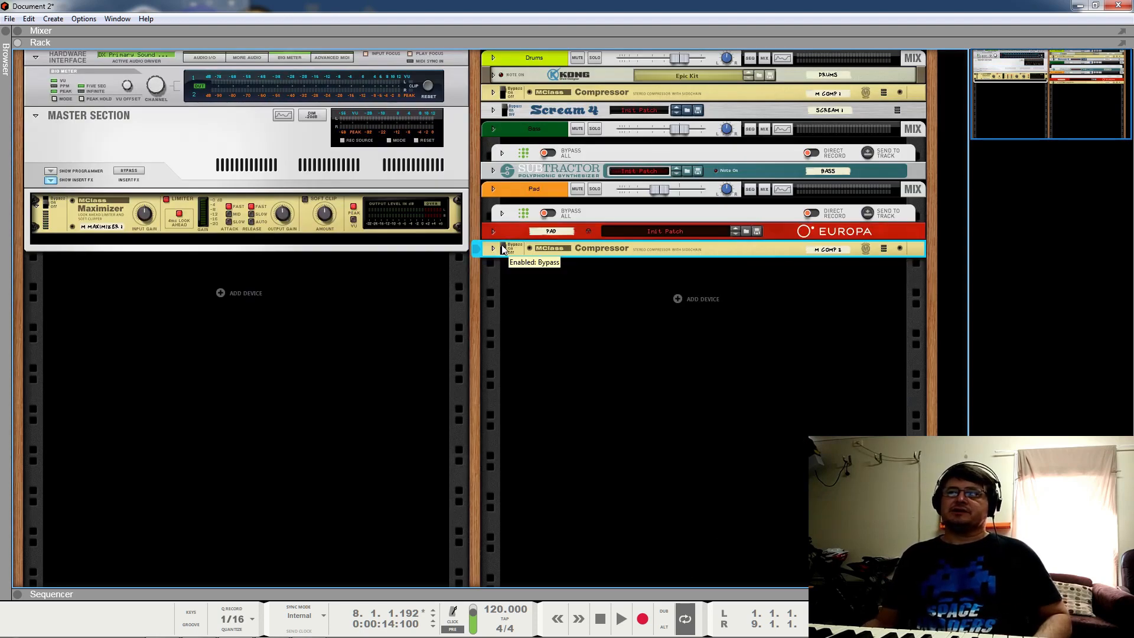
pyautogui.click(494, 249)
pyautogui.press('space')
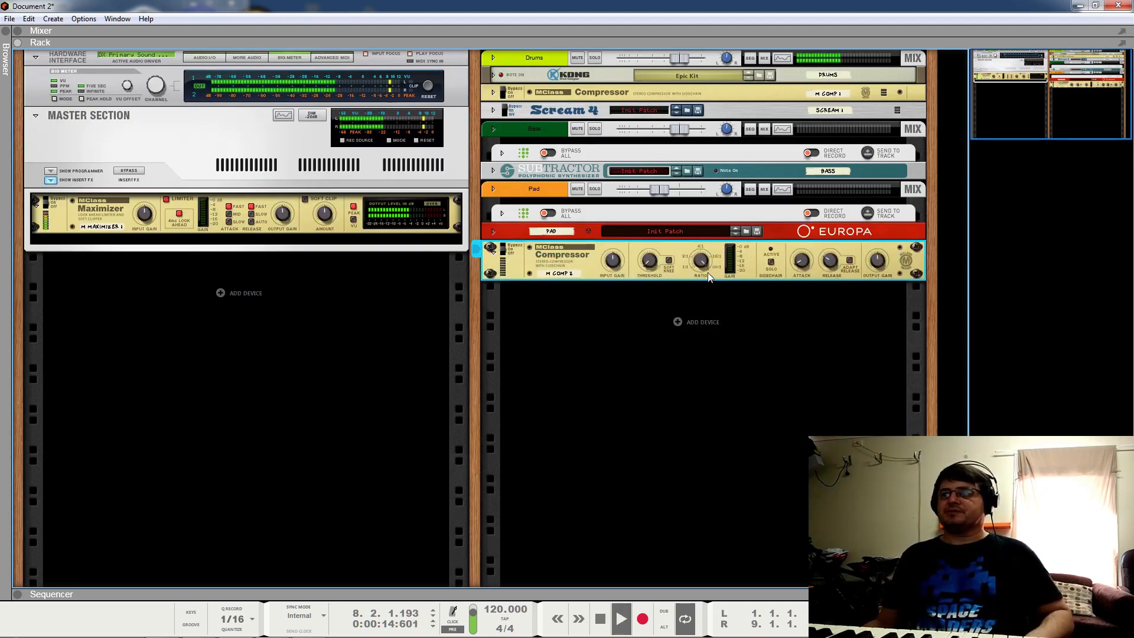
pyautogui.press('space')
pyautogui.moveTo(698, 268)
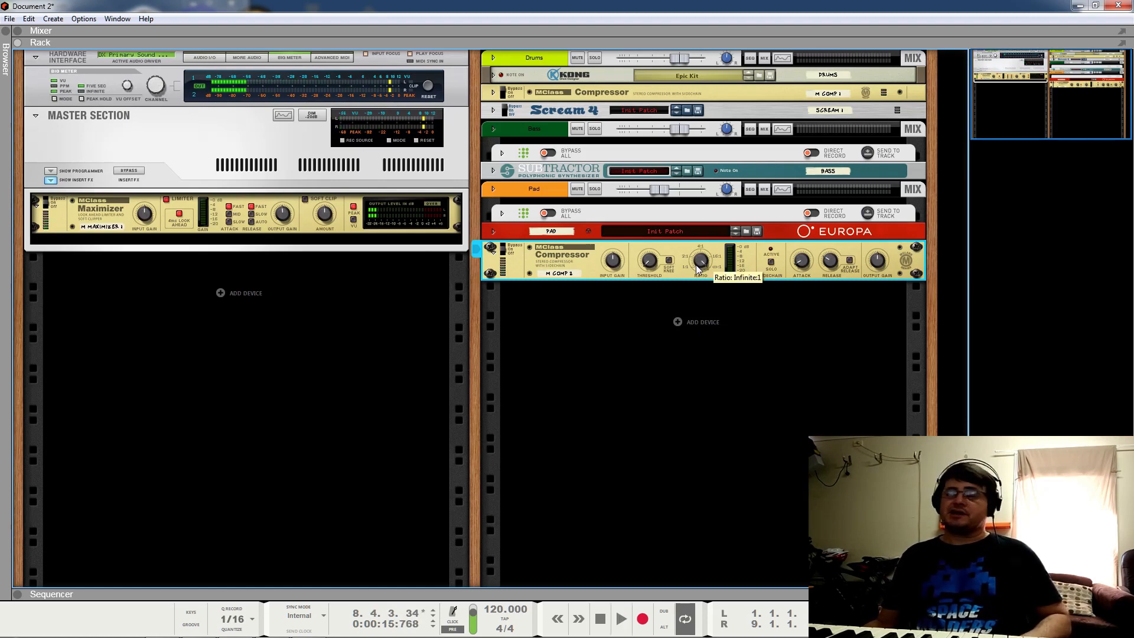
pyautogui.click(495, 253)
pyautogui.click(619, 358)
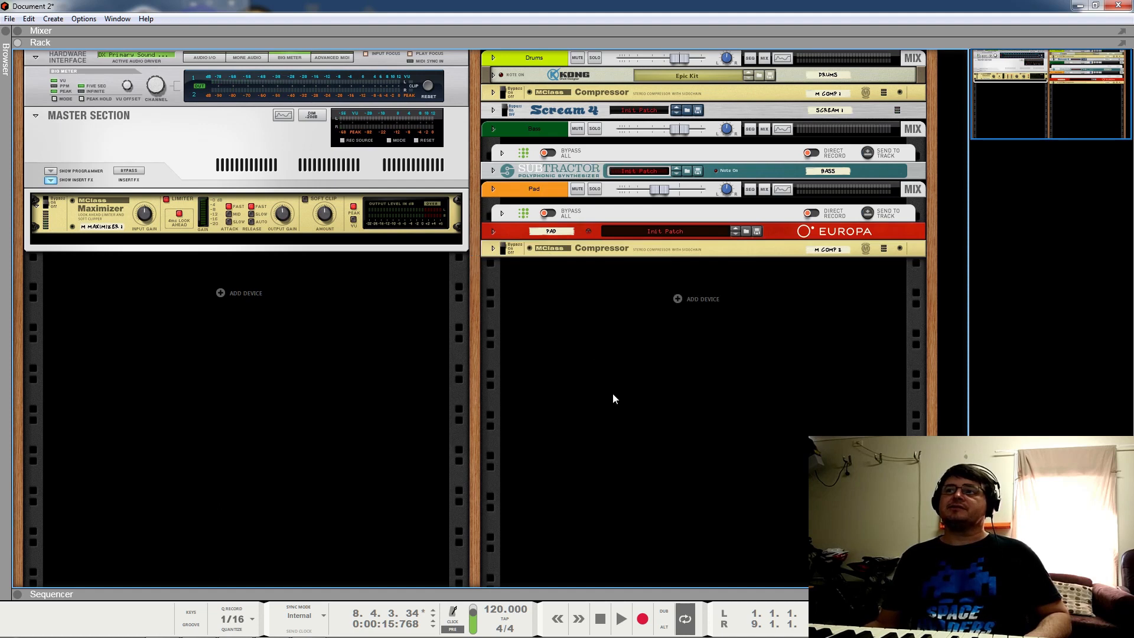
# Step: Unfold drum compressor M COMP 1, solo Drums and audition, then unfold Kong
pyautogui.click(494, 93)
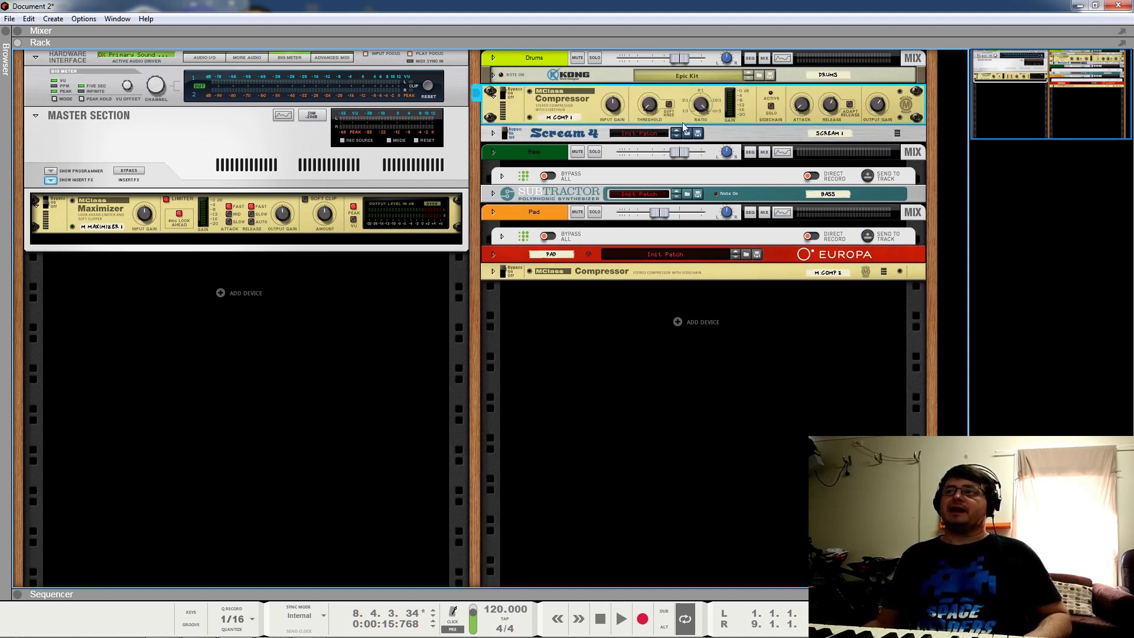
pyautogui.click(594, 58)
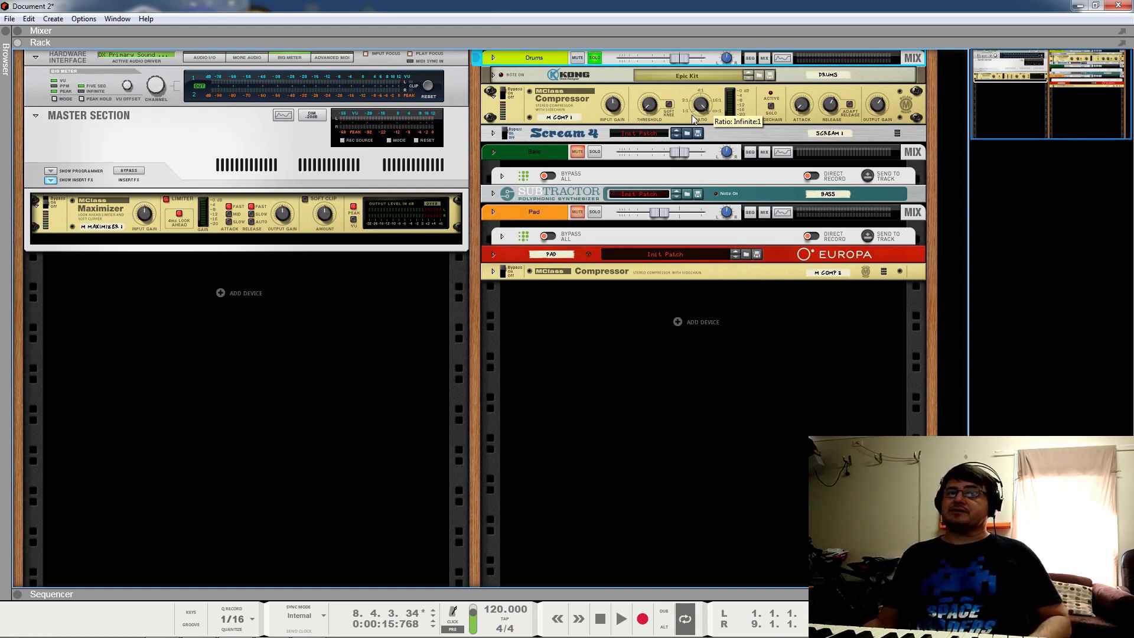
pyautogui.press('space')
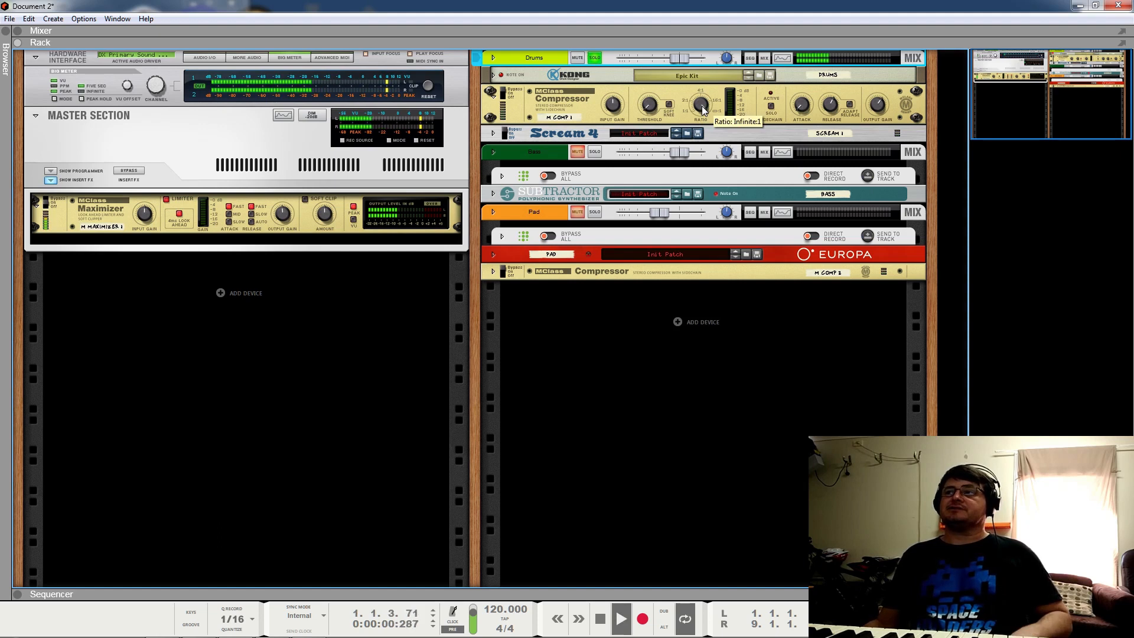
pyautogui.click(507, 96)
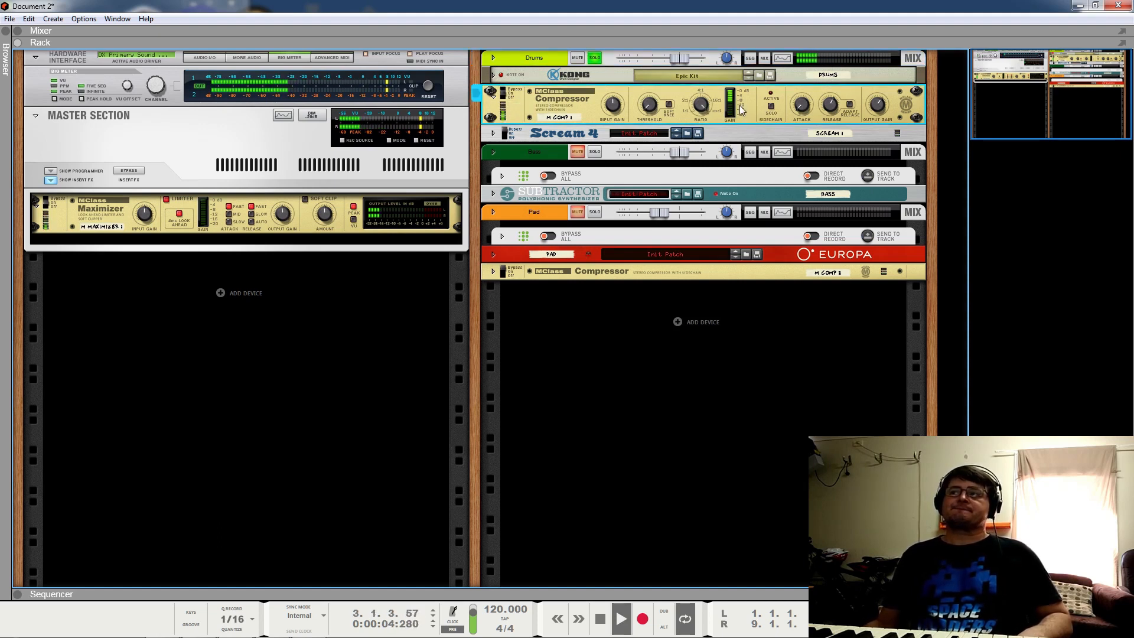
pyautogui.press('space')
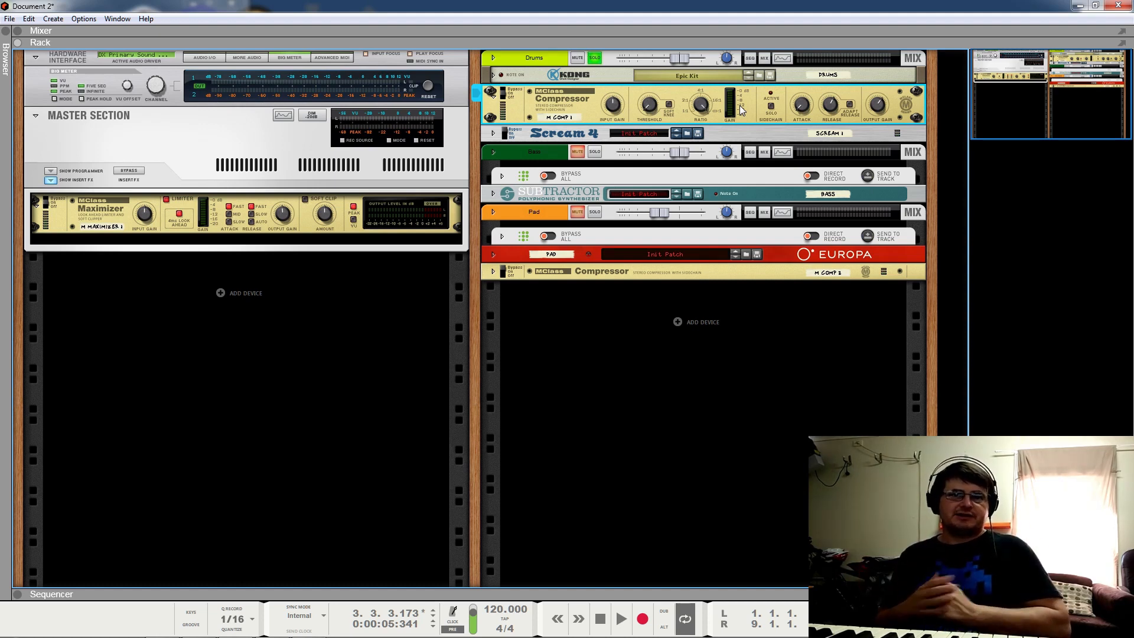
pyautogui.click(494, 76)
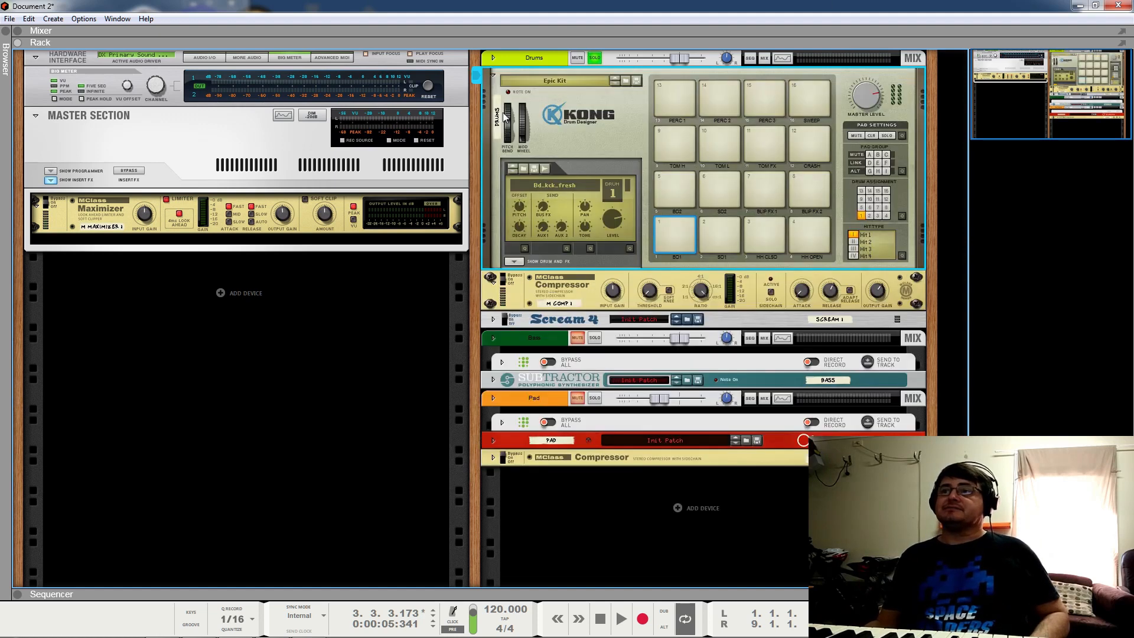
# Step: Swap Kong's bus effect from Parametric EQ to Transient Shaper and resume the loop
pyautogui.click(514, 261)
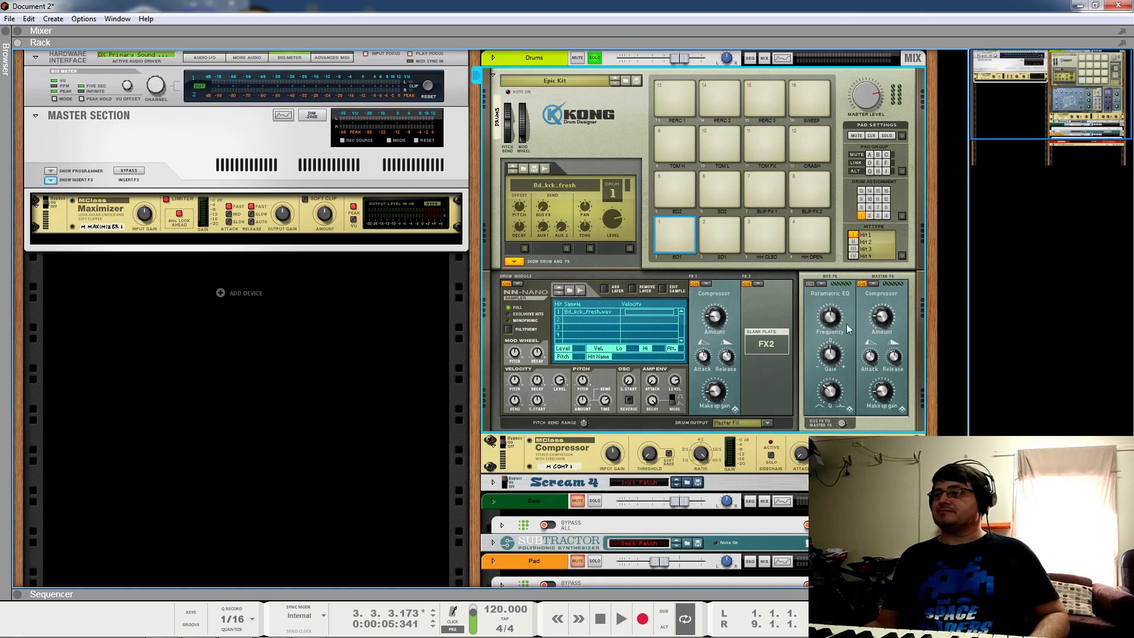
pyautogui.click(824, 285)
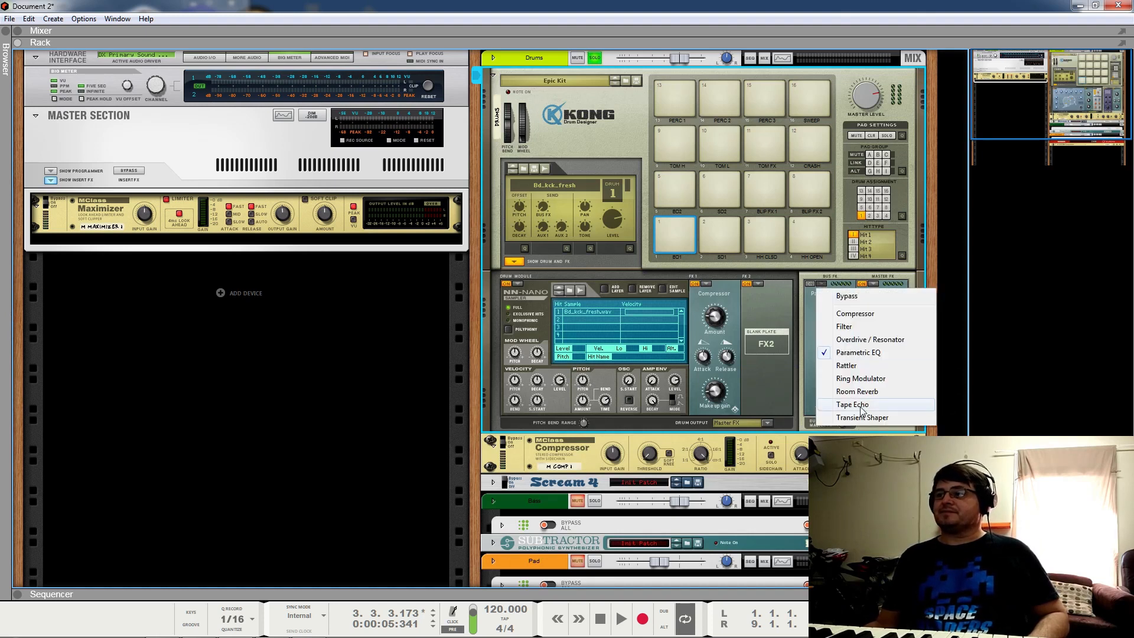
pyautogui.click(850, 484)
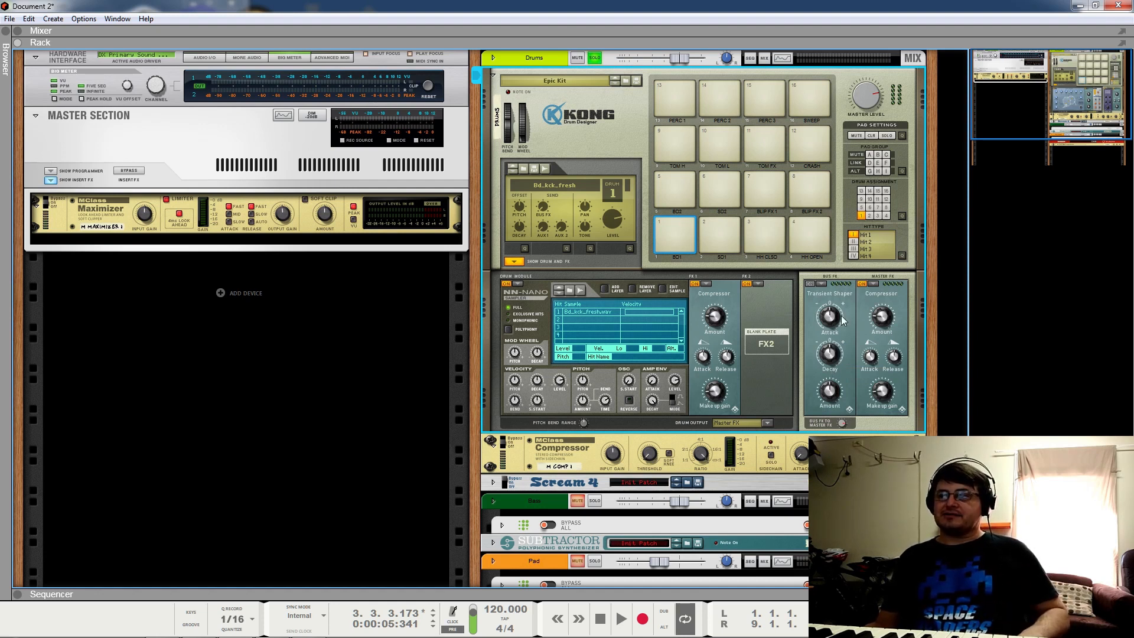
pyautogui.moveTo(843, 320)
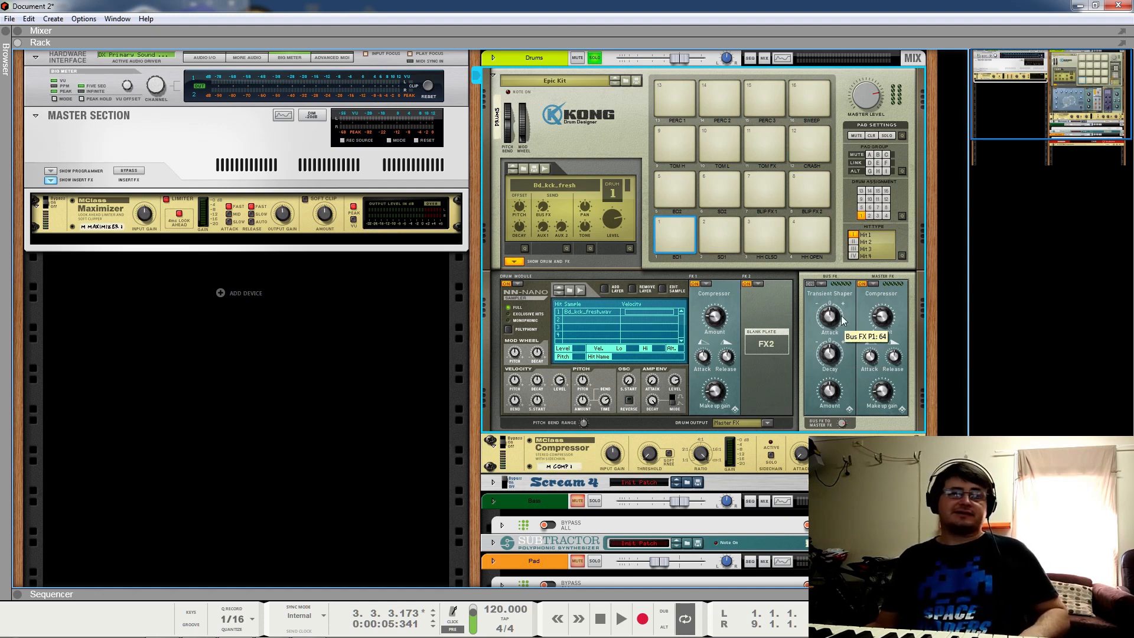
pyautogui.click(524, 263)
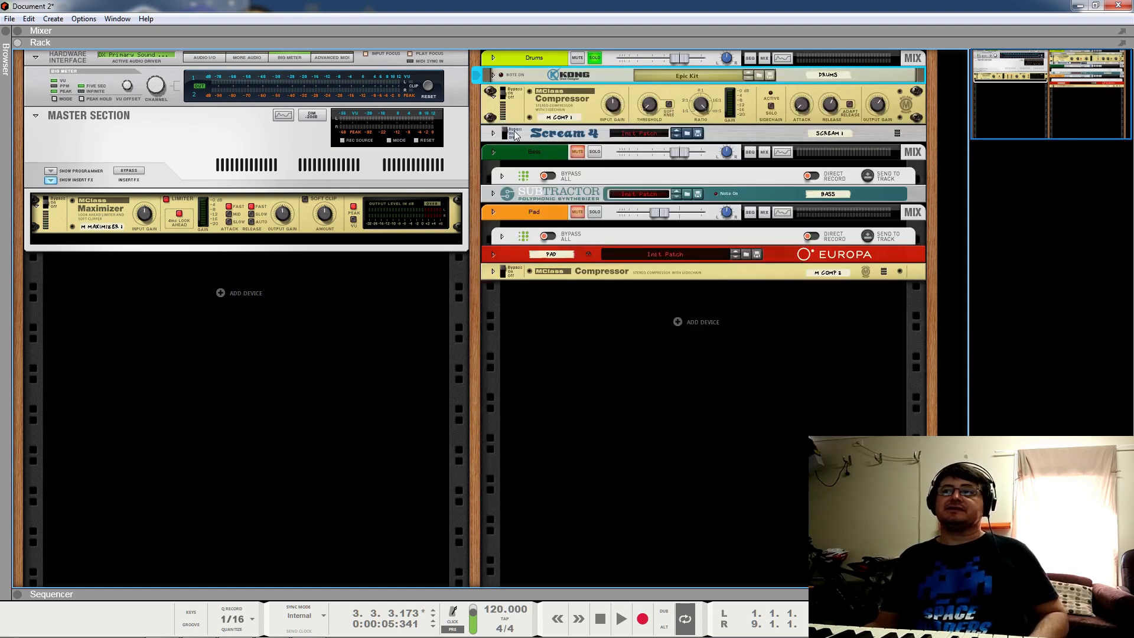
pyautogui.press('space')
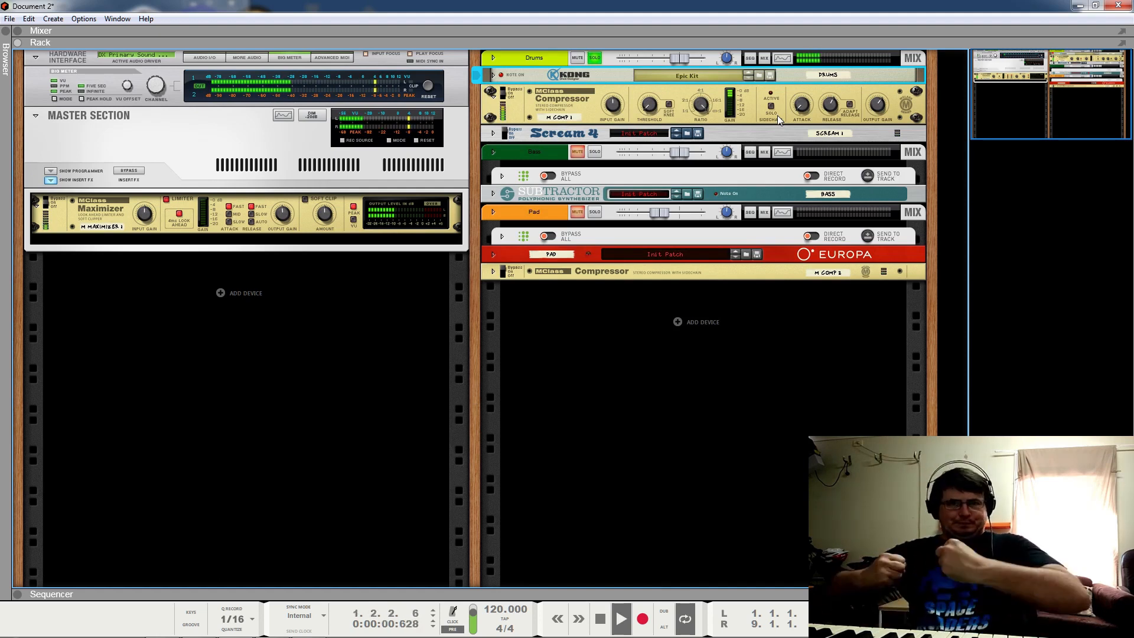
# Step: Set the drum compressor's threshold to -35.4 dB and lengthen its release to about 114 ms
pyautogui.click(803, 93)
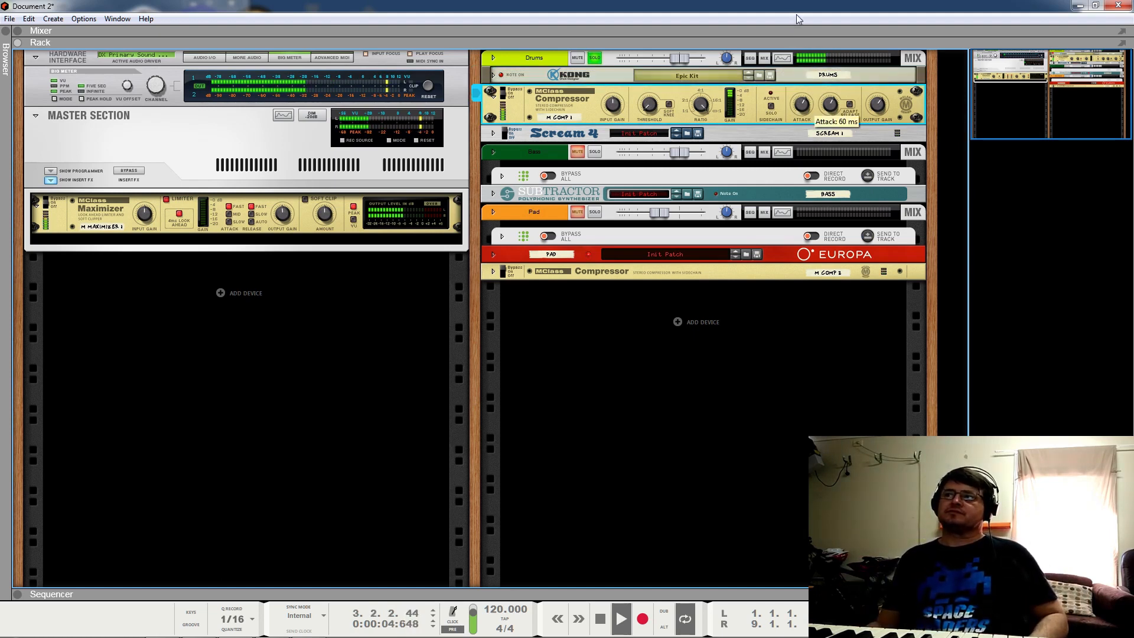
pyautogui.moveTo(839, 100)
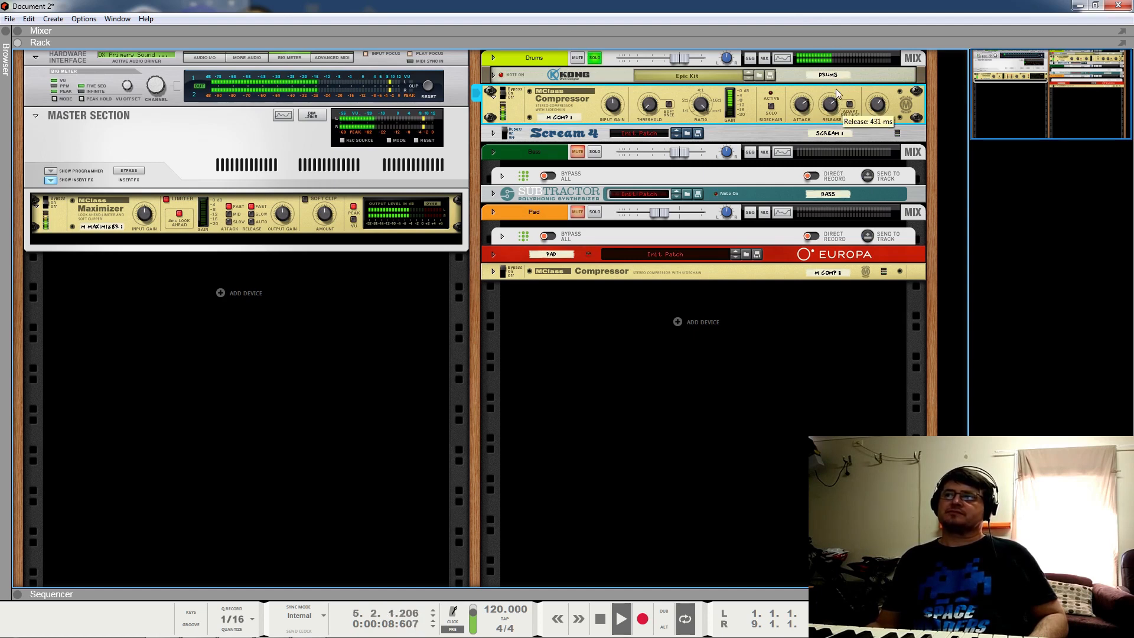
pyautogui.press('space')
pyautogui.moveTo(712, 112)
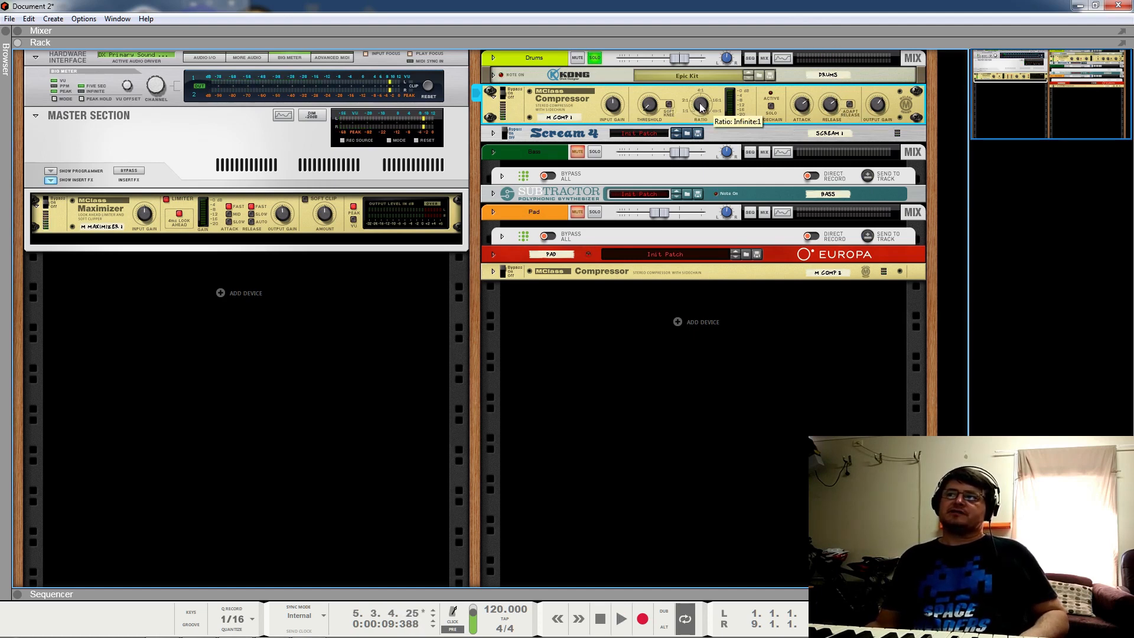
pyautogui.moveTo(652, 111)
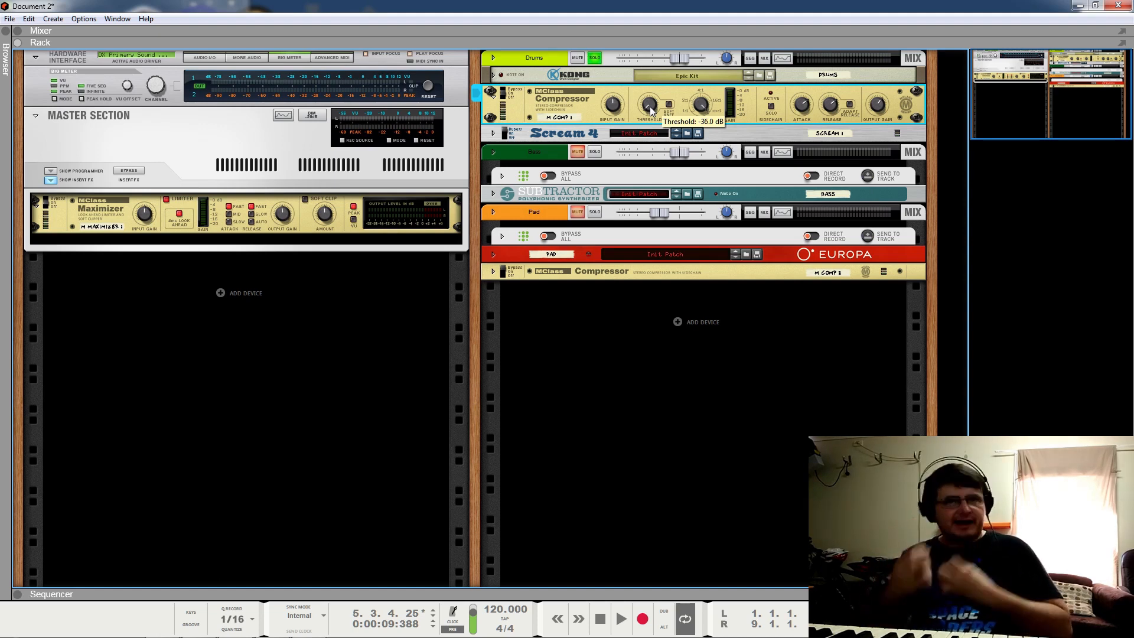
pyautogui.press('space')
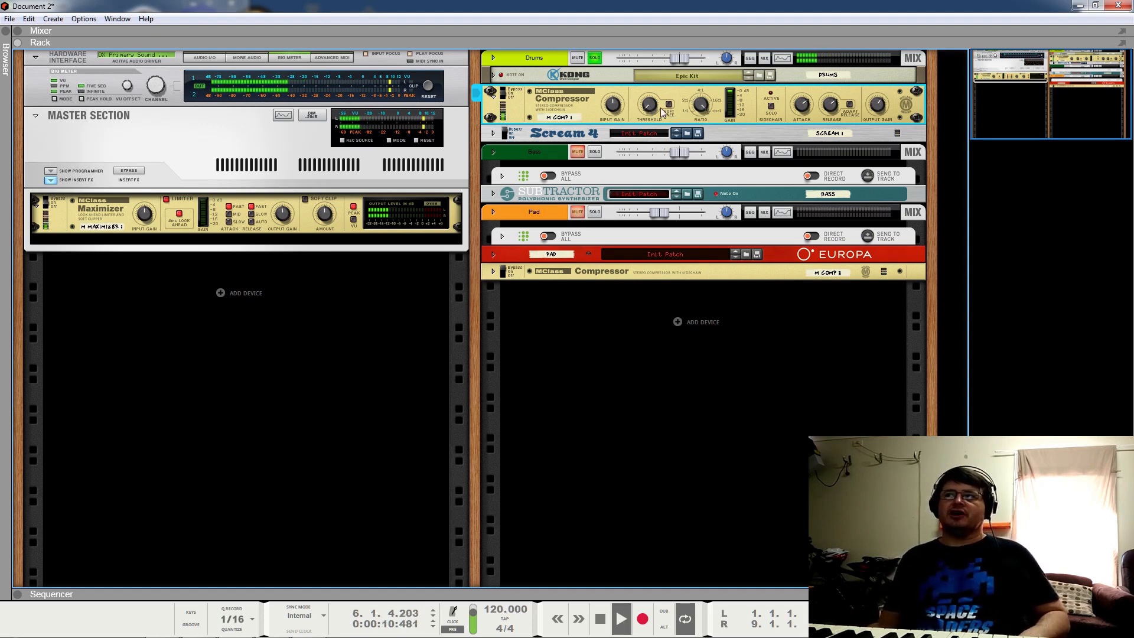
pyautogui.moveTo(650, 106)
pyautogui.mouseDown()
pyautogui.moveTo(651, 91)
pyautogui.moveTo(661, 122)
pyautogui.mouseUp()
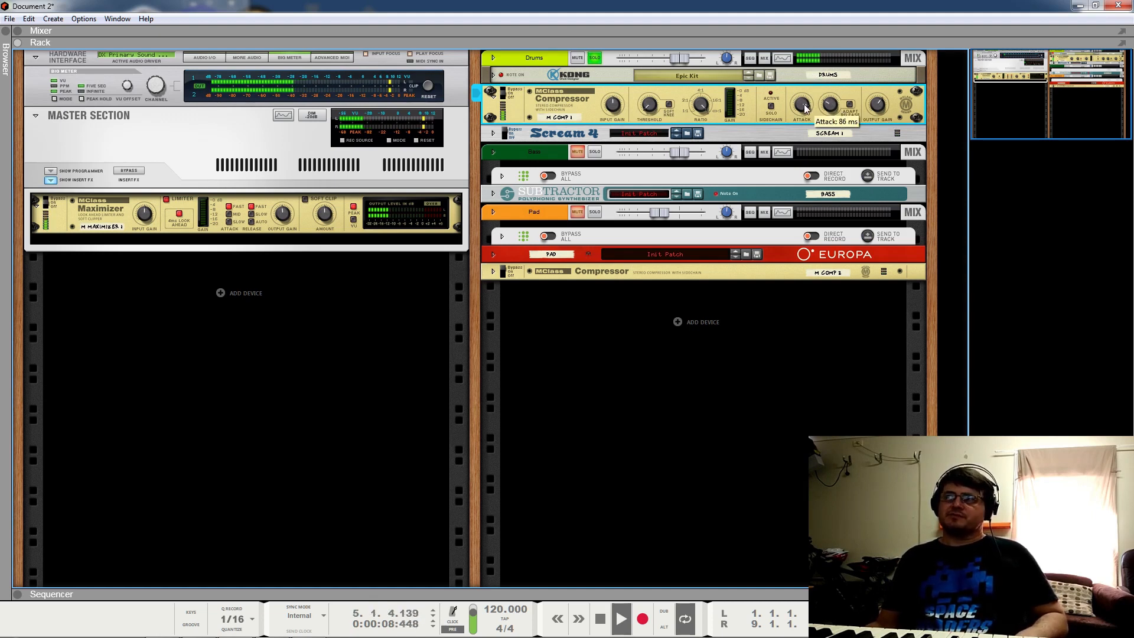
pyautogui.moveTo(840, 137); pyautogui.dragTo(835, 121)
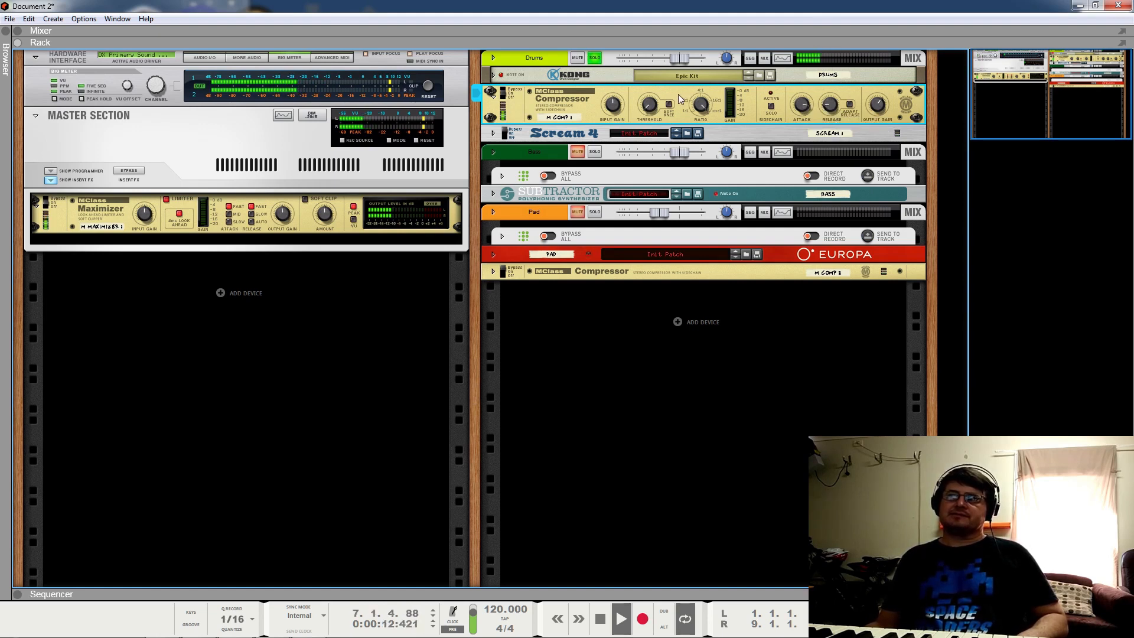
pyautogui.click(514, 90)
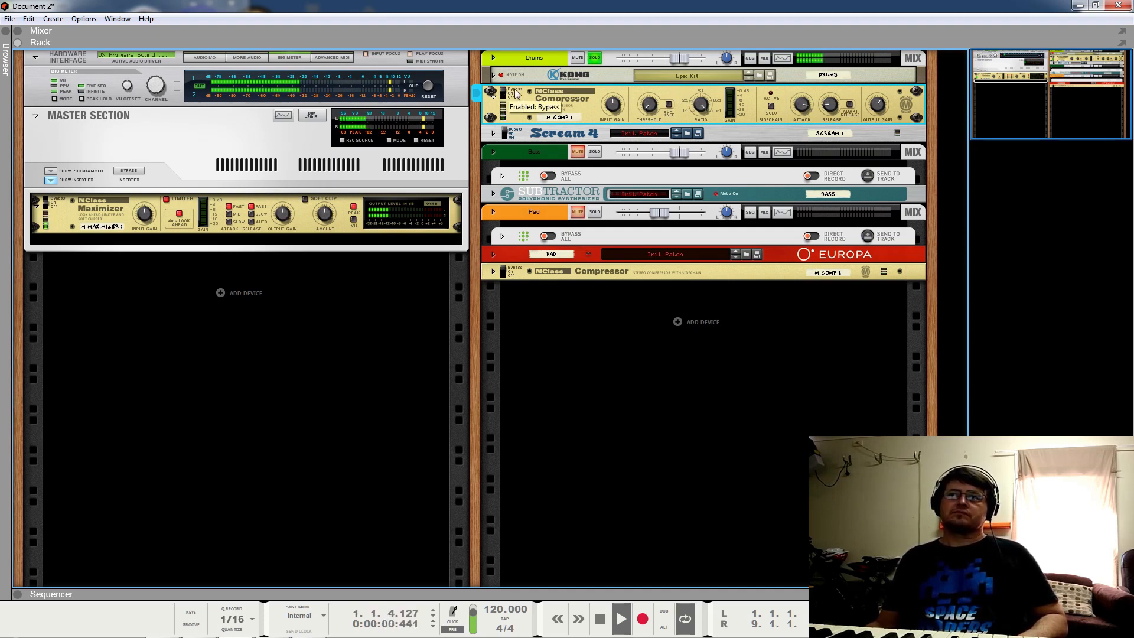
pyautogui.click(514, 94)
pyautogui.press('space')
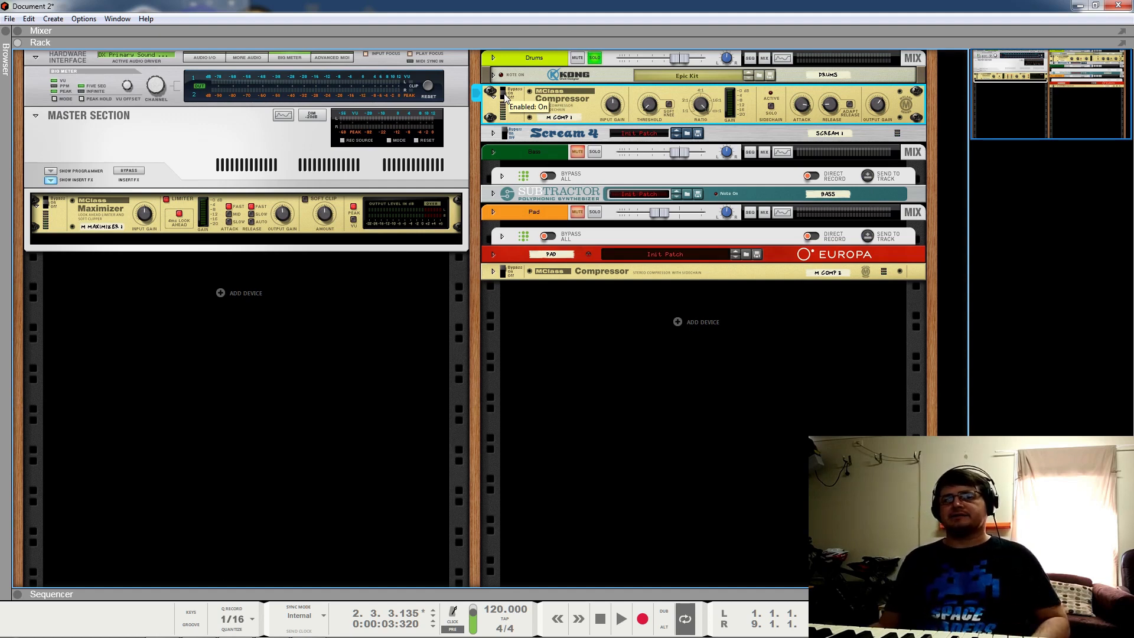
pyautogui.press('space')
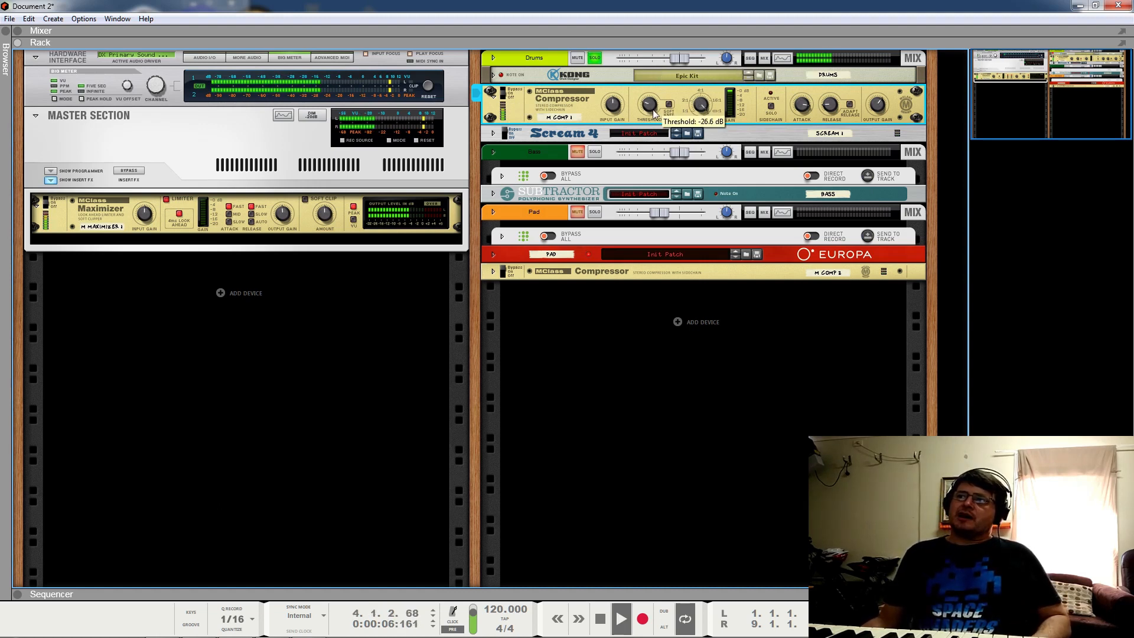
pyautogui.moveTo(652, 116); pyautogui.dragTo(721, 219)
pyautogui.moveTo(650, 106); pyautogui.dragTo(526, 87)
pyautogui.click(512, 90)
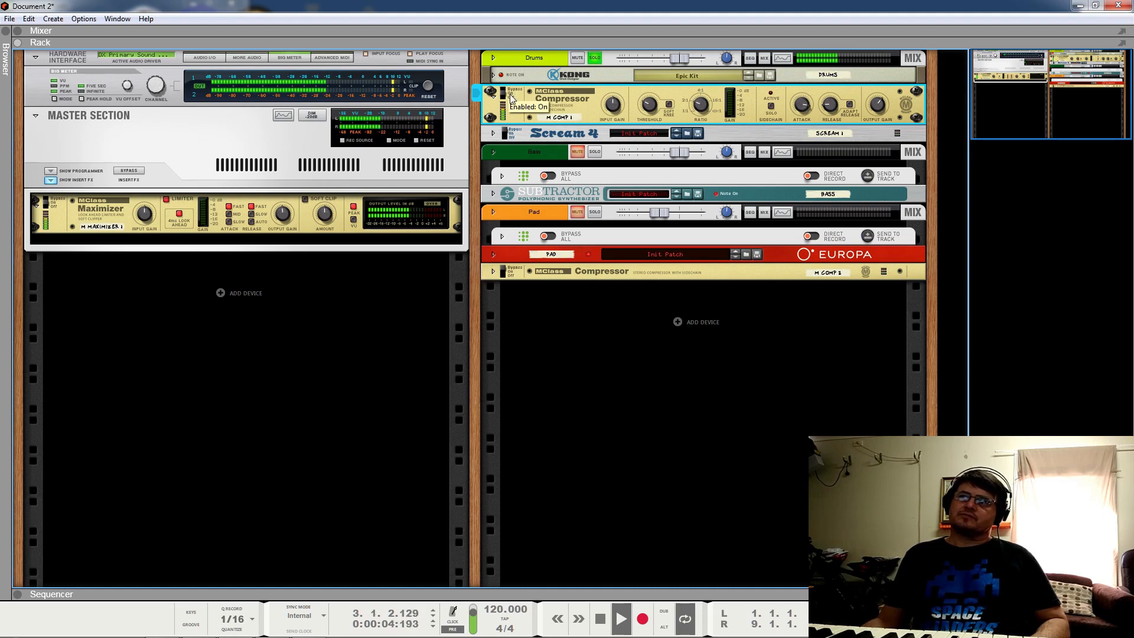
pyautogui.press('space')
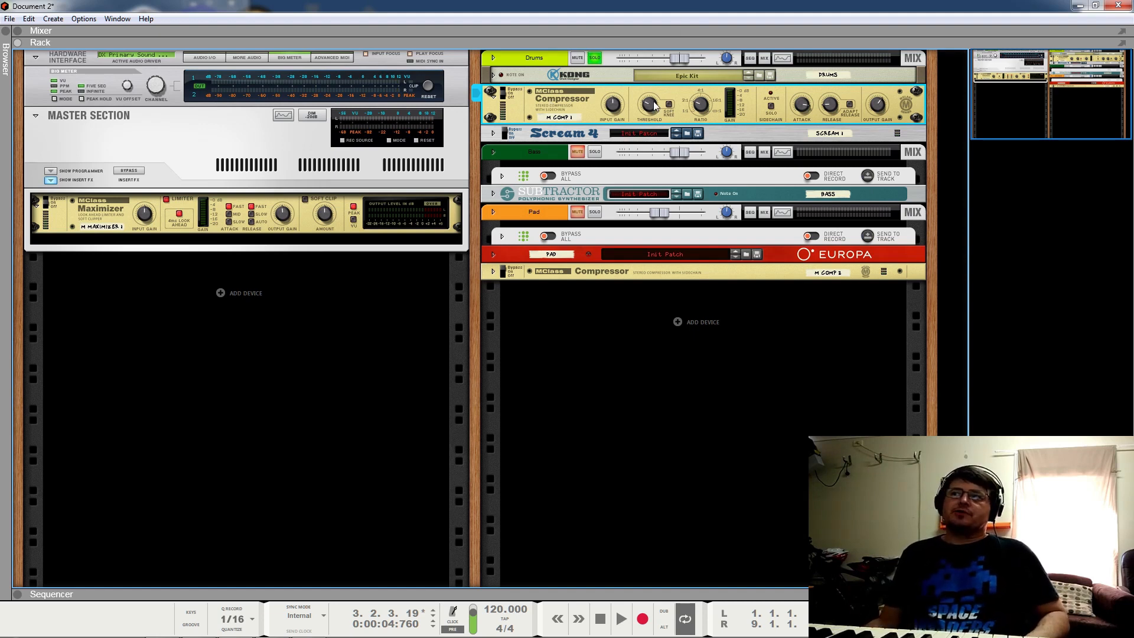
pyautogui.moveTo(704, 110)
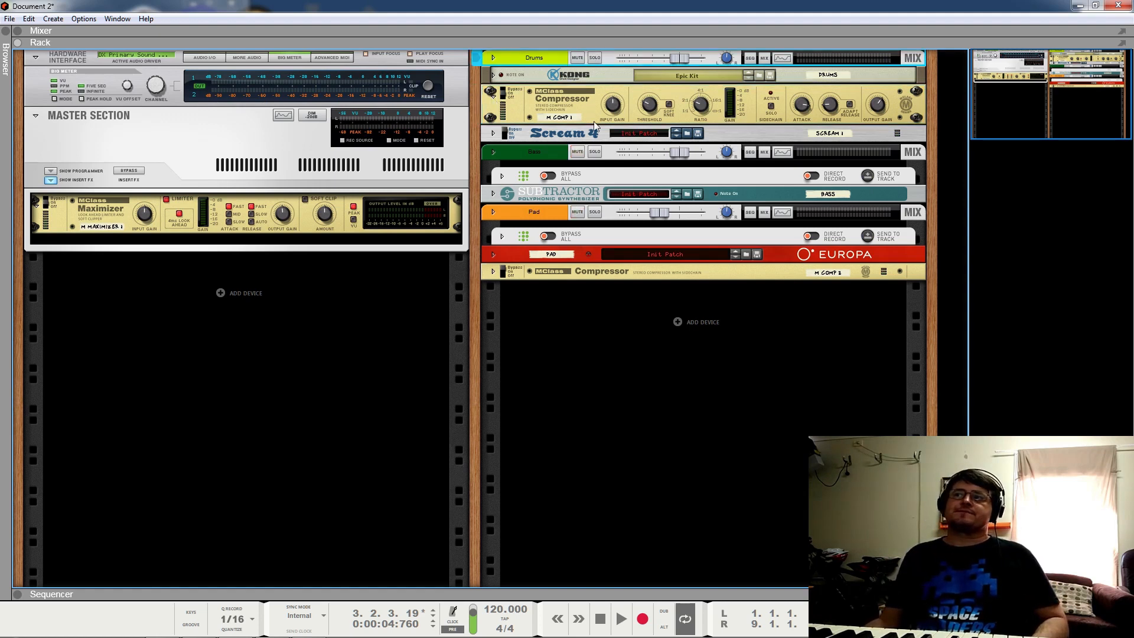
# Step: Play the loop, dismiss the Subtractor's context menu without adding an effect, and unfold Scream 4
pyautogui.press('space')
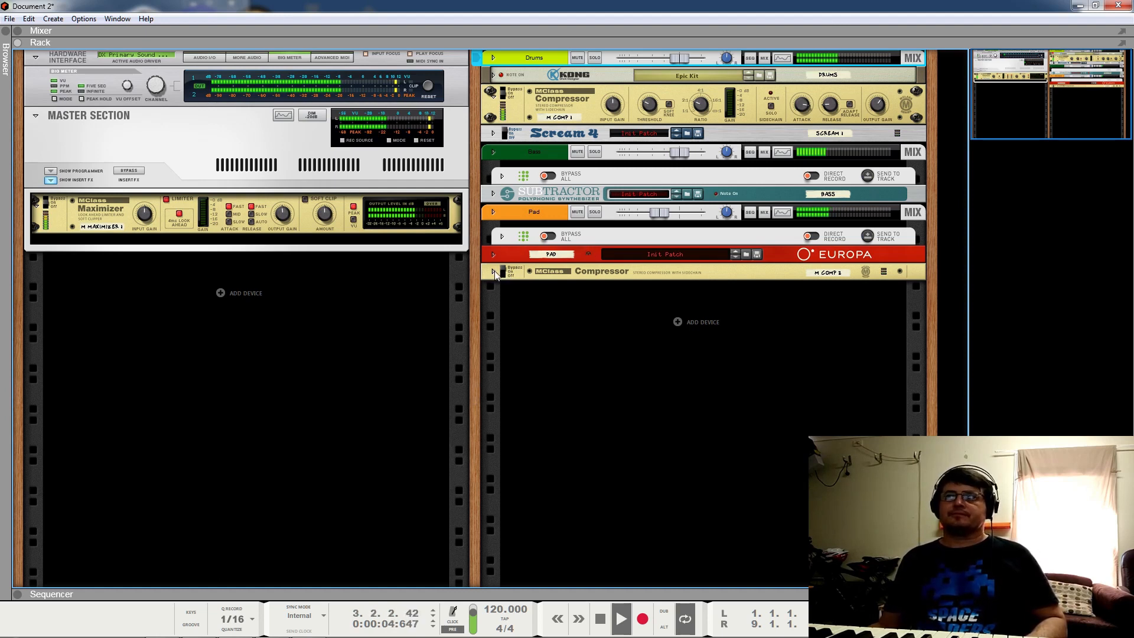
pyautogui.rightClick(538, 196)
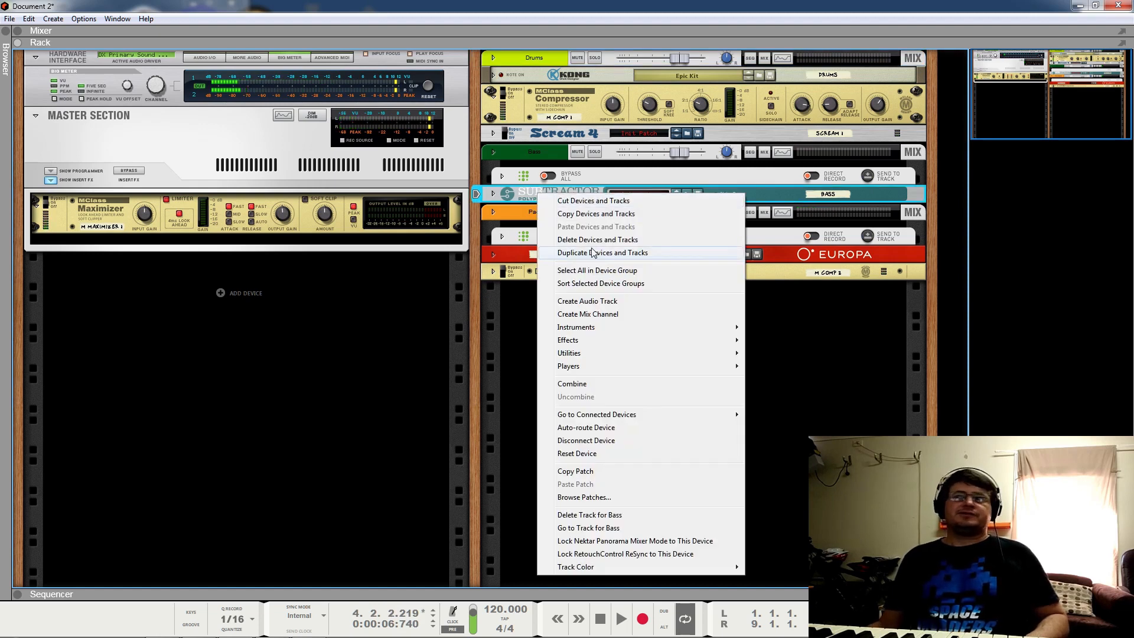
pyautogui.moveTo(642, 339)
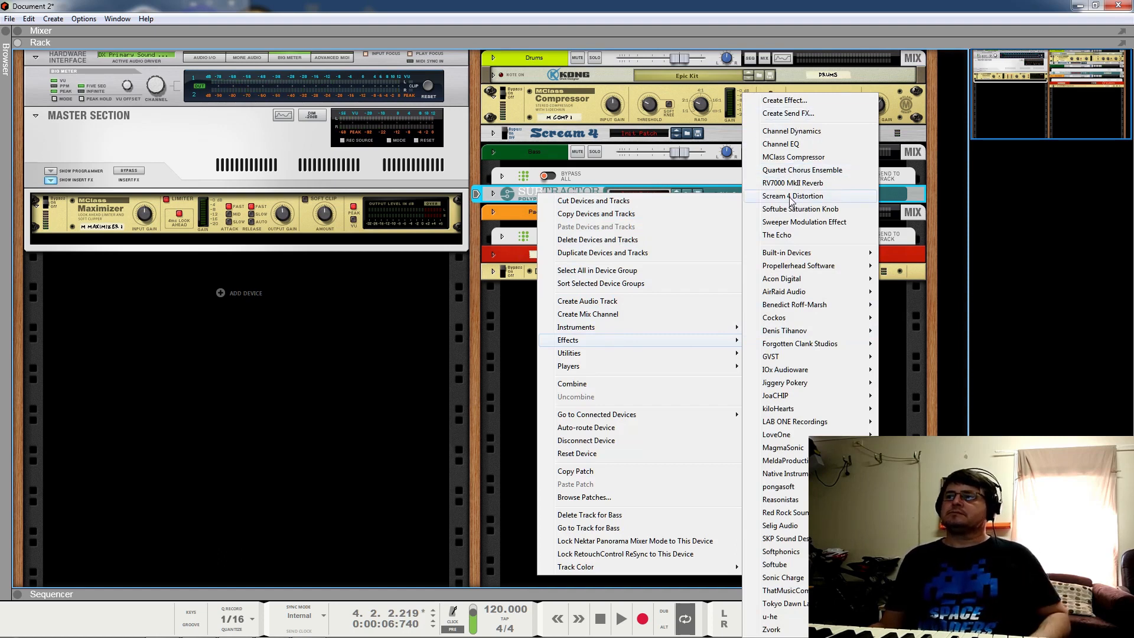
pyautogui.click(520, 136)
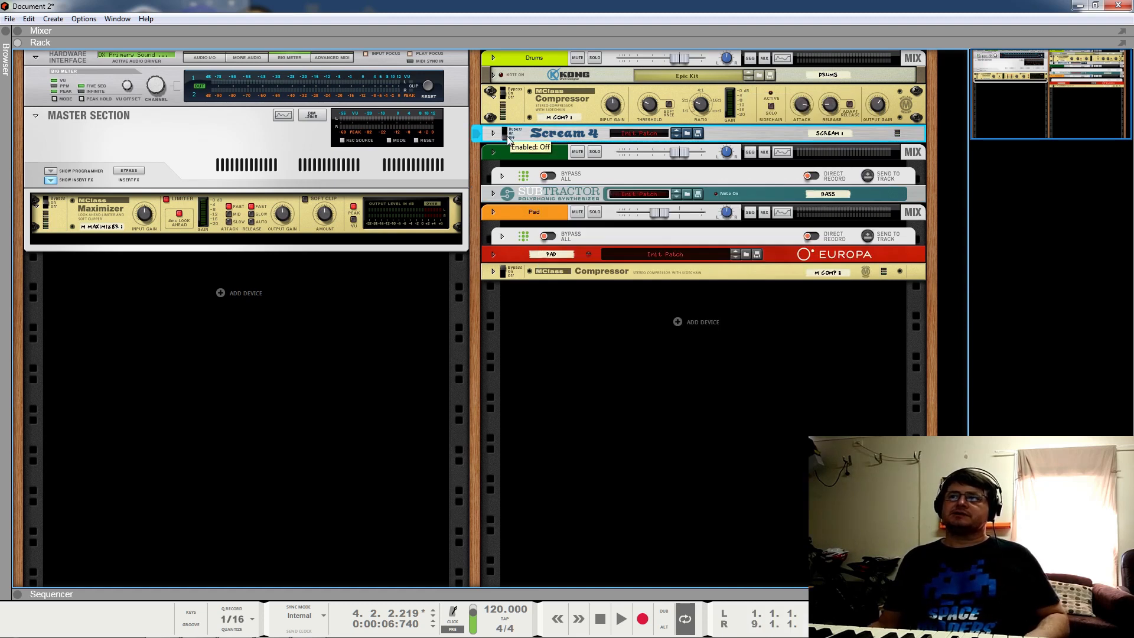
pyautogui.press('space')
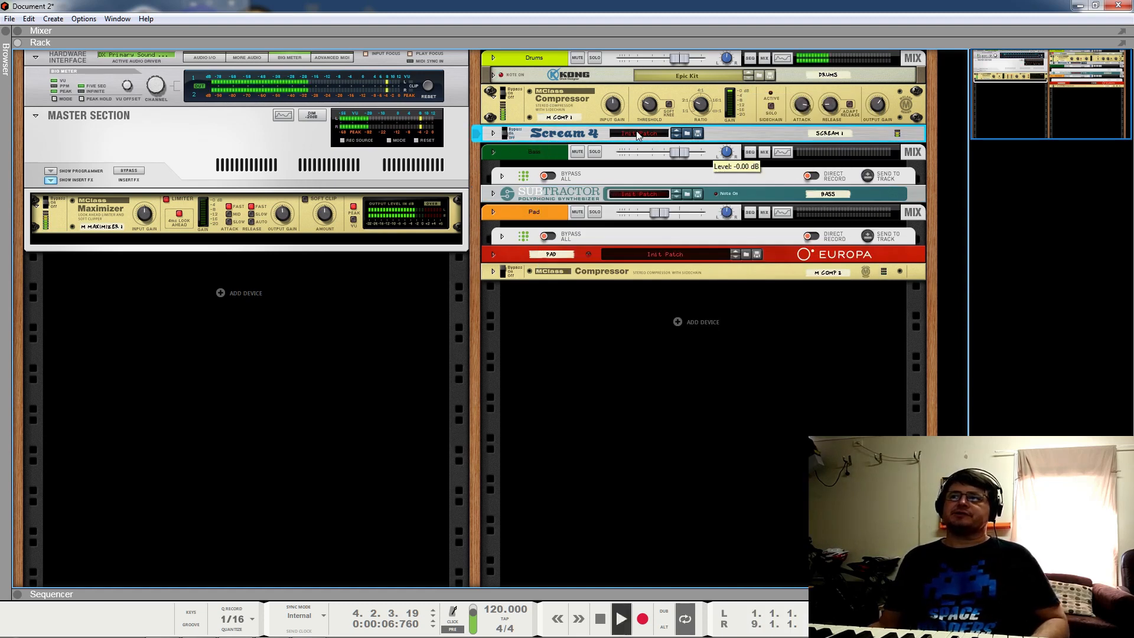
pyautogui.click(493, 133)
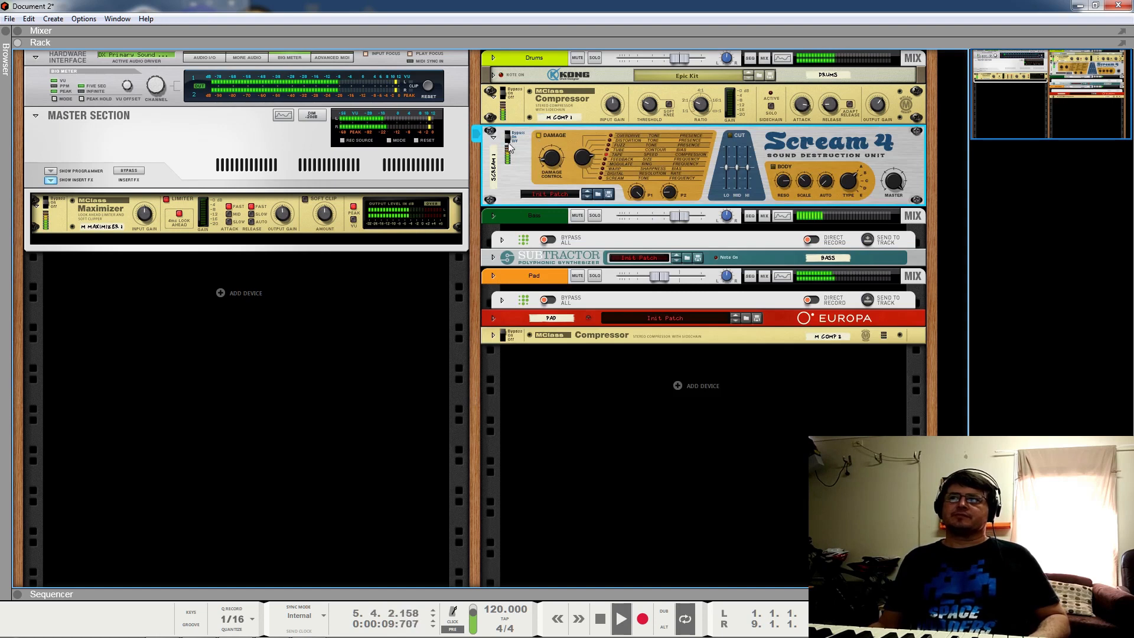
# Step: Select Scream 4, audition it, and nudge its P1 amount up to 96
pyautogui.click(599, 97)
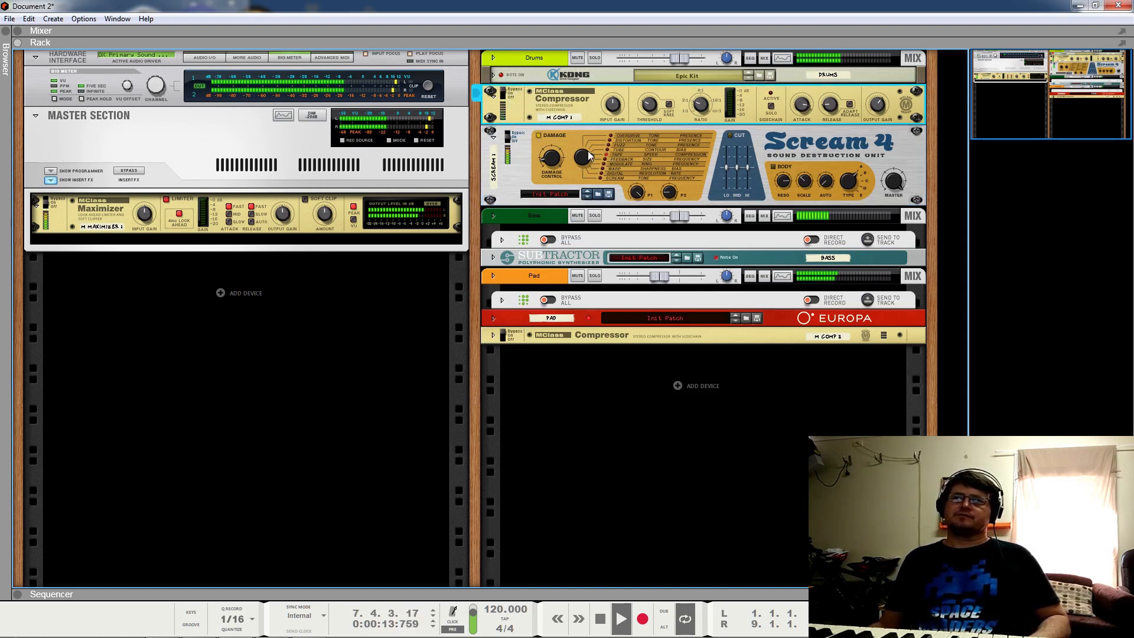
pyautogui.click(637, 193)
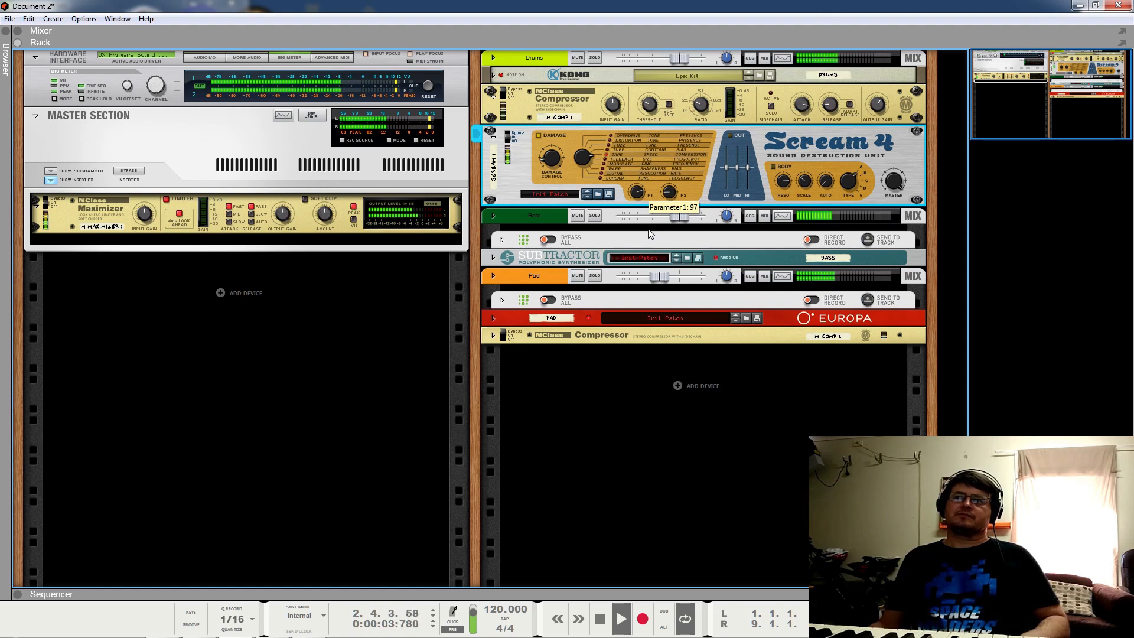
pyautogui.press('space')
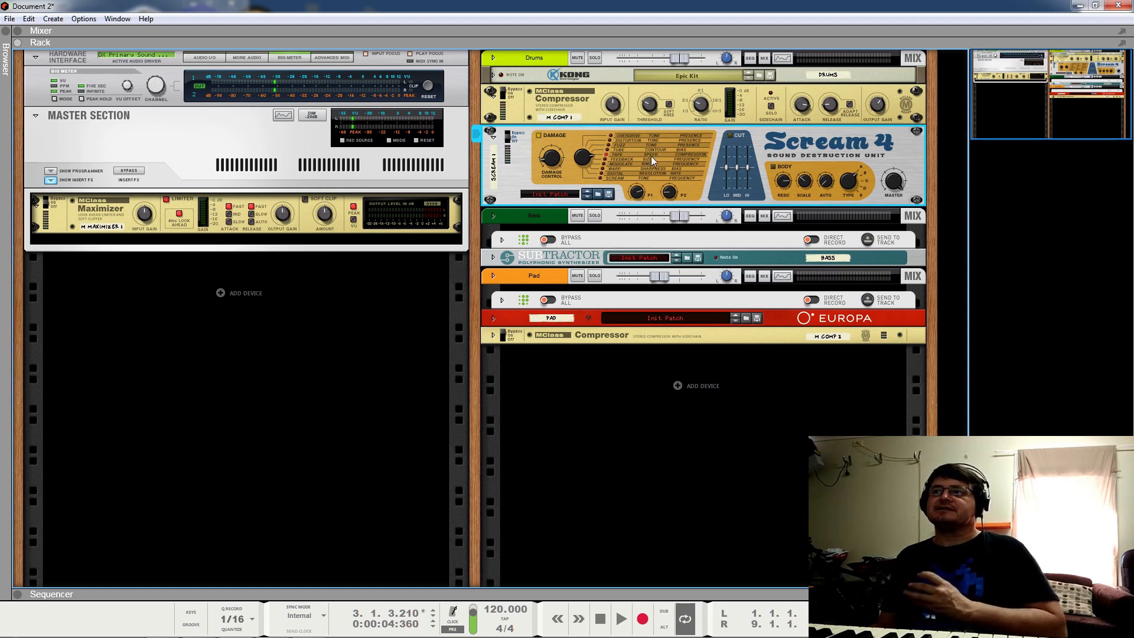
pyautogui.press('space')
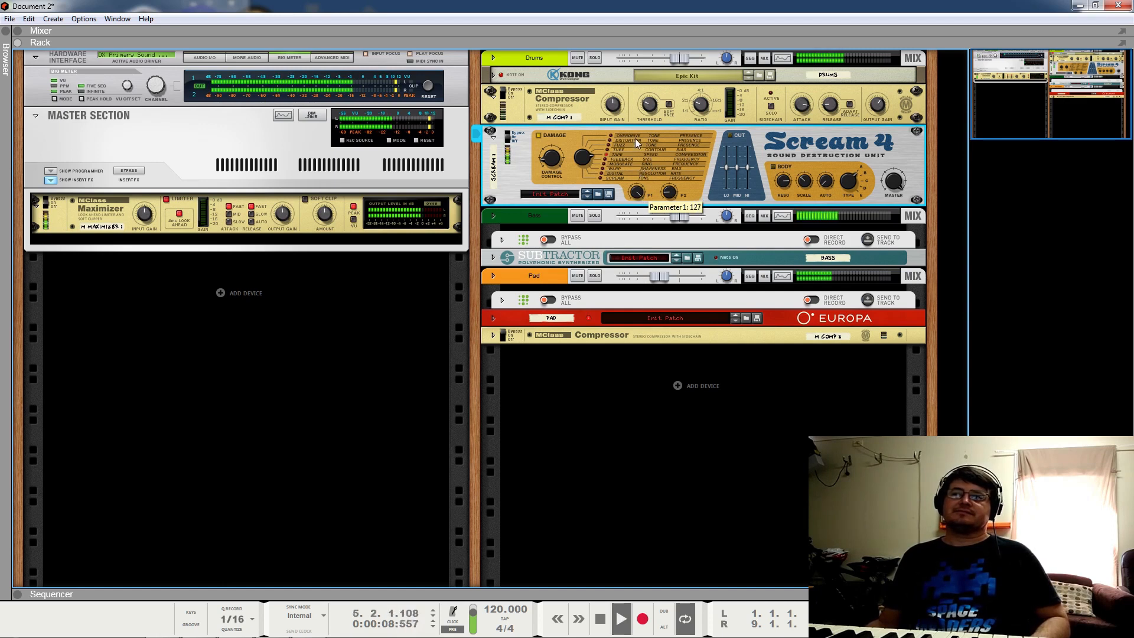
pyautogui.press('space')
pyautogui.moveTo(626, 200); pyautogui.dragTo(635, 196)
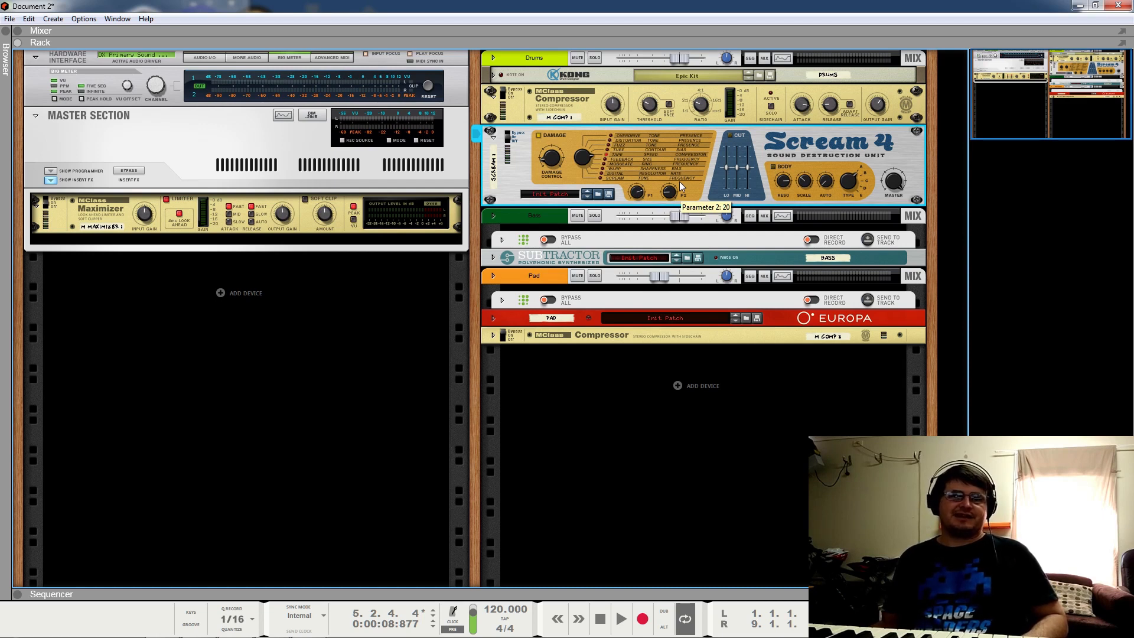
# Step: Lower Scream 4's P2 setting to about 34 while the loop plays
pyautogui.press('space')
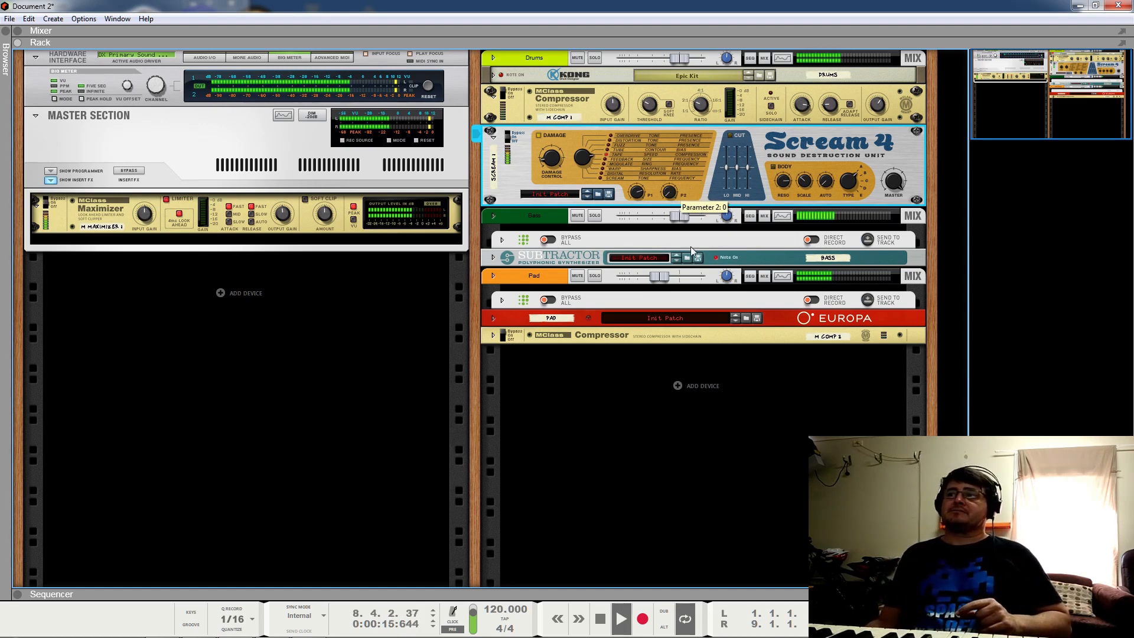
pyautogui.moveTo(668, 152); pyautogui.dragTo(666, 162)
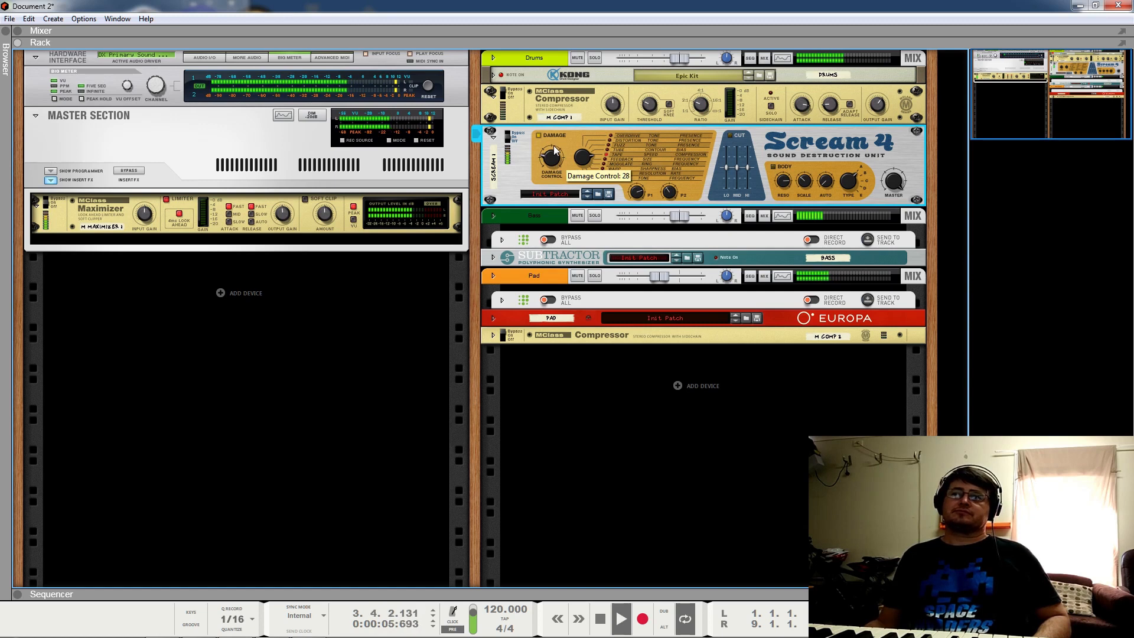
pyautogui.moveTo(672, 201); pyautogui.dragTo(671, 208)
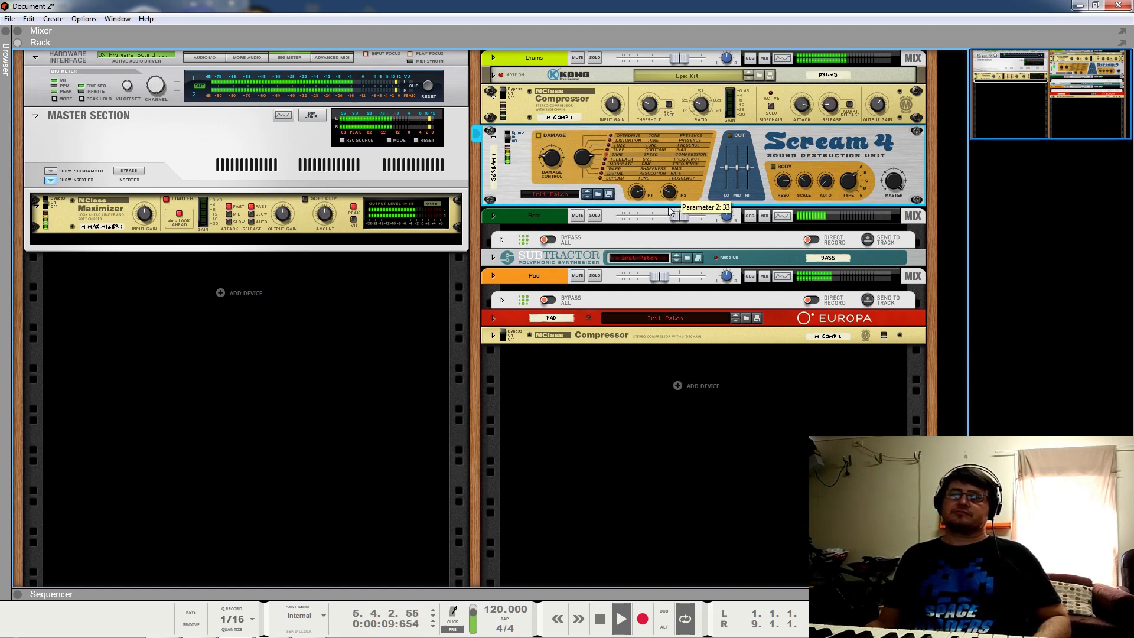
# Step: Toggle the drum compressor for comparison, stop playback, and switch on Scream 4's cut EQ
pyautogui.click(507, 97)
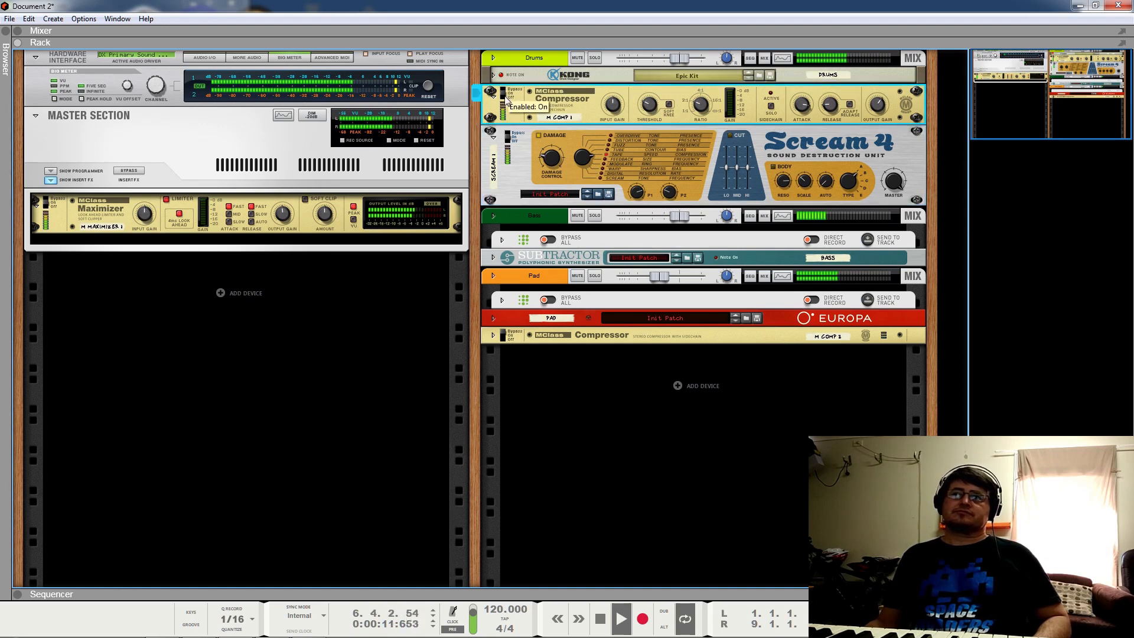
pyautogui.click(546, 161)
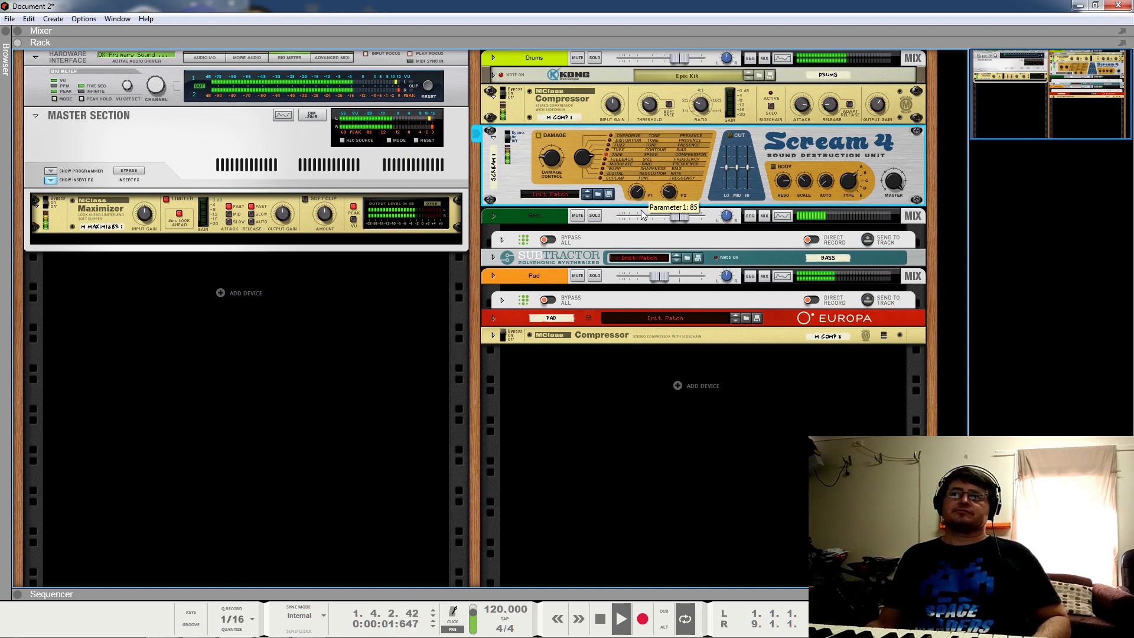
pyautogui.press('space')
pyautogui.moveTo(552, 165)
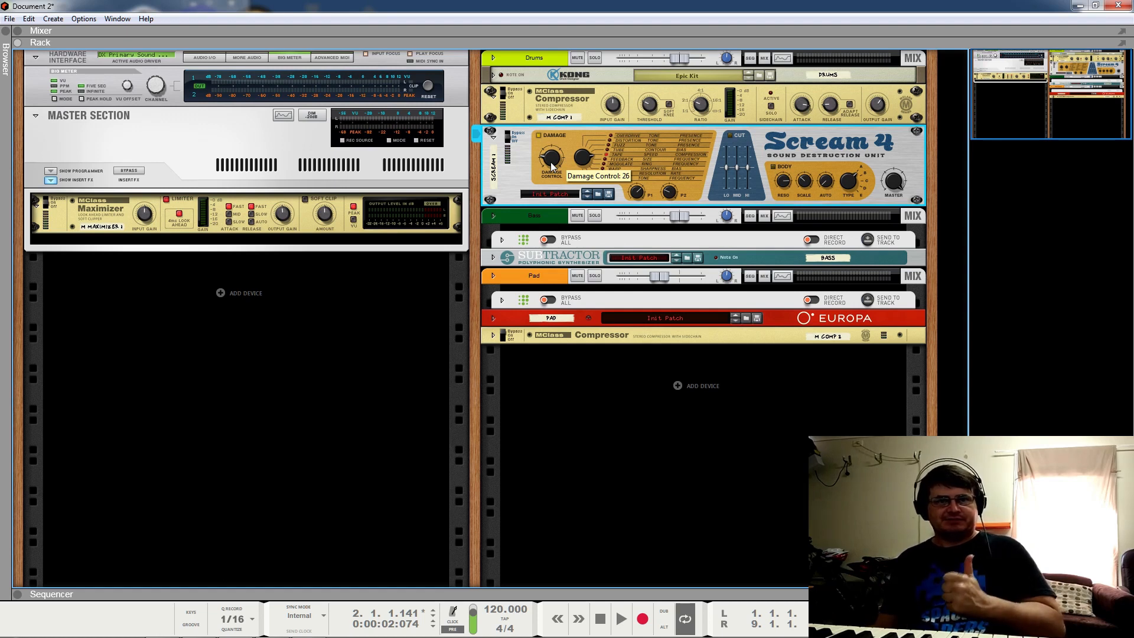
pyautogui.click(730, 137)
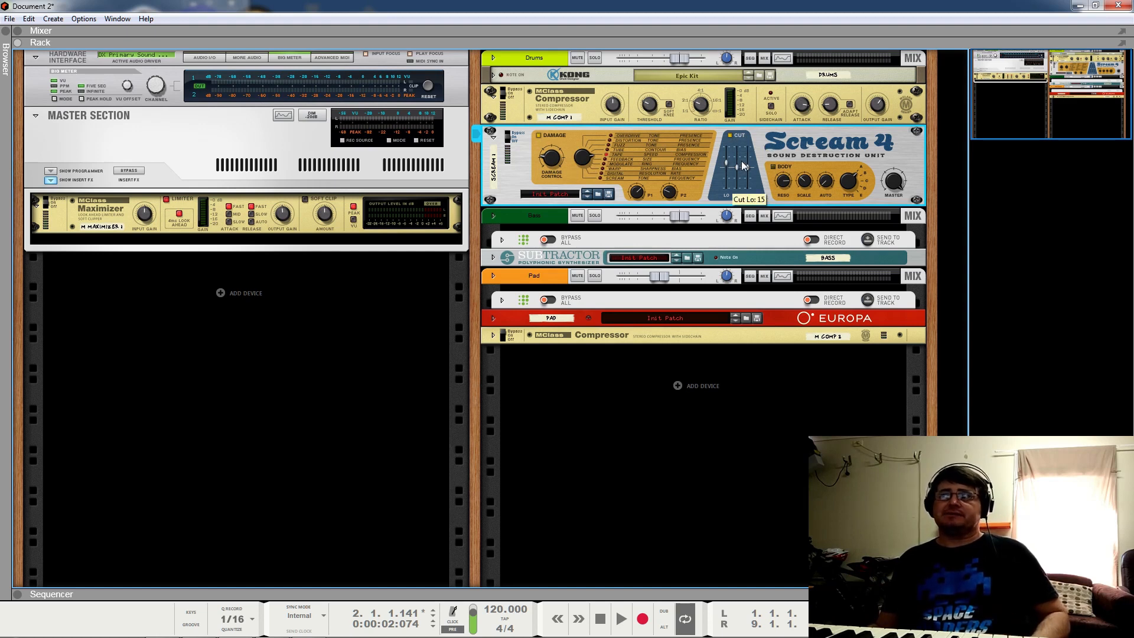
# Step: Audition the loop twice with Scream 4's cut EQ engaged
pyautogui.press('space')
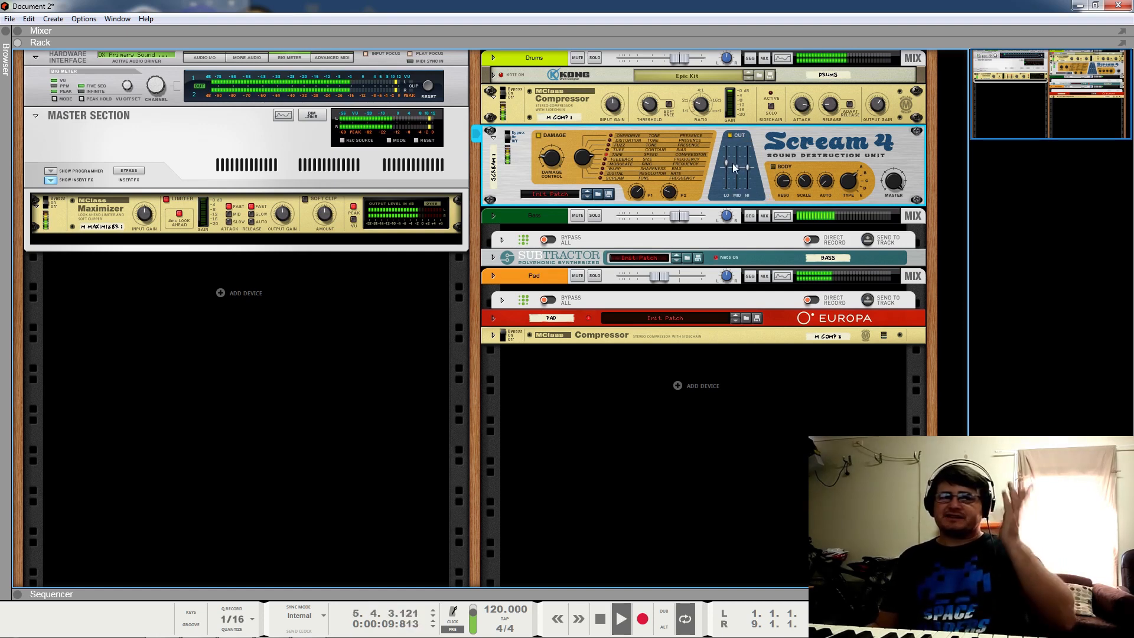
pyautogui.press('space')
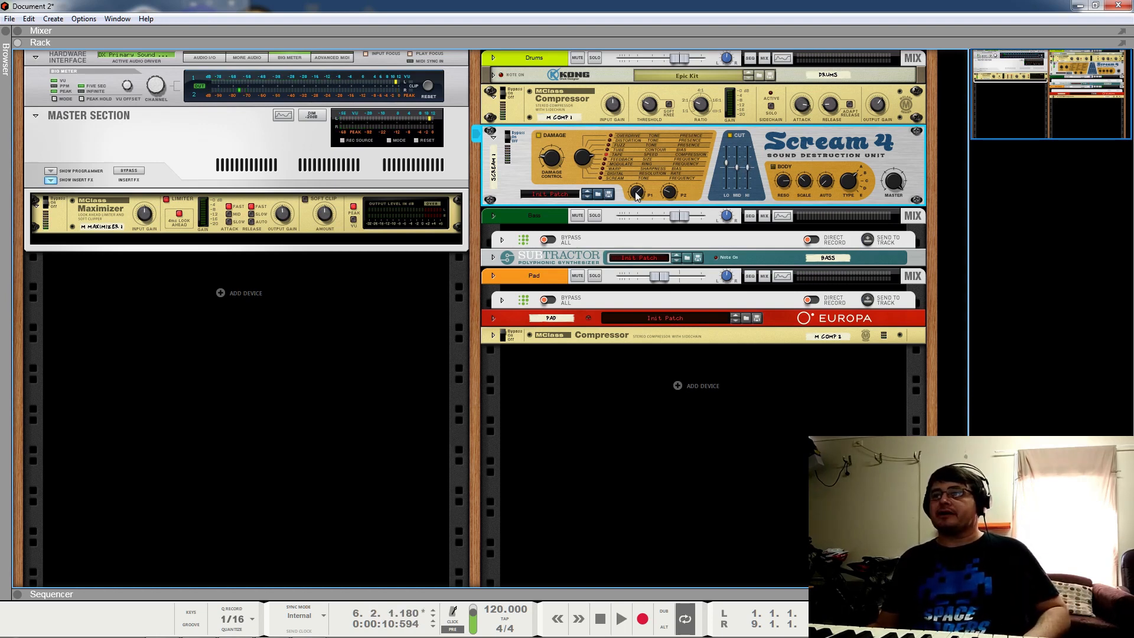
pyautogui.moveTo(639, 192)
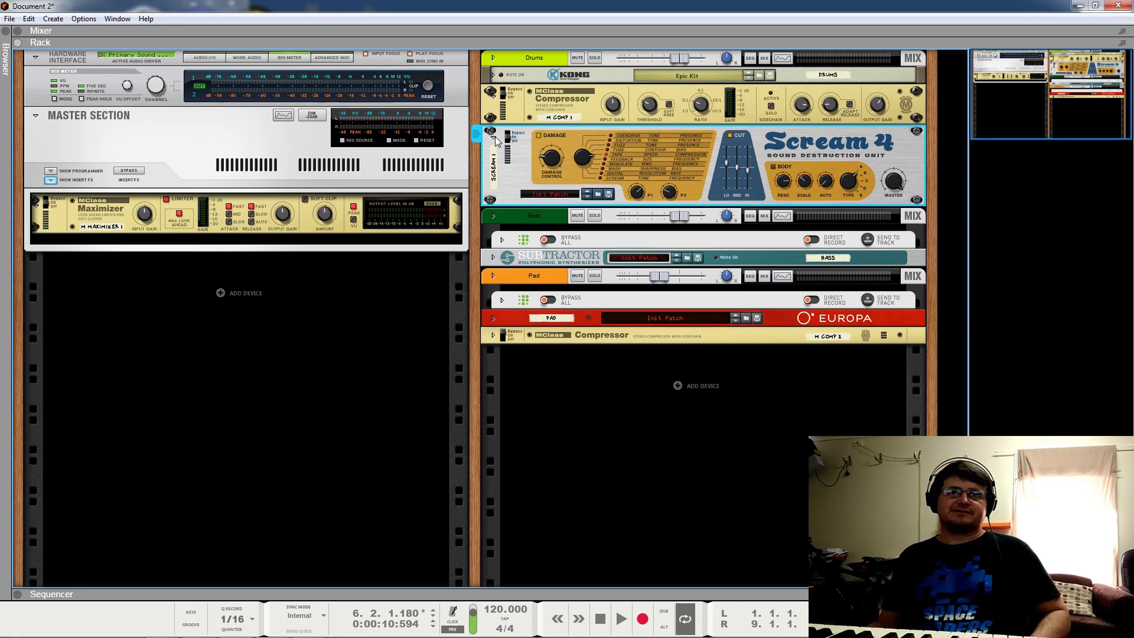
pyautogui.press('space')
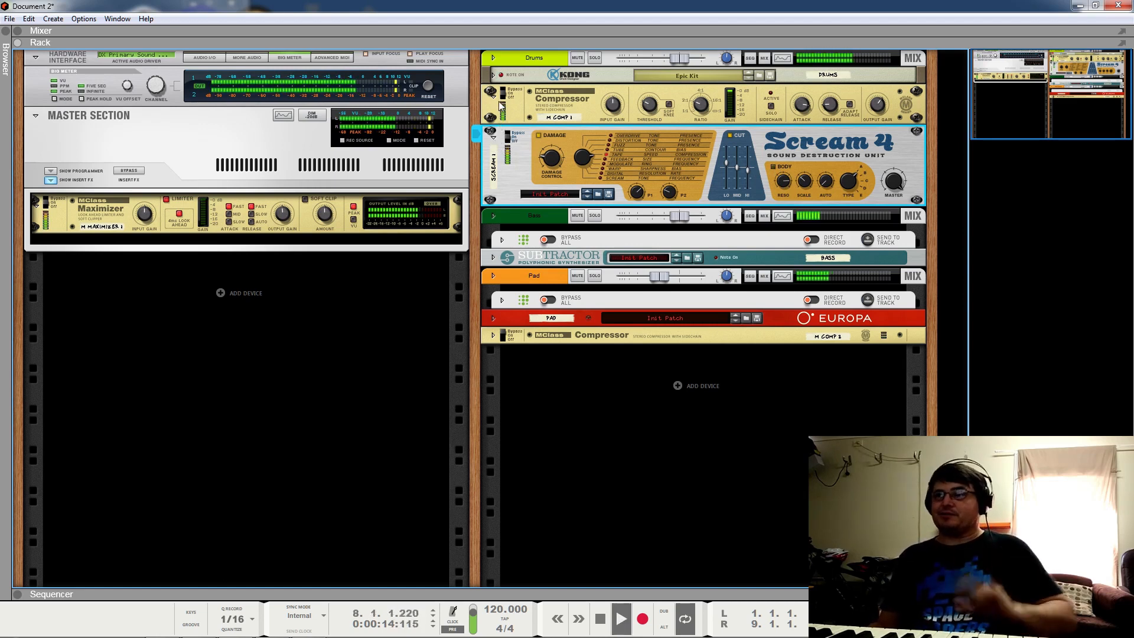
pyautogui.press('space')
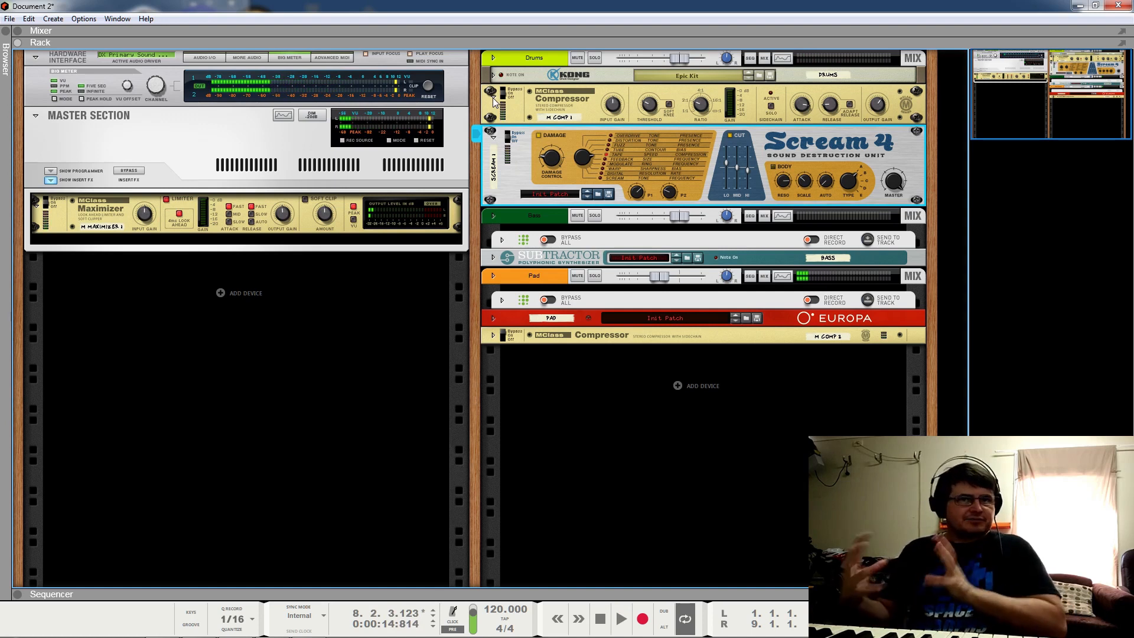
# Step: Fold the drum compressor and Scream 4 distortion into compact strips
pyautogui.click(494, 99)
pyautogui.click(494, 106)
pyautogui.click(494, 113)
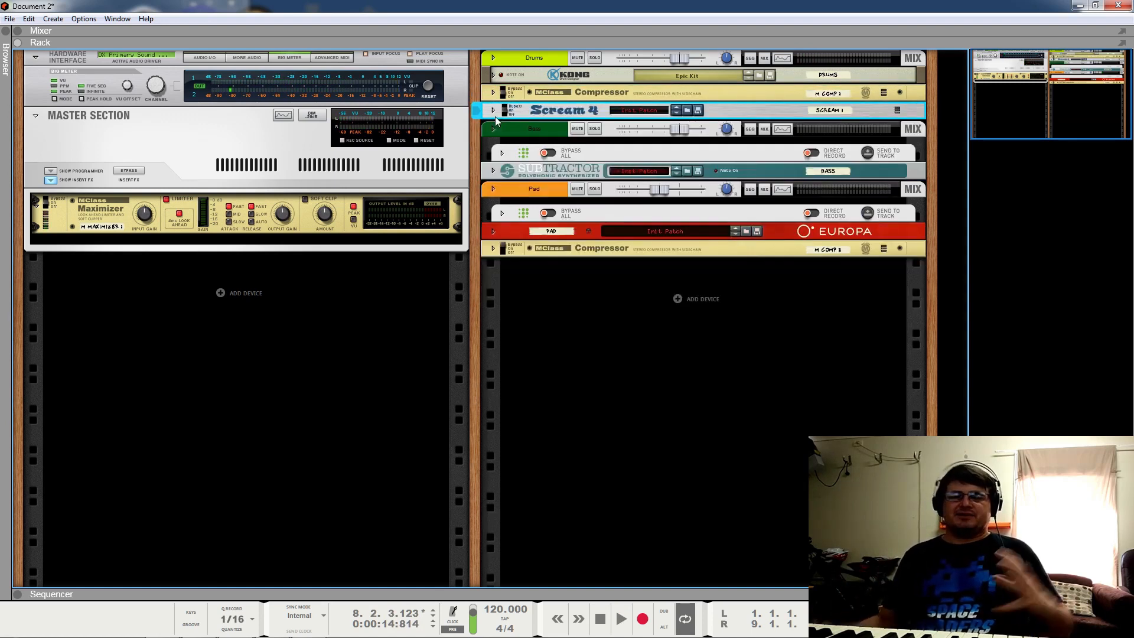
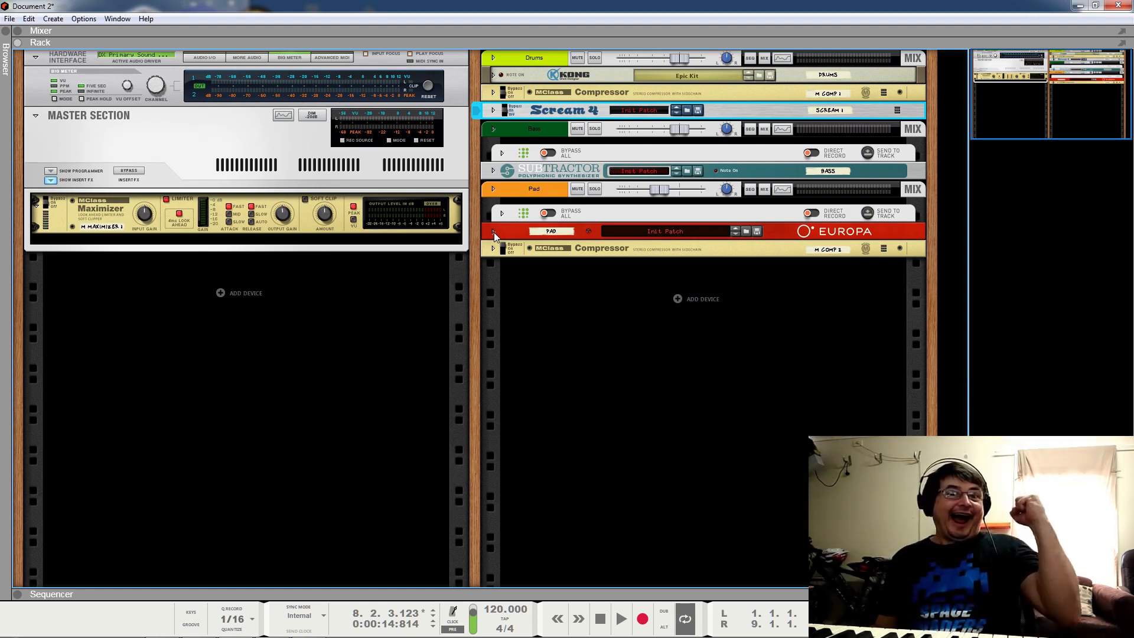
# Step: Insert a Scream 4 Distortion below the bass SubTractor from its right-click Effects menu
pyautogui.click(494, 171)
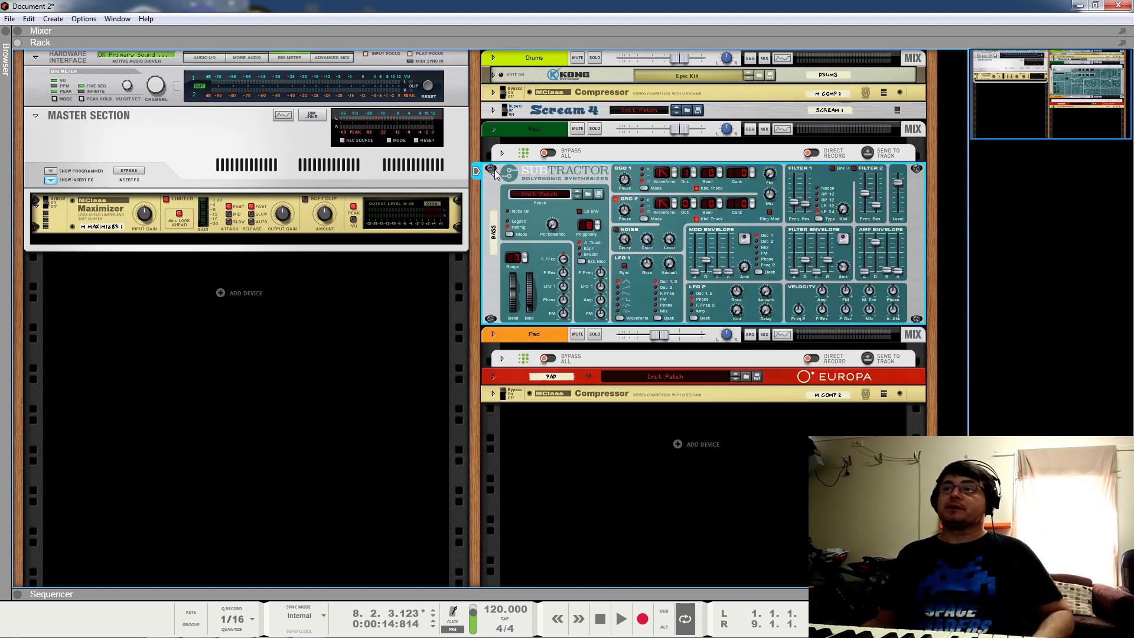
pyautogui.click(492, 174)
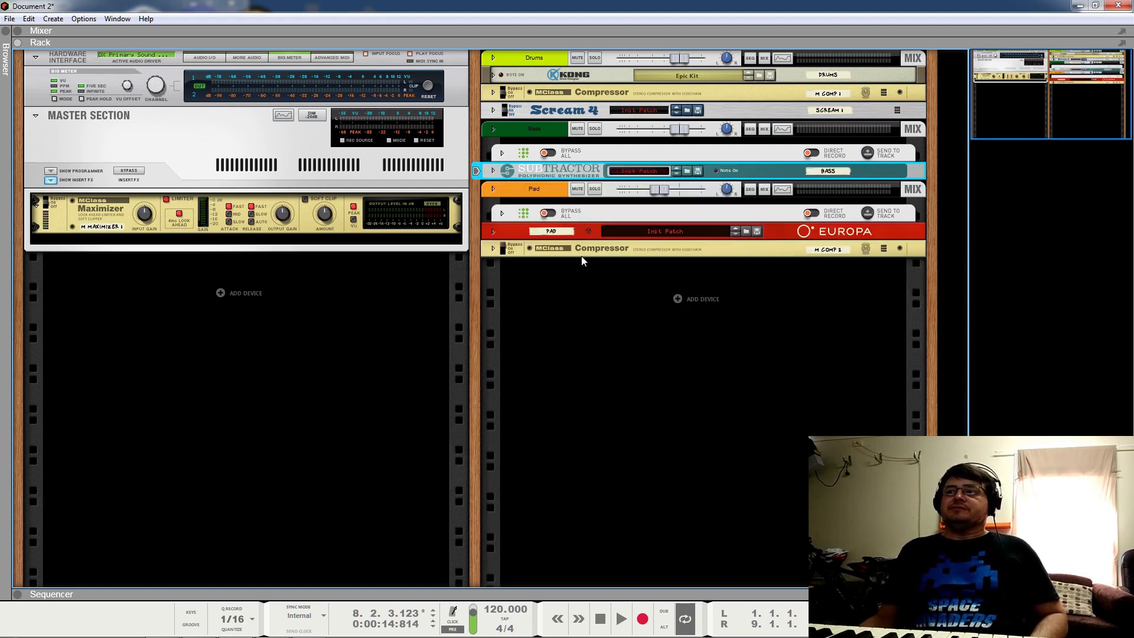
pyautogui.rightClick(528, 173)
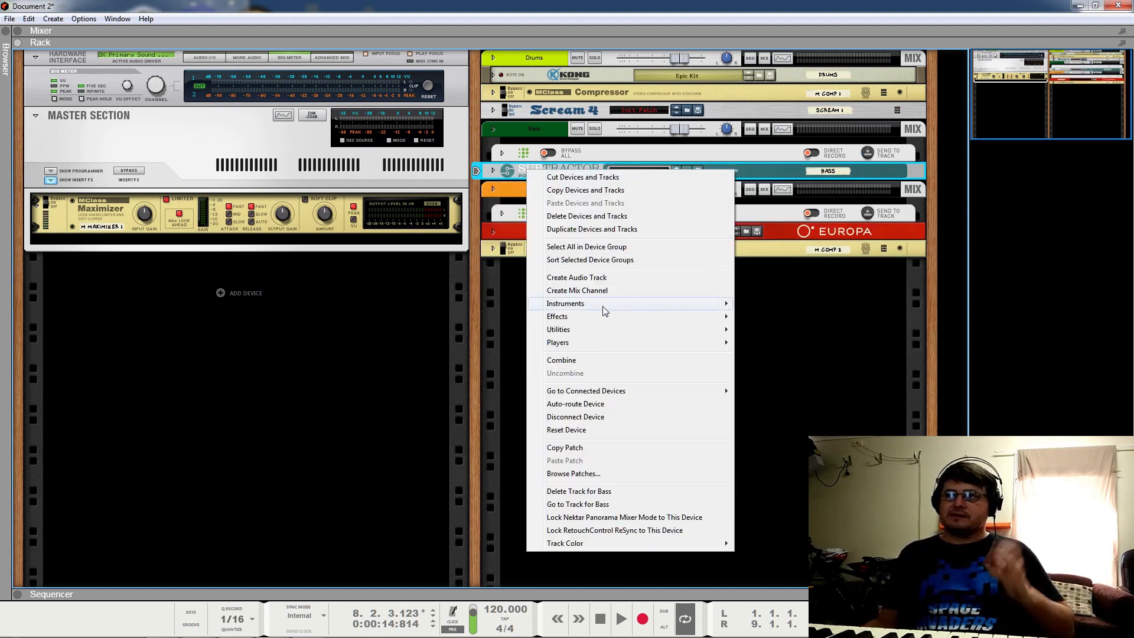
pyautogui.moveTo(638, 318)
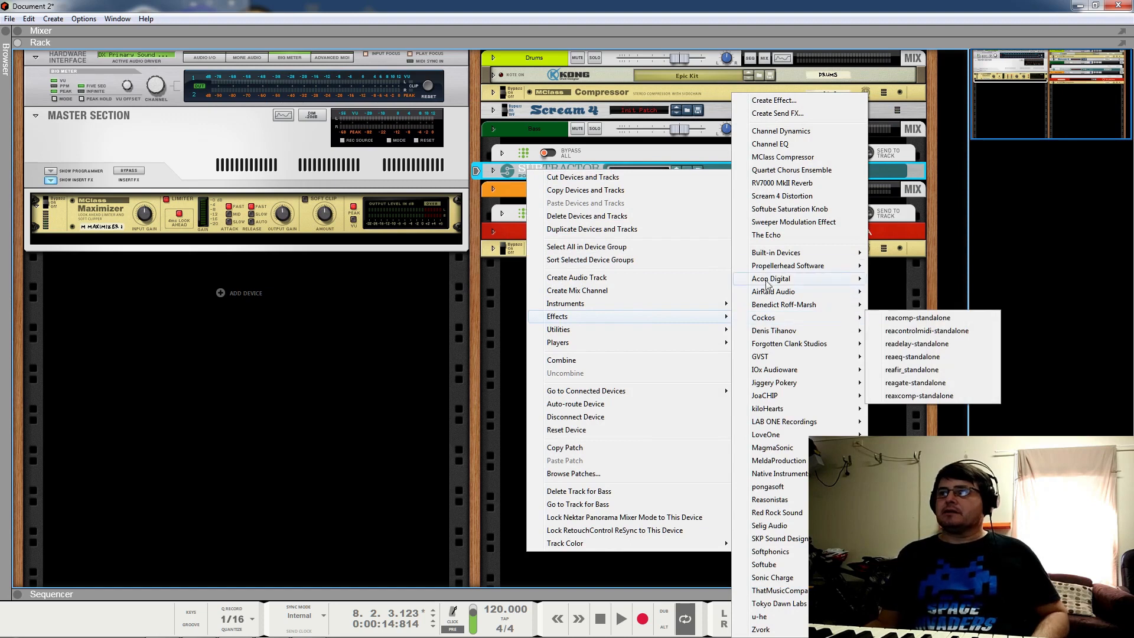
pyautogui.moveTo(782, 268)
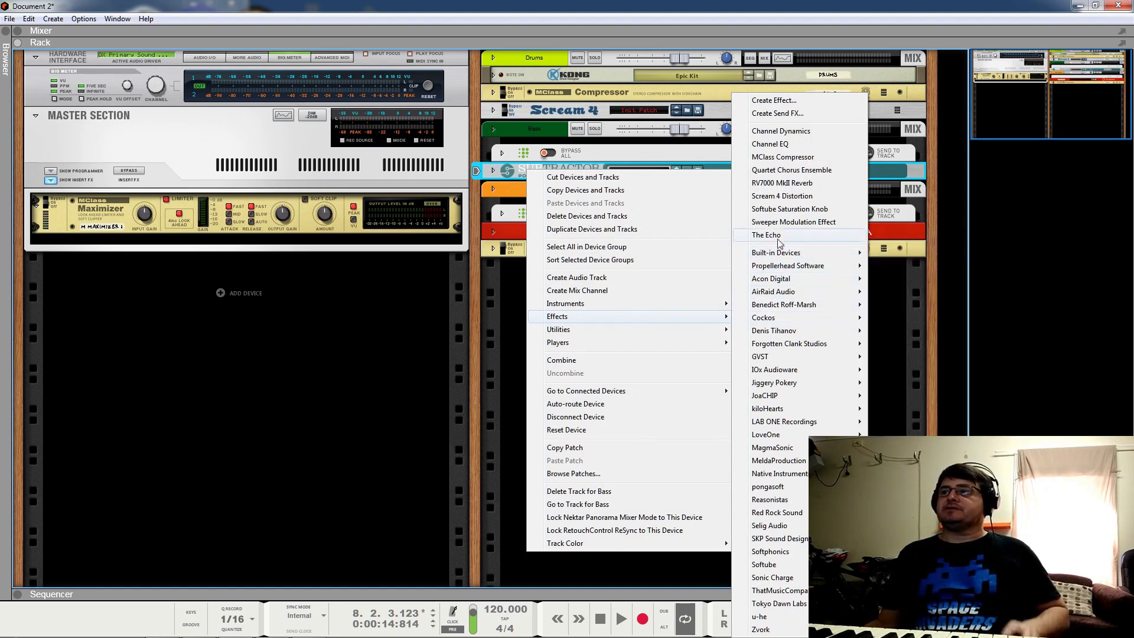
pyautogui.click(781, 196)
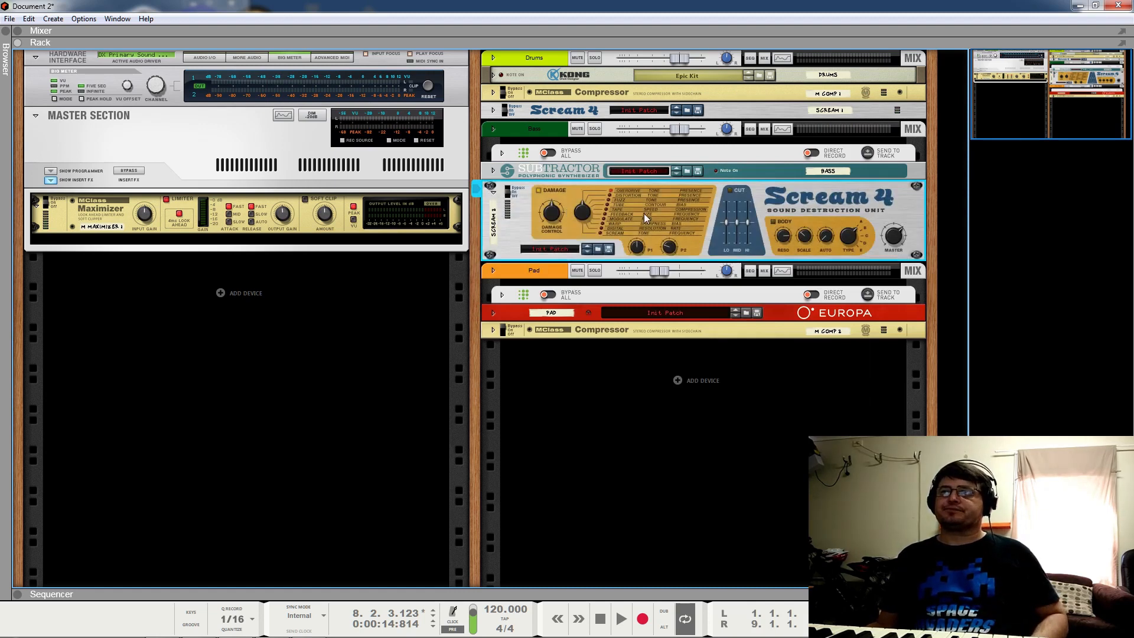
# Step: Play the loop with Bass soloed, setting Scream 4 low cut to 26 and damage control to 35
pyautogui.press('space')
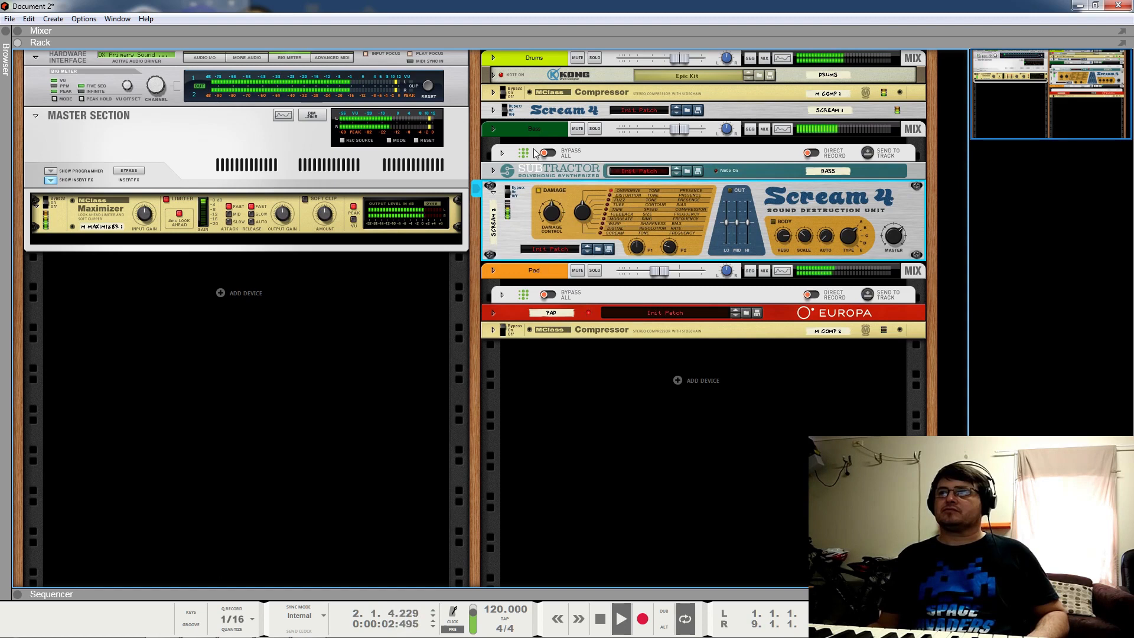
pyautogui.click(594, 129)
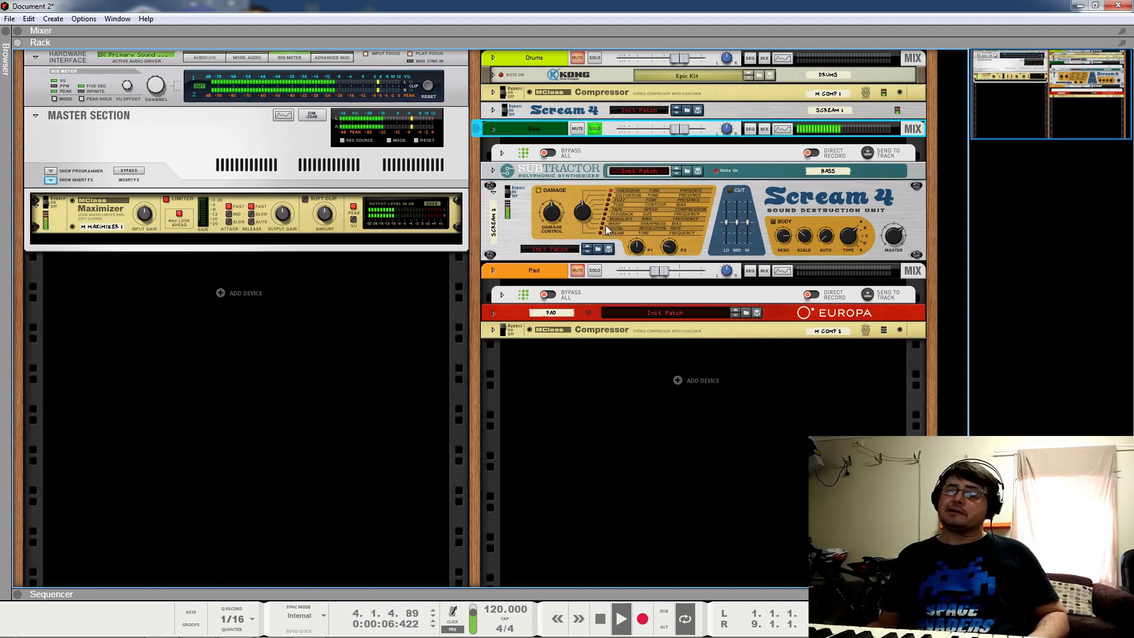
pyautogui.moveTo(728, 215); pyautogui.dragTo(731, 207)
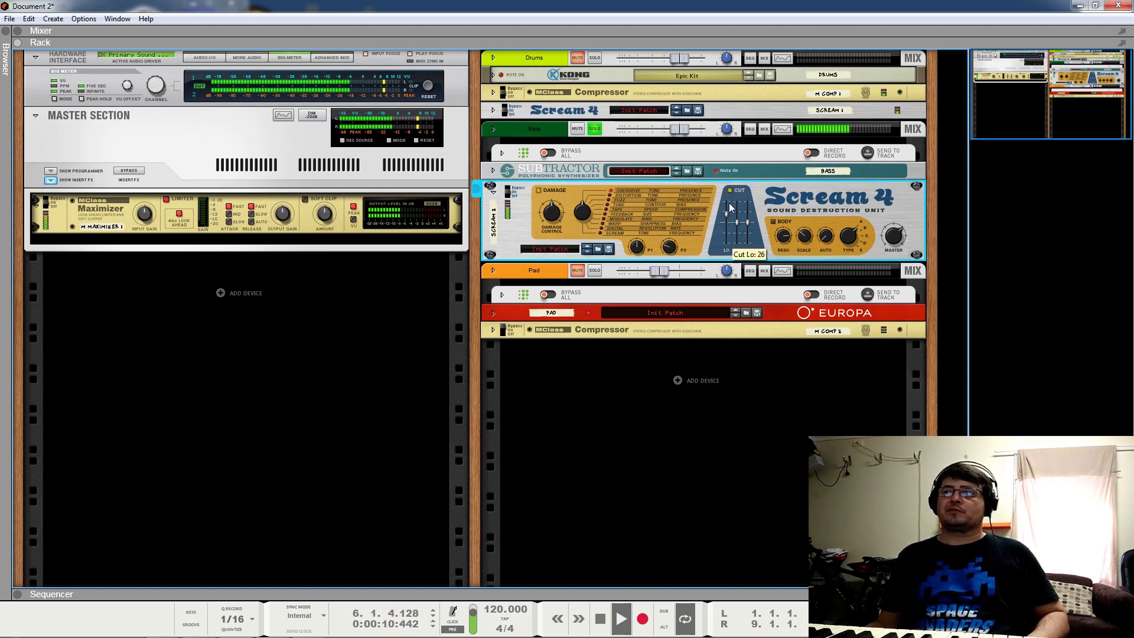
pyautogui.click(595, 129)
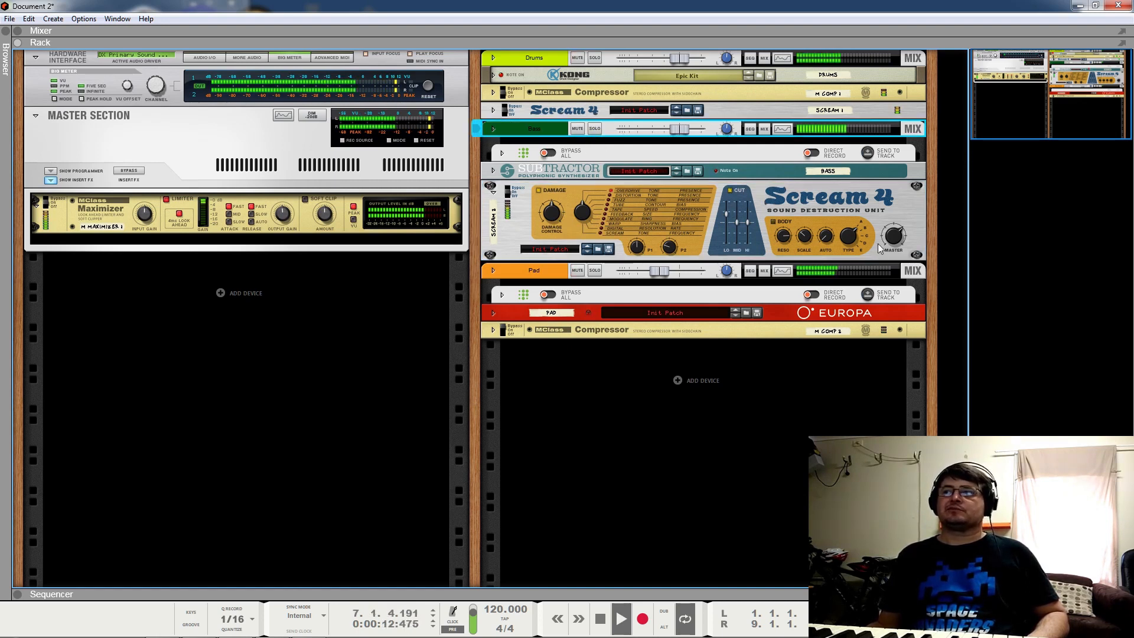
pyautogui.moveTo(551, 211); pyautogui.dragTo(553, 247)
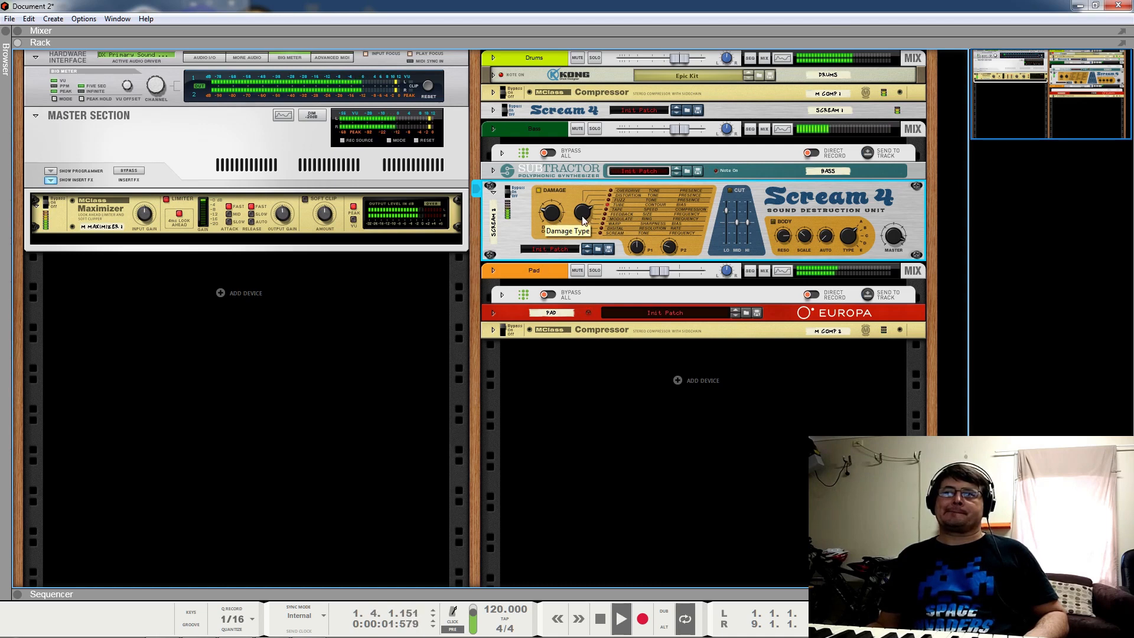
# Step: Enable the cut EQ at low cut 19, set P2 44, P1 3, damage 21, master about 108
pyautogui.click(729, 190)
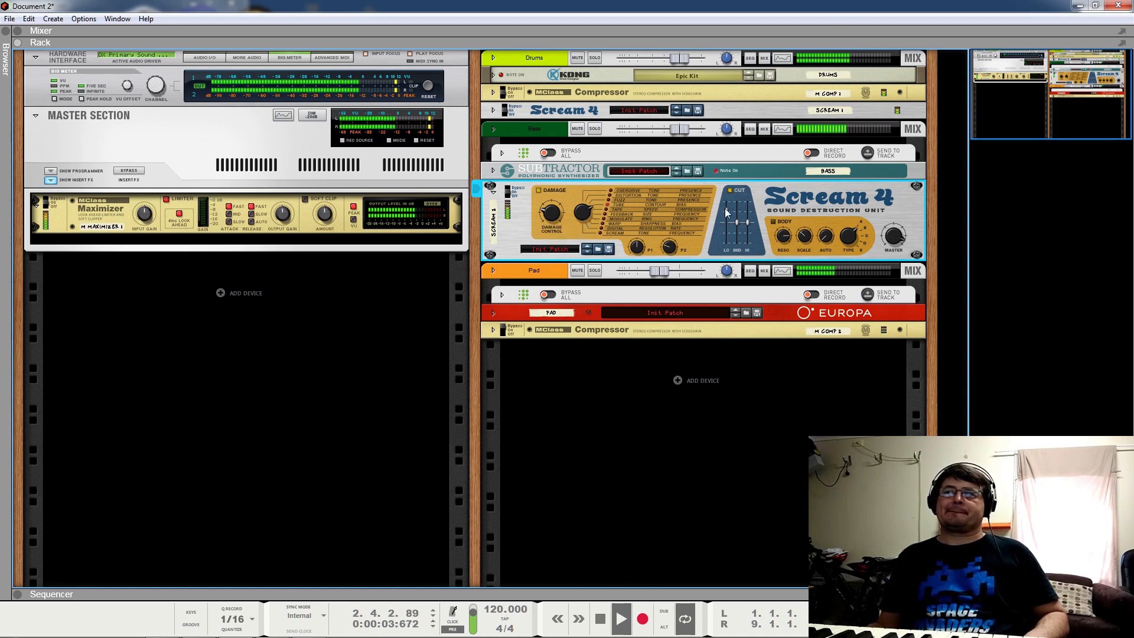
pyautogui.moveTo(720, 216); pyautogui.dragTo(725, 219)
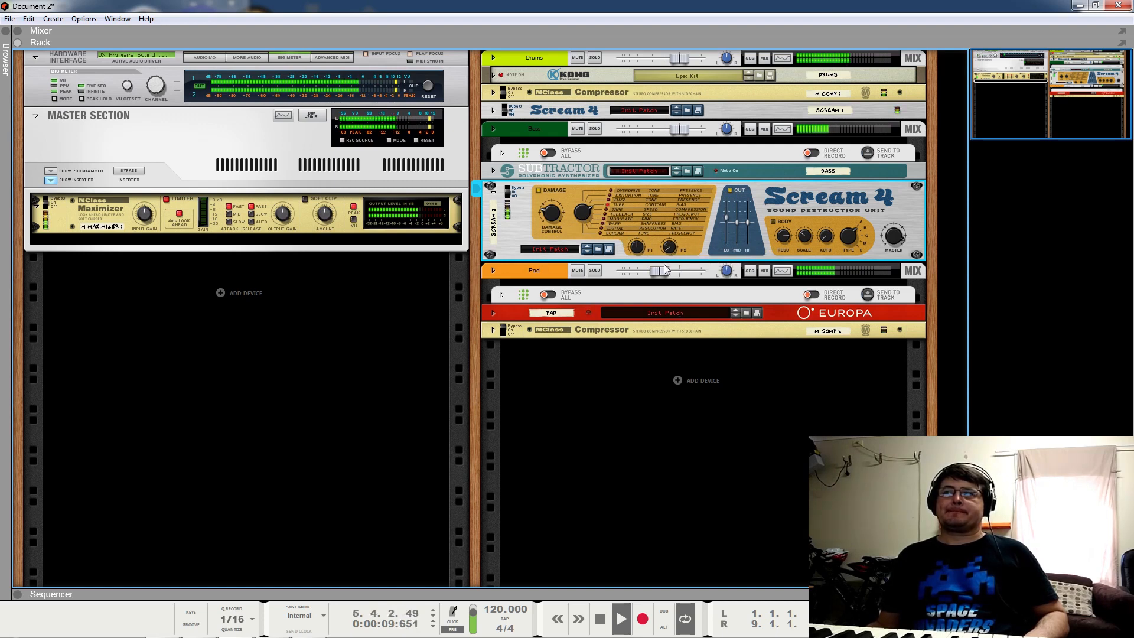
pyautogui.moveTo(682, 253); pyautogui.dragTo(660, 198)
pyautogui.moveTo(637, 248); pyautogui.dragTo(631, 195)
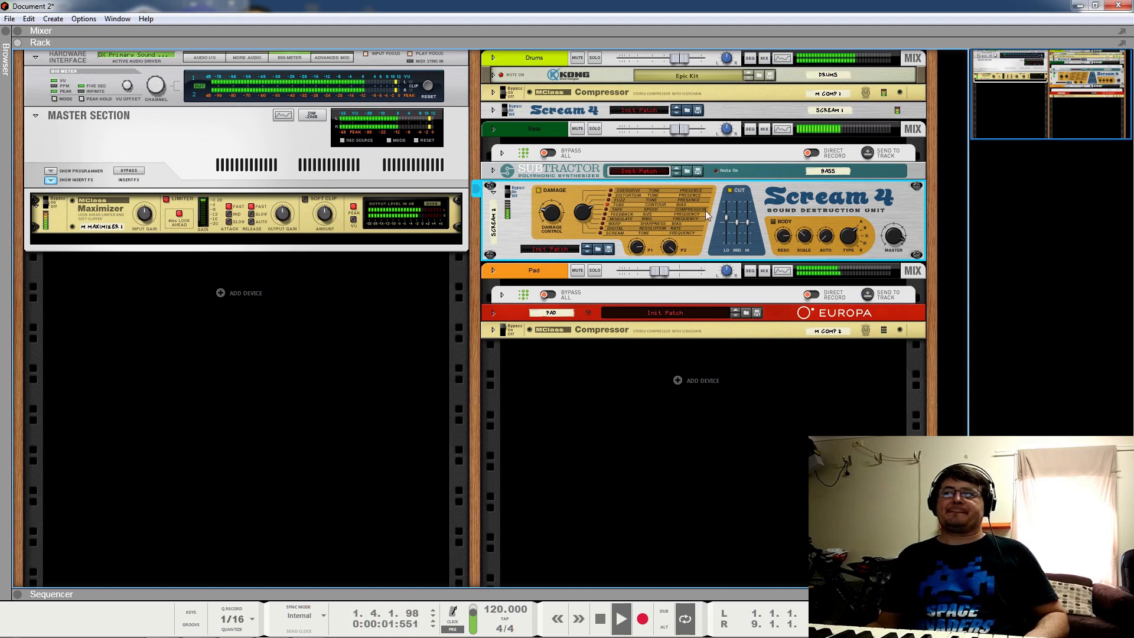
pyautogui.moveTo(894, 235); pyautogui.dragTo(884, 255)
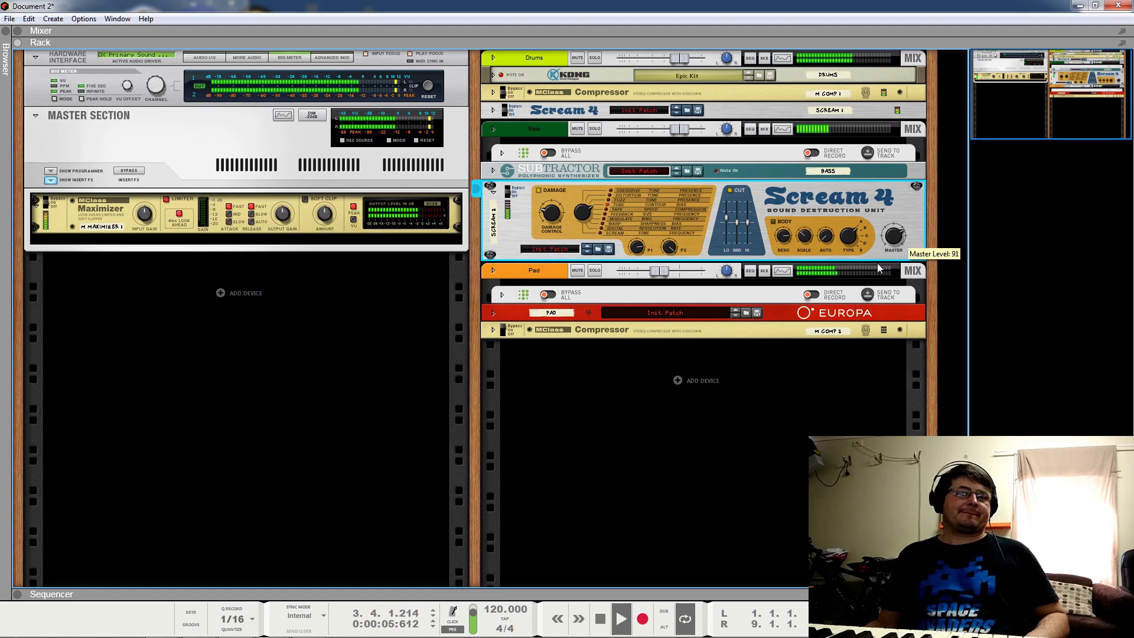
pyautogui.moveTo(555, 225); pyautogui.dragTo(555, 224)
pyautogui.moveTo(894, 237); pyautogui.dragTo(898, 200)
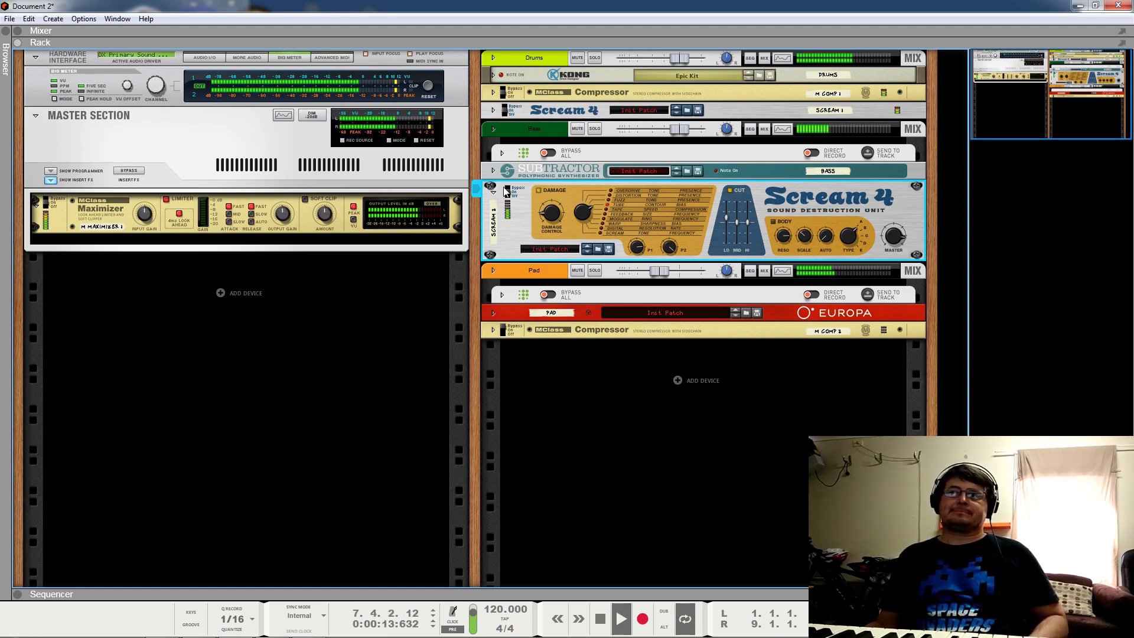
pyautogui.press('space')
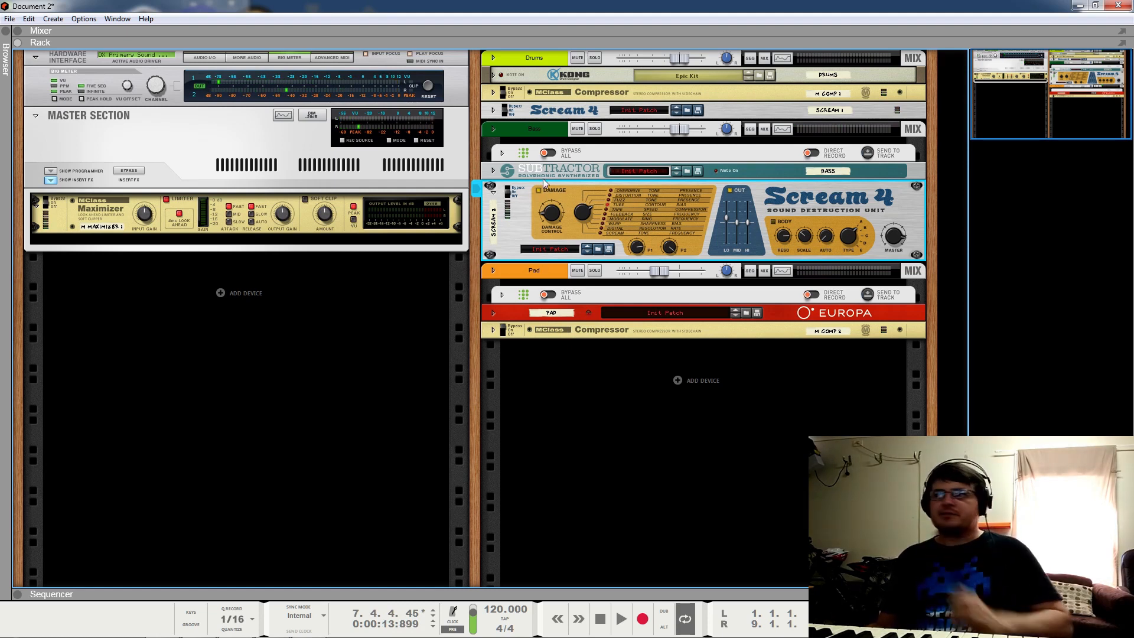
# Step: With Bass soloed and playing, switch the bass Scream 4 from bypass to On, unsolo, and fold it
pyautogui.click(593, 129)
pyautogui.press('space')
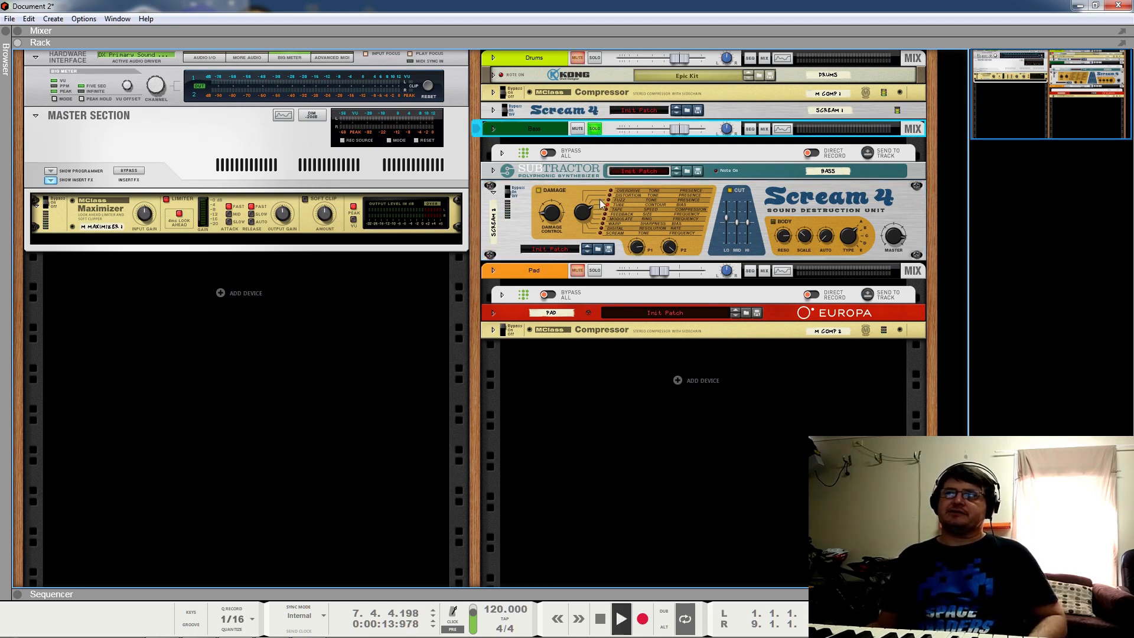
pyautogui.click(516, 190)
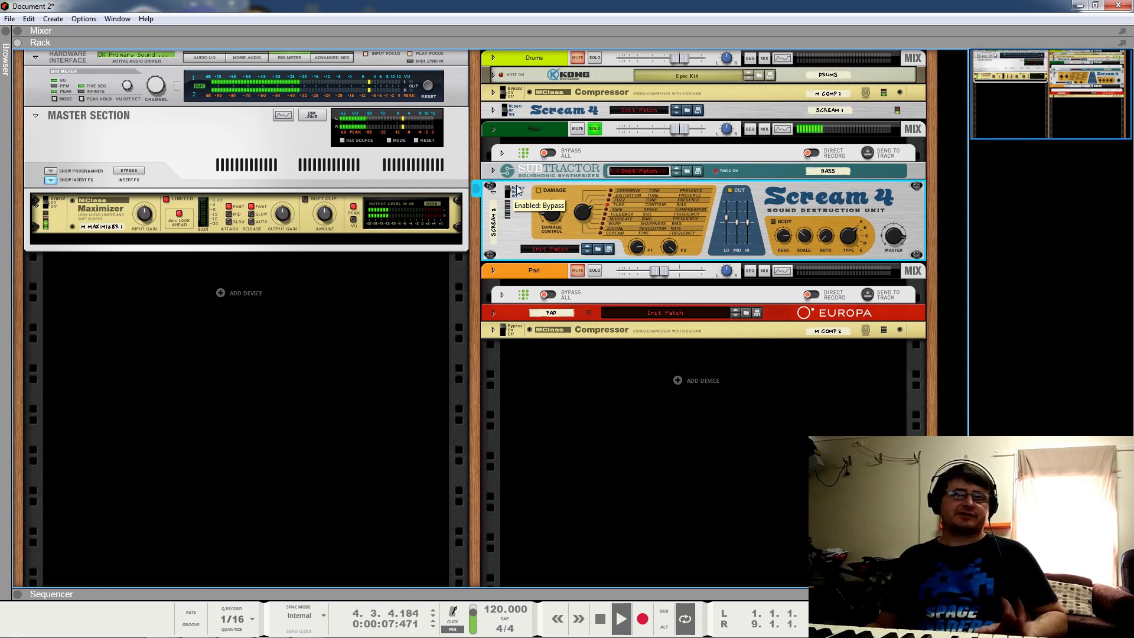
pyautogui.click(516, 192)
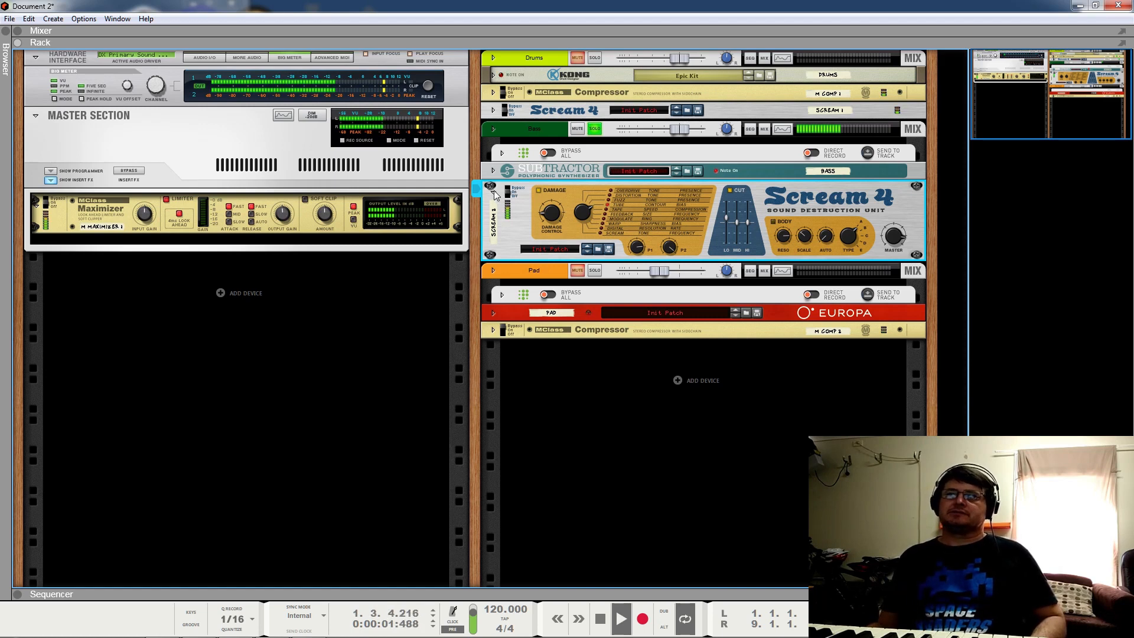
pyautogui.click(598, 128)
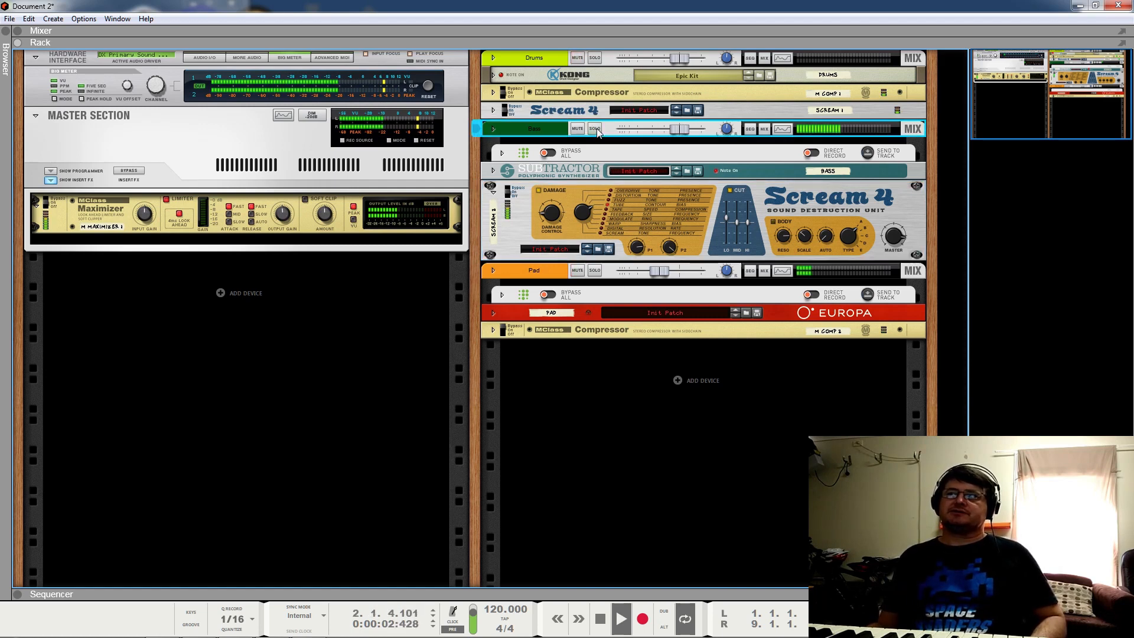
pyautogui.click(494, 192)
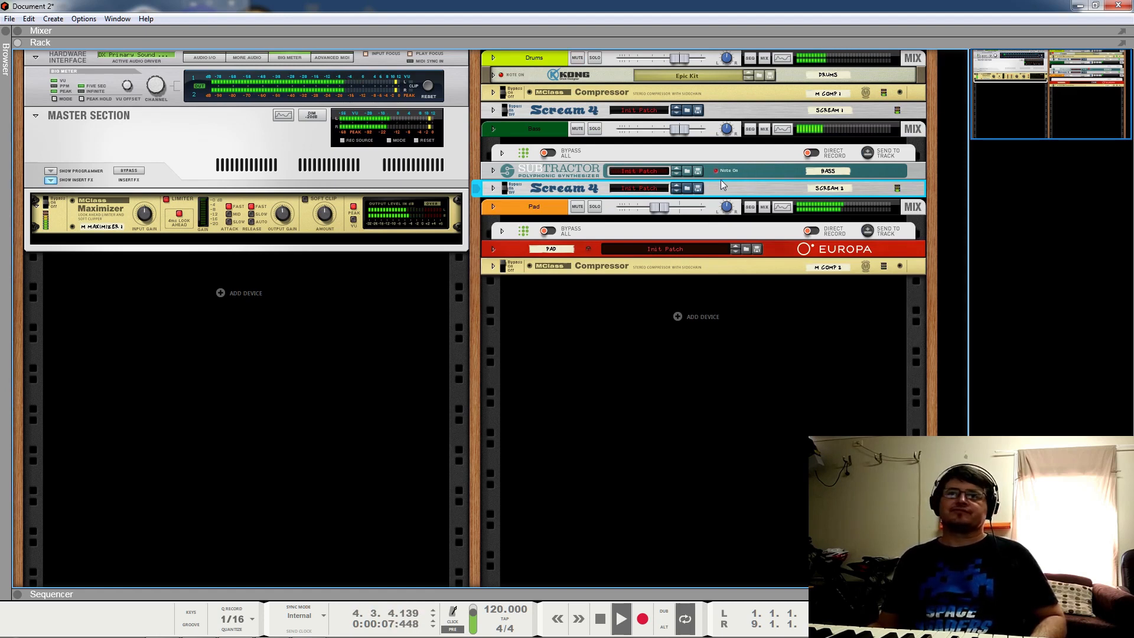
pyautogui.press('space')
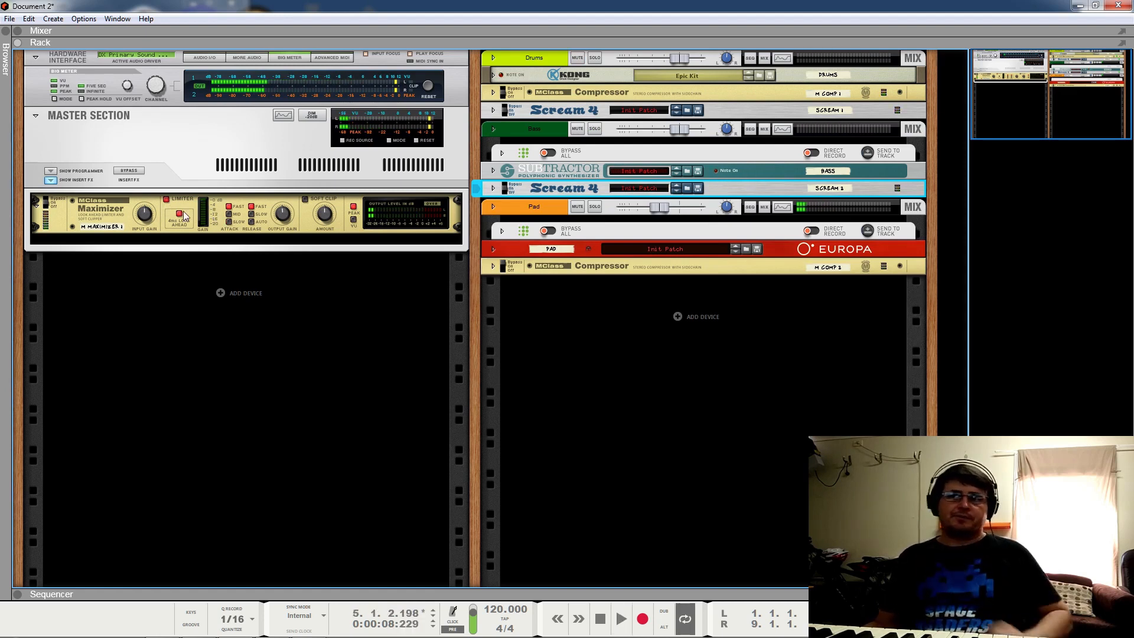
pyautogui.moveTo(148, 216); pyautogui.dragTo(153, 236)
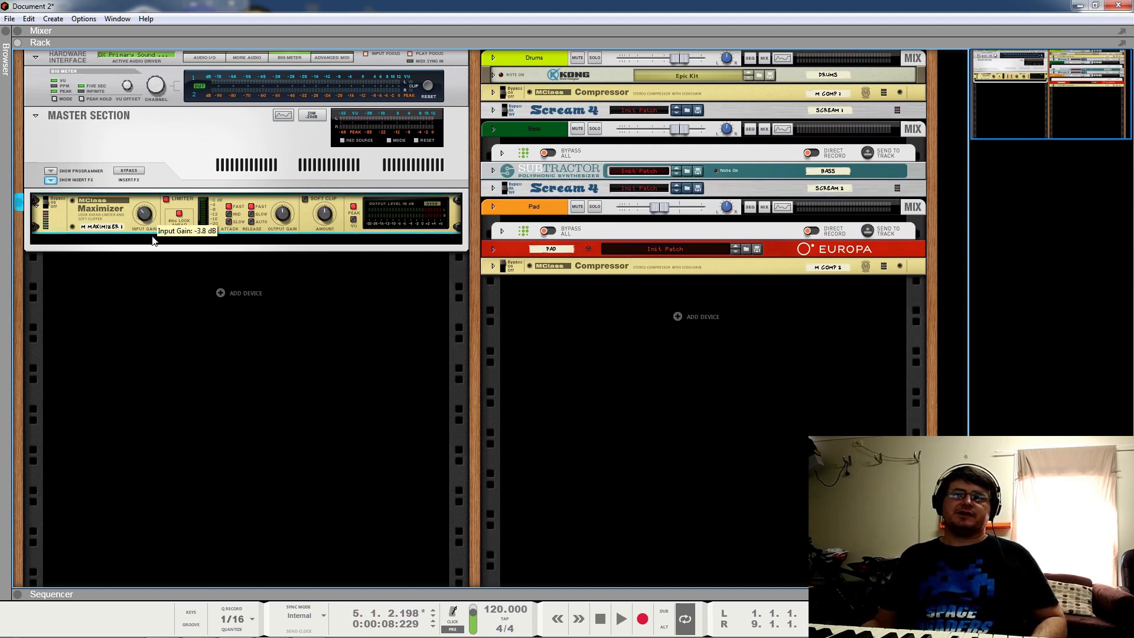
pyautogui.press('space')
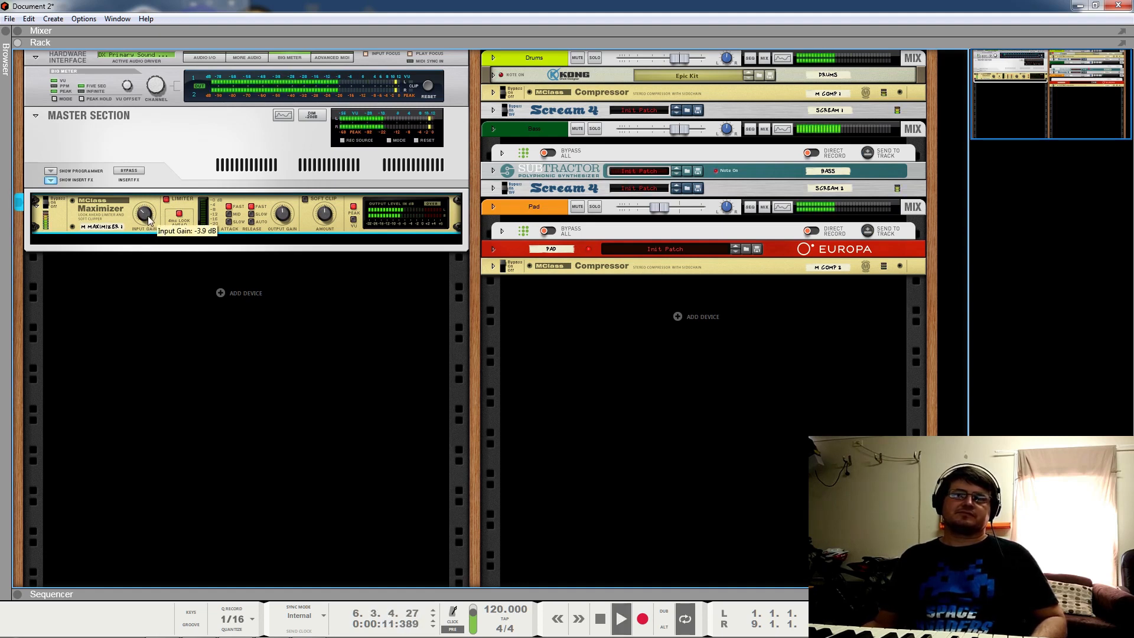
pyautogui.moveTo(148, 220); pyautogui.dragTo(161, 216)
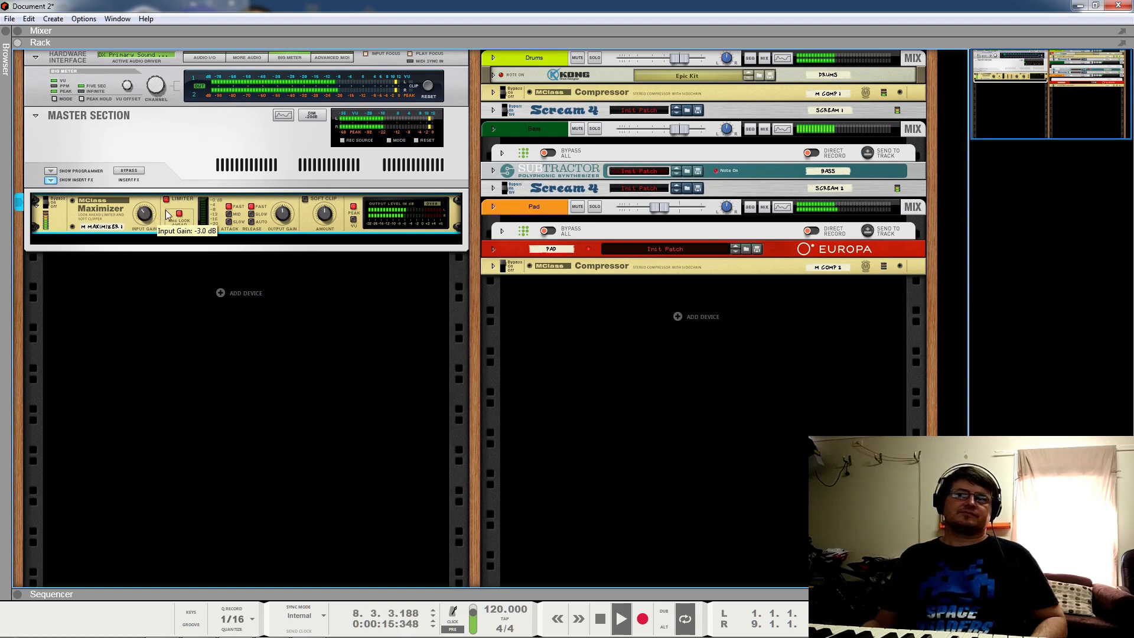
pyautogui.moveTo(146, 212); pyautogui.dragTo(148, 225)
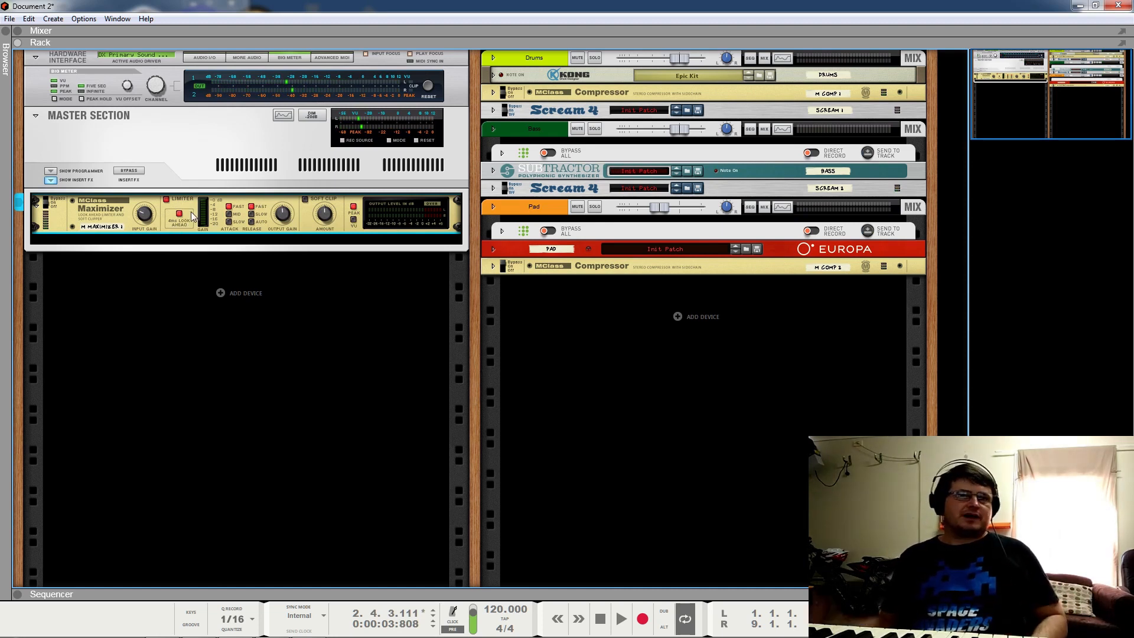
pyautogui.press('space')
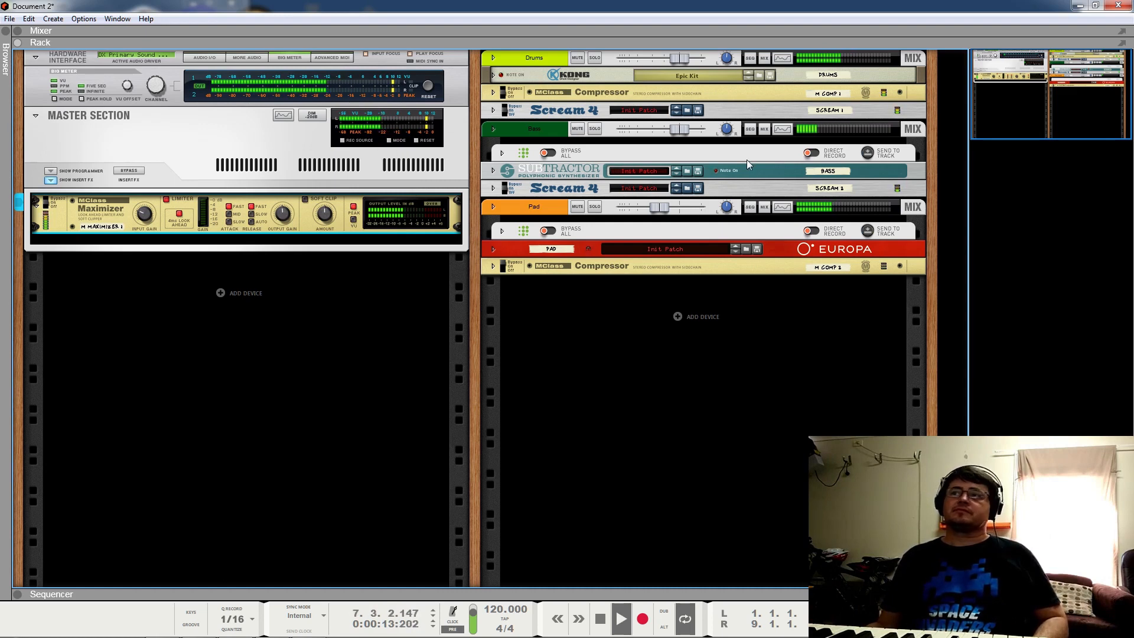
pyautogui.press('space')
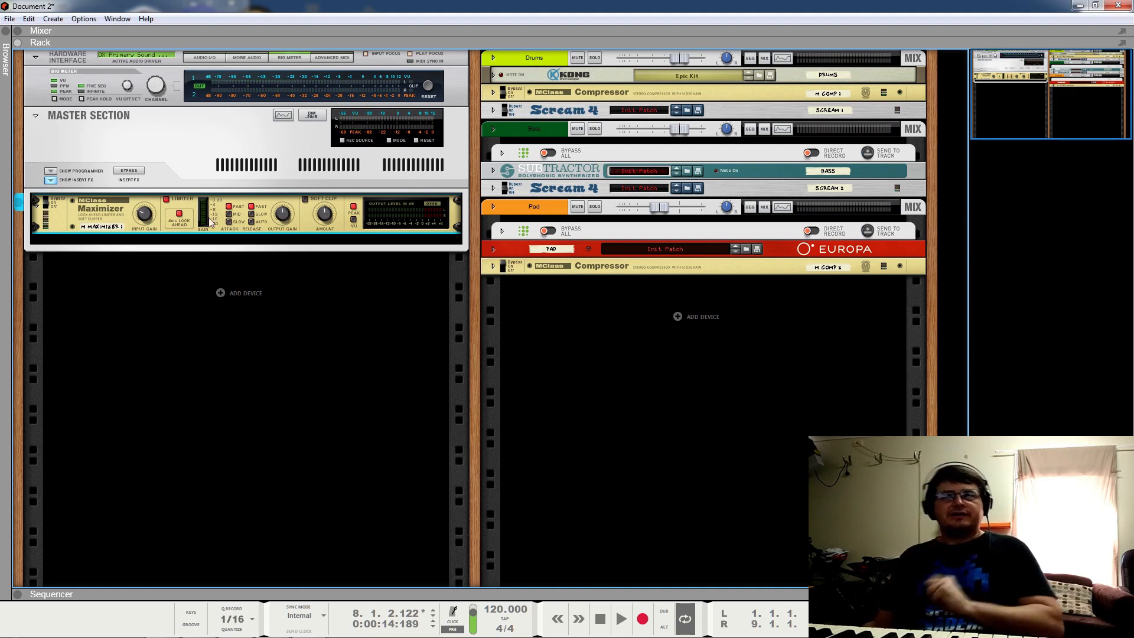
pyautogui.moveTo(143, 223)
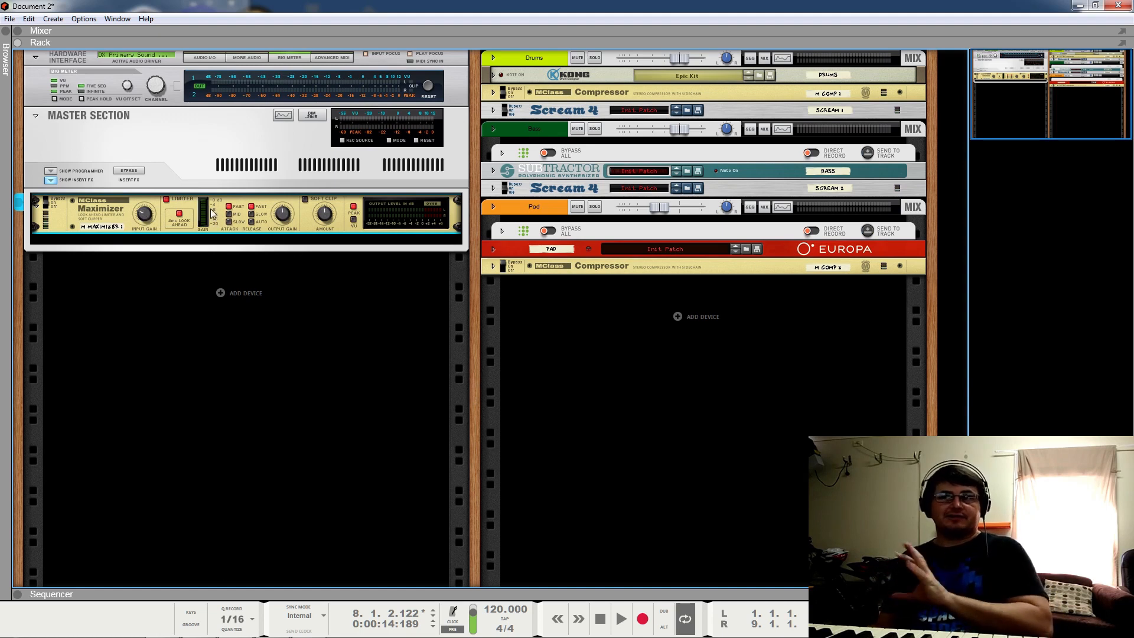
pyautogui.click(496, 273)
# Step: Set the pad compressor attack to 86 ms and output gain to 1.7 dB while listening, then fold it
pyautogui.click(492, 266)
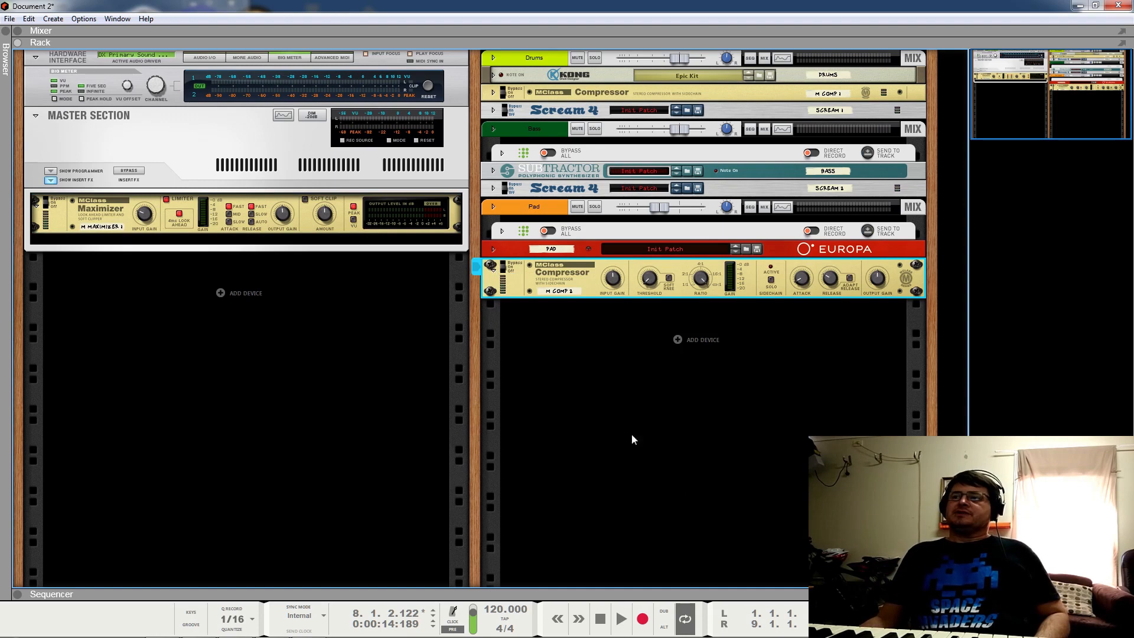
pyautogui.press('space')
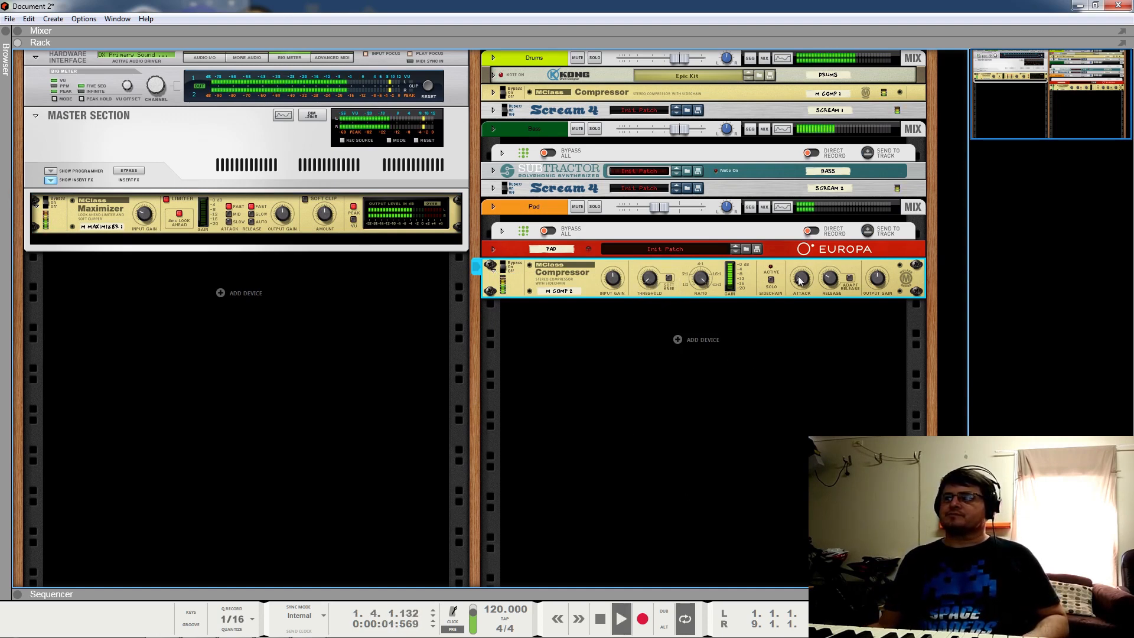
pyautogui.moveTo(808, 200); pyautogui.dragTo(823, 261)
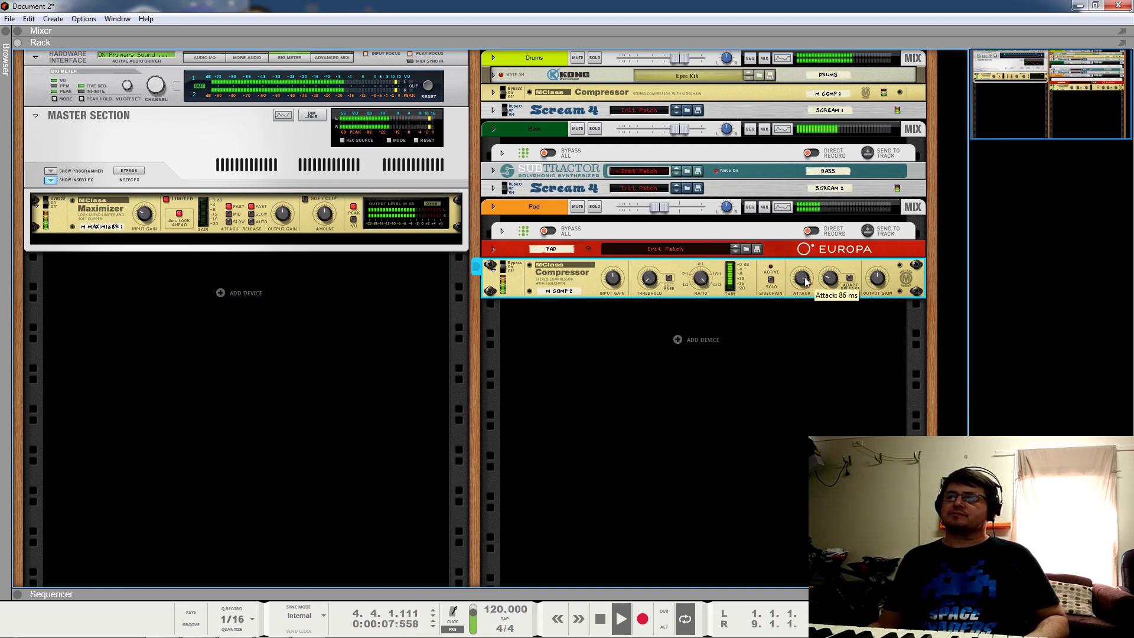
pyautogui.press('space')
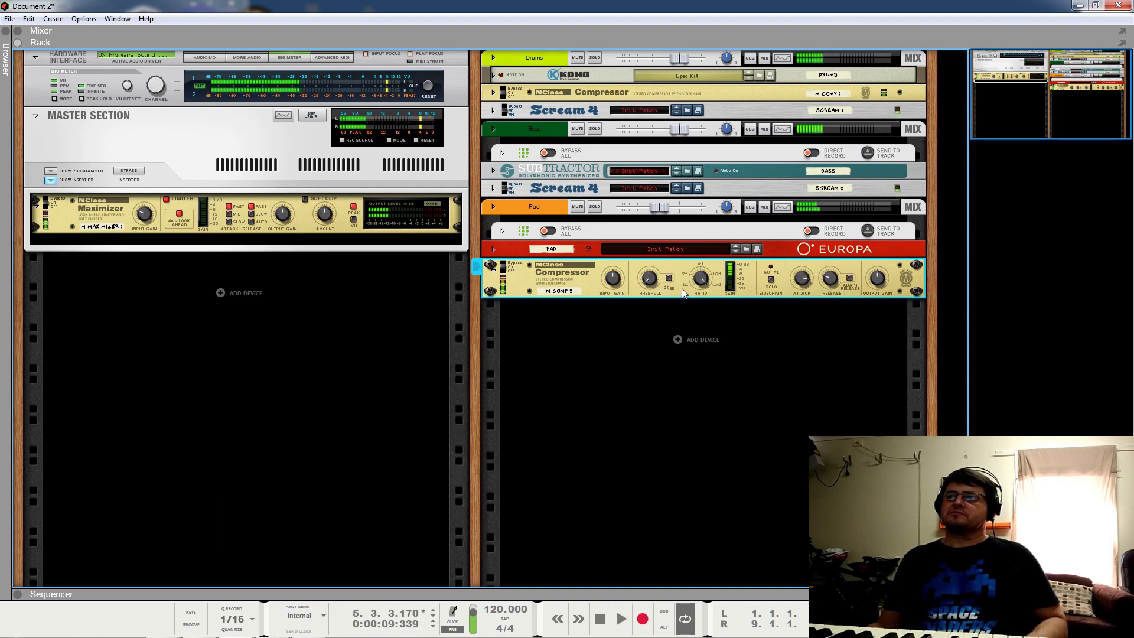
pyautogui.moveTo(705, 282)
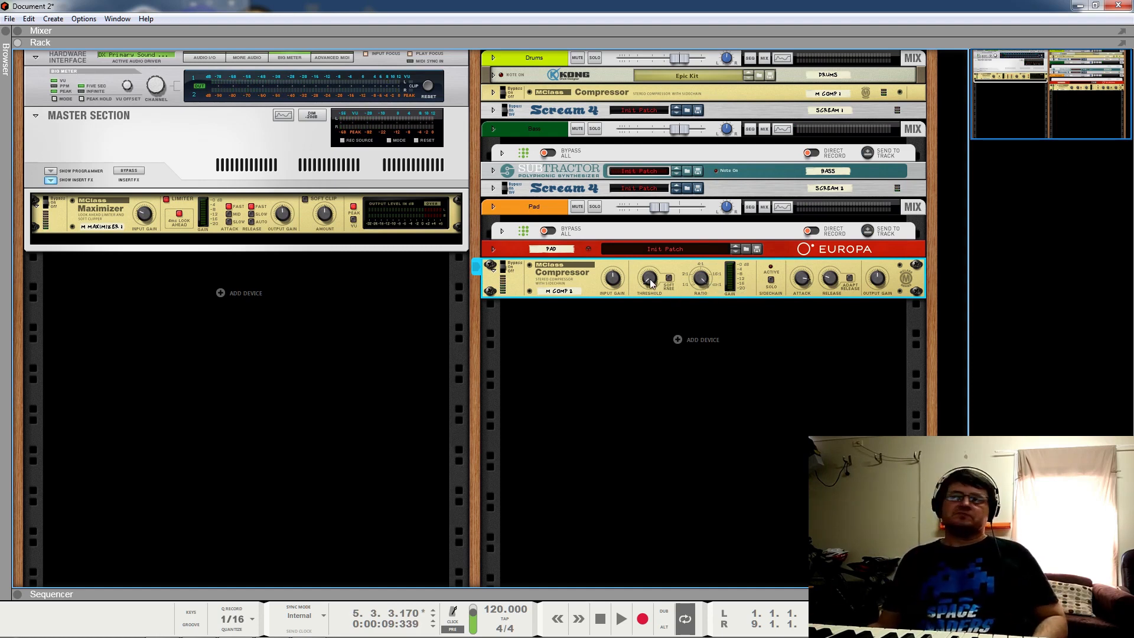
pyautogui.press('space')
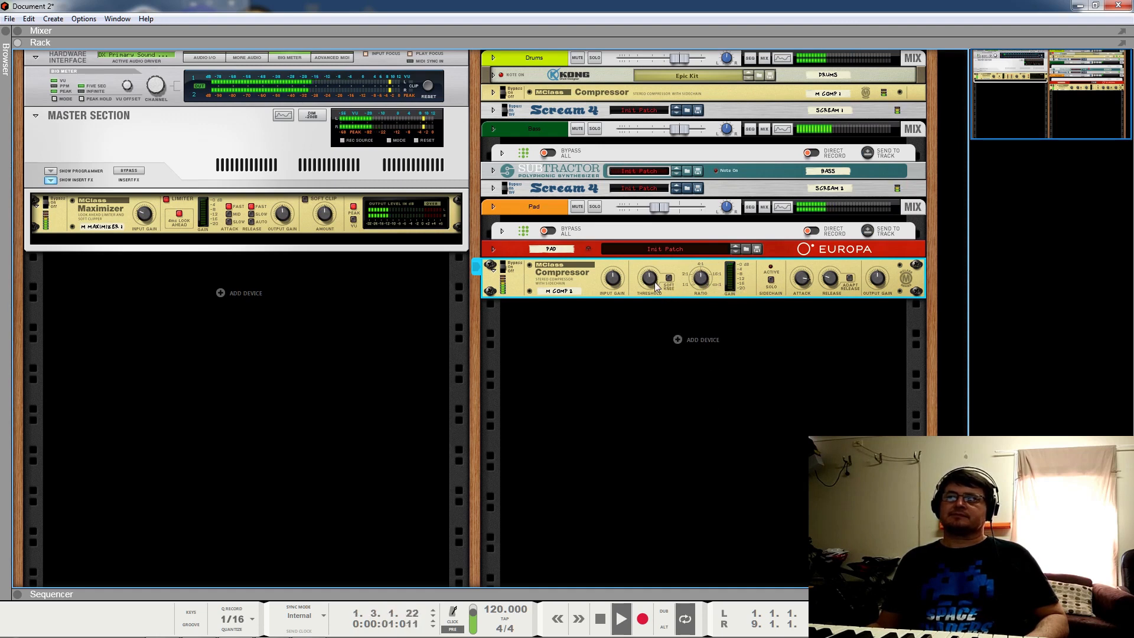
pyautogui.moveTo(879, 278); pyautogui.dragTo(908, 262)
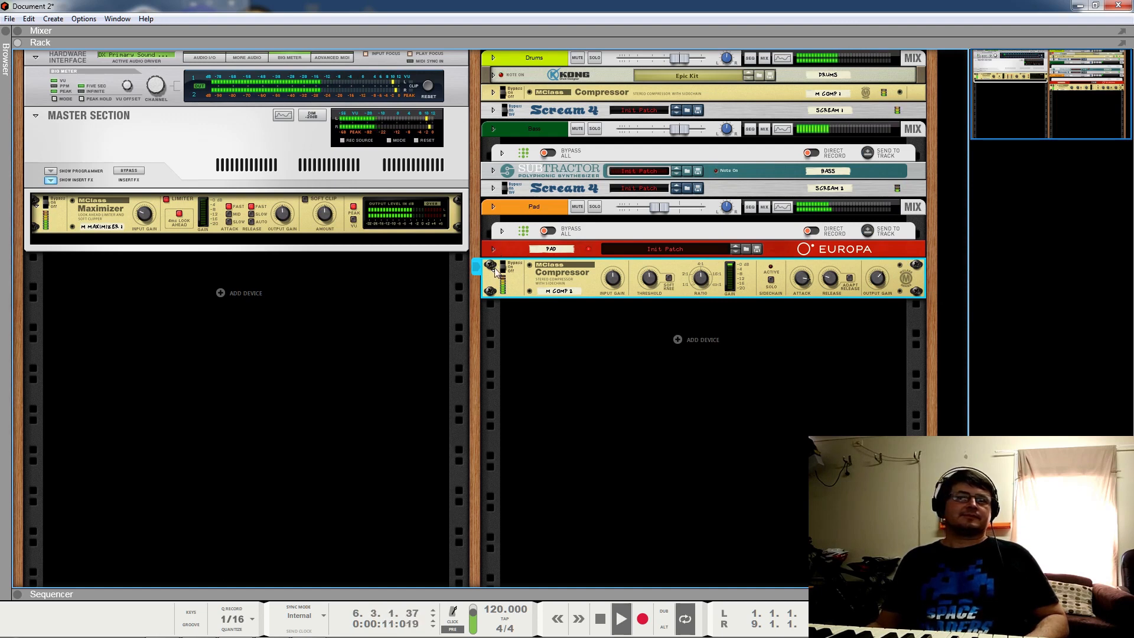
pyautogui.press('space')
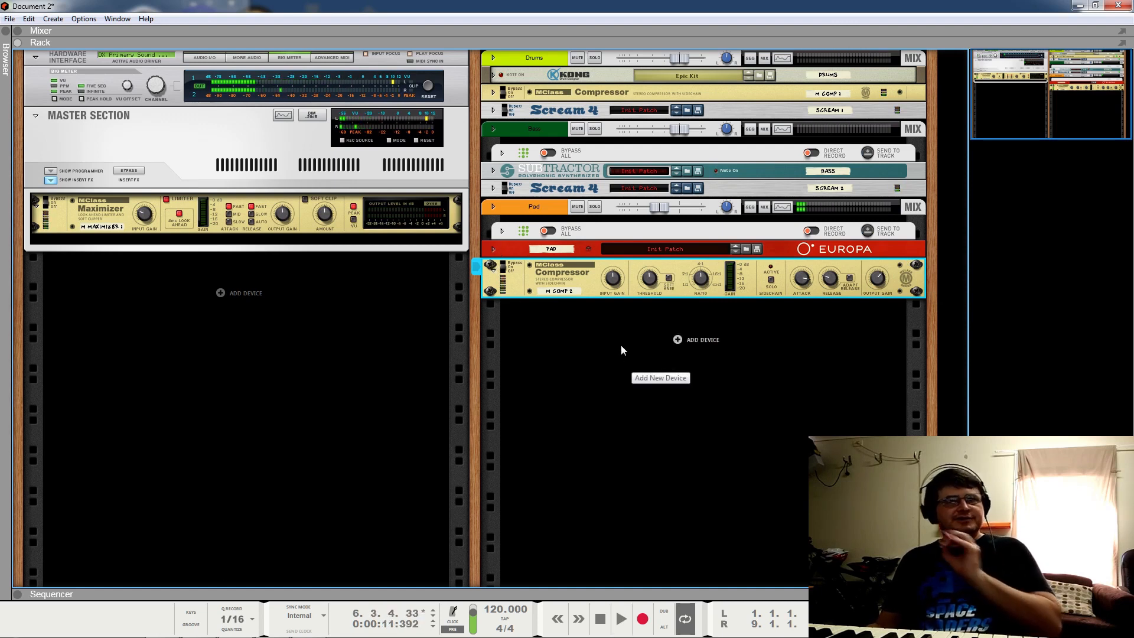
pyautogui.click(495, 268)
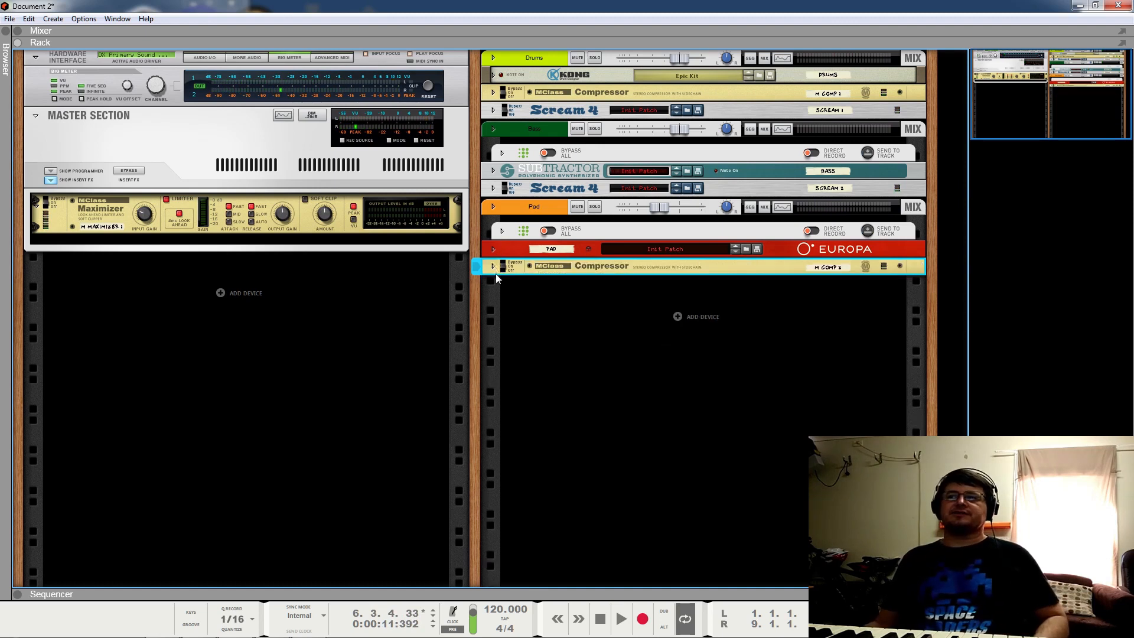
# Step: Audition the Europa pad, then restart the song from bar 1 and expand the sequencer
pyautogui.click(494, 249)
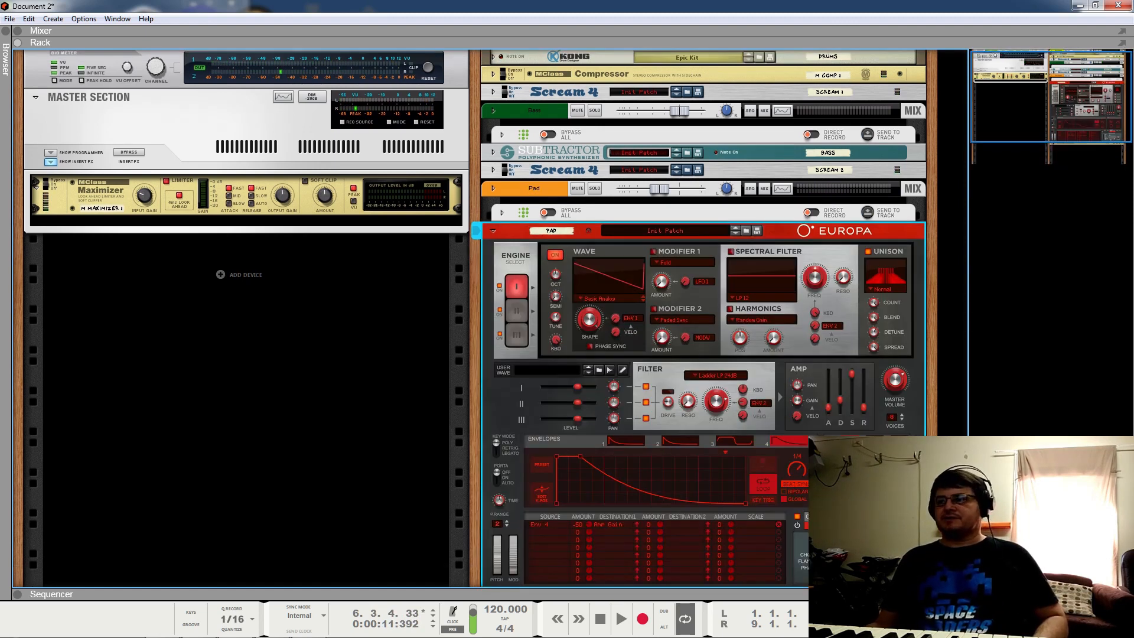
pyautogui.press('space')
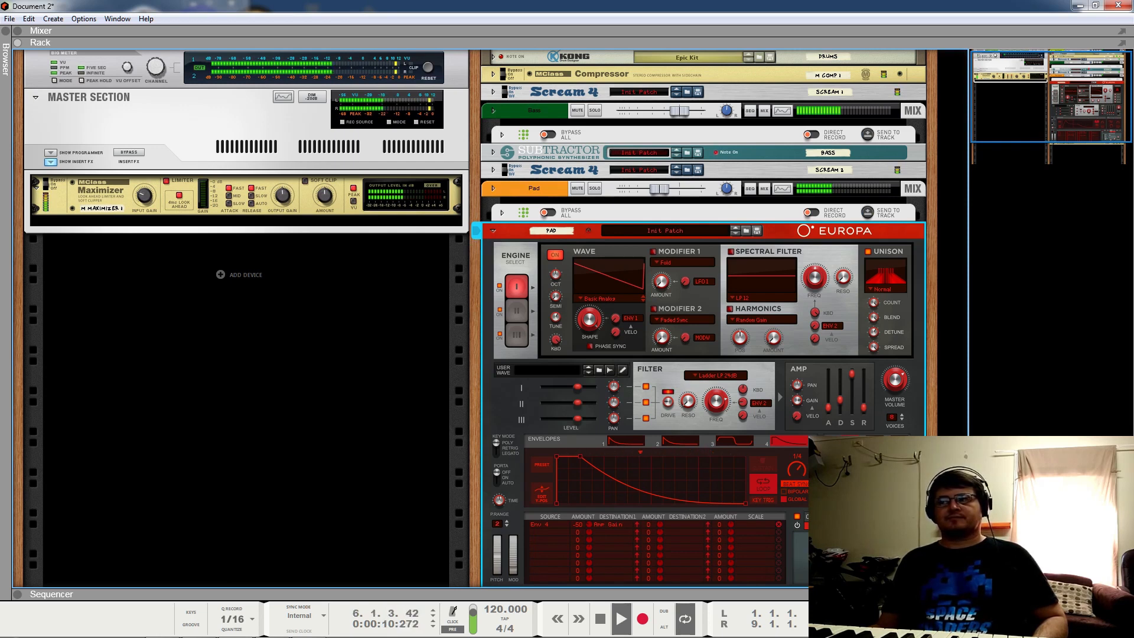
pyautogui.click(493, 231)
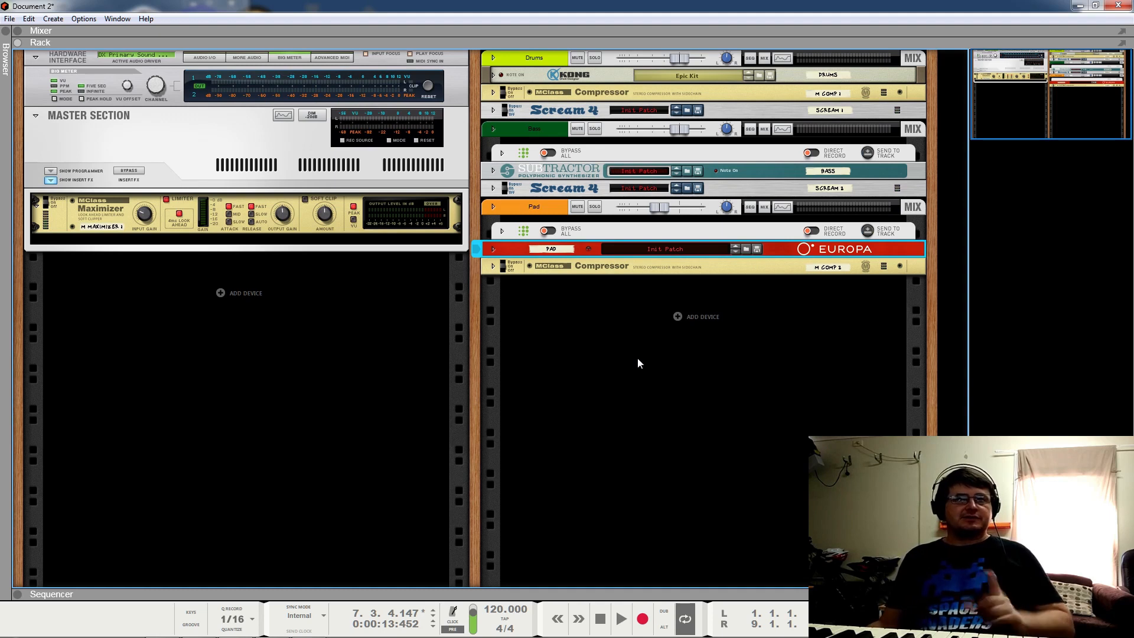
pyautogui.click(600, 619)
pyautogui.click(621, 618)
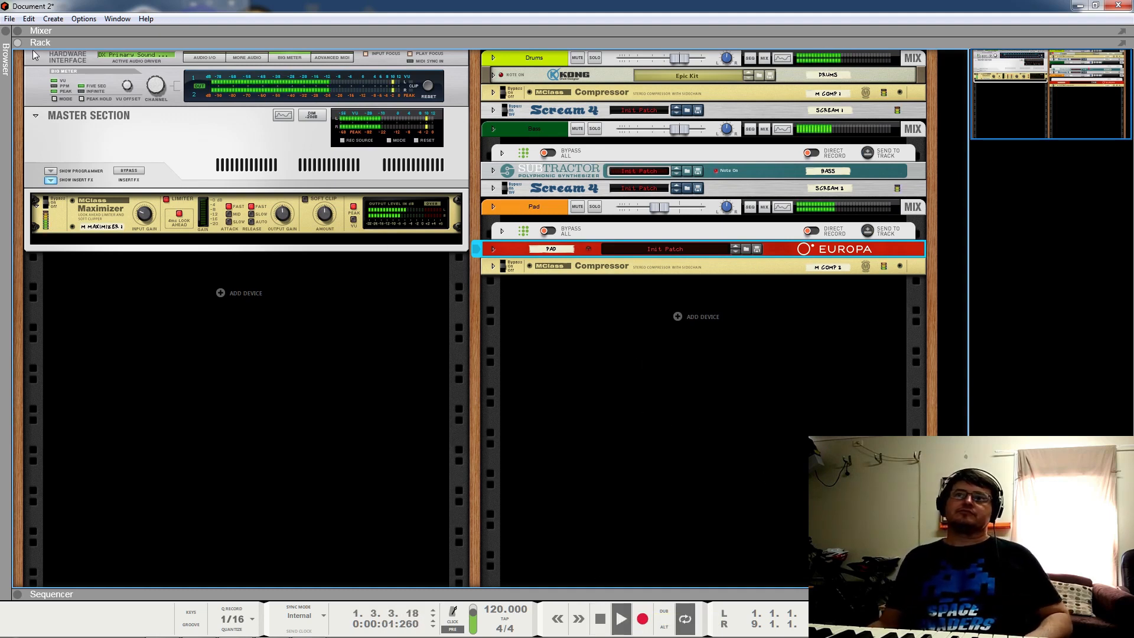
pyautogui.click(17, 594)
# Step: Enlarge the rack by lowering the rack/sequencer divider, then stop playback
pyautogui.moveTo(706, 326); pyautogui.dragTo(706, 411)
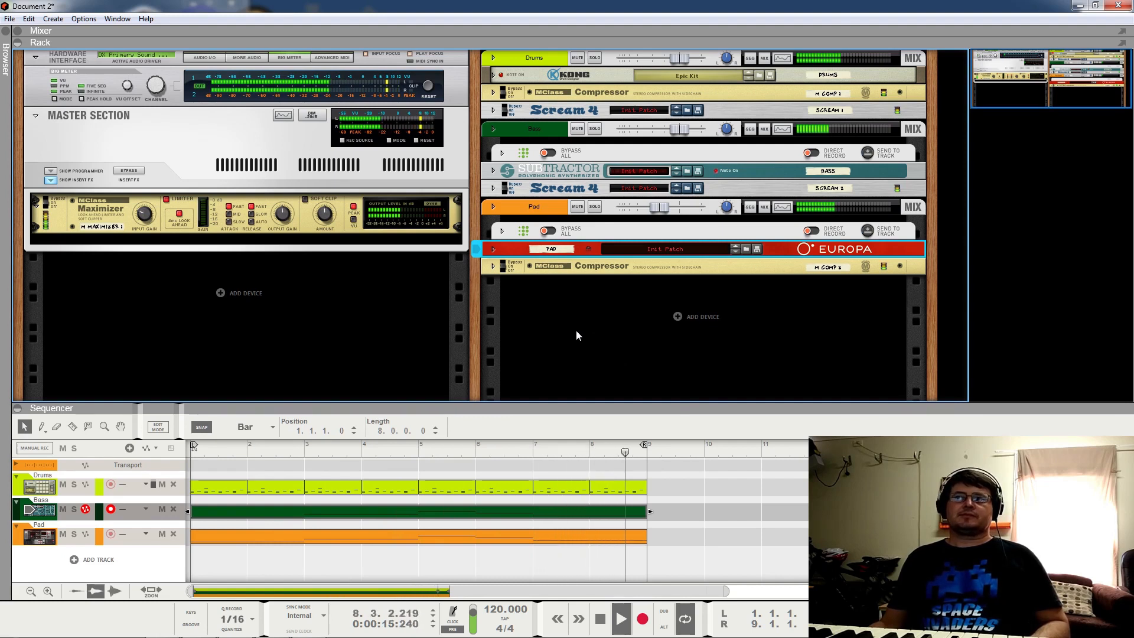
pyautogui.press('space')
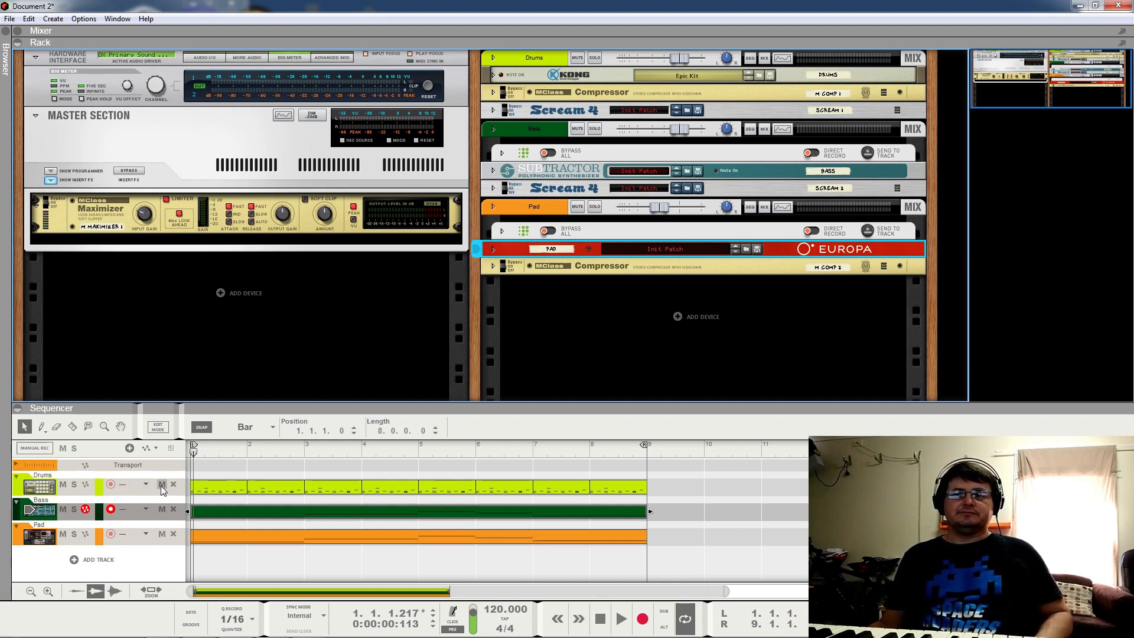
# Step: Delete the Drums clips from bar 2 onward and open the first drum clip for note editing
pyautogui.moveTo(704, 496); pyautogui.dragTo(282, 486)
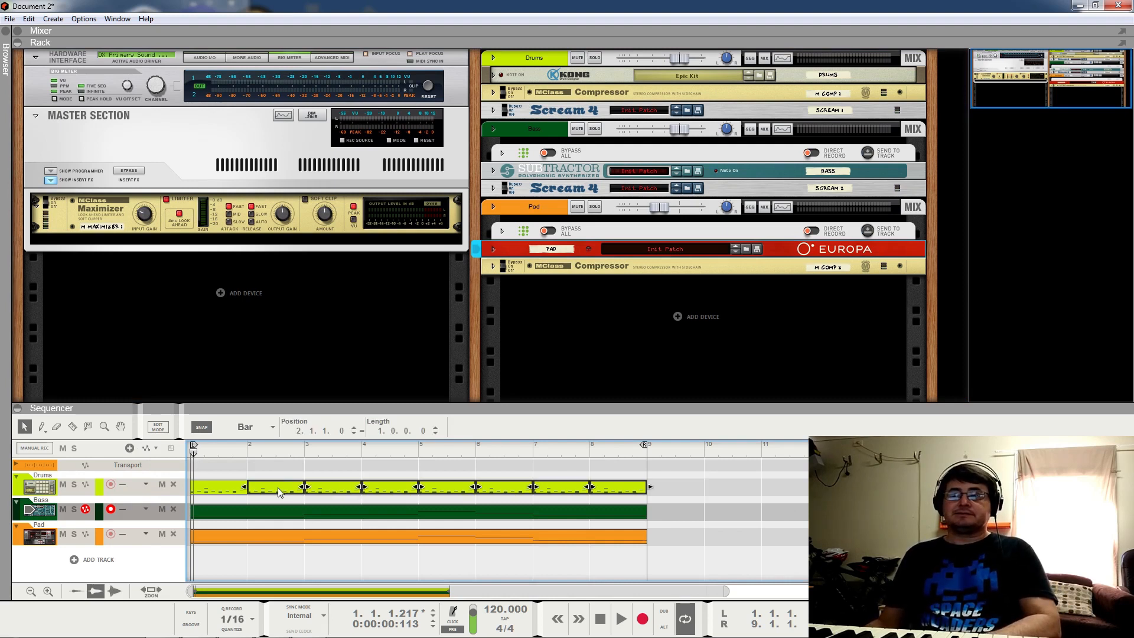
pyautogui.press('Delete')
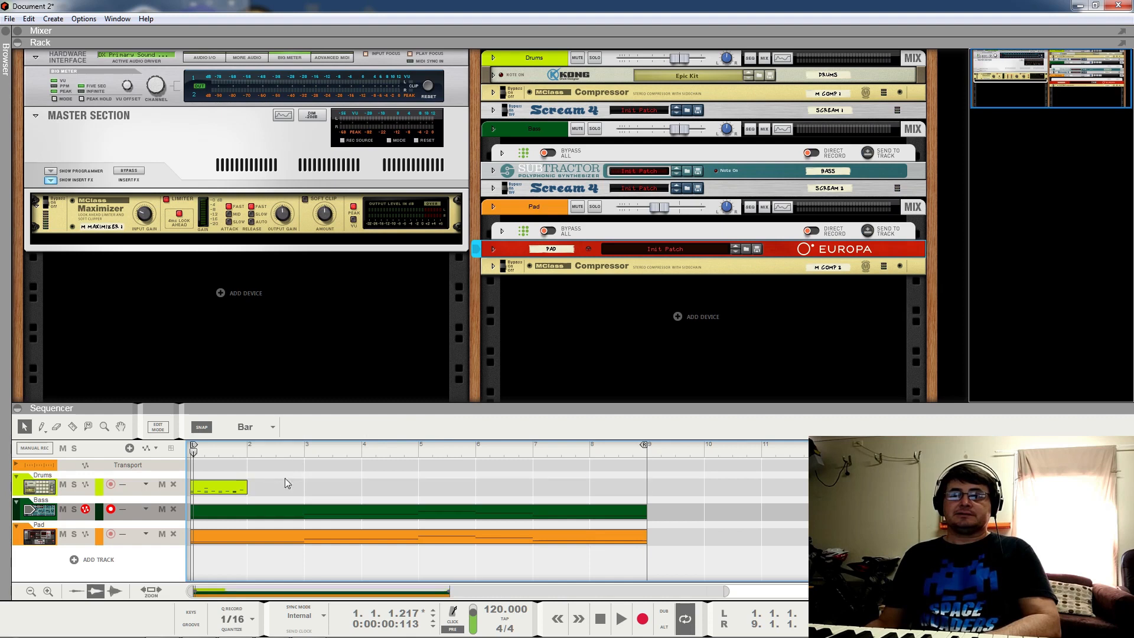
pyautogui.doubleClick(235, 487)
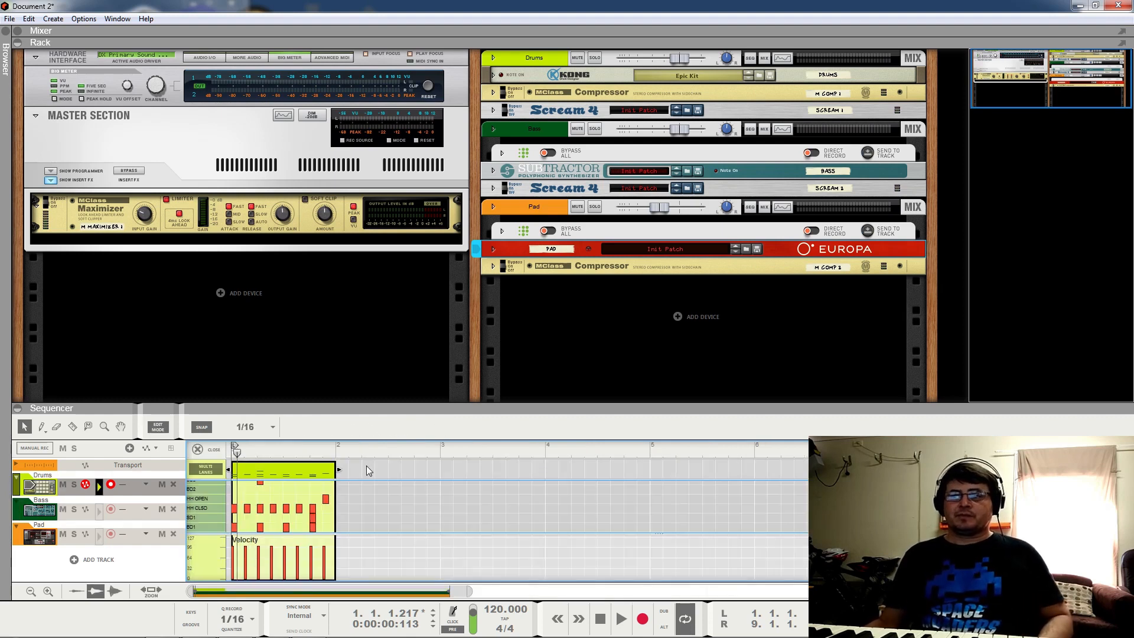
# Step: Loop only bar 1 with the right locator at bar 2, play it, and show the mixer and rack
pyautogui.click(17, 42)
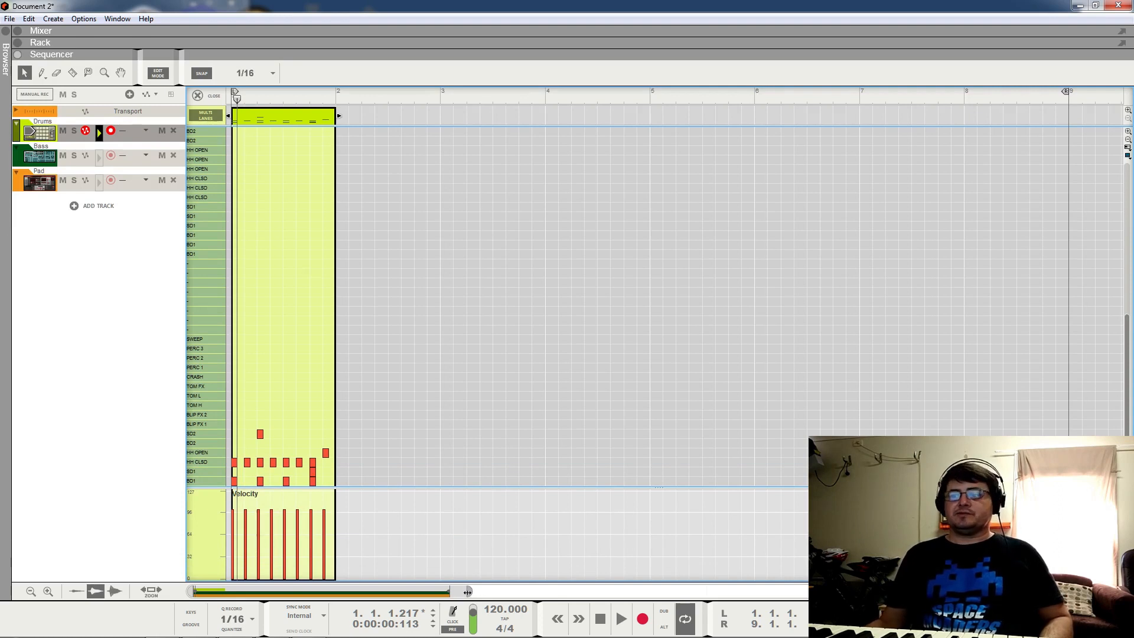
pyautogui.moveTo(449, 593); pyautogui.dragTo(291, 594)
pyautogui.keyDown('alt'); pyautogui.click(527, 94); pyautogui.keyUp('alt')
pyautogui.press('space')
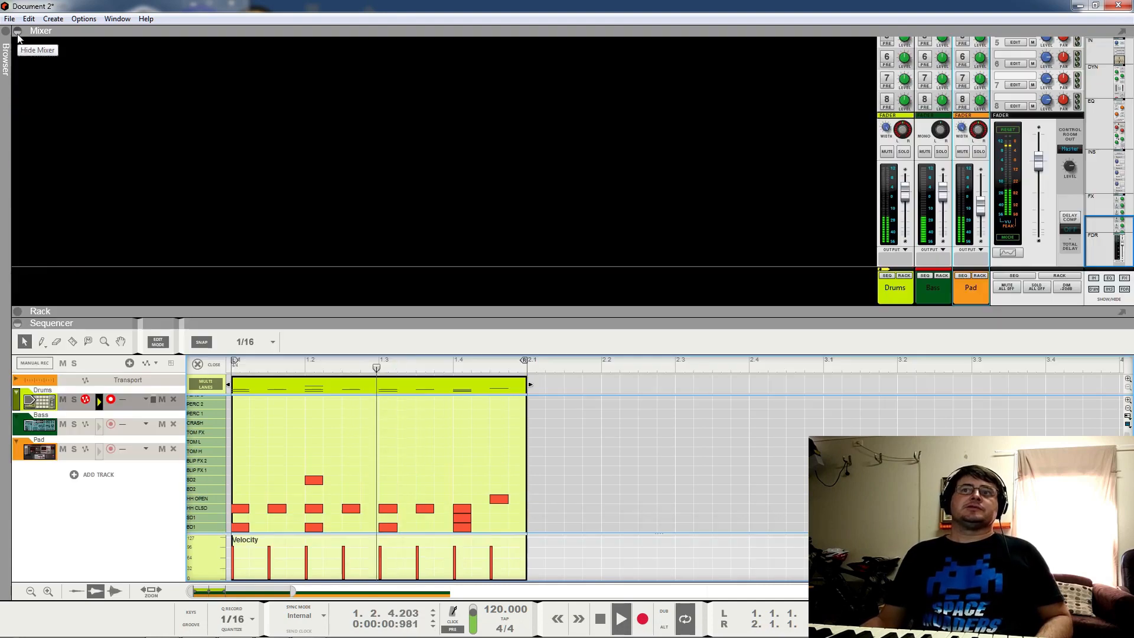
pyautogui.click(24, 31)
pyautogui.moveTo(1017, 311); pyautogui.dragTo(1017, 230)
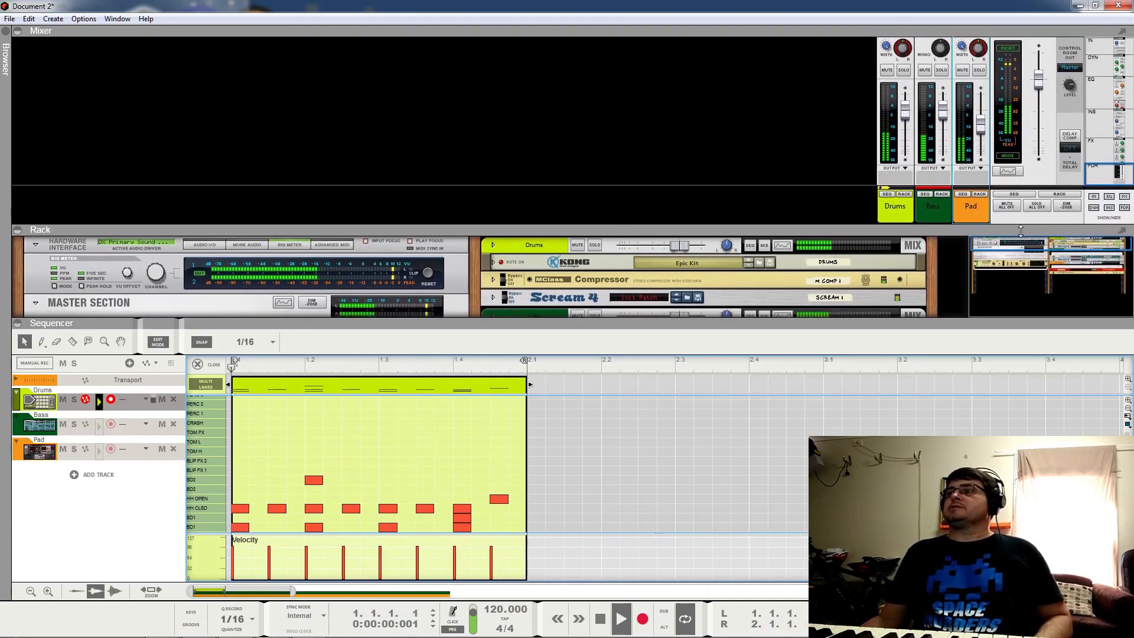
# Step: Resize the panels, solo Drums, and raise the first beat's note velocity to maximum
pyautogui.click(20, 232)
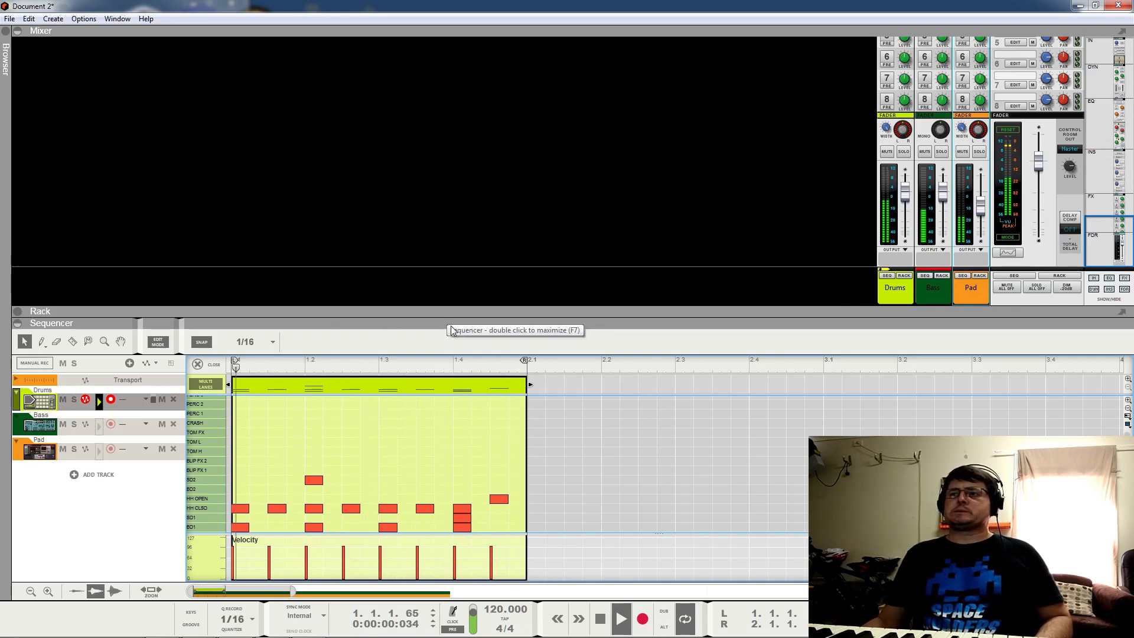
pyautogui.moveTo(451, 322); pyautogui.dragTo(450, 240)
pyautogui.click(904, 70)
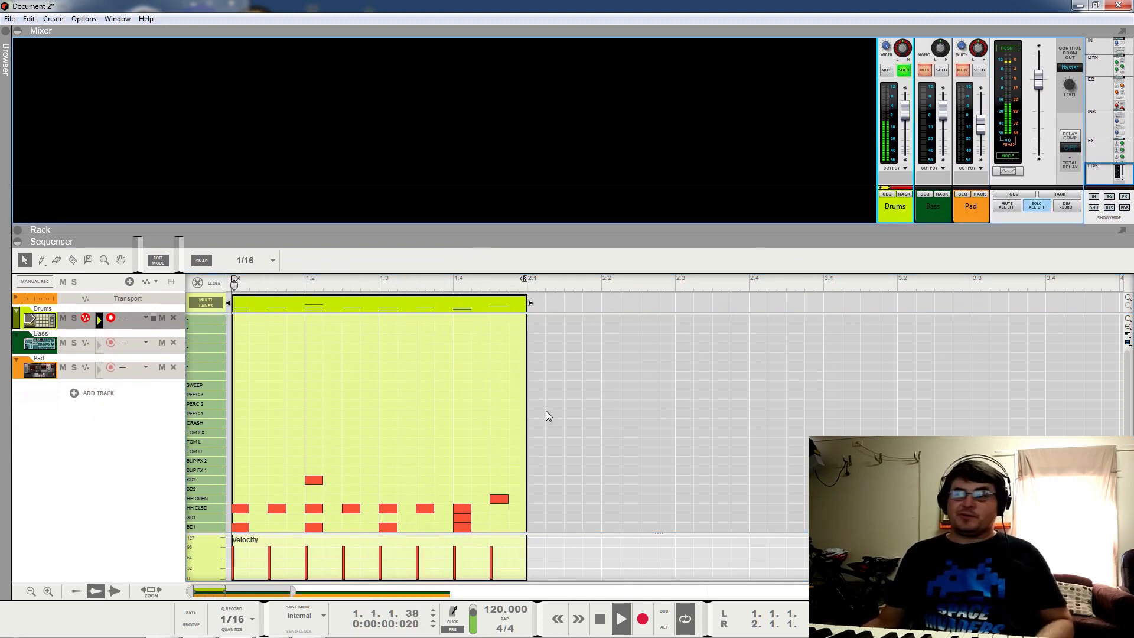
pyautogui.press('space')
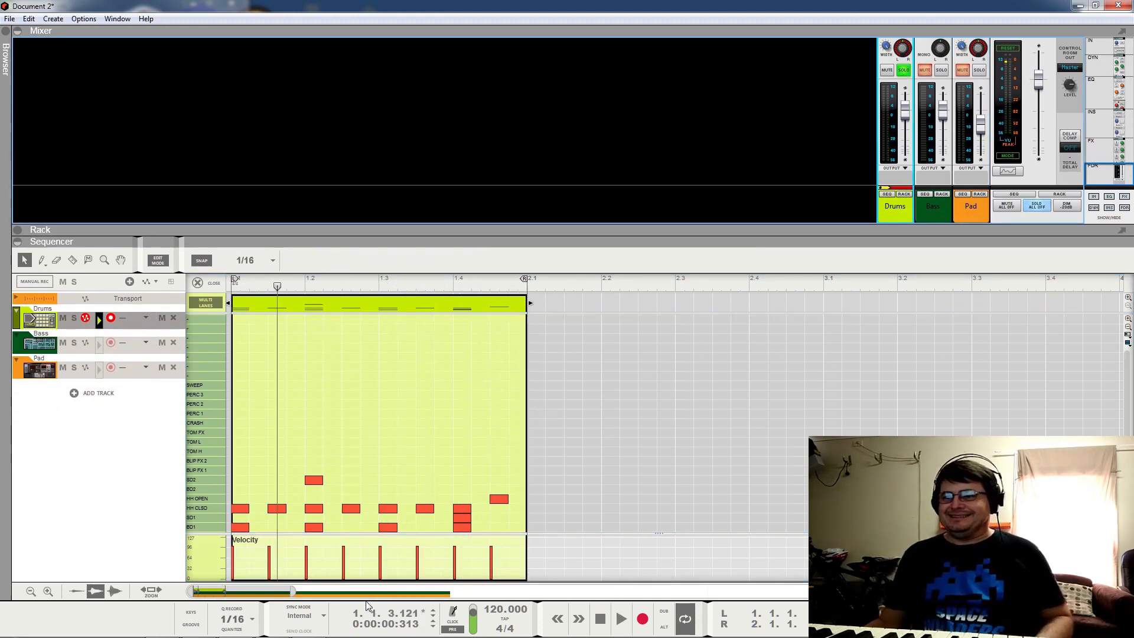
pyautogui.moveTo(292, 591); pyautogui.dragTo(251, 592)
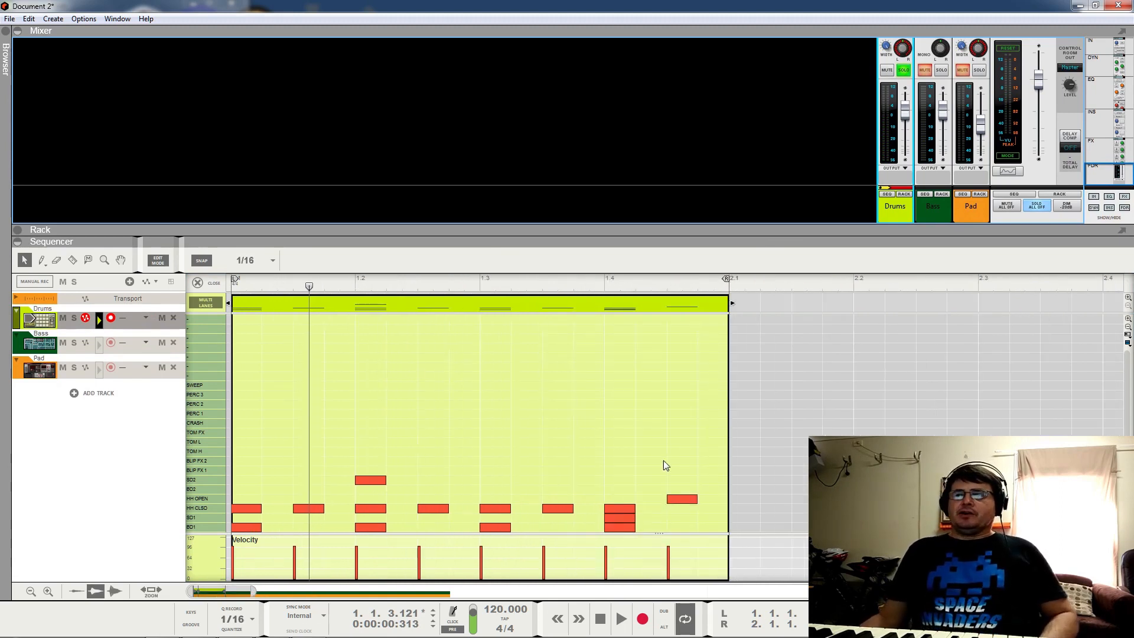
pyautogui.moveTo(714, 472); pyautogui.dragTo(428, 544)
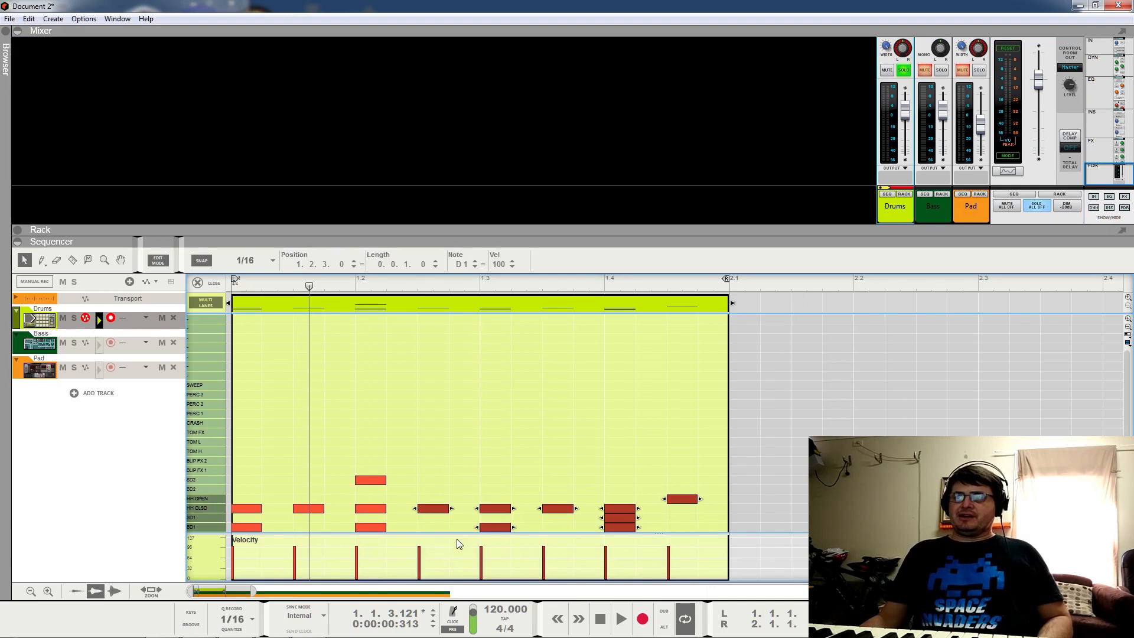
pyautogui.click(522, 437)
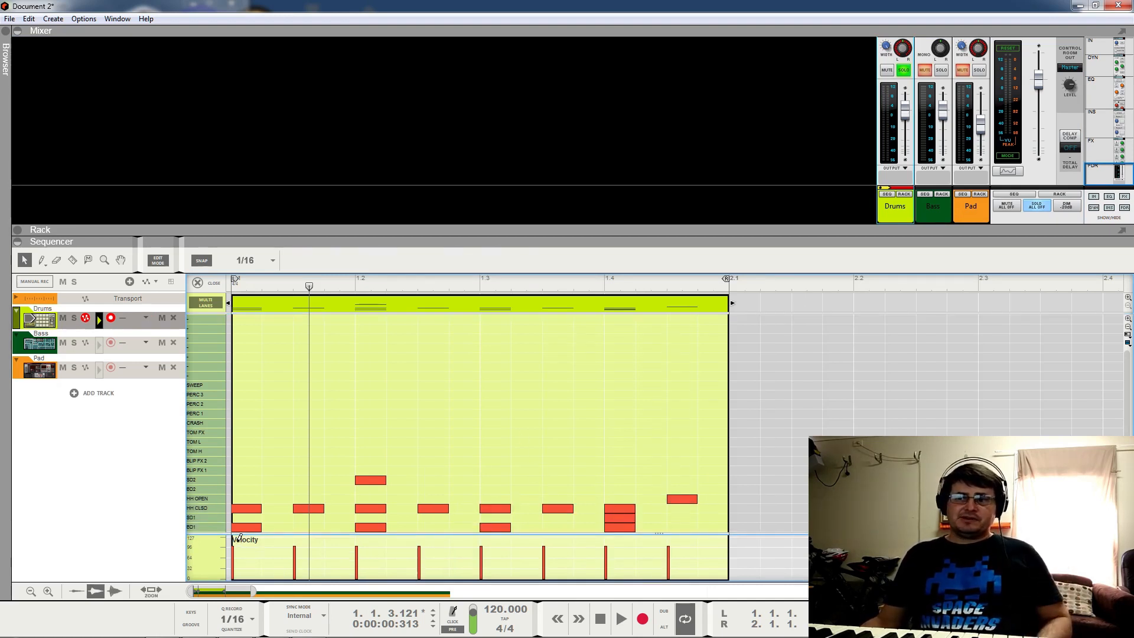
pyautogui.moveTo(238, 541); pyautogui.dragTo(230, 530)
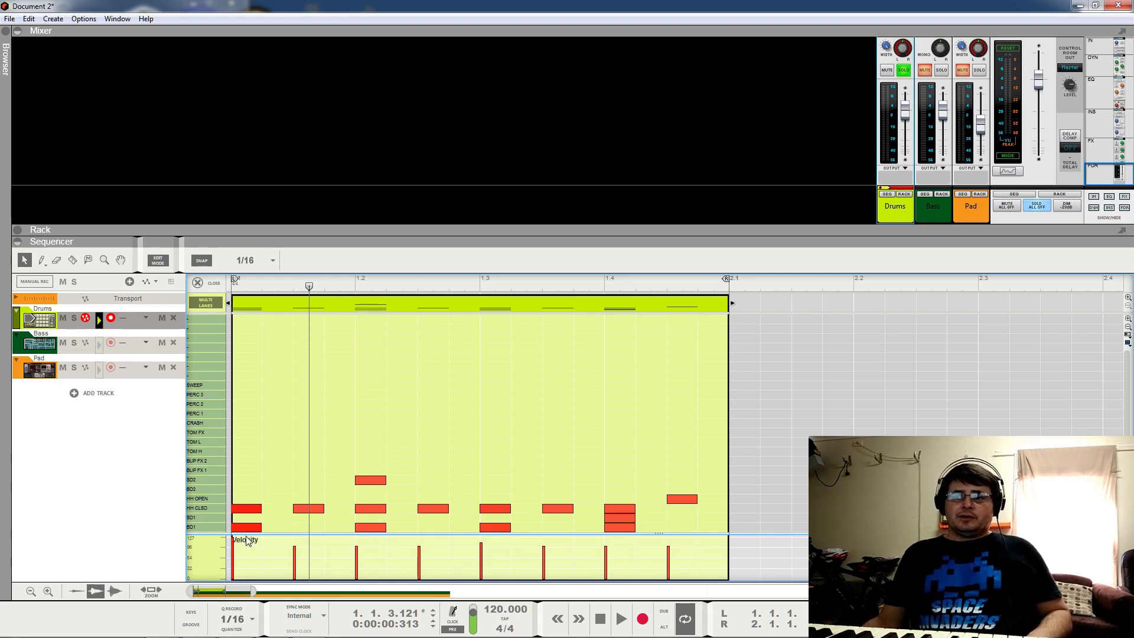
# Step: Play the one-bar drum loop from its start, then bring the device rack into view
pyautogui.click(236, 287)
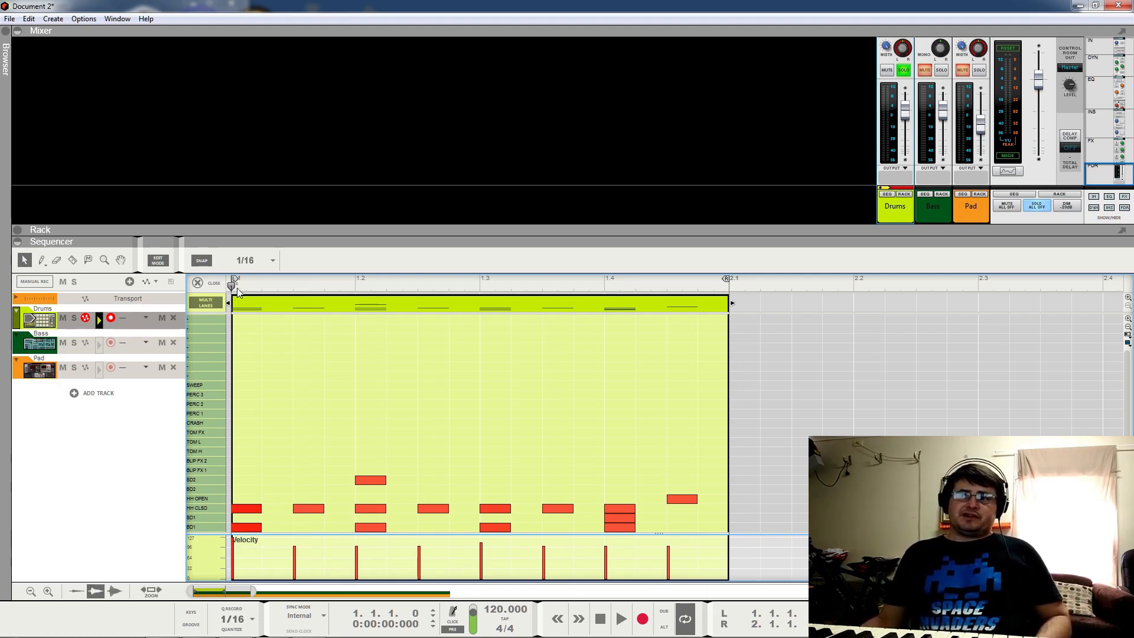
pyautogui.press('space')
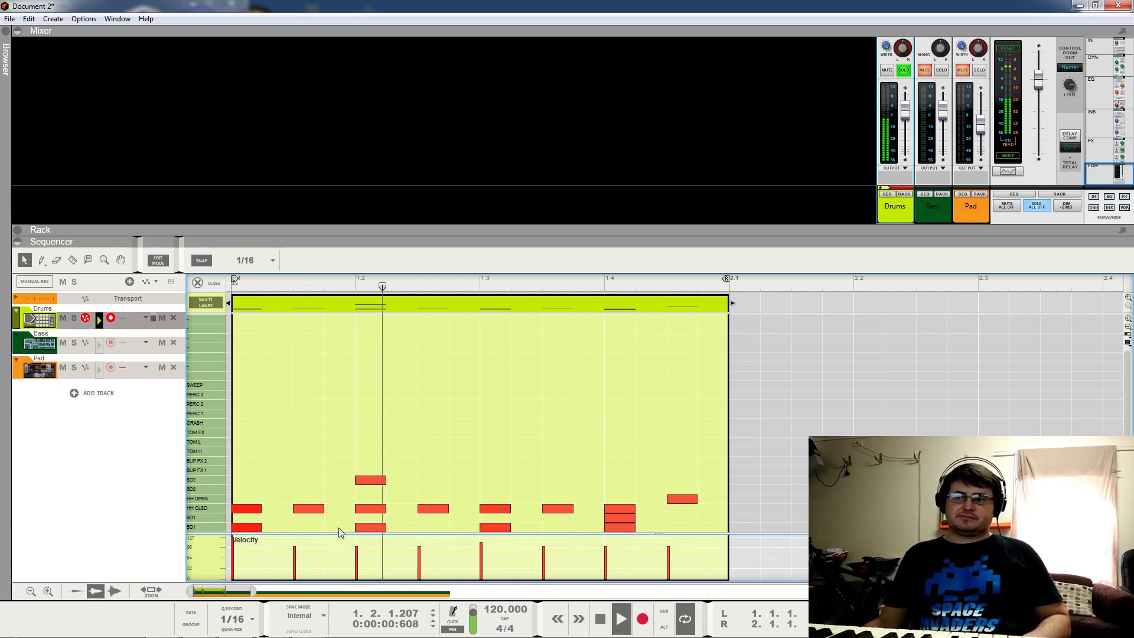
pyautogui.press('space')
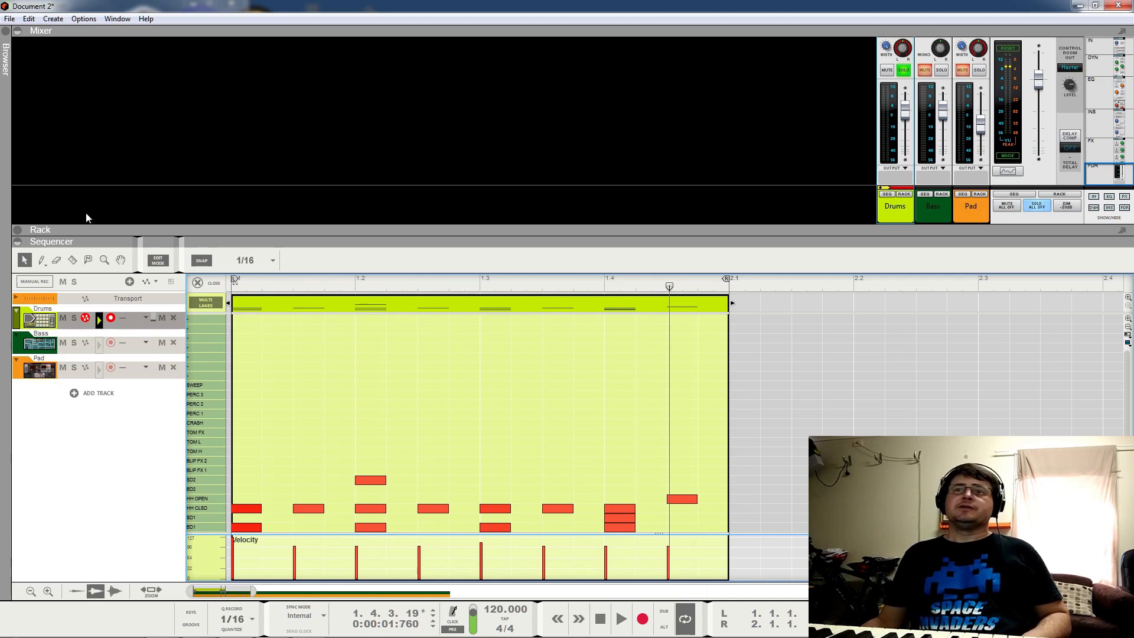
pyautogui.click(20, 235)
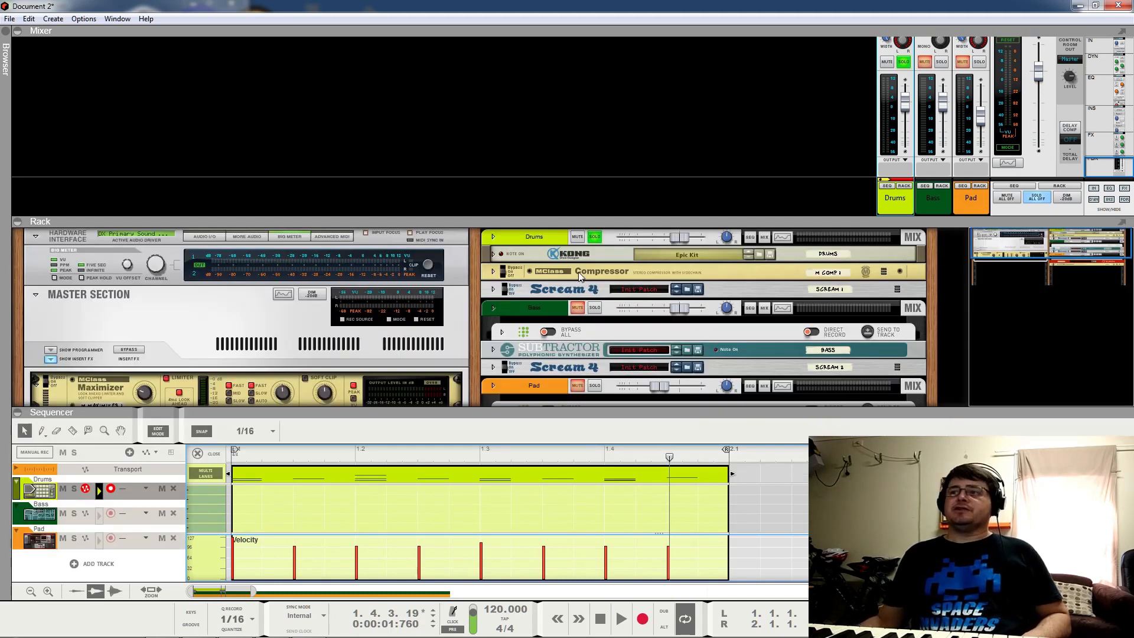
# Step: Toggle bypass on the drum Compressor and Scream 4, audition the loop, and collapse the rack
pyautogui.click(505, 267)
pyautogui.click(505, 285)
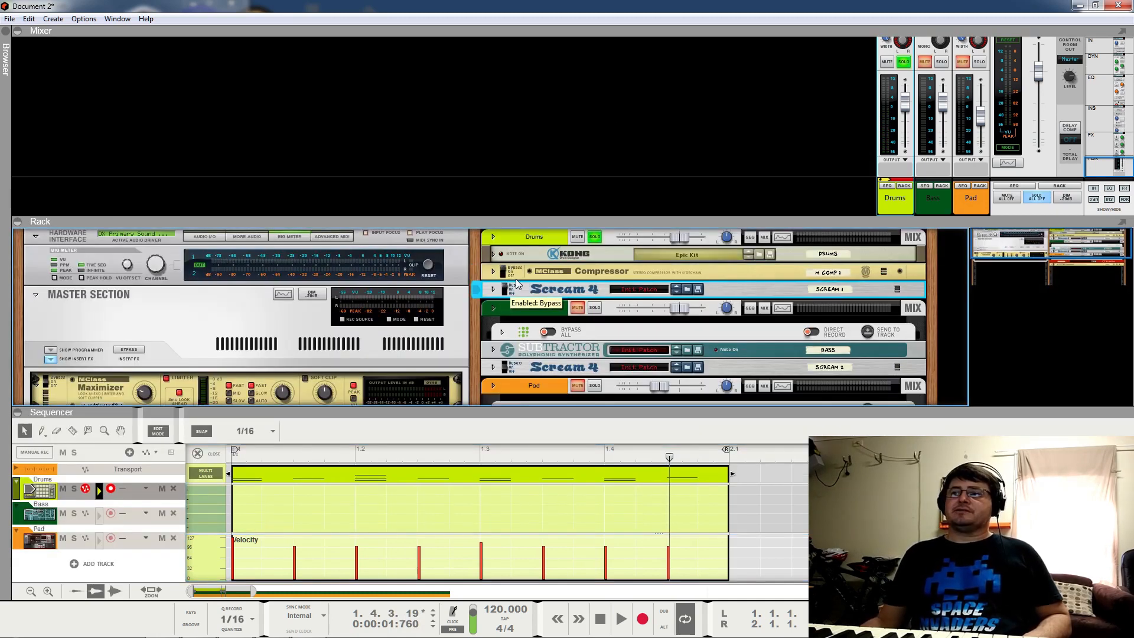
pyautogui.click(233, 453)
pyautogui.press('space')
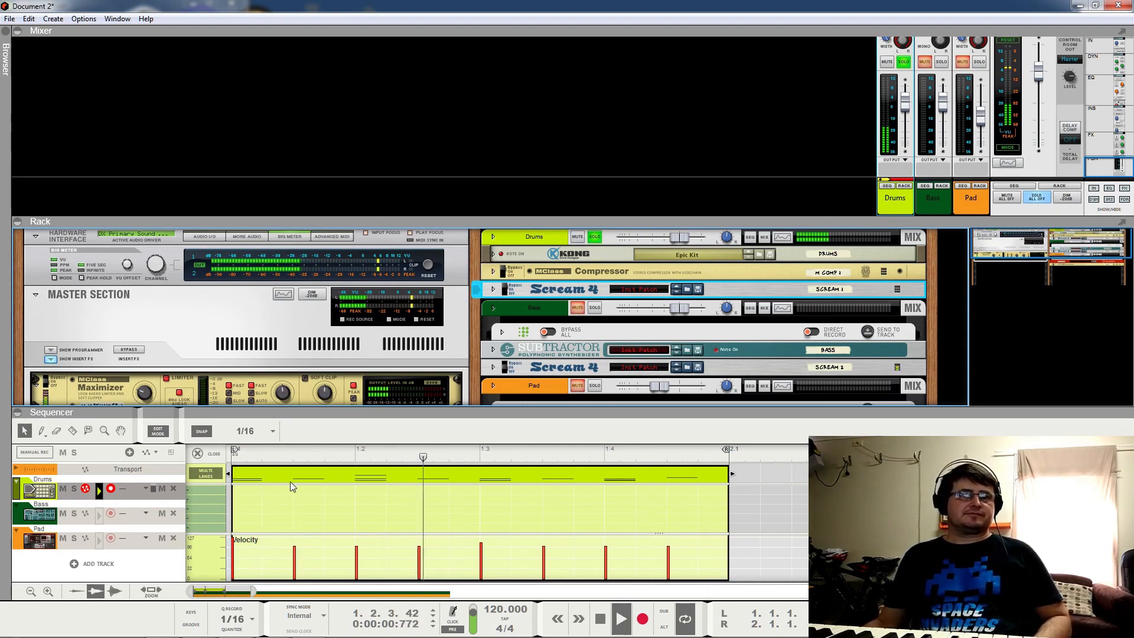
pyautogui.press('space')
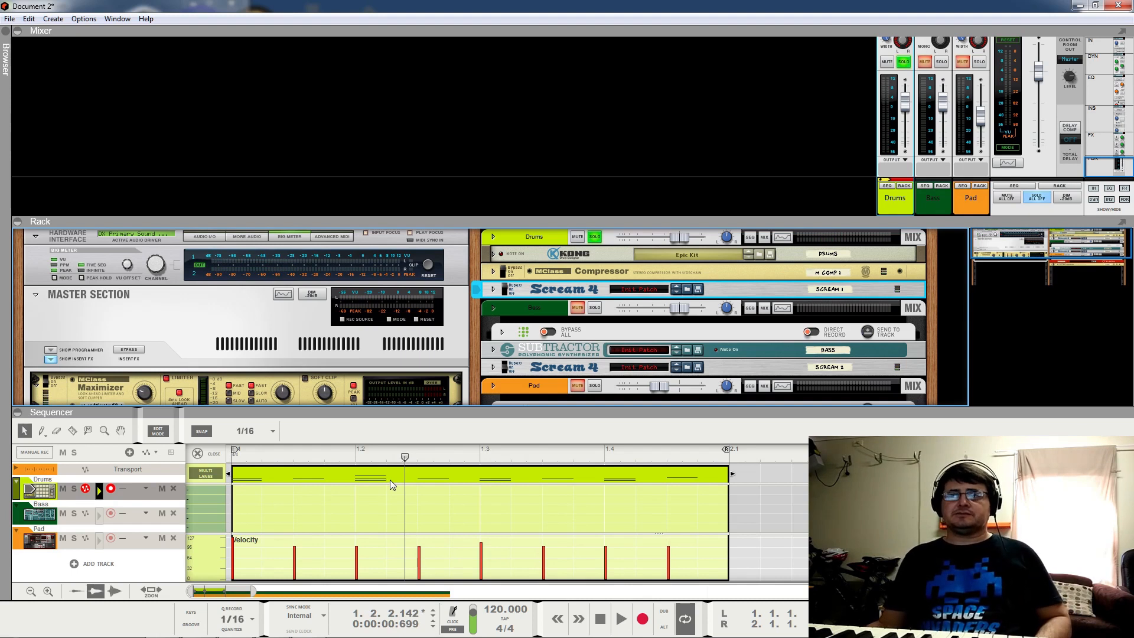
pyautogui.click(23, 222)
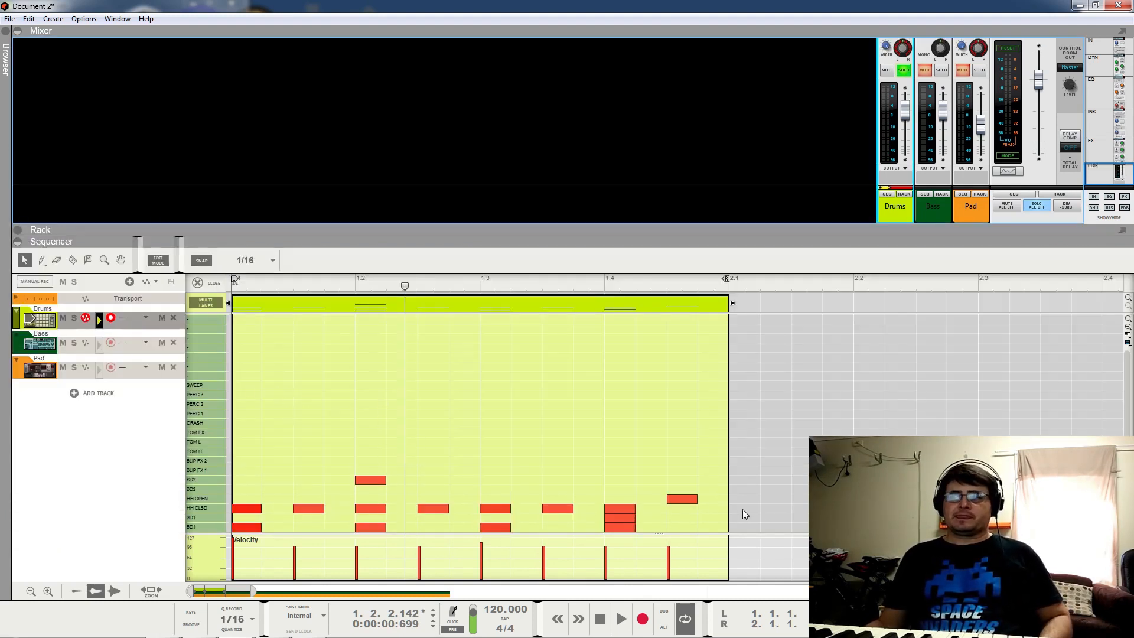
# Step: Randomize the closed hi-hat note velocities by 20% in the Tool Window, audition, and close it
pyautogui.moveTo(652, 505); pyautogui.dragTo(308, 510)
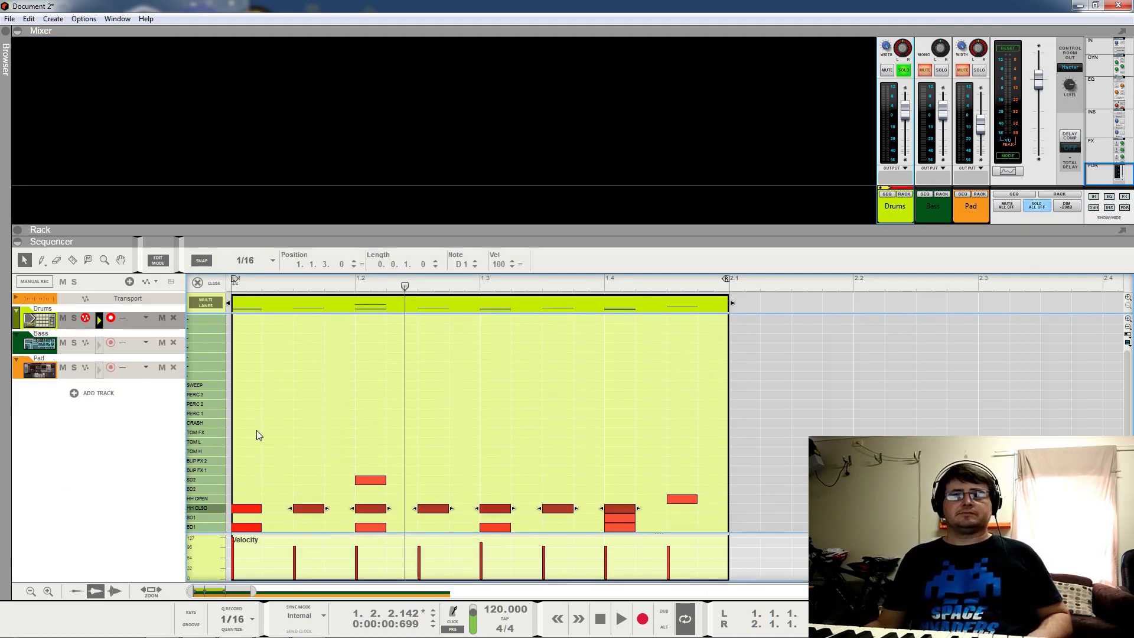
pyautogui.moveTo(0, 98); pyautogui.dragTo(1015, 48)
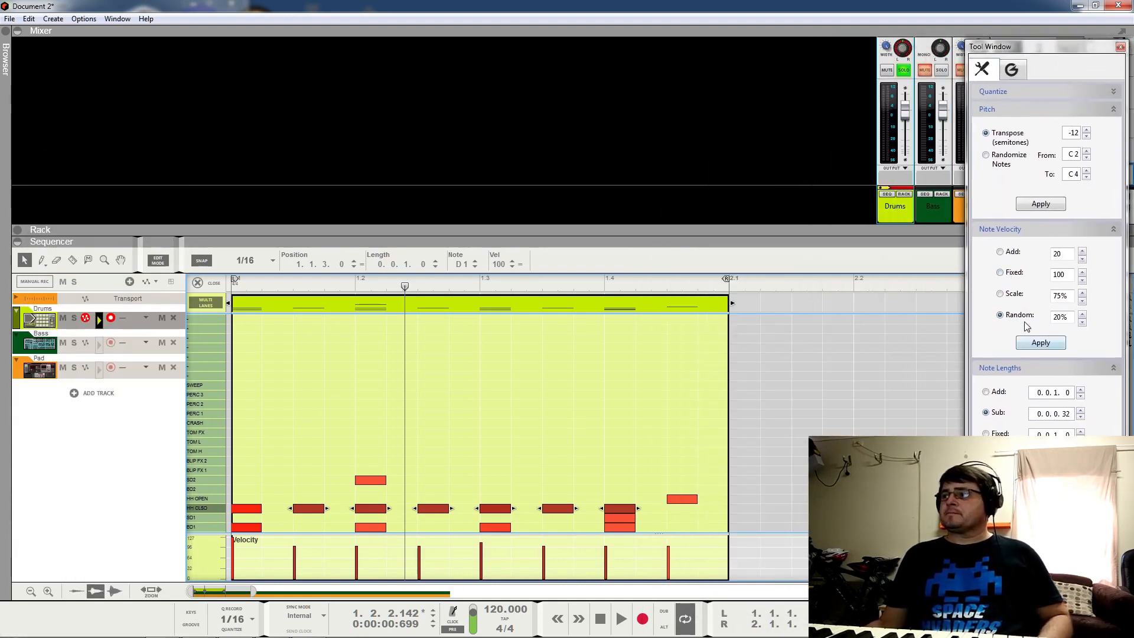
pyautogui.click(1049, 346)
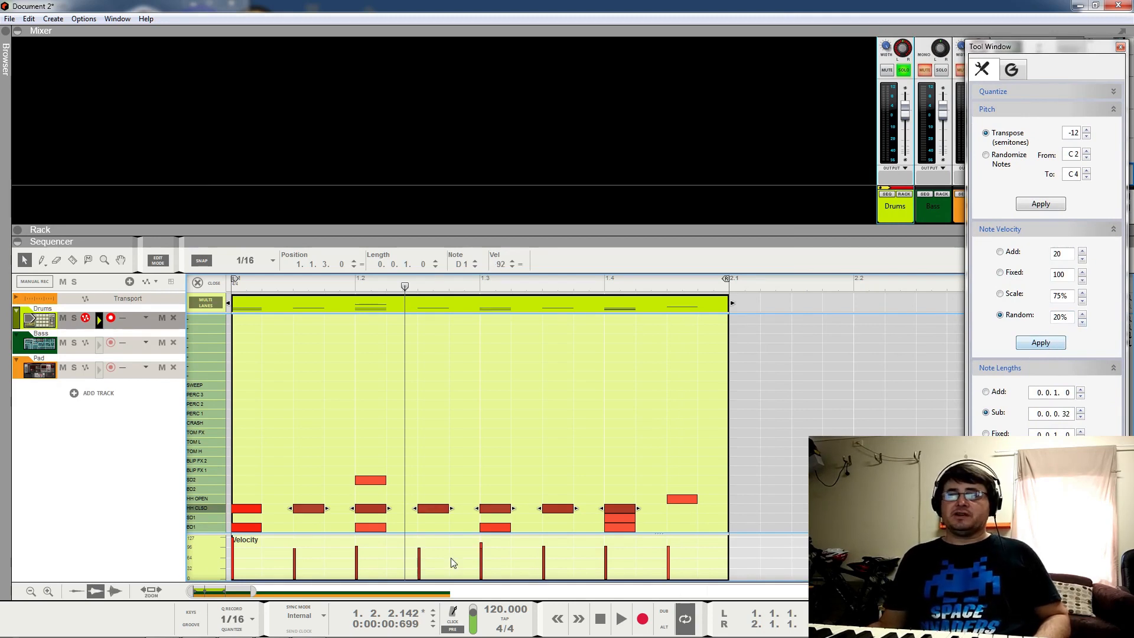
pyautogui.press('space')
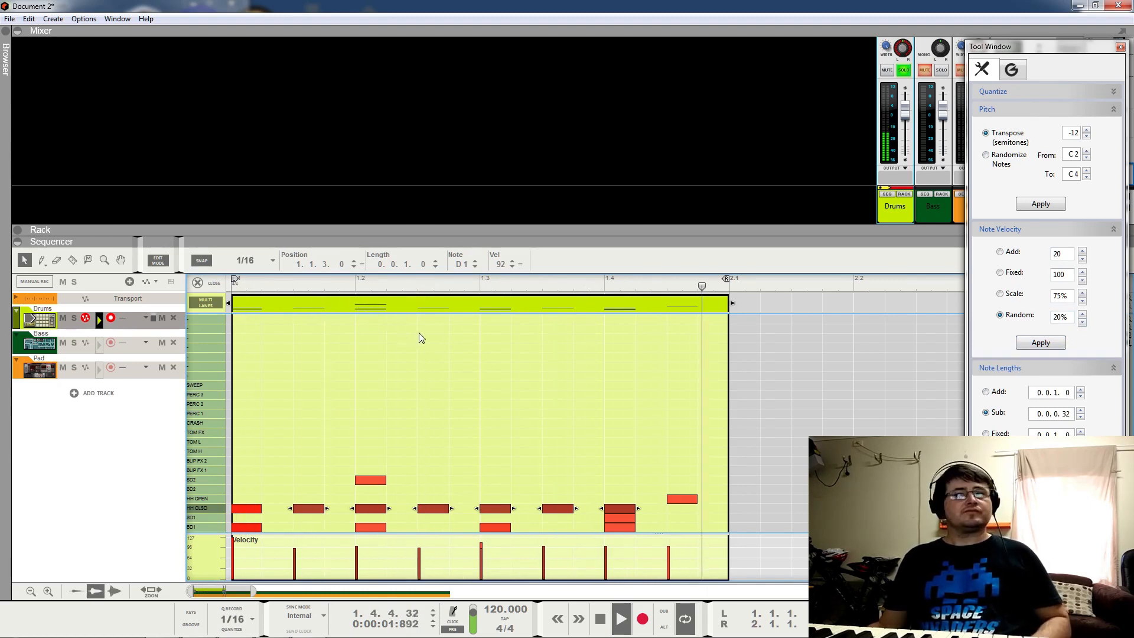
pyautogui.press('space')
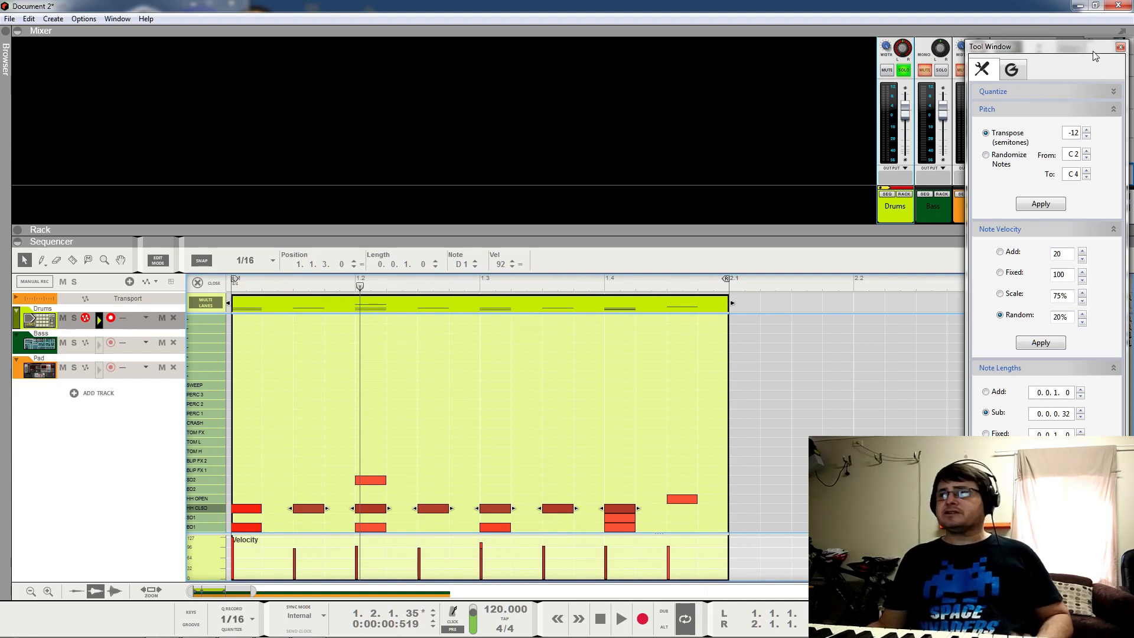
pyautogui.click(1120, 47)
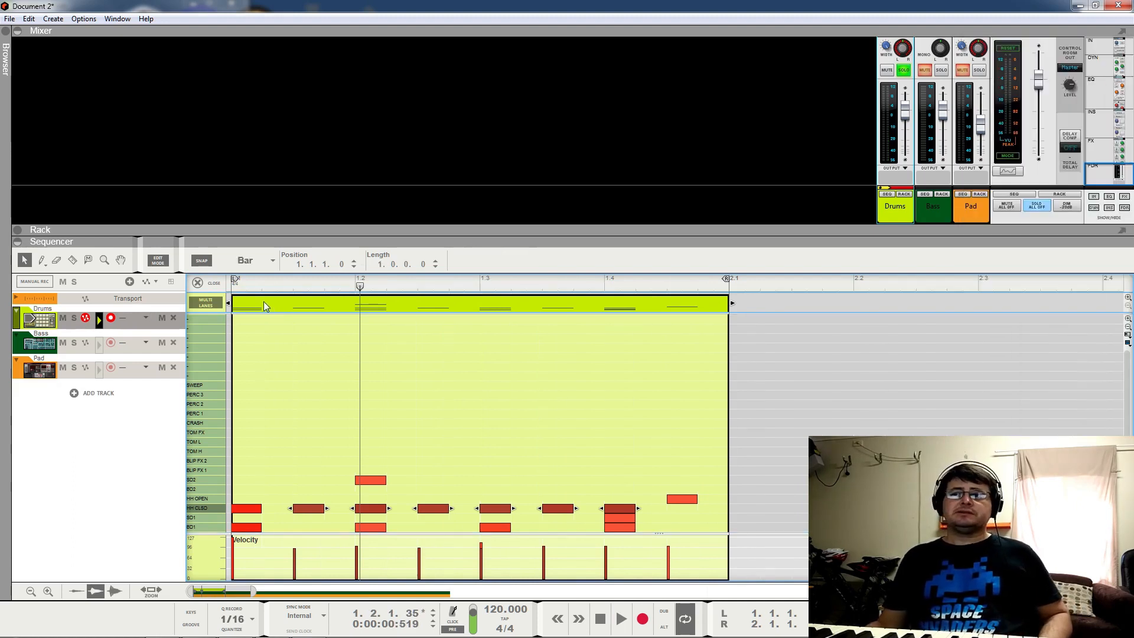
# Step: Copy the drum clip into bar 2 and add a closed hi-hat note at 2.3.2
pyautogui.moveTo(263, 304); pyautogui.dragTo(747, 301)
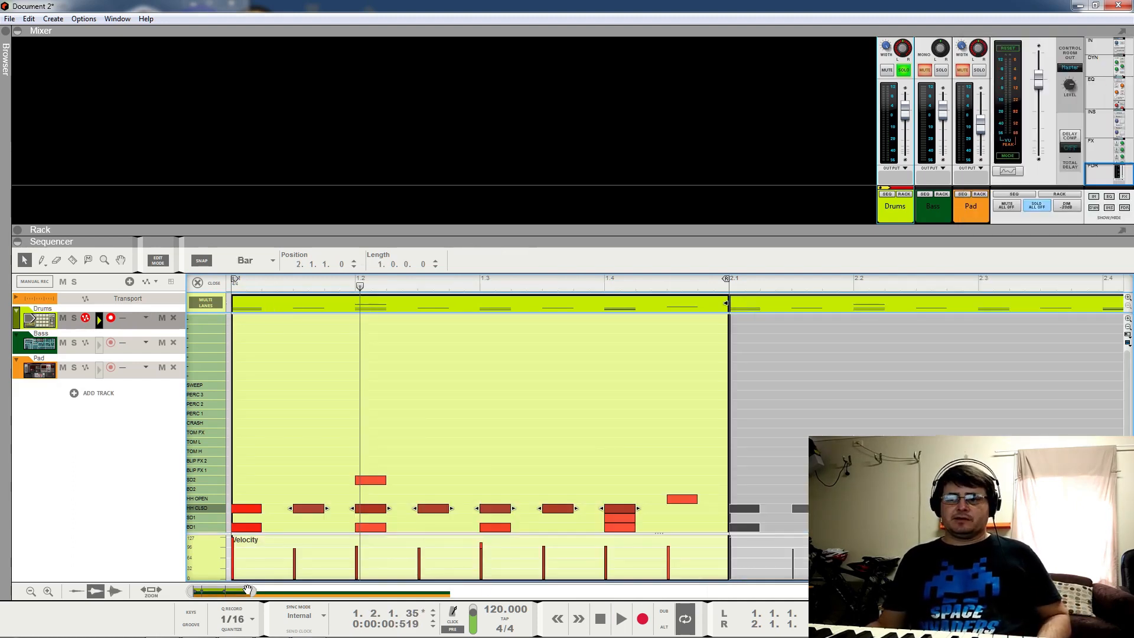
pyautogui.moveTo(254, 590); pyautogui.dragTo(334, 589)
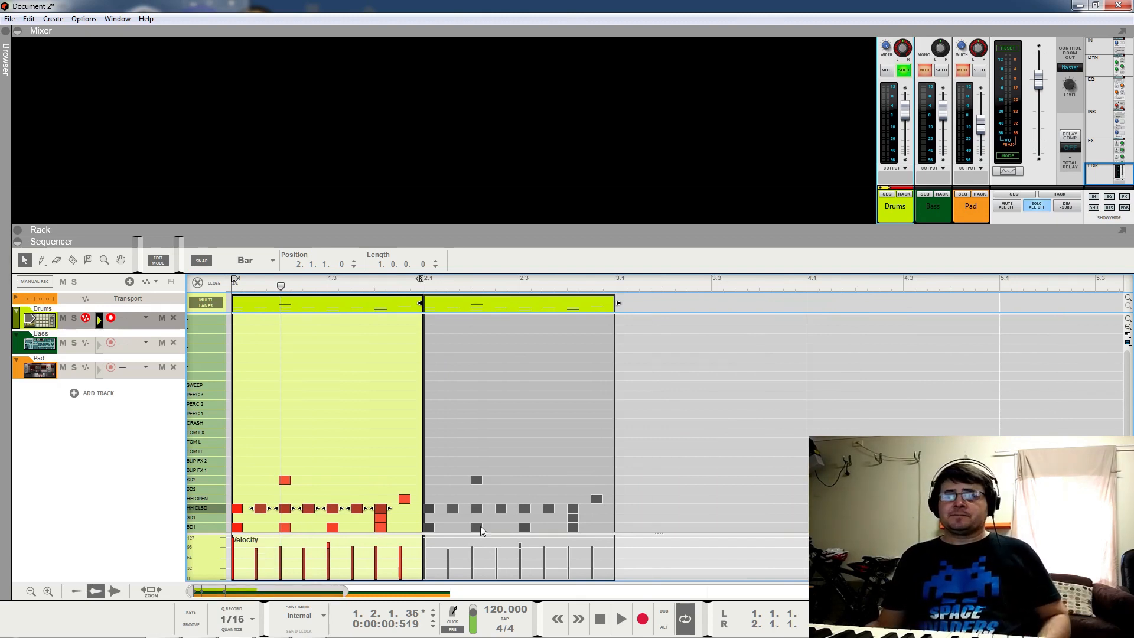
pyautogui.click(500, 524)
pyautogui.click(533, 306)
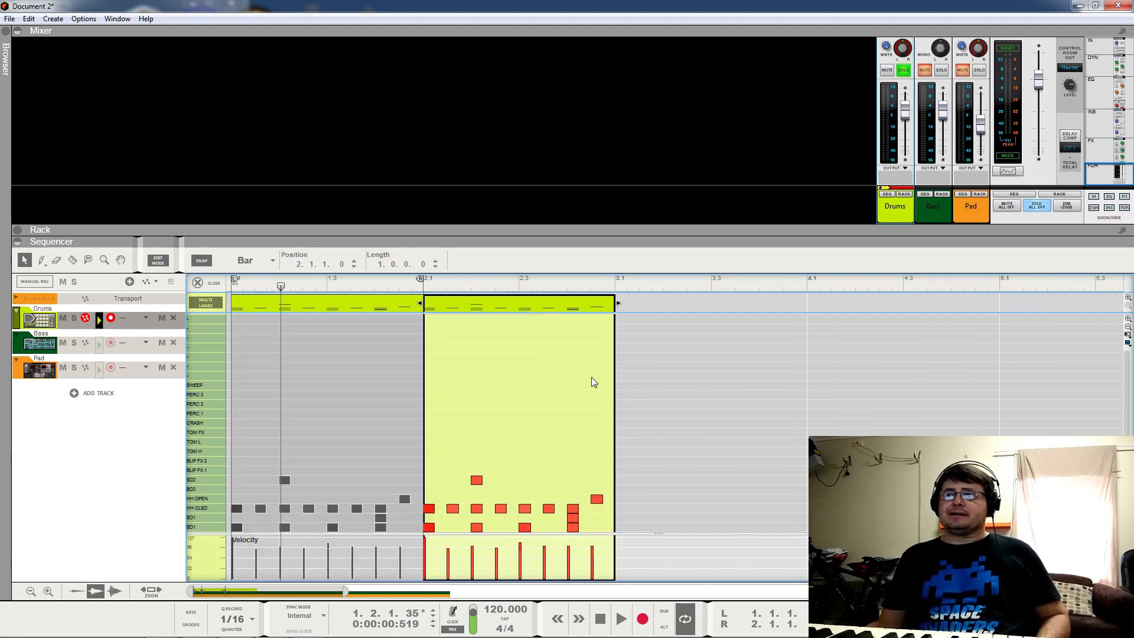
pyautogui.click(537, 508)
pyautogui.click(533, 553)
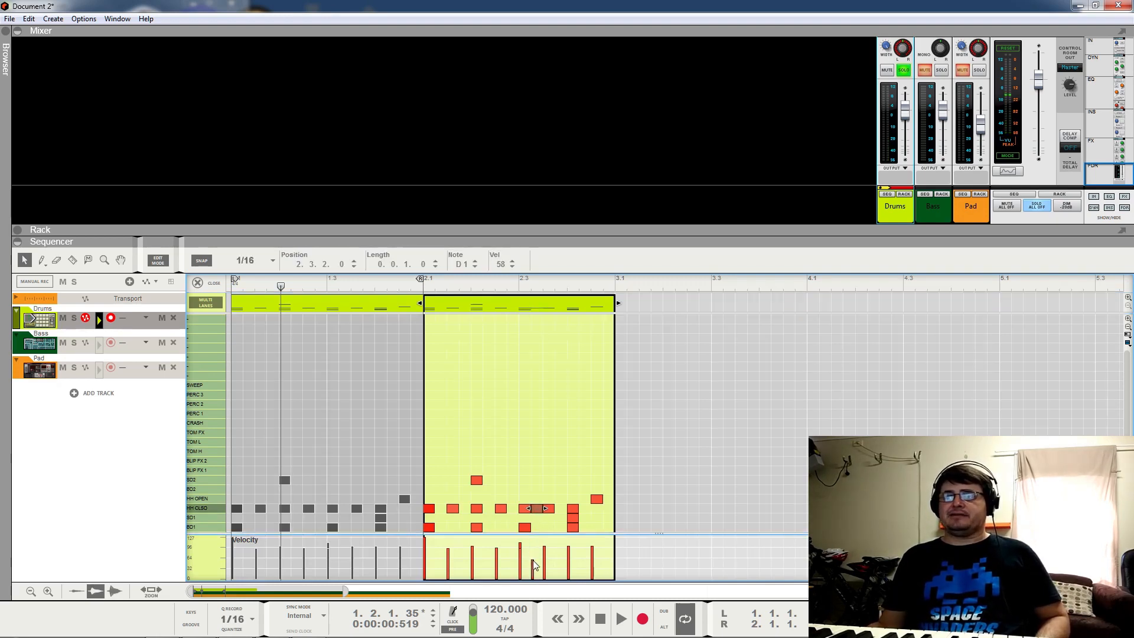
# Step: Set the loop end at bar 3 so both drum clips loop, and play them back
pyautogui.moveTo(422, 285)
pyautogui.mouseDown()
pyautogui.moveTo(613, 285)
pyautogui.moveTo(600, 285)
pyautogui.mouseUp()
pyautogui.click(329, 279)
pyautogui.press('space')
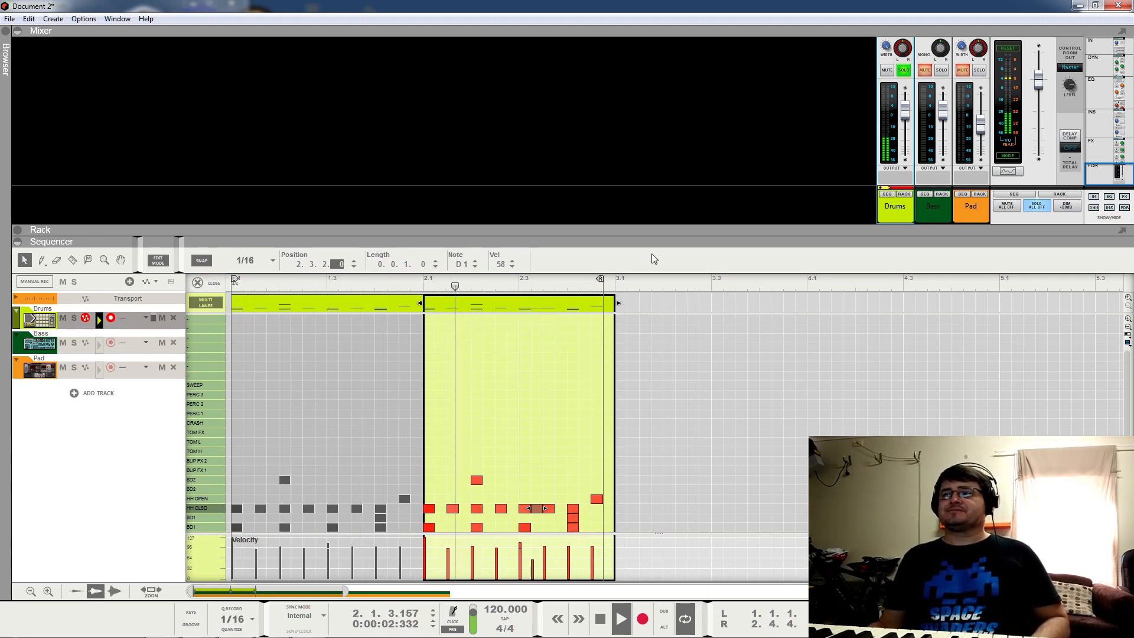
pyautogui.moveTo(601, 279); pyautogui.dragTo(614, 279)
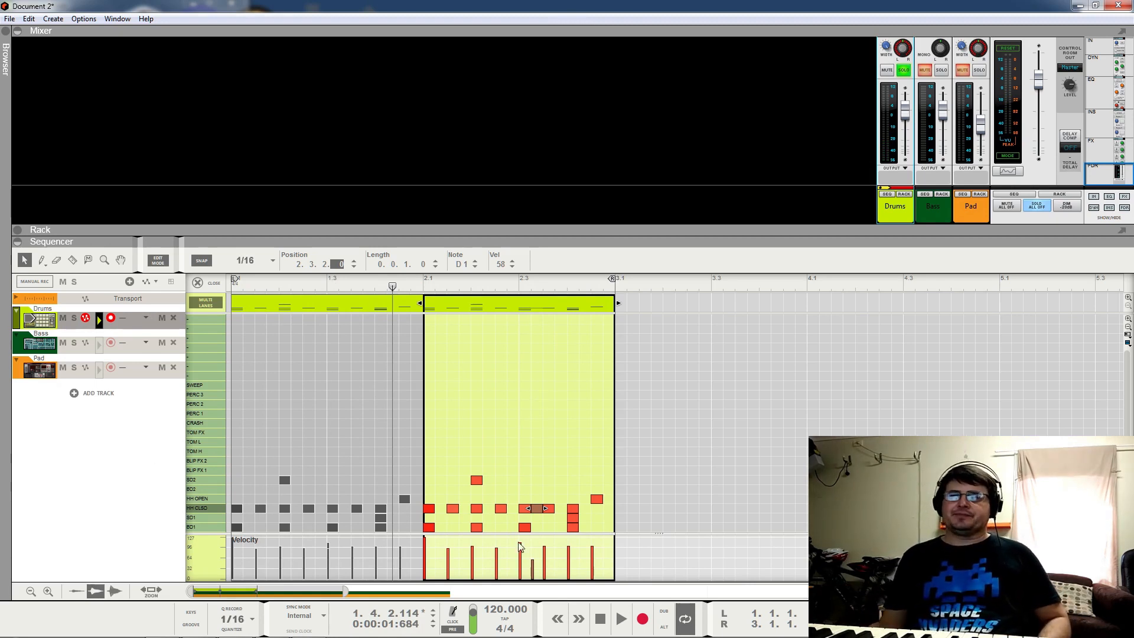
pyautogui.doubleClick(622, 314)
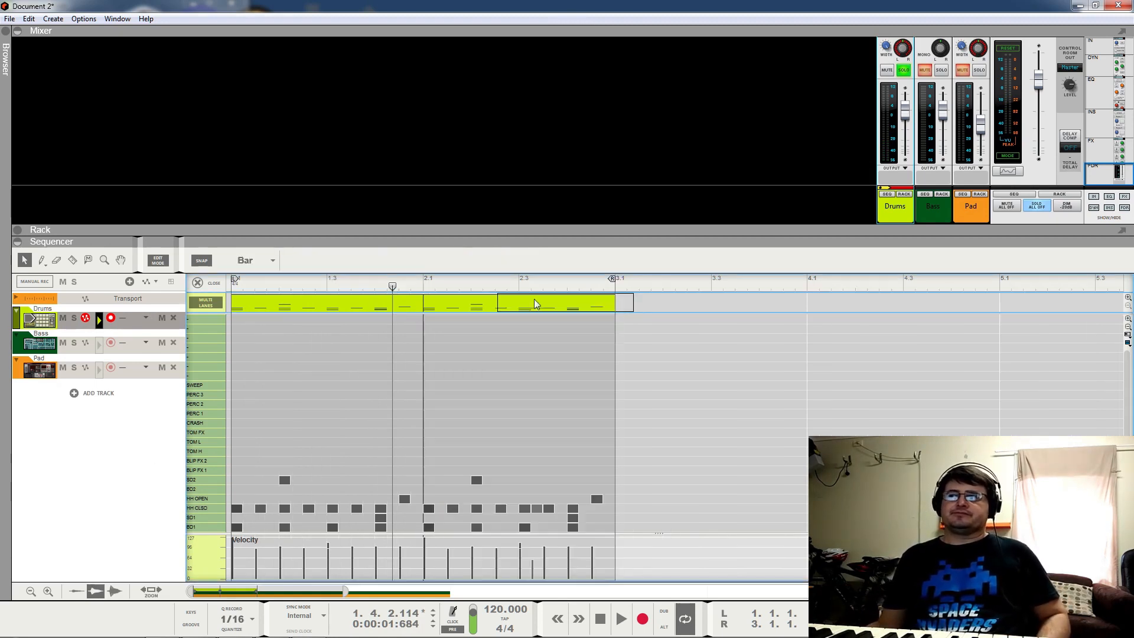
# Step: Copy the drum clips to bars 3–4, loop through bar 5, and add a velocity-32 kick in bar 3
pyautogui.moveTo(271, 303); pyautogui.dragTo(710, 308)
pyautogui.moveTo(612, 279); pyautogui.dragTo(965, 292)
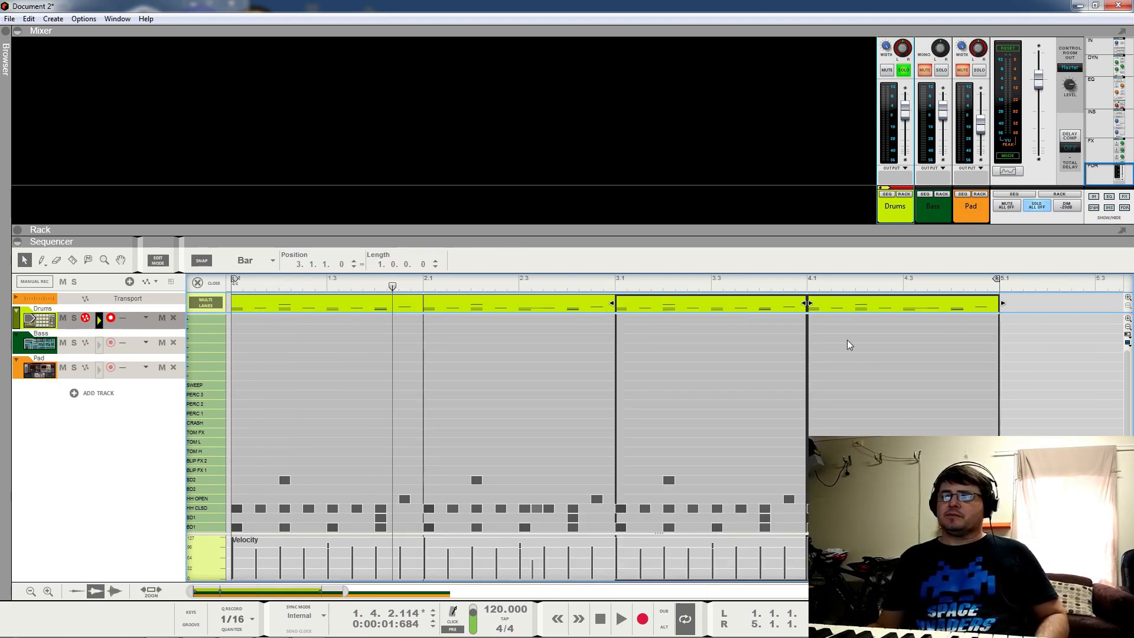
pyautogui.click(749, 306)
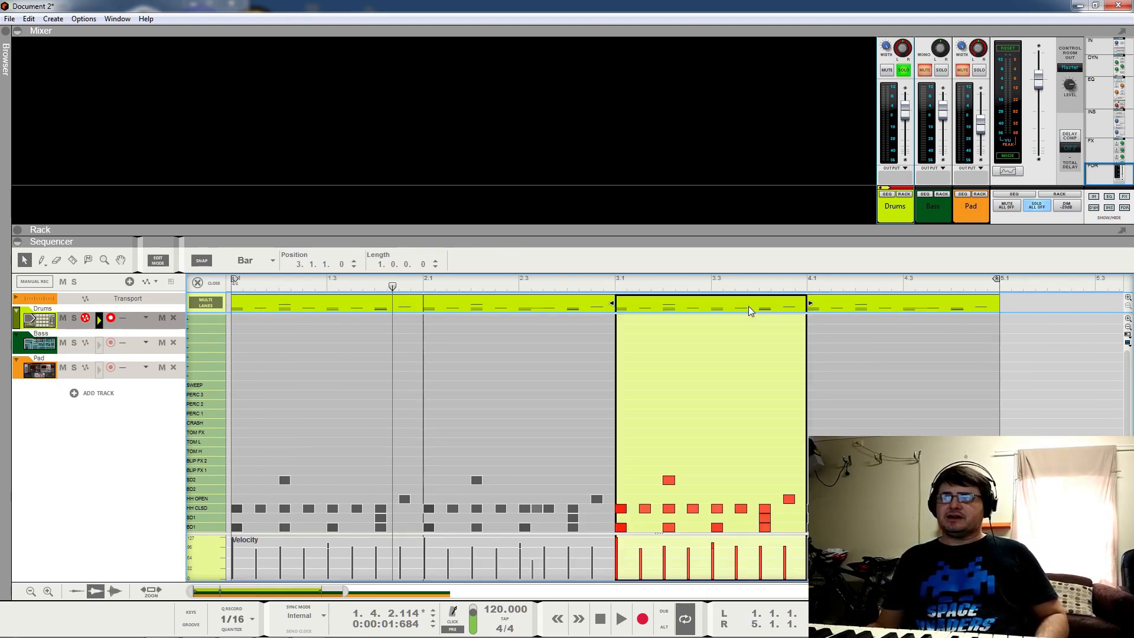
pyautogui.click(707, 526)
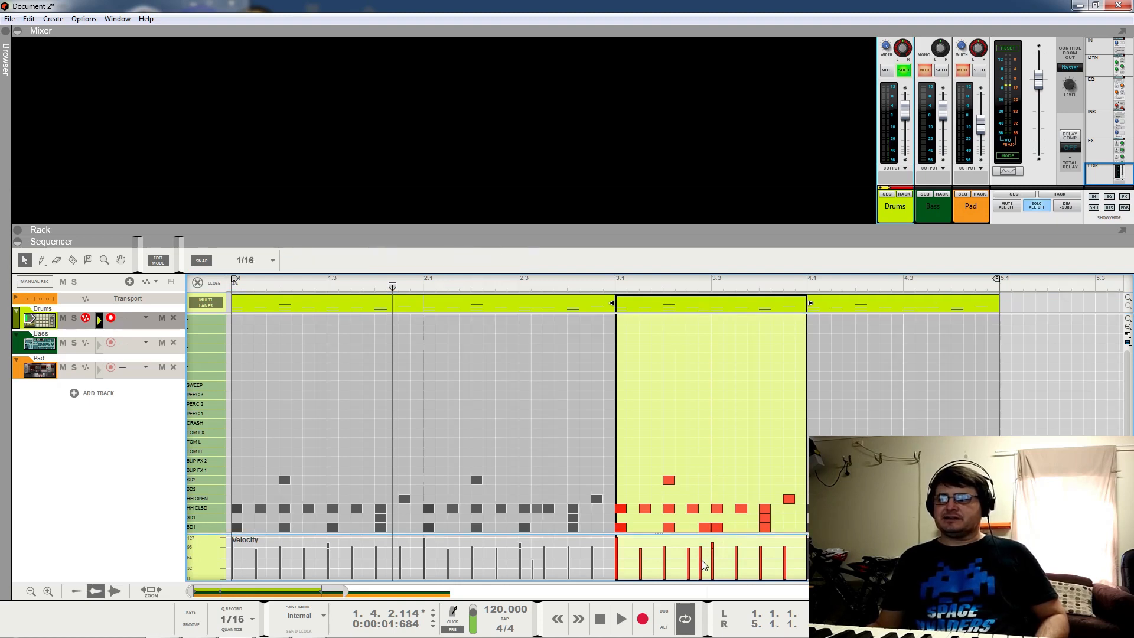
pyautogui.moveTo(704, 565); pyautogui.dragTo(703, 568)
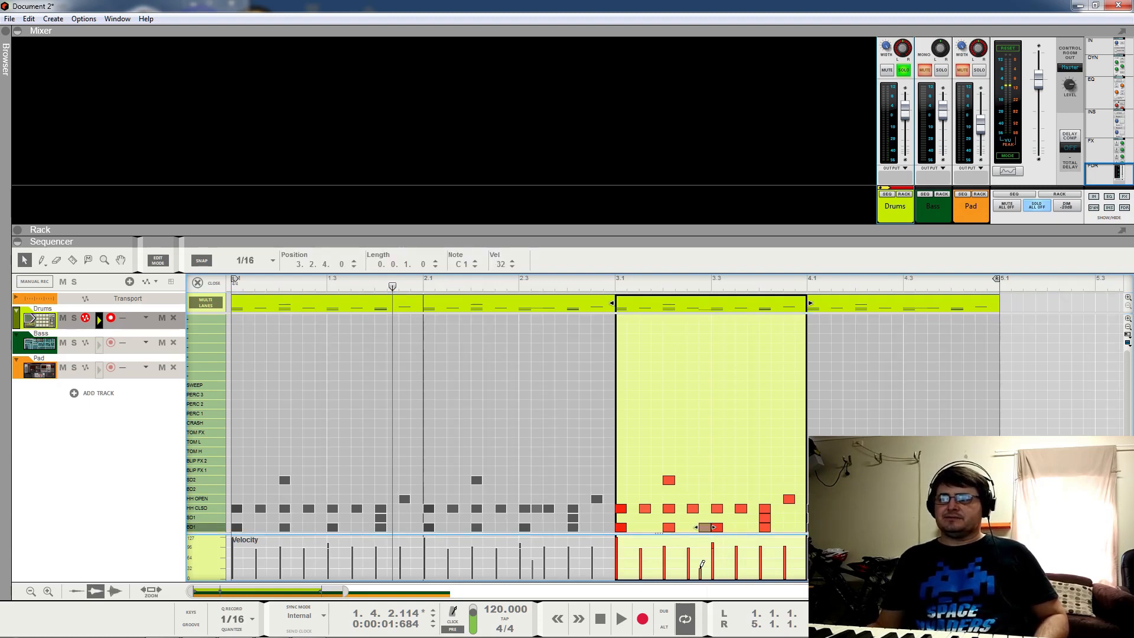
# Step: Audition the new kick, then add a C#1 snare note at 4.4.3 in the bar-4 clip
pyautogui.click(604, 287)
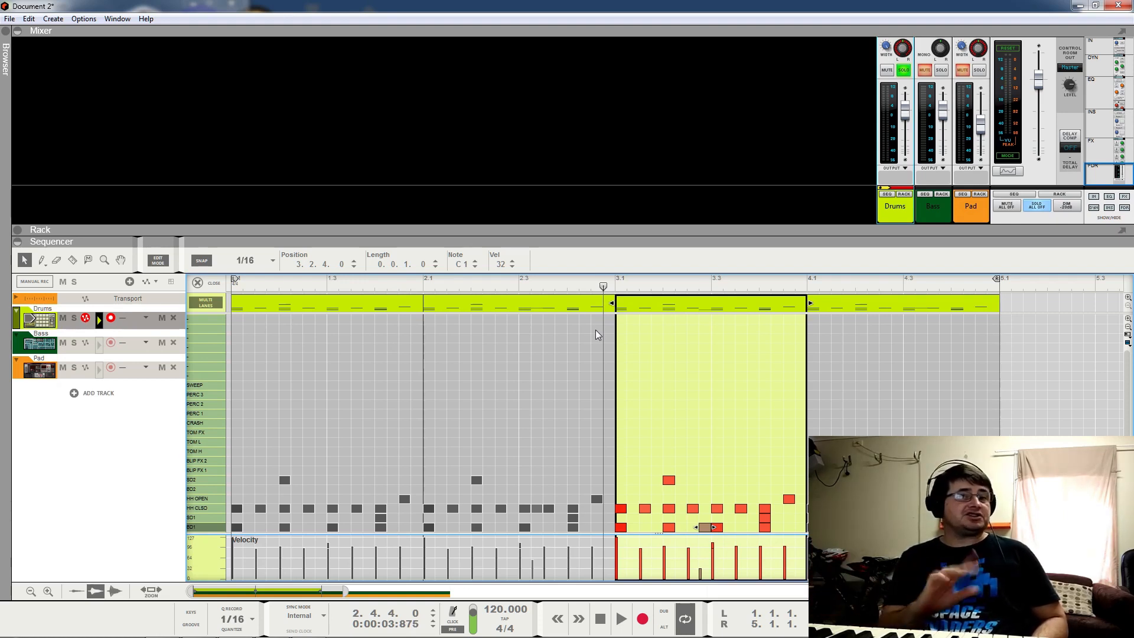
pyautogui.press('space')
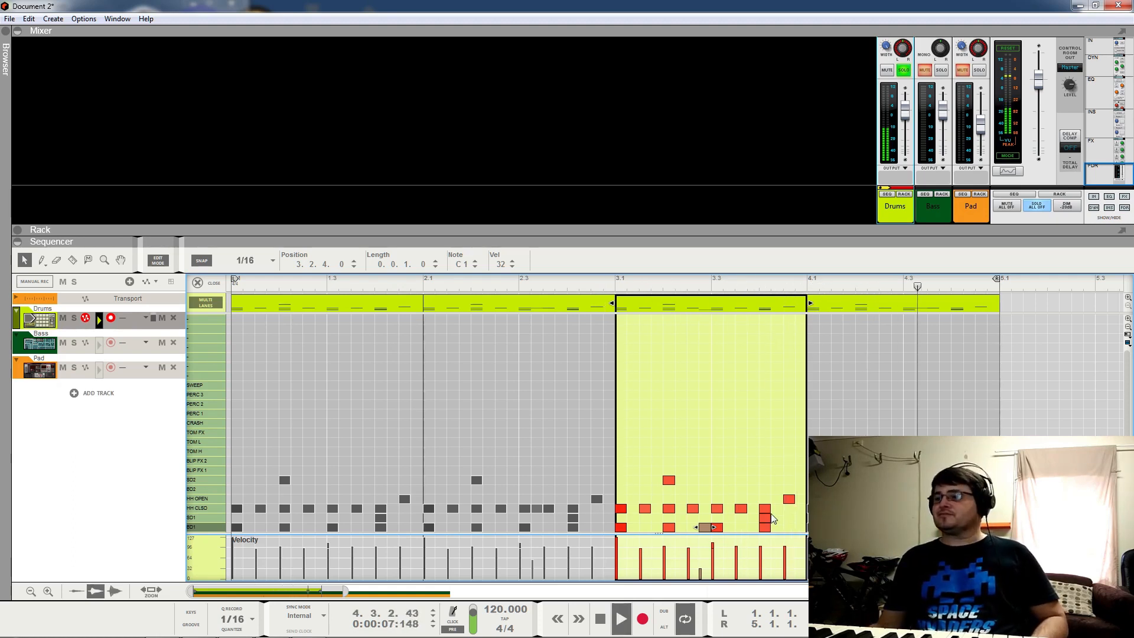
pyautogui.press('space')
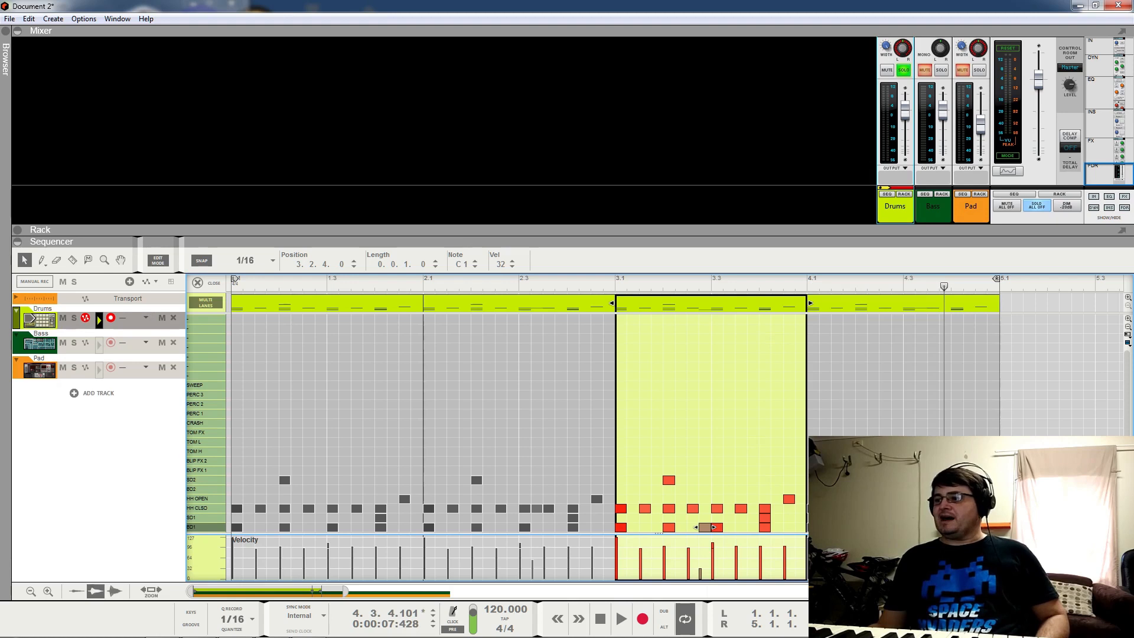
pyautogui.doubleClick(874, 303)
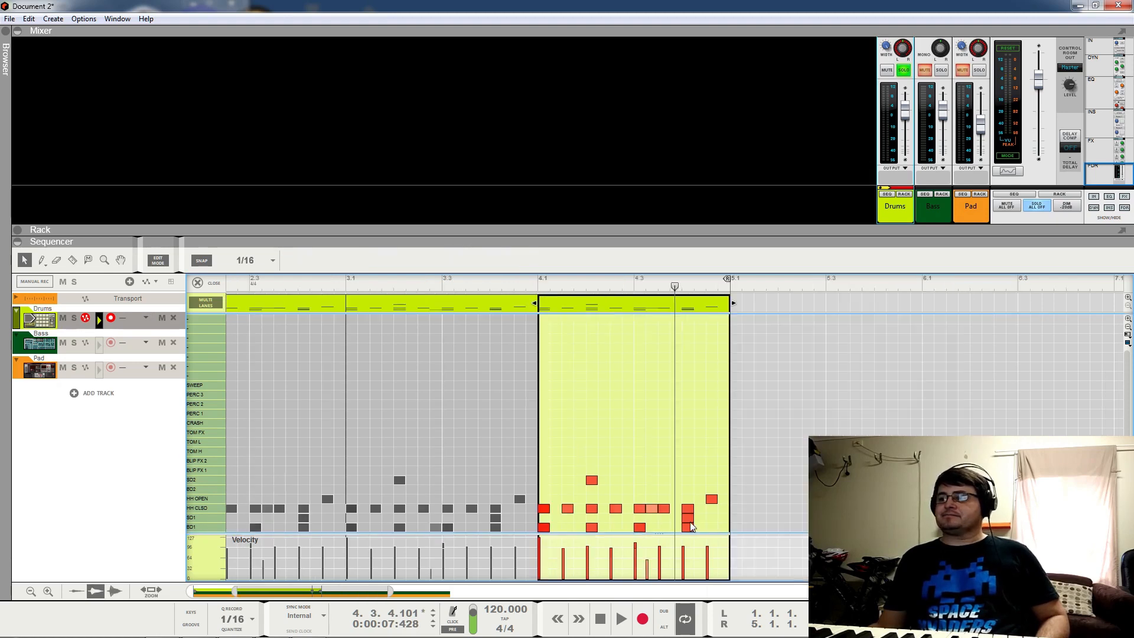
pyautogui.click(711, 518)
# Step: Place the late bar-4 hits and soften the C#1 note at 4.4.2 to velocity 54
pyautogui.press('space')
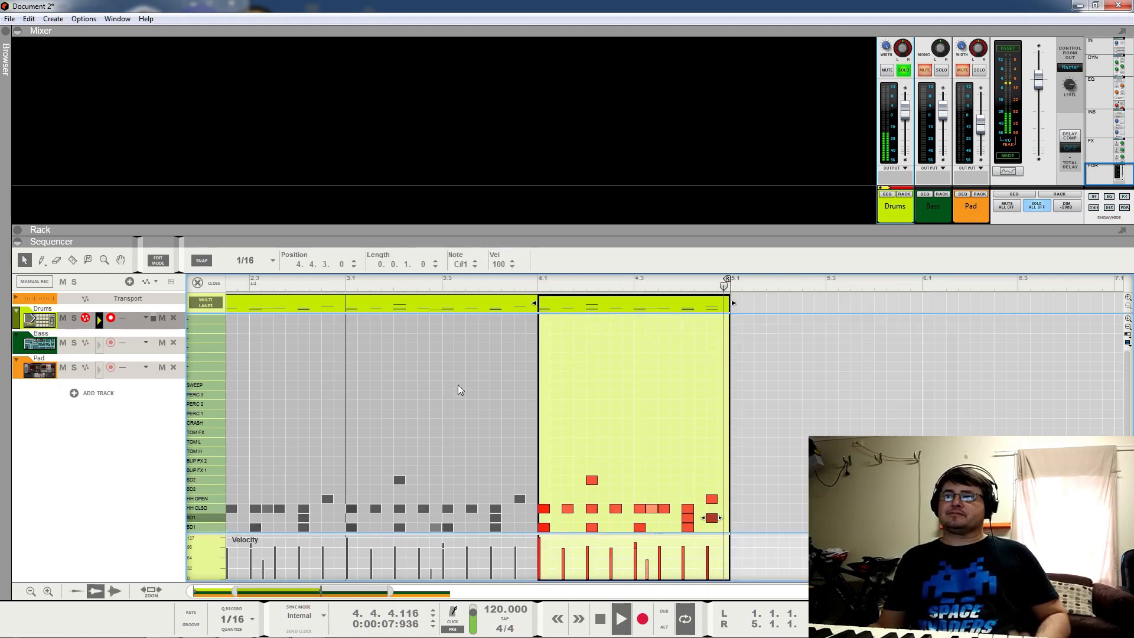
pyautogui.moveTo(981, 517); pyautogui.dragTo(992, 498)
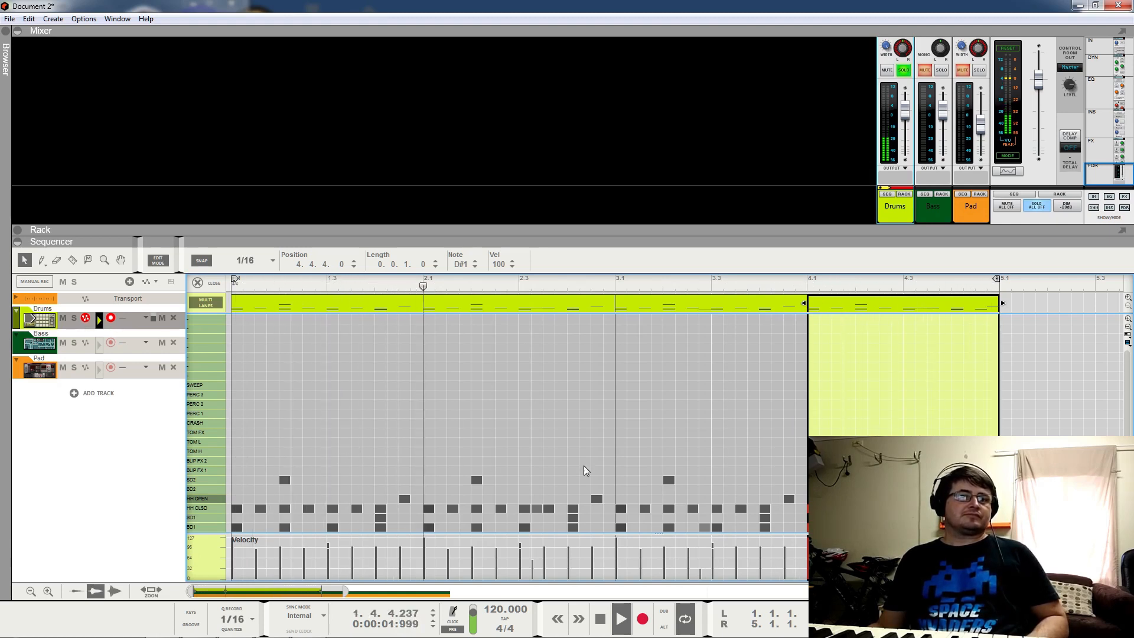
pyautogui.press('space')
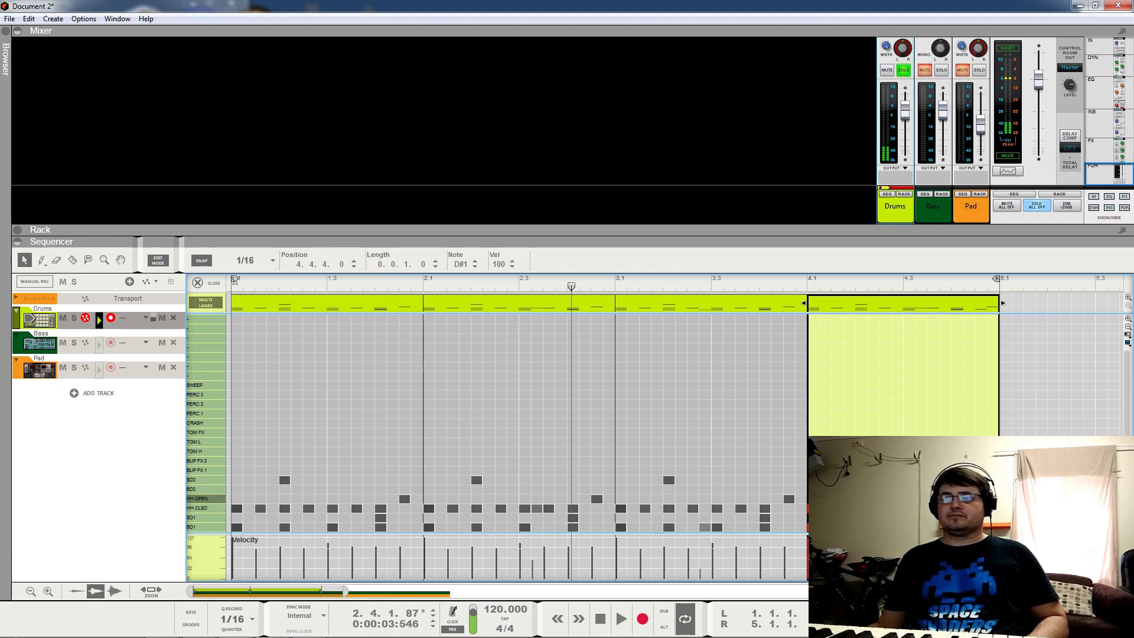
pyautogui.moveTo(964, 547); pyautogui.dragTo(964, 561)
pyautogui.click(928, 285)
pyautogui.press('space')
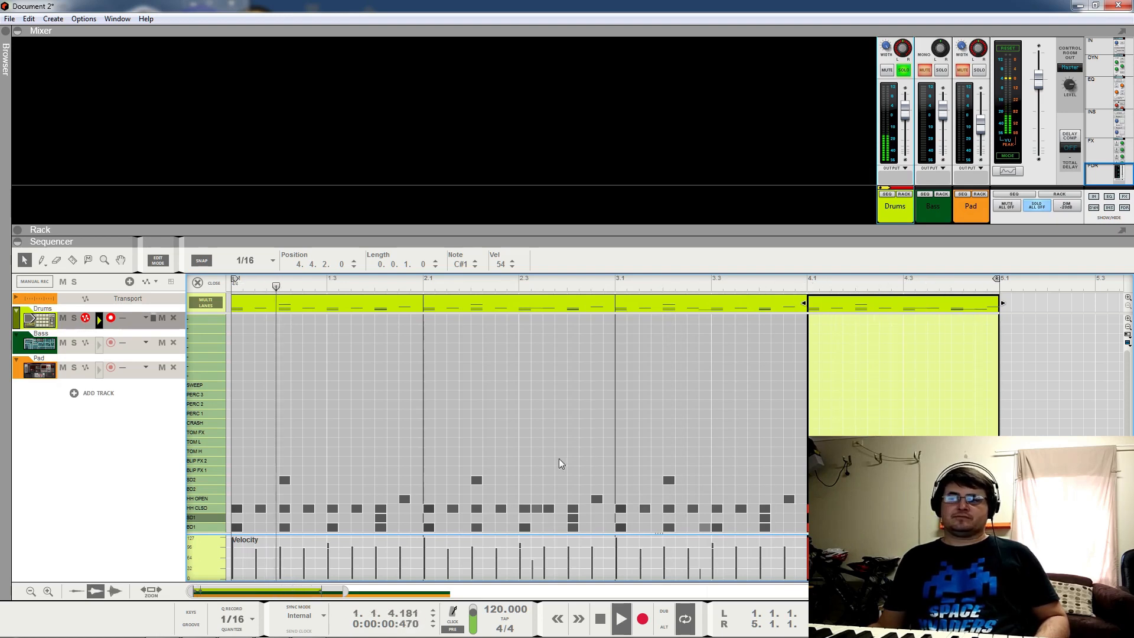
pyautogui.press('space')
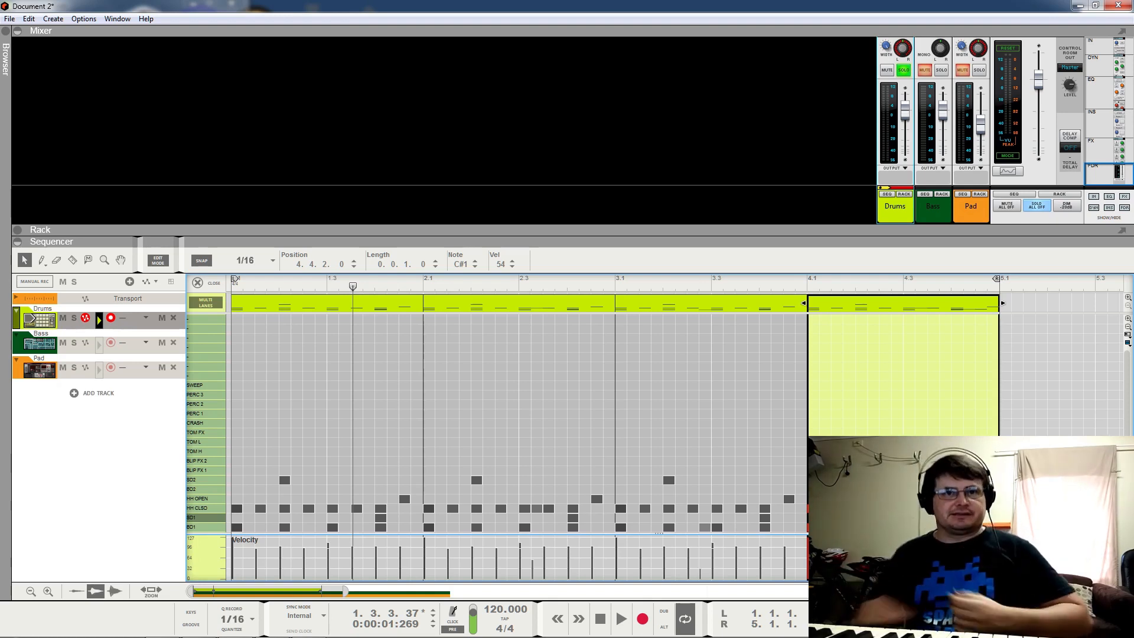
# Step: Draw a crash cymbal hit at 1.1.1 in the first drum clip and play it back
pyautogui.click(232, 489)
pyautogui.click(235, 489)
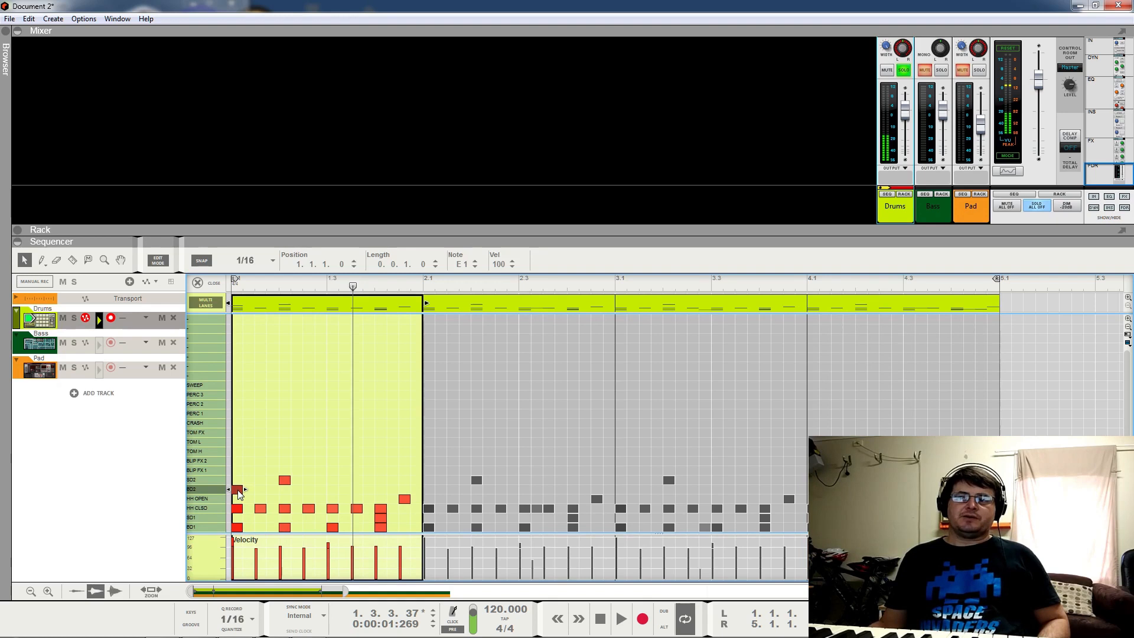
pyautogui.moveTo(238, 491); pyautogui.dragTo(236, 427)
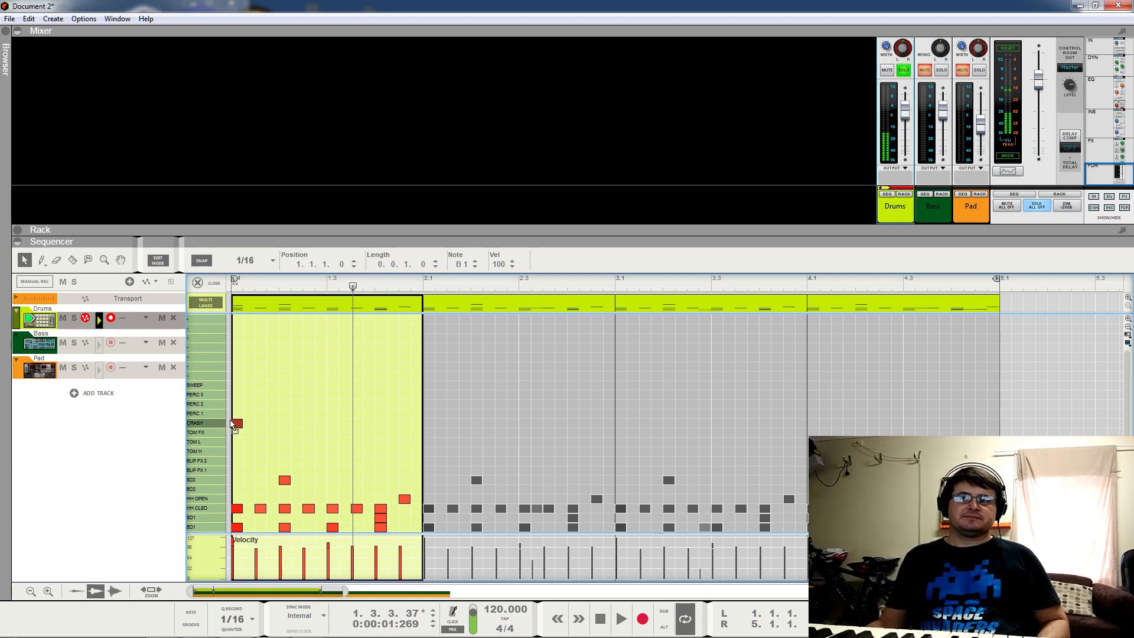
pyautogui.click(802, 278)
pyautogui.press('space')
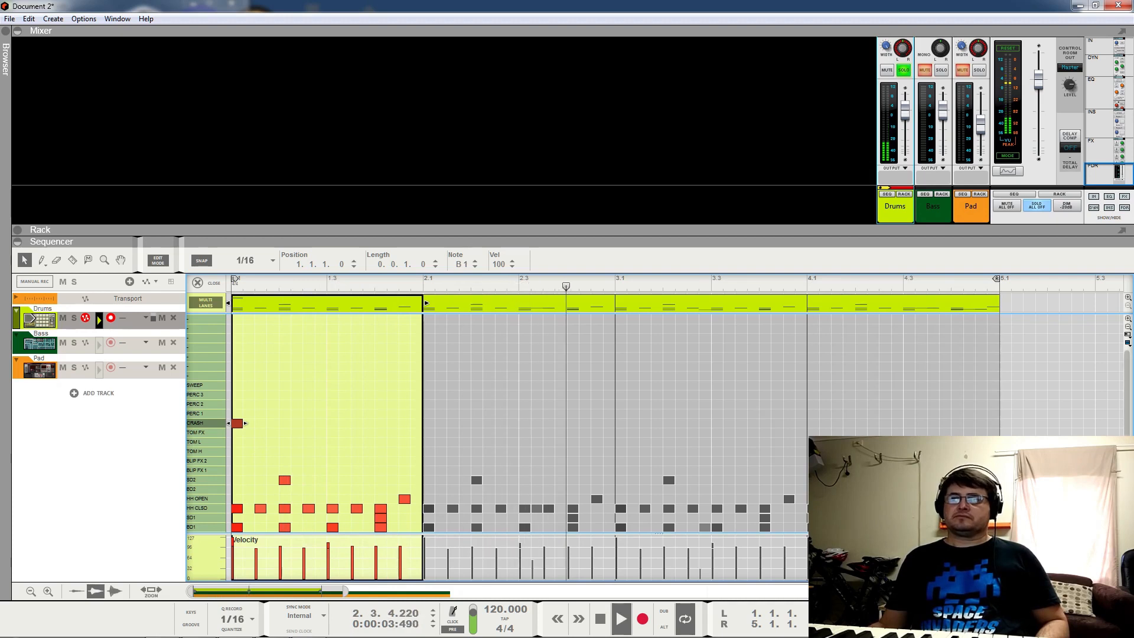
pyautogui.press('space')
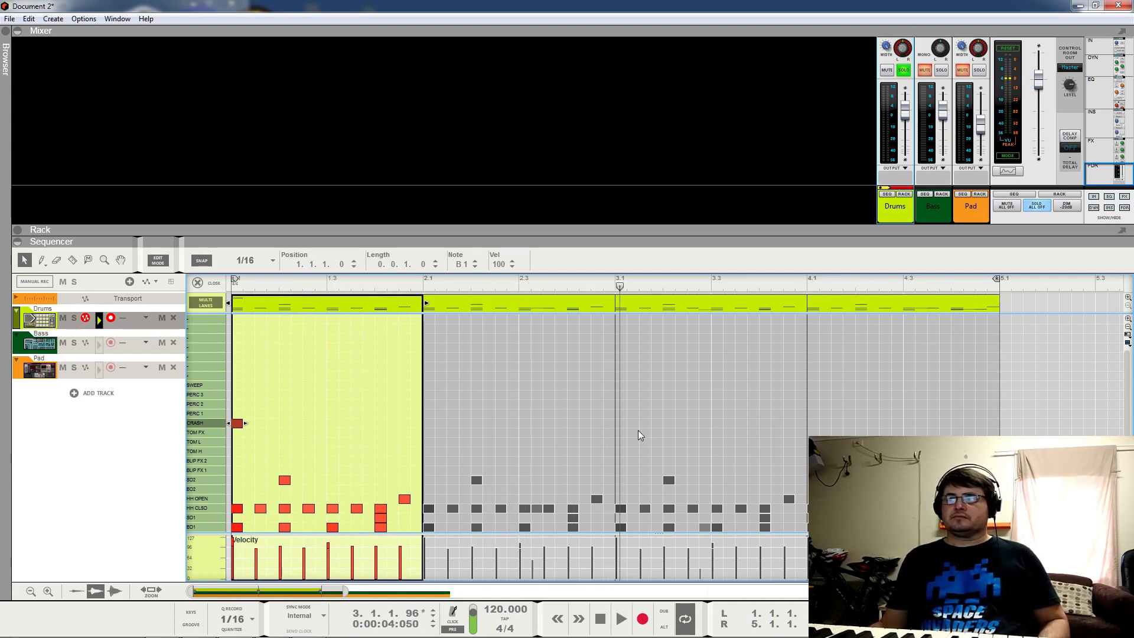
# Step: Paste the crash at 3.1.1 and lower its velocity to 33
pyautogui.hotkey('ctrl', 'v')
pyautogui.moveTo(500, 264); pyautogui.dragTo(495, 319)
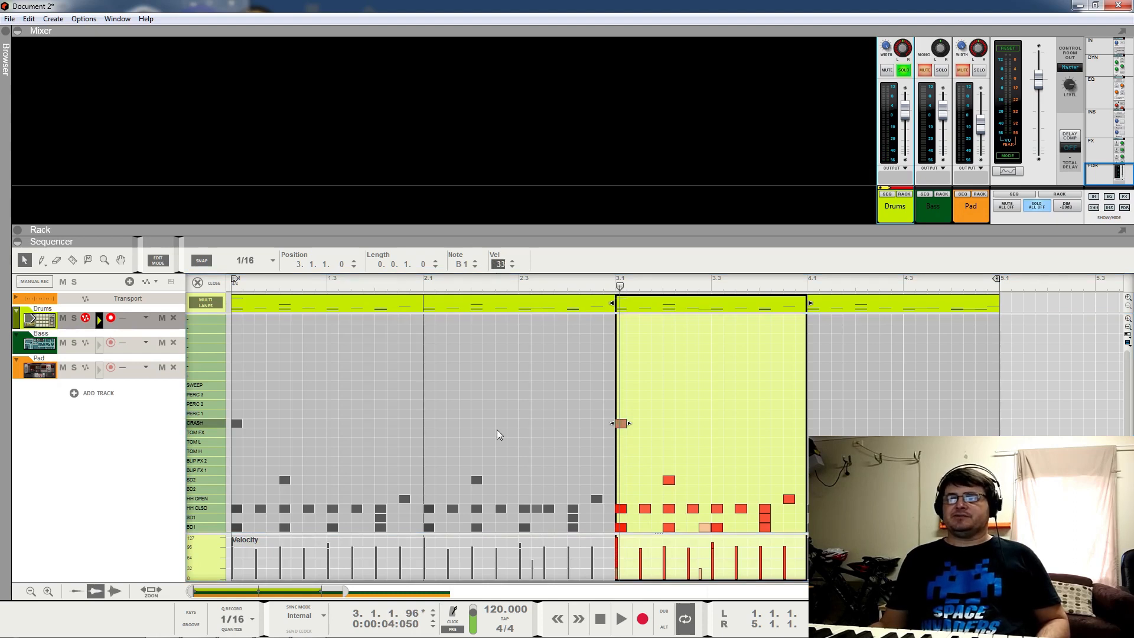
pyautogui.click(543, 280)
pyautogui.press('space')
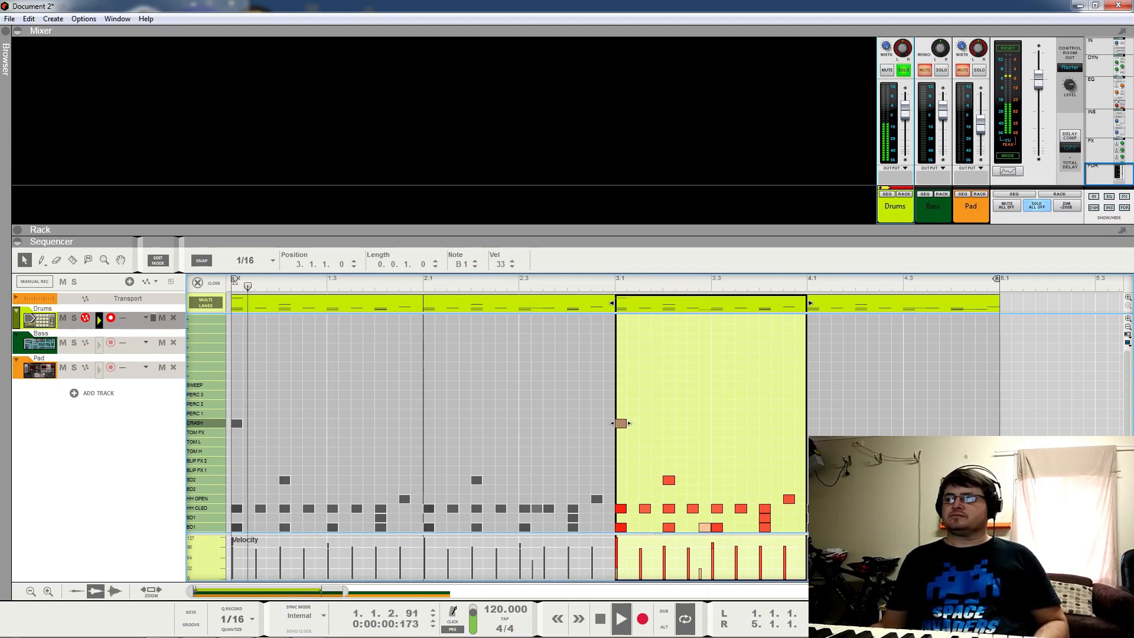
pyautogui.press('space')
# Step: Preview the PERC 1 and PERC 2 drum sounds
pyautogui.click(202, 412)
pyautogui.click(204, 406)
pyautogui.click(204, 405)
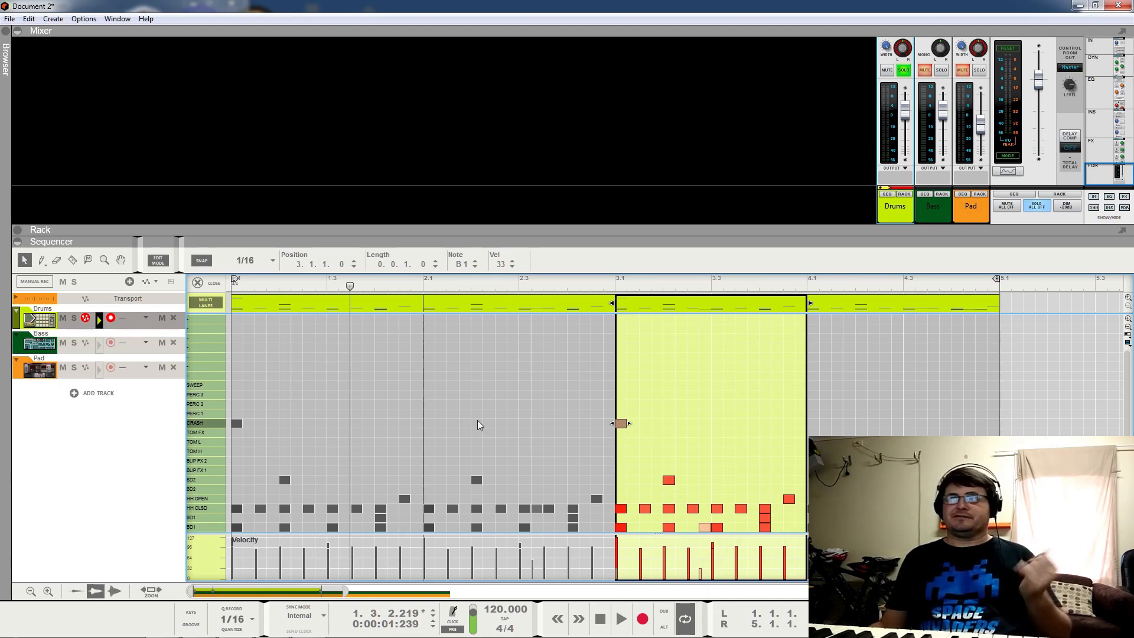
# Step: Add a PERC 1 hit late in bar 2
pyautogui.doubleClick(559, 422)
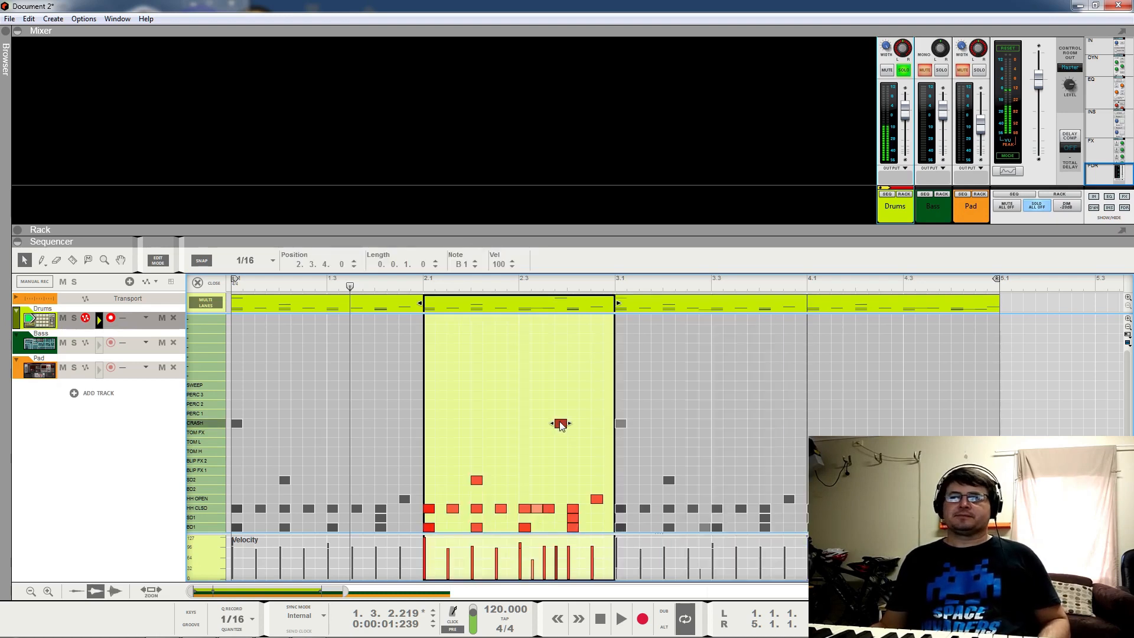
pyautogui.moveTo(560, 423); pyautogui.dragTo(560, 414)
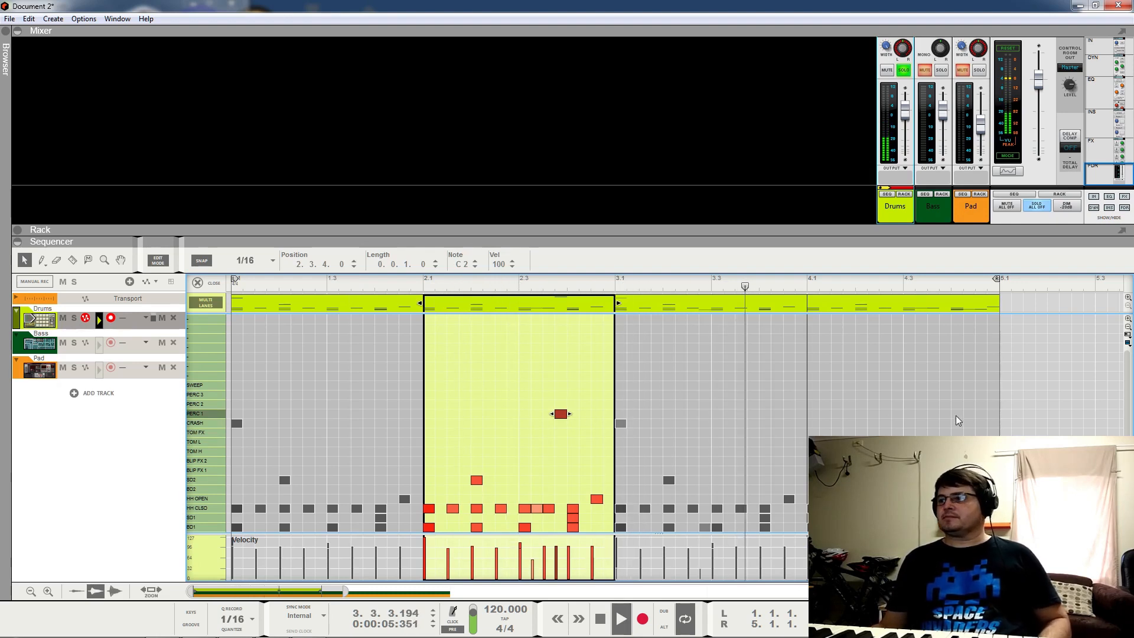
pyautogui.press('space')
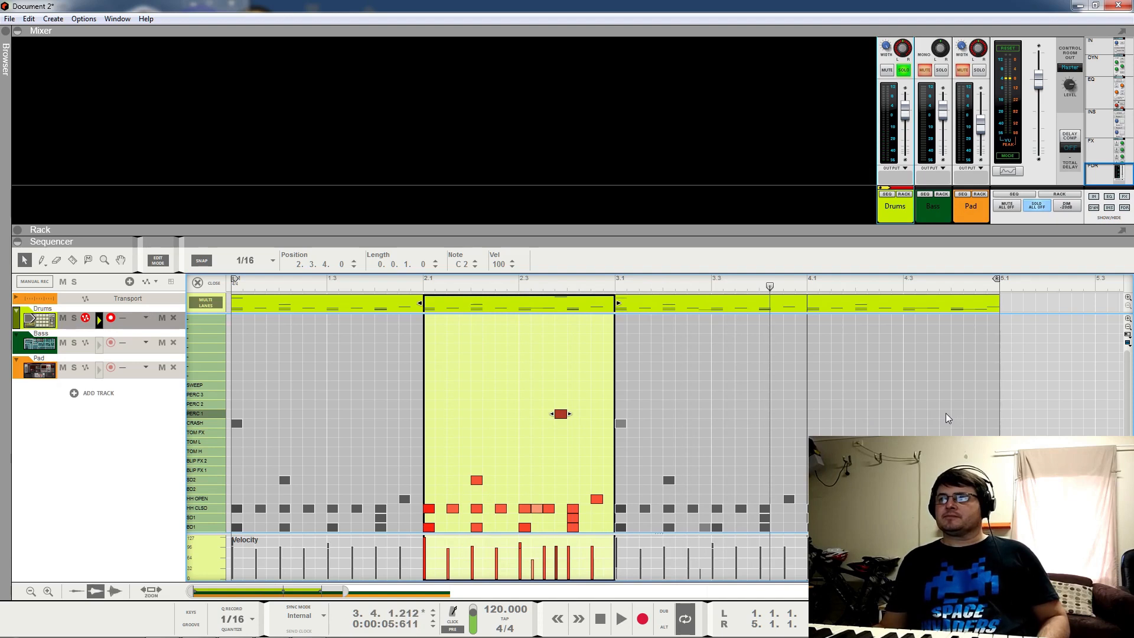
# Step: Add two PERC 1 hits at the end of bar 4, shifting the last one a step earlier
pyautogui.click(945, 413)
pyautogui.click(945, 414)
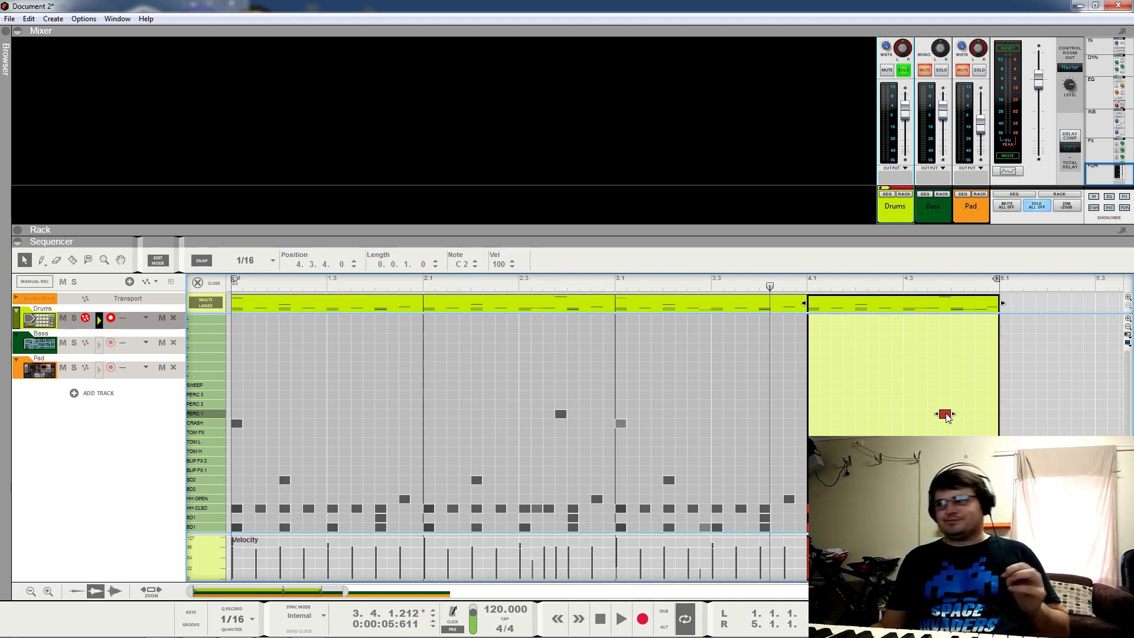
pyautogui.click(993, 413)
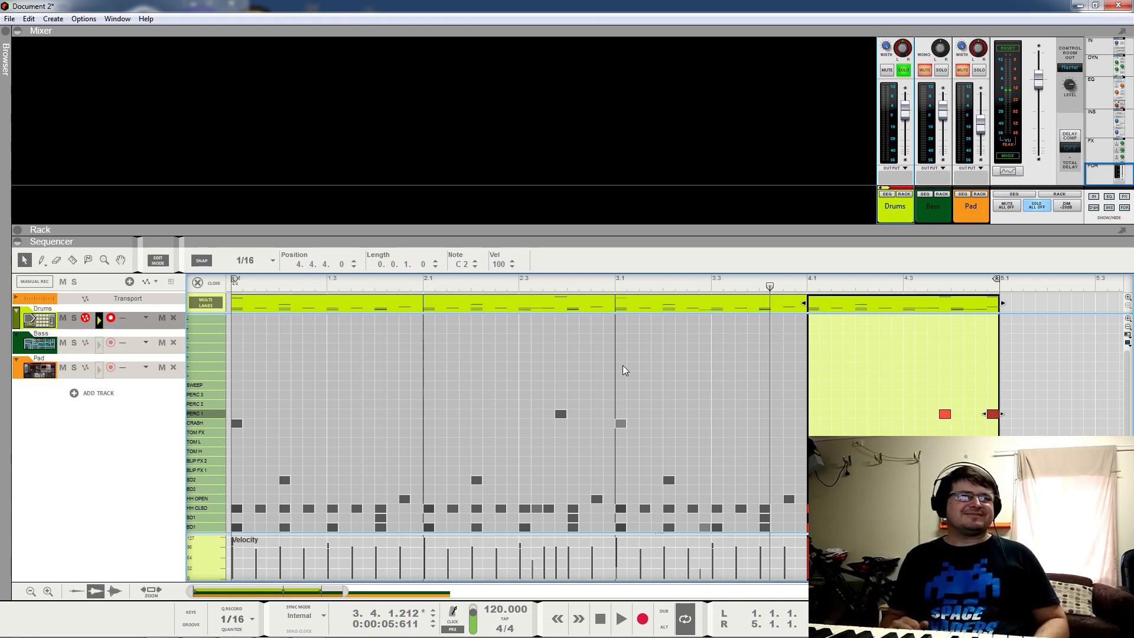
pyautogui.press('space')
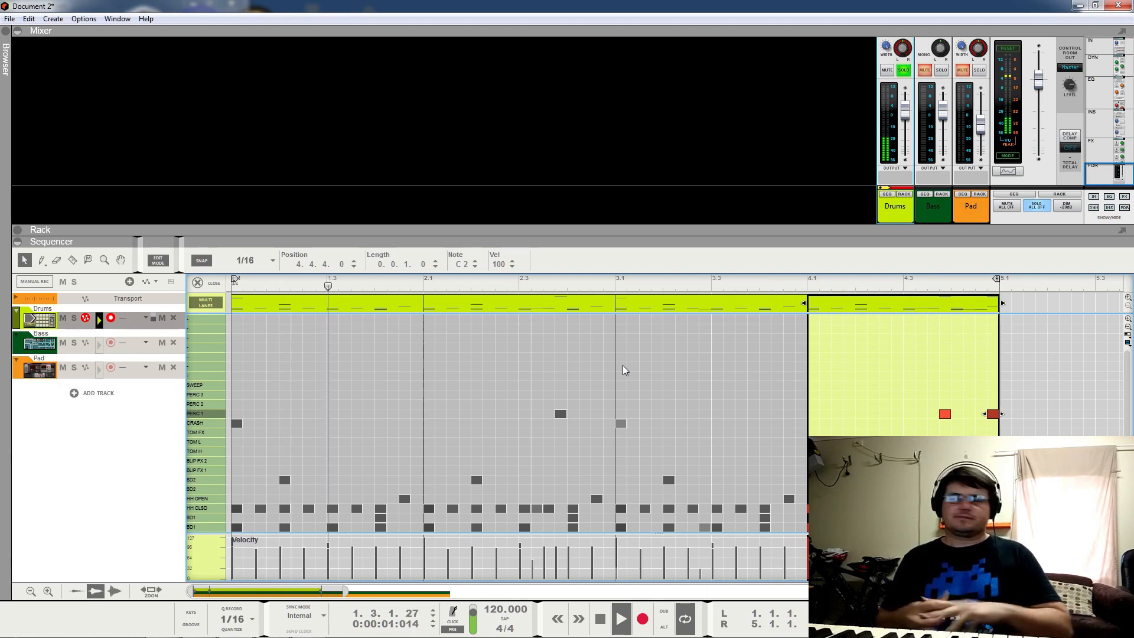
pyautogui.moveTo(994, 414); pyautogui.dragTo(987, 414)
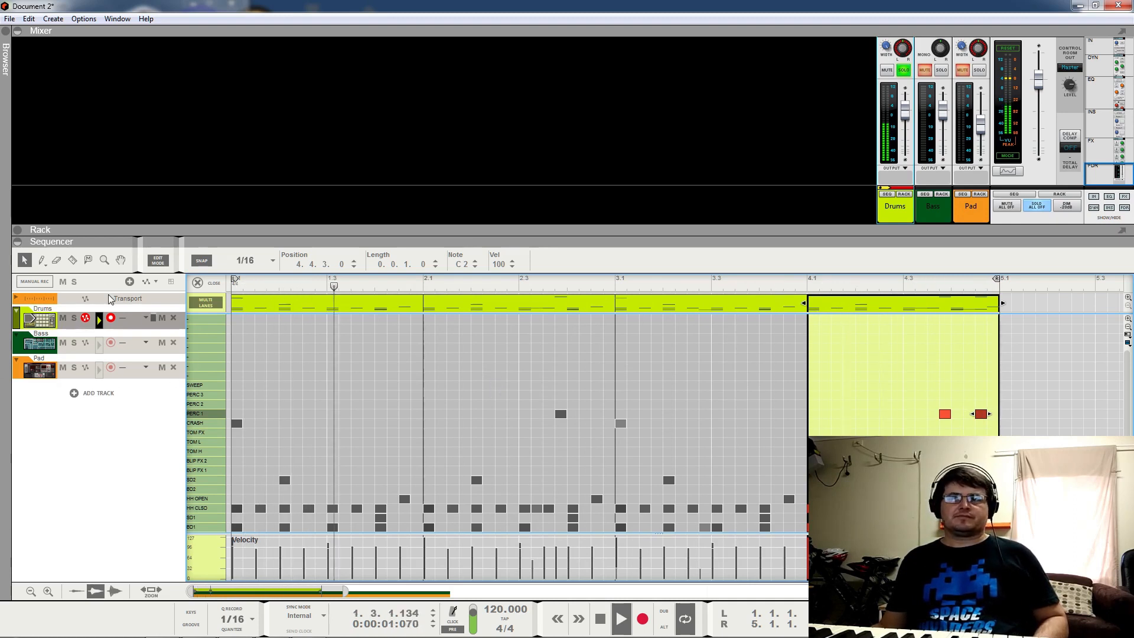
pyautogui.click(198, 283)
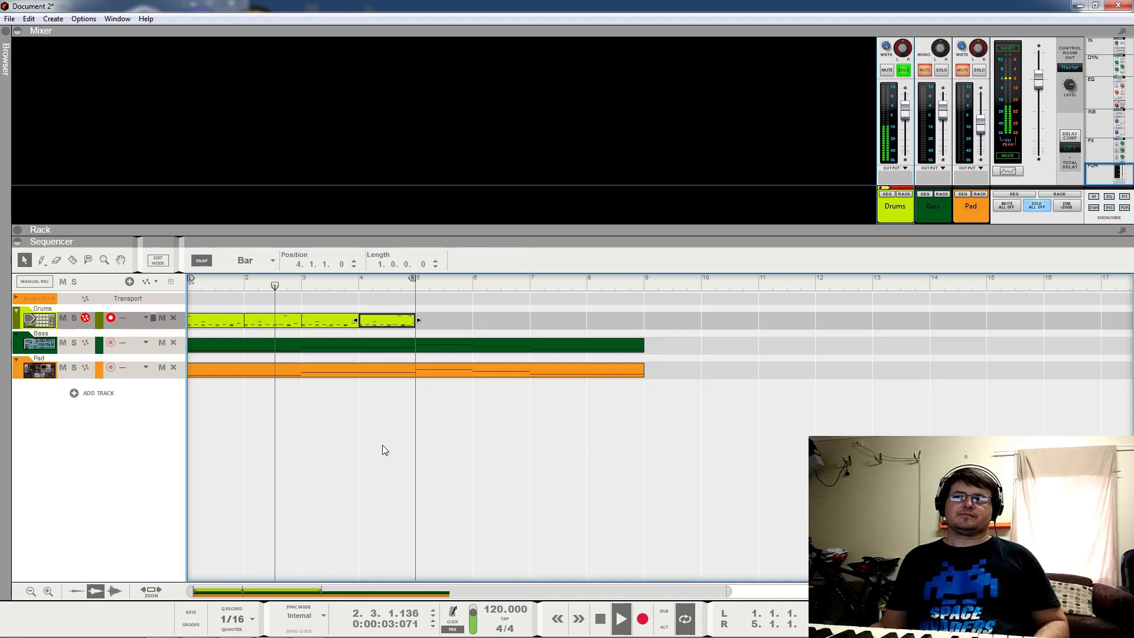
# Step: Copy the four Drums clips onto bars 5–8, unsolo Drums, mute the Pad and play the loop
pyautogui.moveTo(438, 314); pyautogui.dragTo(215, 322)
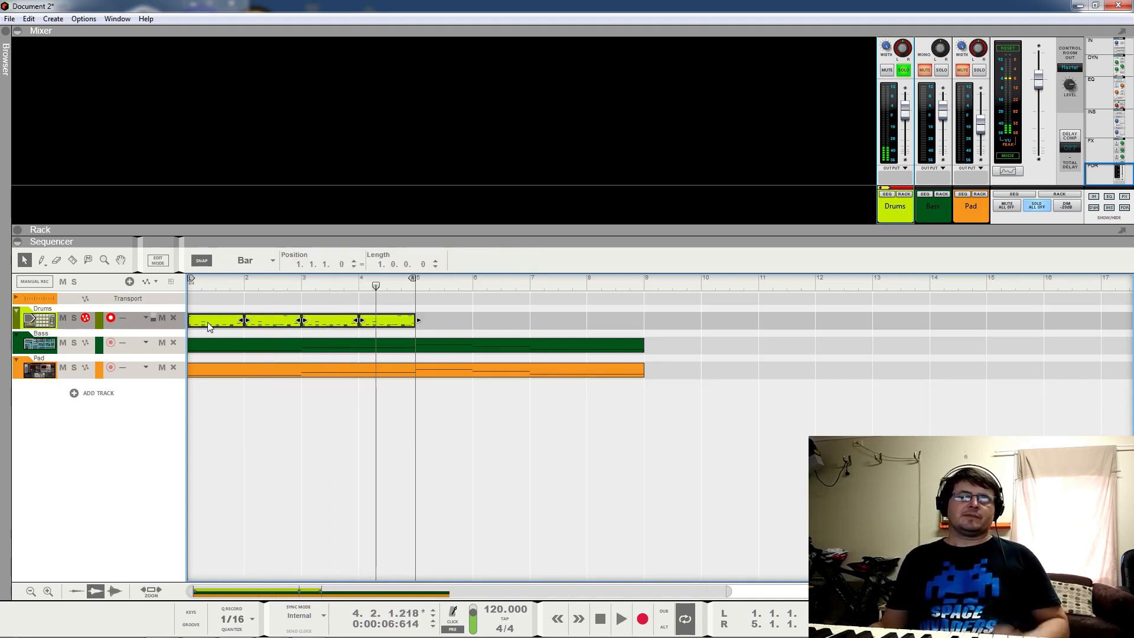
pyautogui.moveTo(208, 327); pyautogui.dragTo(630, 297)
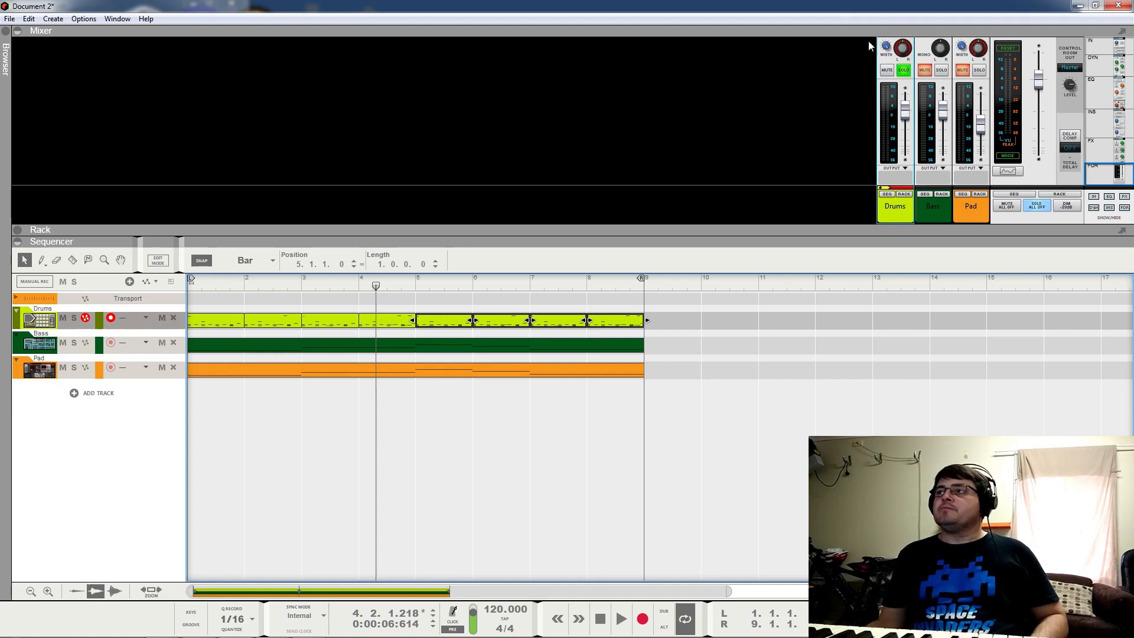
pyautogui.click(903, 71)
pyautogui.click(963, 70)
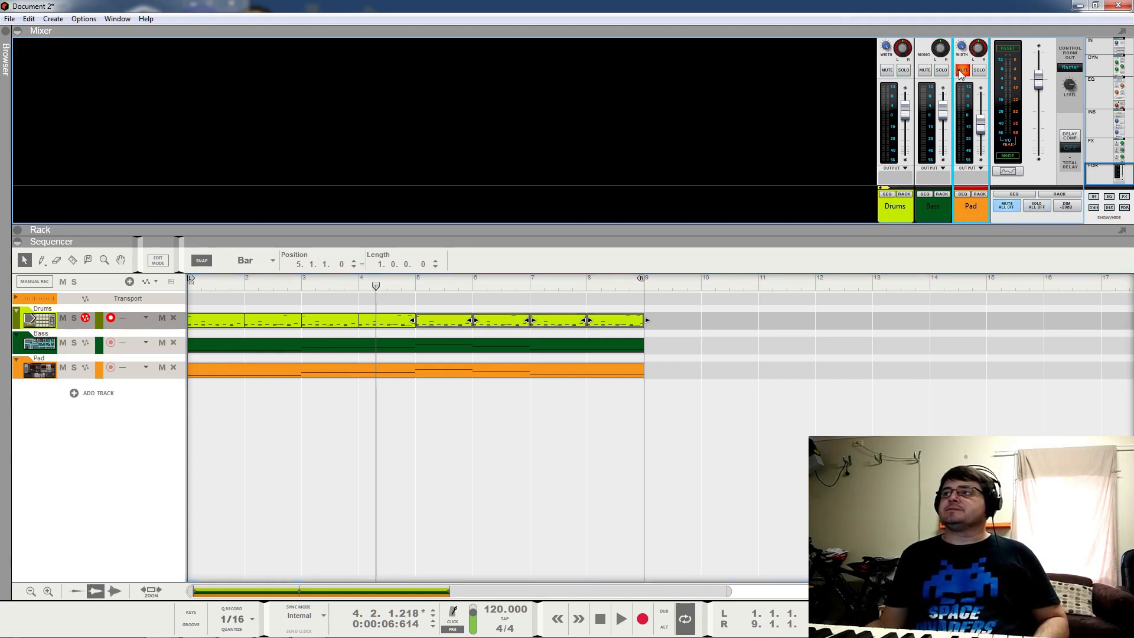
pyautogui.press('space')
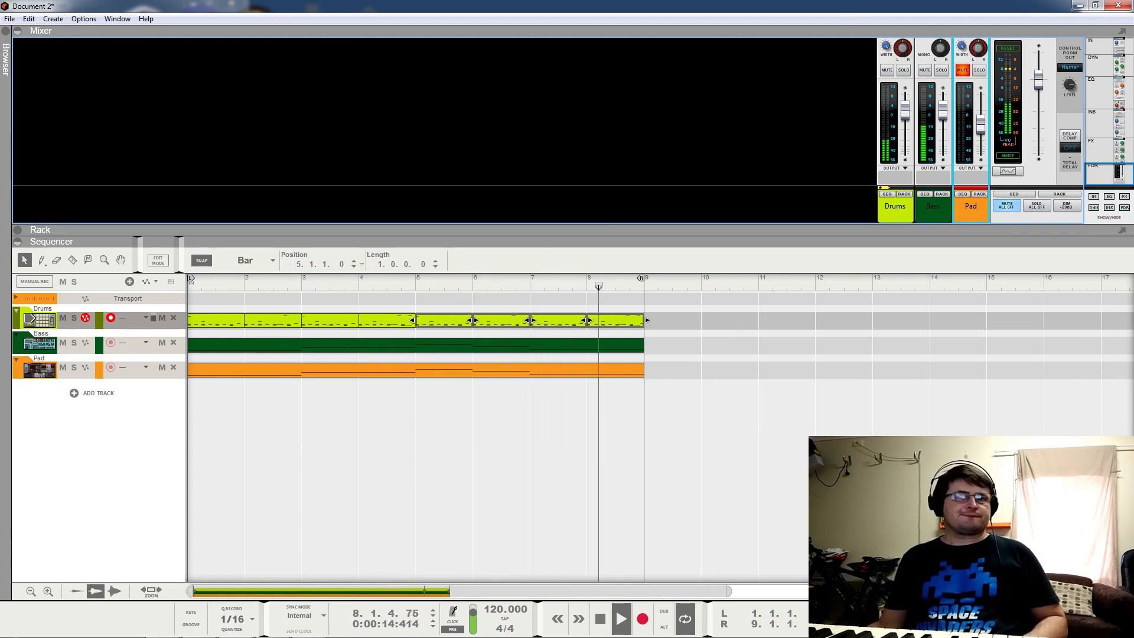
pyautogui.press('space')
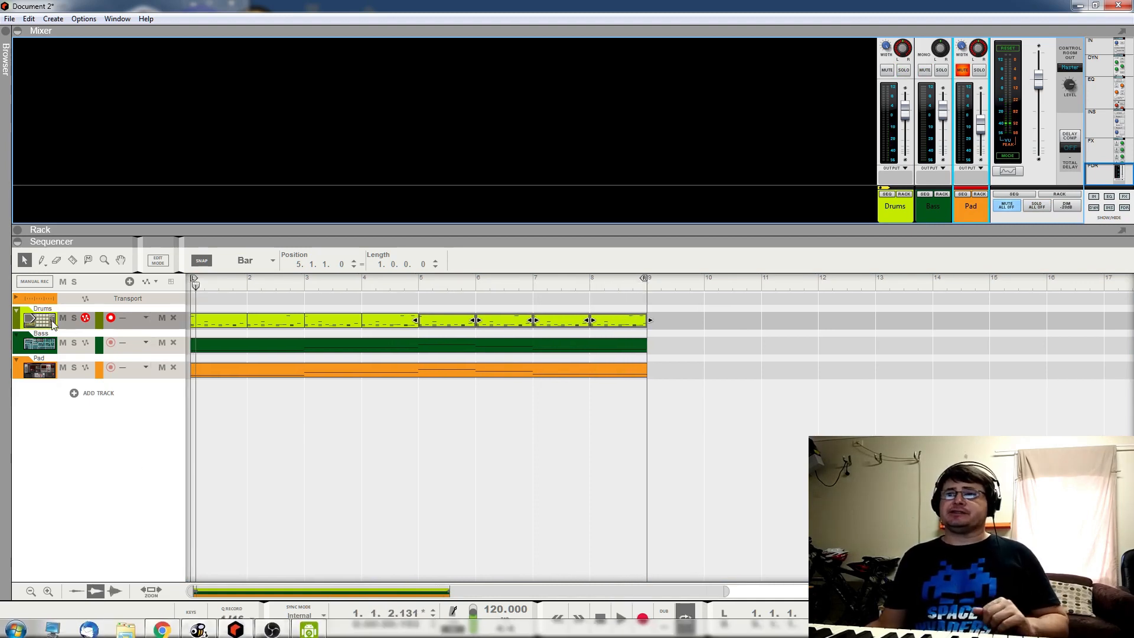
# Step: Expand the rack to inspect the Compressor and Scream 4 devices, then collapse it
pyautogui.click(19, 232)
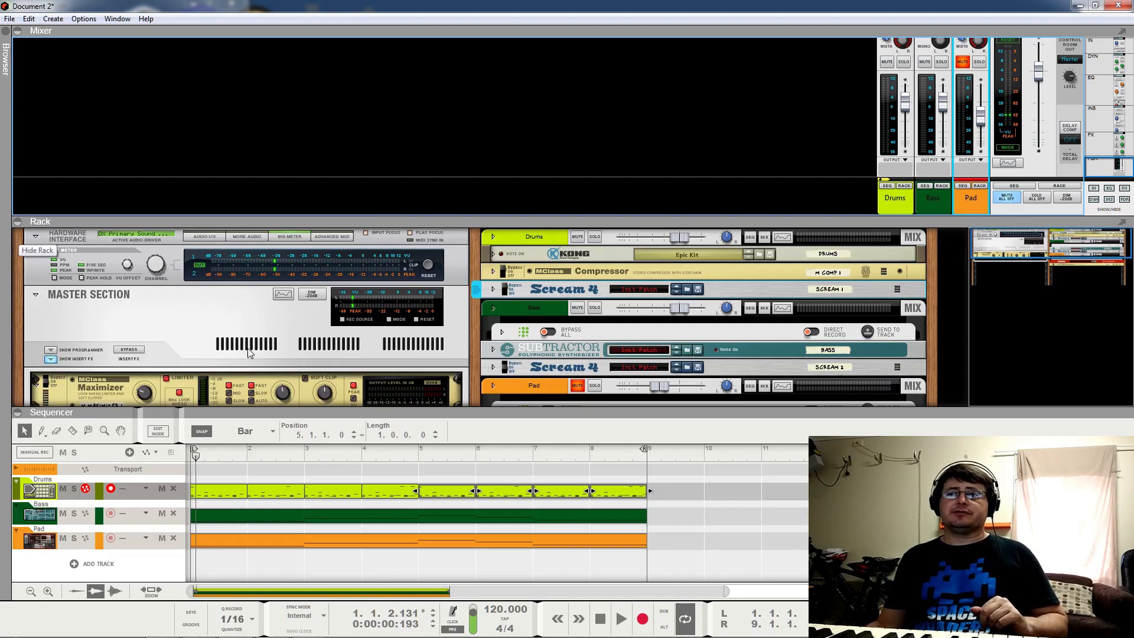
pyautogui.click(501, 272)
pyautogui.click(507, 289)
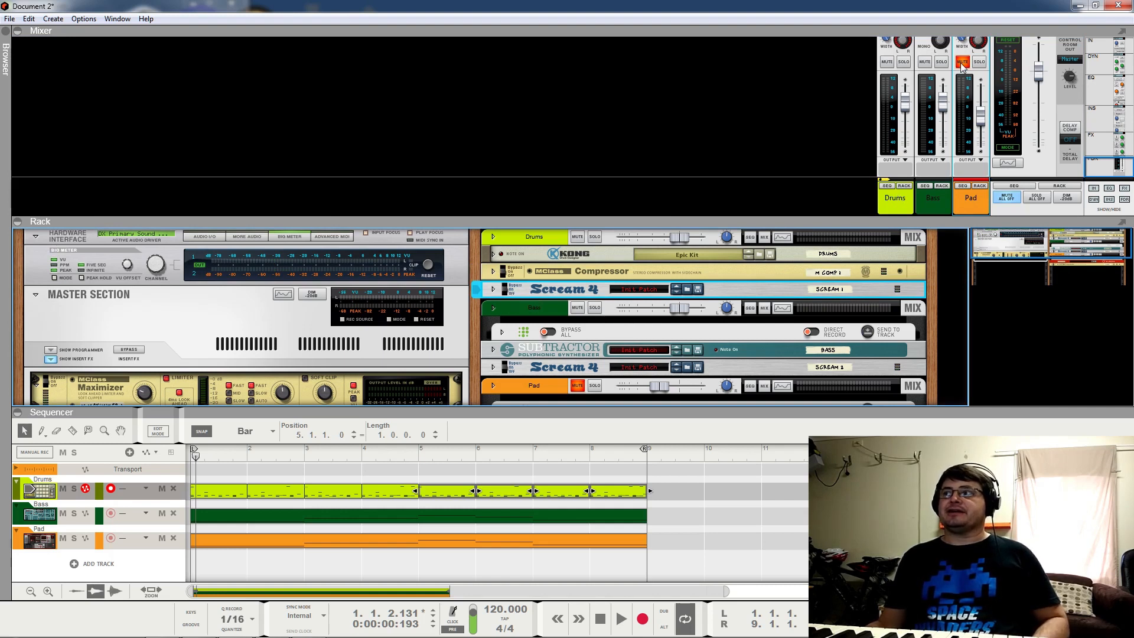
pyautogui.click(17, 221)
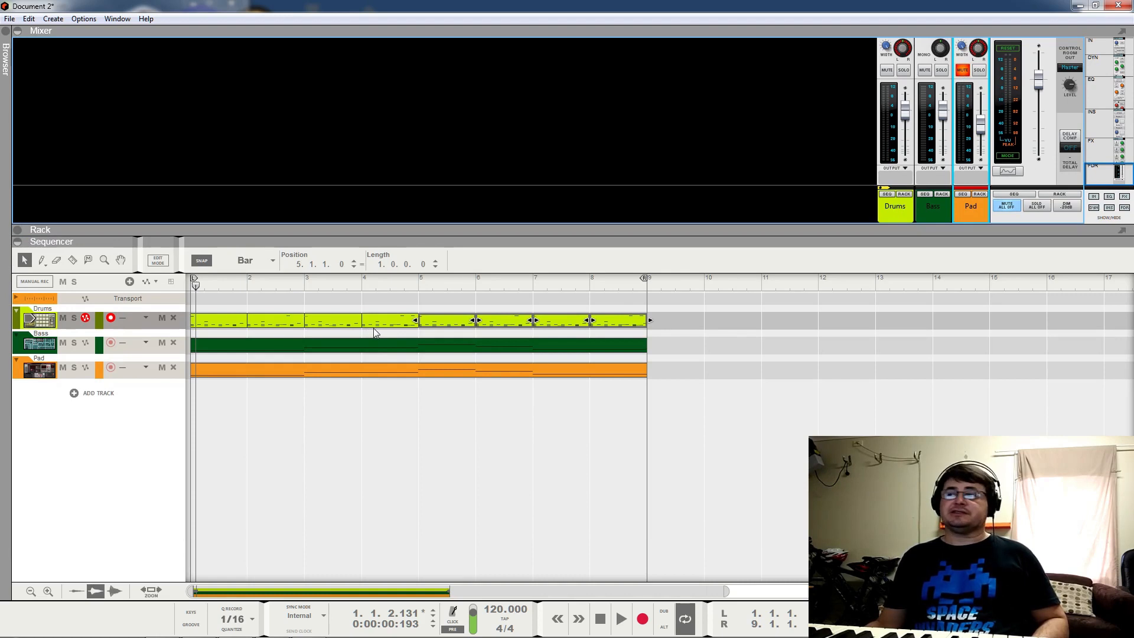
# Step: Play the eight-bar loop from the start and show the device rack again
pyautogui.click(196, 288)
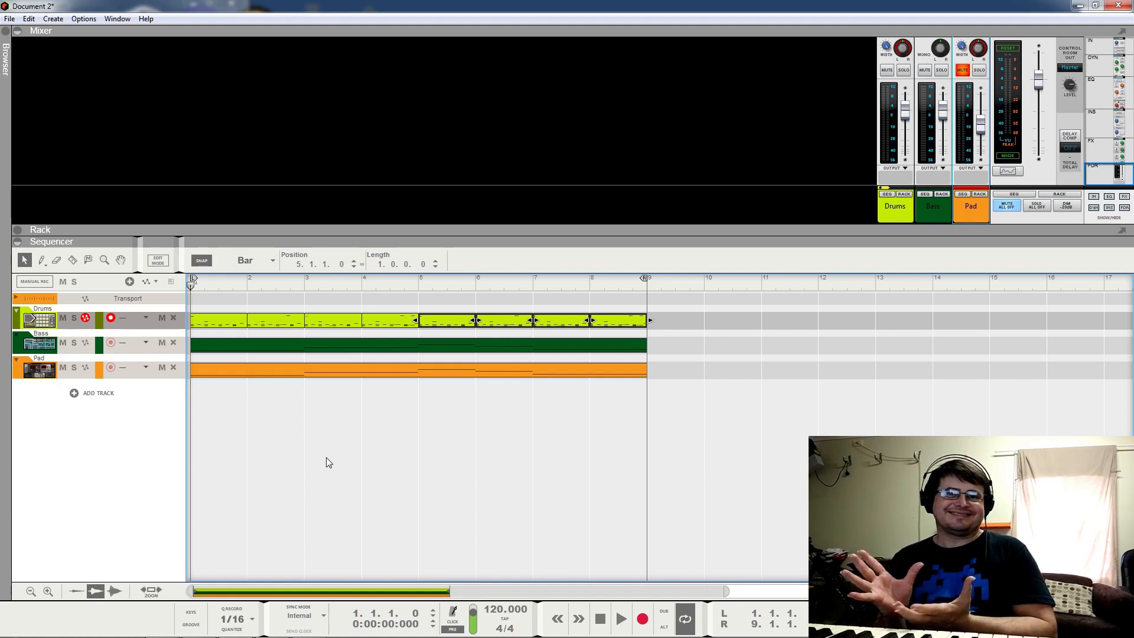
pyautogui.press('space')
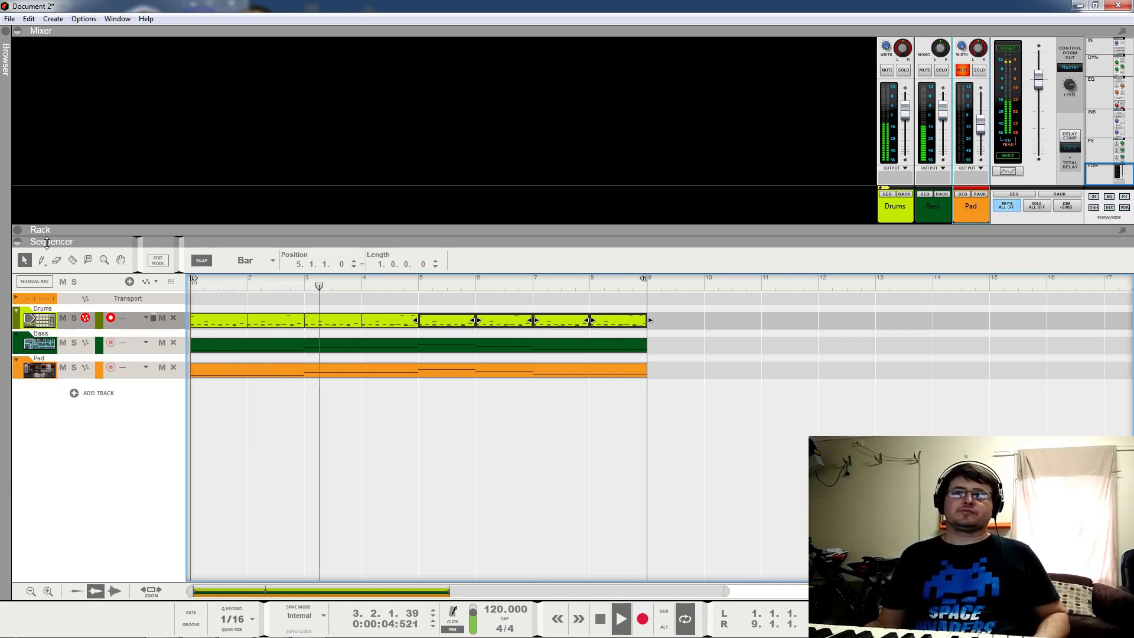
pyautogui.click(18, 231)
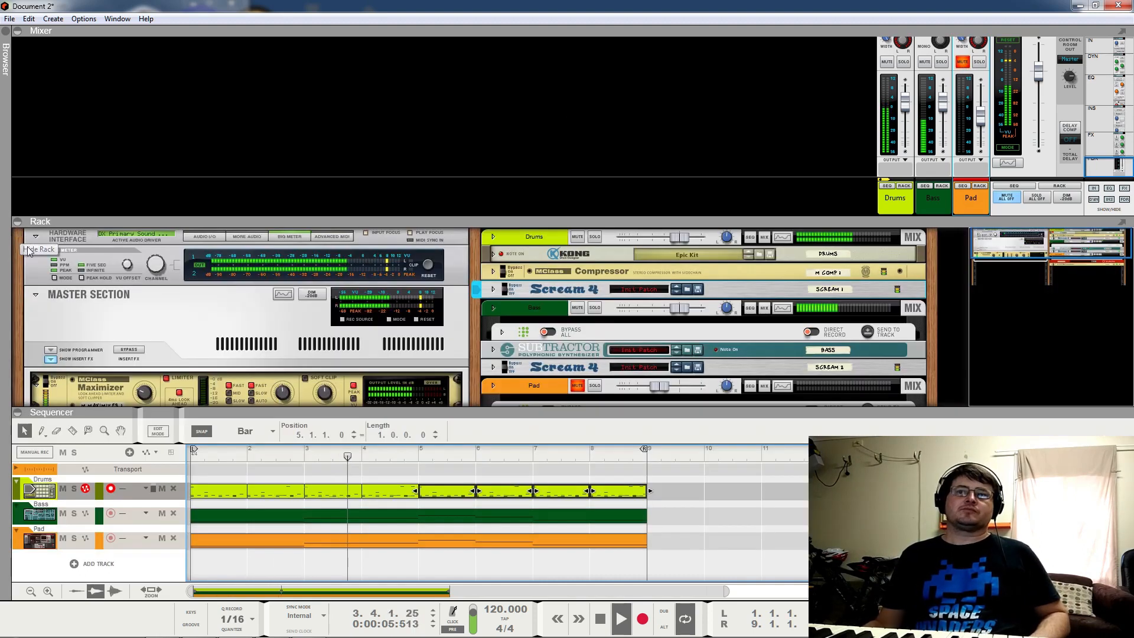
# Step: Turn the Kong CRASH and PERC 1 drum levels down to 80, then fold Kong and stop playback
pyautogui.click(493, 254)
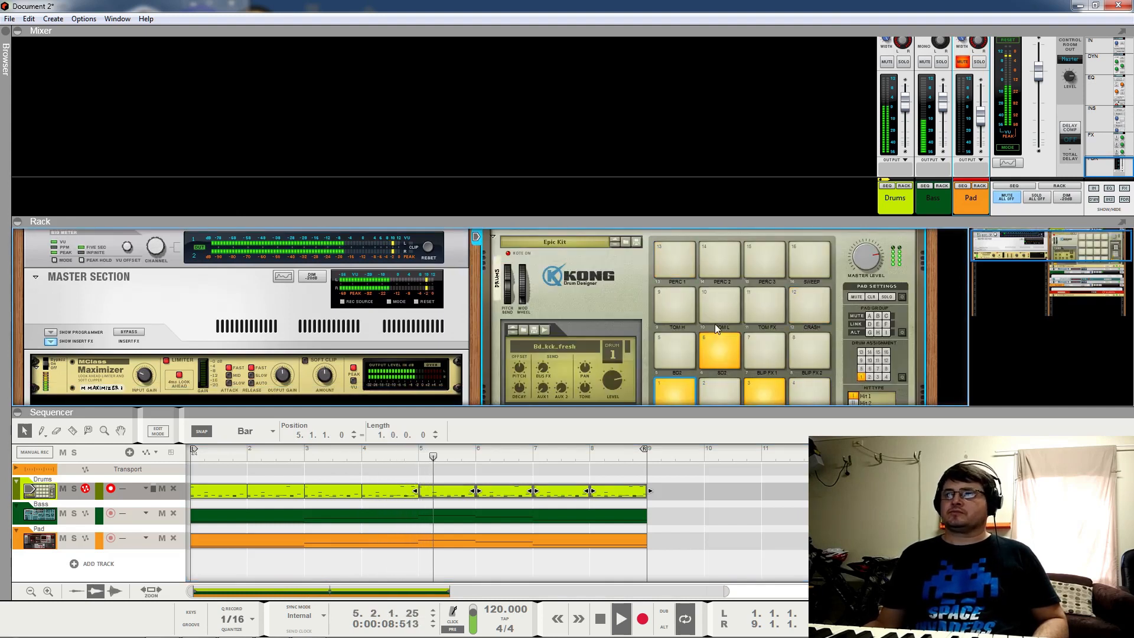
pyautogui.click(818, 307)
pyautogui.moveTo(611, 371); pyautogui.dragTo(613, 405)
pyautogui.click(671, 269)
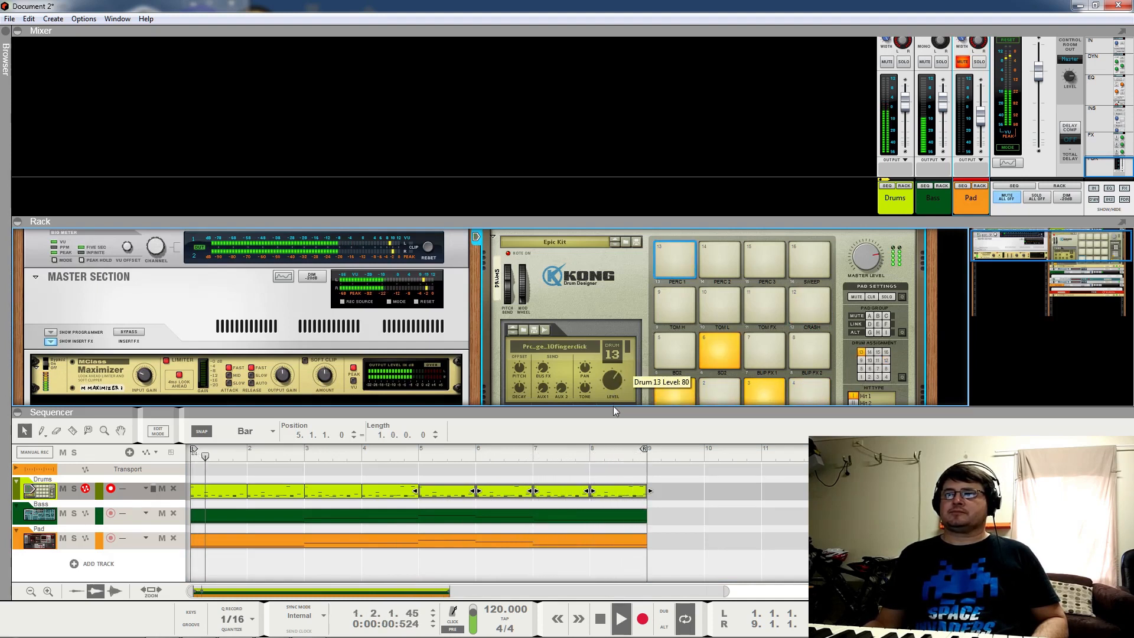
pyautogui.click(494, 237)
pyautogui.press('space')
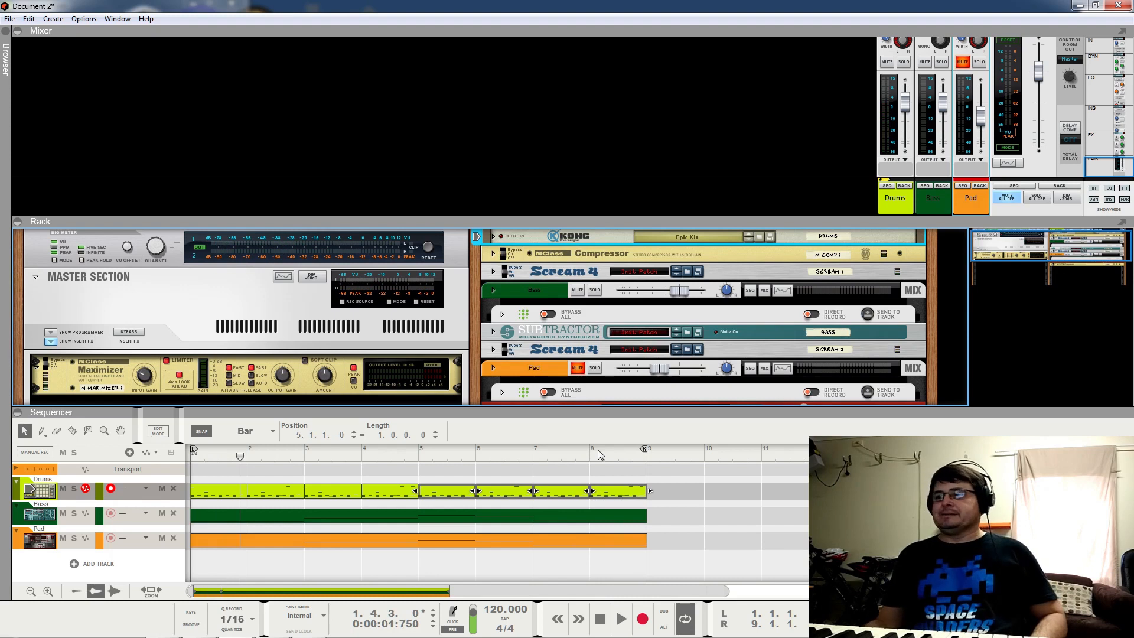
# Step: Rewind to bar 1, unmute the Pad and play the loop
pyautogui.moveTo(594, 451); pyautogui.dragTo(216, 476)
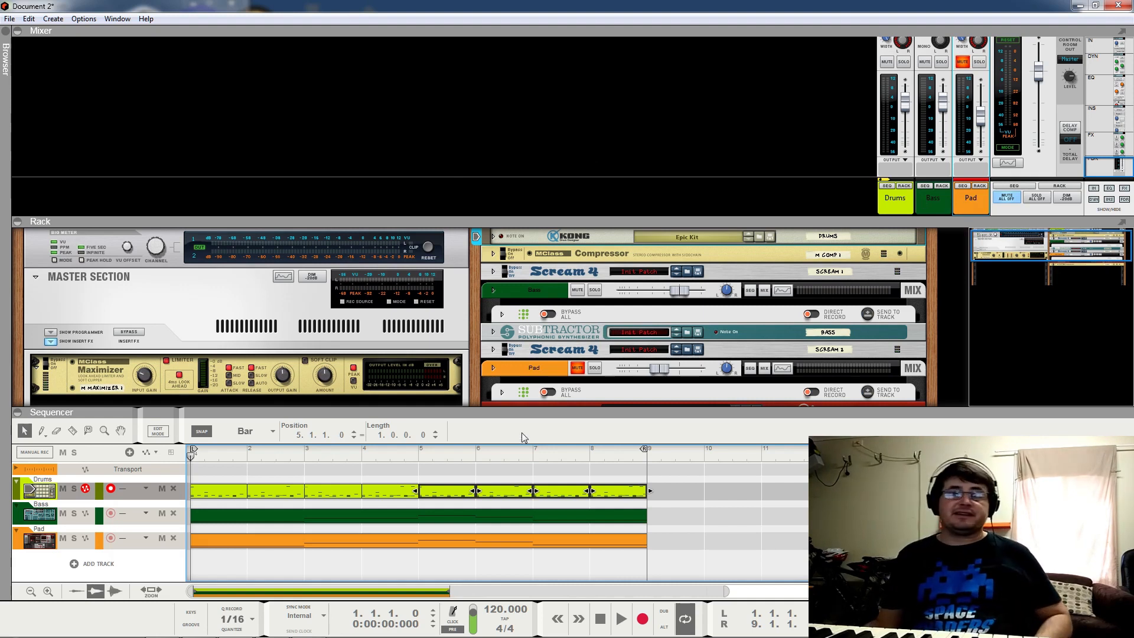
pyautogui.click(963, 61)
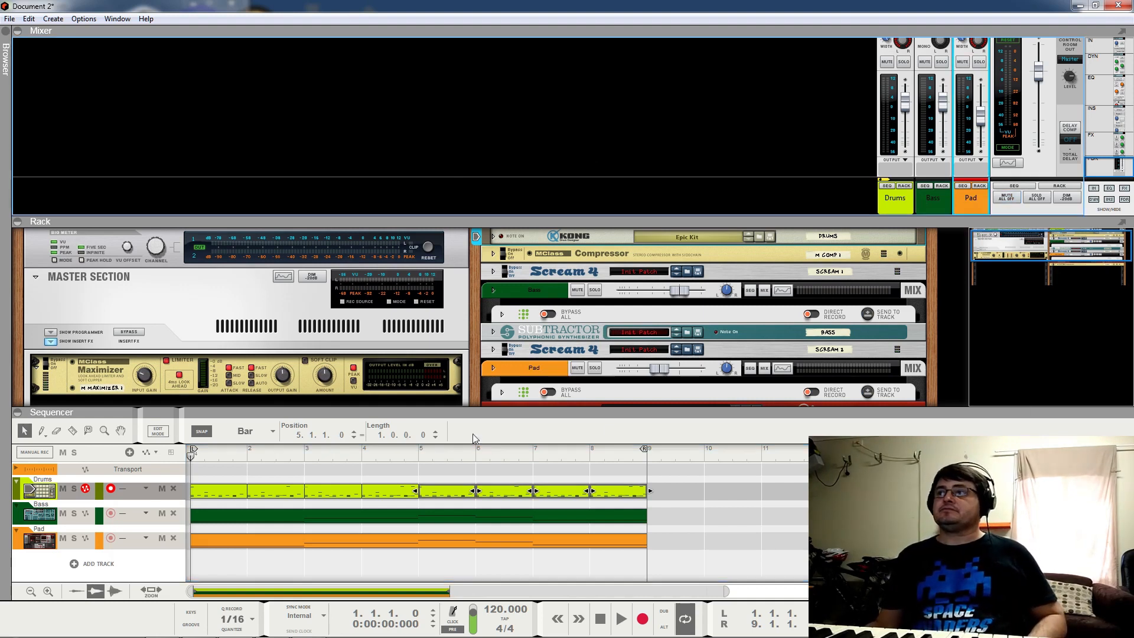
pyautogui.press('space')
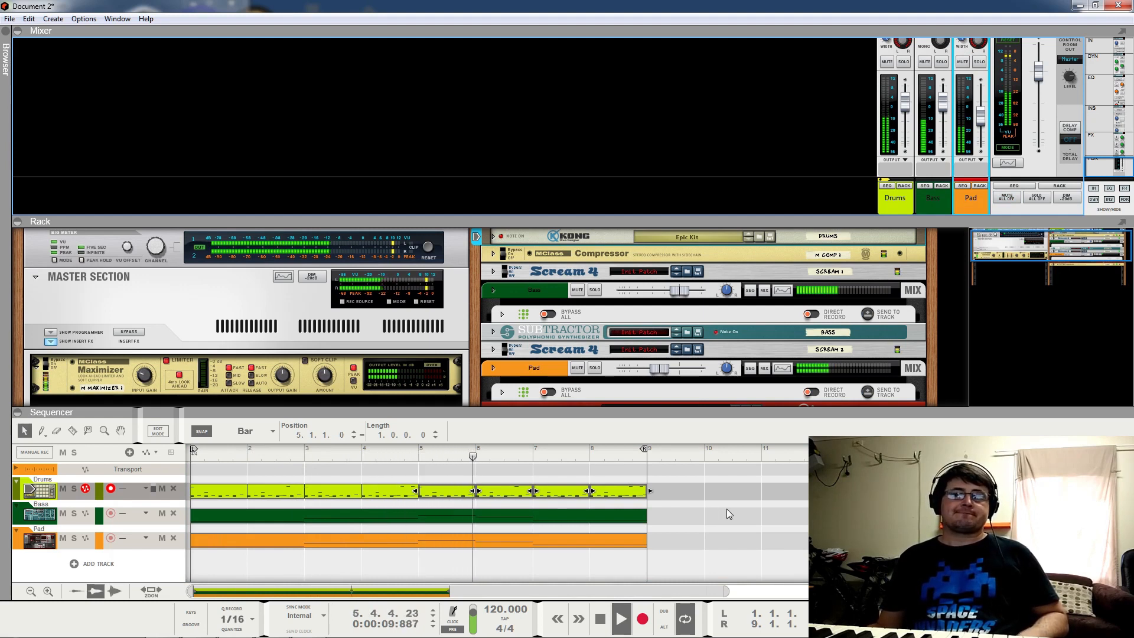
# Step: Copy the drums, bass and pad clips to start at bar 9 and loop bars 9–17
pyautogui.moveTo(688, 483); pyautogui.dragTo(199, 541)
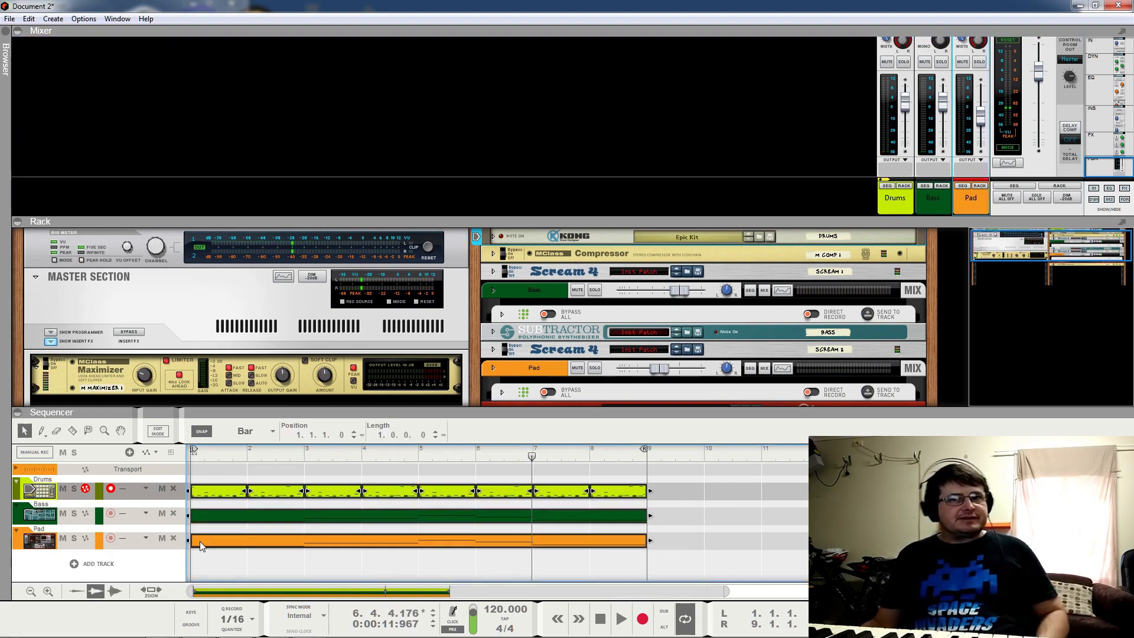
pyautogui.moveTo(199, 542); pyautogui.dragTo(661, 534)
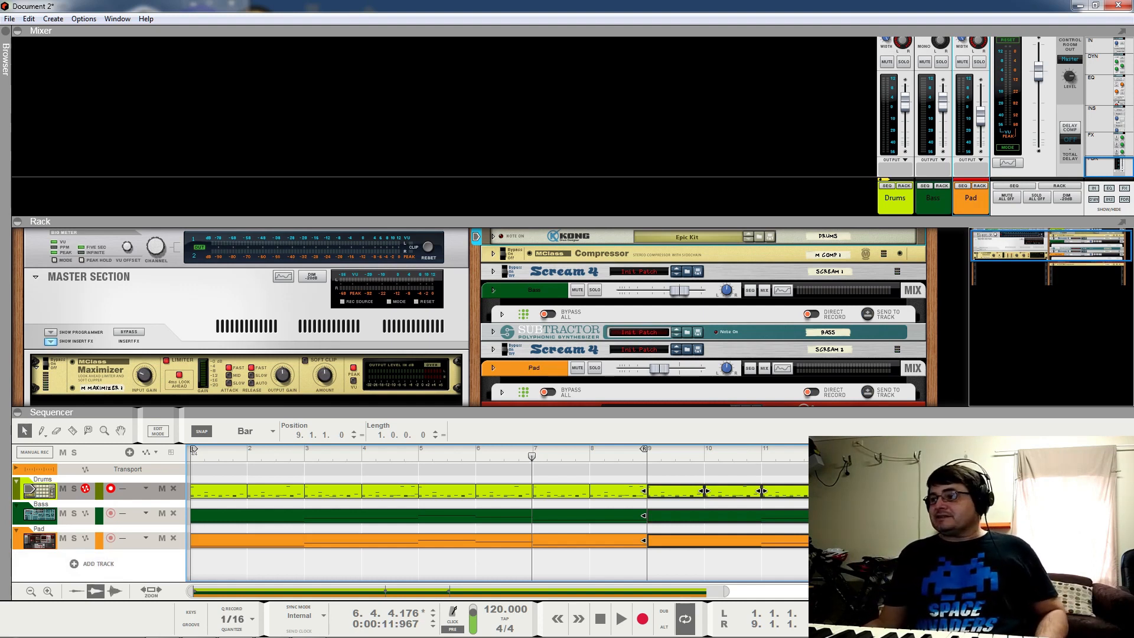
pyautogui.keyDown('alt'); pyautogui.click(1103, 456); pyautogui.keyUp('alt')
pyautogui.keyDown('ctrl'); pyautogui.click(646, 456); pyautogui.keyUp('ctrl')
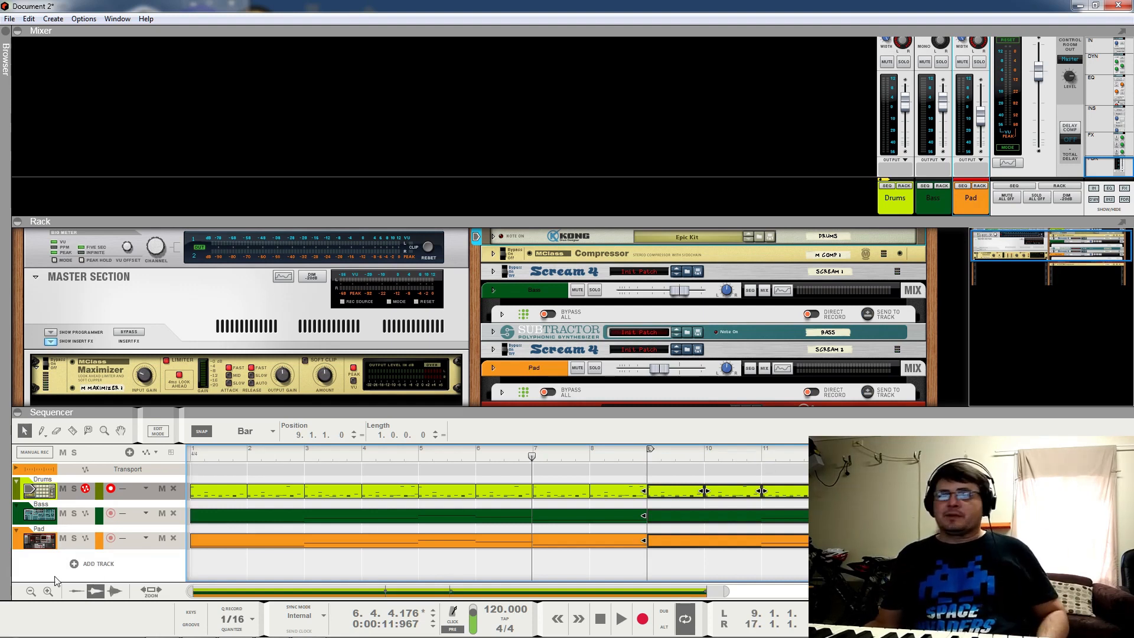
pyautogui.scroll(-3, 540, 278)
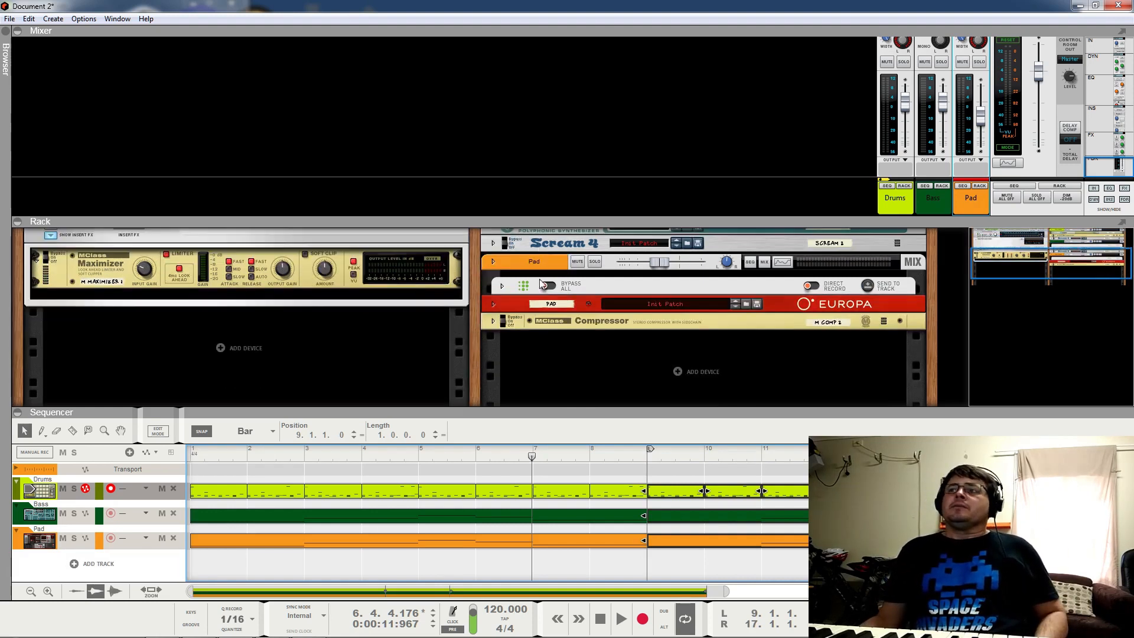
pyautogui.rightClick(680, 376)
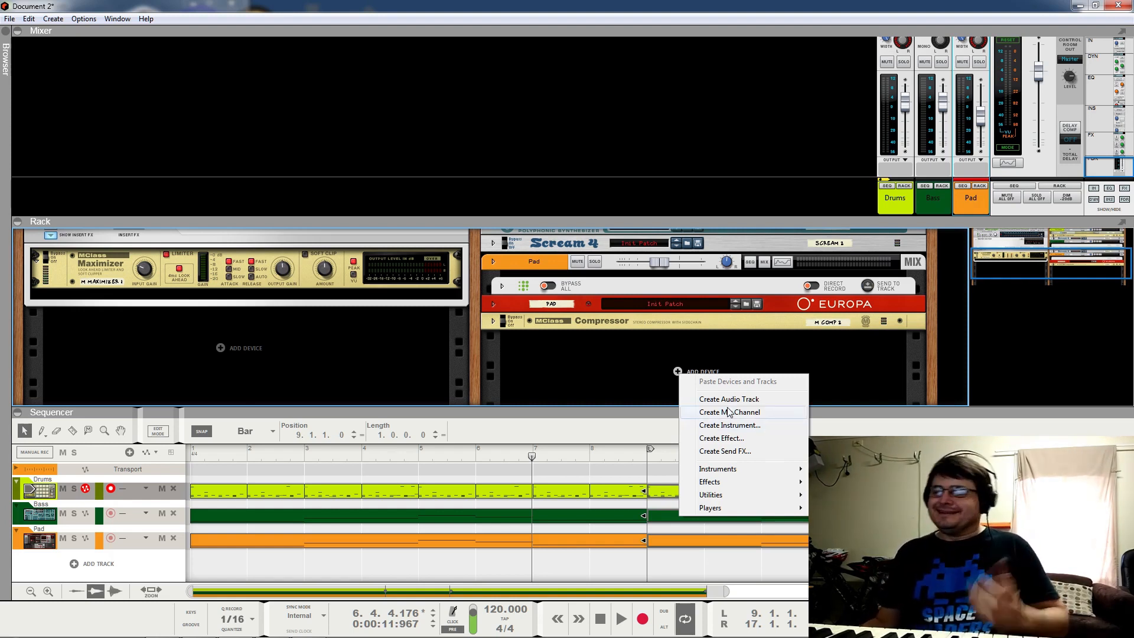
# Step: Add a SubTractor Analog Synthesizer from the Instruments menu, creating the SubTractor 1 track
pyautogui.moveTo(733, 470)
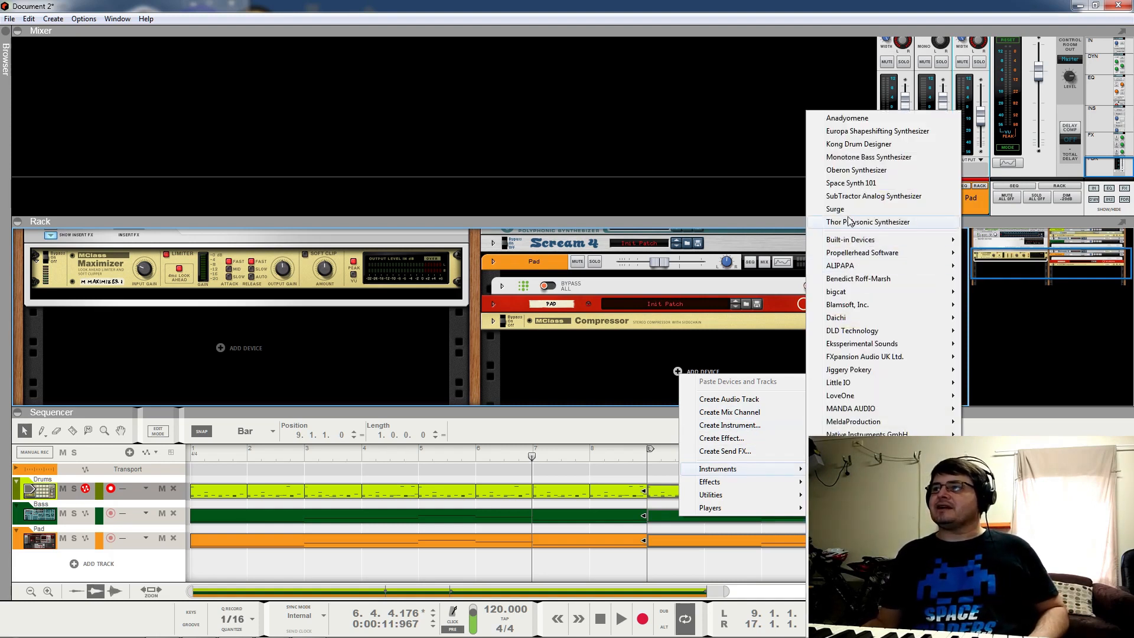
pyautogui.click(851, 198)
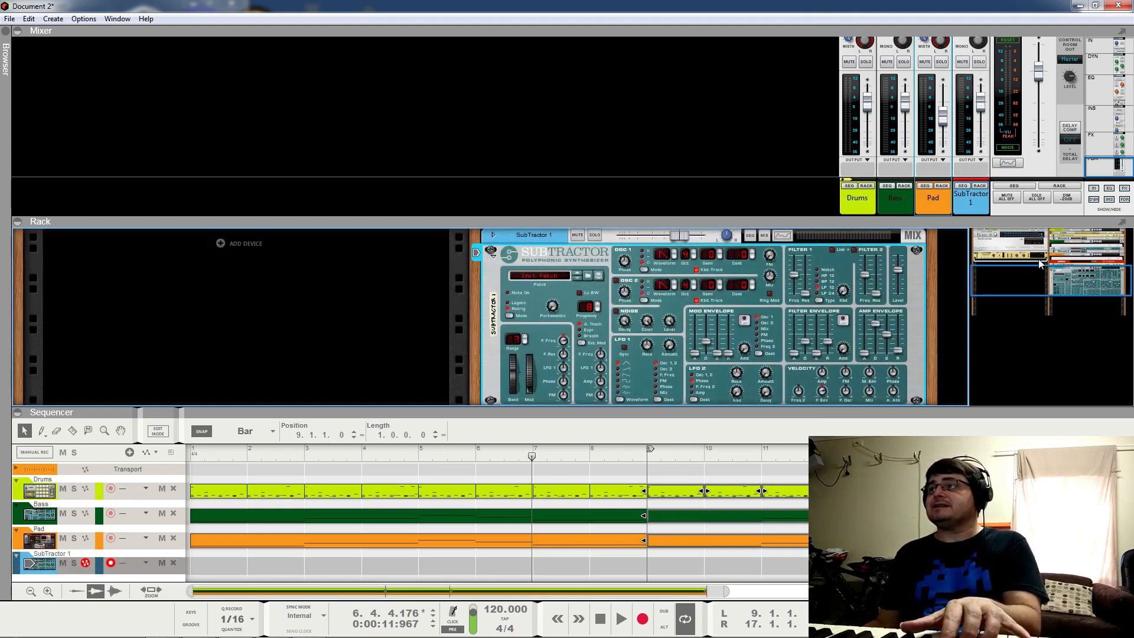
pyautogui.moveTo(1107, 163)
pyautogui.mouseDown()
pyautogui.moveTo(1107, 152)
pyautogui.moveTo(1108, 172)
pyautogui.mouseUp()
# Step: Draw a two-bar clip at bars 9–11 on the SubTractor 1 track and set the loop end to bar 11
pyautogui.click(1108, 142)
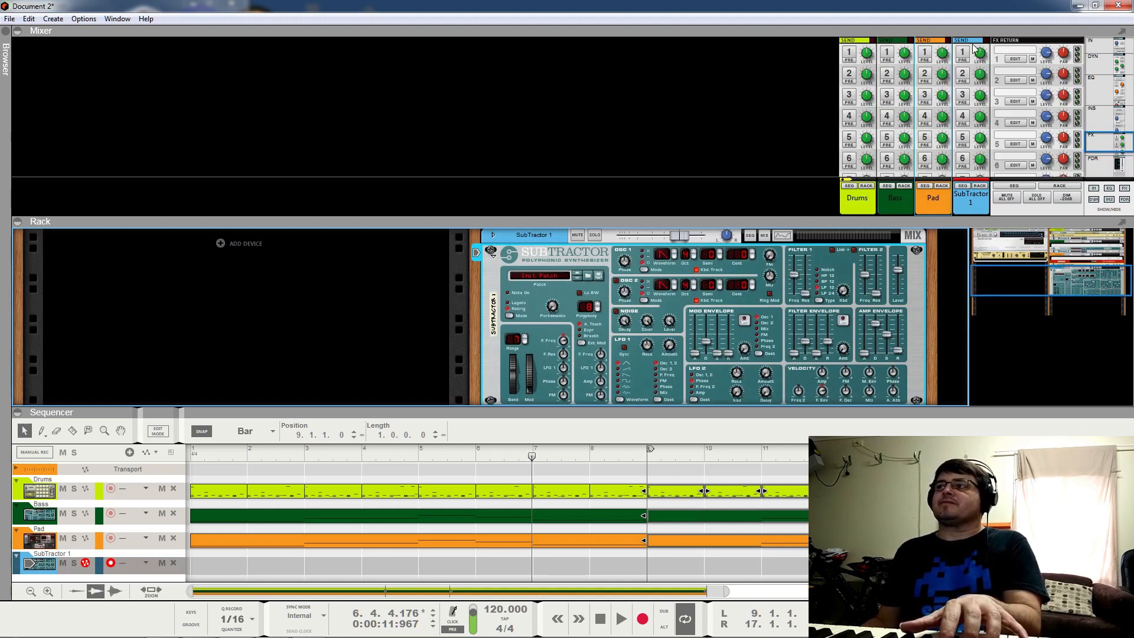
pyautogui.click(1104, 171)
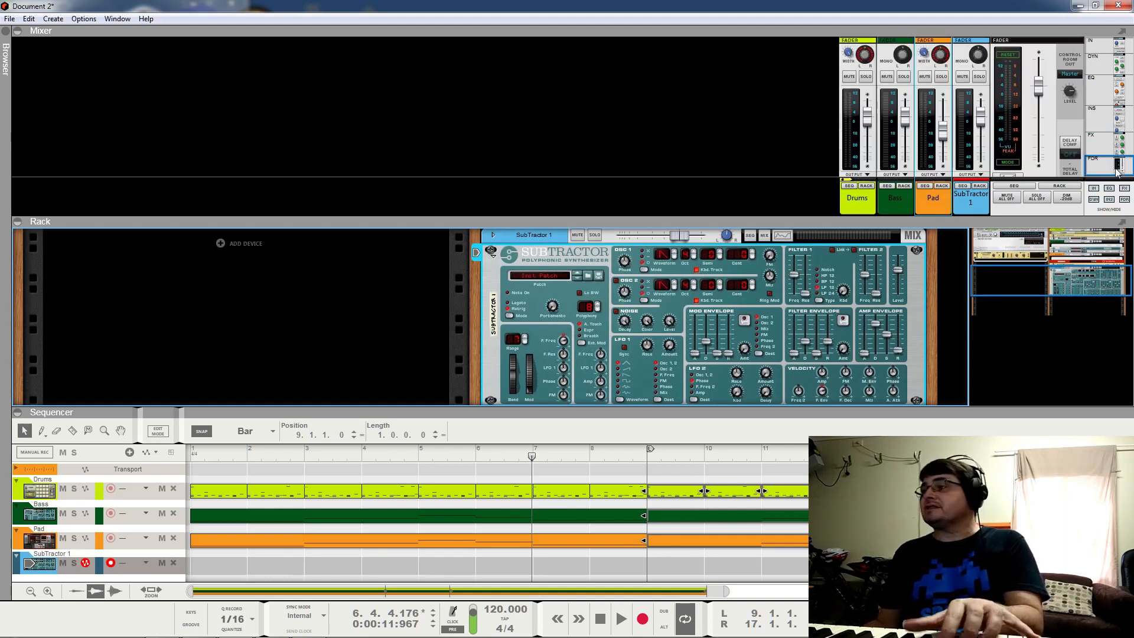
pyautogui.scroll(-1, 584, 317)
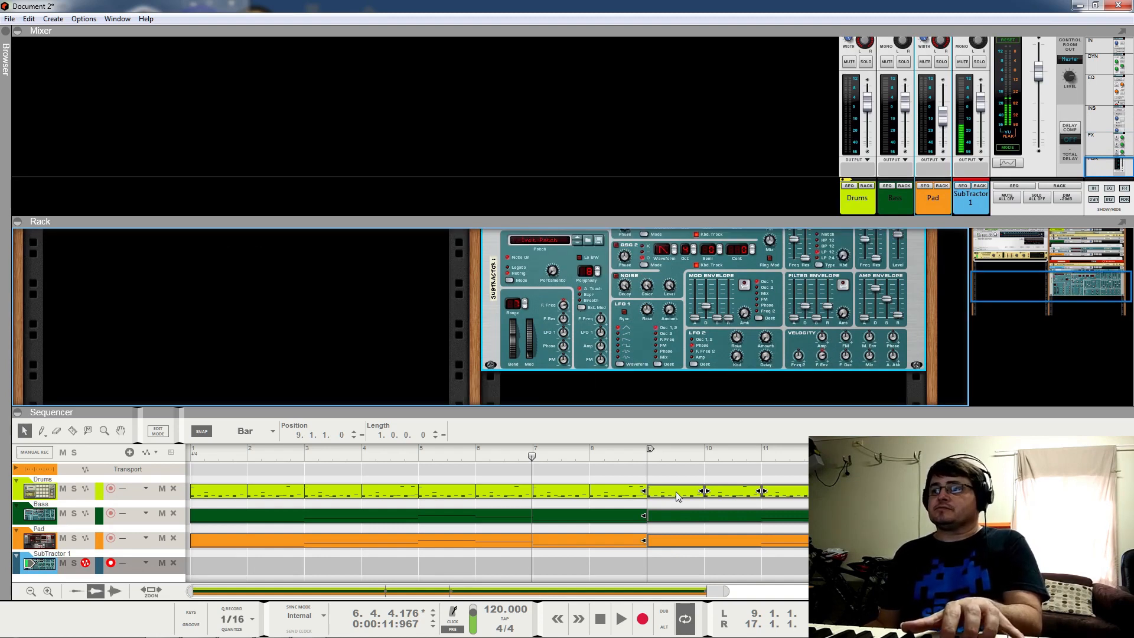
pyautogui.moveTo(653, 566)
pyautogui.mouseDown()
pyautogui.moveTo(722, 555)
pyautogui.moveTo(762, 460)
pyautogui.mouseUp()
pyautogui.keyDown('alt'); pyautogui.click(762, 460); pyautogui.keyUp('alt')
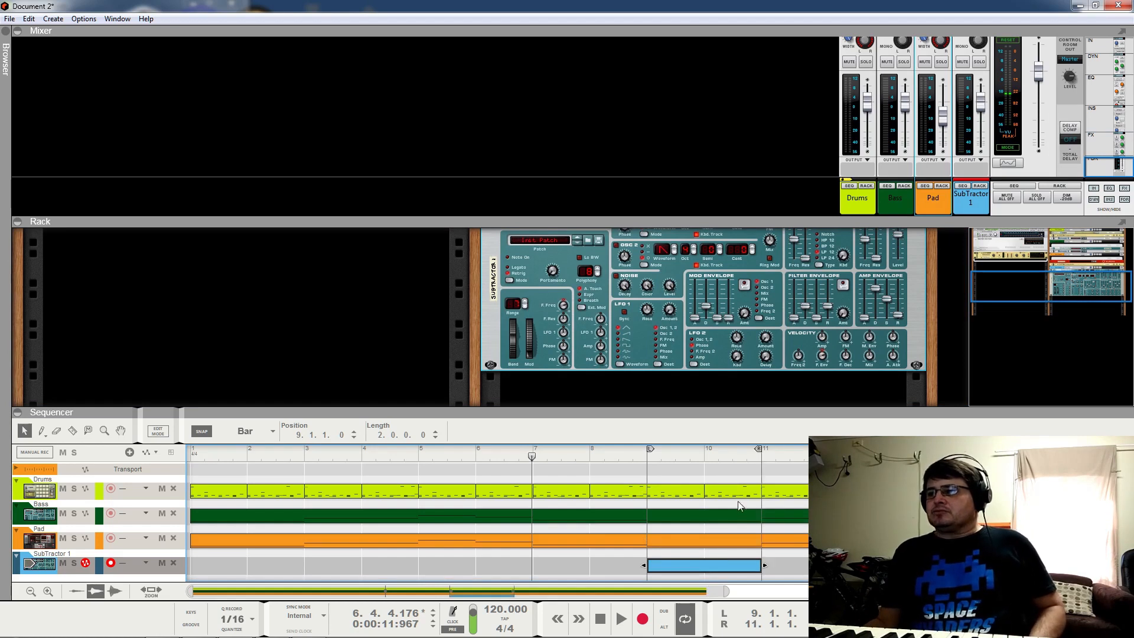
# Step: Select the Pad and SubTractor clips from bar 9 and open them in Edit Mode
pyautogui.scroll(1, 876, 284)
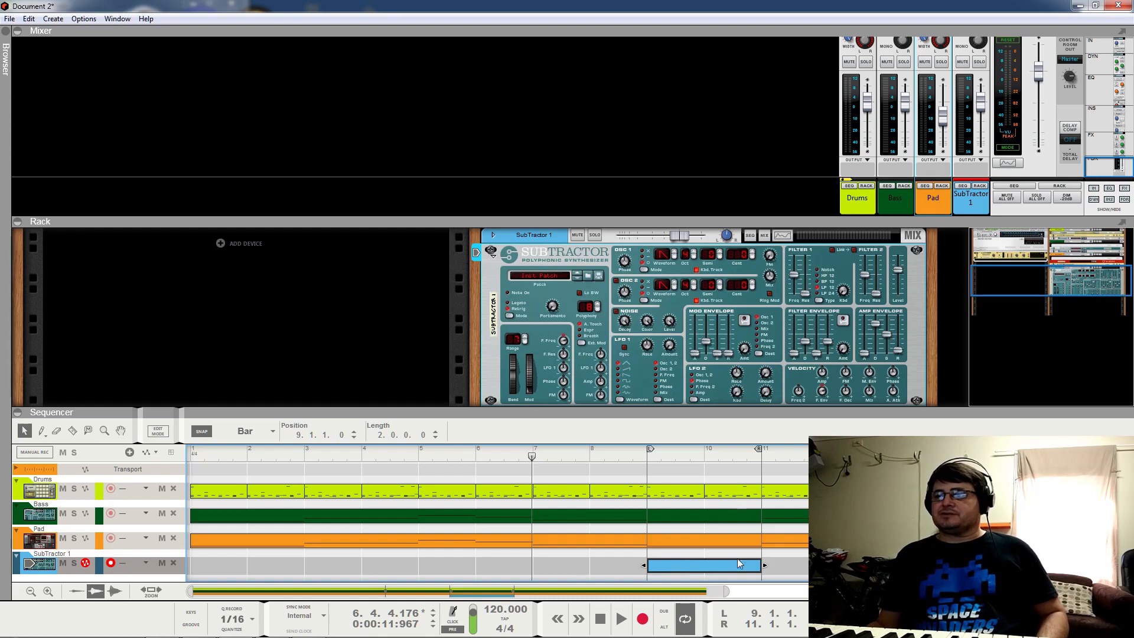
pyautogui.moveTo(660, 531); pyautogui.dragTo(680, 573)
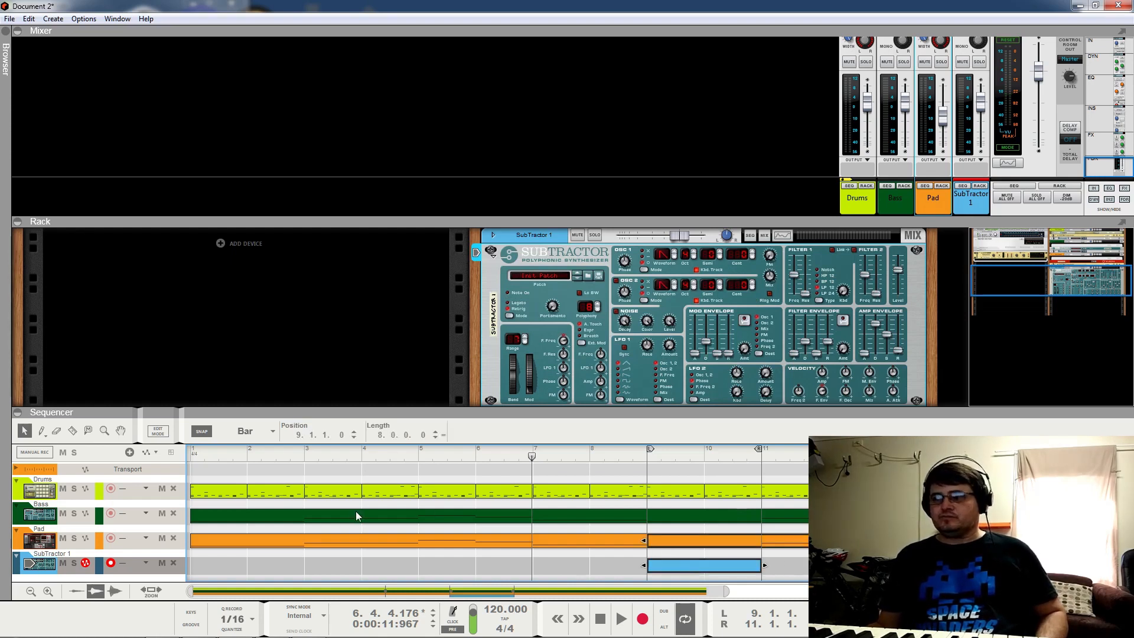
pyautogui.hotkey('shift', 'Tab')
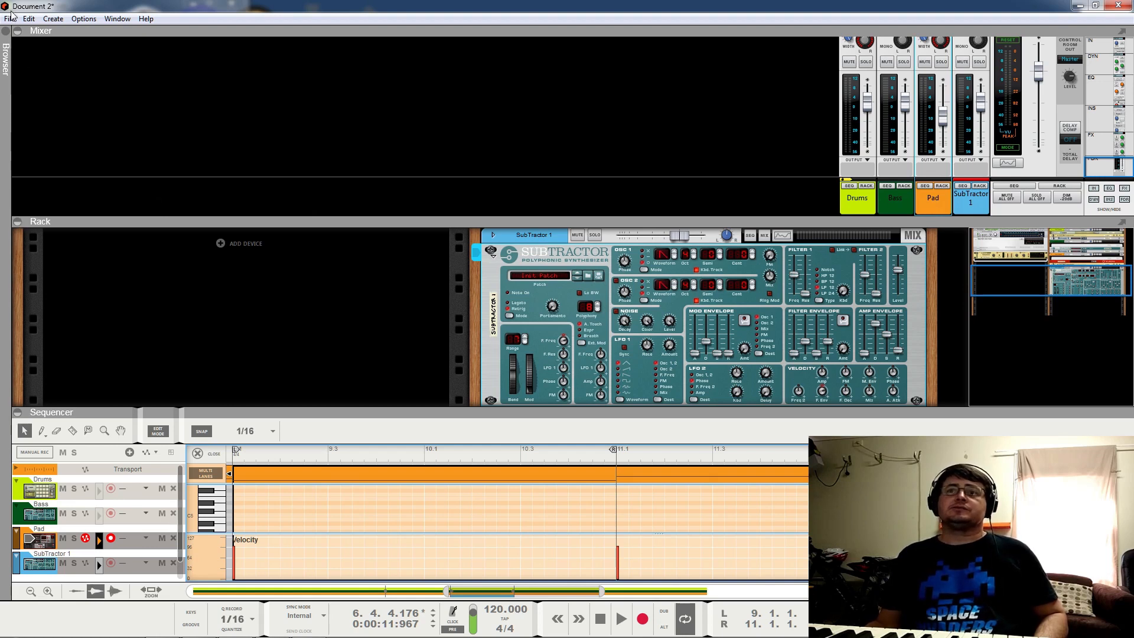
# Step: Hide the mixer, switch editing to SubTractor 1, and add a C4 note at bar 9
pyautogui.click(18, 33)
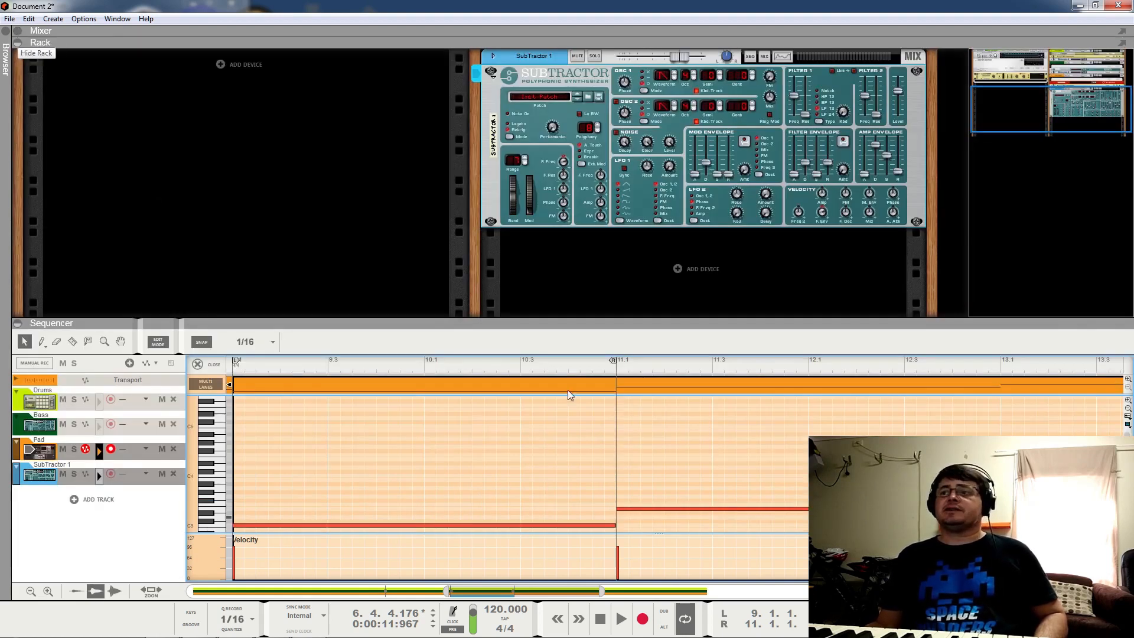
pyautogui.scroll(-2, 569, 435)
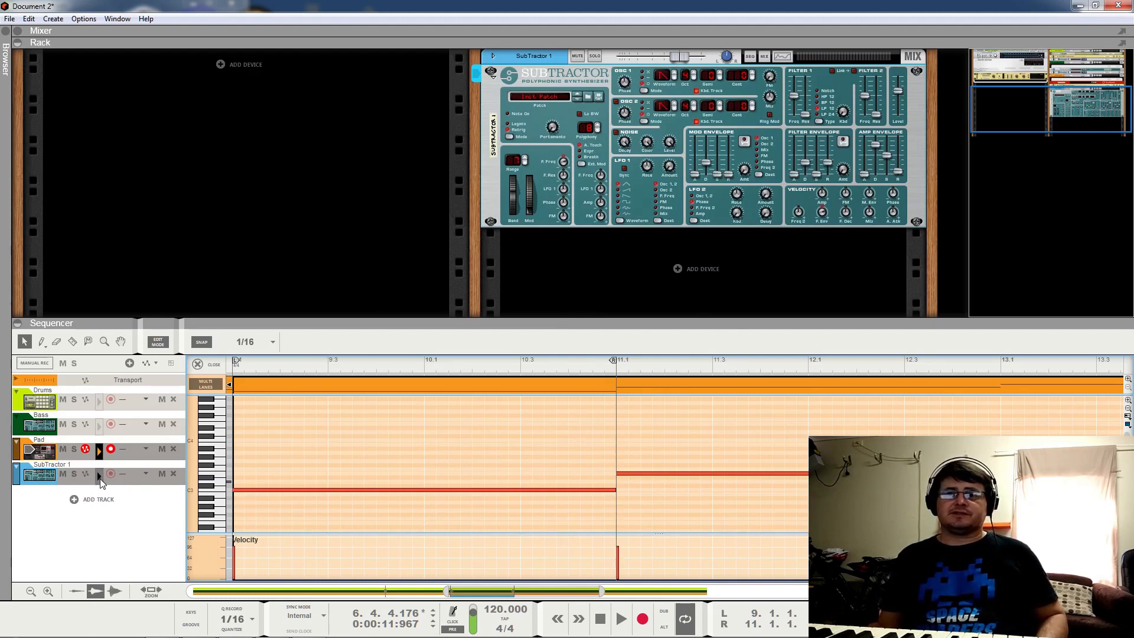
pyautogui.click(100, 477)
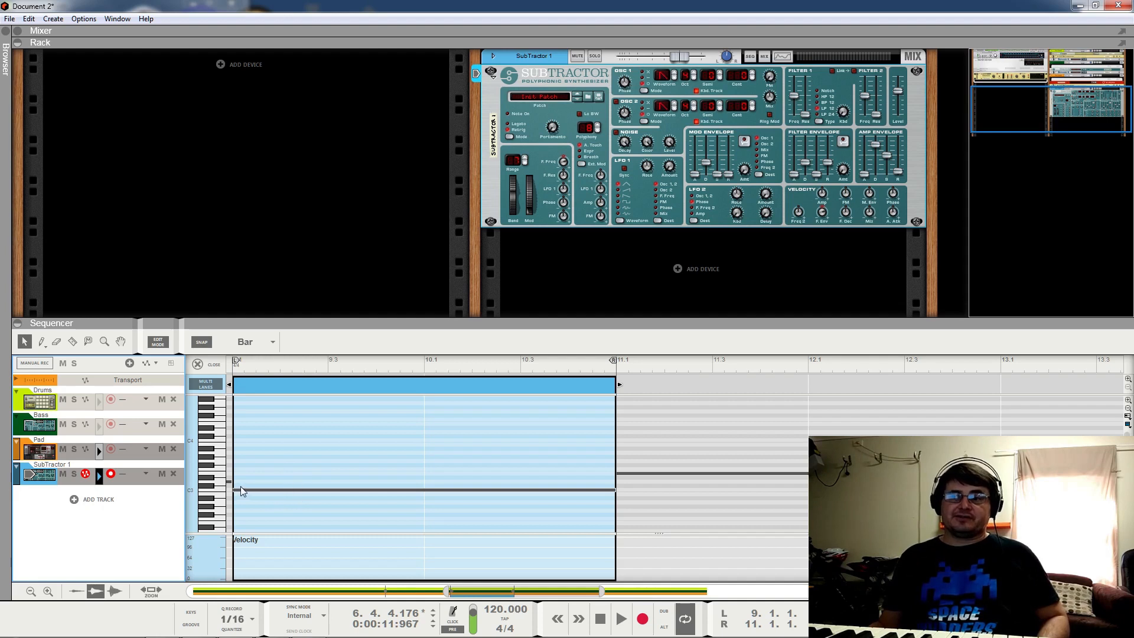
pyautogui.click(238, 440)
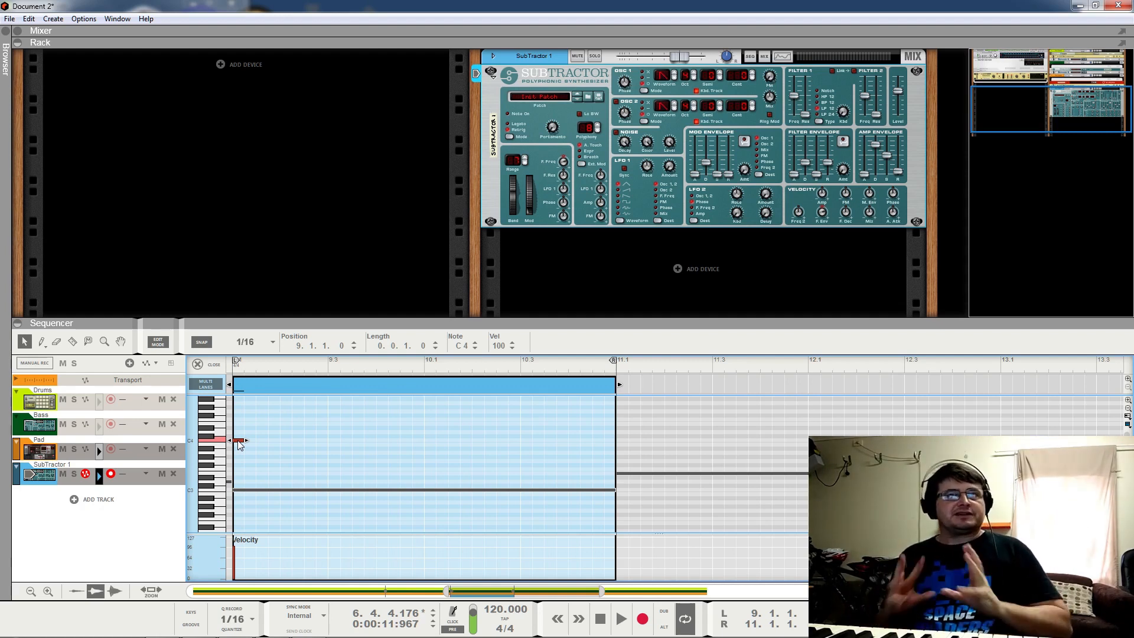
# Step: Move the first C4 to 9.1.3, add six more melody notes around C4, then play from bar 9
pyautogui.moveTo(239, 445); pyautogui.dragTo(263, 449)
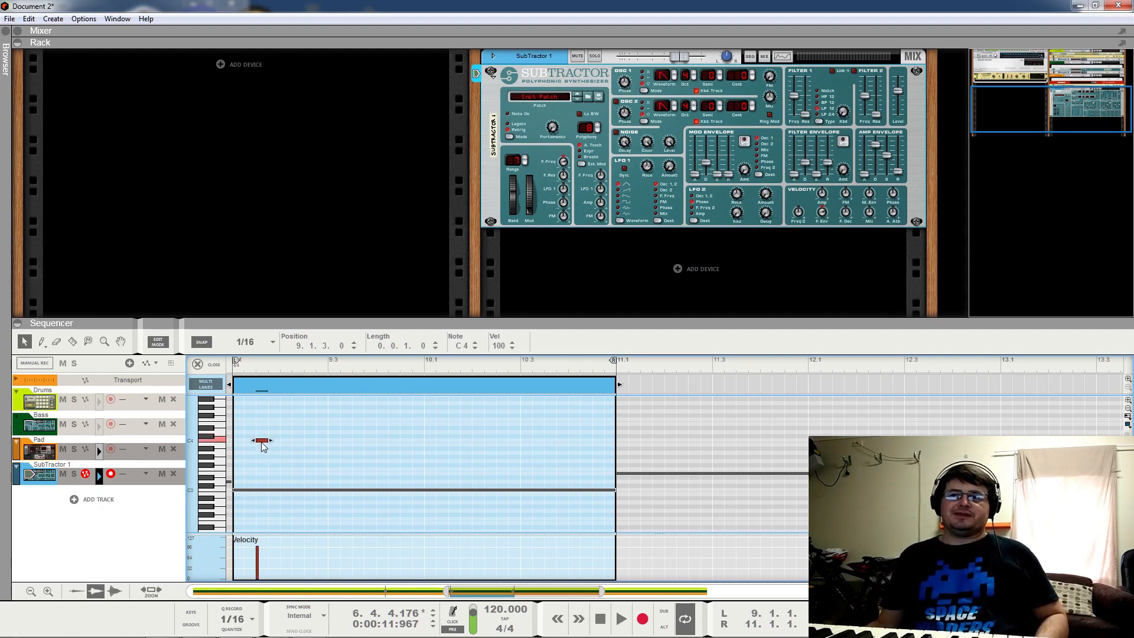
pyautogui.keyDown('alt'); pyautogui.click(307, 423); pyautogui.keyUp('alt')
pyautogui.keyDown('alt'); pyautogui.click(379, 440); pyautogui.keyUp('alt')
pyautogui.keyDown('alt'); pyautogui.click(417, 441); pyautogui.keyUp('alt')
pyautogui.keyDown('alt'); pyautogui.click(454, 419); pyautogui.keyUp('alt')
pyautogui.keyDown('alt'); pyautogui.click(514, 423); pyautogui.keyUp('alt')
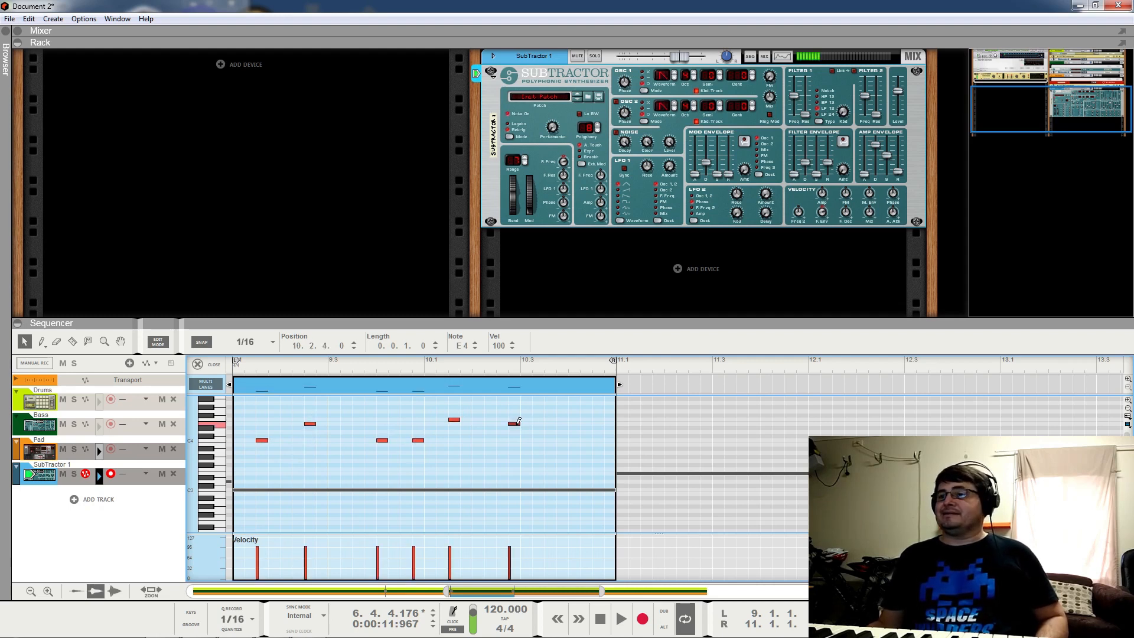
pyautogui.keyDown('alt'); pyautogui.click(578, 440); pyautogui.keyUp('alt')
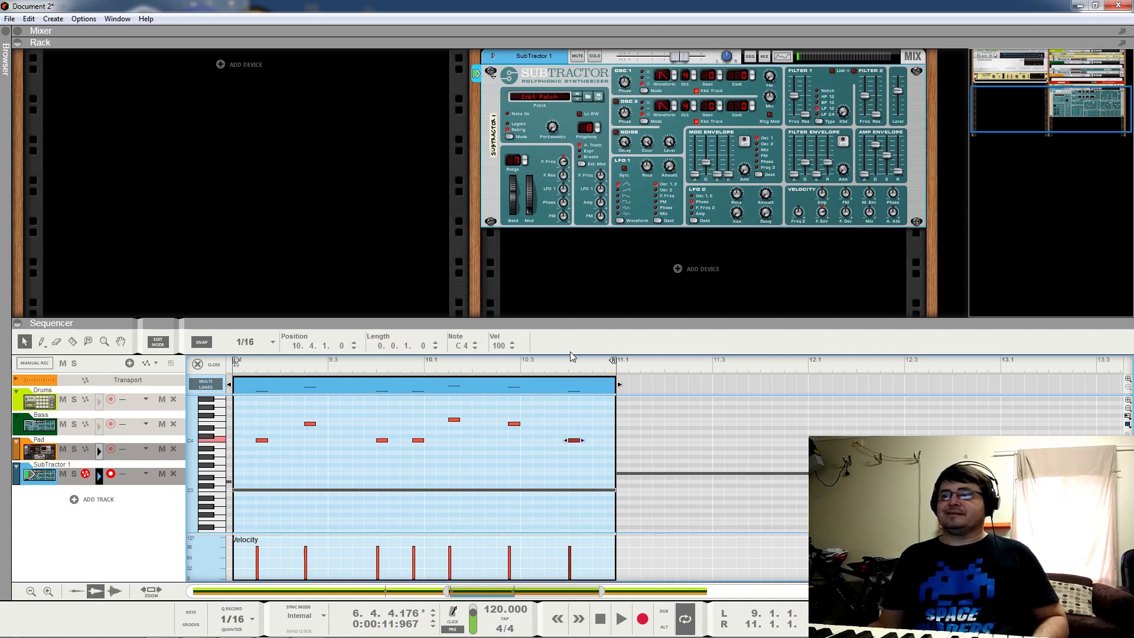
pyautogui.click(234, 368)
pyautogui.press('space')
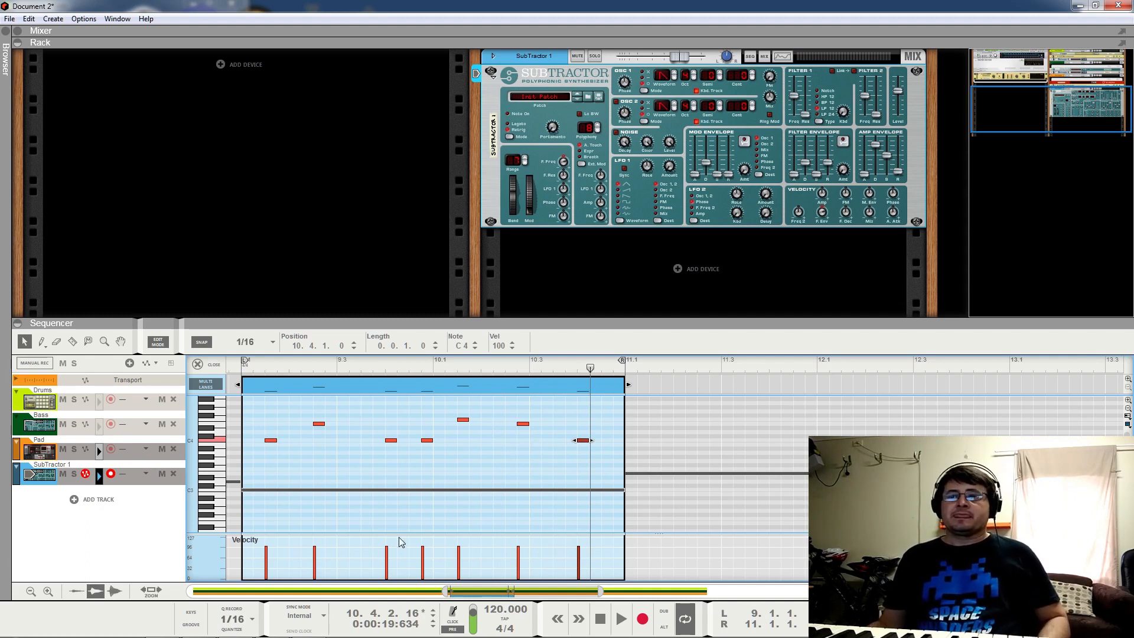
# Step: Add a C4 note at 9.1.1 and another C4 note at 10.1.1, auditioning from bar 9
pyautogui.keyDown('alt'); pyautogui.click(248, 443); pyautogui.keyUp('alt')
pyautogui.moveTo(248, 444); pyautogui.dragTo(250, 441)
pyautogui.click(238, 367)
pyautogui.press('space')
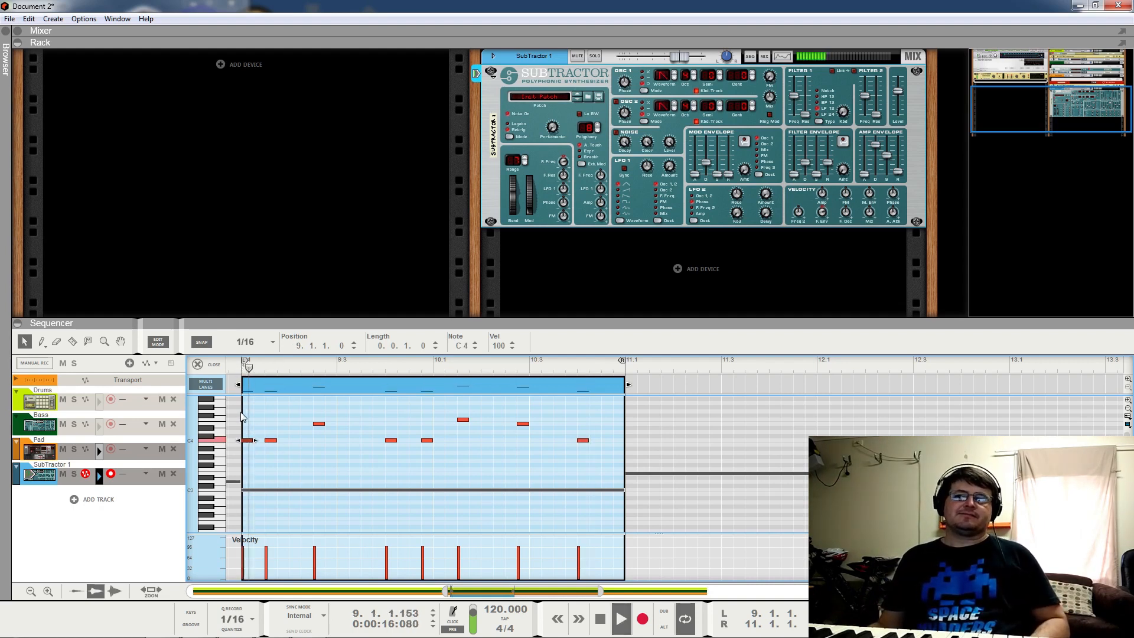
pyautogui.press('space')
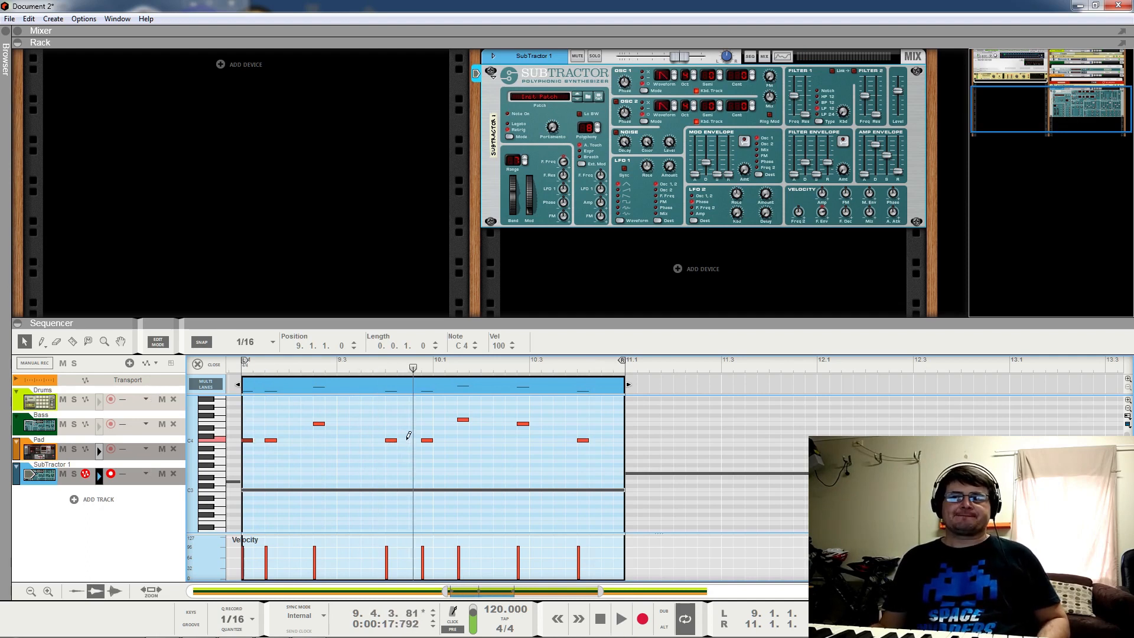
pyautogui.click(411, 441)
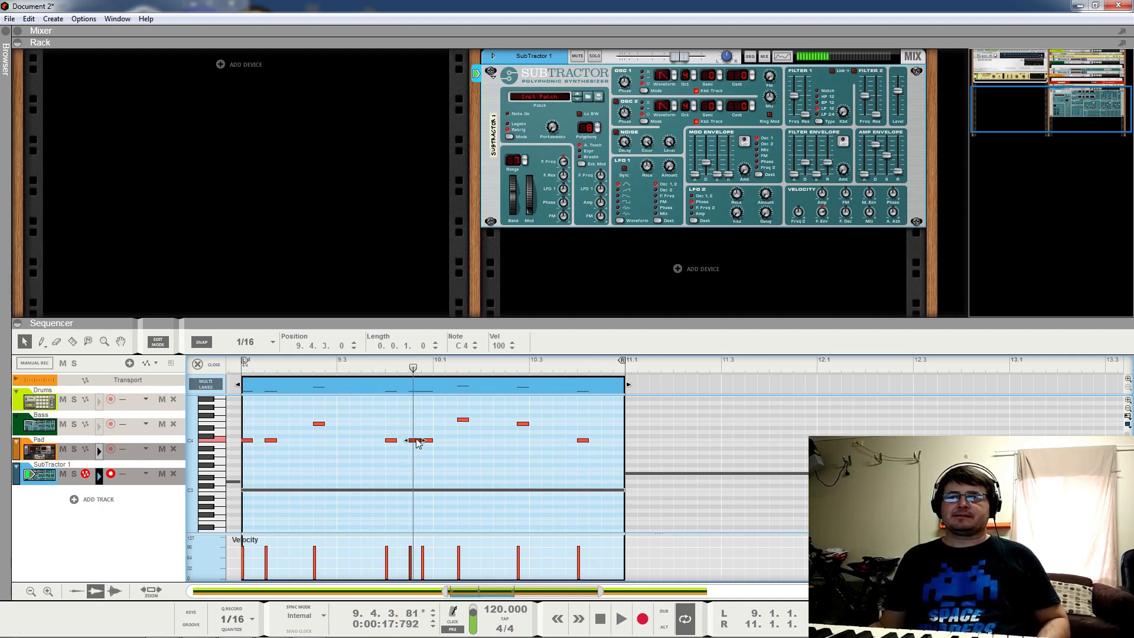
pyautogui.moveTo(430, 442); pyautogui.dragTo(440, 445)
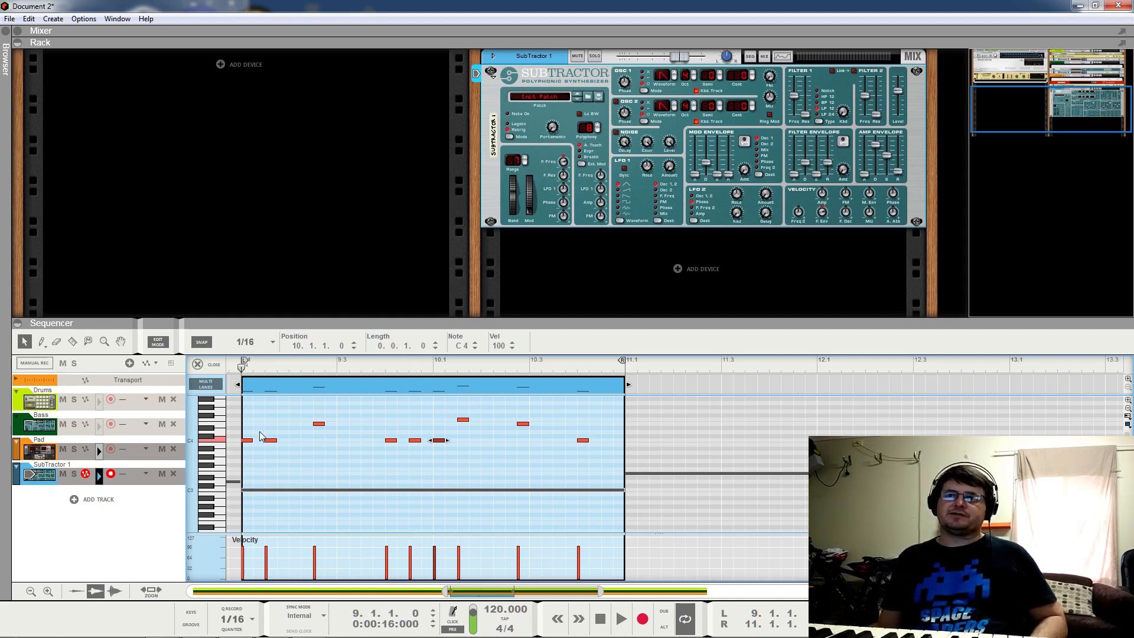
# Step: Audition the loop and raise the note at 10.2.3 to E4
pyautogui.press('space')
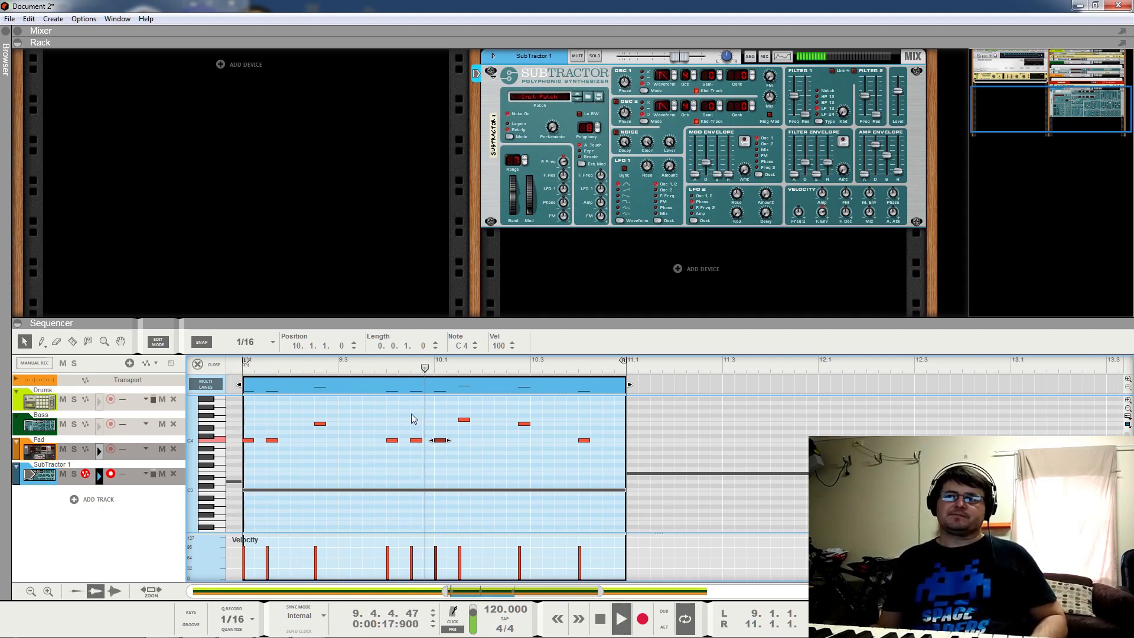
pyautogui.press('space')
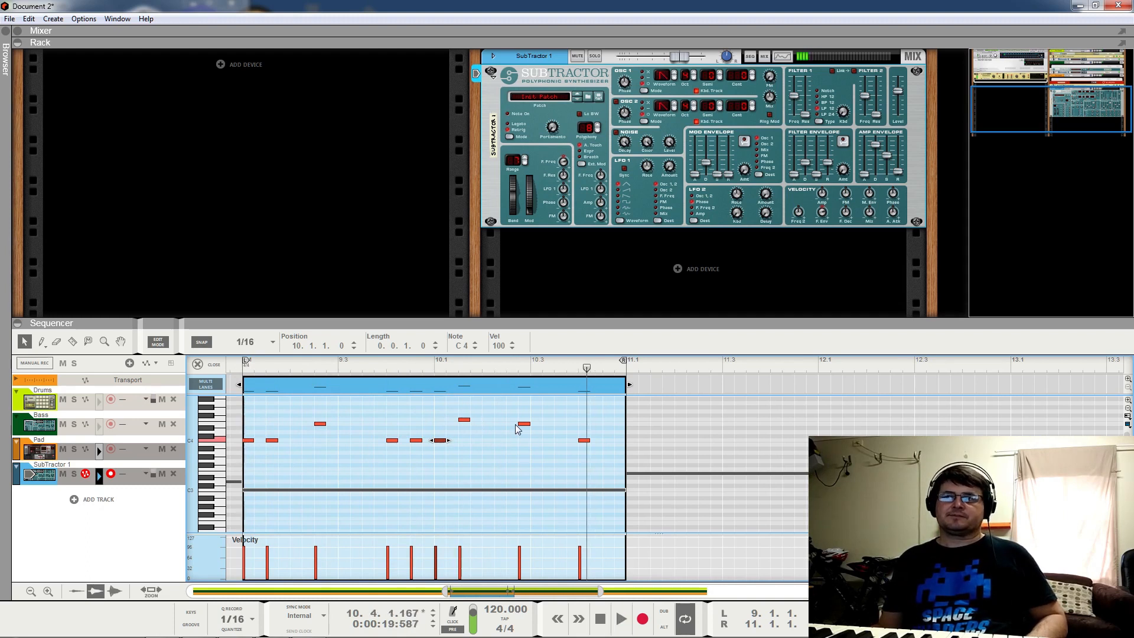
pyautogui.moveTo(467, 422); pyautogui.dragTo(510, 425)
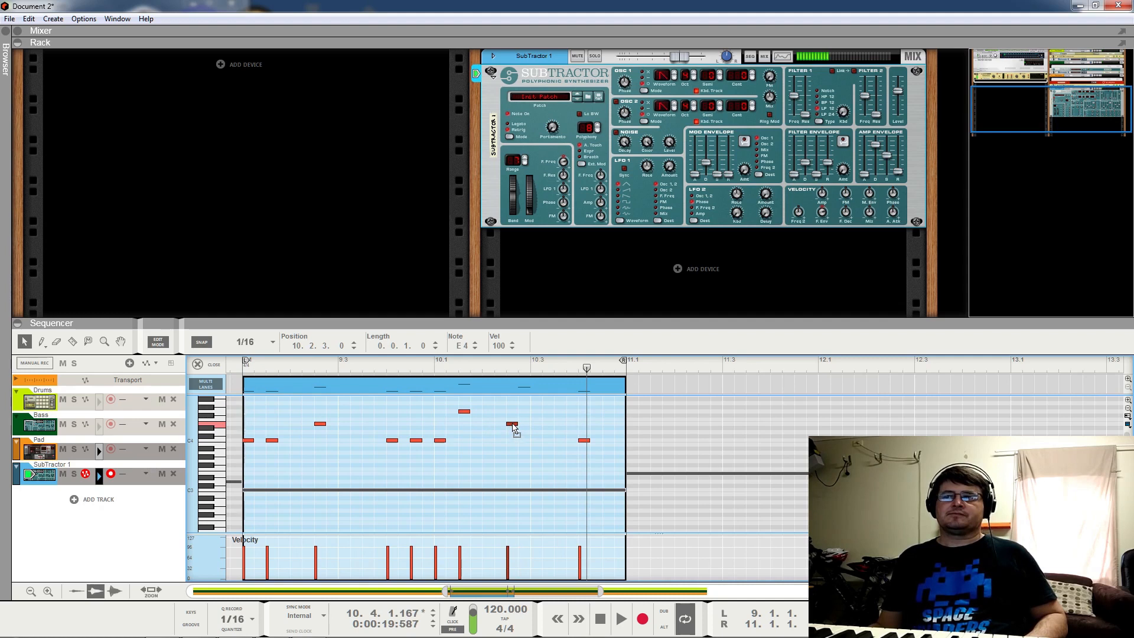
# Step: Add a note at 10.3.1, raise it to E4, and play the loop from bar 9
pyautogui.click(535, 439)
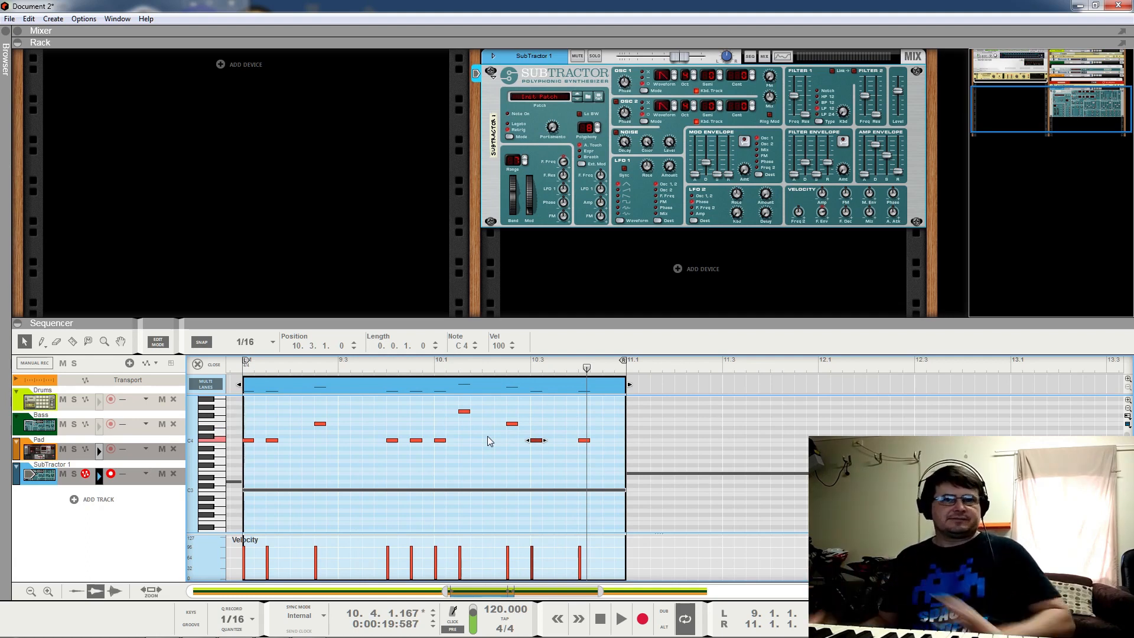
pyautogui.click(239, 365)
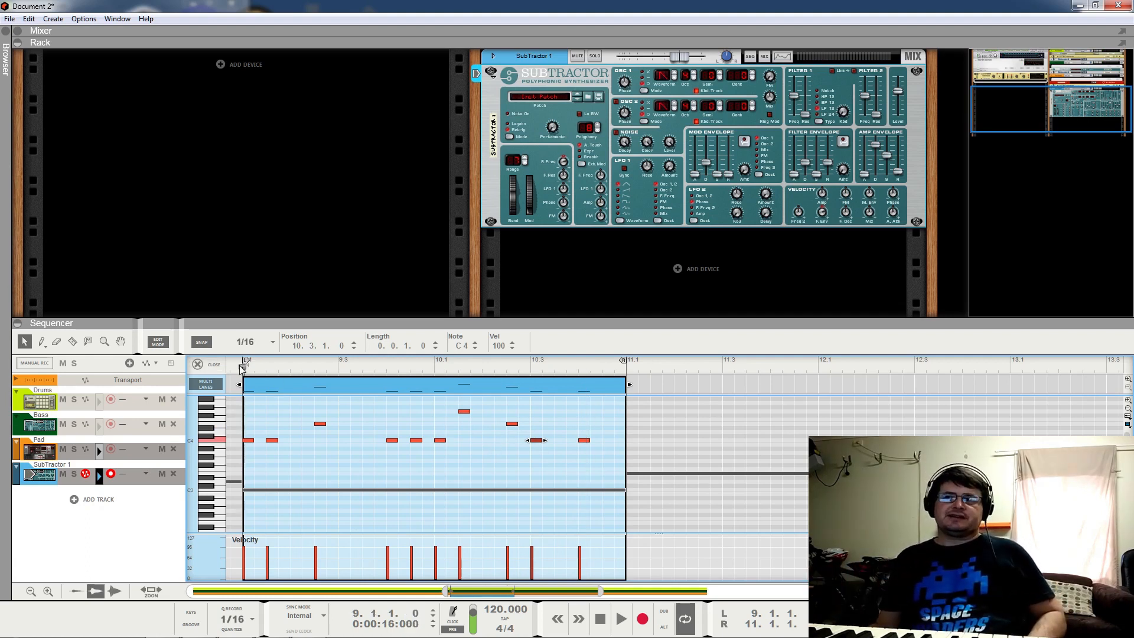
pyautogui.press('space')
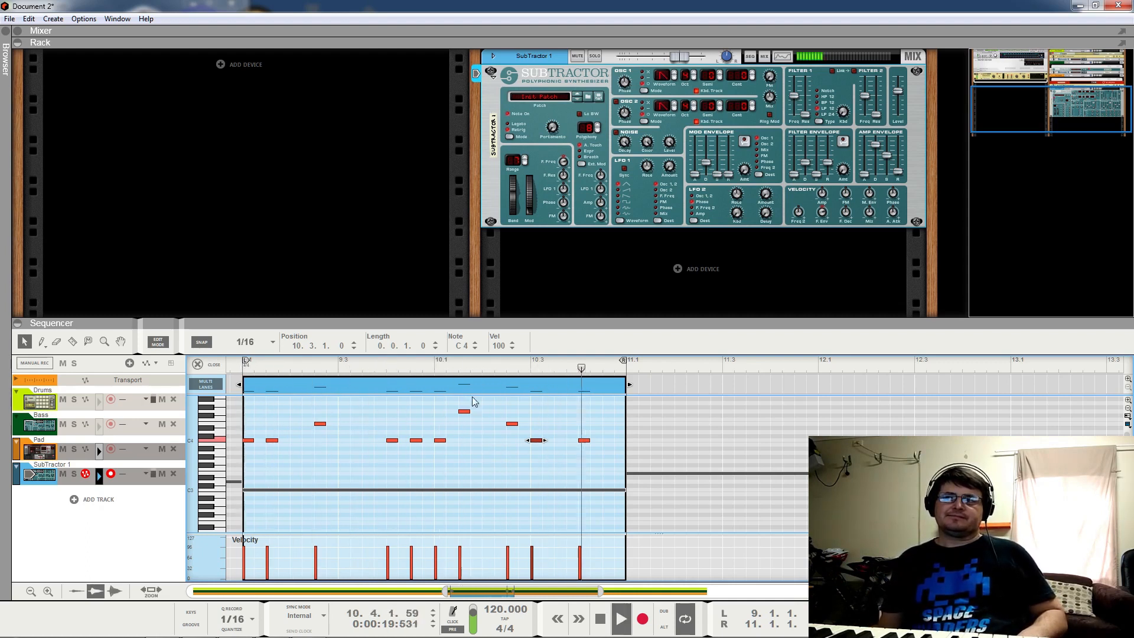
pyautogui.click(529, 431)
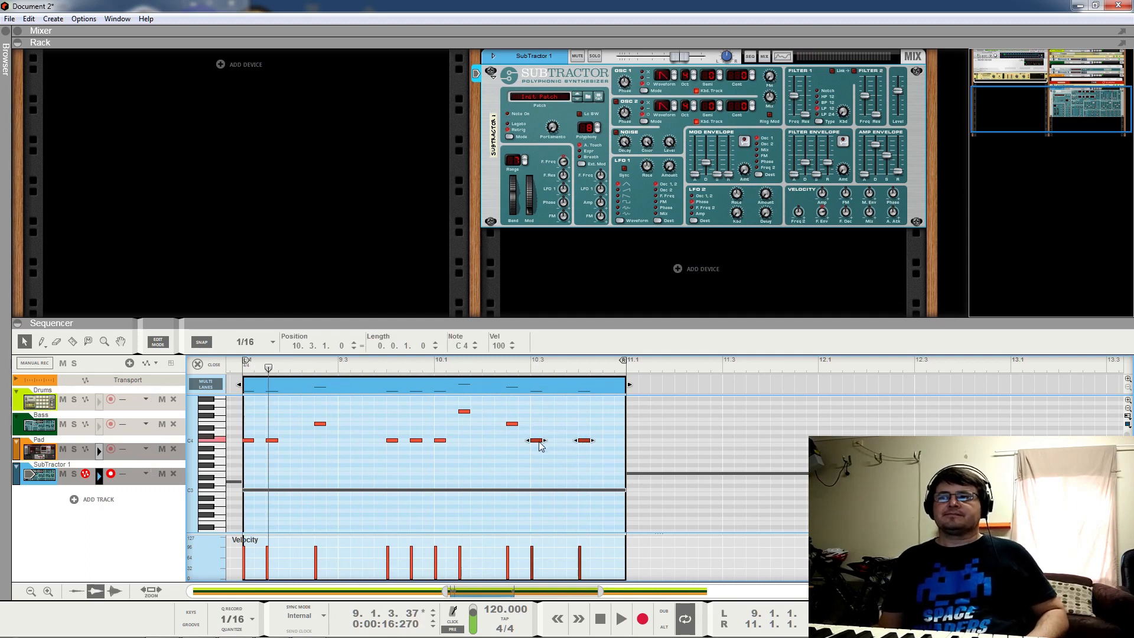
pyautogui.moveTo(537, 441); pyautogui.dragTo(537, 426)
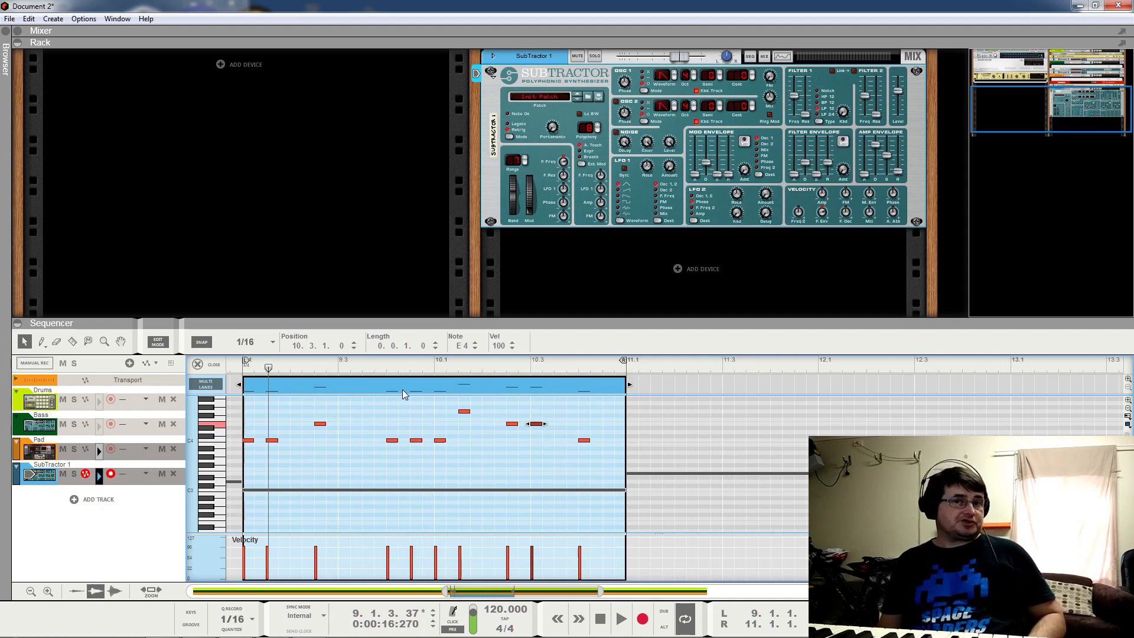
pyautogui.press('space')
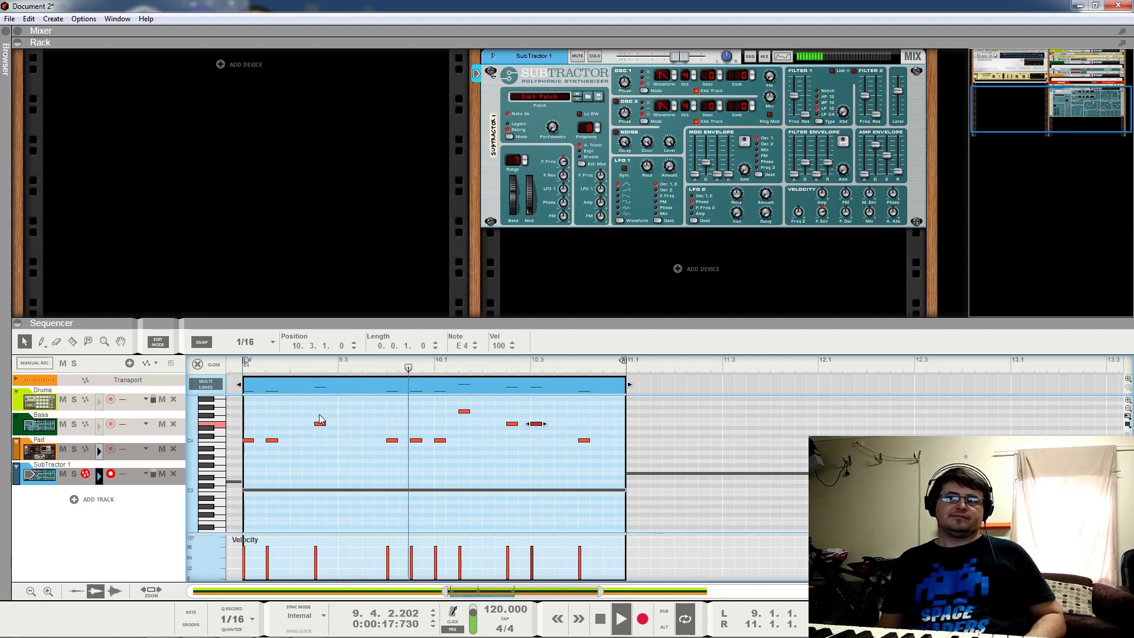
pyautogui.press('space')
pyautogui.moveTo(1036, 98); pyautogui.dragTo(1036, 84)
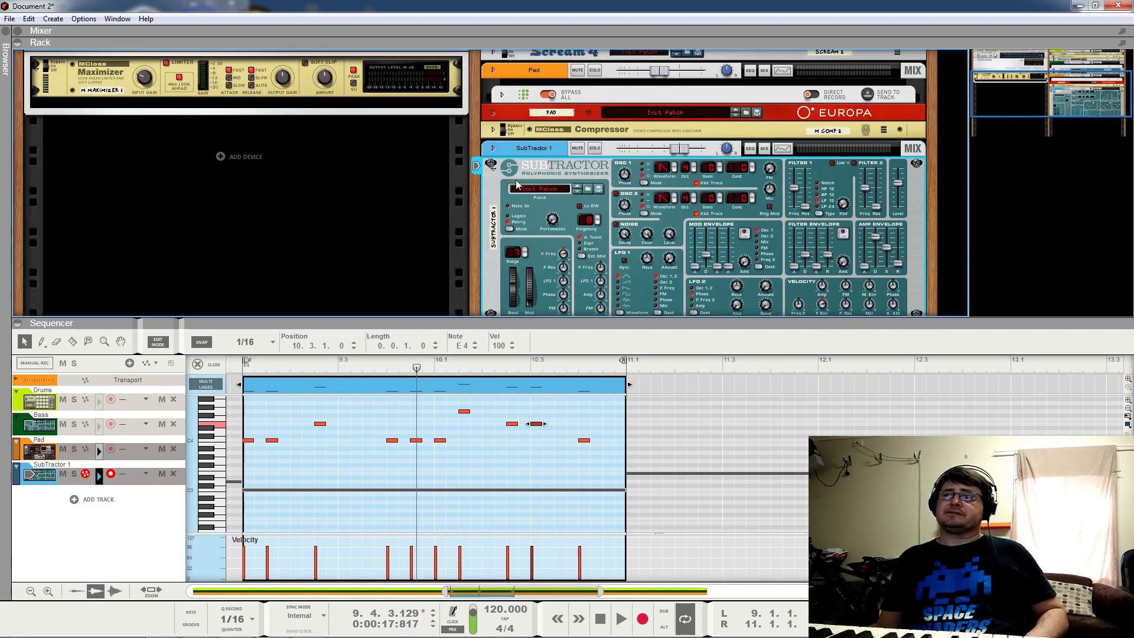
# Step: Switch off the Pad's Dual Arpeggio and audition the loop without it
pyautogui.click(503, 95)
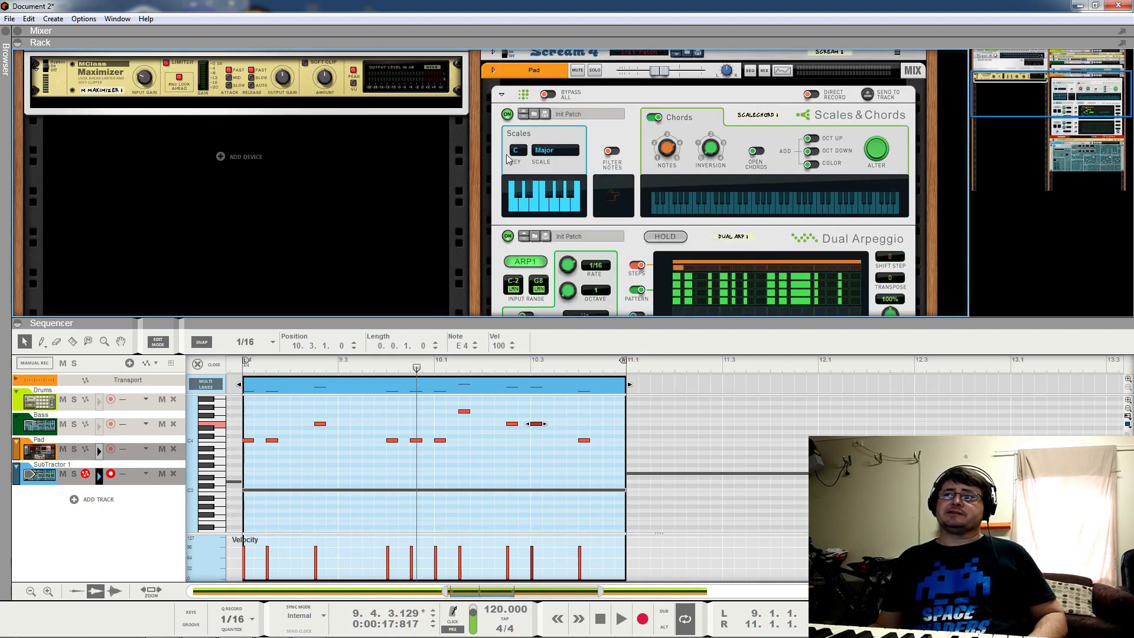
pyautogui.click(508, 237)
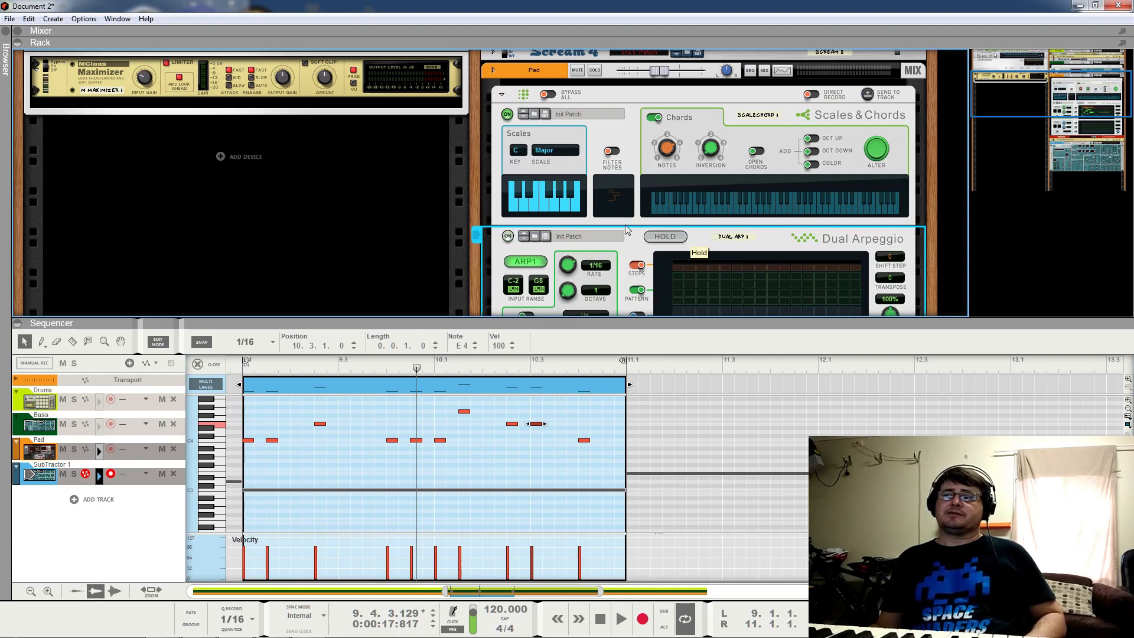
pyautogui.press('space')
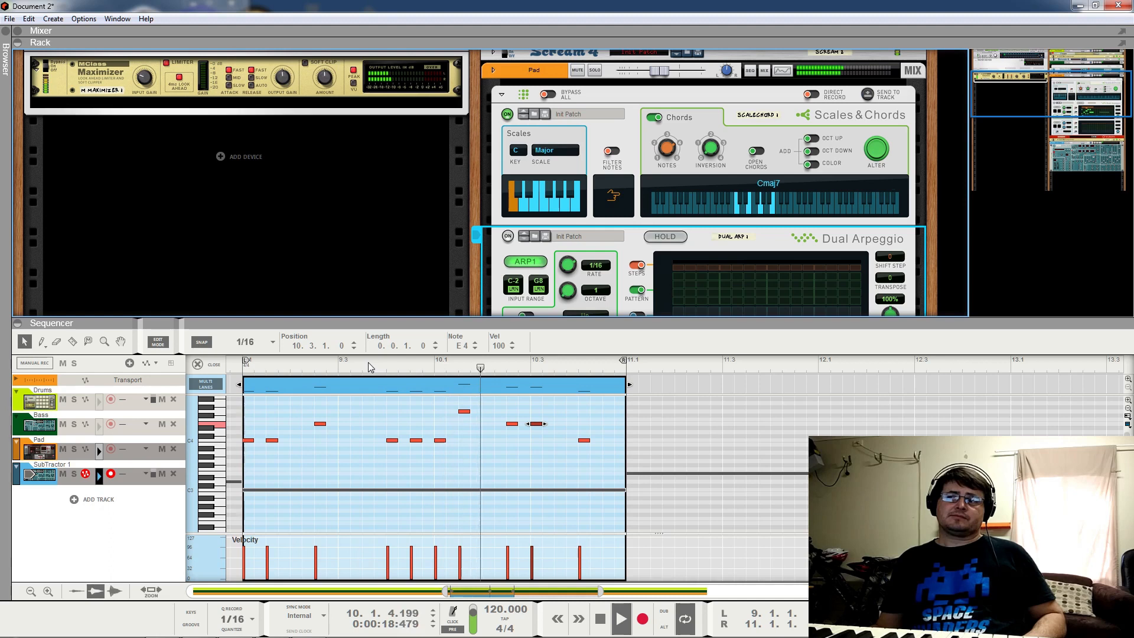
pyautogui.press('space')
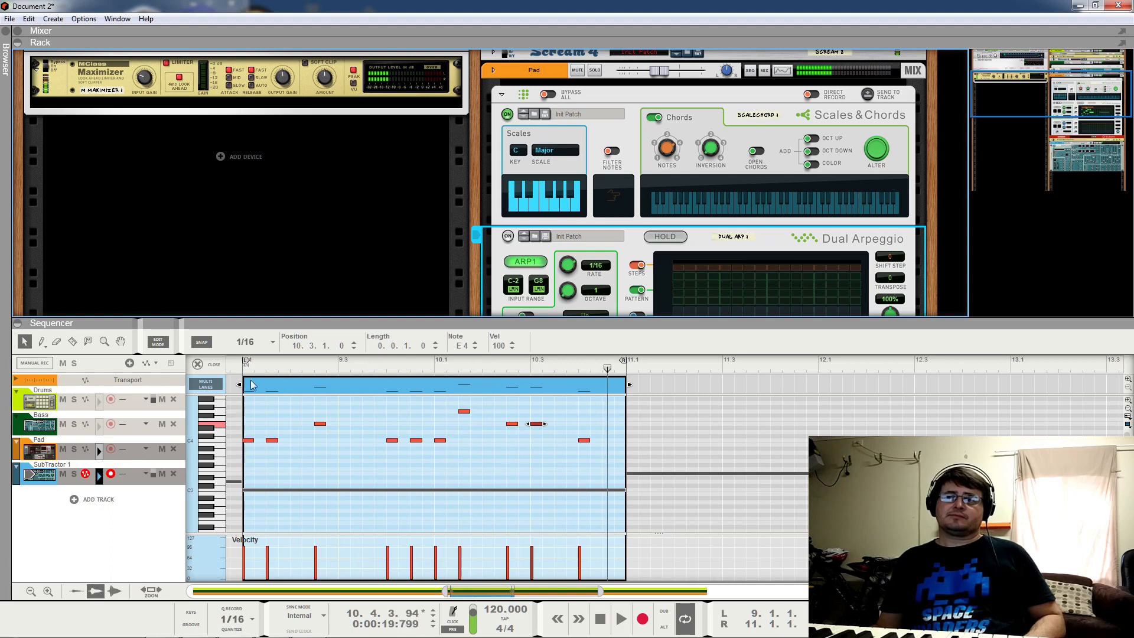
# Step: Create a Dual Arp 1 On-switch automation track and draw a clip from bar 11 to 17
pyautogui.click(199, 364)
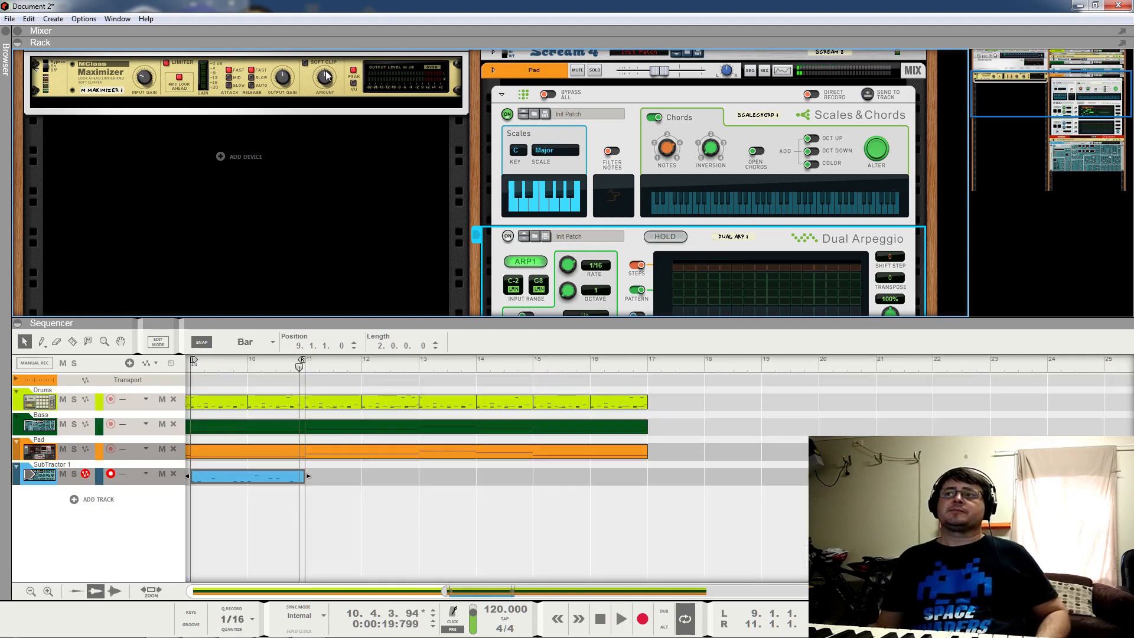
pyautogui.rightClick(510, 239)
pyautogui.click(535, 243)
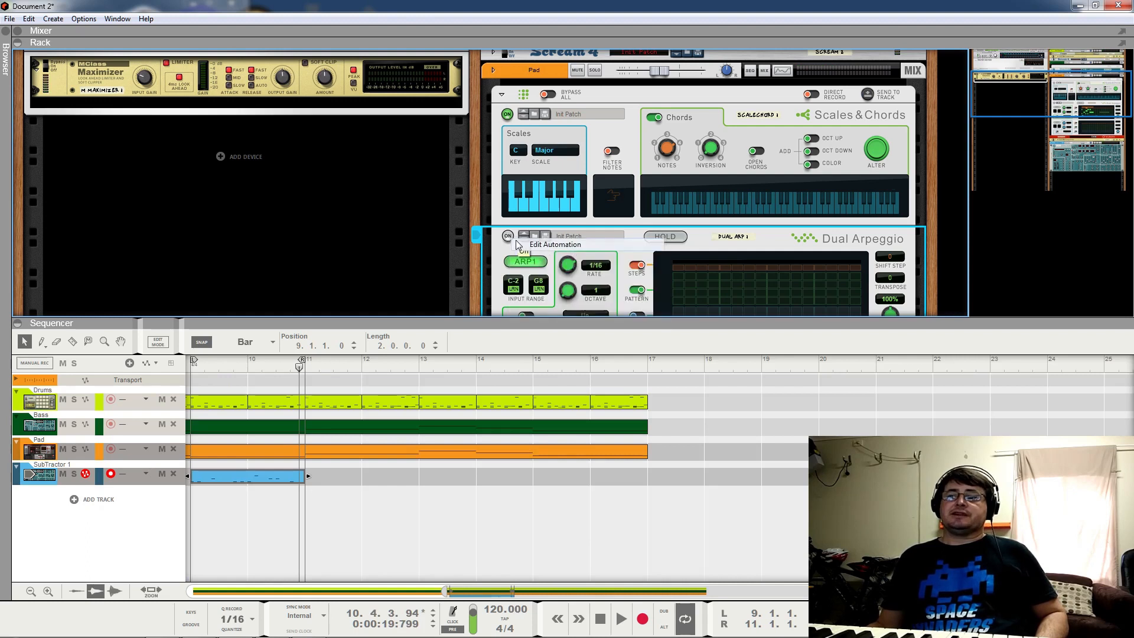
pyautogui.moveTo(313, 452); pyautogui.dragTo(622, 448)
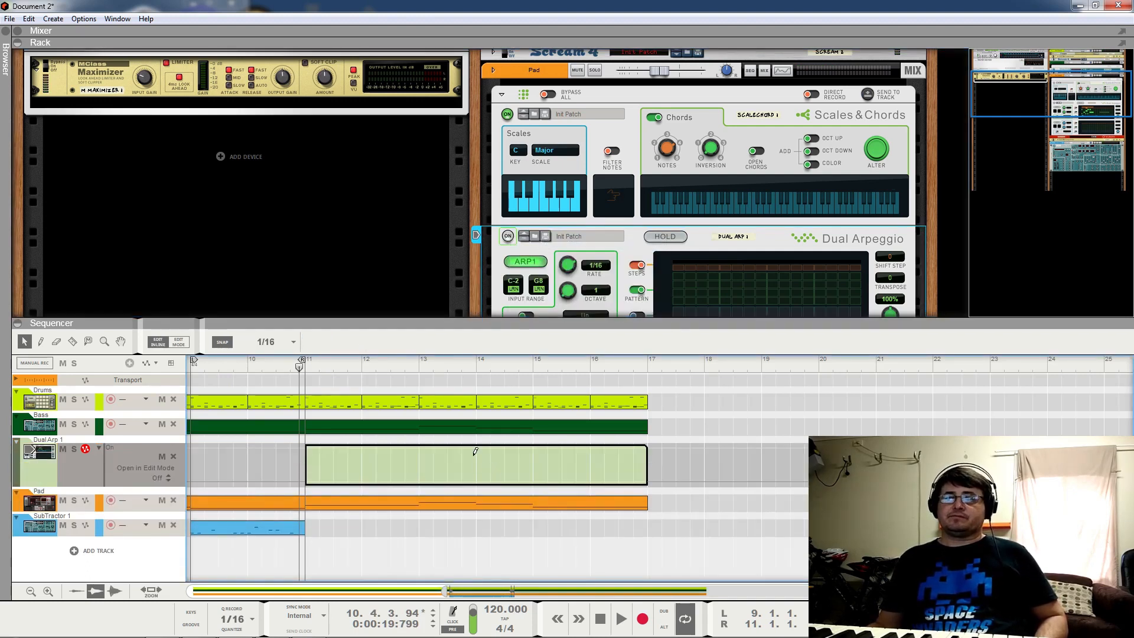
# Step: Move the Dual Arp automation clip to start at bar 1 and extend it to bar 9
pyautogui.press('alt')
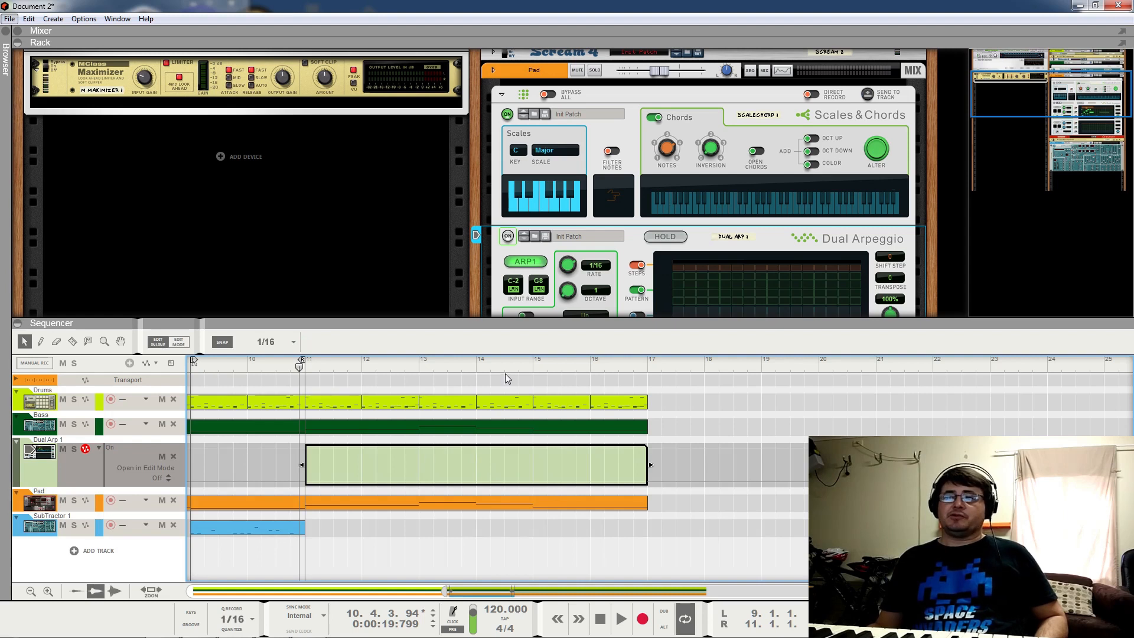
pyautogui.click(478, 448)
pyautogui.click(530, 382)
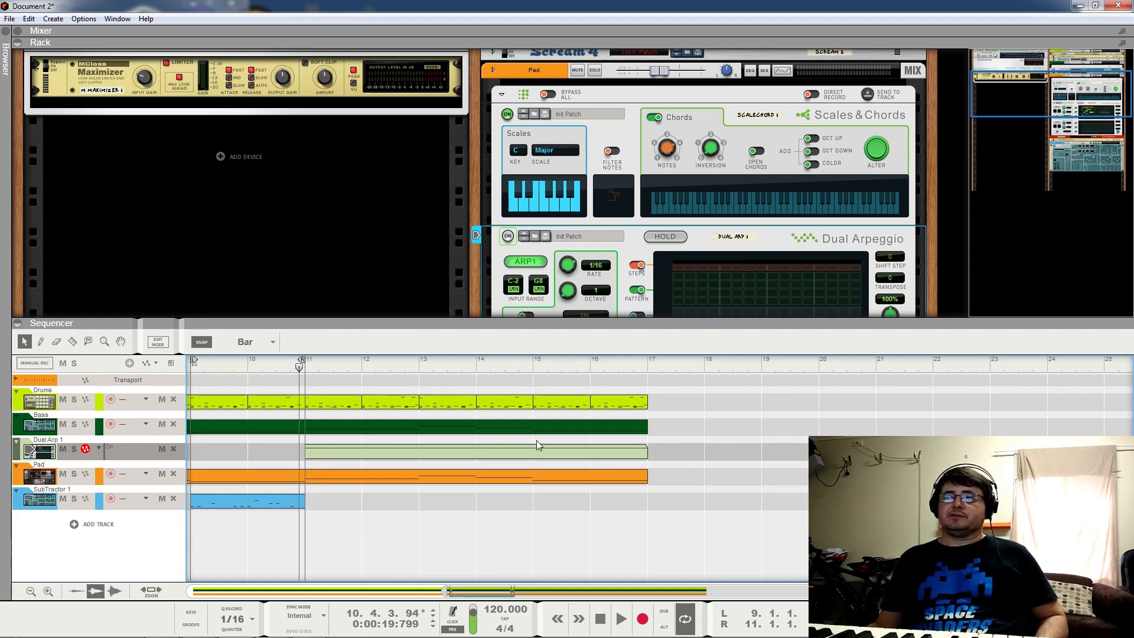
pyautogui.moveTo(534, 450); pyautogui.dragTo(64, 454)
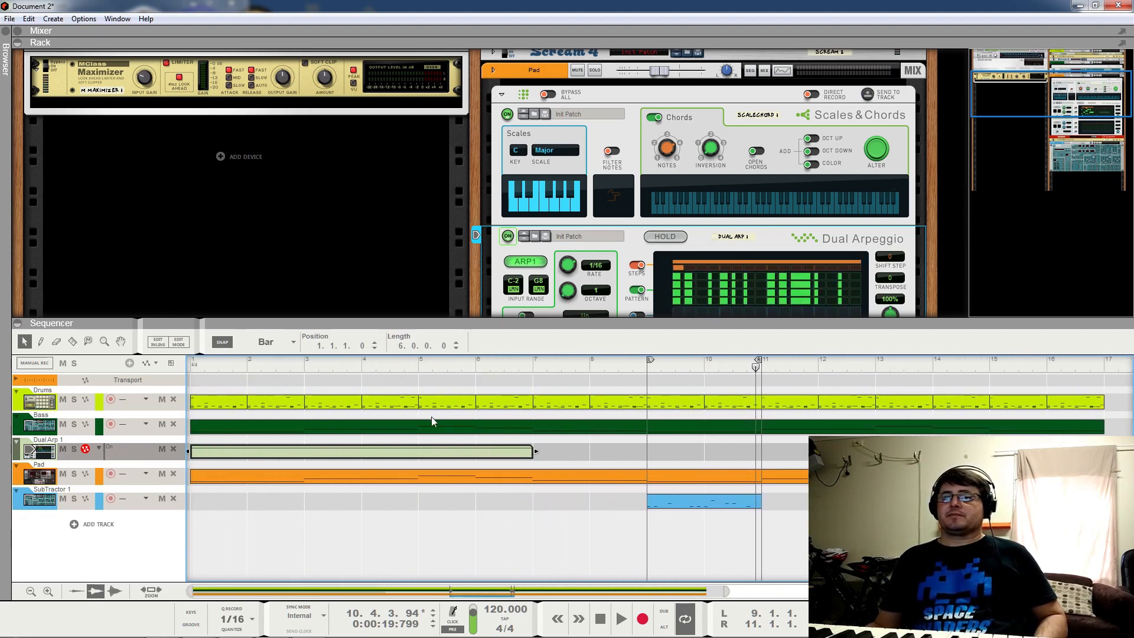
pyautogui.moveTo(537, 450); pyautogui.dragTo(648, 450)
# Step: Play from bar 7 to check the change and fold the Pad's player devices
pyautogui.click(590, 368)
pyautogui.moveTo(590, 369); pyautogui.dragTo(533, 368)
pyautogui.click(622, 619)
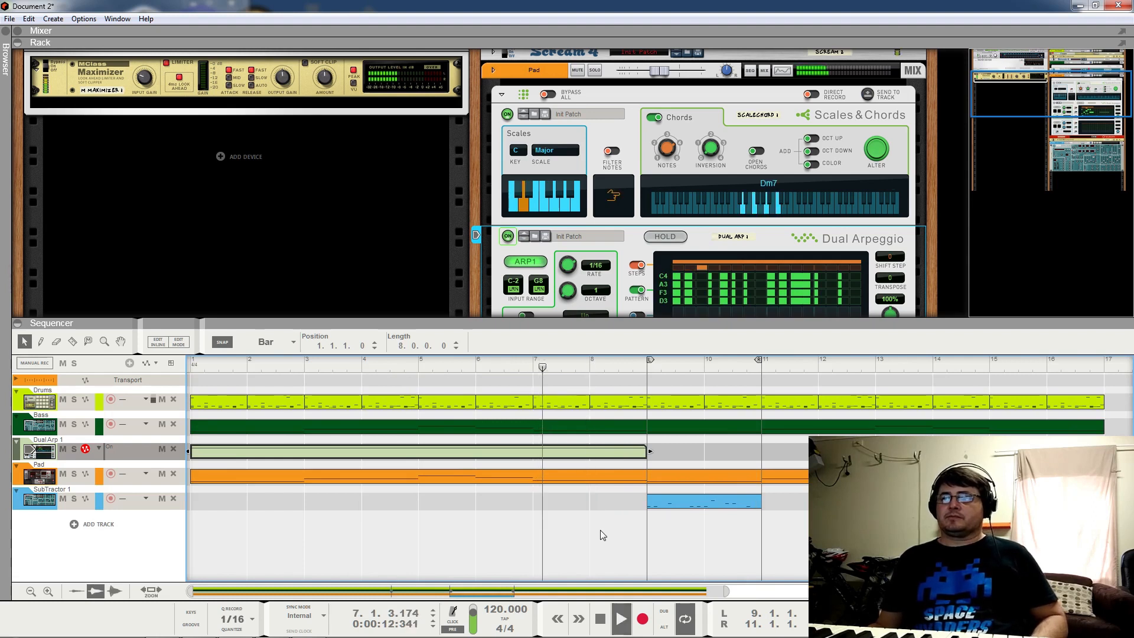
pyautogui.click(501, 94)
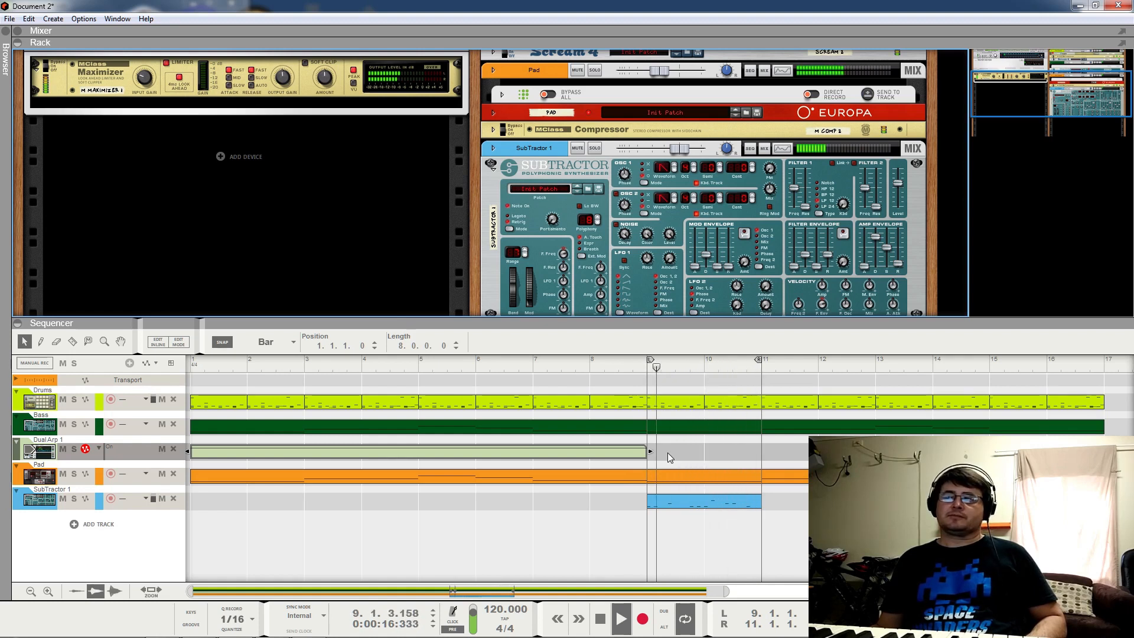
pyautogui.press('space')
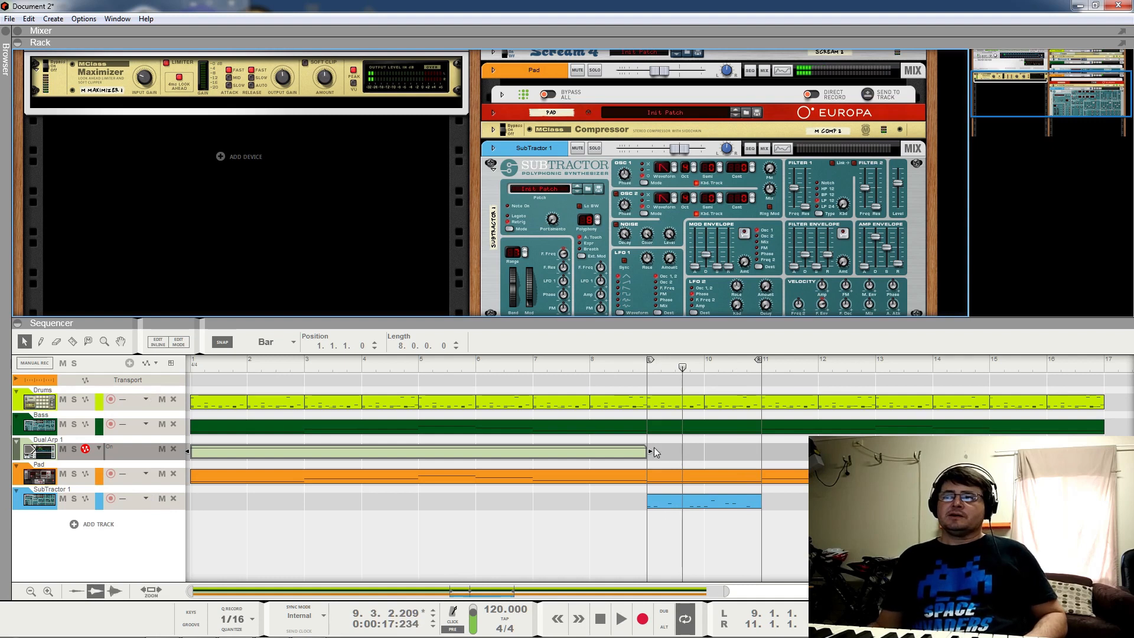
# Step: Try shortening the Dual Arp clip to bar 8 while playing from bar 7, then restore it to bar 9
pyautogui.click(639, 453)
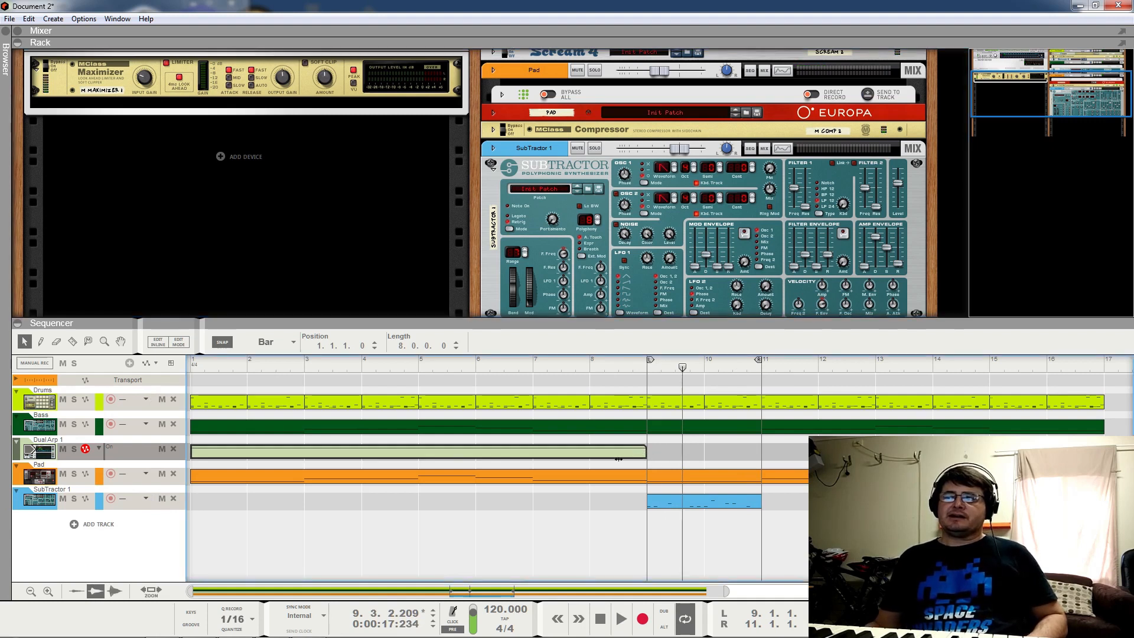
pyautogui.moveTo(593, 464); pyautogui.dragTo(586, 466)
pyautogui.click(535, 370)
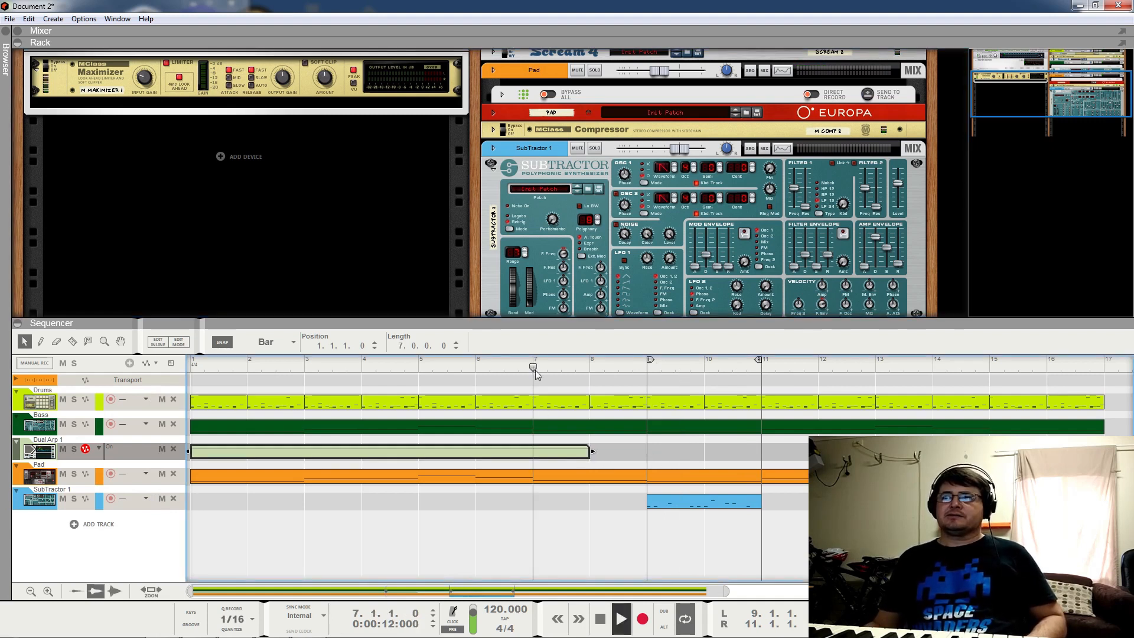
pyautogui.press('space')
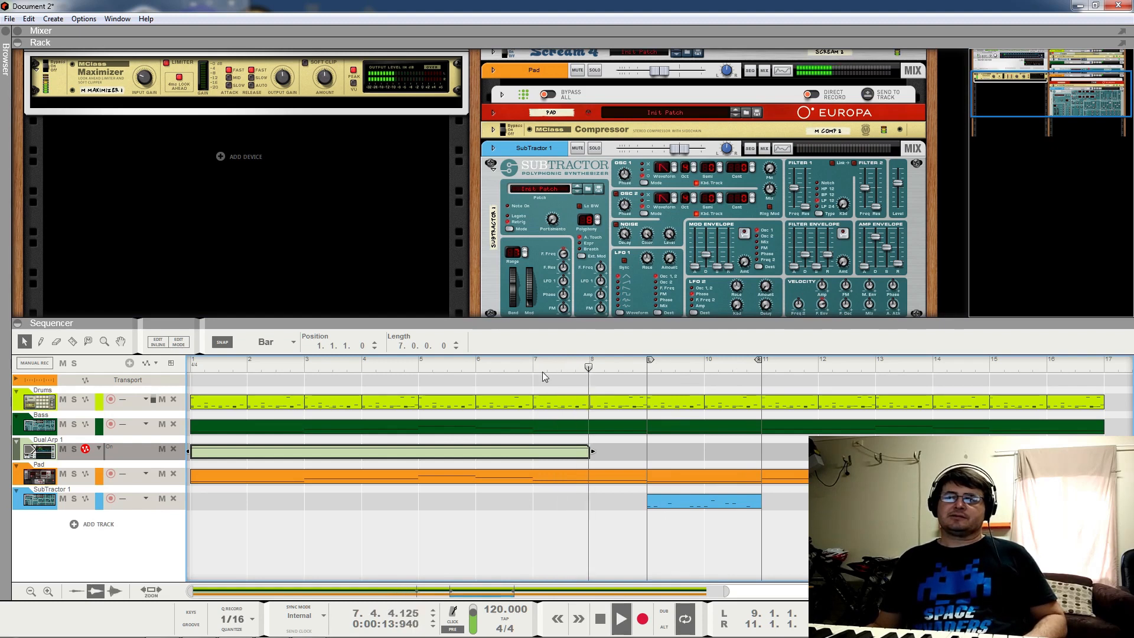
pyautogui.moveTo(590, 452); pyautogui.dragTo(638, 455)
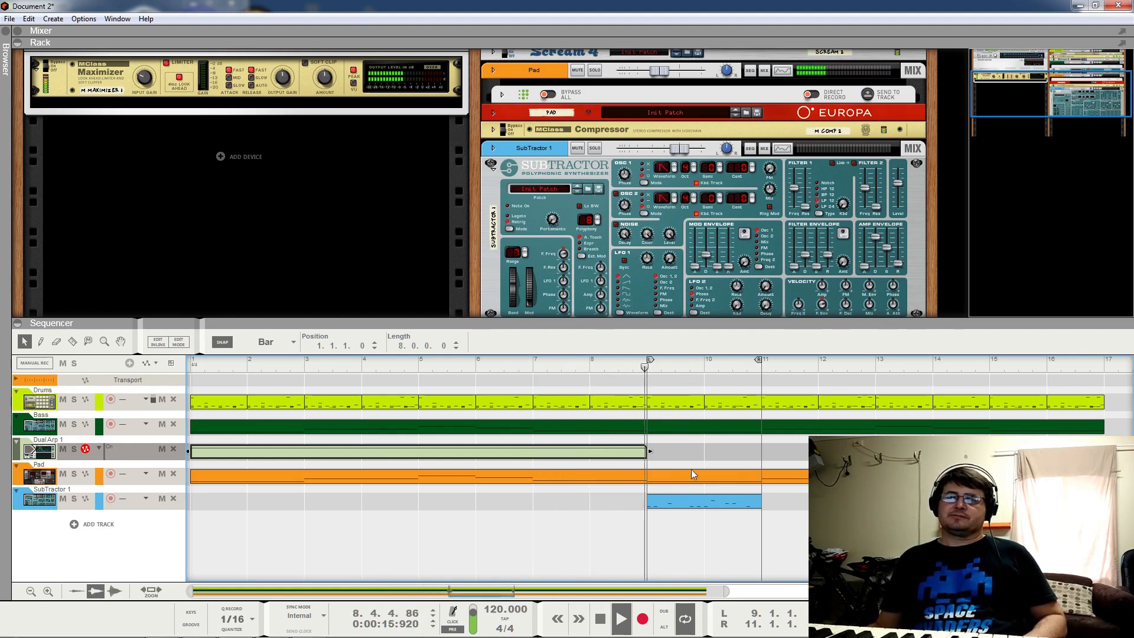
pyautogui.press('space')
# Step: Trim the Dual Arp clip length to 7.3.3.220 and play it back from bar 7
pyautogui.moveTo(444, 350); pyautogui.dragTo(442, 359)
pyautogui.click(589, 368)
pyautogui.click(532, 367)
pyautogui.press('space')
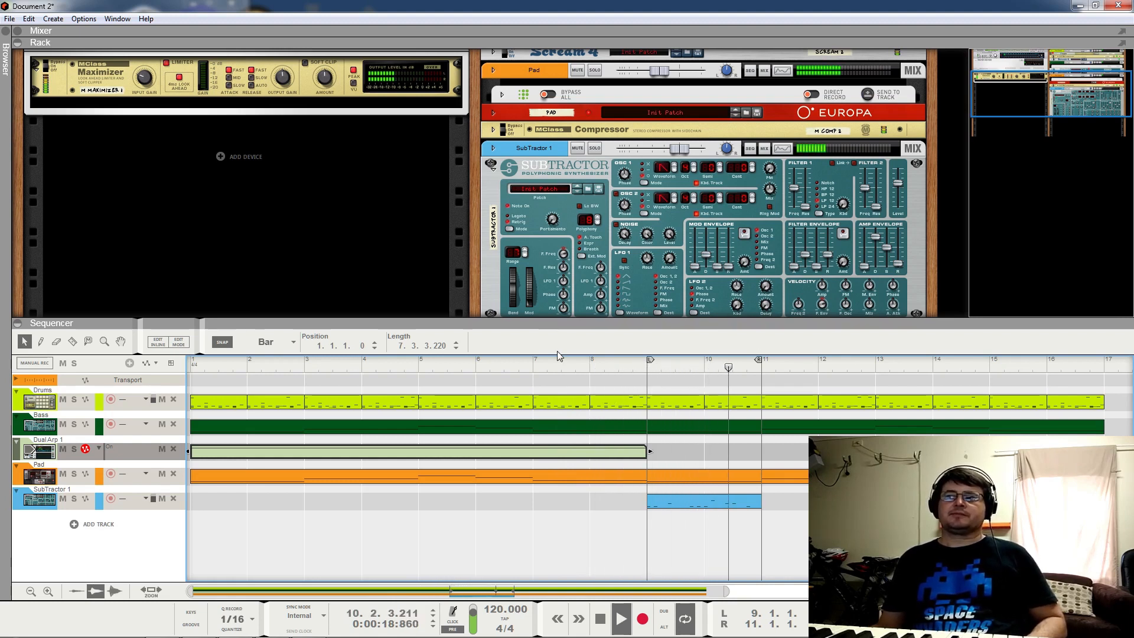
pyautogui.press('space')
# Step: Create a SubTractor 1 level automation lane, then remove it again
pyautogui.rightClick(898, 187)
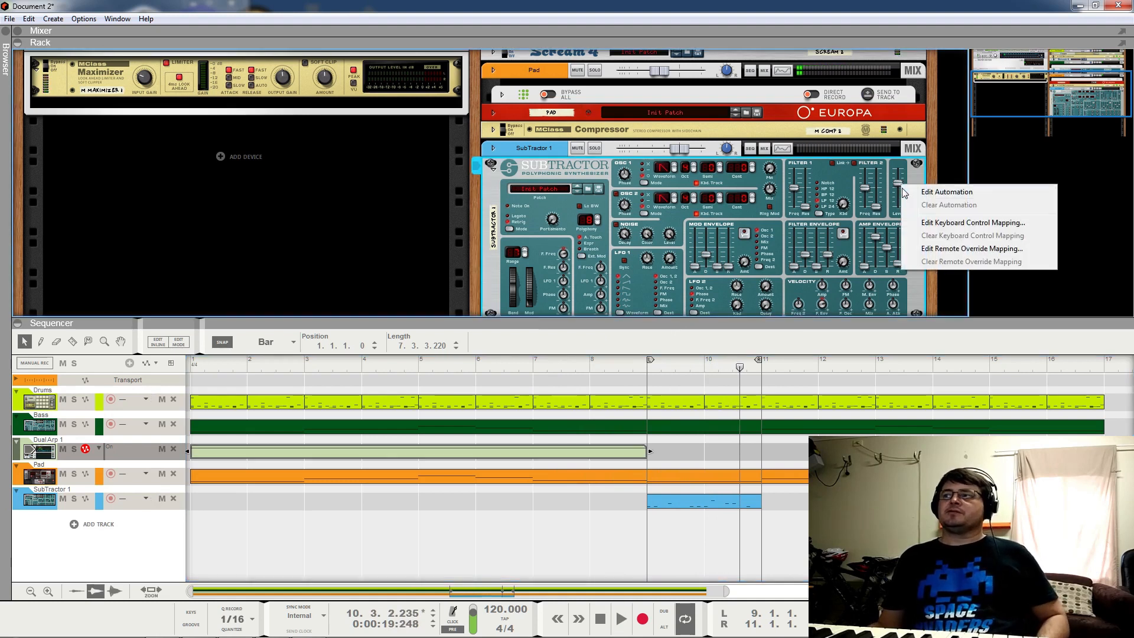
pyautogui.click(907, 192)
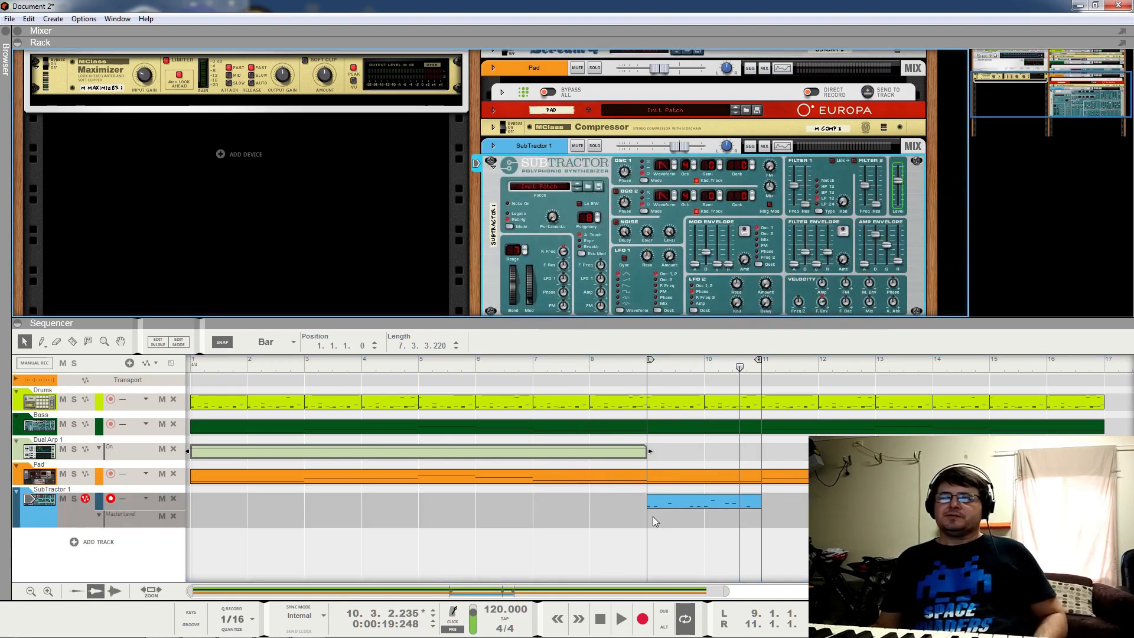
pyautogui.rightClick(900, 185)
pyautogui.click(945, 202)
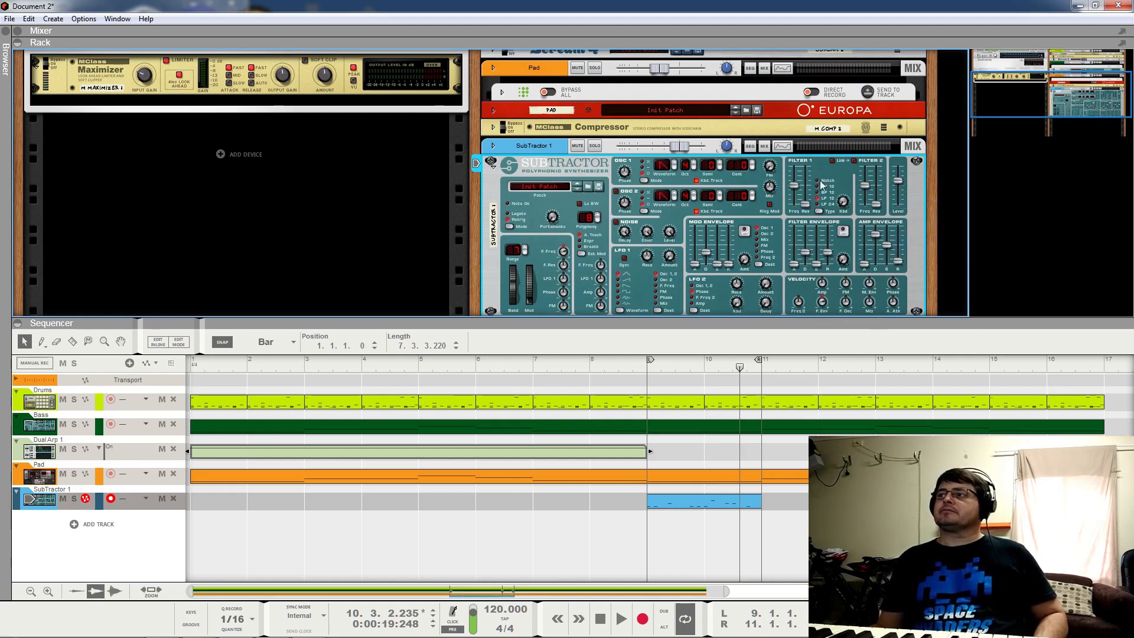
# Step: Add a Master Volume automation lane for the Europa device on the Pad track
pyautogui.click(494, 110)
pyautogui.scroll(3, 884, 112)
pyautogui.rightClick(899, 283)
pyautogui.click(921, 290)
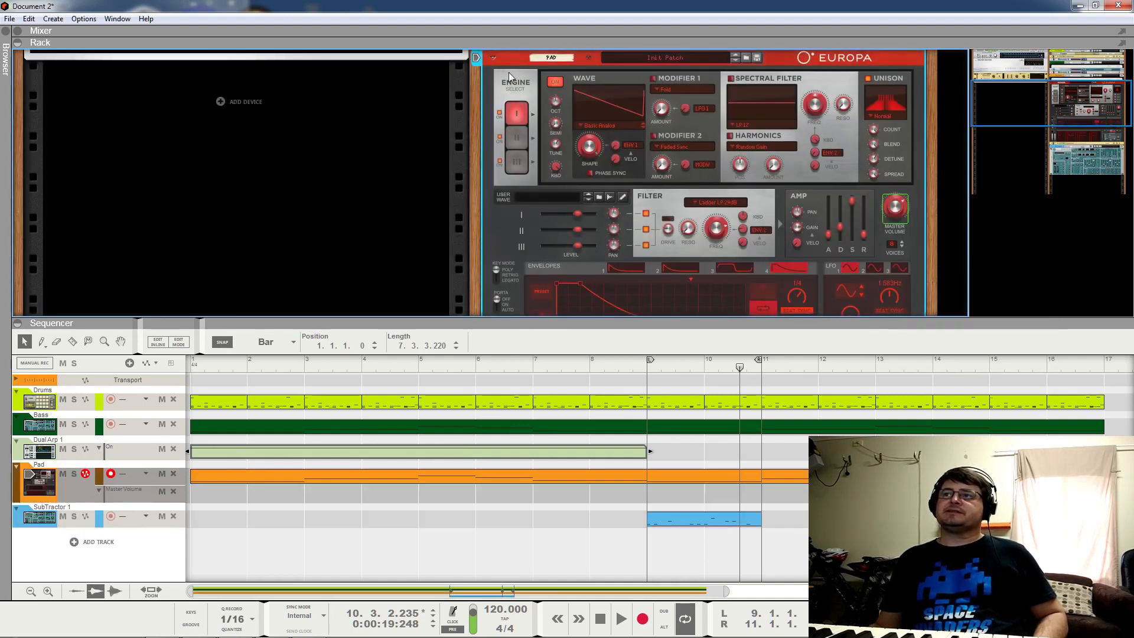
pyautogui.click(494, 57)
# Step: Draw a Master Volume automation clip from bar 9 to bar 17 and audition it from bar 7
pyautogui.moveTo(647, 491); pyautogui.dragTo(936, 493)
pyautogui.moveTo(1048, 493); pyautogui.dragTo(1098, 494)
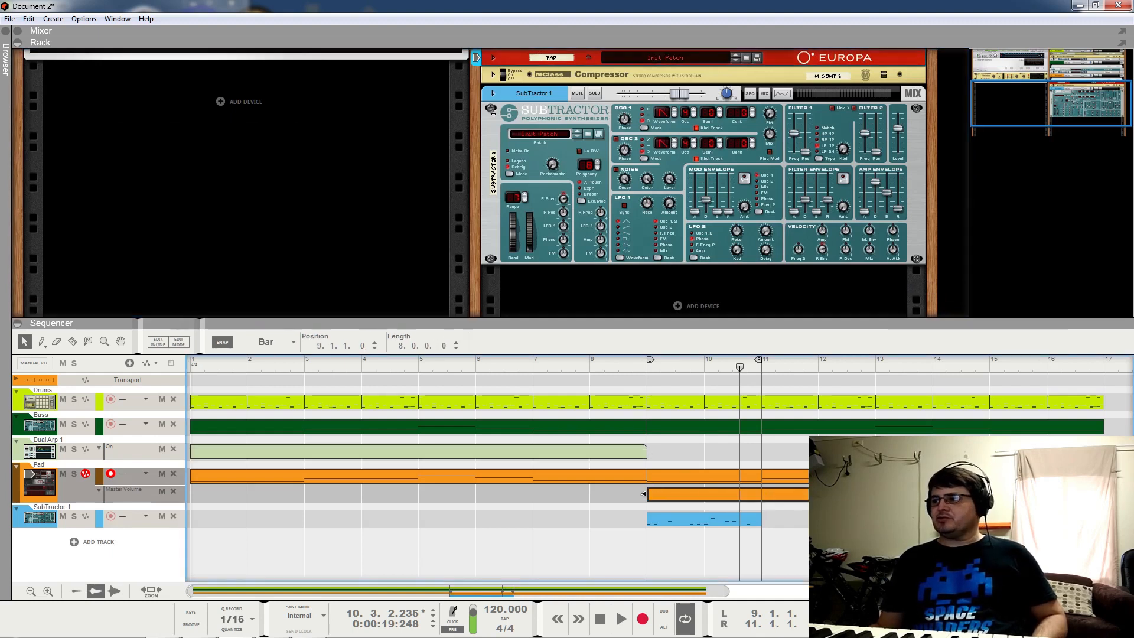
pyautogui.doubleClick(1093, 494)
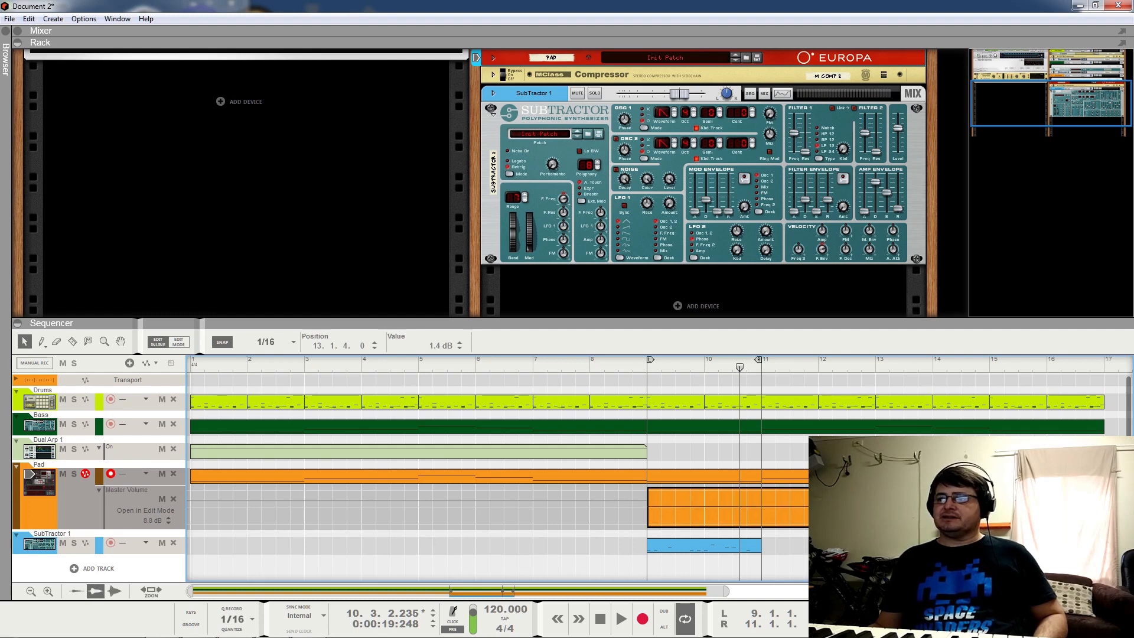
pyautogui.moveTo(628, 369); pyautogui.dragTo(531, 370)
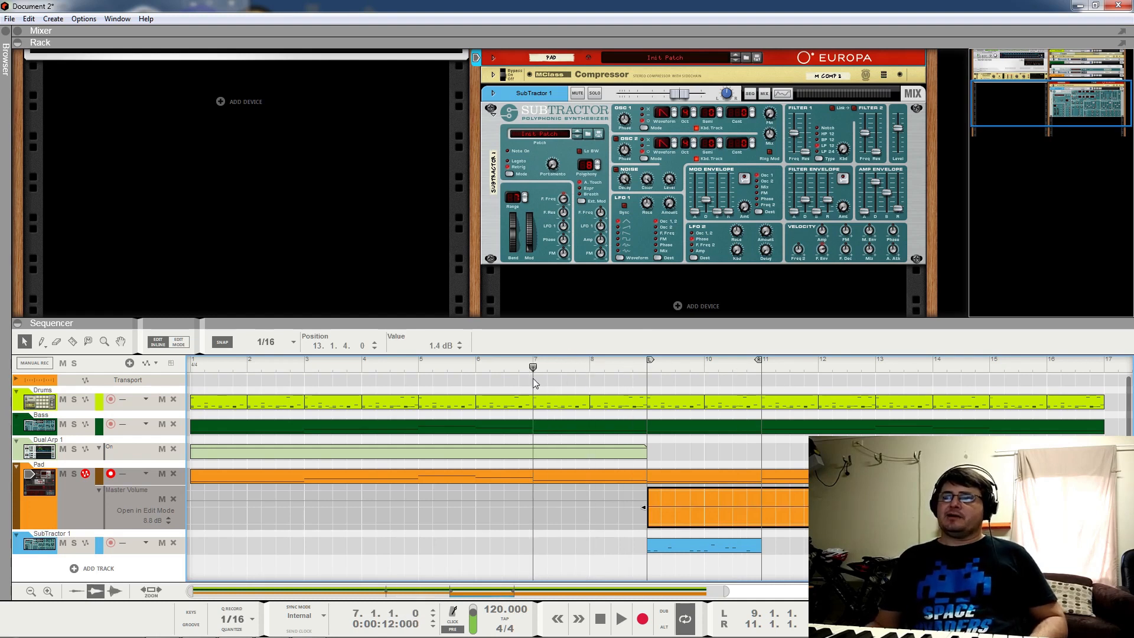
pyautogui.press('space')
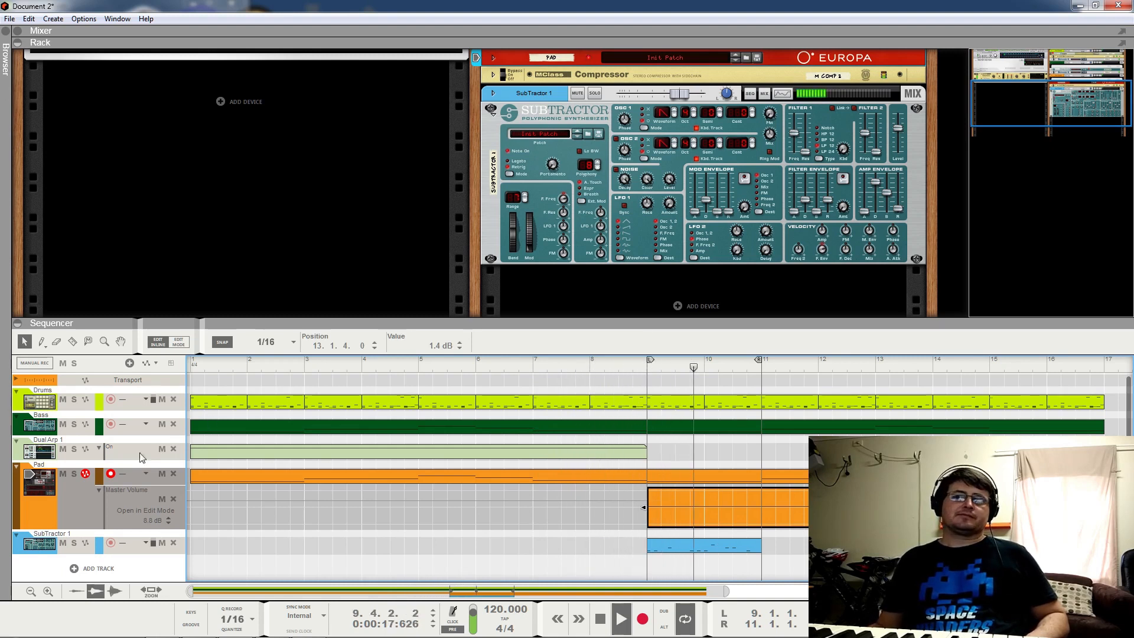
pyautogui.click(99, 489)
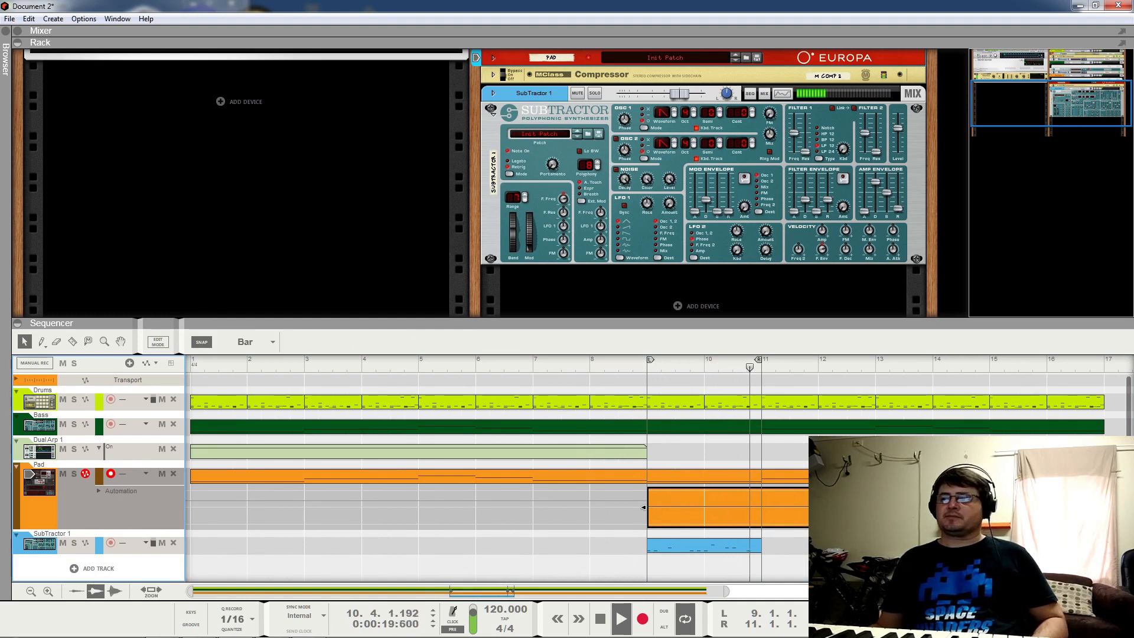
pyautogui.click(874, 564)
pyautogui.press('space')
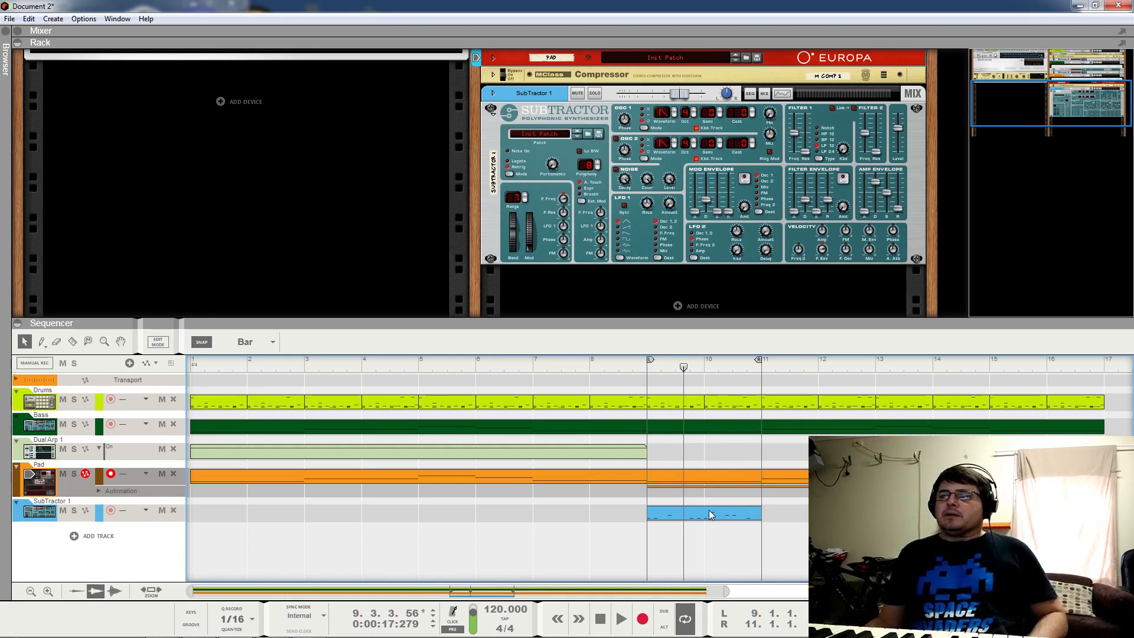
pyautogui.rightClick(681, 307)
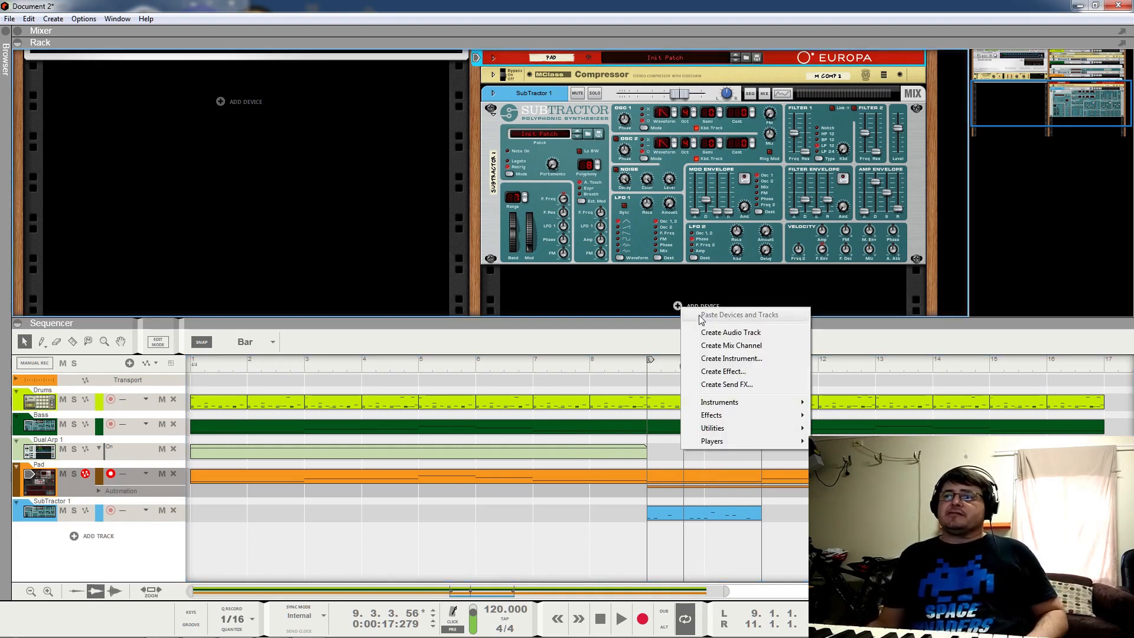
# Step: Insert The Echo below SubTractor 1 with Diffusion and Filter on, fold it, and play from bar 9
pyautogui.moveTo(793, 420)
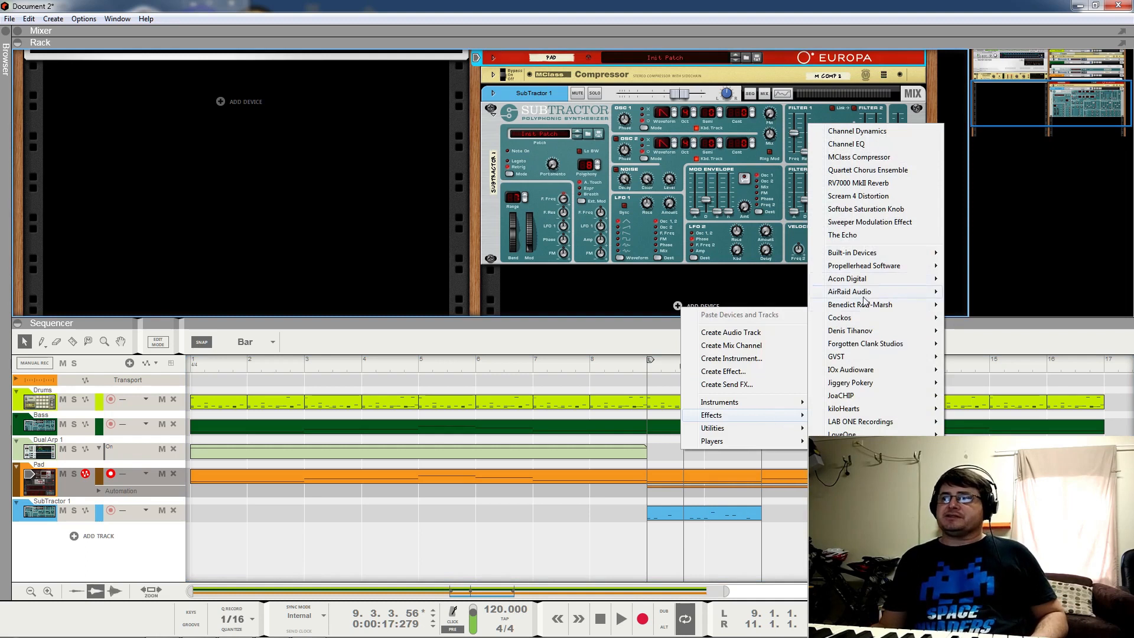
pyautogui.click(864, 236)
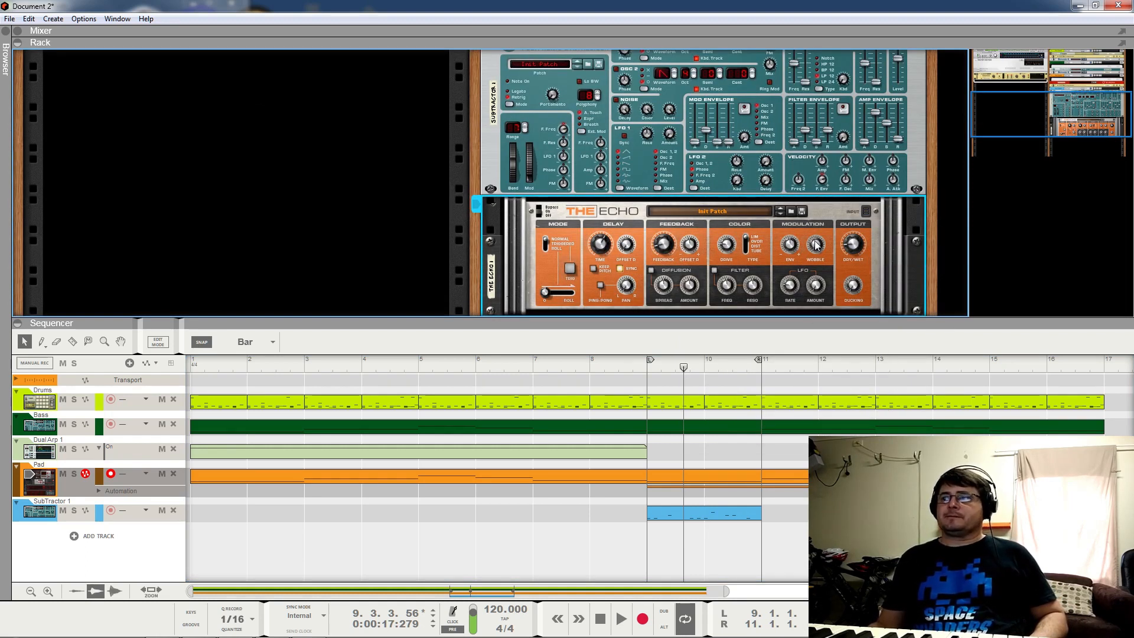
pyautogui.click(651, 270)
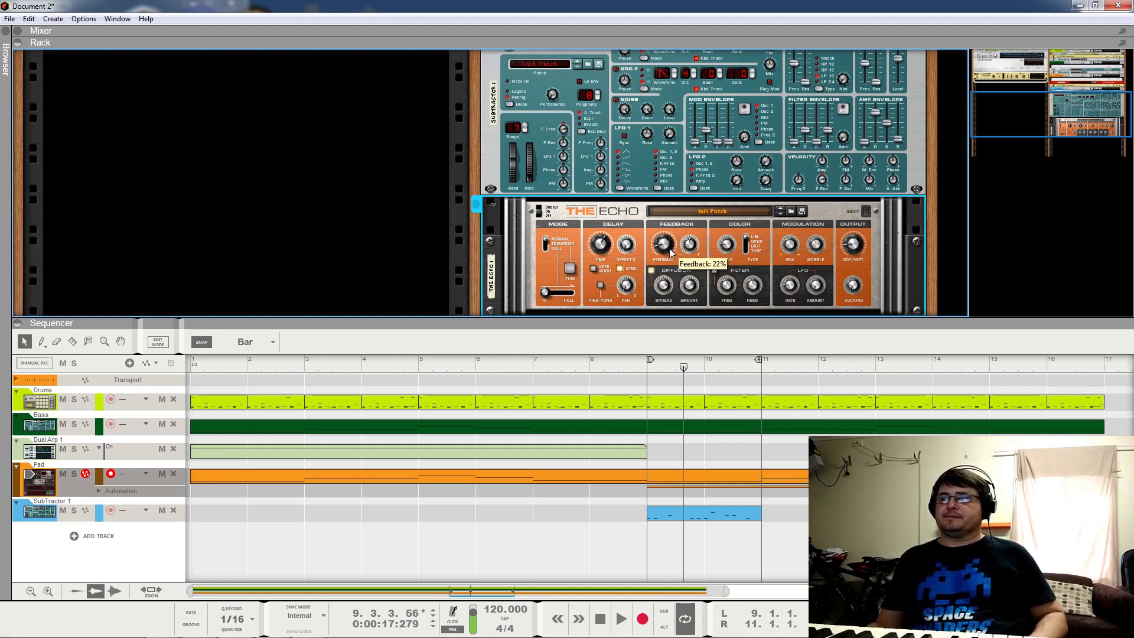
pyautogui.click(715, 270)
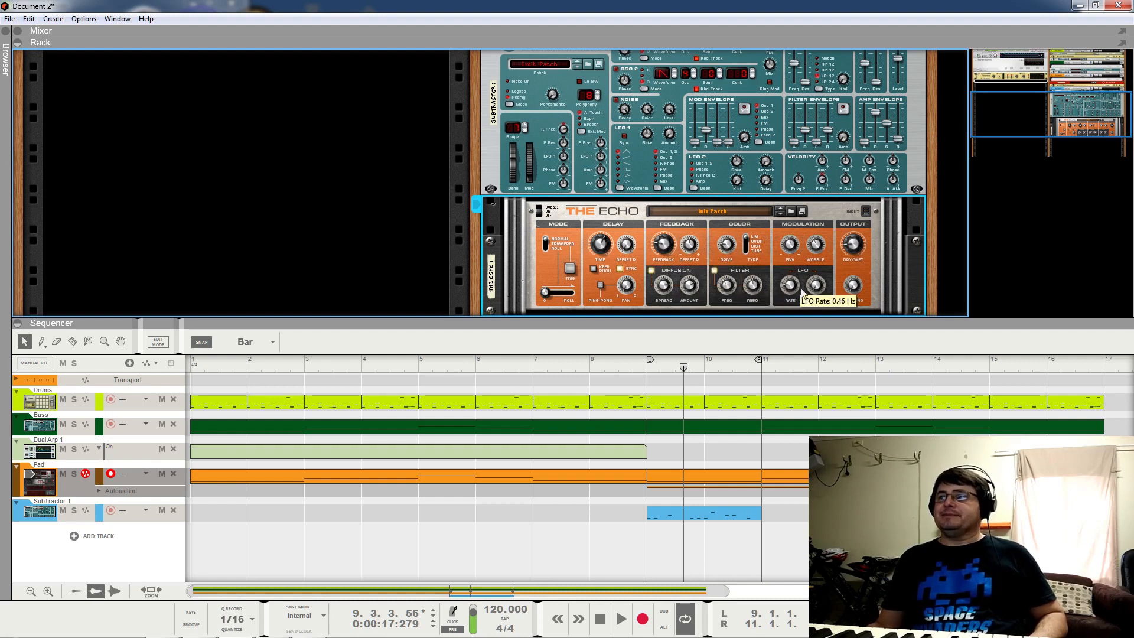
pyautogui.click(493, 204)
pyautogui.click(645, 373)
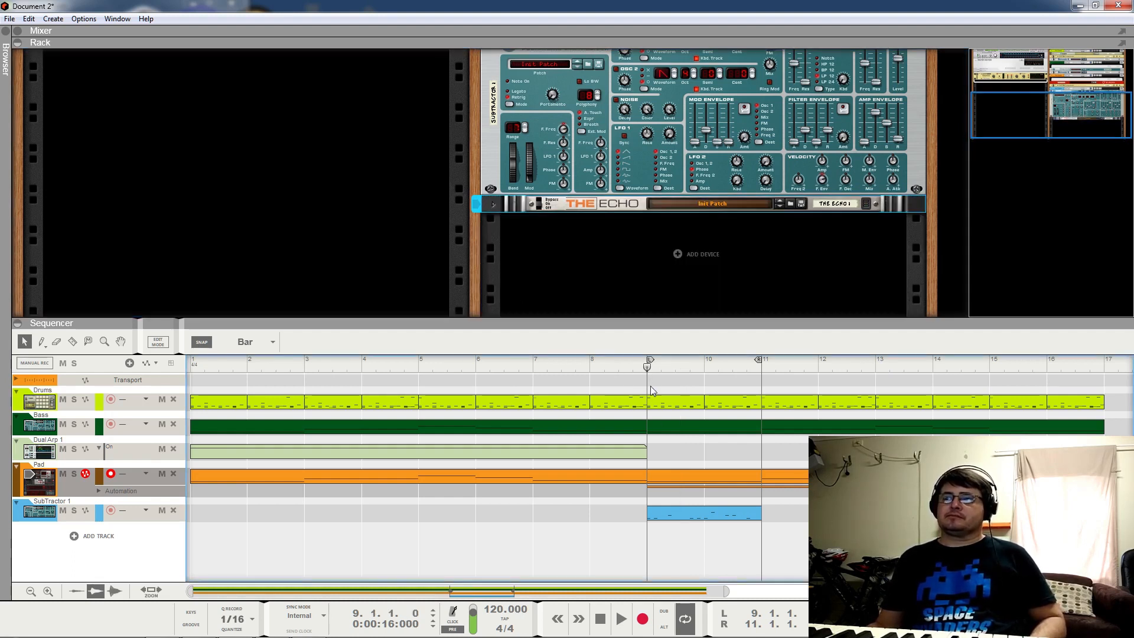
pyautogui.press('space')
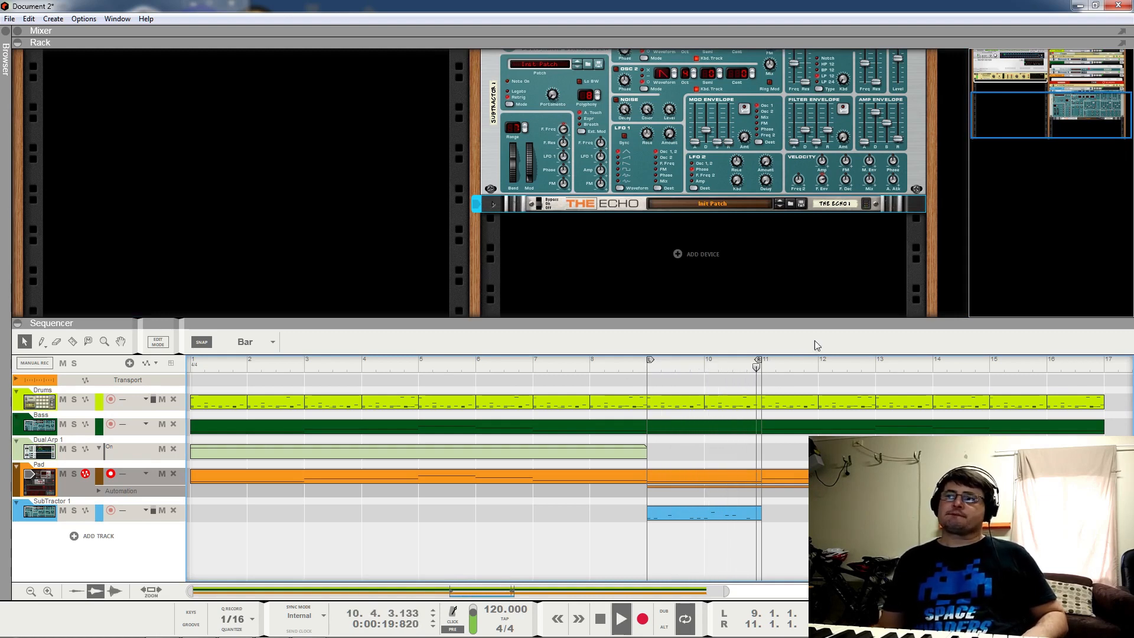
# Step: Raise SubTractor 1's level to 100, filter env attack to 16, Osc 2 fine to 22, and link the resonant filters
pyautogui.scroll(3, 827, 143)
pyautogui.moveTo(902, 133); pyautogui.dragTo(906, 127)
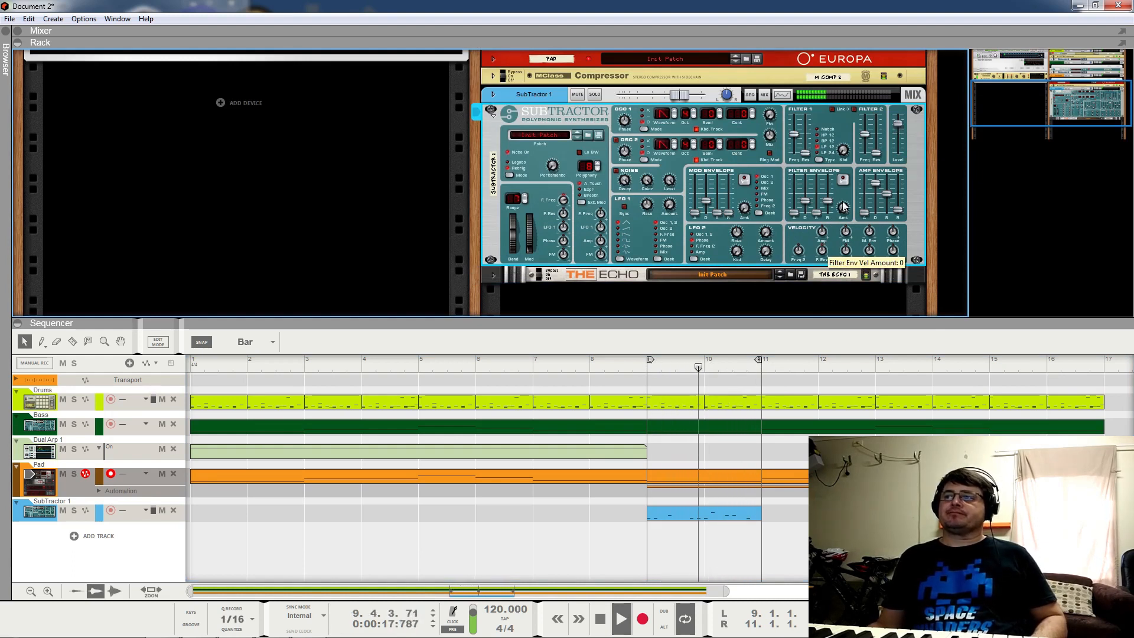
pyautogui.moveTo(797, 214); pyautogui.dragTo(812, 210)
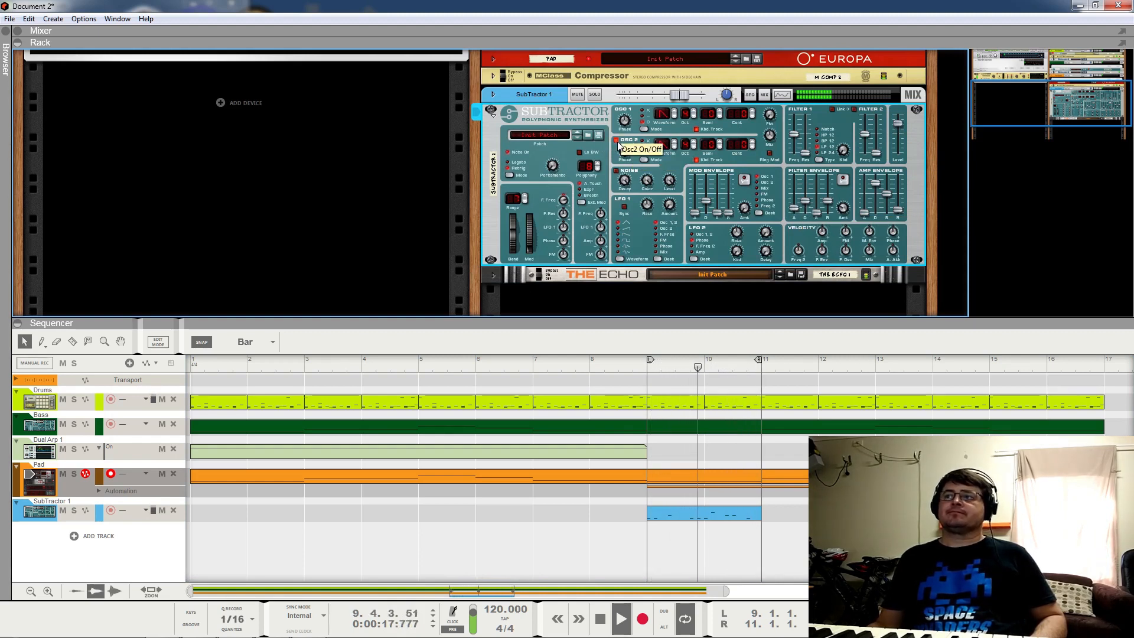
pyautogui.moveTo(736, 146); pyautogui.dragTo(747, 116)
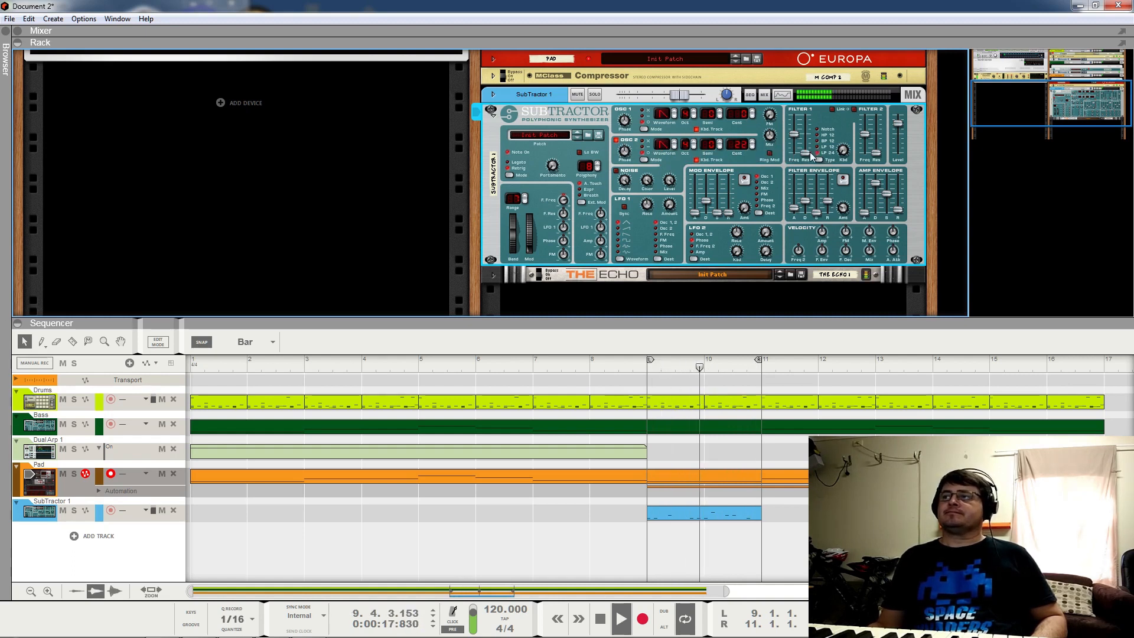
pyautogui.moveTo(806, 152); pyautogui.dragTo(876, 140)
pyautogui.click(833, 111)
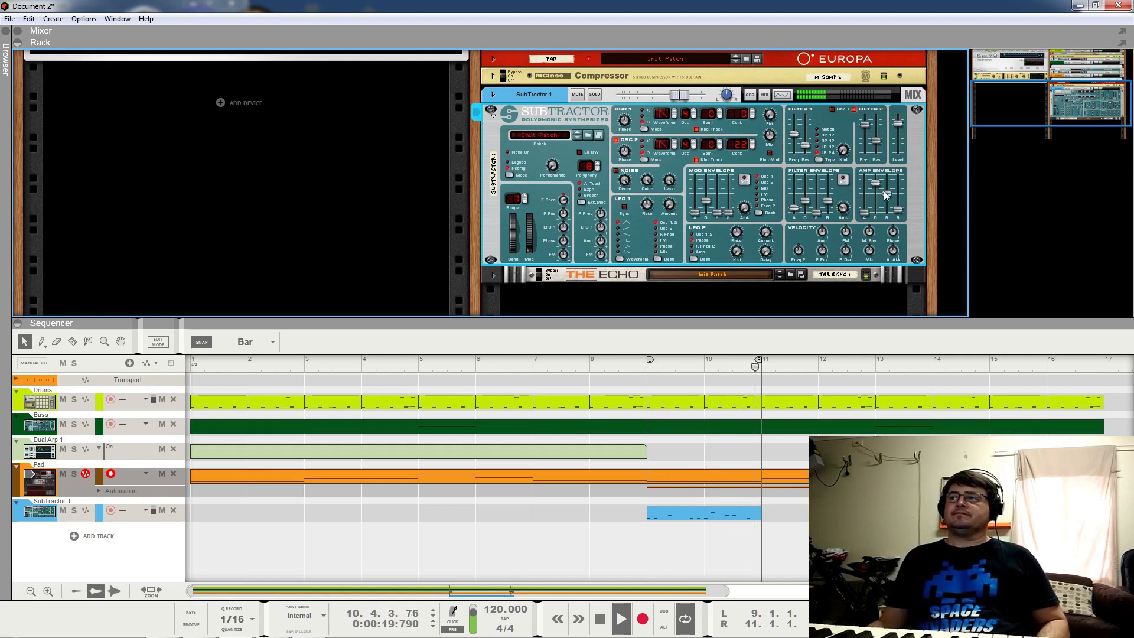
# Step: Set the amp envelope sustain to 0 and decay to 54, and reduce LFO 1 amount to 9
pyautogui.moveTo(898, 210); pyautogui.dragTo(884, 236)
pyautogui.moveTo(876, 184); pyautogui.dragTo(888, 201)
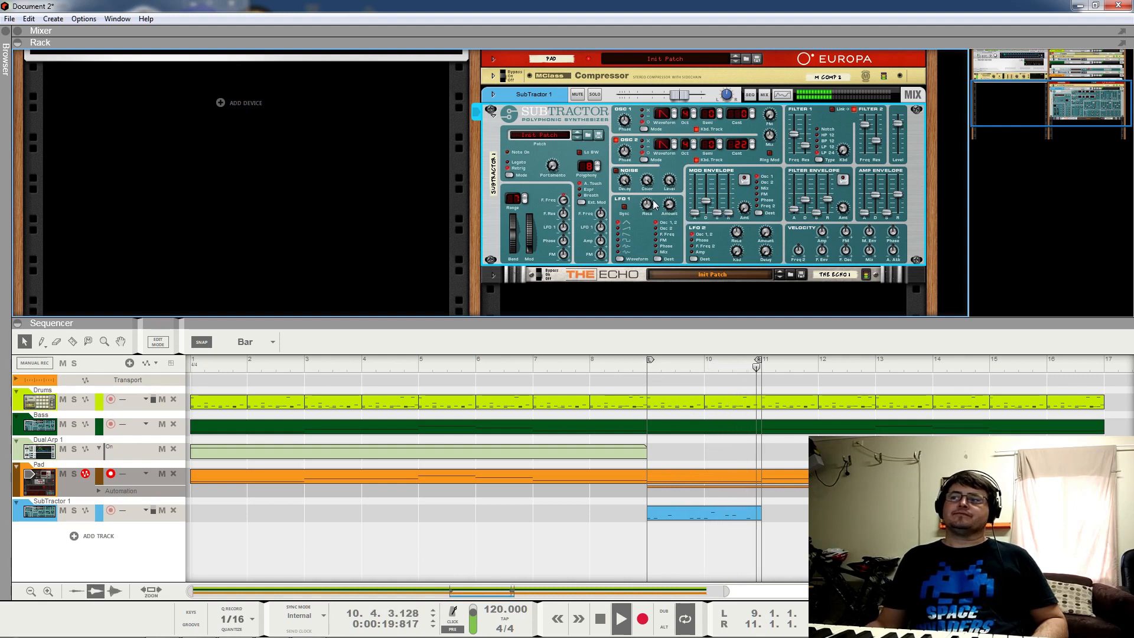
pyautogui.moveTo(670, 206); pyautogui.dragTo(669, 214)
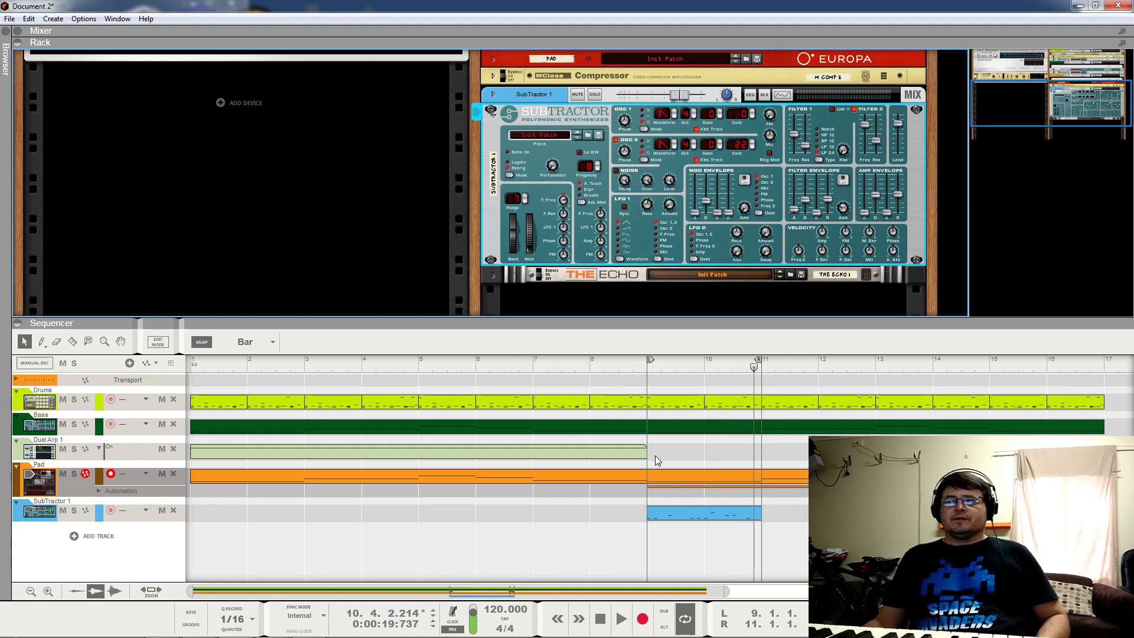
# Step: Duplicate the Dual Arp 1 clip, audition from bar 7, then delete the second Dual Arp clip
pyautogui.click(607, 450)
pyautogui.moveTo(600, 457); pyautogui.dragTo(1000, 456)
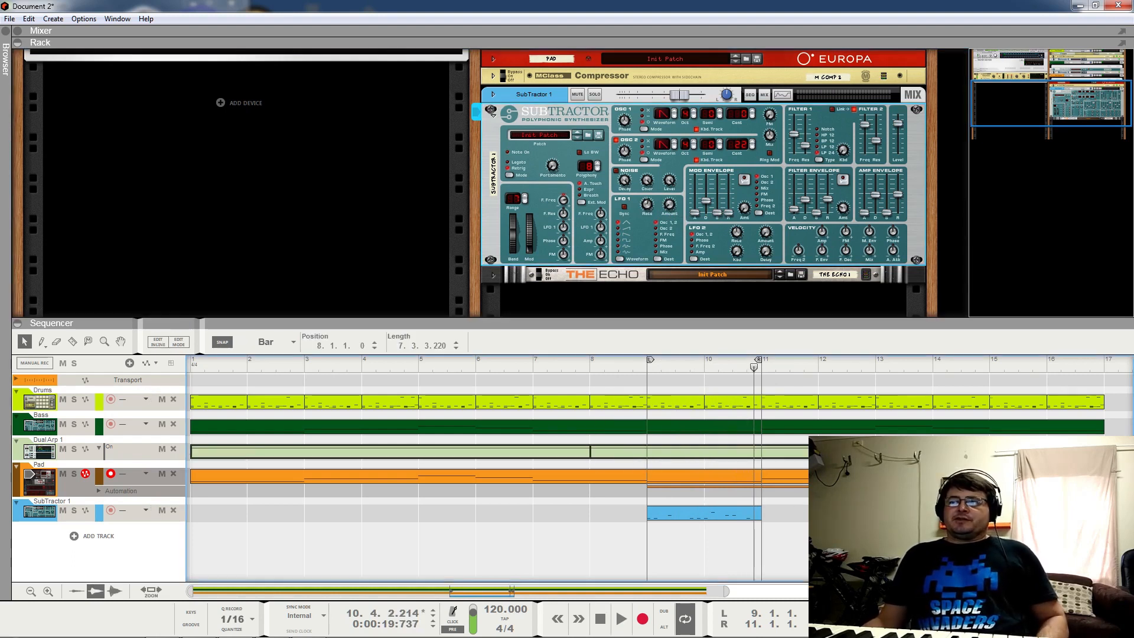
pyautogui.click(575, 359)
pyautogui.click(531, 369)
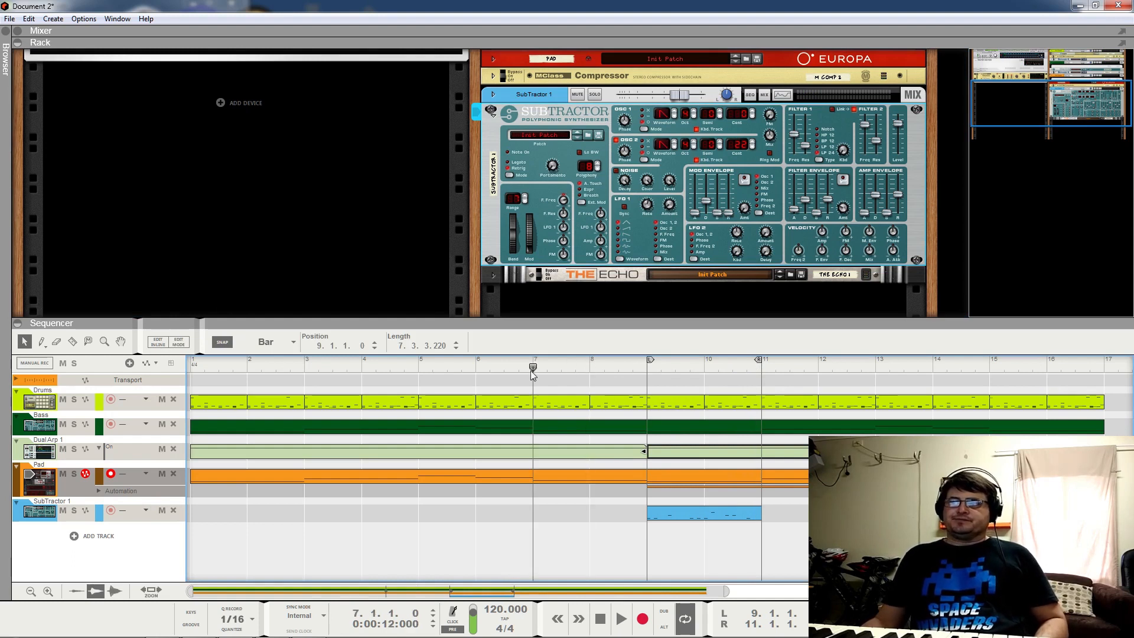
pyautogui.press('space')
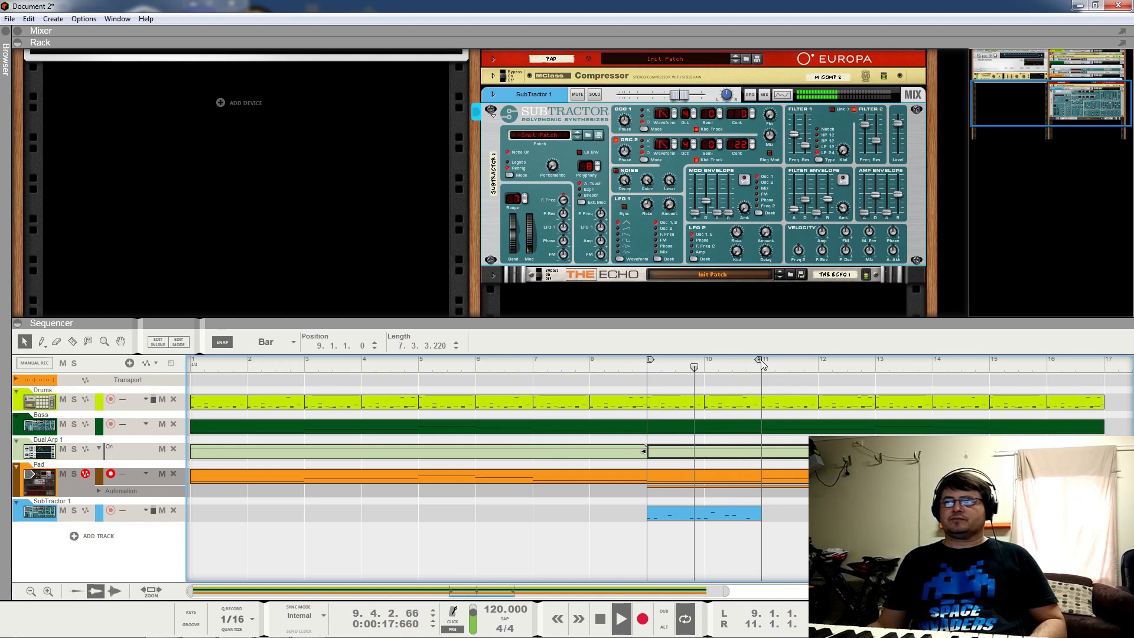
pyautogui.press('space')
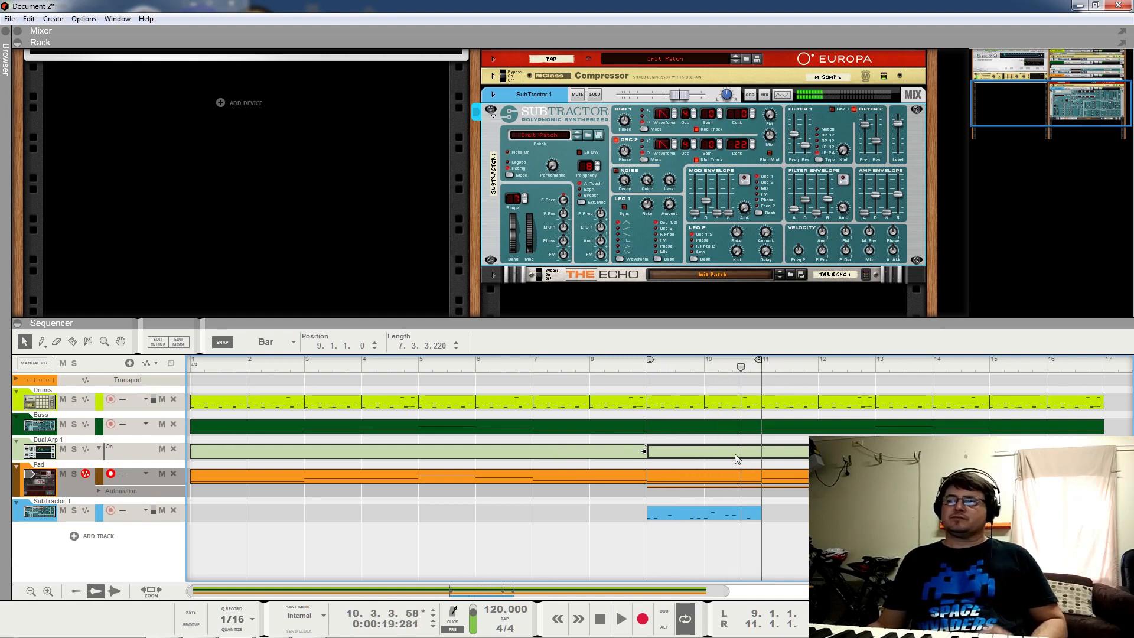
pyautogui.press('Delete')
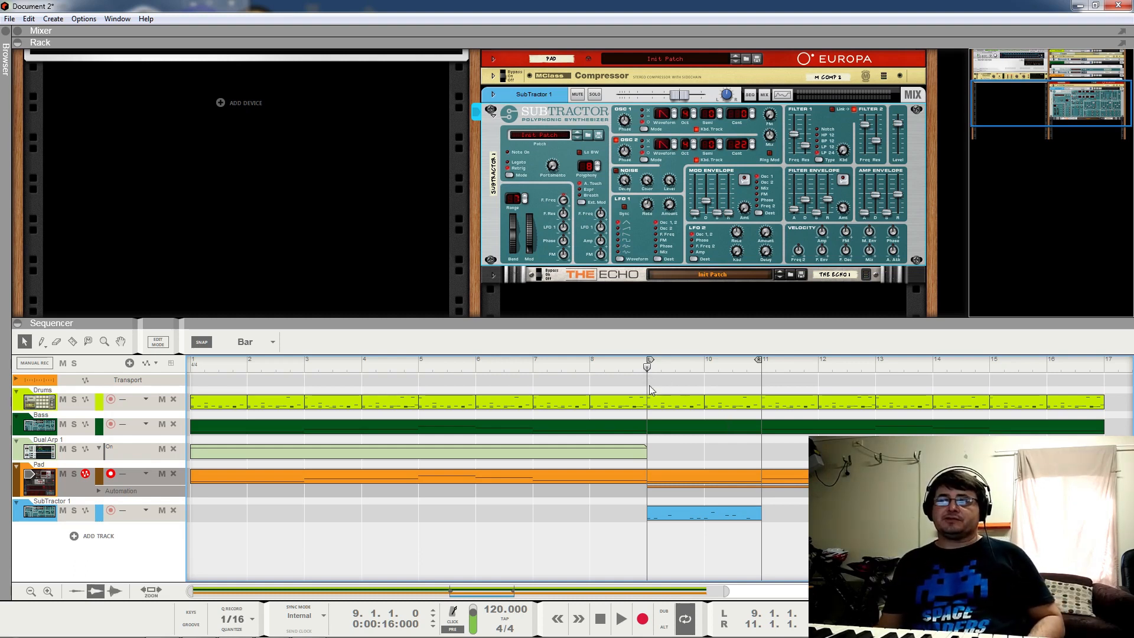
# Step: Copy the SubTractor lead clip to bars 11–13 and extend the loop end to bar 13
pyautogui.press('space')
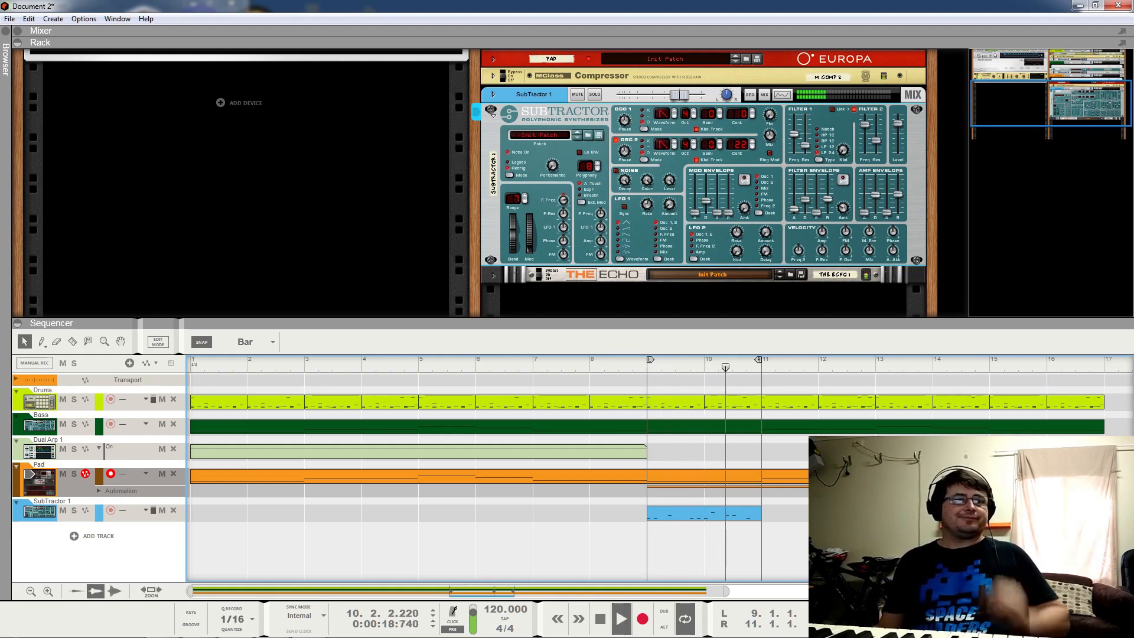
pyautogui.press('space')
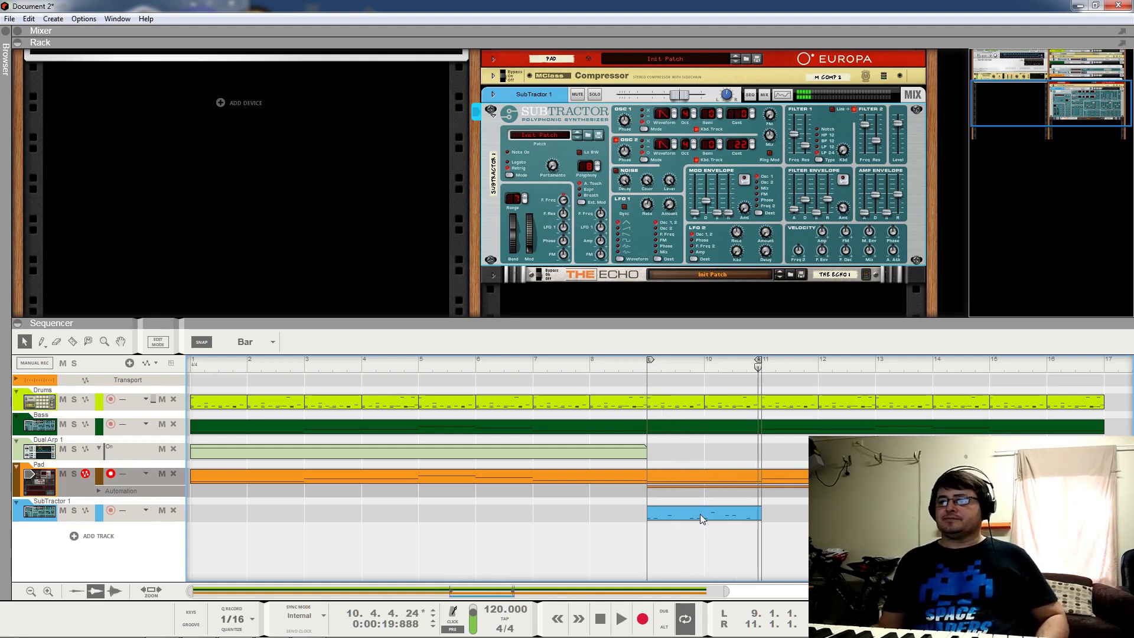
pyautogui.moveTo(700, 514); pyautogui.dragTo(796, 518)
pyautogui.moveTo(759, 364); pyautogui.dragTo(860, 374)
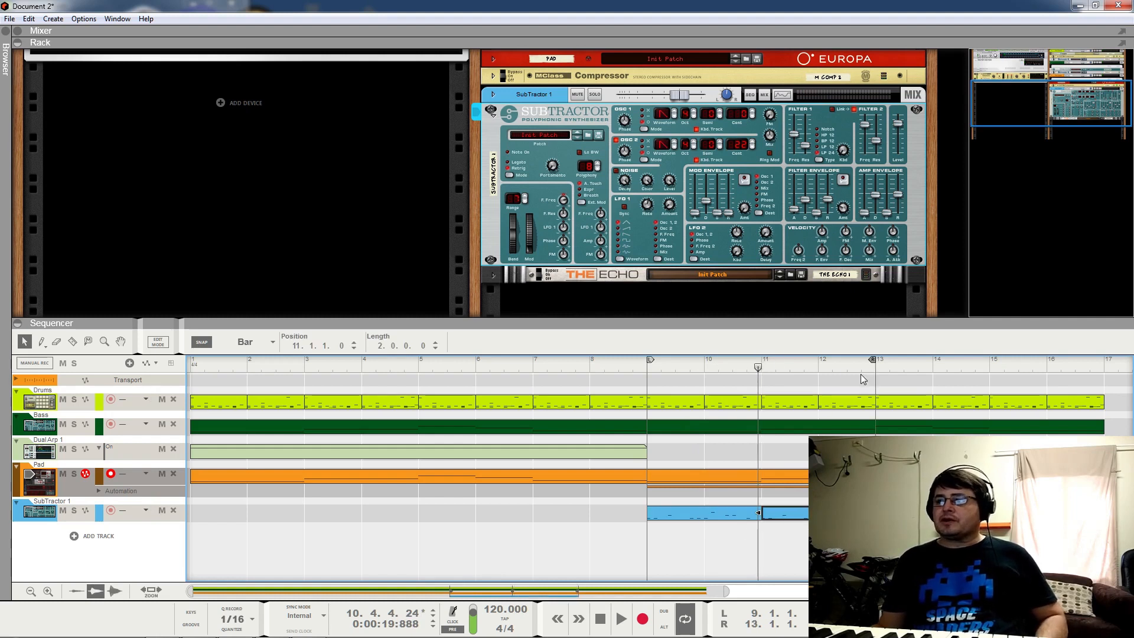
# Step: Show the SubTractor lead notes in the editor and review the second clip's melody around bar 12
pyautogui.click(862, 476)
pyautogui.doubleClick(862, 476)
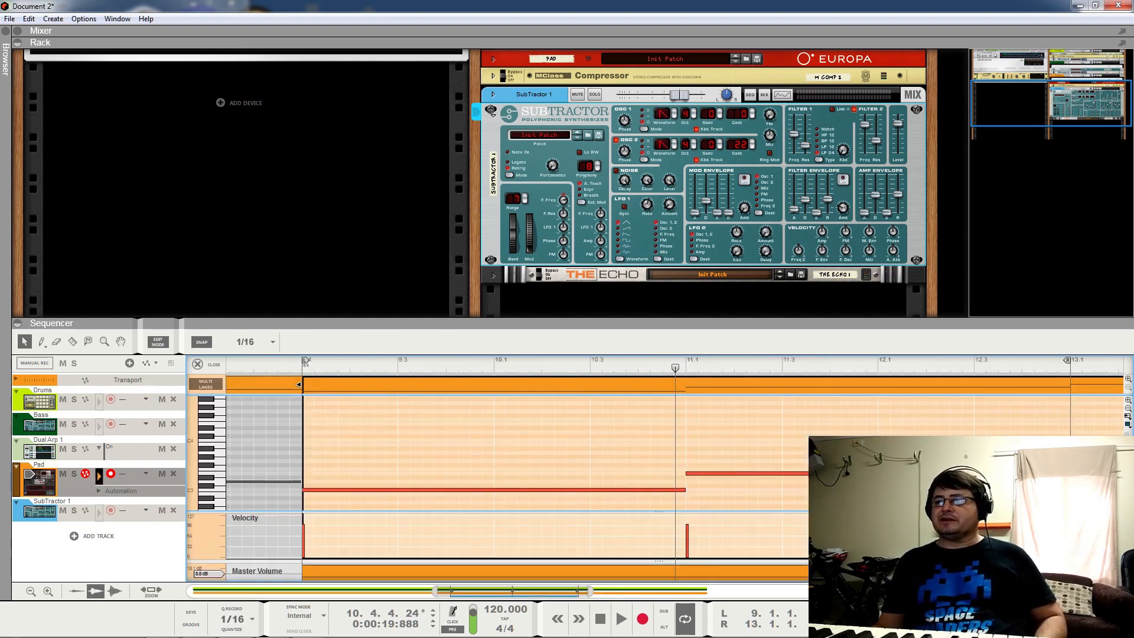
pyautogui.click(96, 513)
pyautogui.scroll(1, 495, 464)
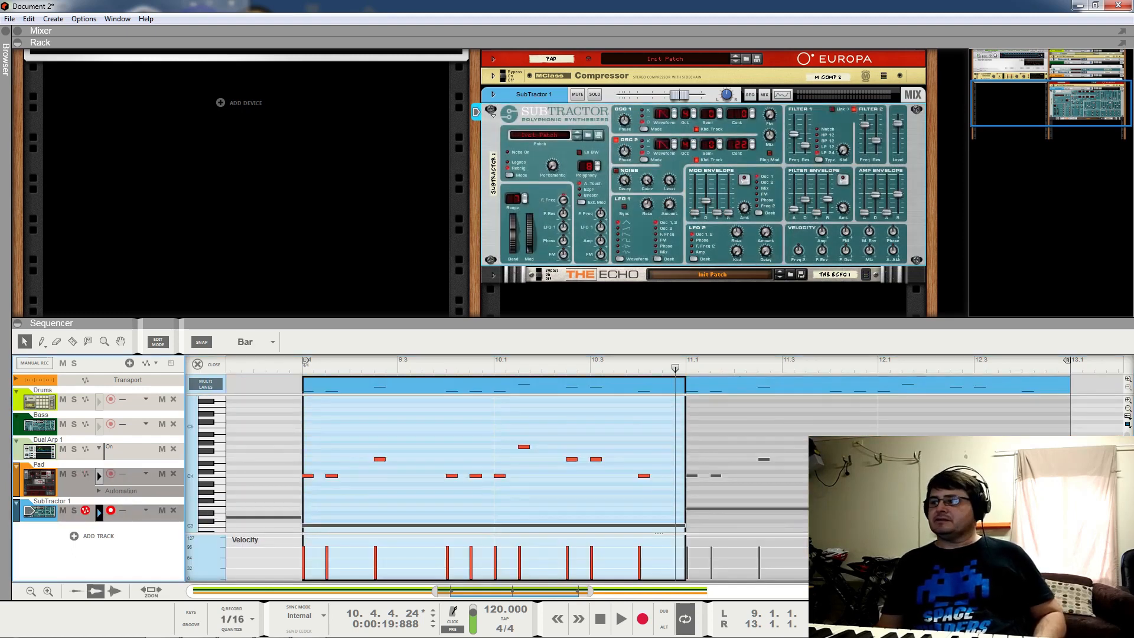
pyautogui.click(1036, 385)
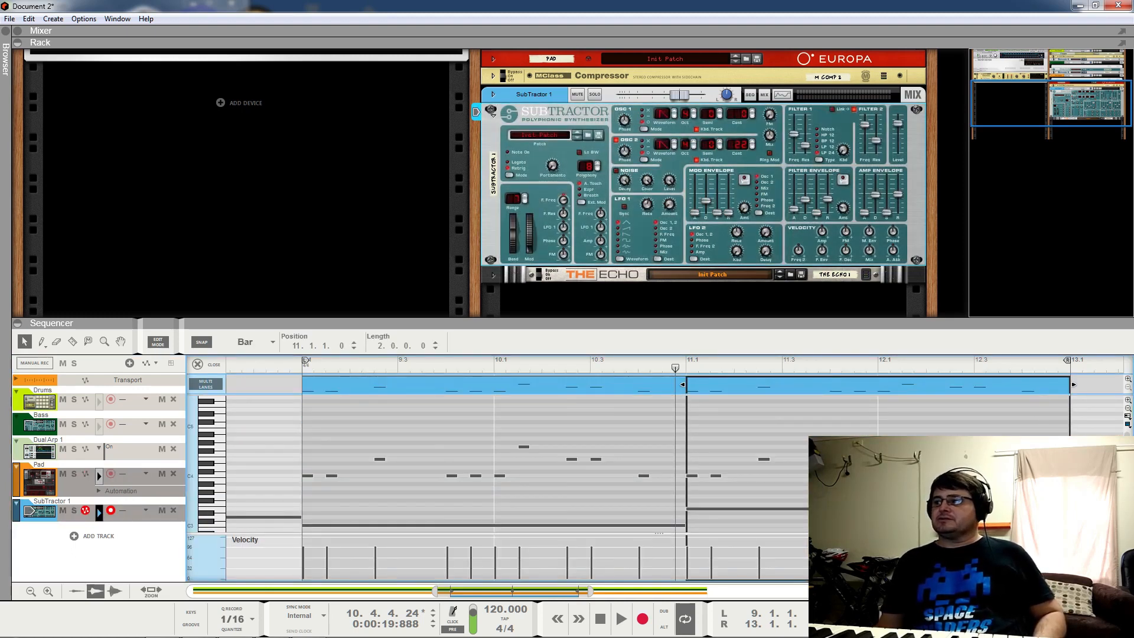
pyautogui.moveTo(1057, 427); pyautogui.dragTo(767, 443)
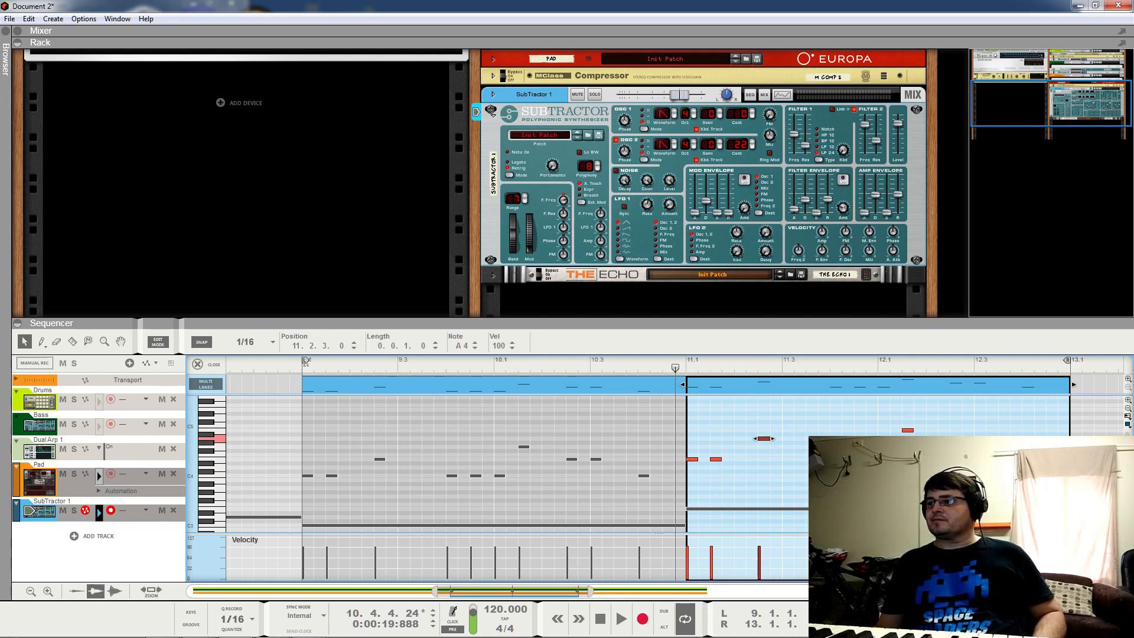
pyautogui.moveTo(950, 436); pyautogui.dragTo(980, 443)
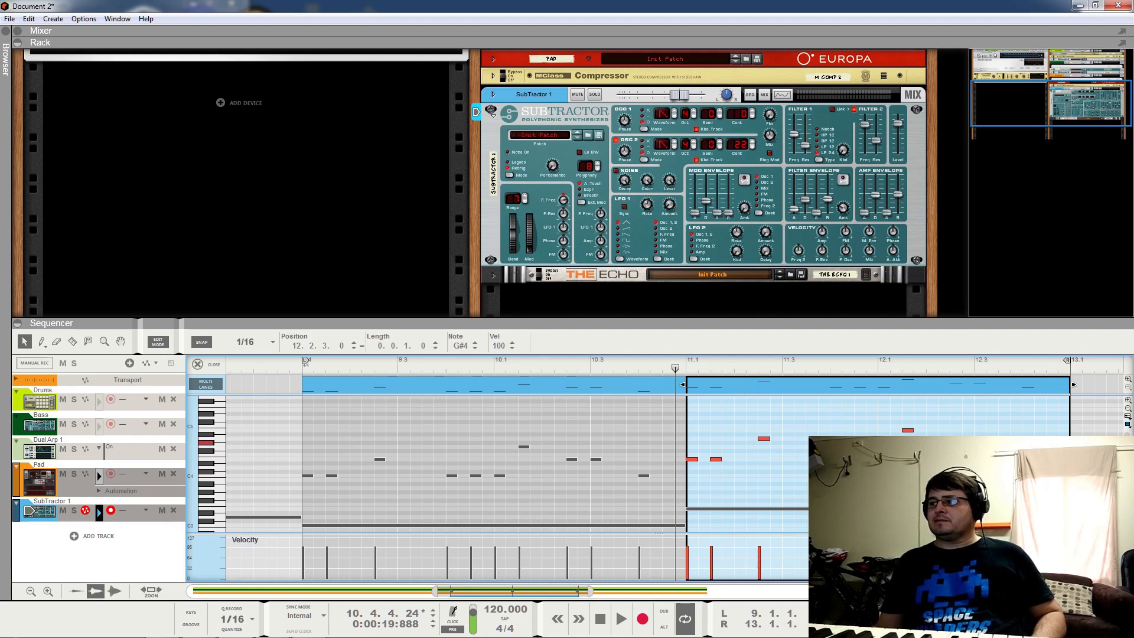
pyautogui.press('space')
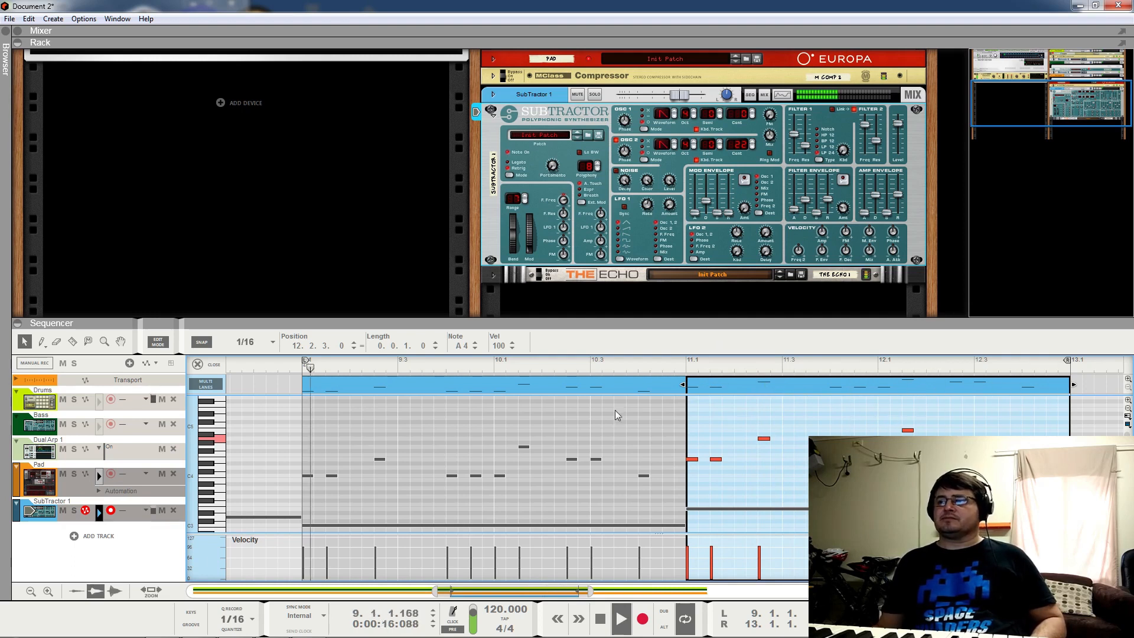
pyautogui.click(218, 363)
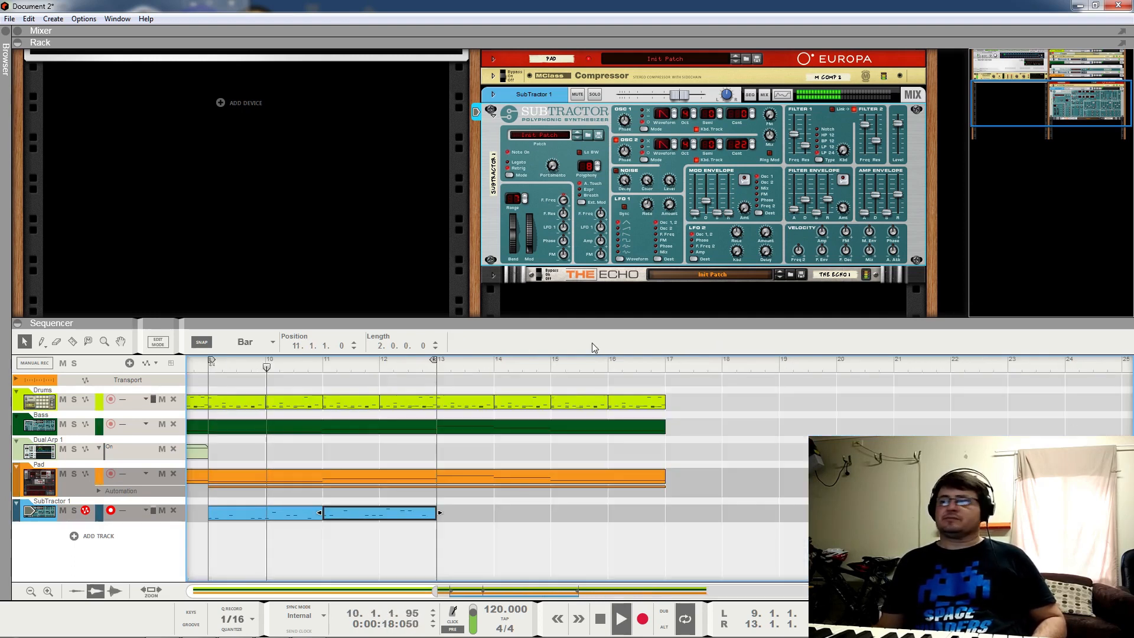
# Step: Lower the note at 11.2.3 to G4 and audition the melody from just before bar 11
pyautogui.doubleClick(405, 514)
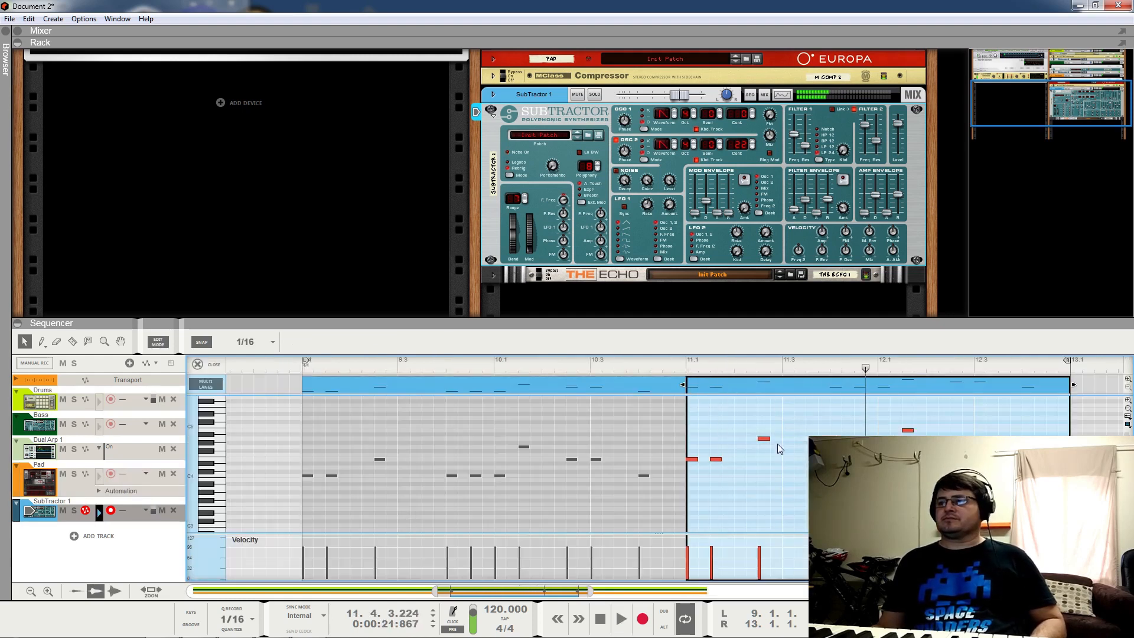
pyautogui.moveTo(764, 444); pyautogui.dragTo(765, 449)
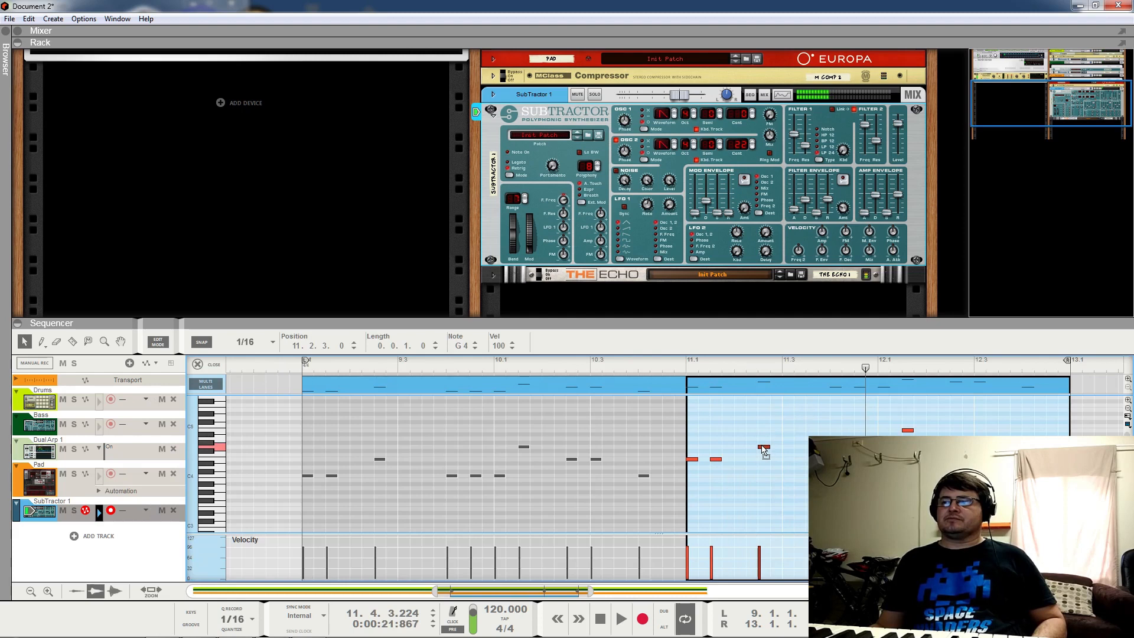
pyautogui.press('space')
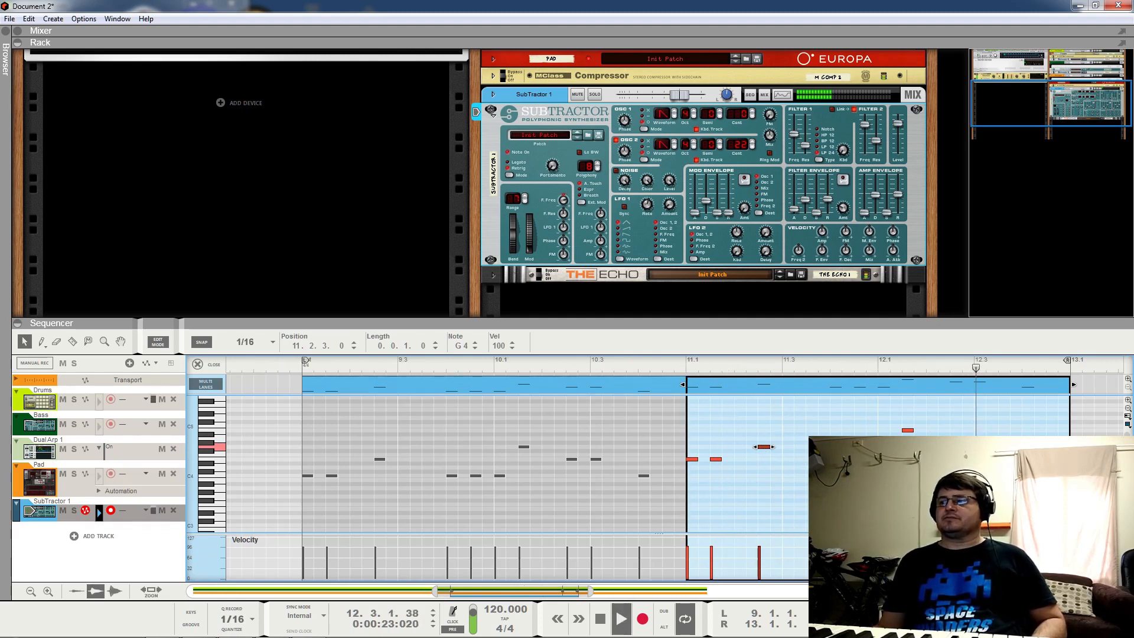
pyautogui.press('space')
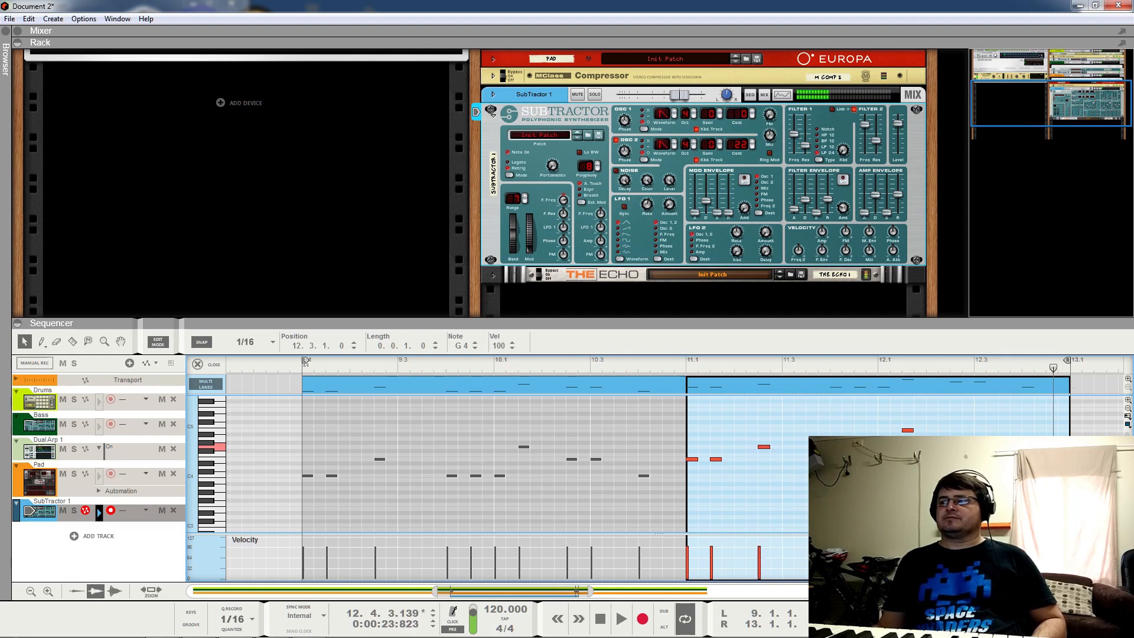
pyautogui.press('space')
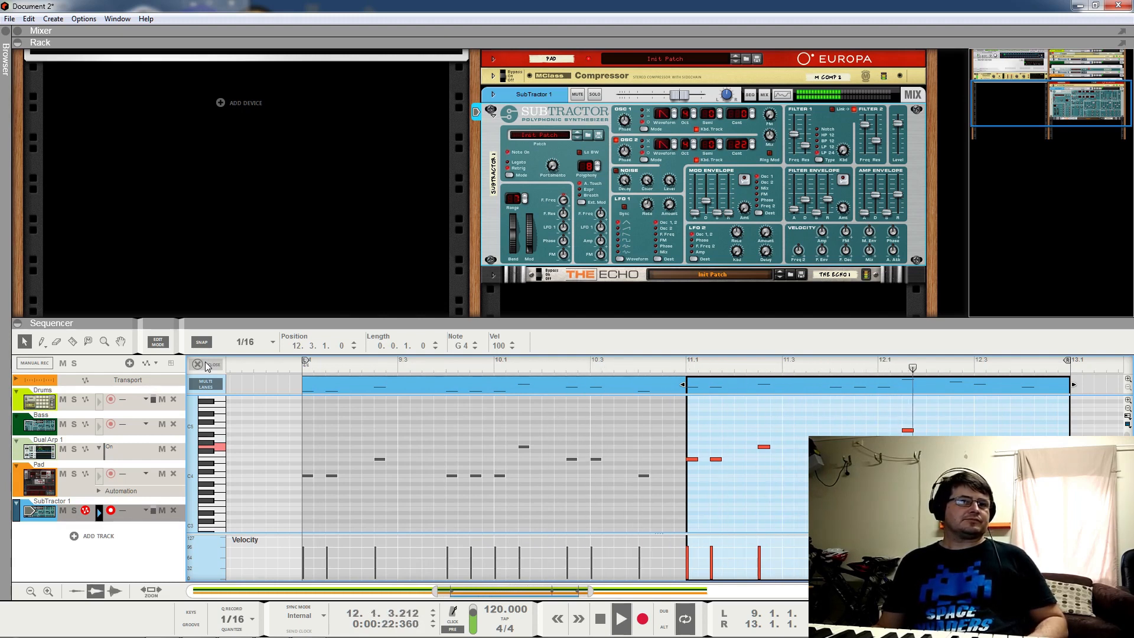
pyautogui.press('space')
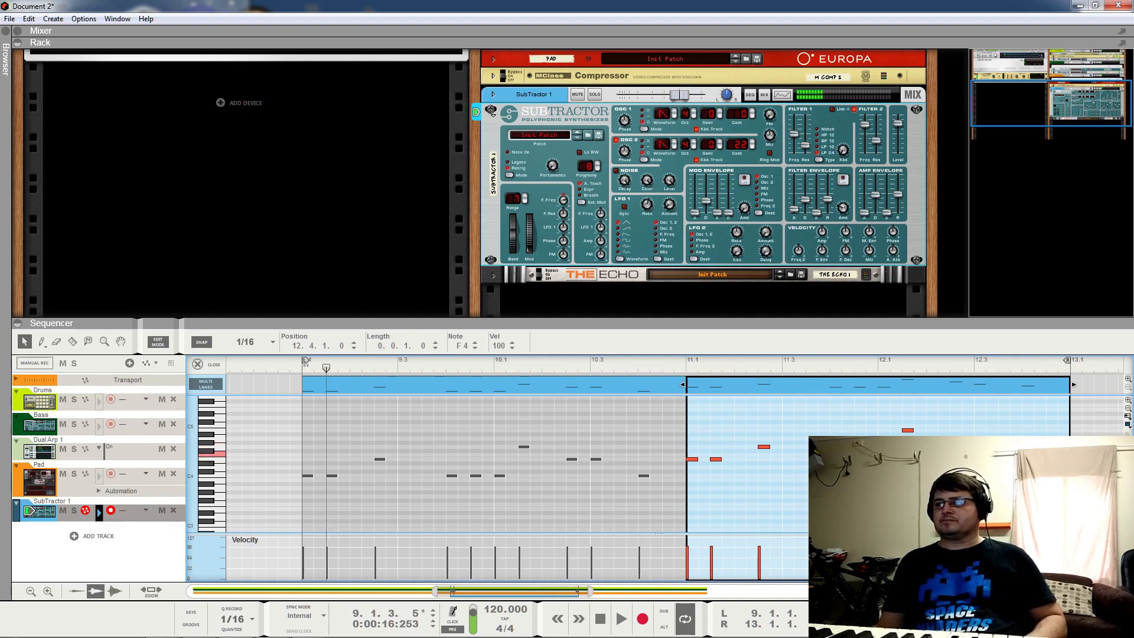
pyautogui.click(676, 368)
pyautogui.press('space')
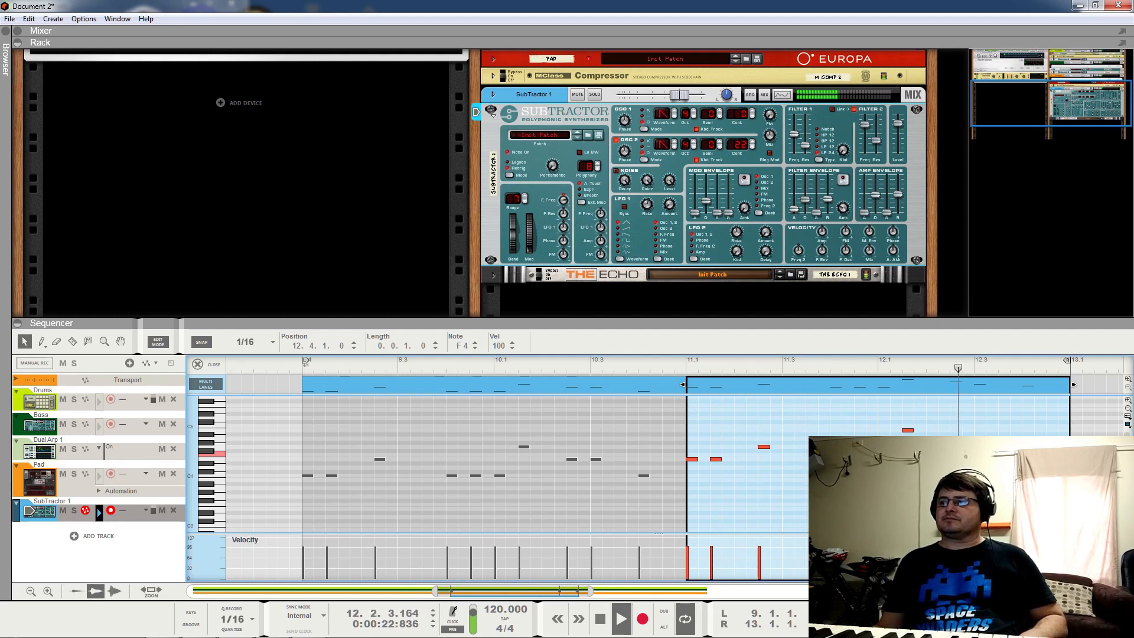
pyautogui.press('space')
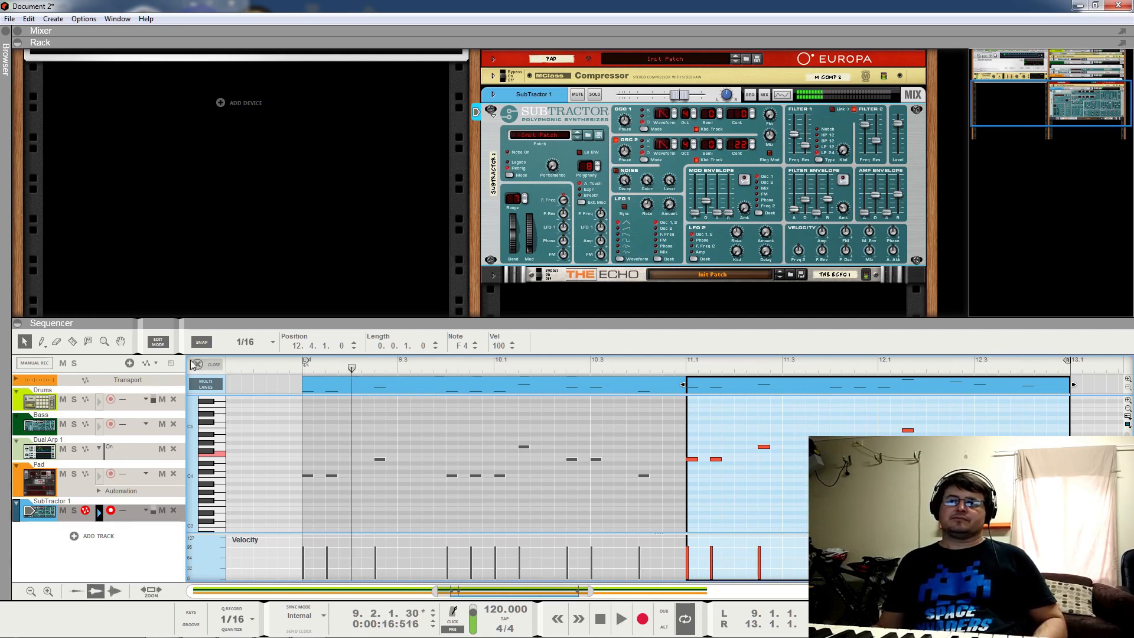
# Step: Return to the arrangement and copy the first lead clip to bars 13–15
pyautogui.click(197, 364)
pyautogui.moveTo(295, 512); pyautogui.dragTo(510, 508)
pyautogui.doubleClick(505, 510)
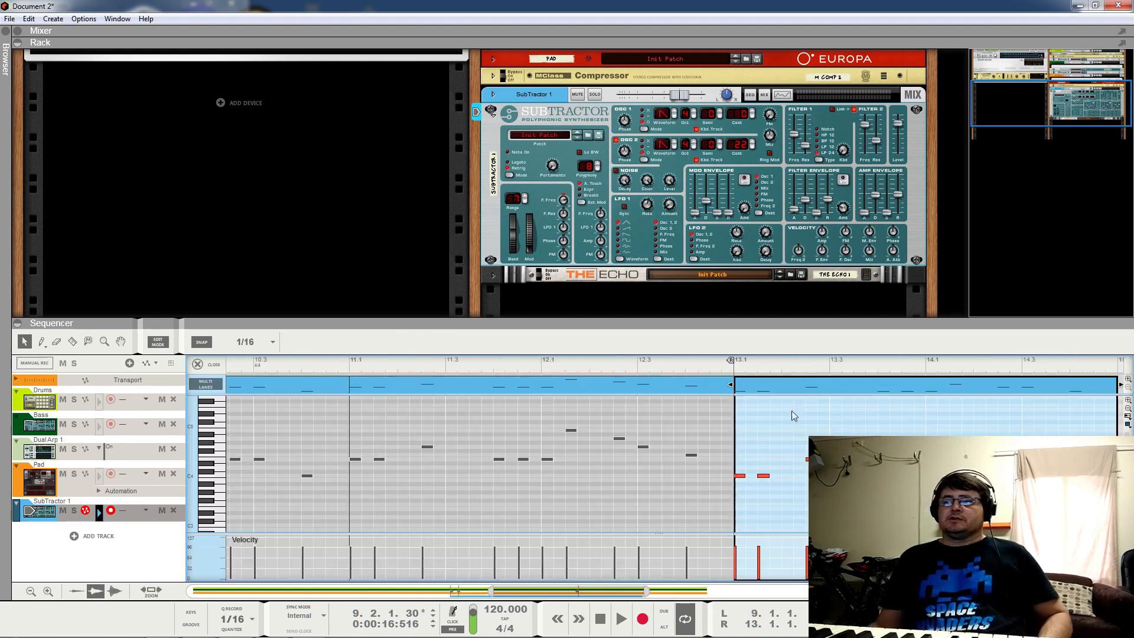
# Step: Open the bar-13 lead clip's notes and extend the loop end to bar 15
pyautogui.click(96, 475)
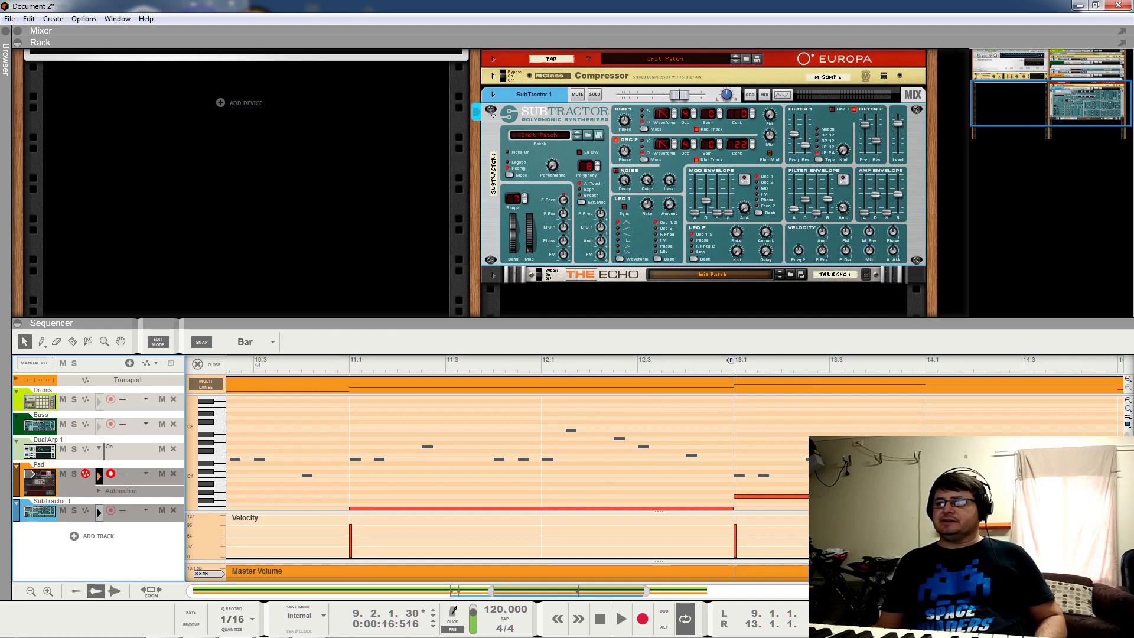
pyautogui.doubleClick(812, 459)
pyautogui.moveTo(829, 486); pyautogui.dragTo(743, 455)
pyautogui.click(753, 470)
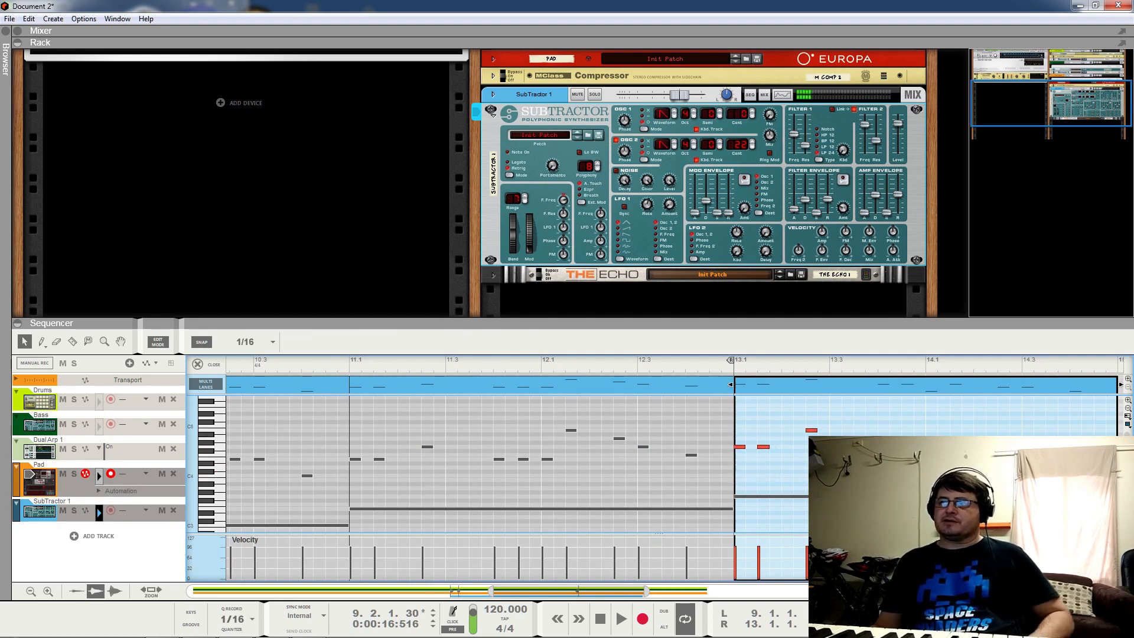
pyautogui.moveTo(731, 363); pyautogui.dragTo(1114, 363)
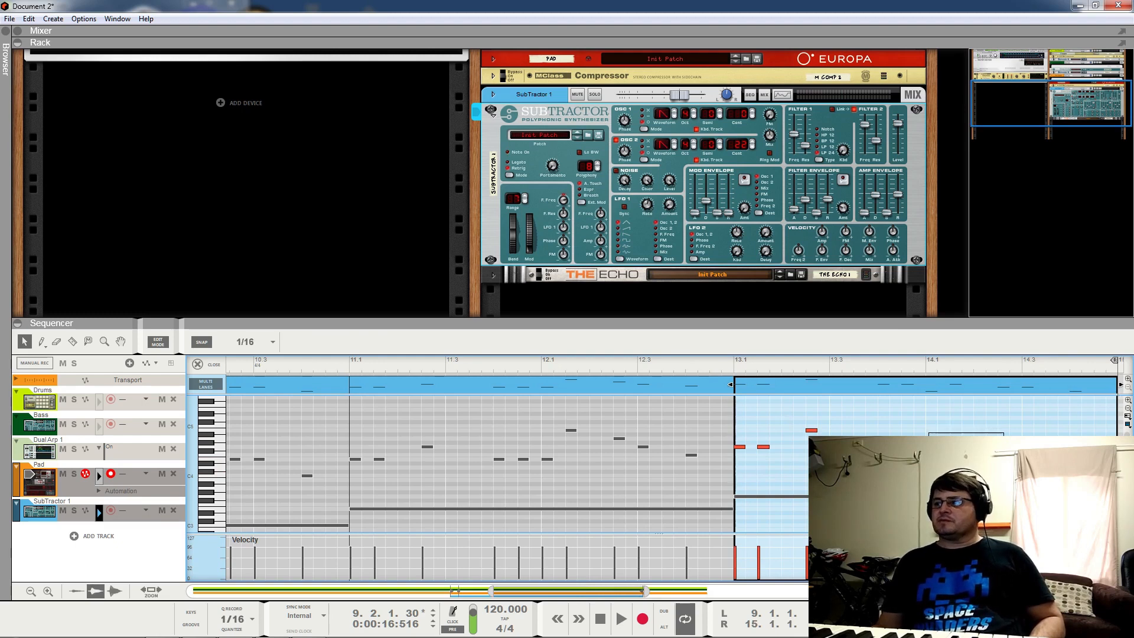
# Step: Raise the bar-14 notes five semitones to F4 and audition from just before bar 13
pyautogui.moveTo(928, 433); pyautogui.dragTo(1079, 488)
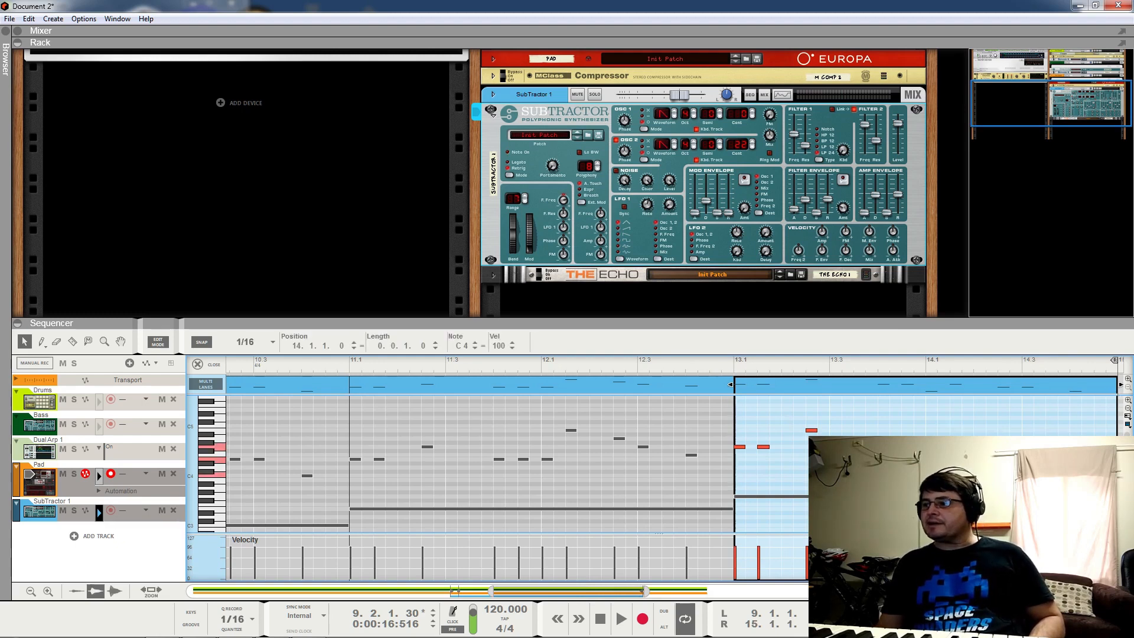
pyautogui.moveTo(1076, 476); pyautogui.dragTo(1076, 455)
pyautogui.click(1063, 475)
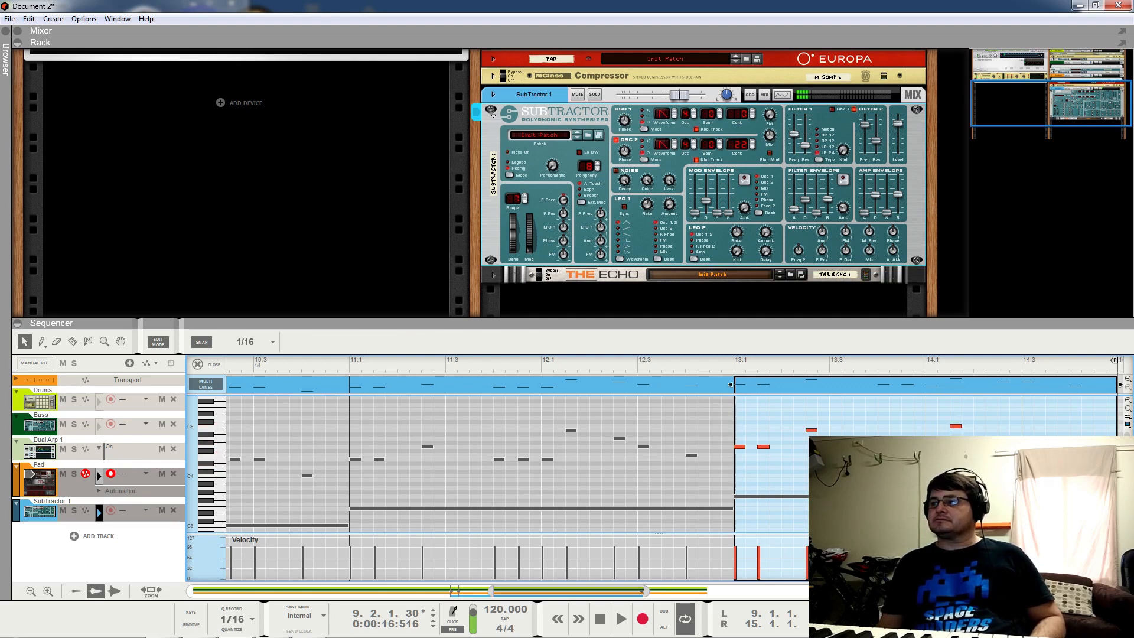
pyautogui.click(722, 367)
pyautogui.press('space')
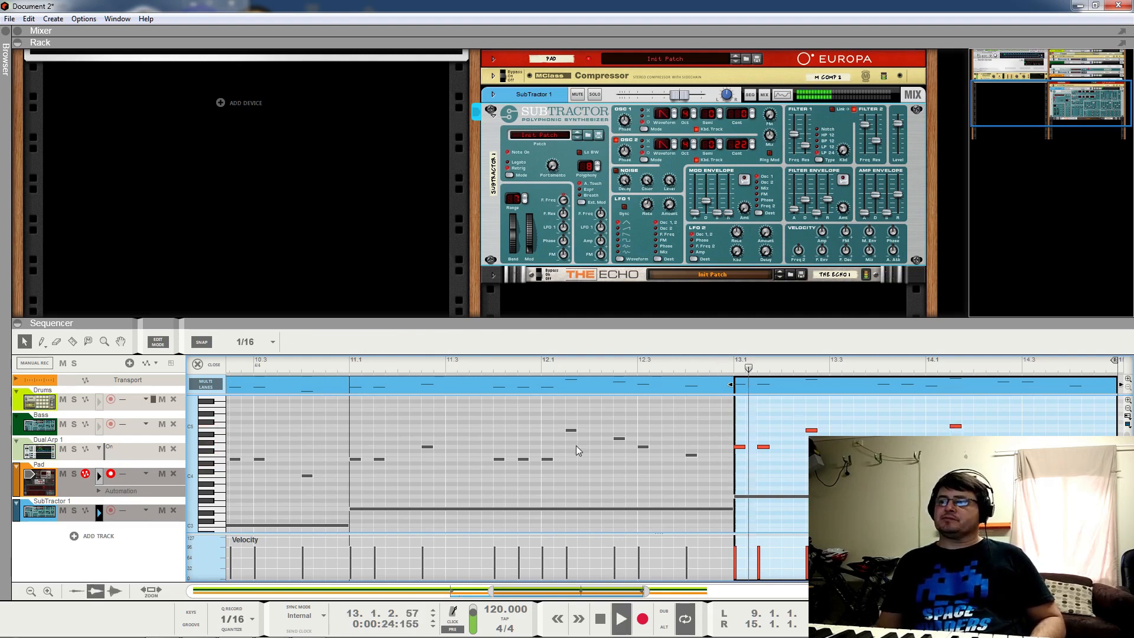
pyautogui.press('space')
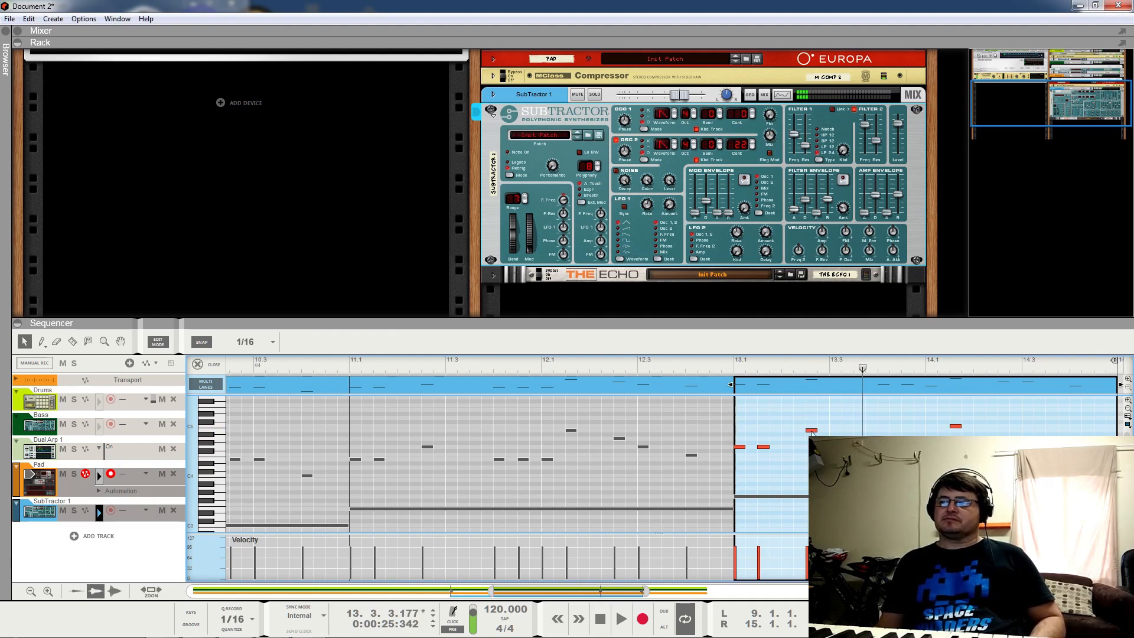
# Step: Retune the note at 13.2.3 to E4 and audition it from bar 12
pyautogui.moveTo(812, 431); pyautogui.dragTo(812, 447)
pyautogui.press('Up')
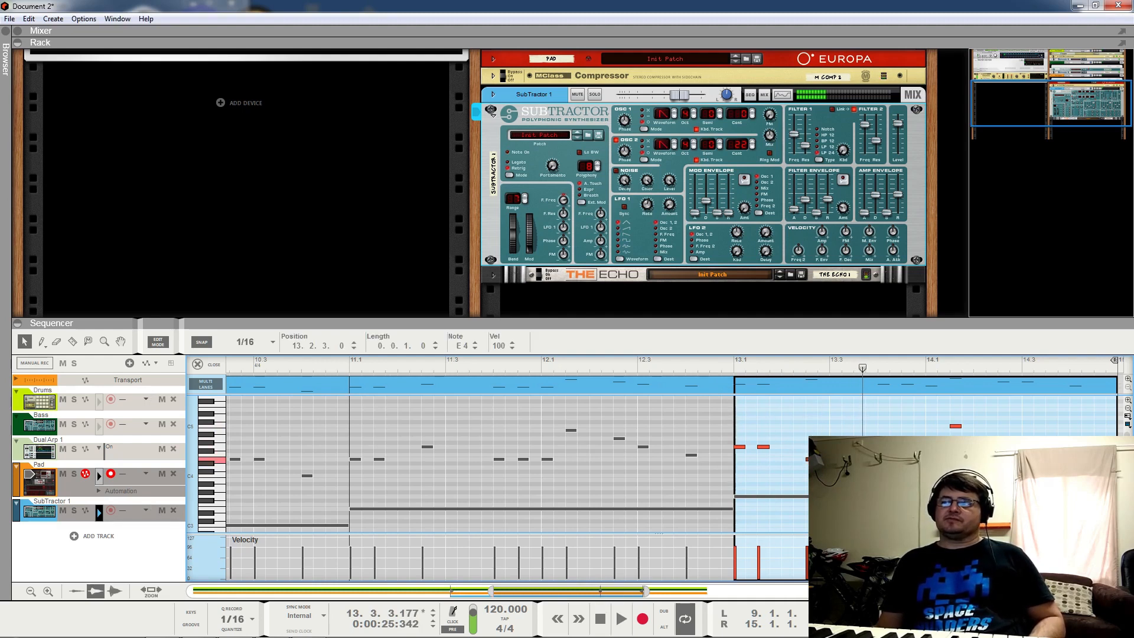
pyautogui.click(678, 365)
pyautogui.press('space')
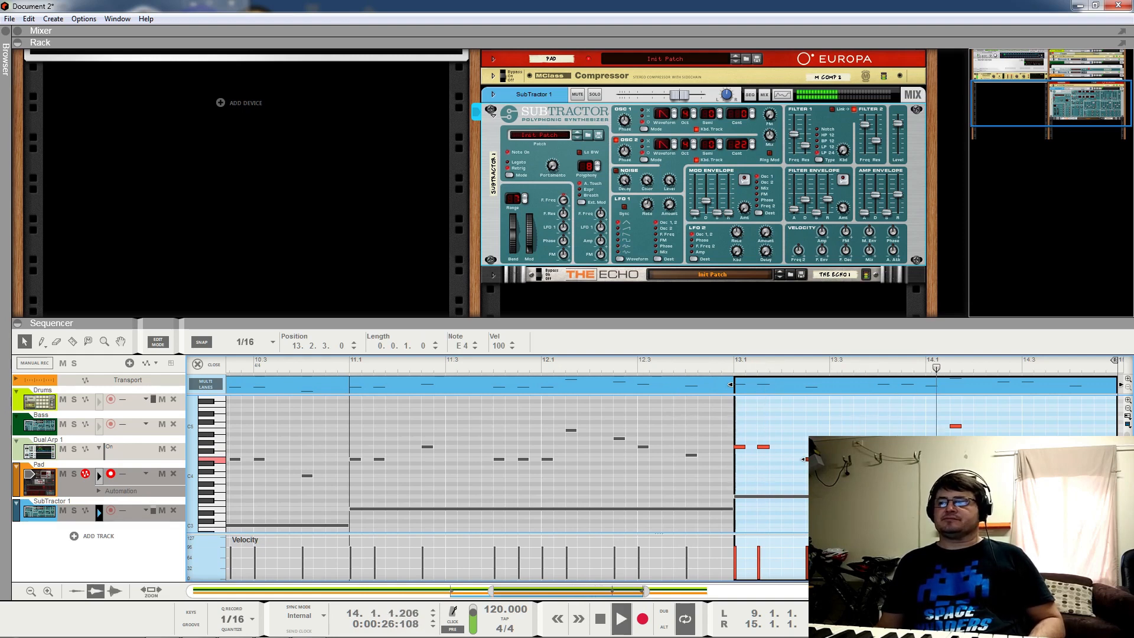
pyautogui.press('space')
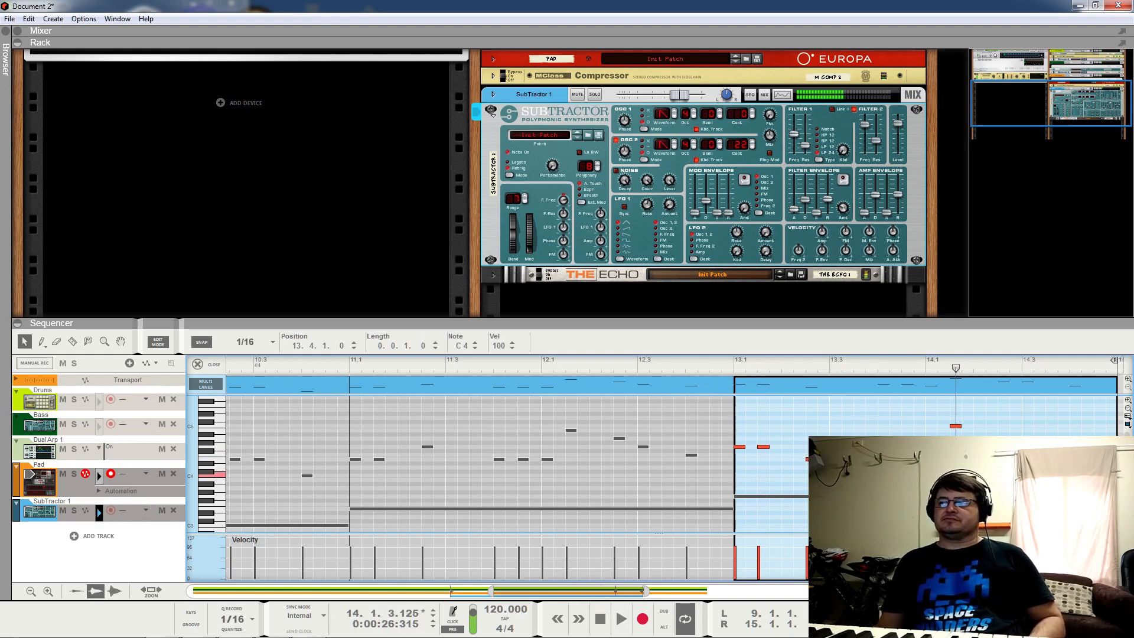
pyautogui.press('Right')
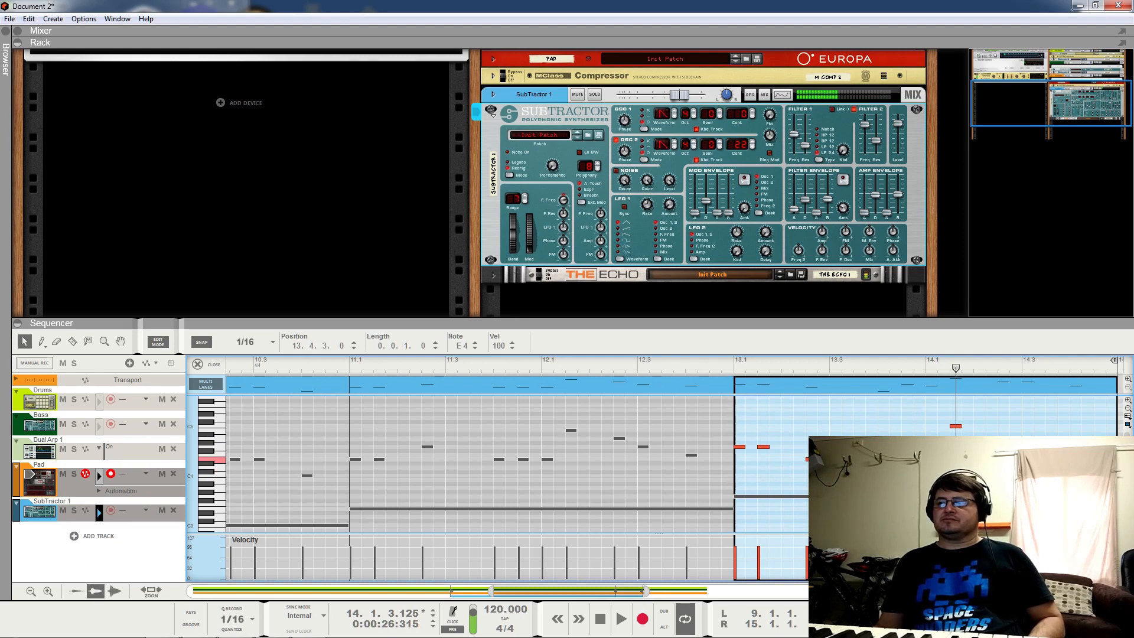
pyautogui.click(698, 366)
pyautogui.press('space')
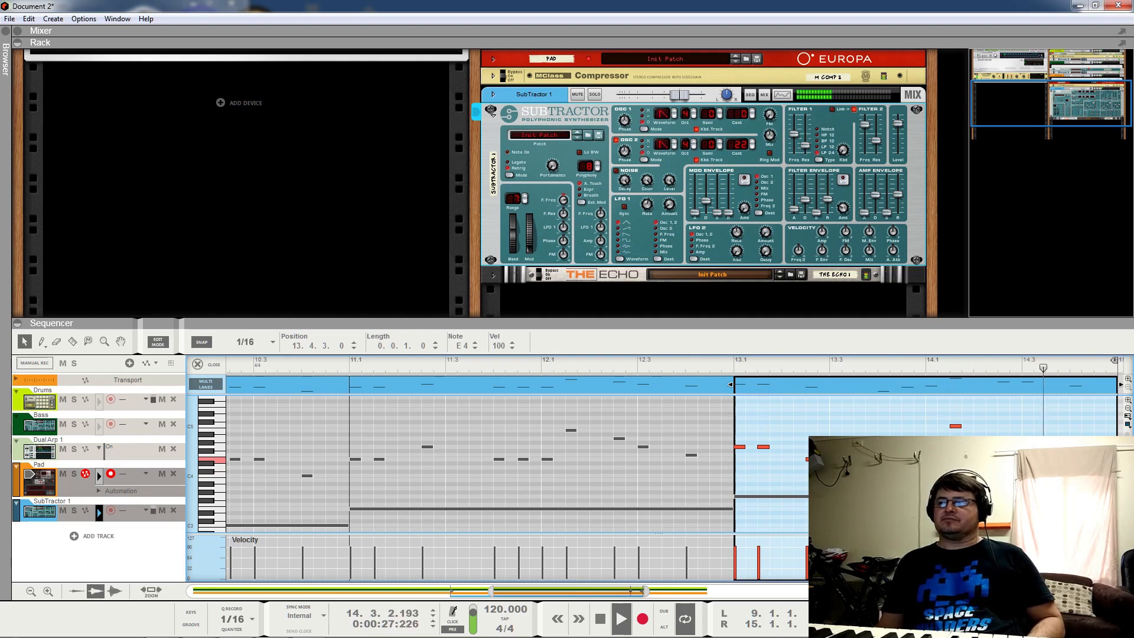
pyautogui.press('space')
# Step: Lower the note at 14.1.3 from C5 to A4 and move the last note at 14.4.1 to A4
pyautogui.moveTo(955, 427); pyautogui.dragTo(955, 435)
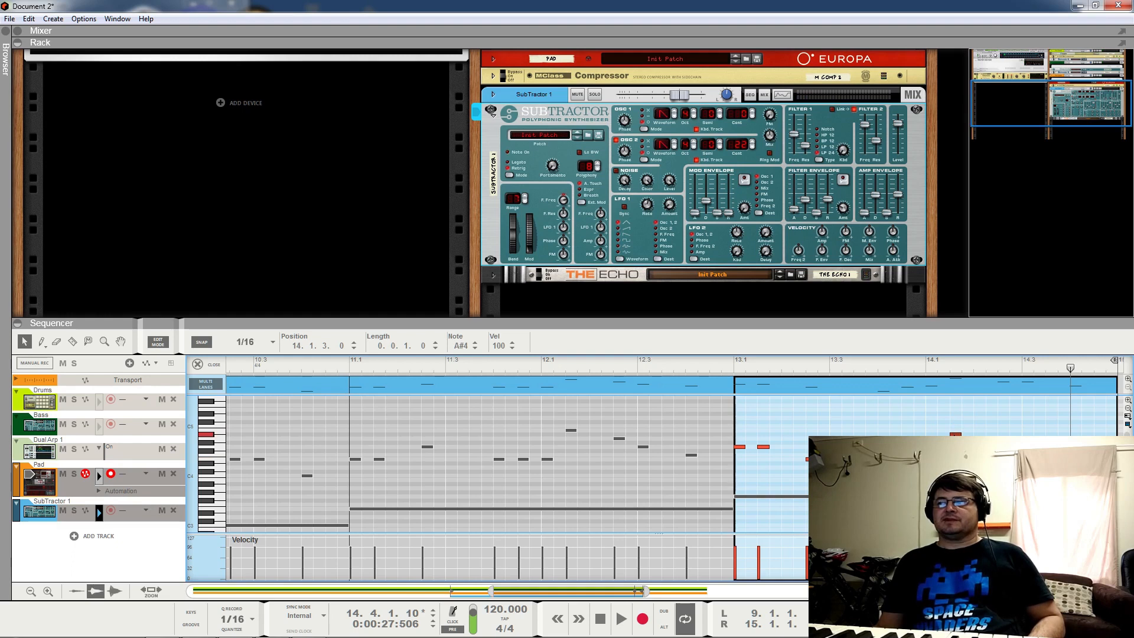
pyautogui.moveTo(955, 435); pyautogui.dragTo(956, 439)
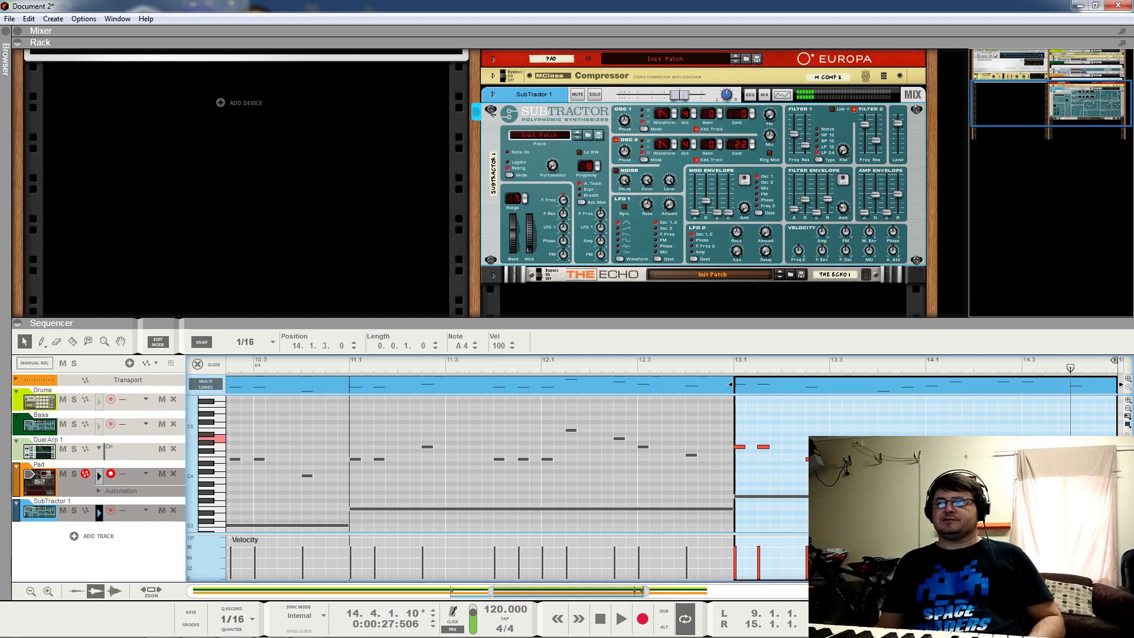
pyautogui.press('space')
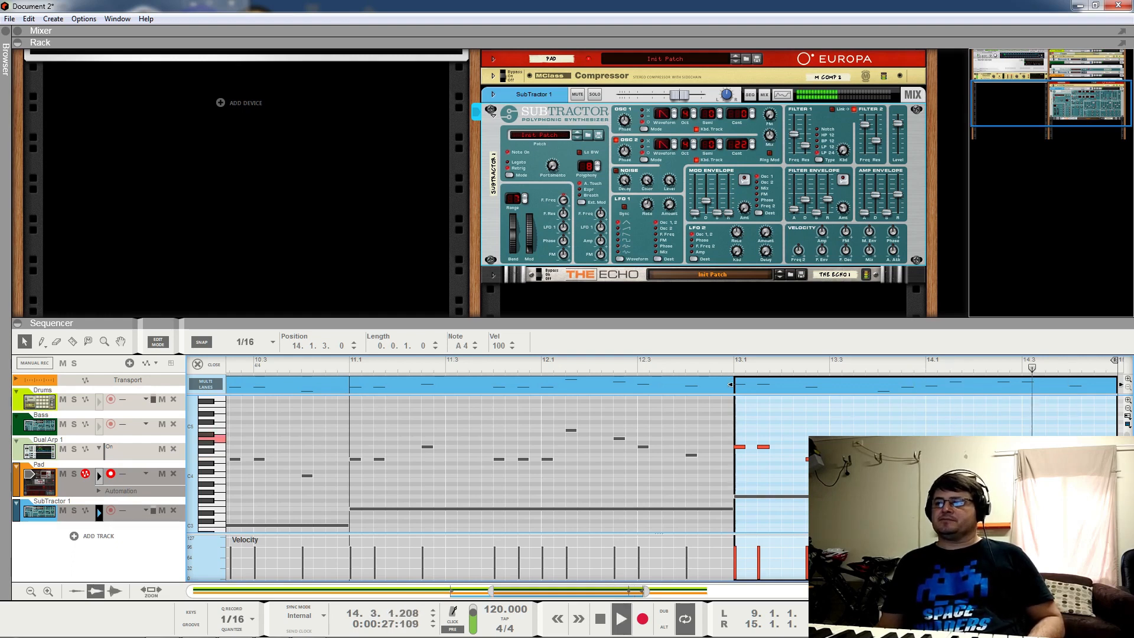
pyautogui.press('space')
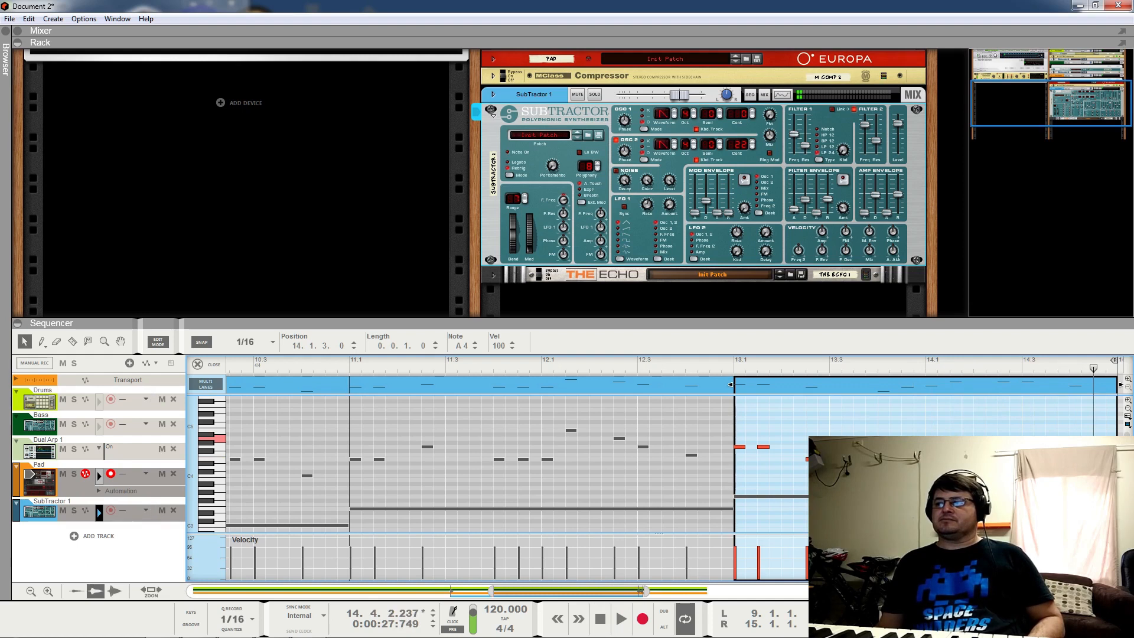
pyautogui.click(969, 458)
pyautogui.moveTo(1076, 455); pyautogui.dragTo(1076, 438)
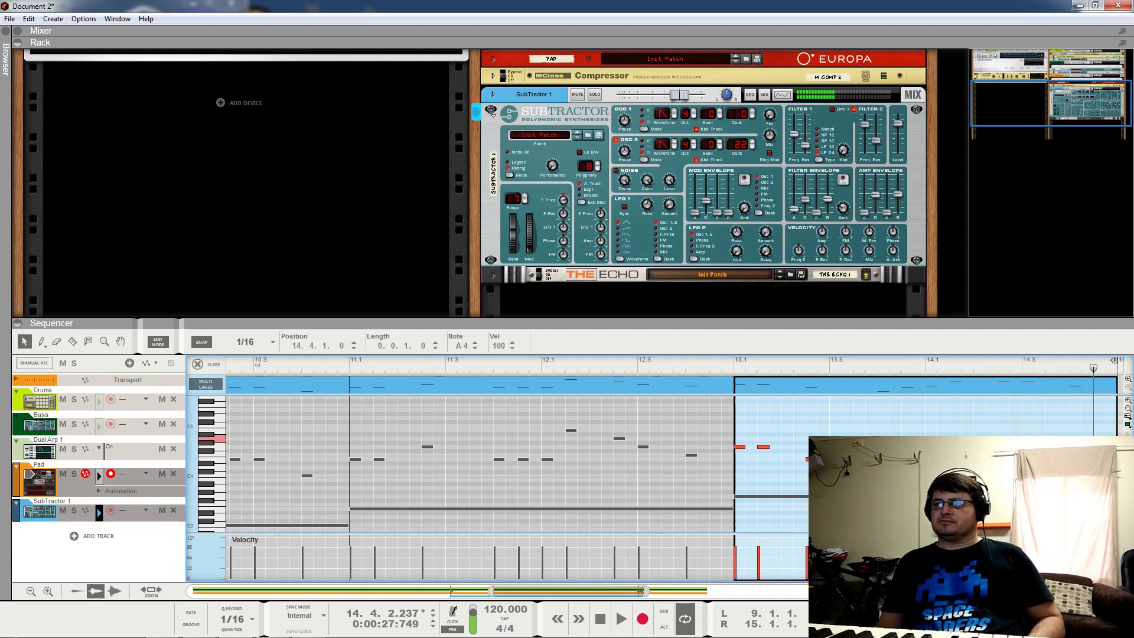
pyautogui.click(217, 362)
pyautogui.click(203, 513)
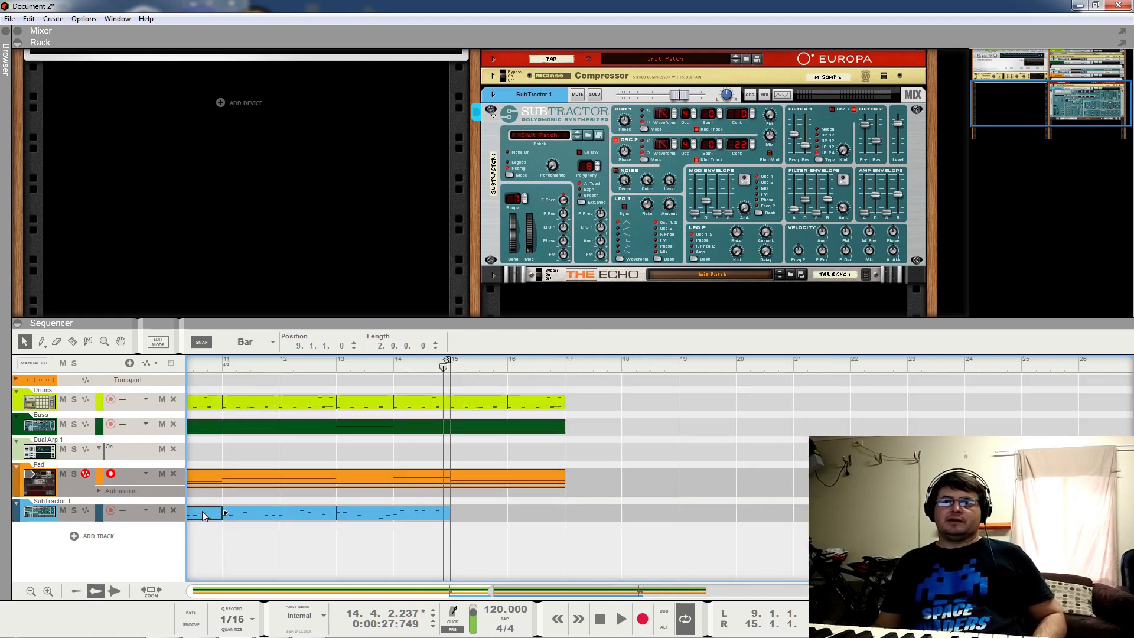
# Step: Copy the bars 9–11 lead clip to bars 15–17 and extend the loop end to bar 17
pyautogui.moveTo(203, 514); pyautogui.dragTo(532, 508)
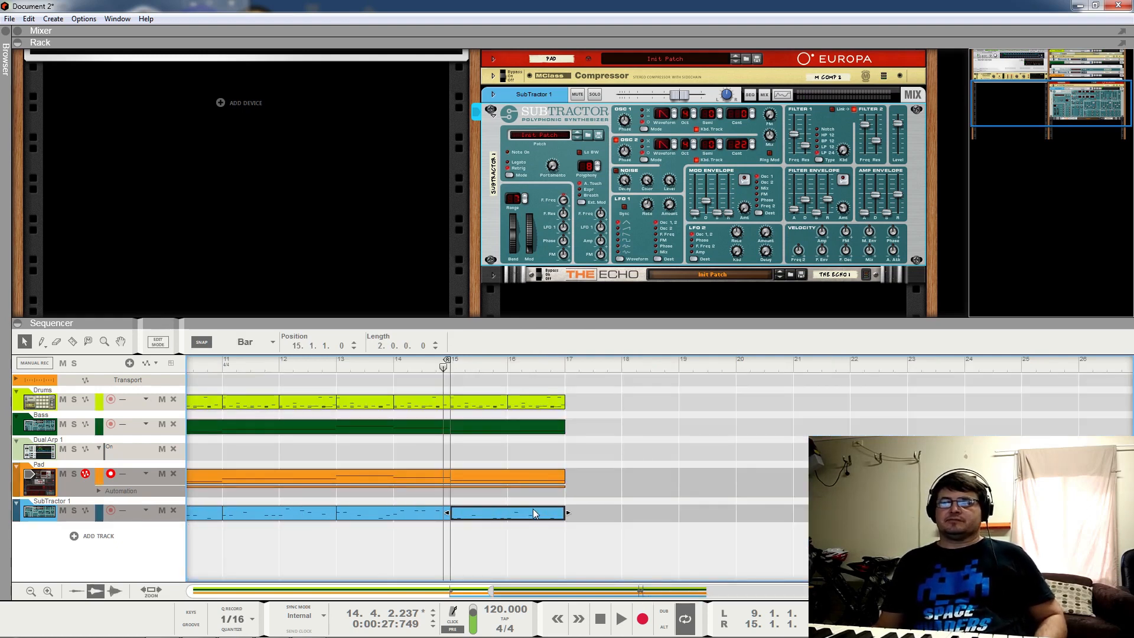
pyautogui.doubleClick(533, 508)
pyautogui.moveTo(731, 361); pyautogui.dragTo(1114, 361)
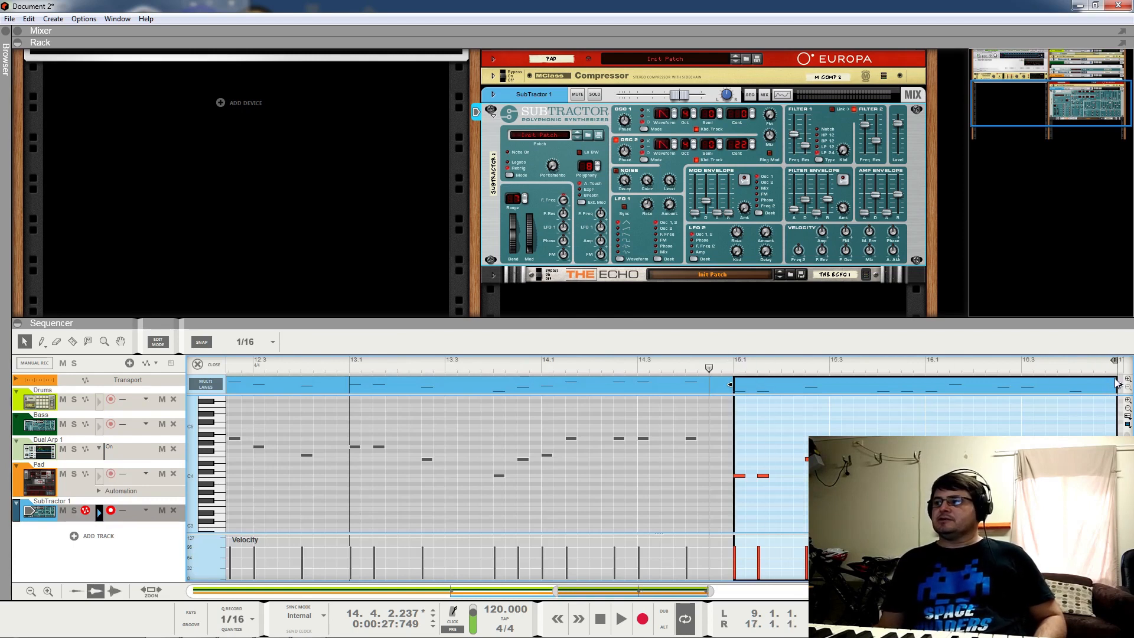
pyautogui.click(101, 478)
pyautogui.keyDown('shift'); pyautogui.click(99, 513); pyautogui.keyUp('shift')
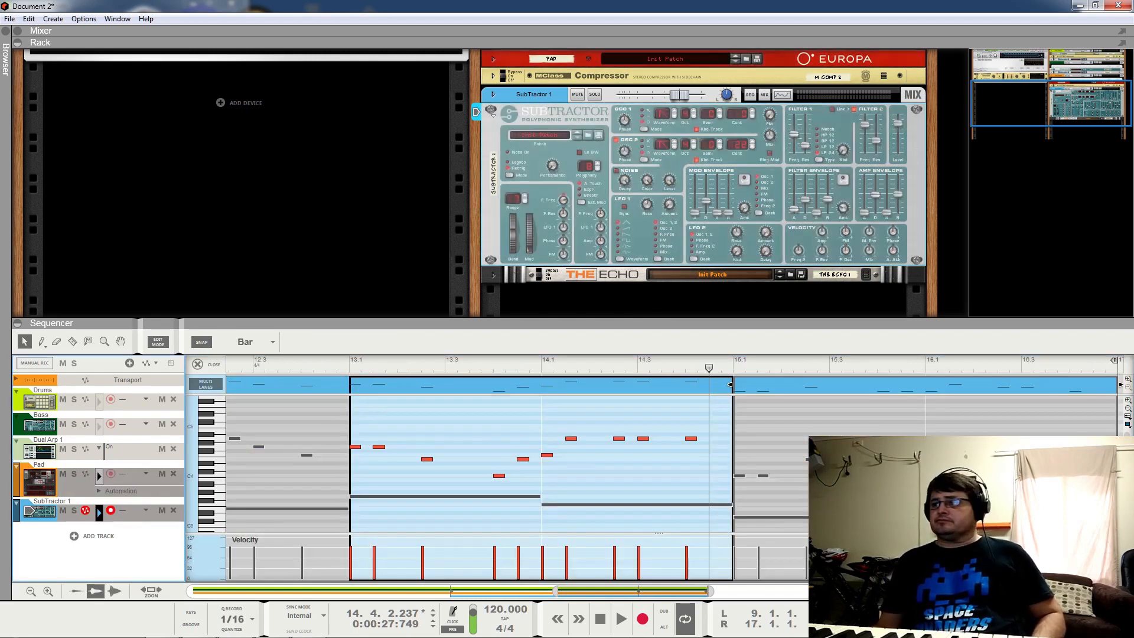
pyautogui.scroll(-1, 517, 464)
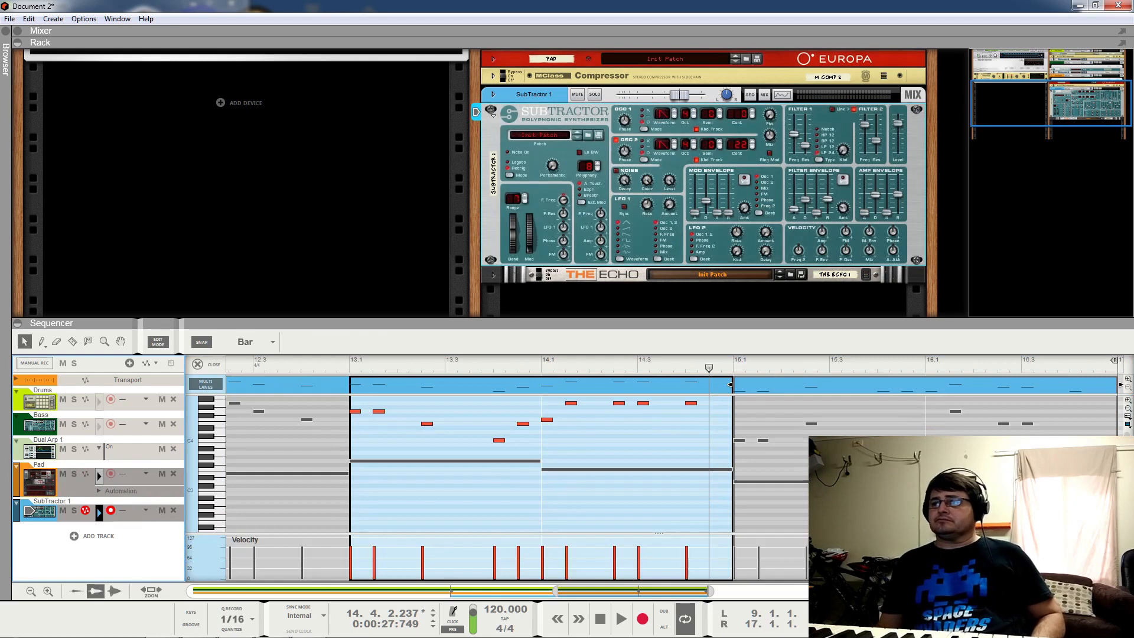
# Step: In the bar-15 clip, lower the selected notes to D4 and the F#4 at 15.2.3 to E4
pyautogui.doubleClick(811, 425)
pyautogui.scroll(1, 945, 425)
pyautogui.moveTo(1089, 428); pyautogui.dragTo(739, 471)
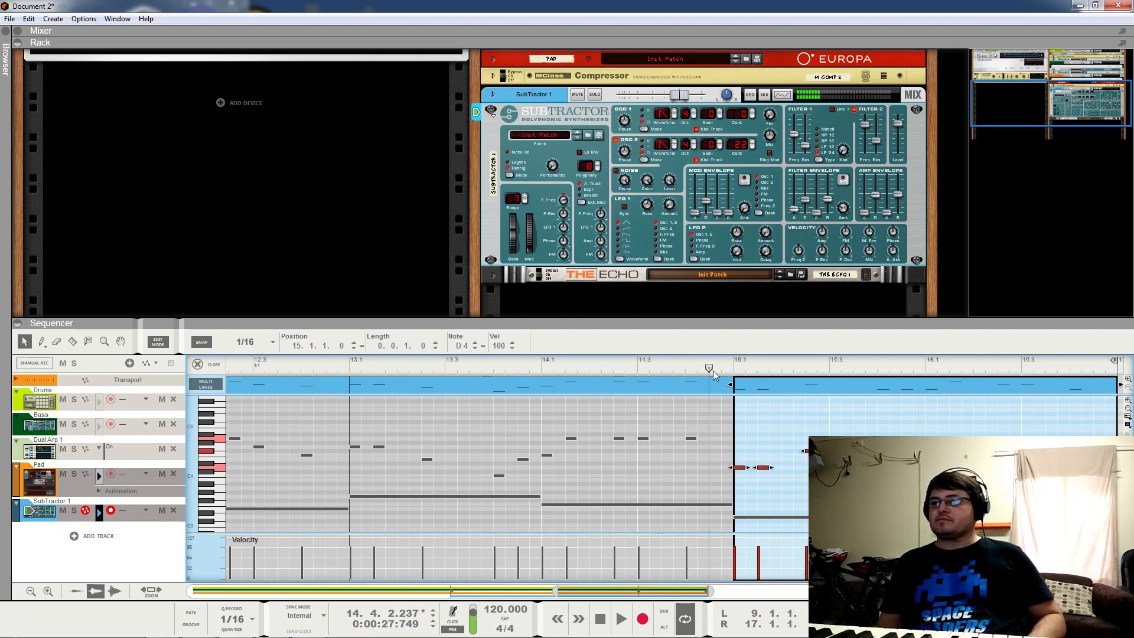
pyautogui.press('space')
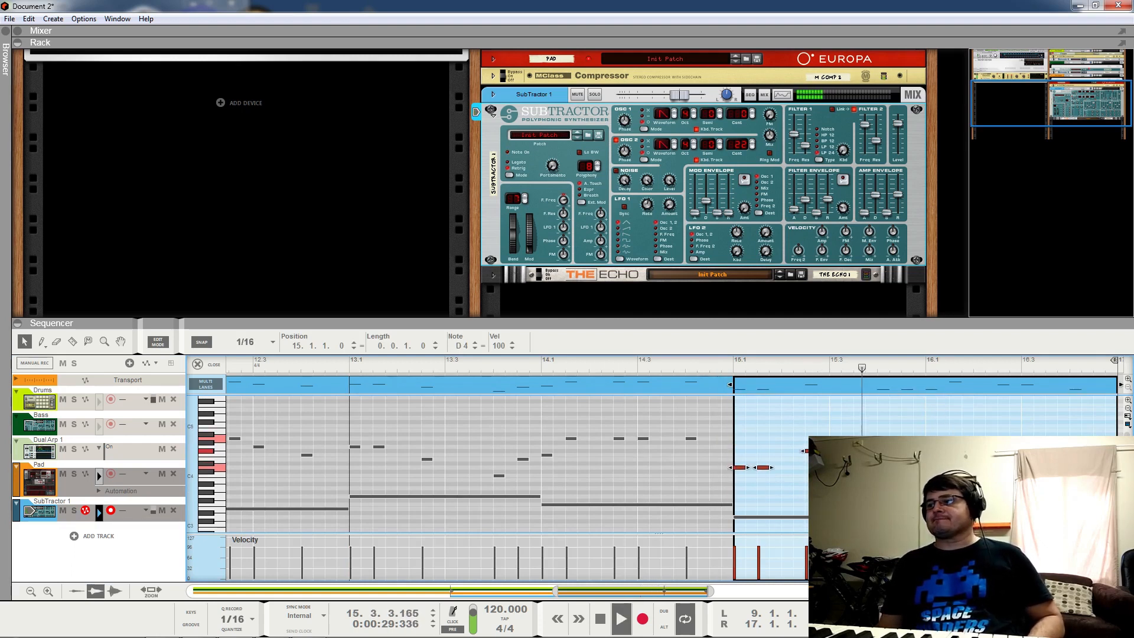
pyautogui.press('space')
pyautogui.click(811, 451)
pyautogui.moveTo(804, 451); pyautogui.dragTo(1004, 454)
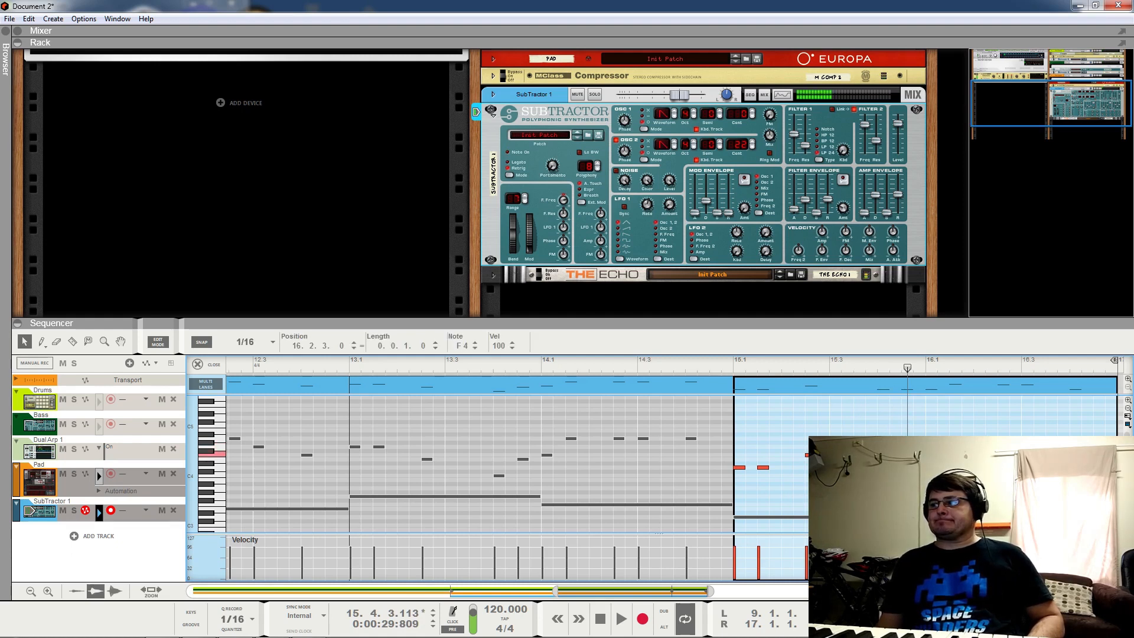
pyautogui.click(674, 365)
pyautogui.press('space')
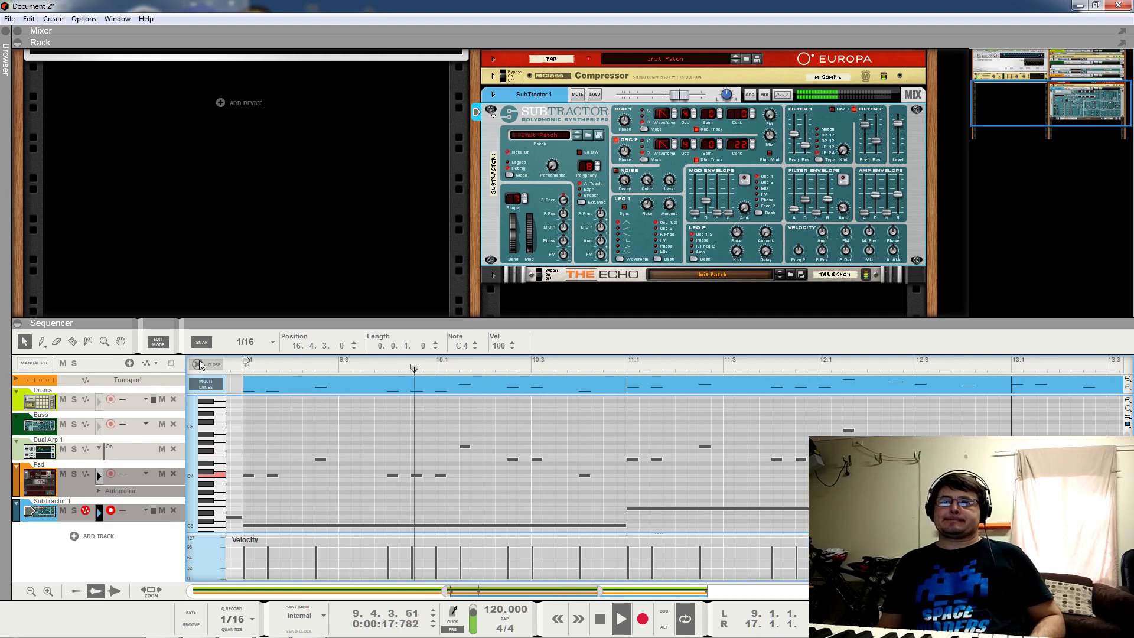
# Step: In the bars 13–15 clip, raise an E4 note to F4 and another note to D4, auditioning from bar 12
pyautogui.click(250, 384)
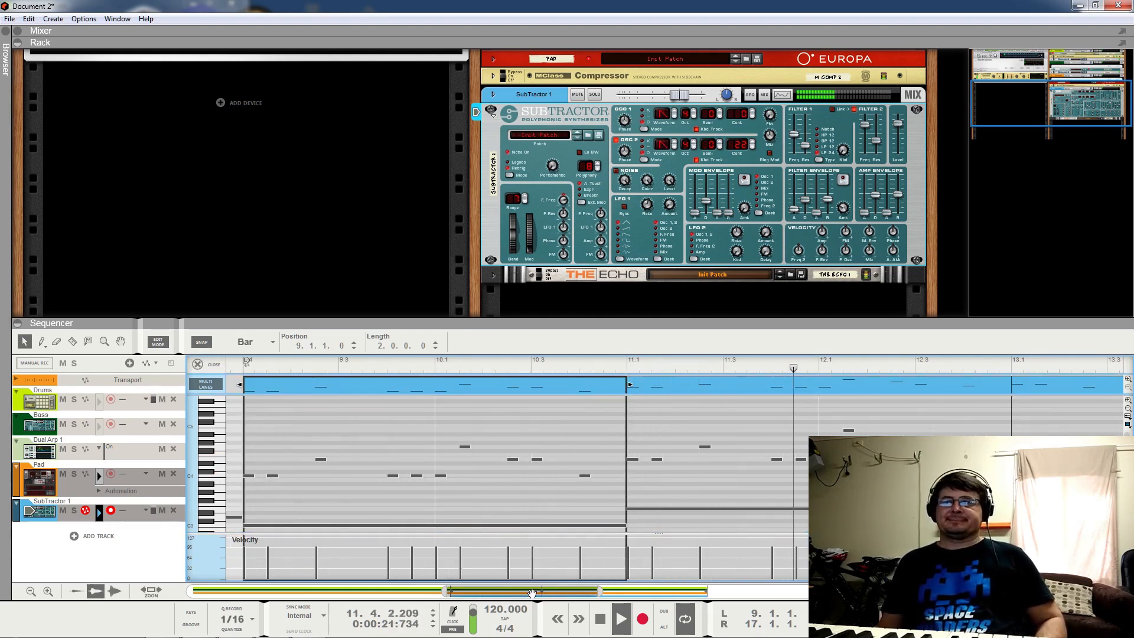
pyautogui.moveTo(599, 596); pyautogui.dragTo(727, 592)
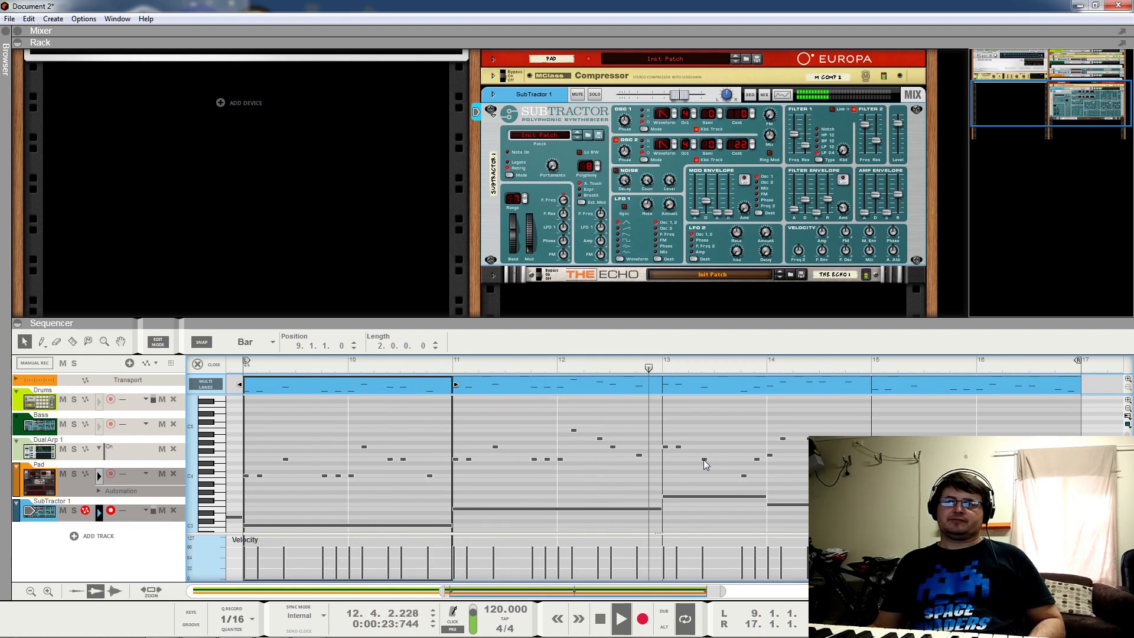
pyautogui.press('space')
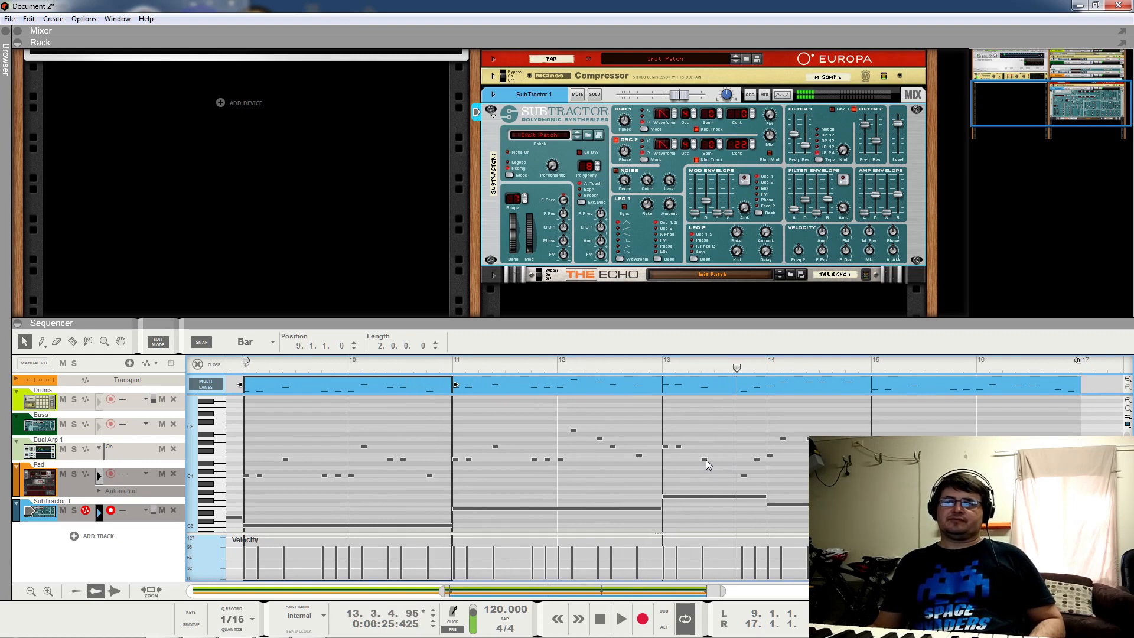
pyautogui.click(707, 460)
pyautogui.moveTo(706, 460); pyautogui.dragTo(707, 456)
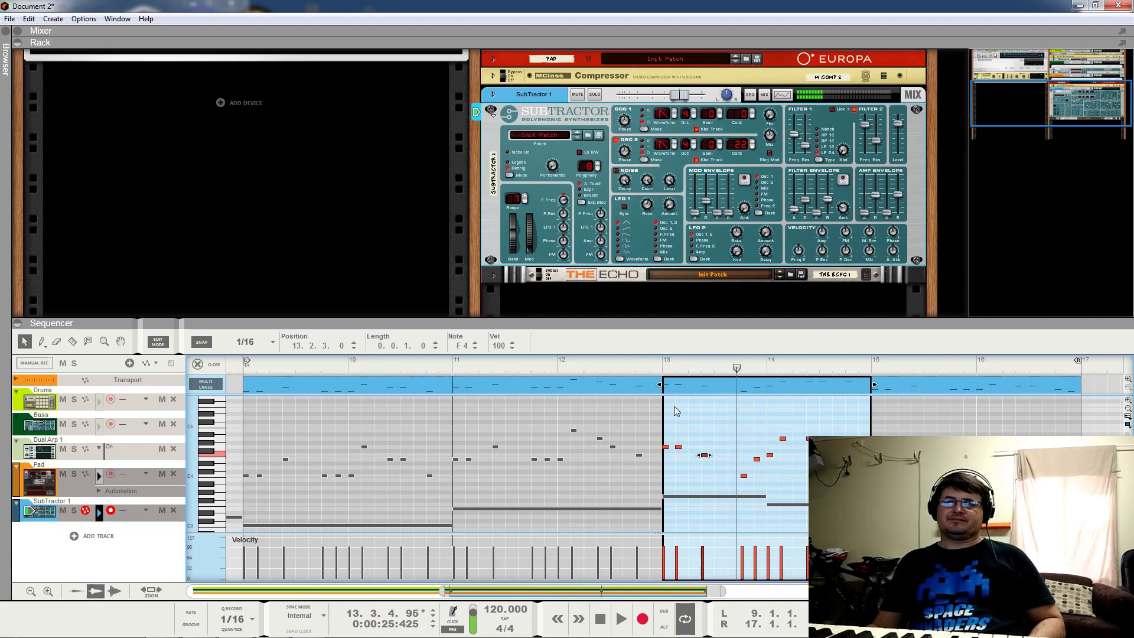
pyautogui.click(605, 371)
pyautogui.press('space')
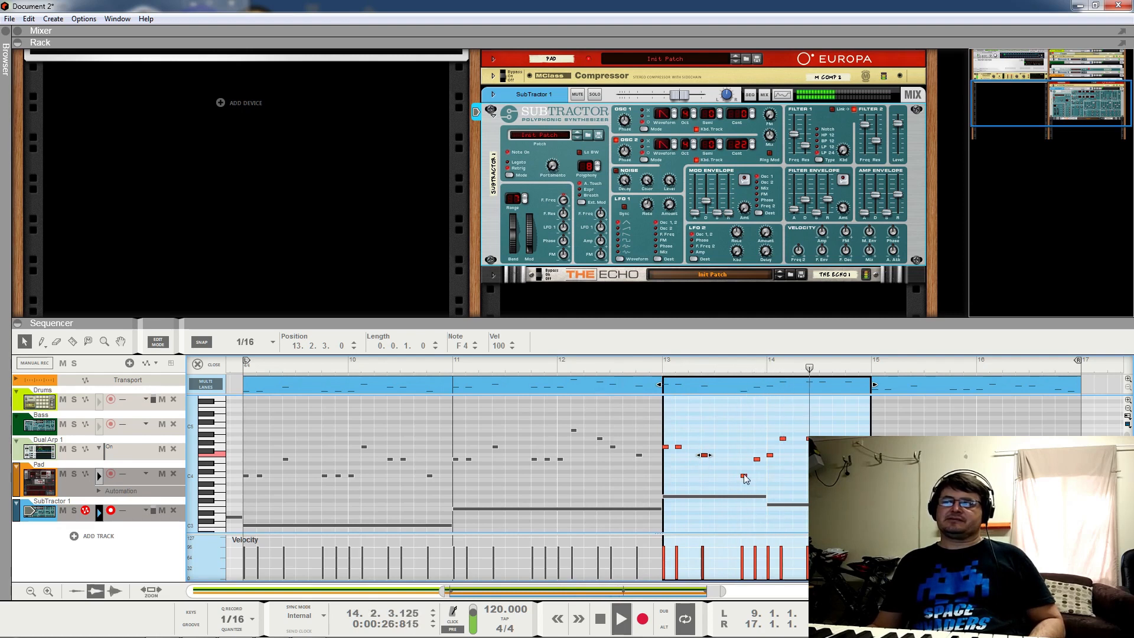
pyautogui.moveTo(745, 476); pyautogui.dragTo(744, 468)
pyautogui.click(622, 358)
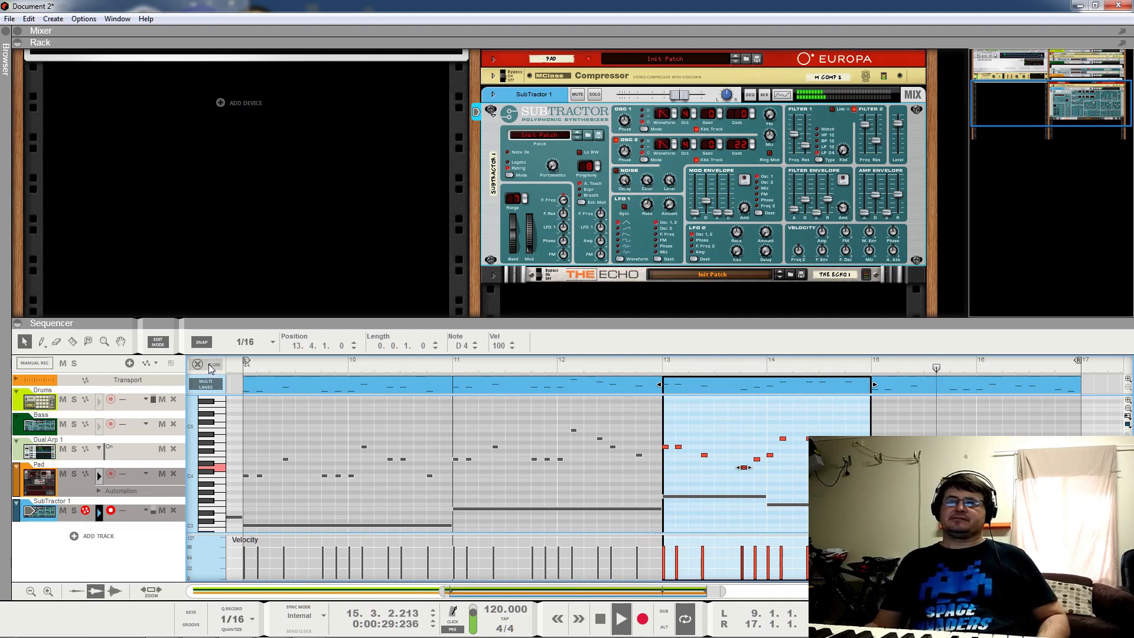
pyautogui.press('space')
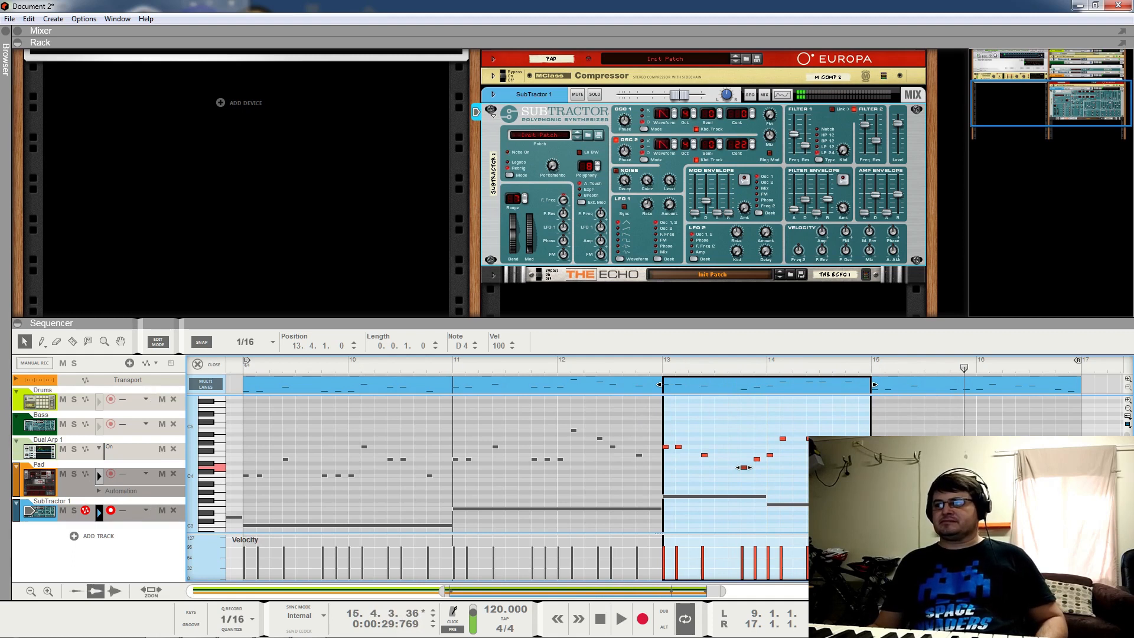
pyautogui.click(876, 467)
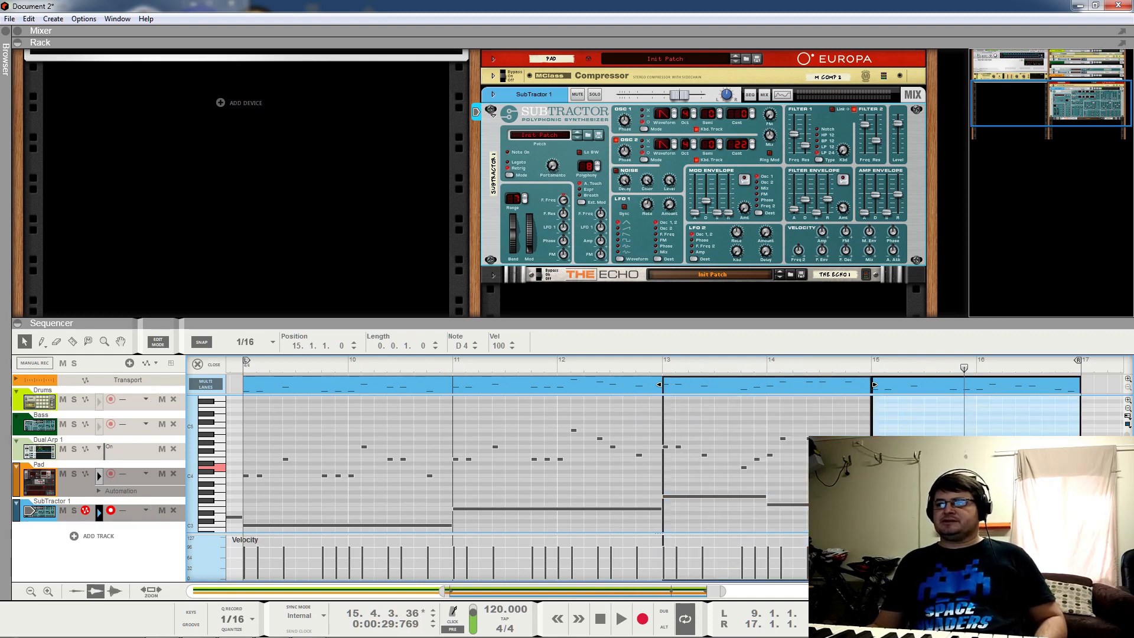
# Step: Raise the selected note from D4 to D#4 and audition from bar 13
pyautogui.moveTo(876, 468); pyautogui.dragTo(875, 463)
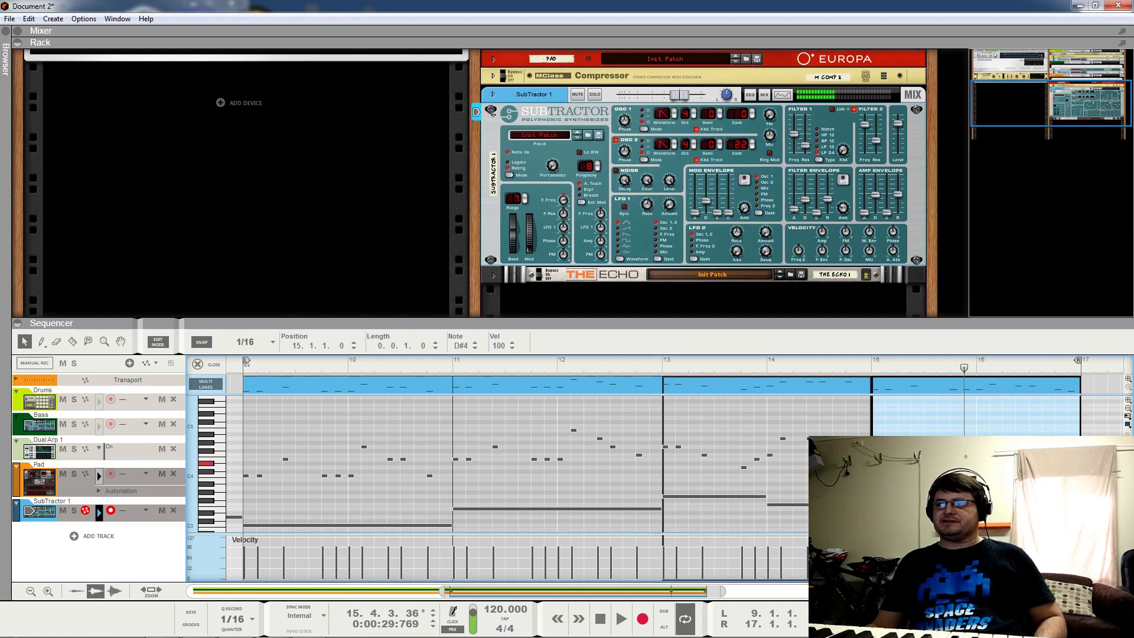
pyautogui.click(761, 363)
pyautogui.press('space')
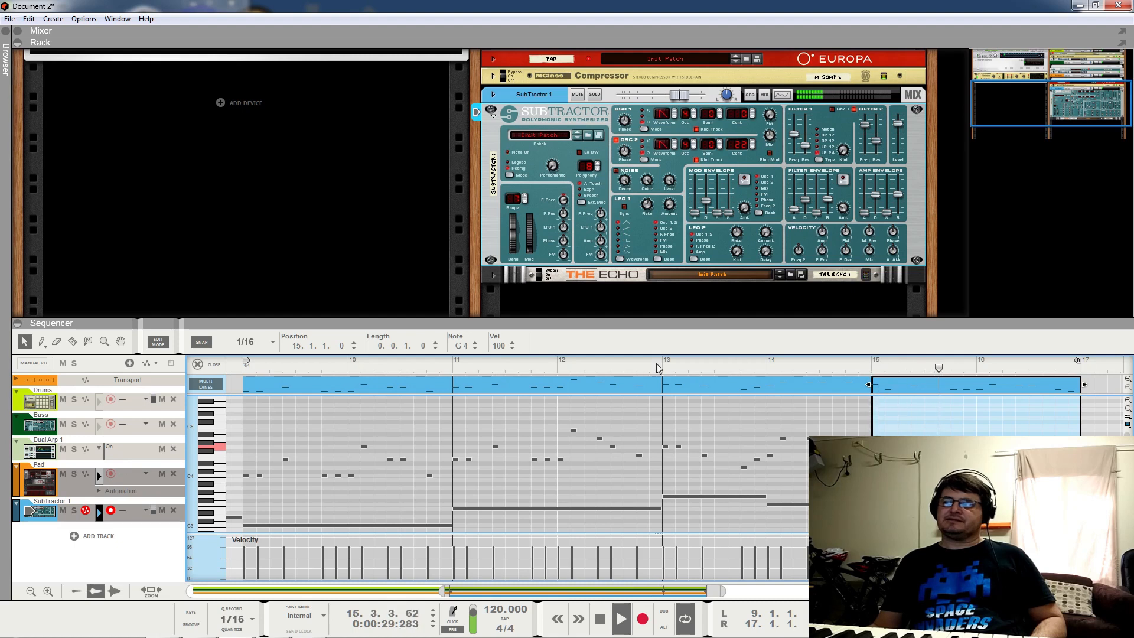
pyautogui.press('space')
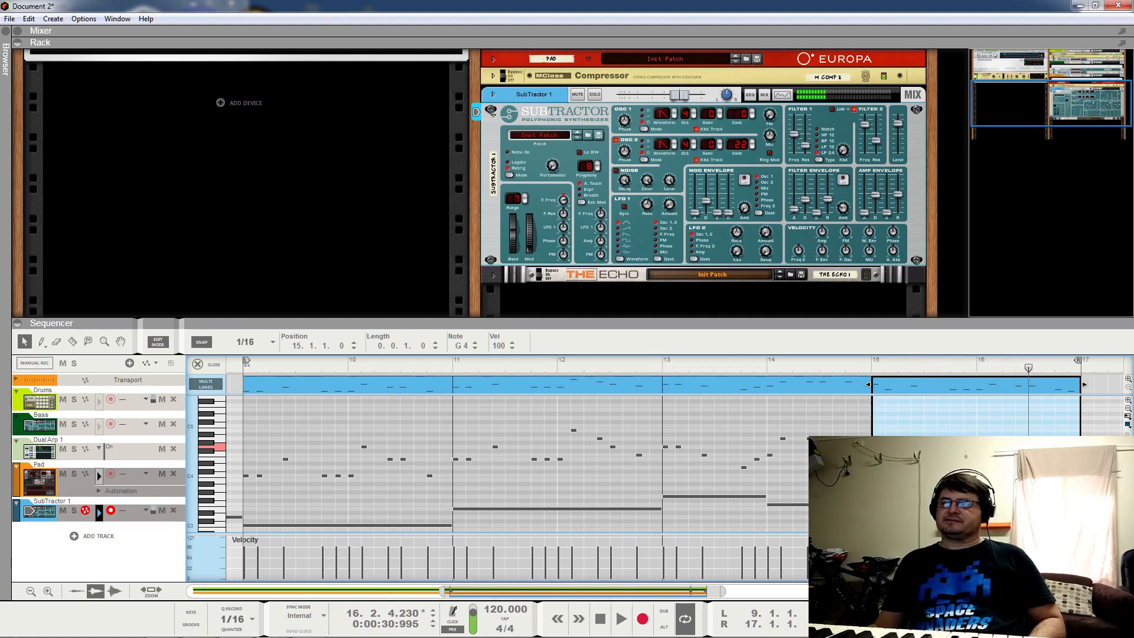
# Step: Lower the note at 15.4.3 to C4, then move it higher, auditioning from bar 14.4
pyautogui.click(967, 468)
pyautogui.press('Down')
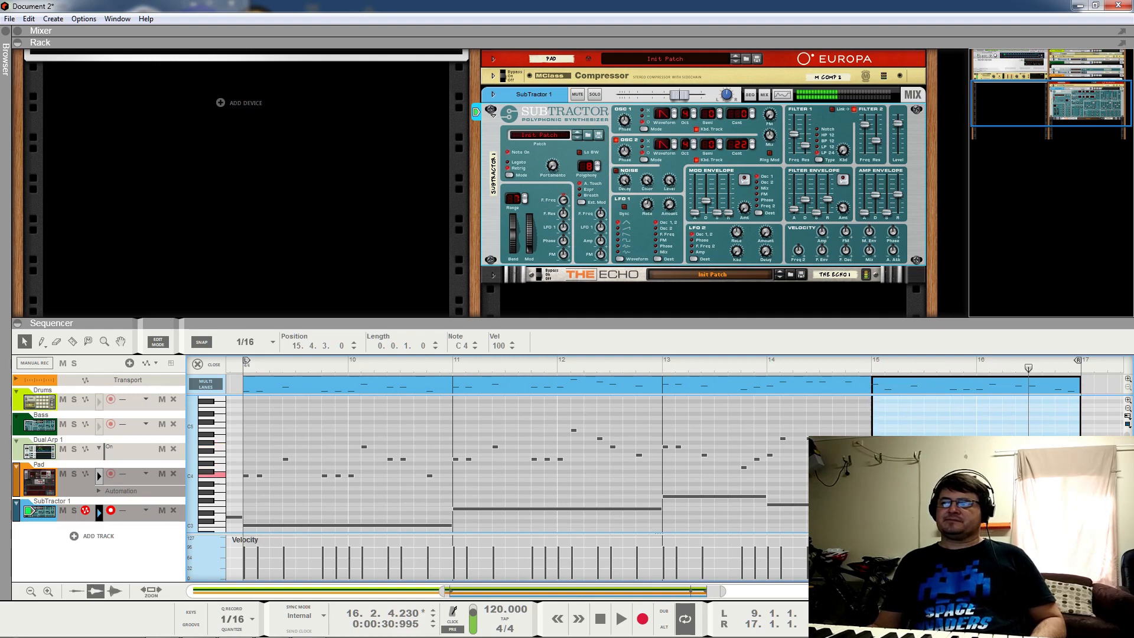
pyautogui.click(851, 359)
pyautogui.press('space')
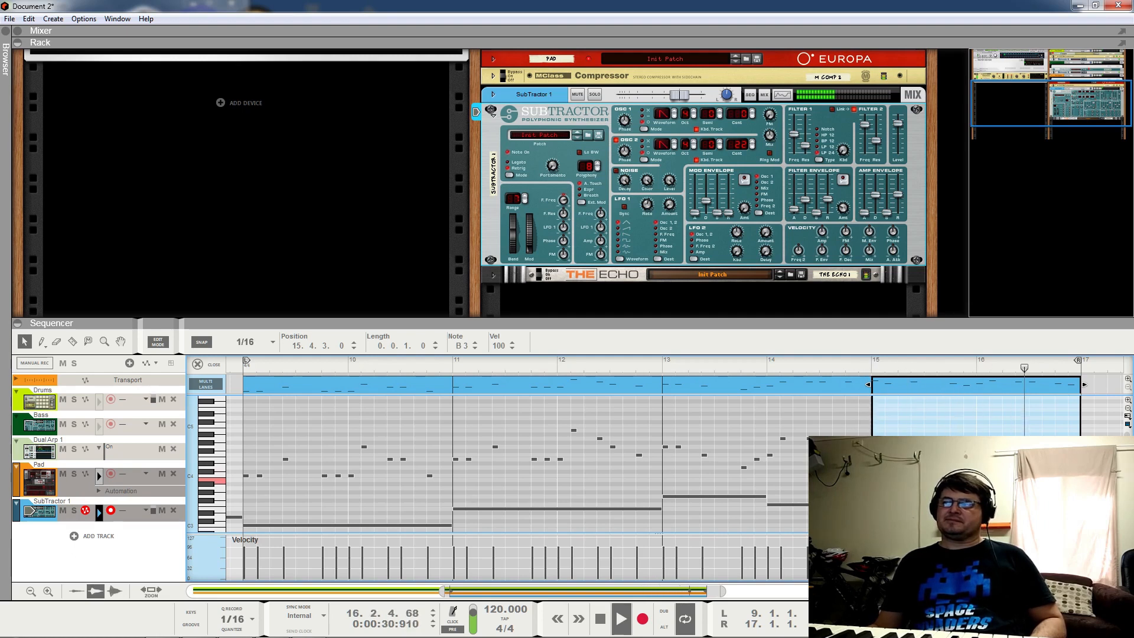
pyautogui.press('space')
pyautogui.moveTo(967, 479); pyautogui.dragTo(967, 455)
pyautogui.click(867, 361)
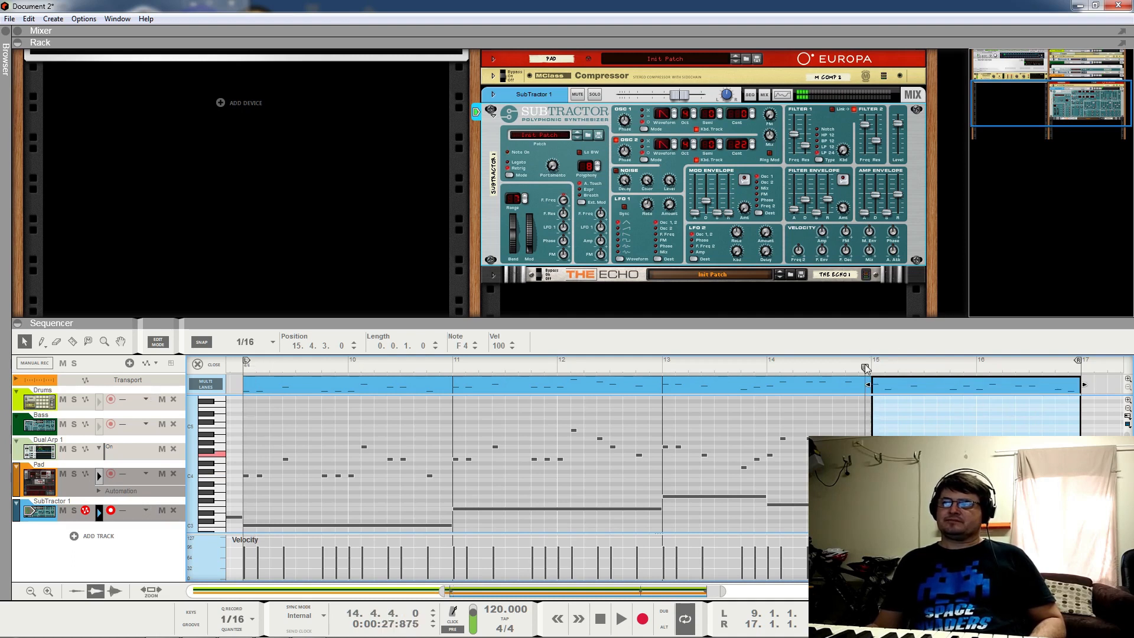
pyautogui.press('space')
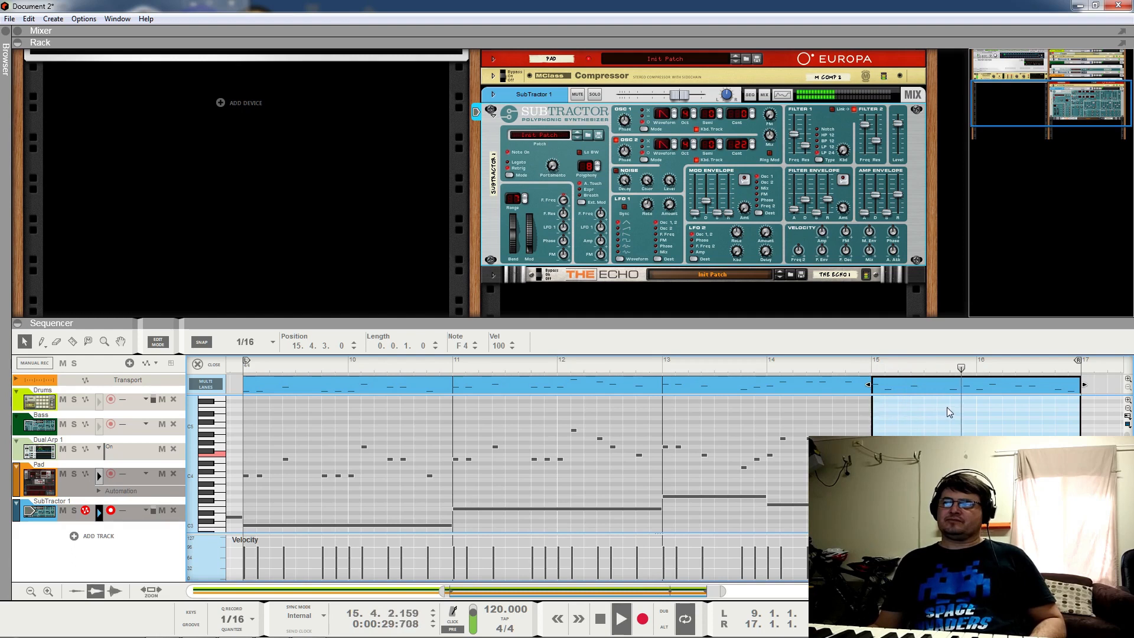
pyautogui.click(204, 371)
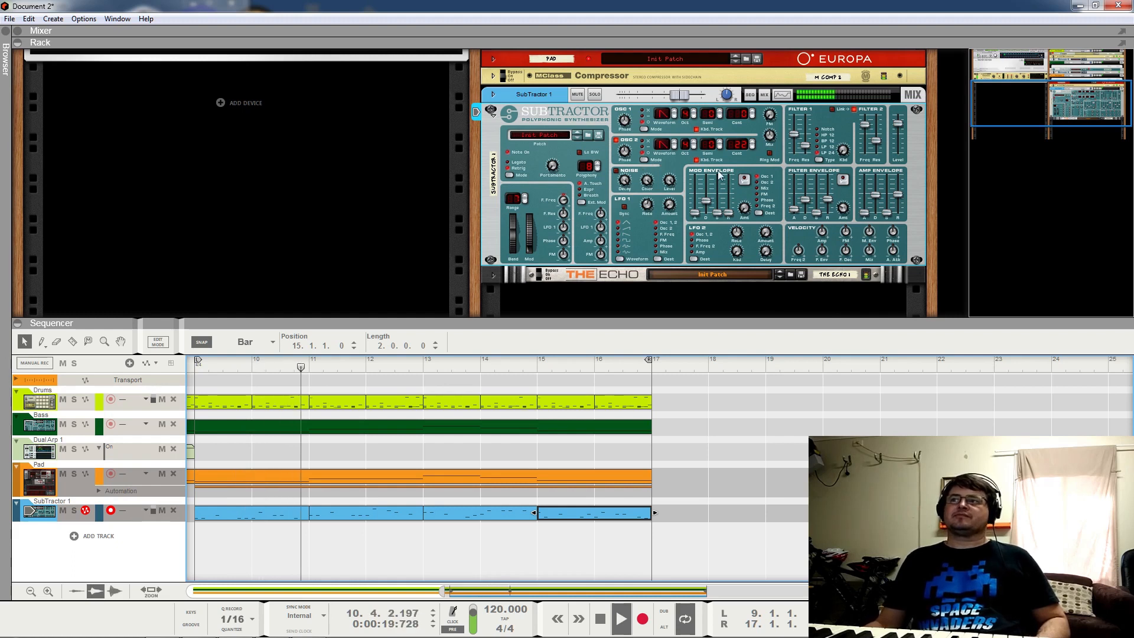
# Step: Rename the SubTractor 1 track to 'Lead'
pyautogui.click(769, 154)
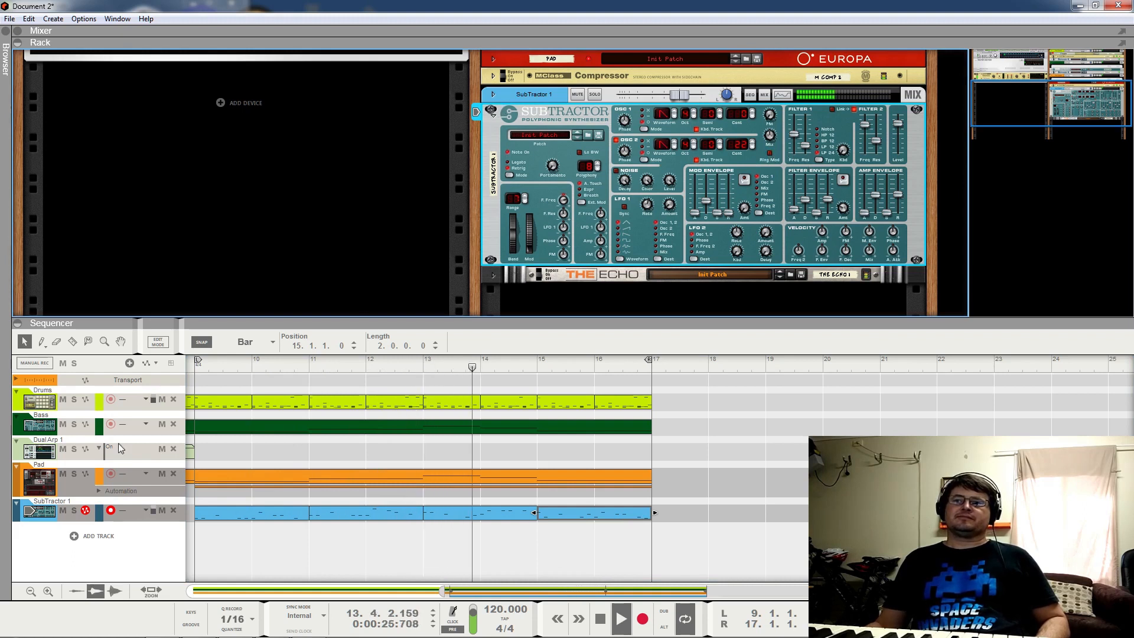
pyautogui.doubleClick(53, 501)
pyautogui.write('ead')
pyautogui.press('BackSpace')
pyautogui.press('BackSpace')
pyautogui.press('BackSpace')
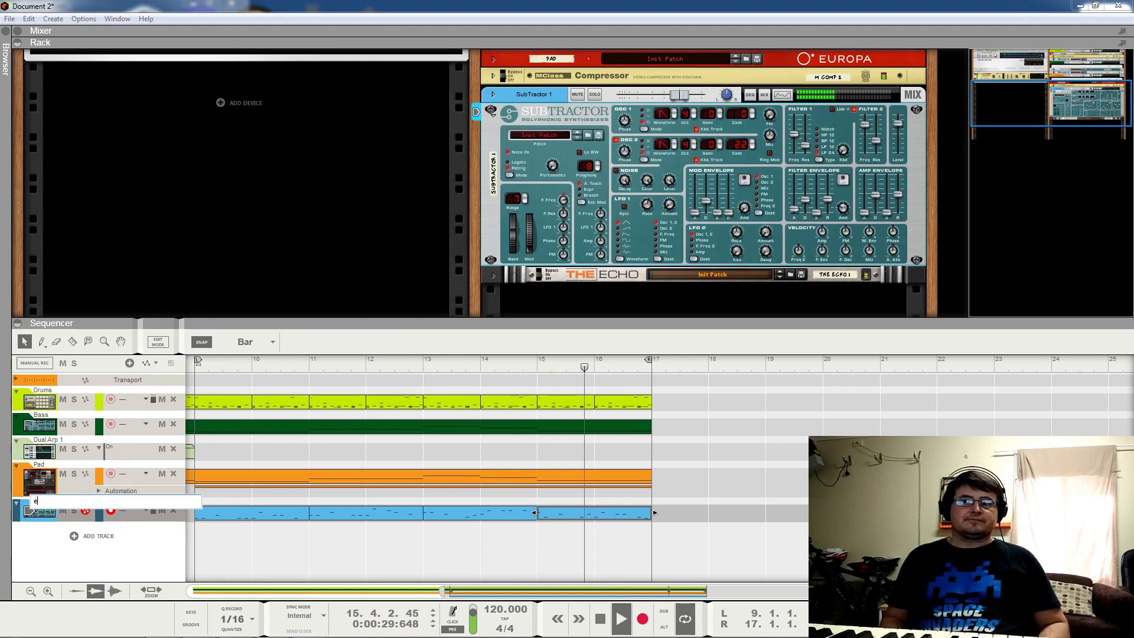
pyautogui.write('Lead')
pyautogui.press('Return')
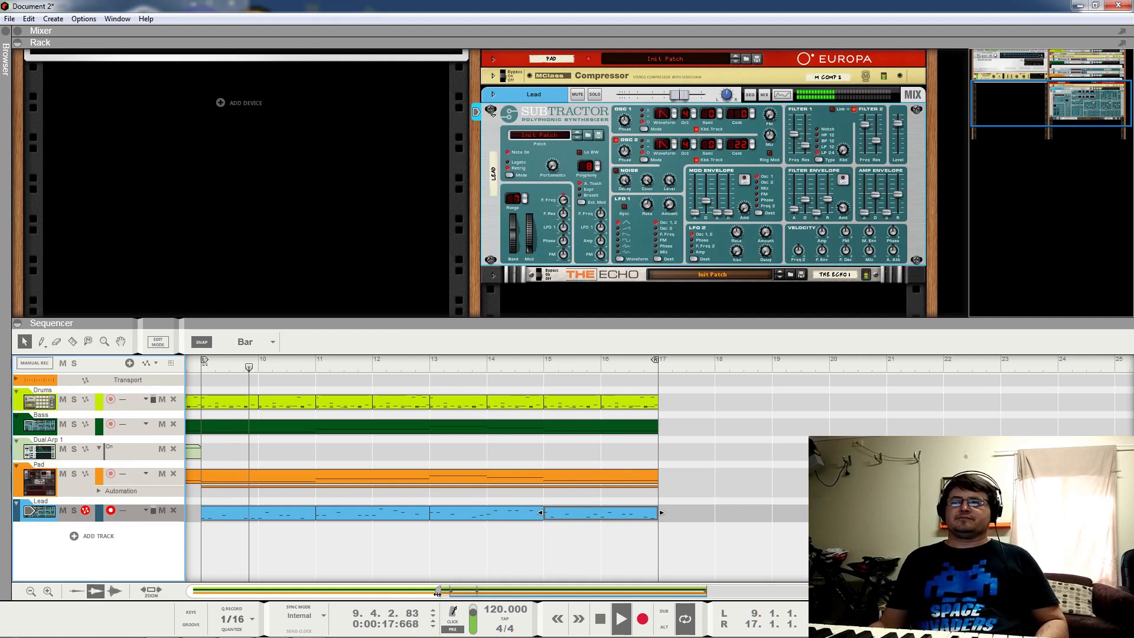
# Step: Zoom out to show the whole arrangement from bar 1 and stop playback
pyautogui.moveTo(438, 592); pyautogui.dragTo(189, 591)
pyautogui.press('space')
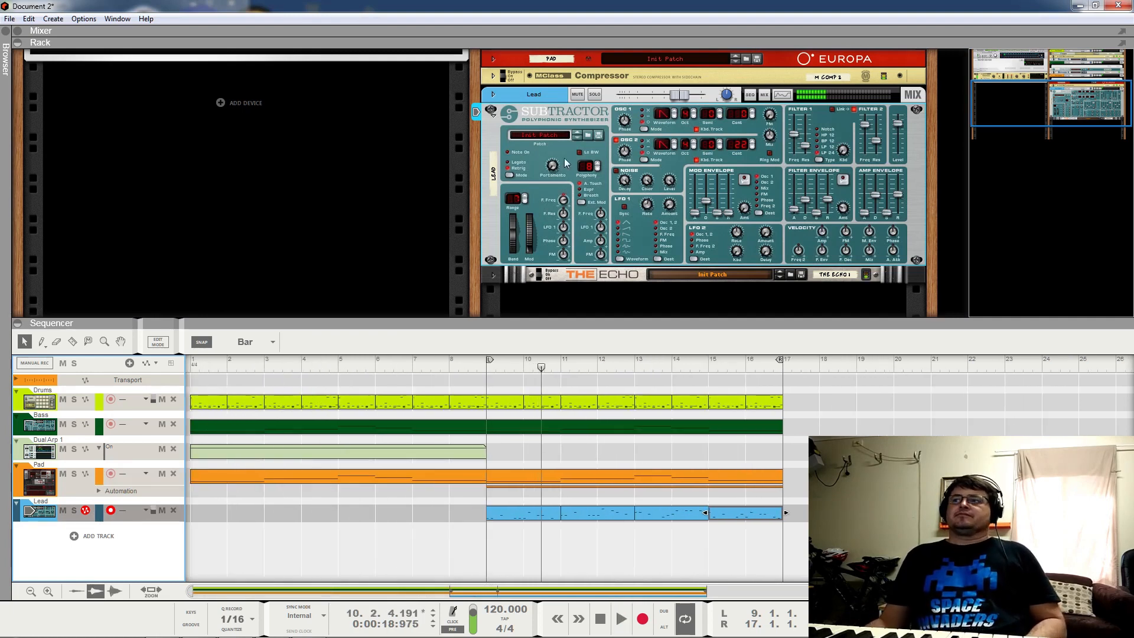
pyautogui.click(491, 111)
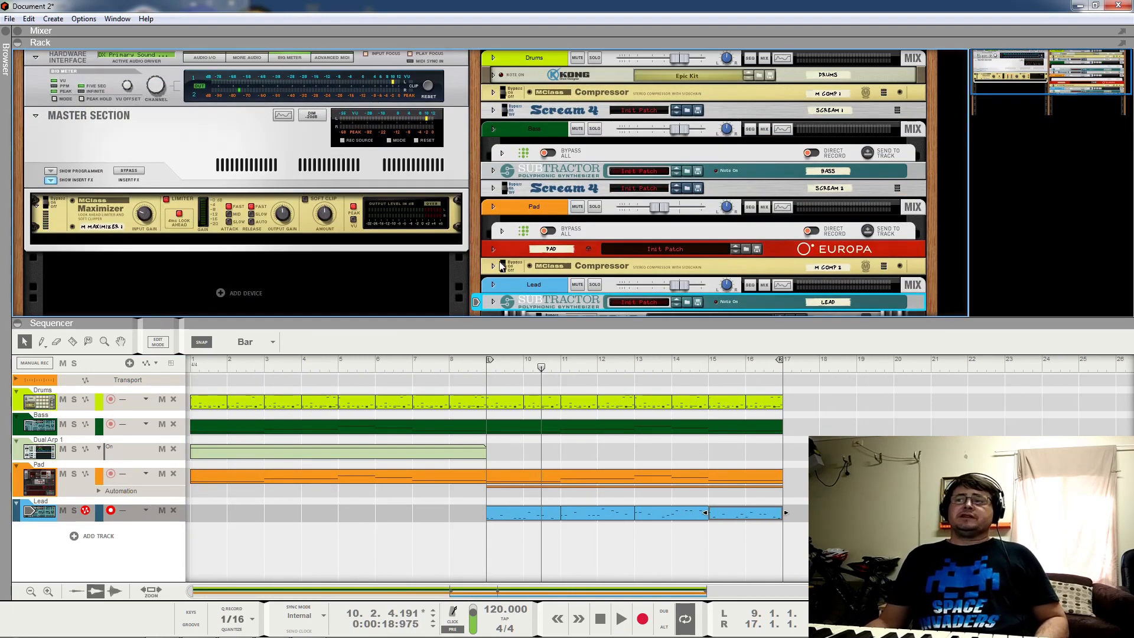
# Step: Unfold Europa and, playing from bar 9, ease its Env 4 → Amp Gain mod amount from -100 to about -50
pyautogui.click(493, 249)
pyautogui.scroll(-3, 934, 268)
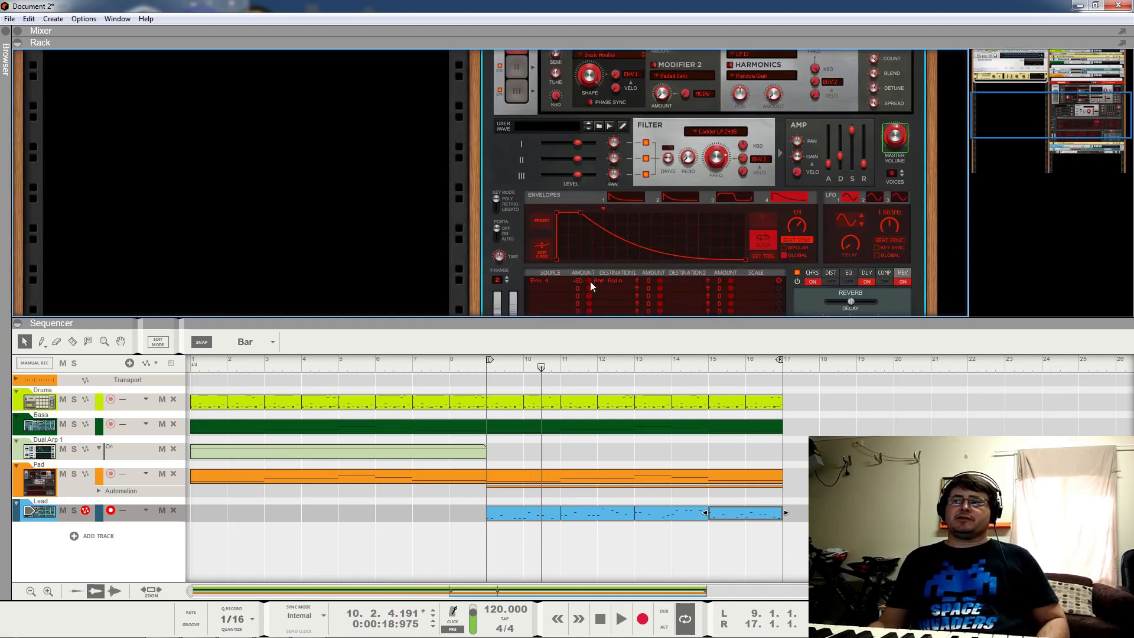
pyautogui.click(484, 368)
pyautogui.press('space')
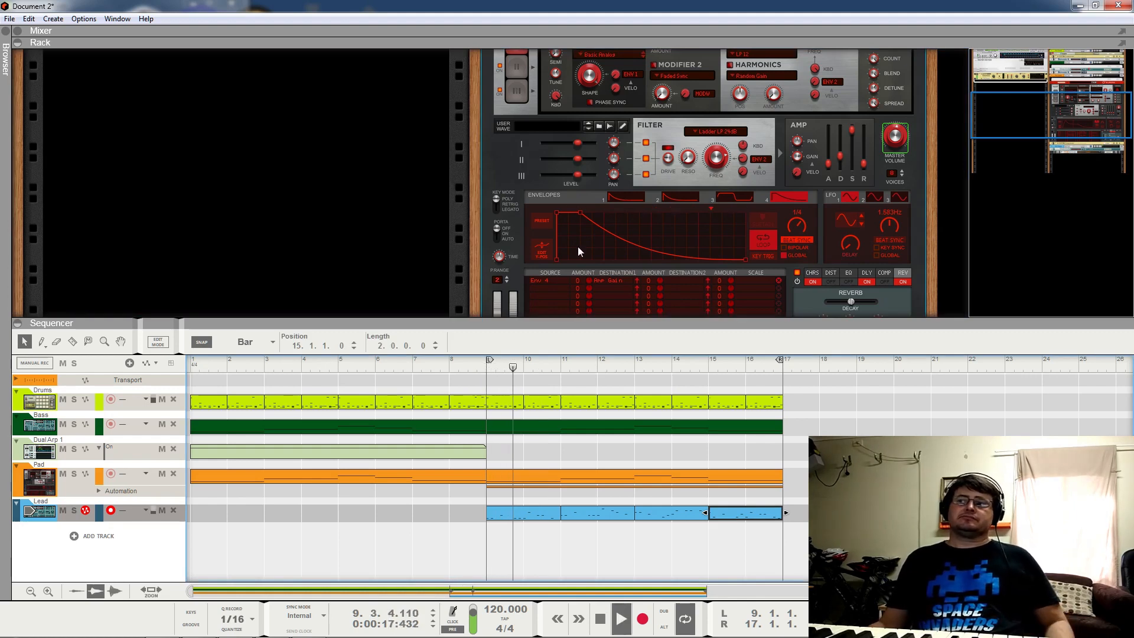
pyautogui.moveTo(587, 278); pyautogui.dragTo(583, 383)
pyautogui.press('space')
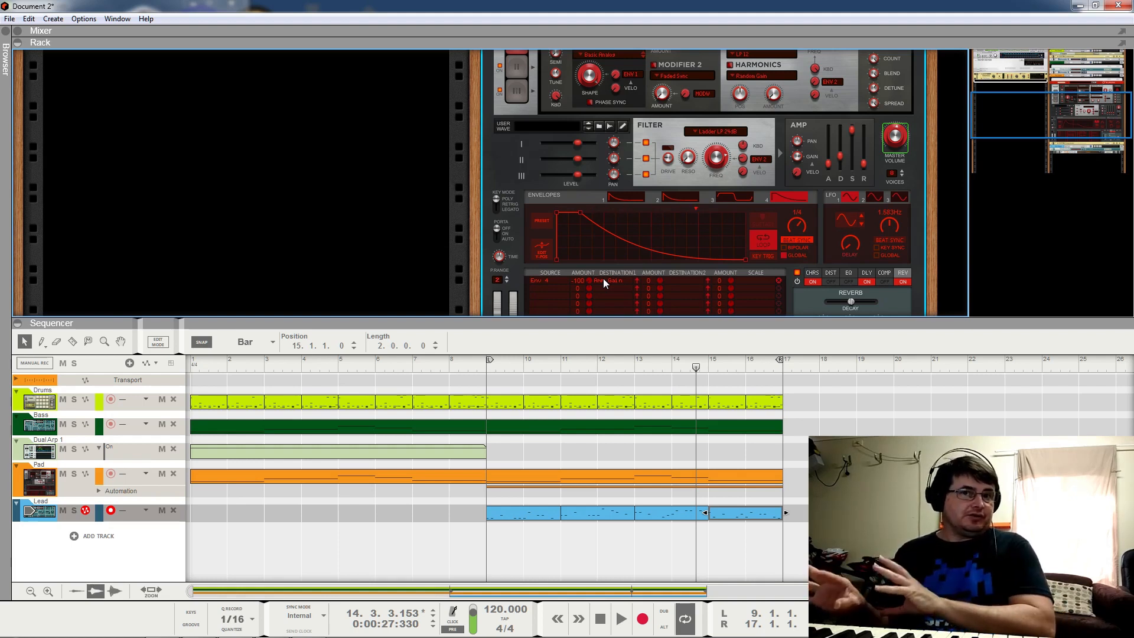
pyautogui.moveTo(590, 280); pyautogui.dragTo(592, 279)
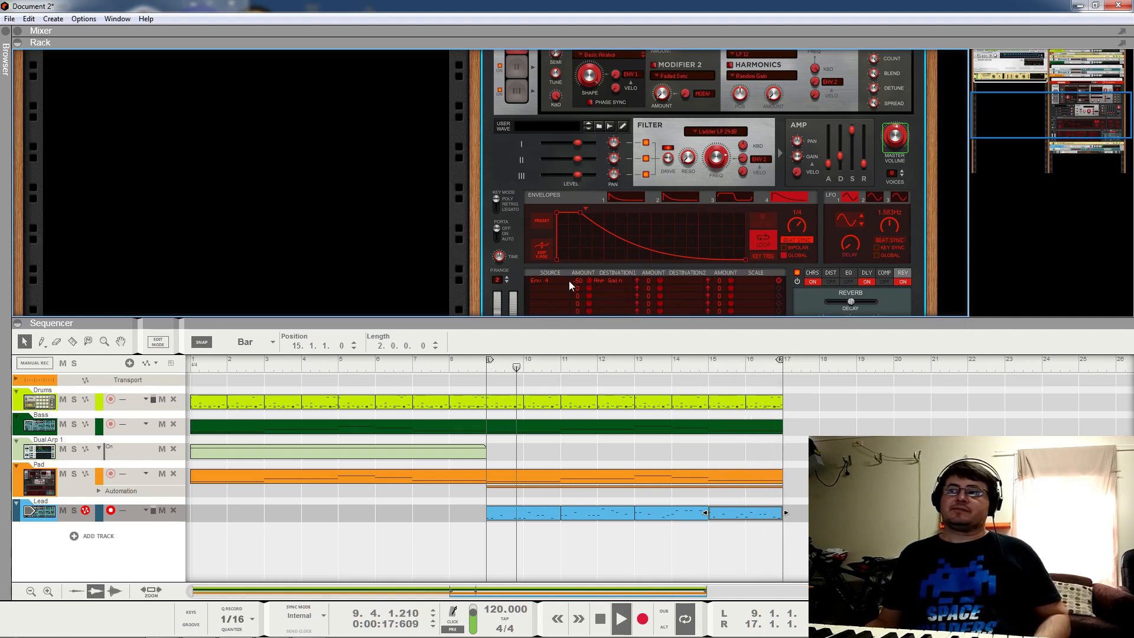
# Step: Restart loop playback from bar 1
pyautogui.press('space')
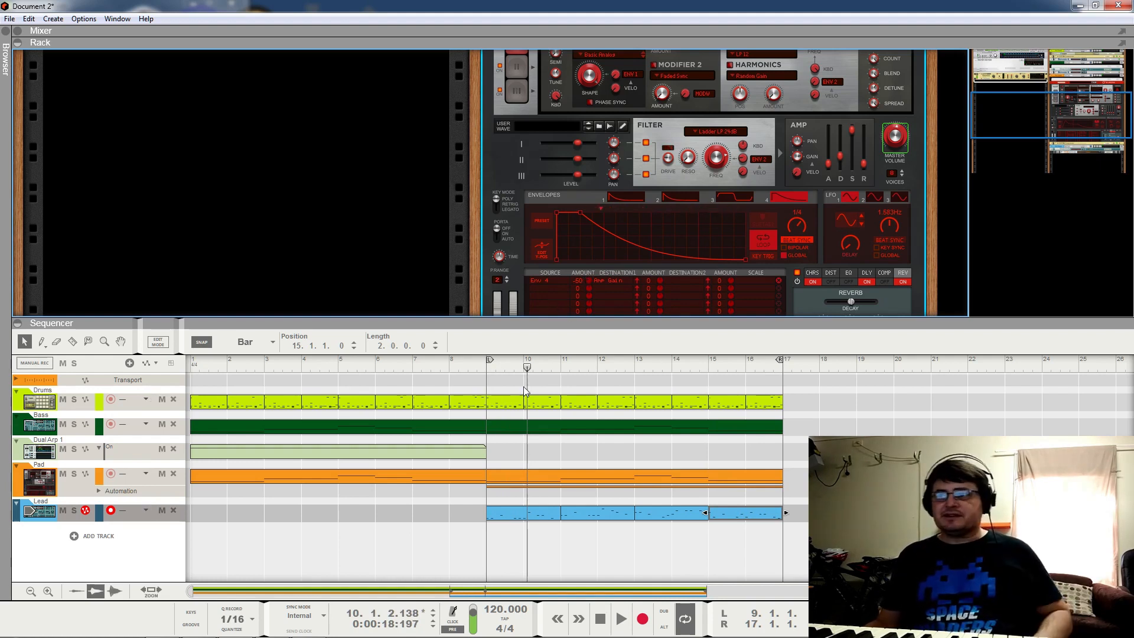
pyautogui.press('space')
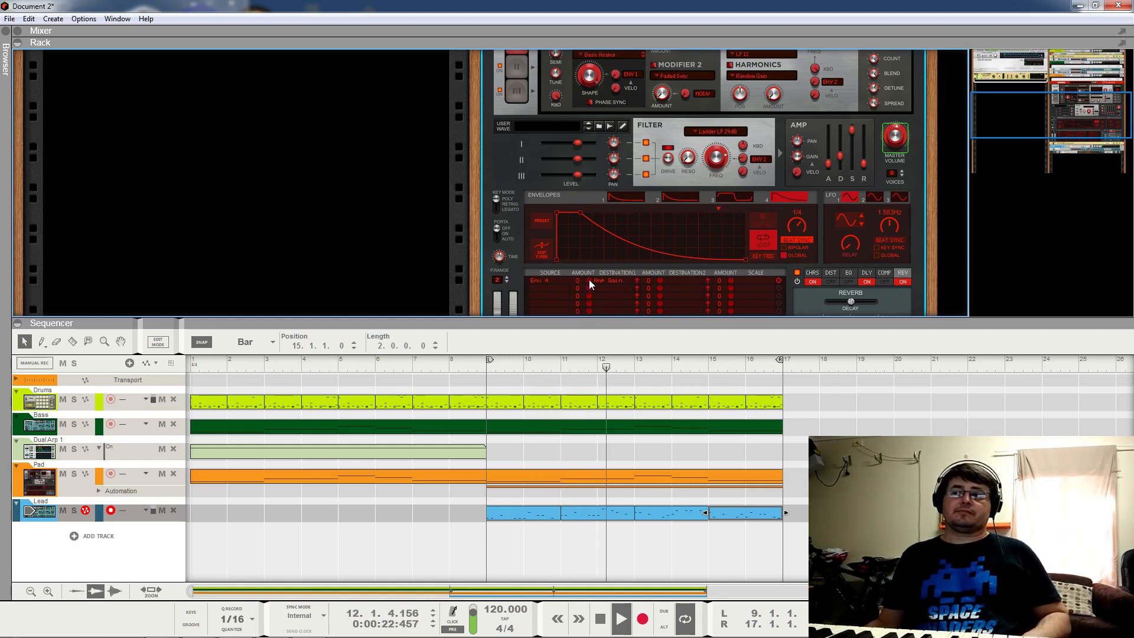
pyautogui.moveTo(466, 370); pyautogui.dragTo(190, 367)
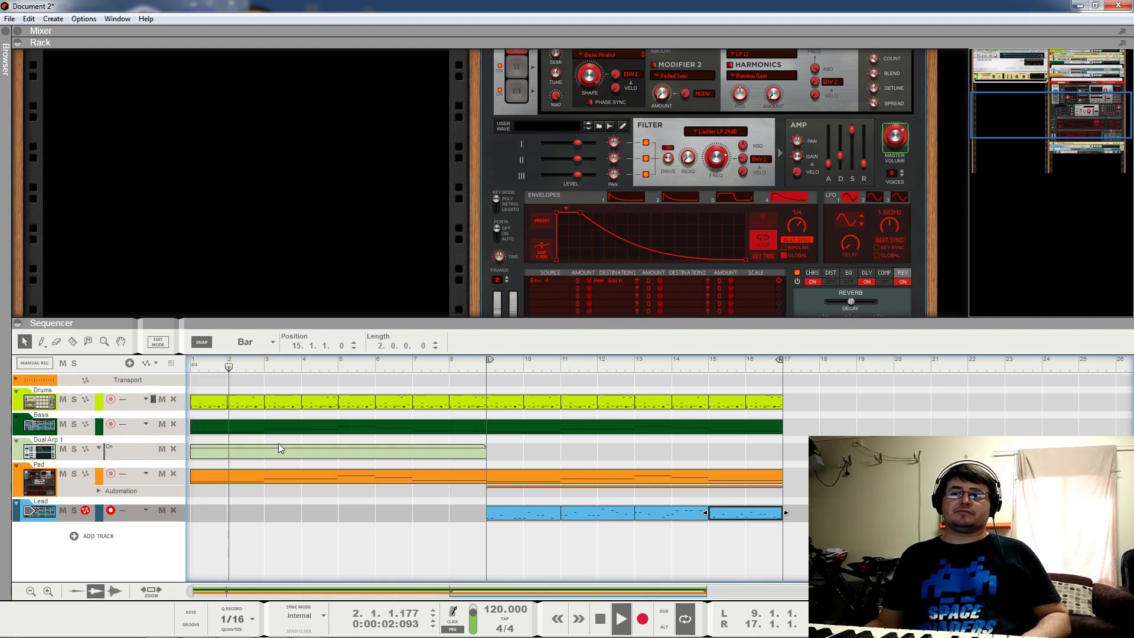
pyautogui.press('space')
pyautogui.click(209, 362)
pyautogui.press('space')
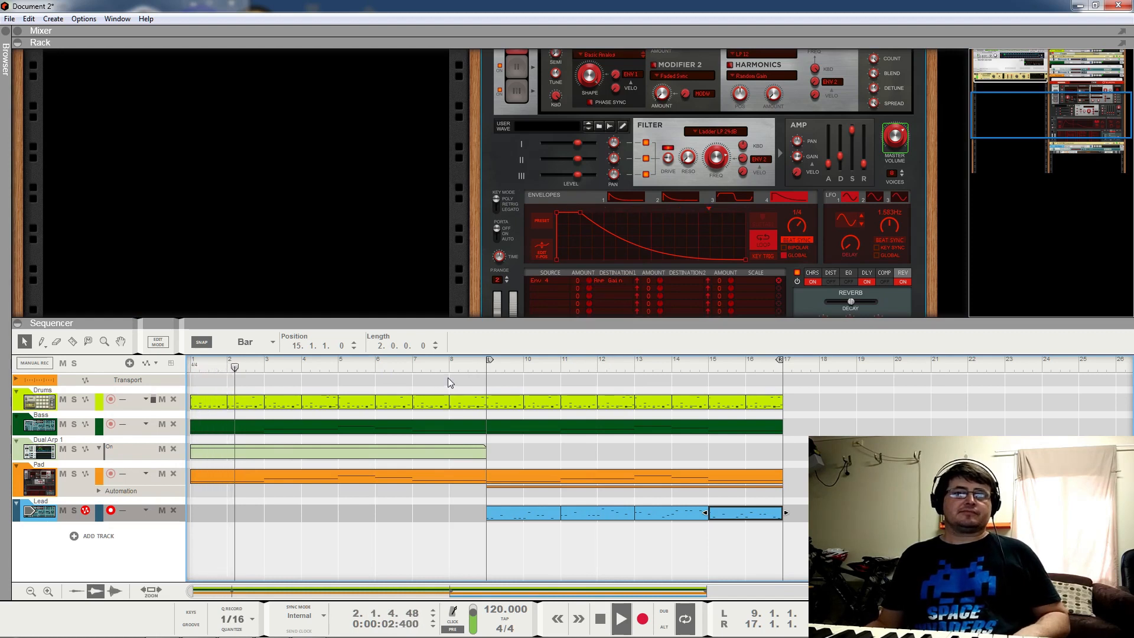
# Step: Try the Mod1 Dest1 amount at -48, reset it to 0, then settle it around -30
pyautogui.click(590, 284)
pyautogui.moveTo(589, 284); pyautogui.dragTo(597, 329)
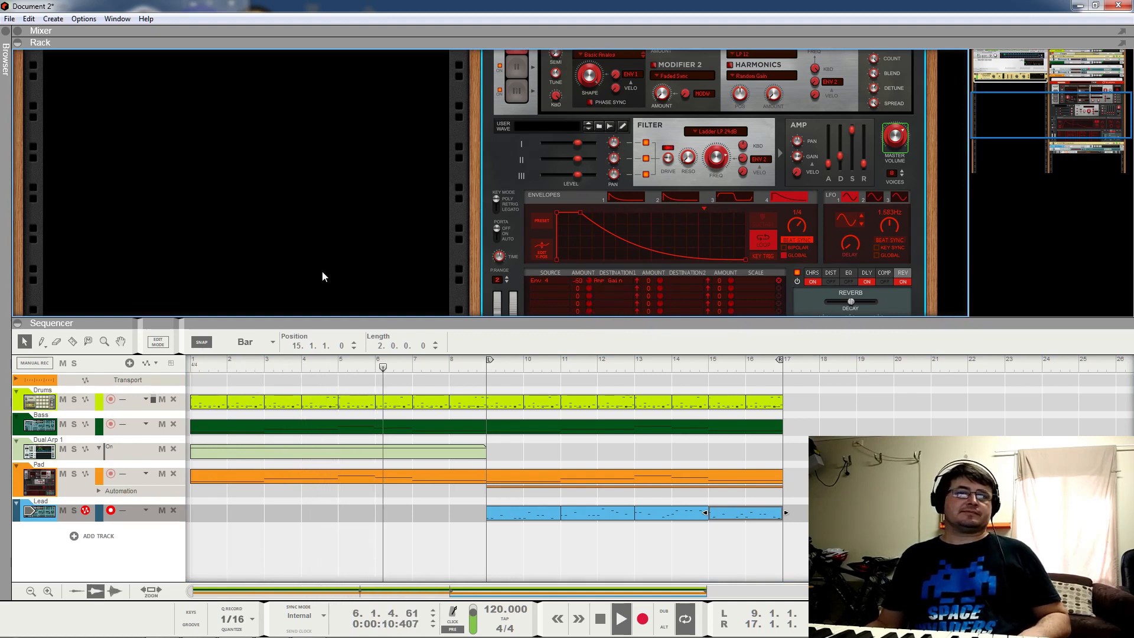
pyautogui.keyDown('ctrl'); pyautogui.click(589, 282); pyautogui.keyUp('ctrl')
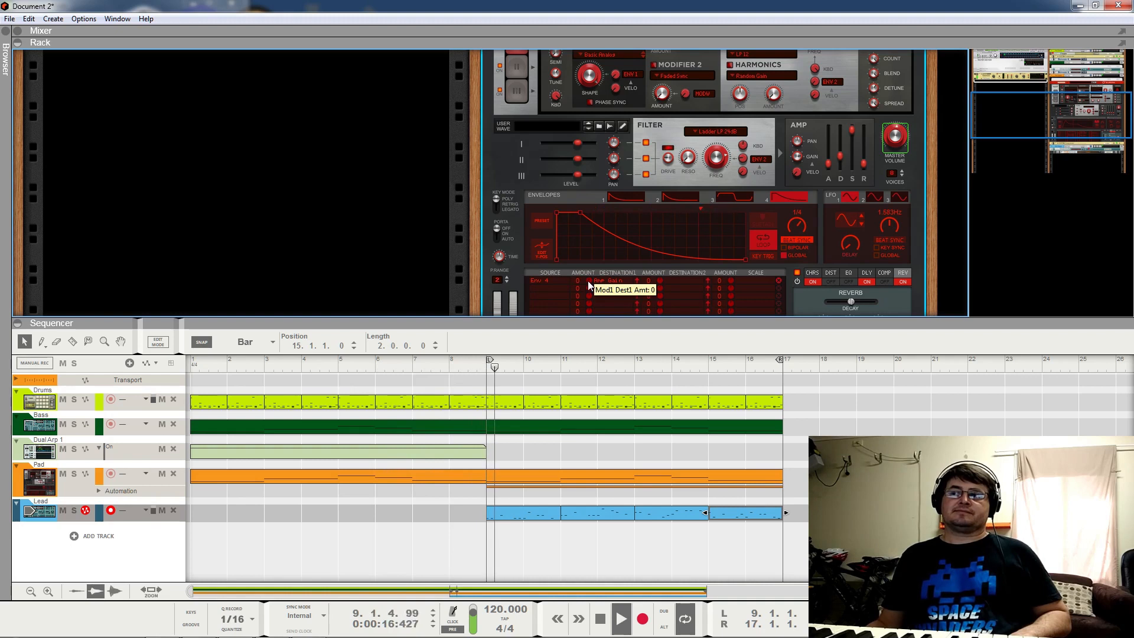
pyautogui.moveTo(588, 282); pyautogui.dragTo(601, 323)
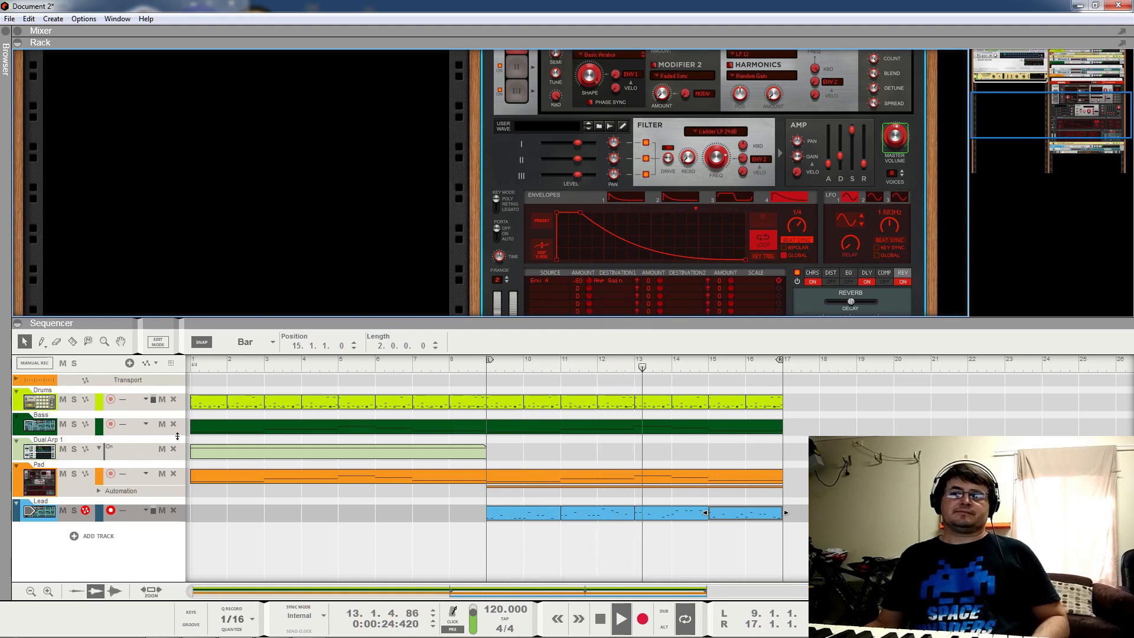
pyautogui.press('space')
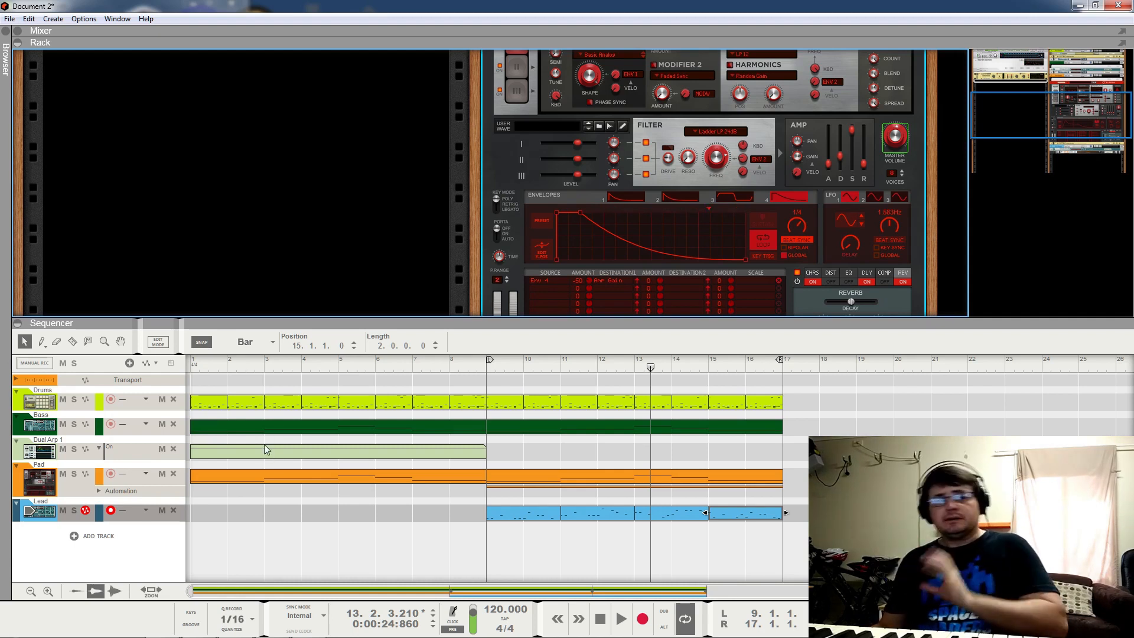
pyautogui.scroll(3, 580, 189)
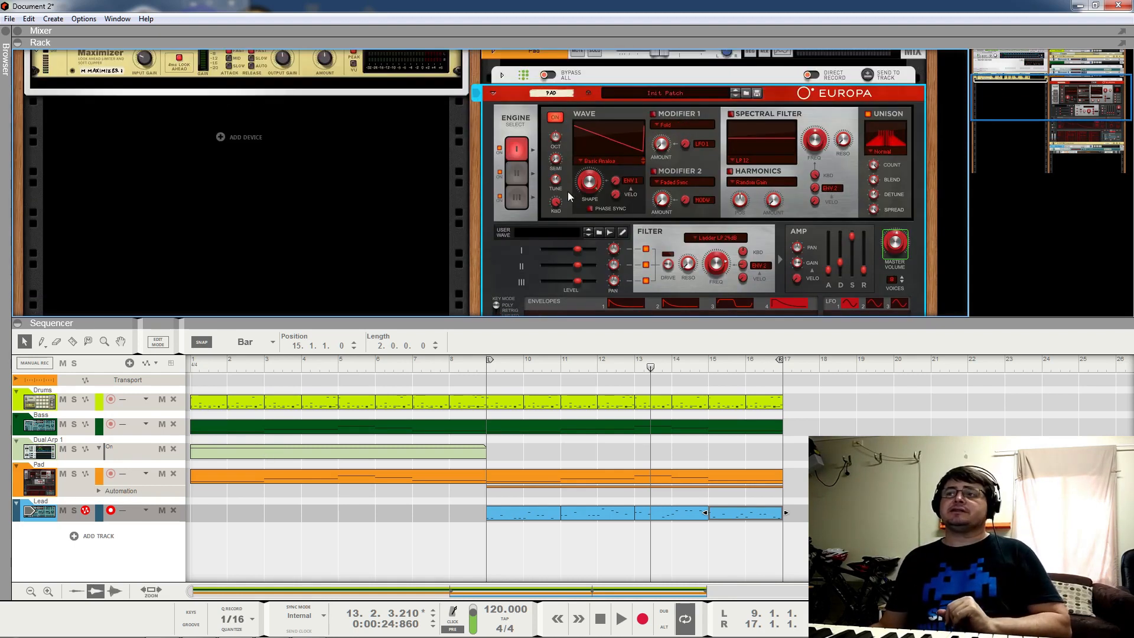
# Step: Fold the Europa panel, move the loop start to bar 1, and zoom the overview in
pyautogui.click(493, 93)
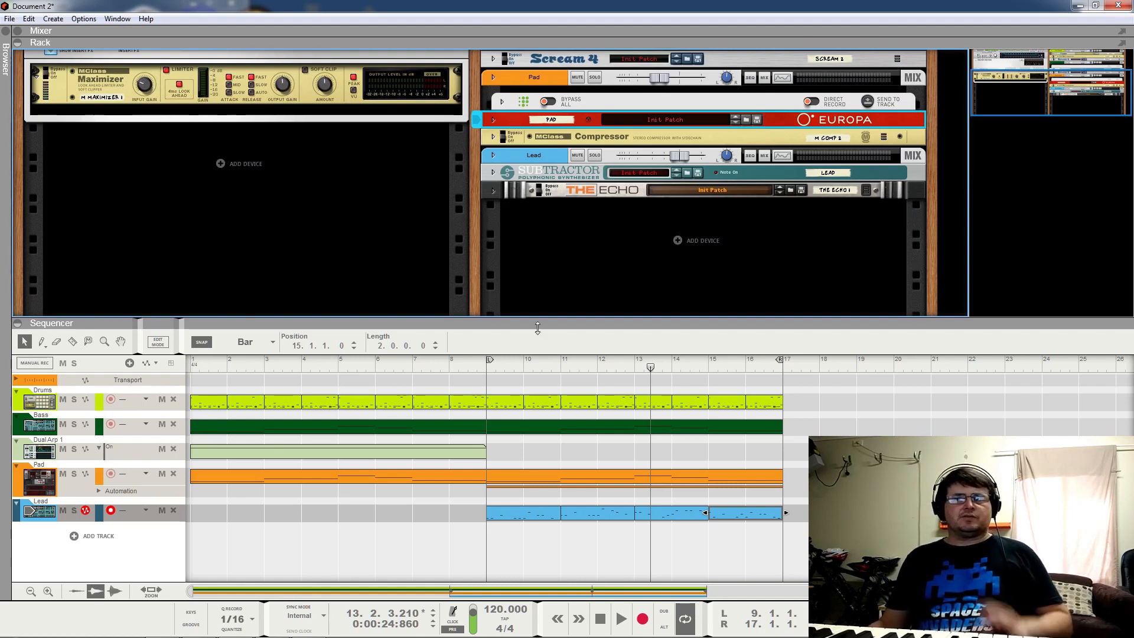
pyautogui.moveTo(490, 367); pyautogui.dragTo(148, 360)
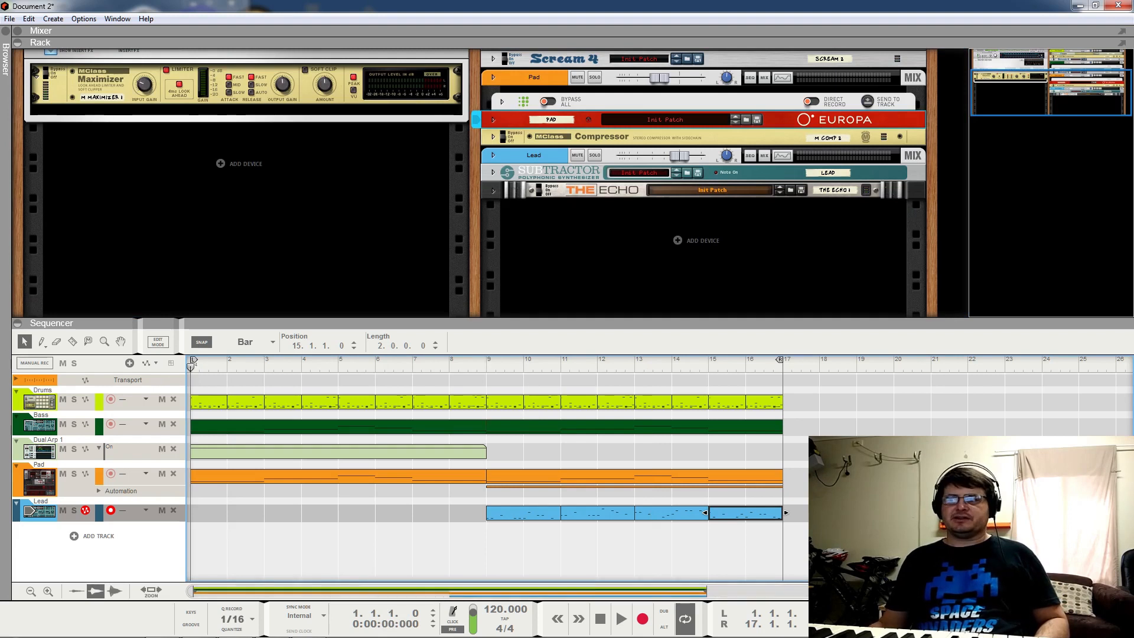
pyautogui.moveTo(1010, 592); pyautogui.dragTo(707, 614)
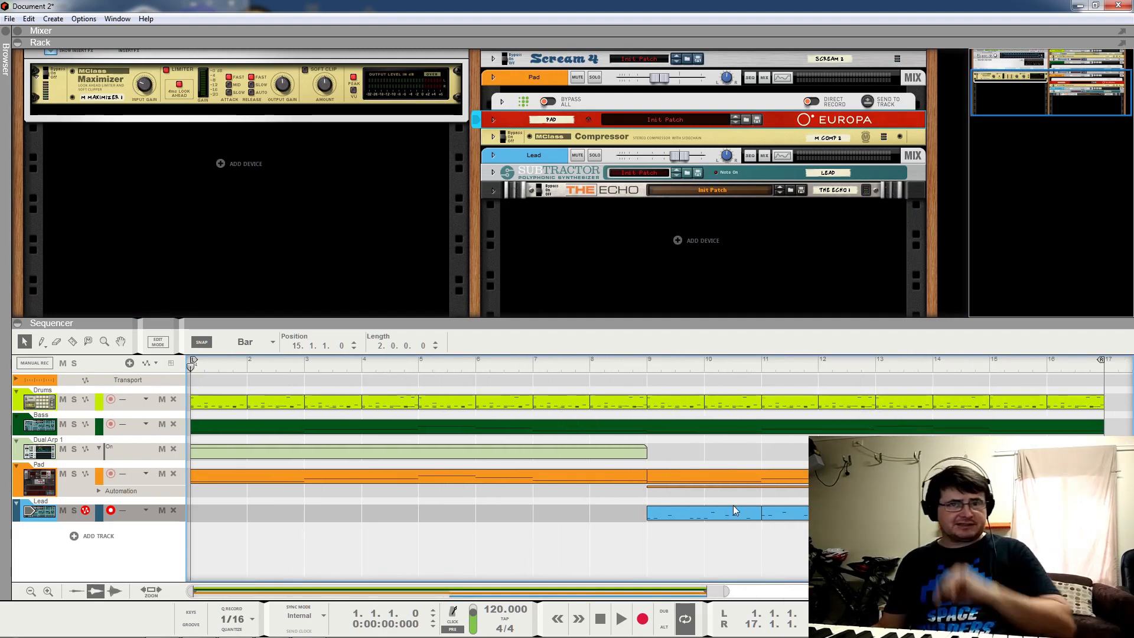
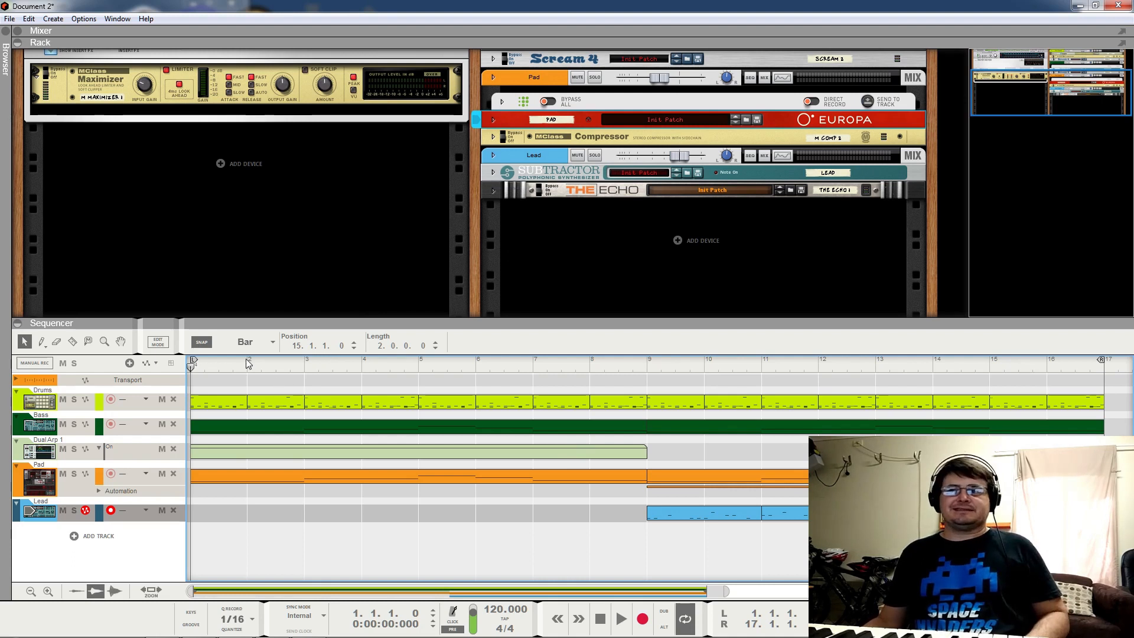
# Step: Play the loop from the top and stop it just past bar 2
pyautogui.press('space')
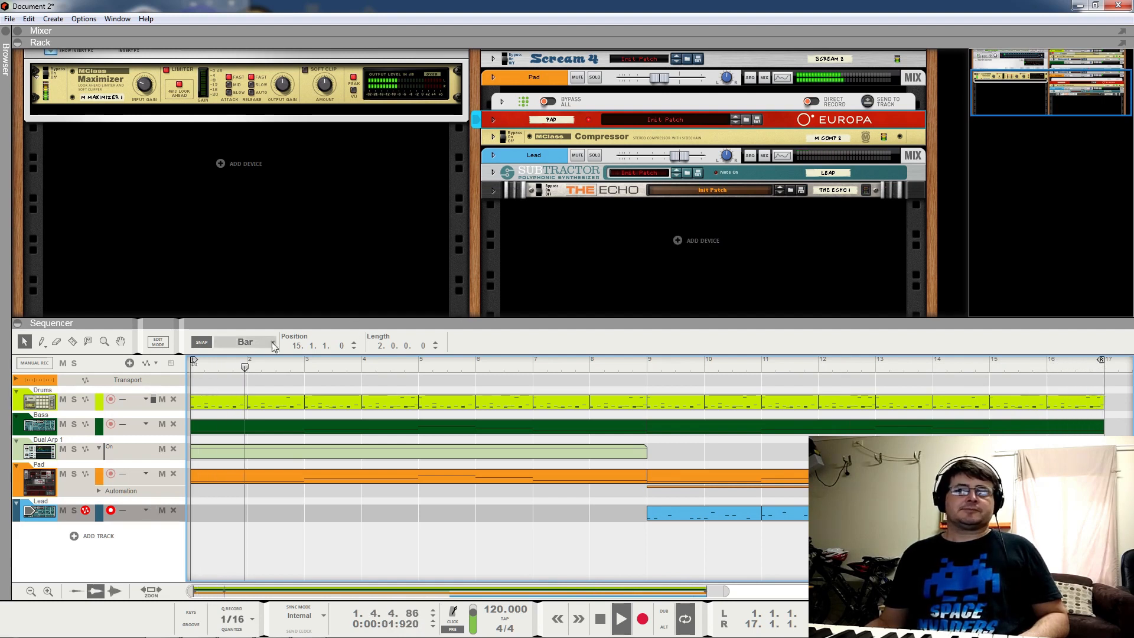
pyautogui.press('space')
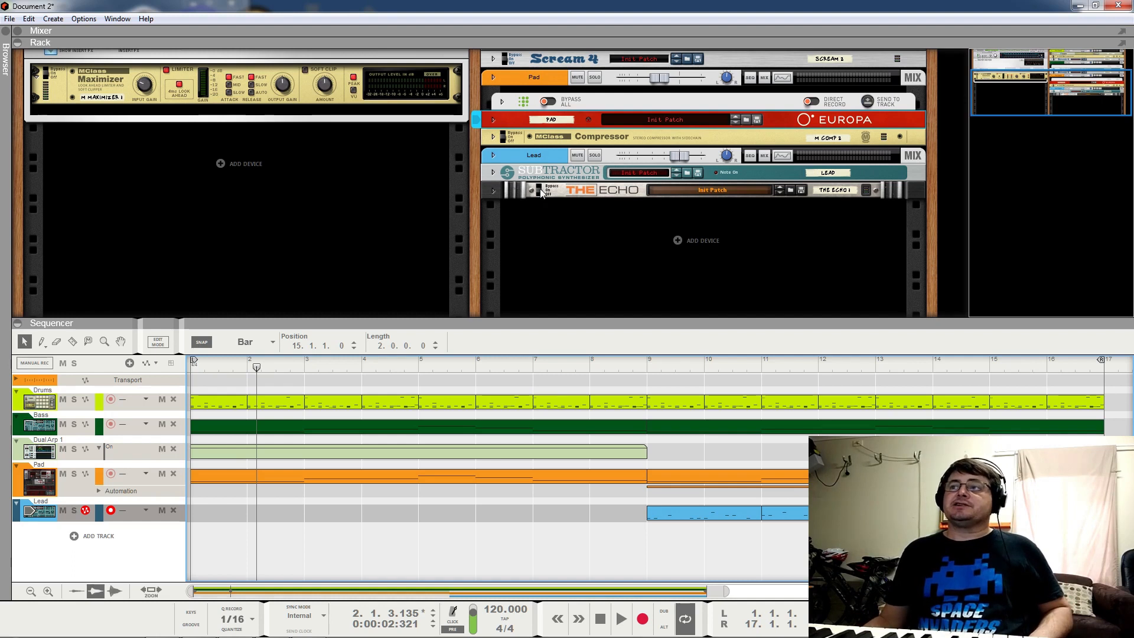
# Step: Select the Pad compressor, both Scream 4 distortions and the drums compressor in the rack
pyautogui.click(508, 138)
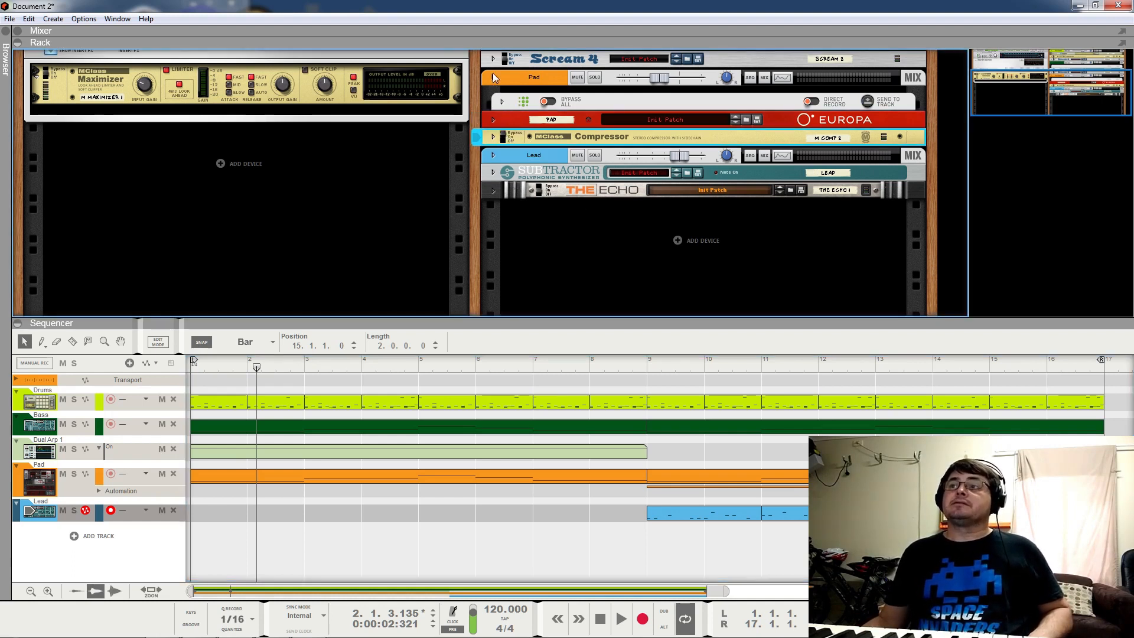
pyautogui.scroll(3, 494, 62)
pyautogui.click(508, 131)
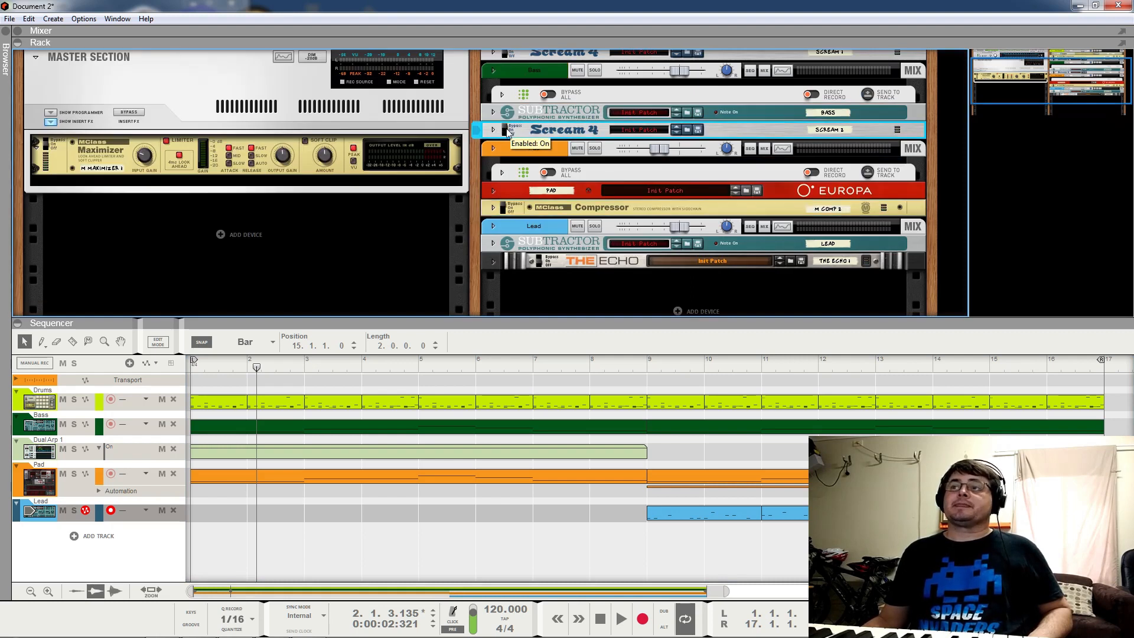
pyautogui.scroll(2, 504, 98)
pyautogui.click(508, 89)
pyautogui.click(504, 72)
# Step: Replay from the song start with all Pad insert effects bypassed, then unfold Europa's full panel
pyautogui.click(191, 365)
pyautogui.press('space')
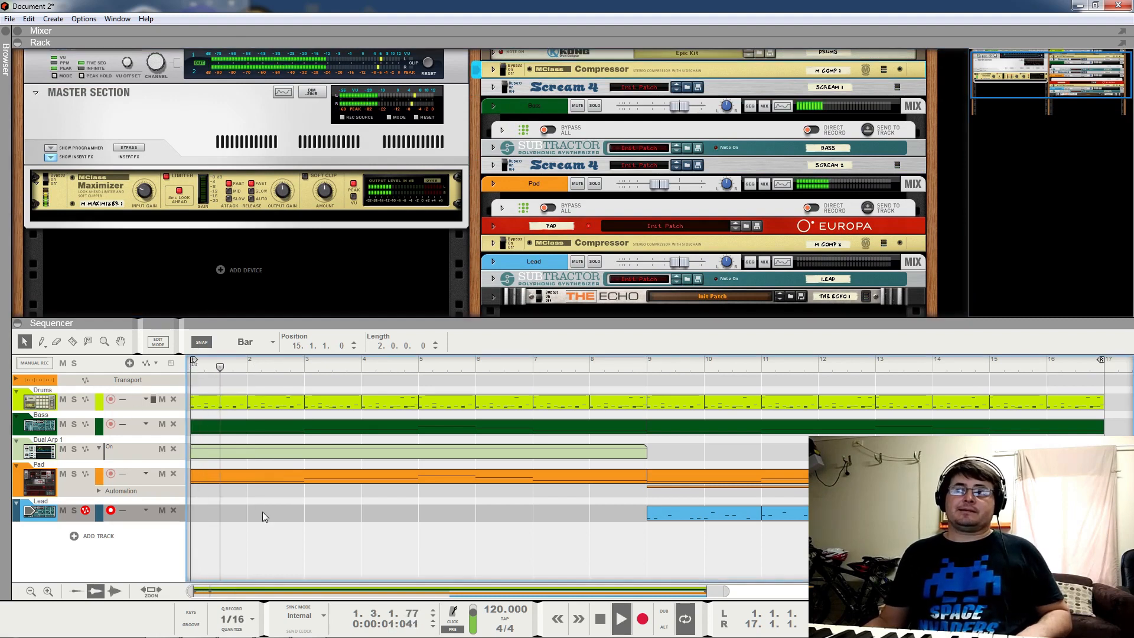
pyautogui.click(548, 208)
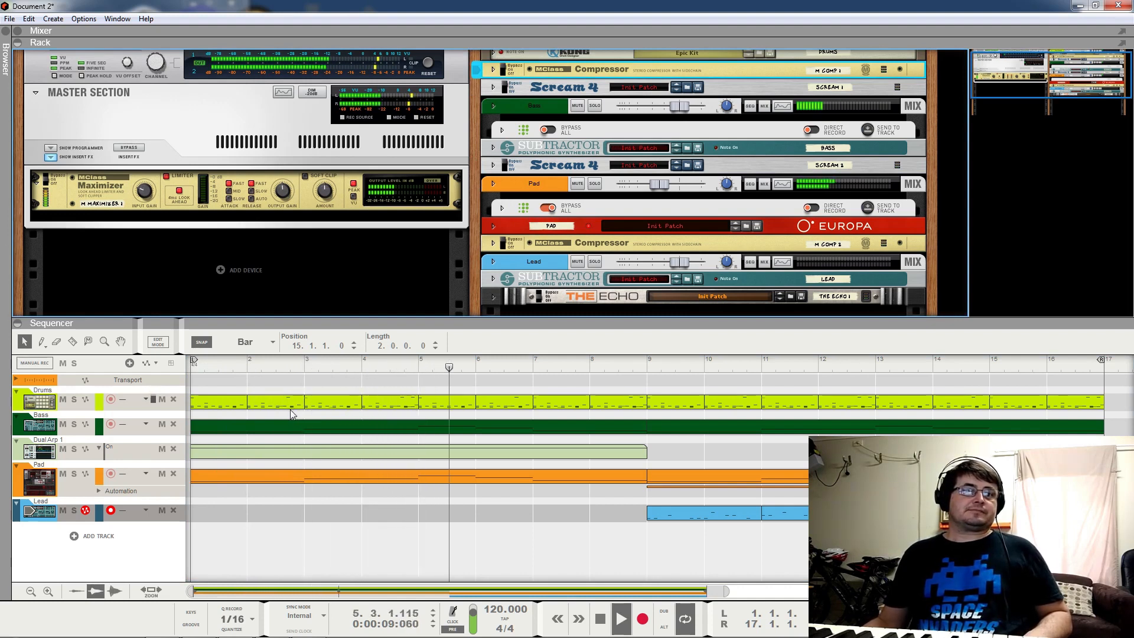
pyautogui.click(493, 225)
pyautogui.scroll(-2, 619, 272)
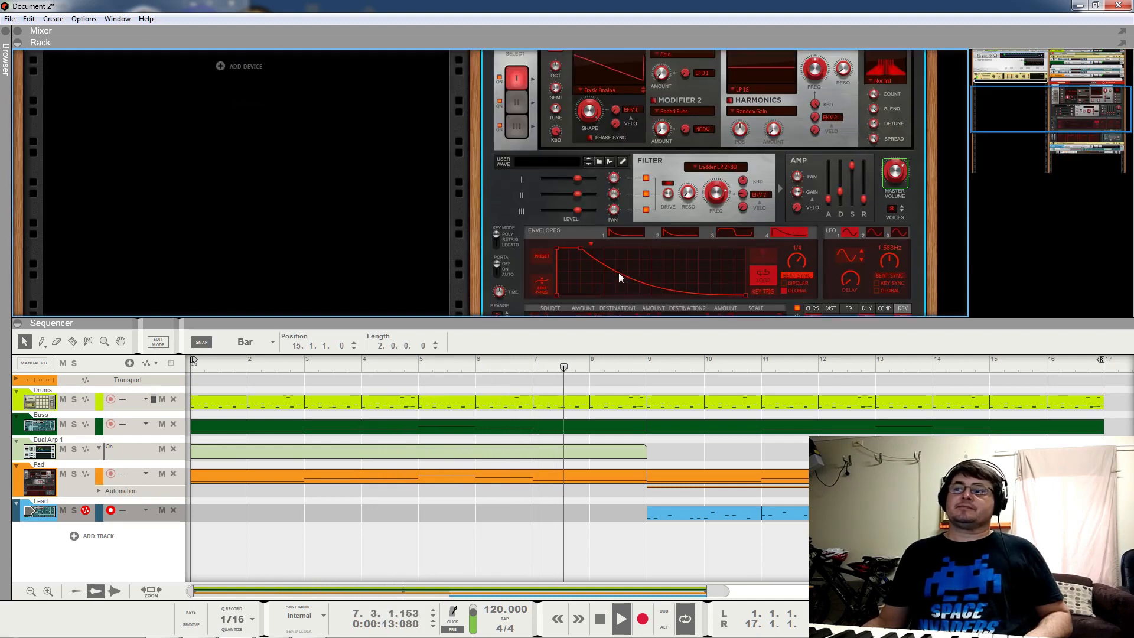
# Step: Reset Europa's Env 4 → Amp Gain amount to 0, then lower it to -30
pyautogui.scroll(-2, 618, 278)
pyautogui.keyDown('ctrl'); pyautogui.click(588, 244); pyautogui.keyUp('ctrl')
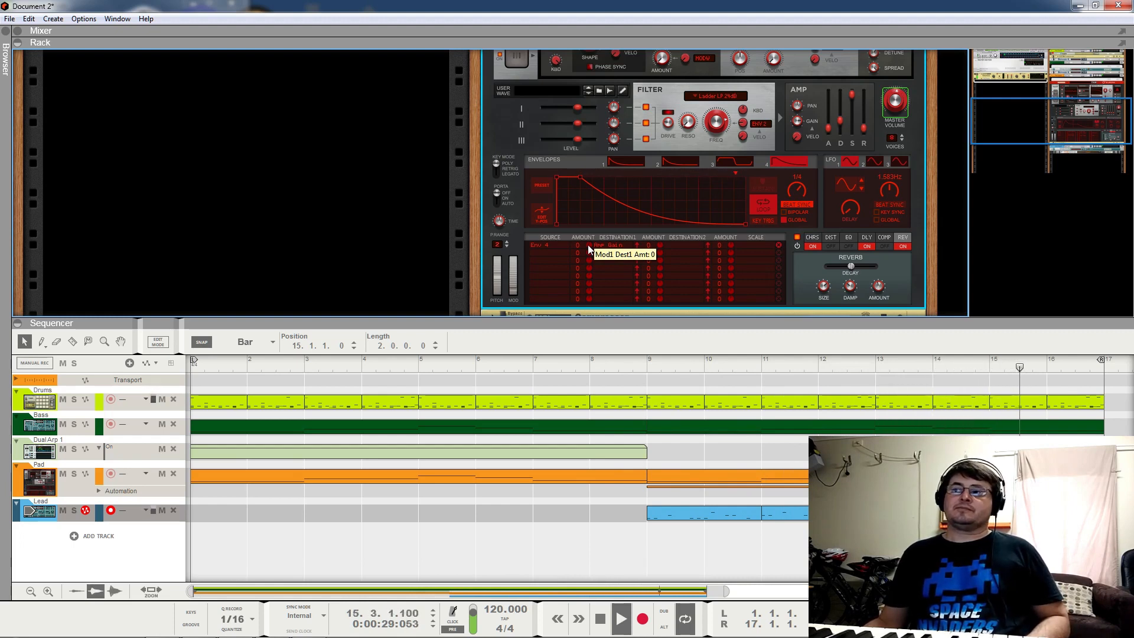
pyautogui.press('space')
pyautogui.moveTo(588, 248); pyautogui.dragTo(590, 276)
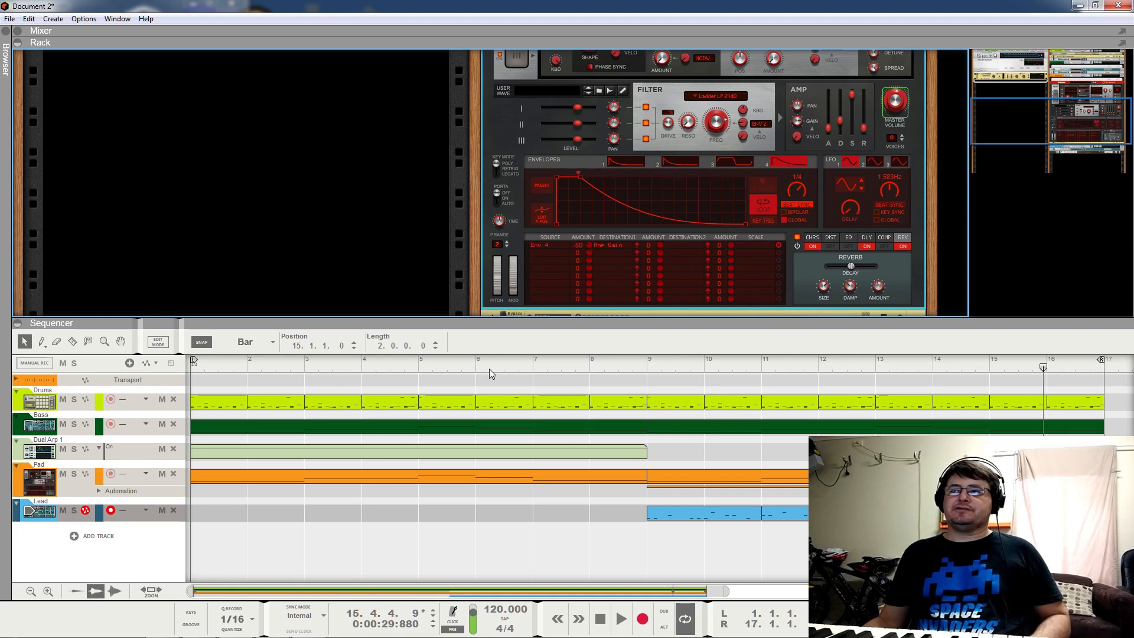
# Step: Replay the loop from bar 7 and fold Europa back to its header strip
pyautogui.click(533, 371)
pyautogui.press('space')
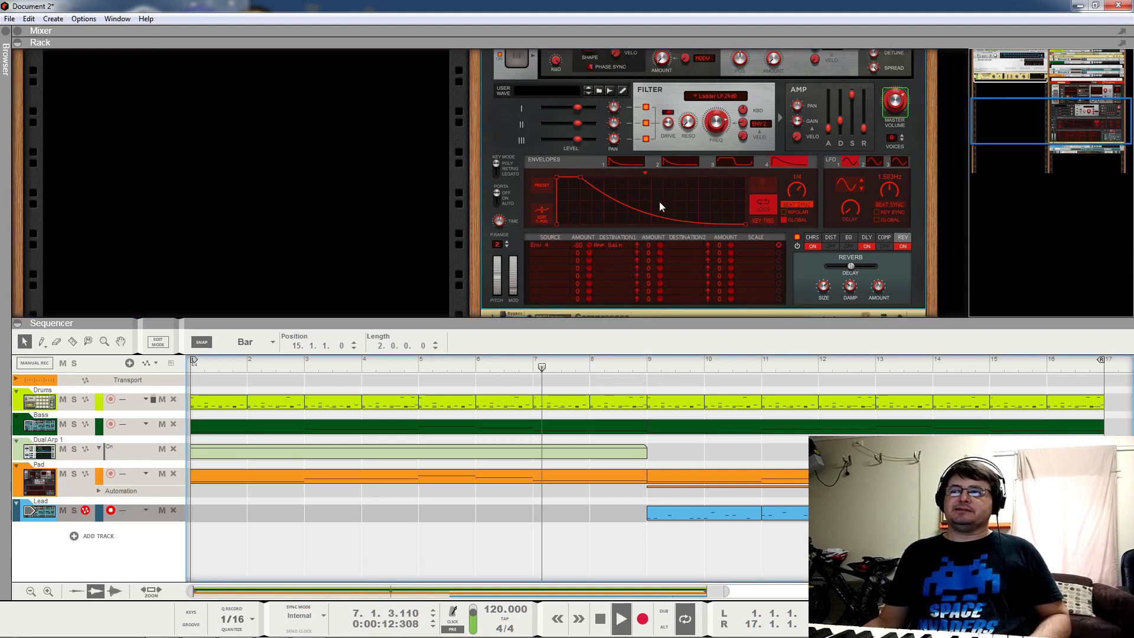
pyautogui.scroll(6, 570, 208)
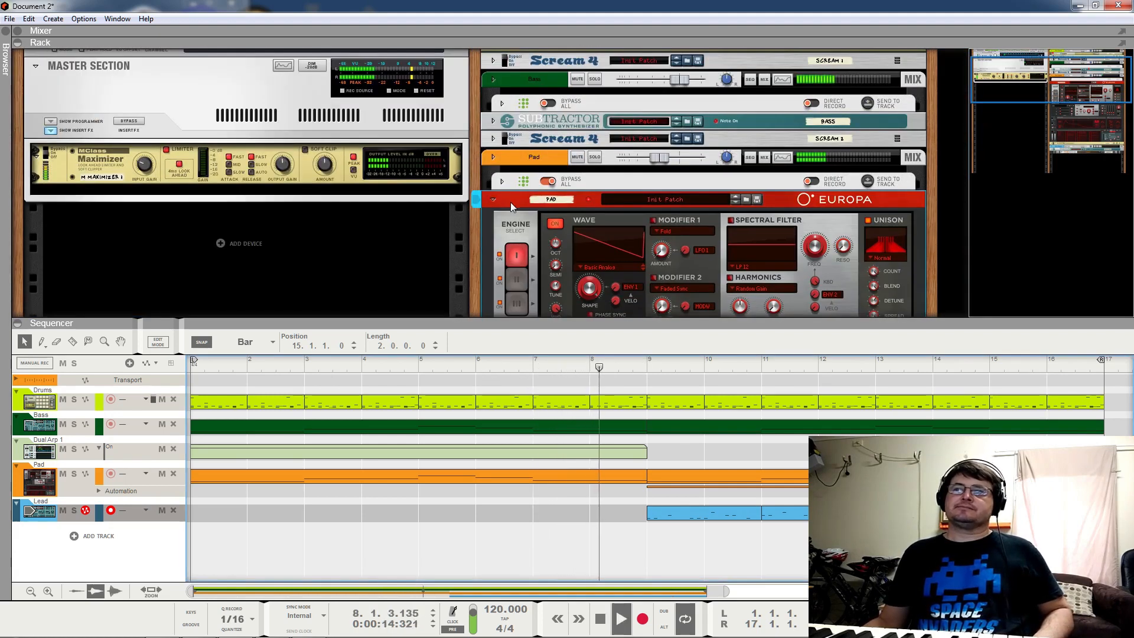
pyautogui.click(491, 202)
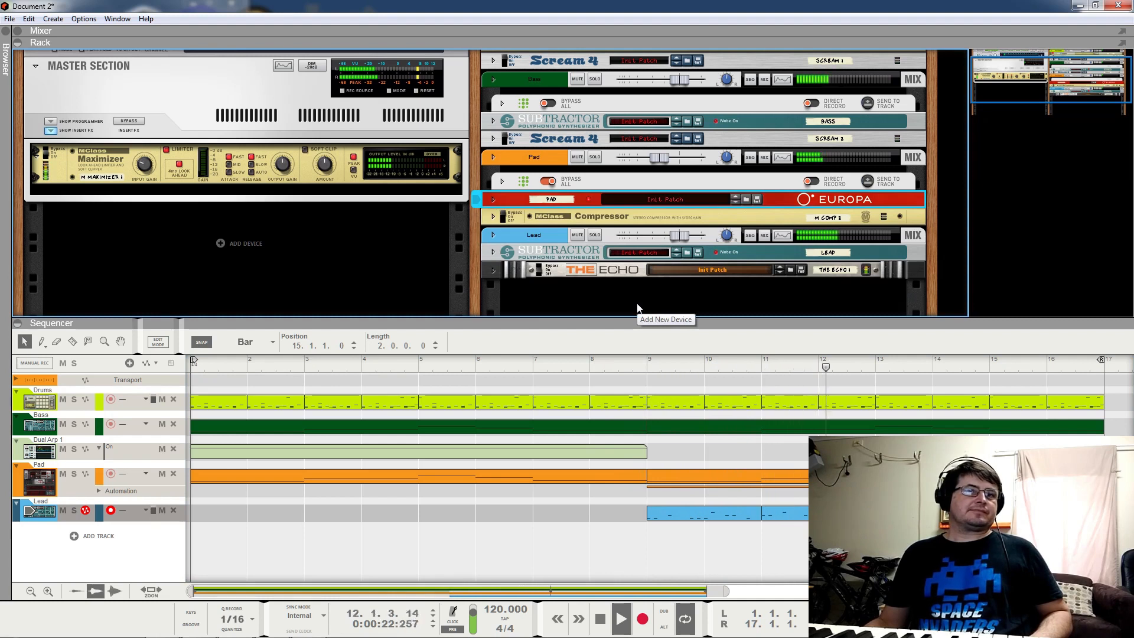
# Step: Stop playback around bar 12 and select the bass channel's Scream 4 distortion
pyautogui.press('space')
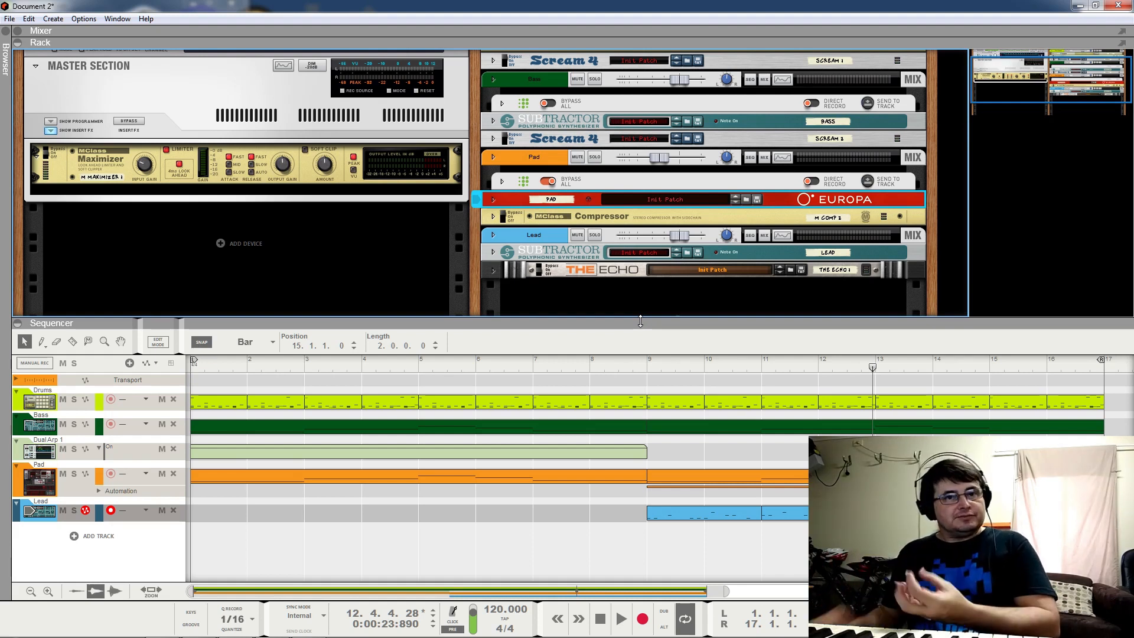
pyautogui.click(509, 141)
pyautogui.click(505, 61)
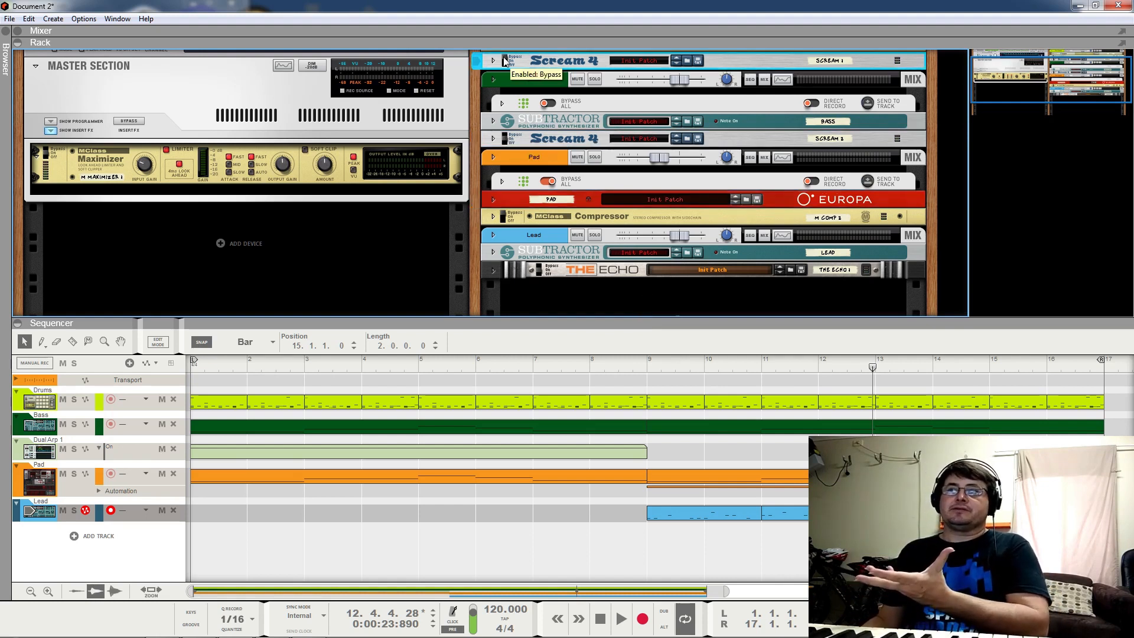
pyautogui.scroll(2, 519, 105)
pyautogui.click(507, 94)
pyautogui.scroll(-3, 569, 290)
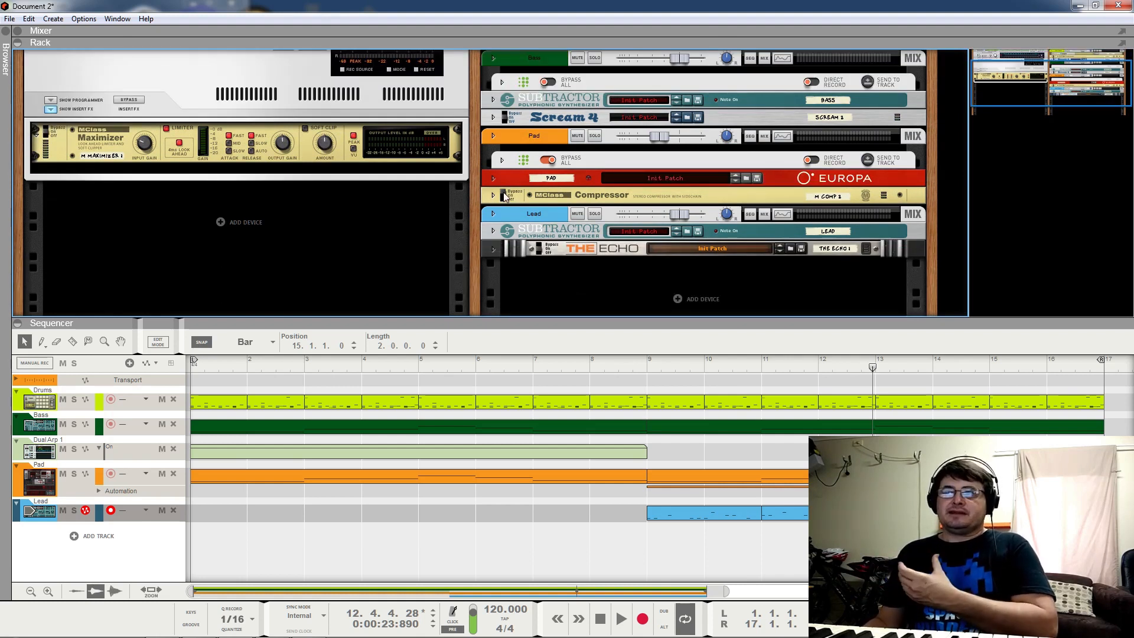
pyautogui.click(509, 199)
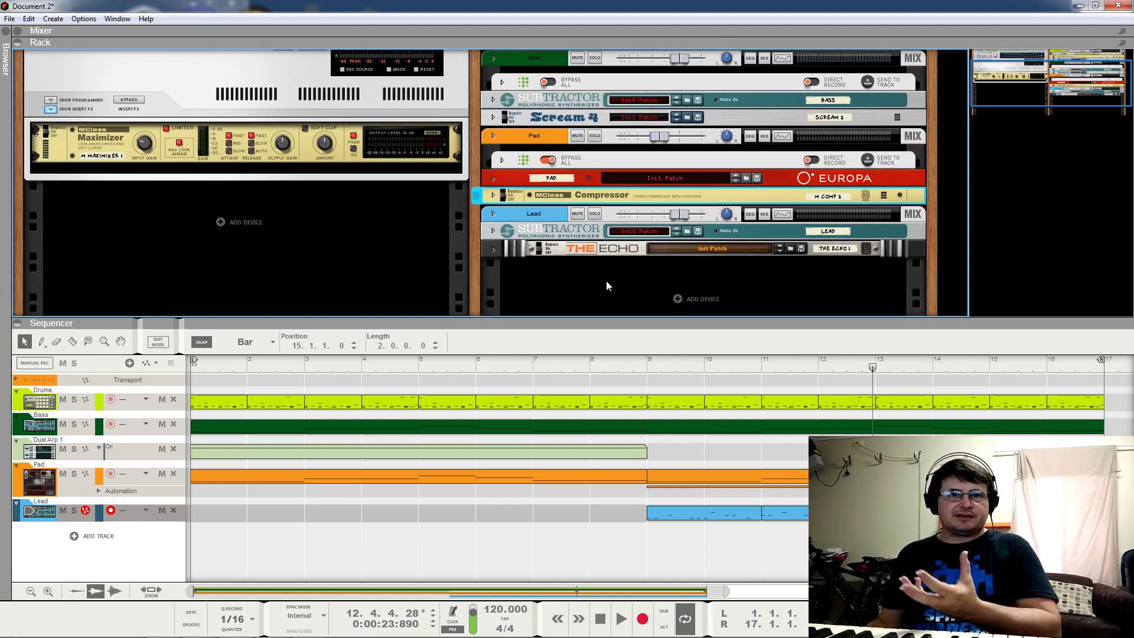